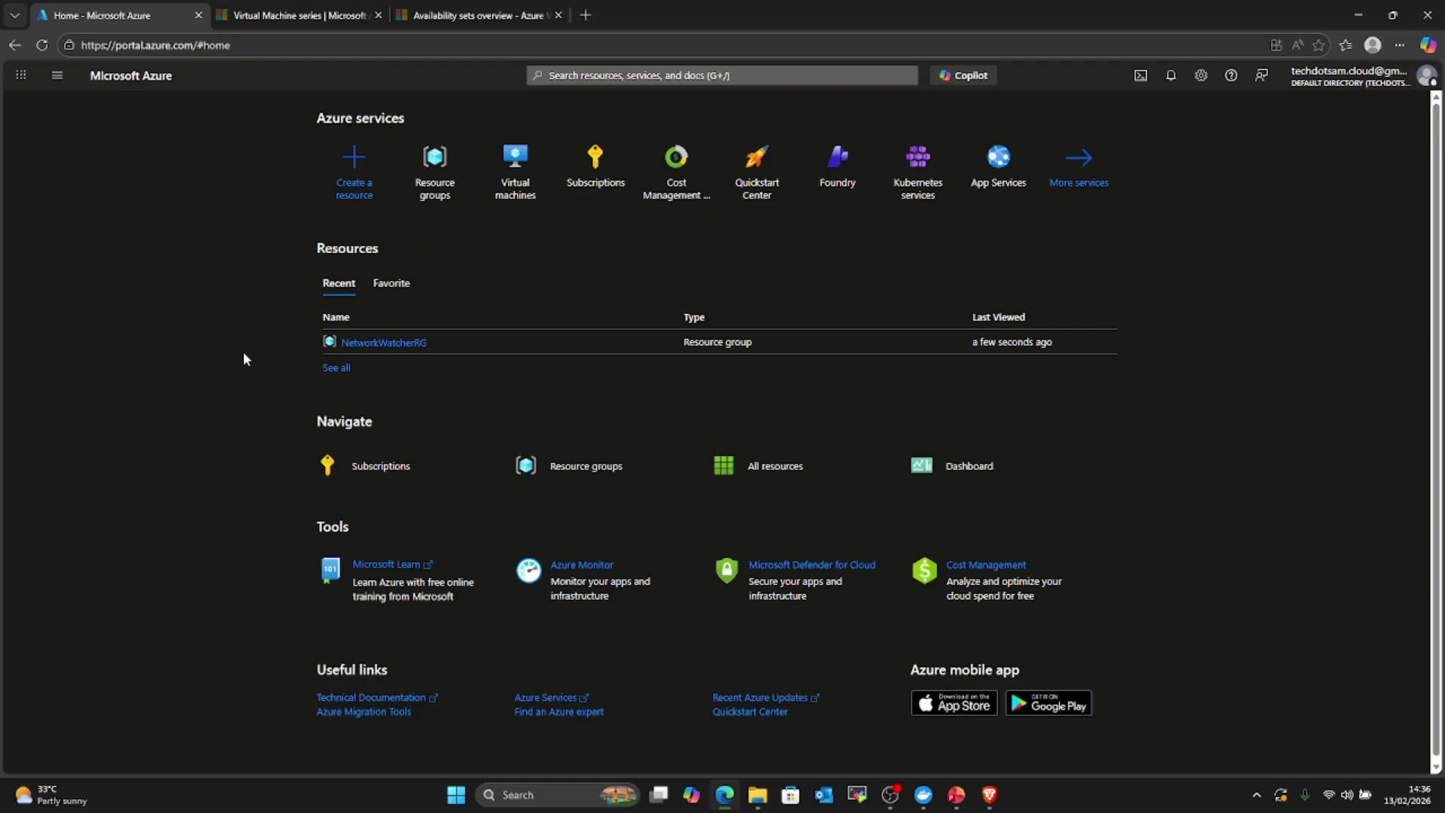
Step: Open the NetworkWatcherRG resource group, inspect its NetworkWatcher_eastus resource, and return to the group's overview
{"action": "left_click", "coordinate": [394, 342]}
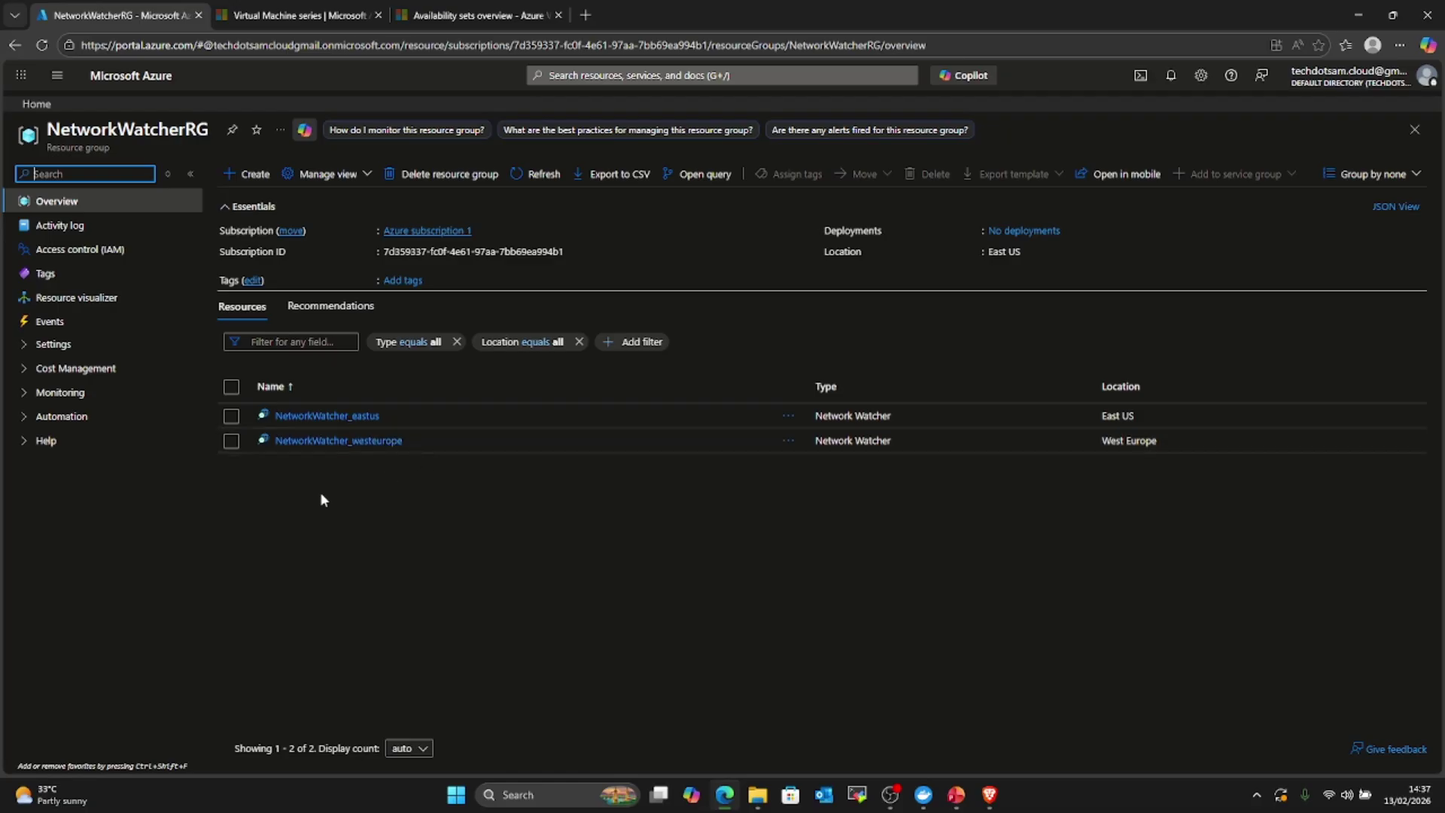
{"action": "left_click", "coordinate": [326, 420]}
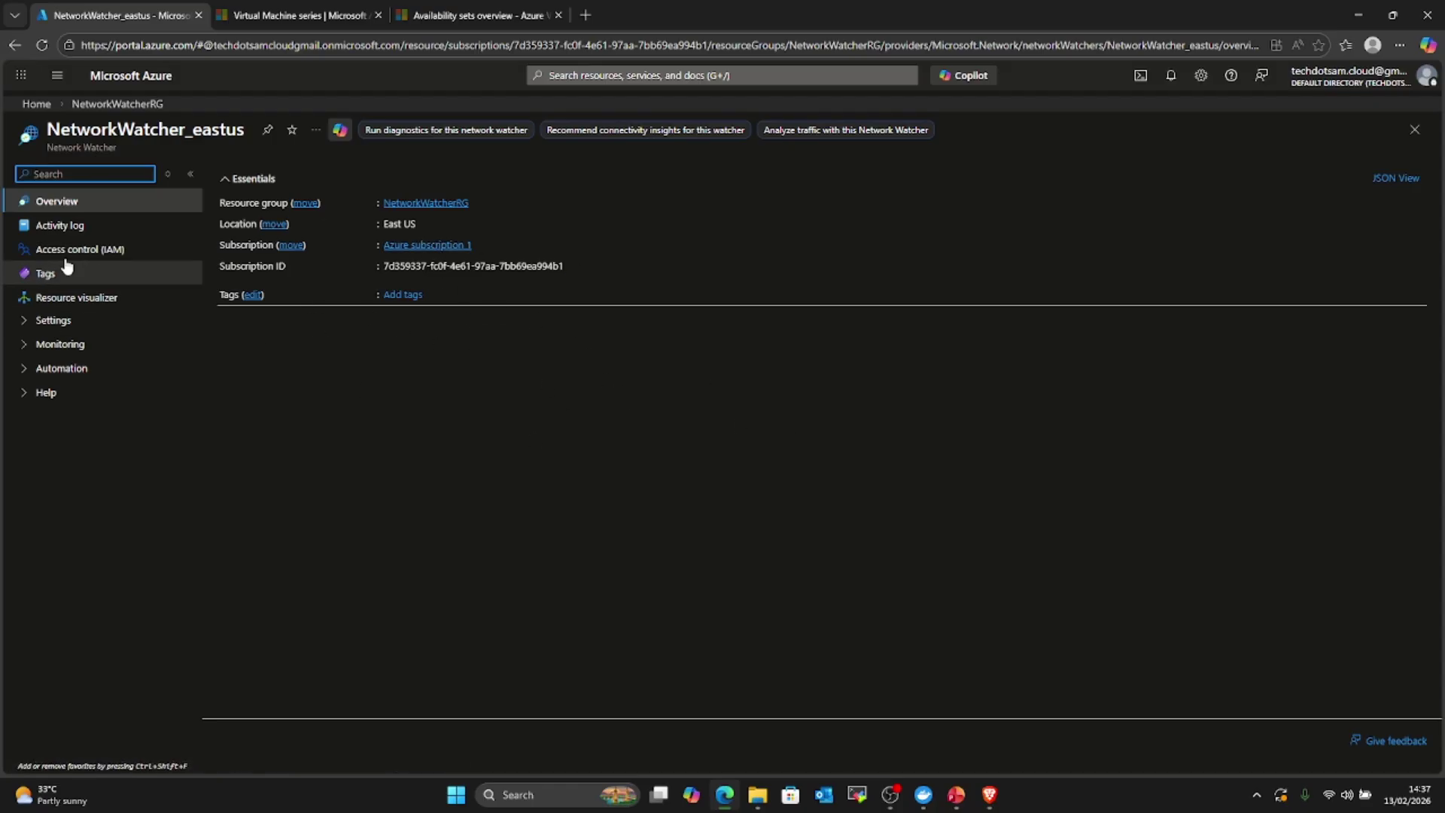
{"action": "left_click", "coordinate": [12, 46]}
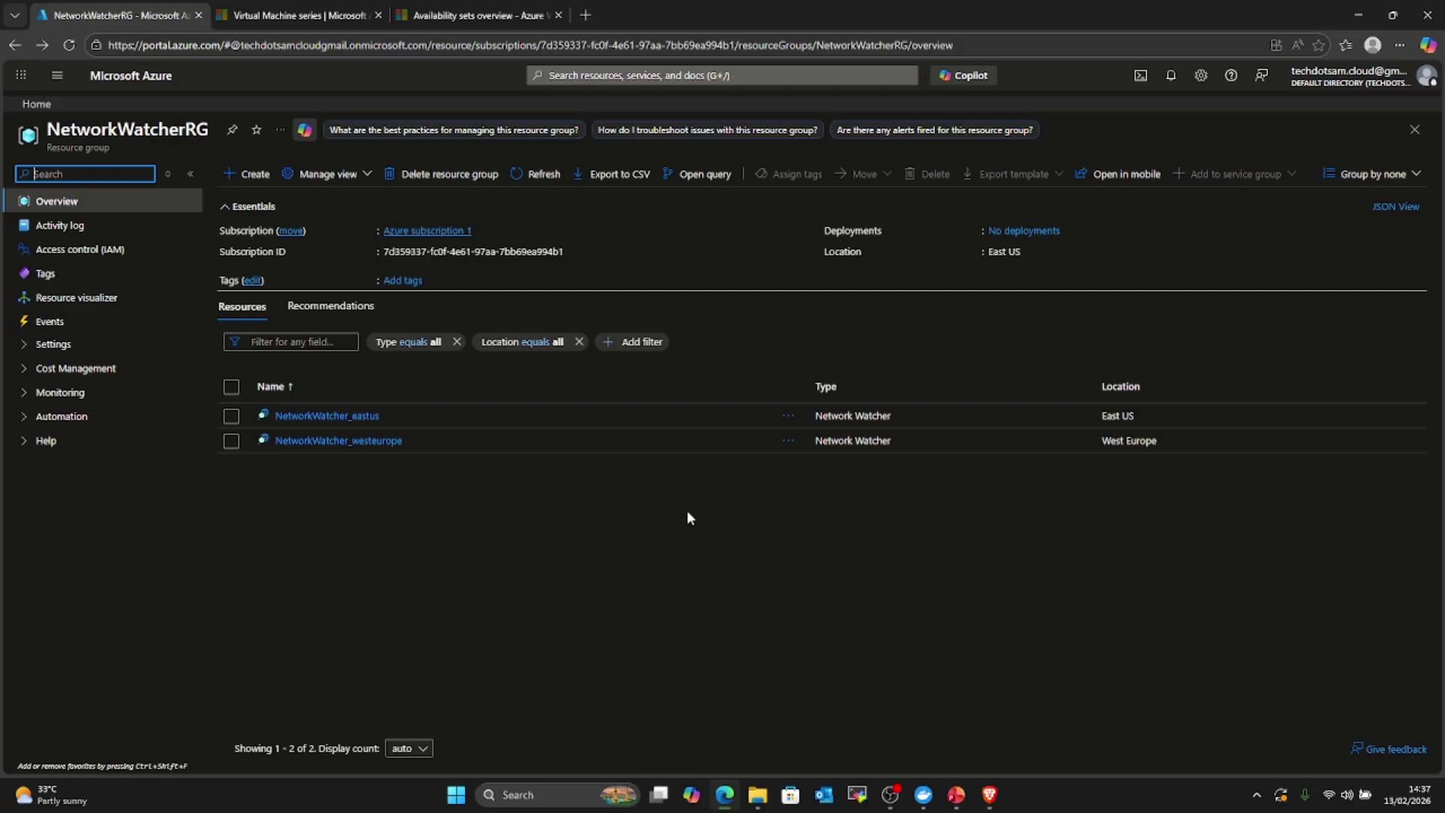
Step: Delete the NetworkWatcherRG resource group with all its resources, confirming with the group's name
{"action": "left_click", "coordinate": [440, 175]}
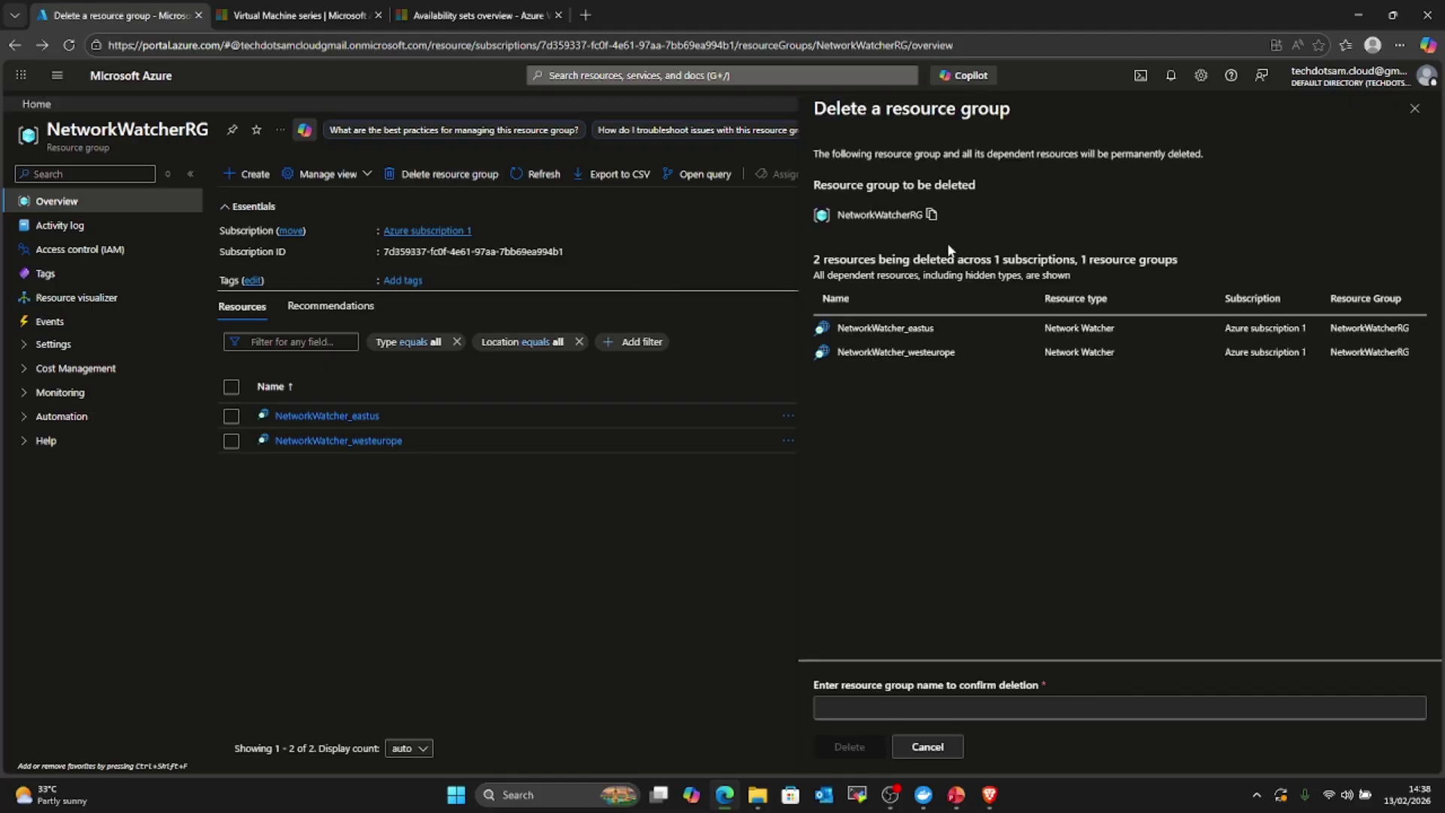
{"action": "left_click", "coordinate": [932, 215]}
{"action": "left_click", "coordinate": [863, 717]}
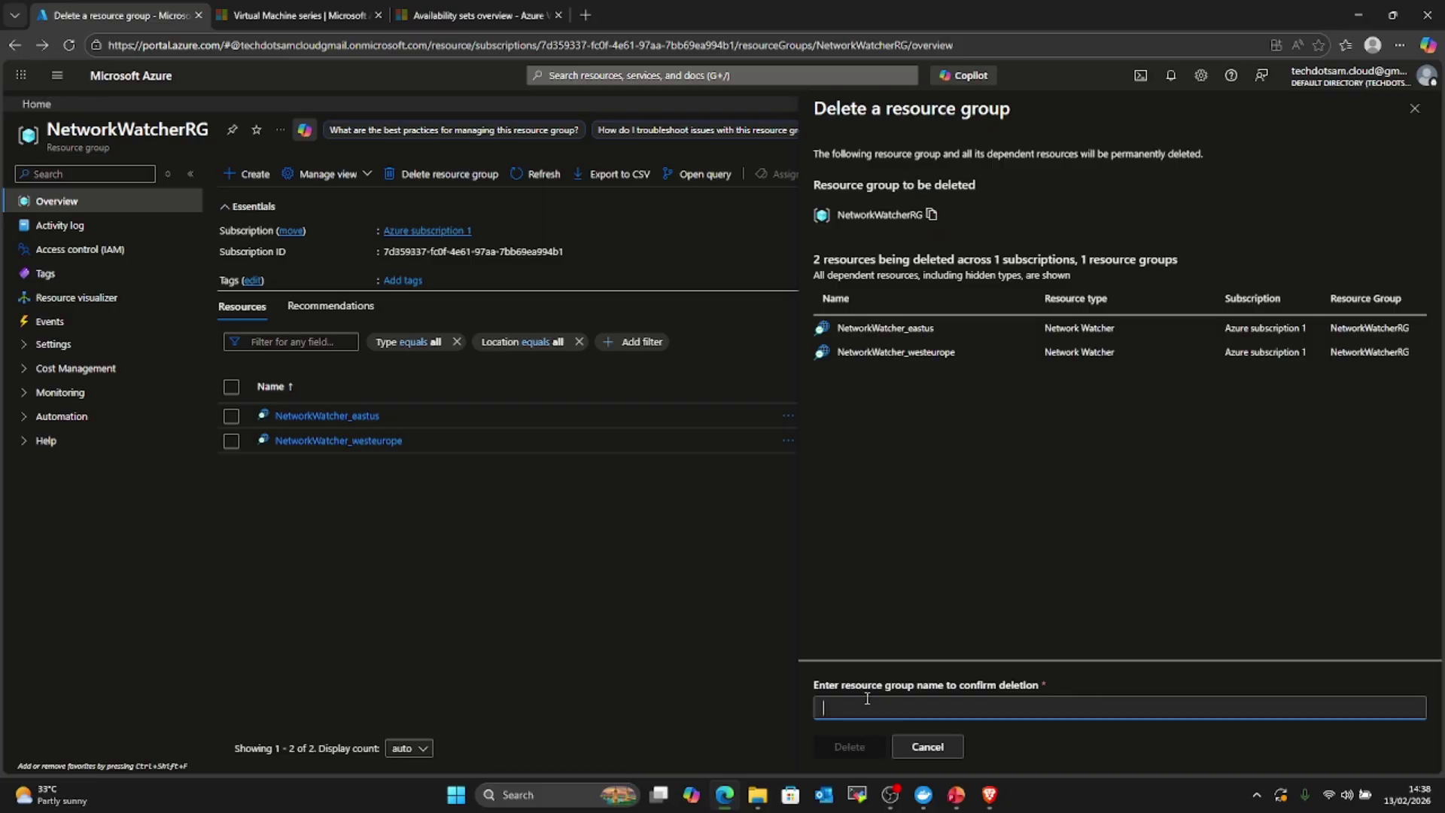
{"action": "key", "text": "ctrl+v"}
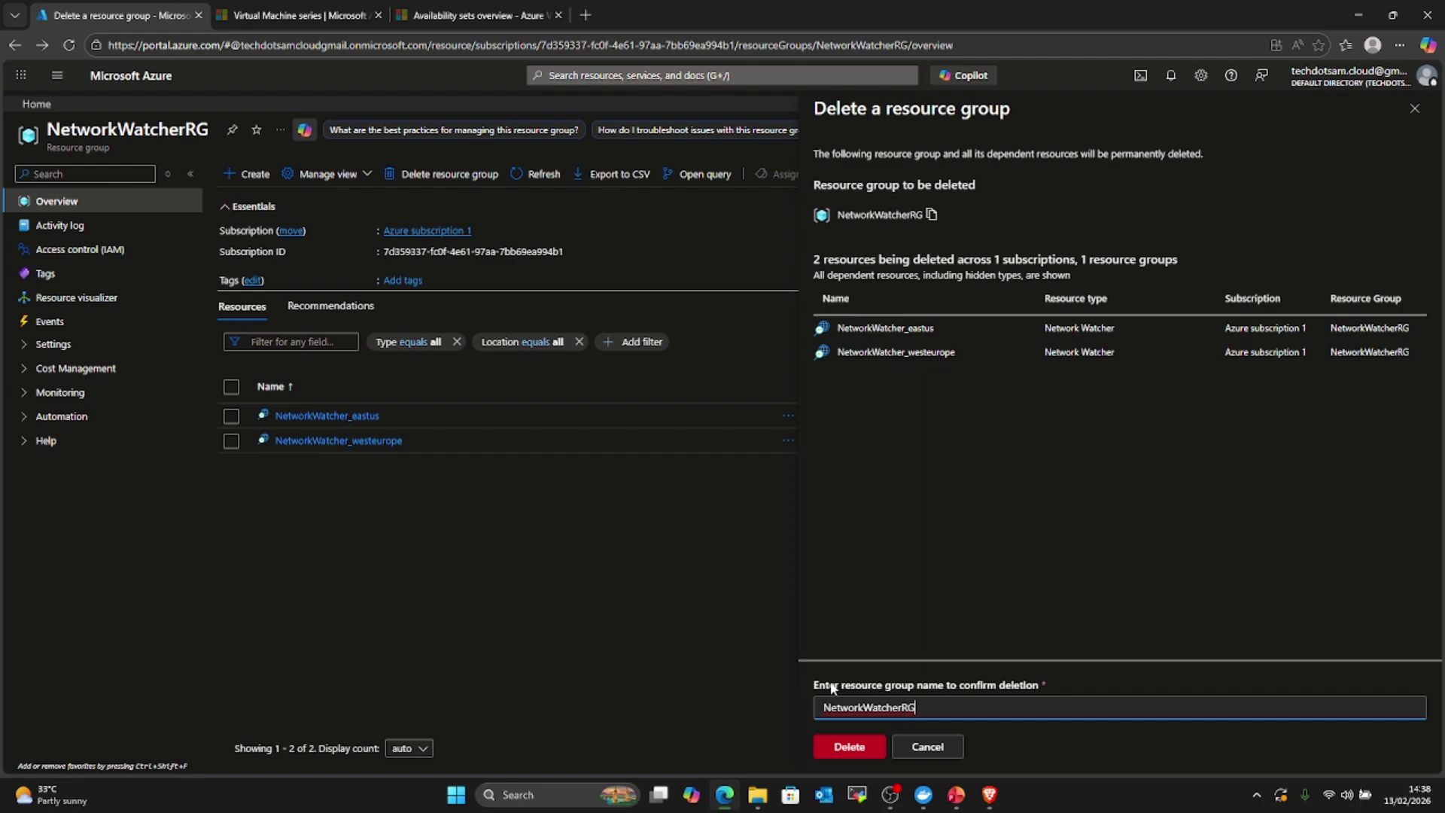
{"action": "left_click", "coordinate": [849, 747]}
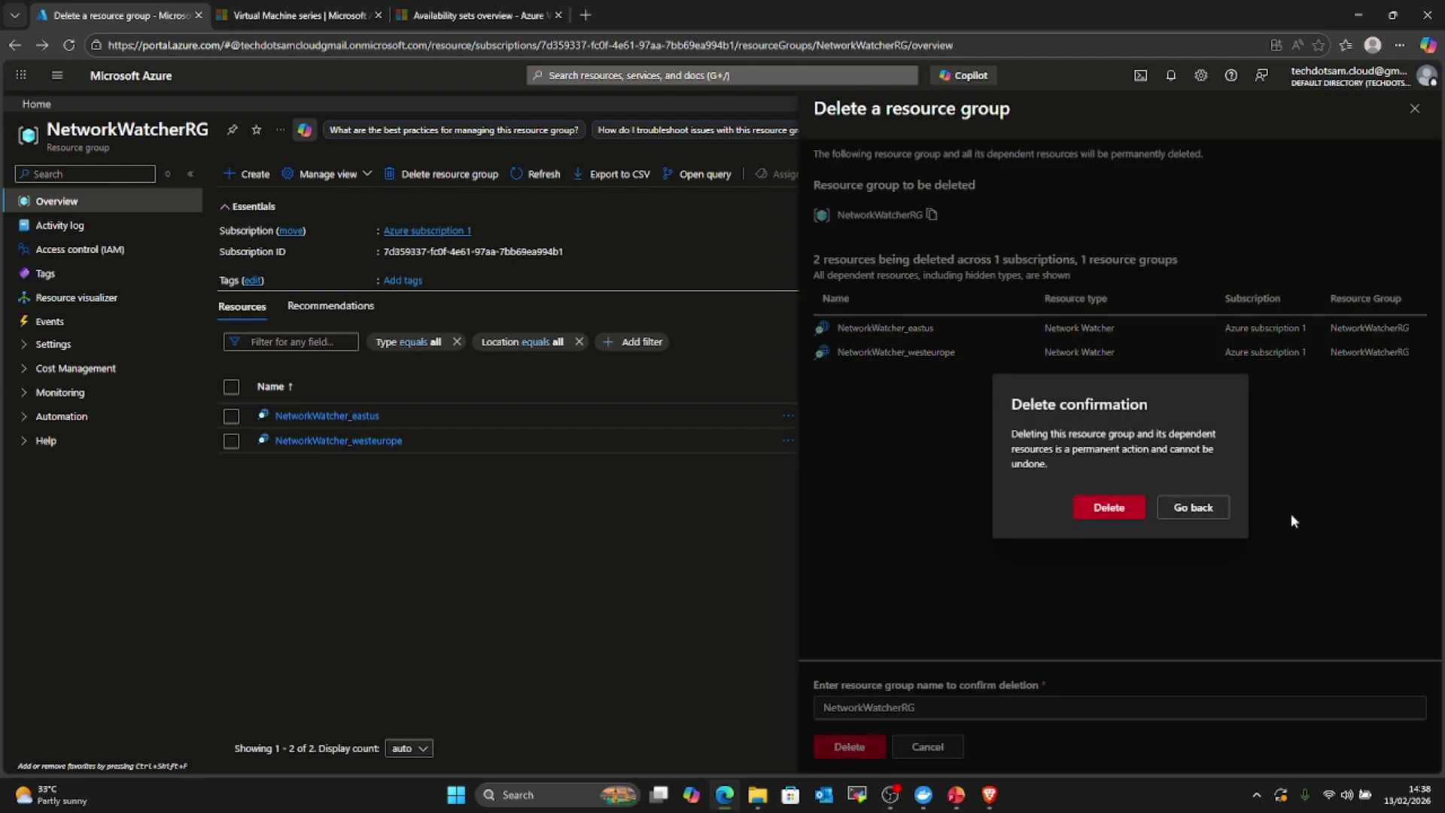
{"action": "left_click", "coordinate": [1124, 504]}
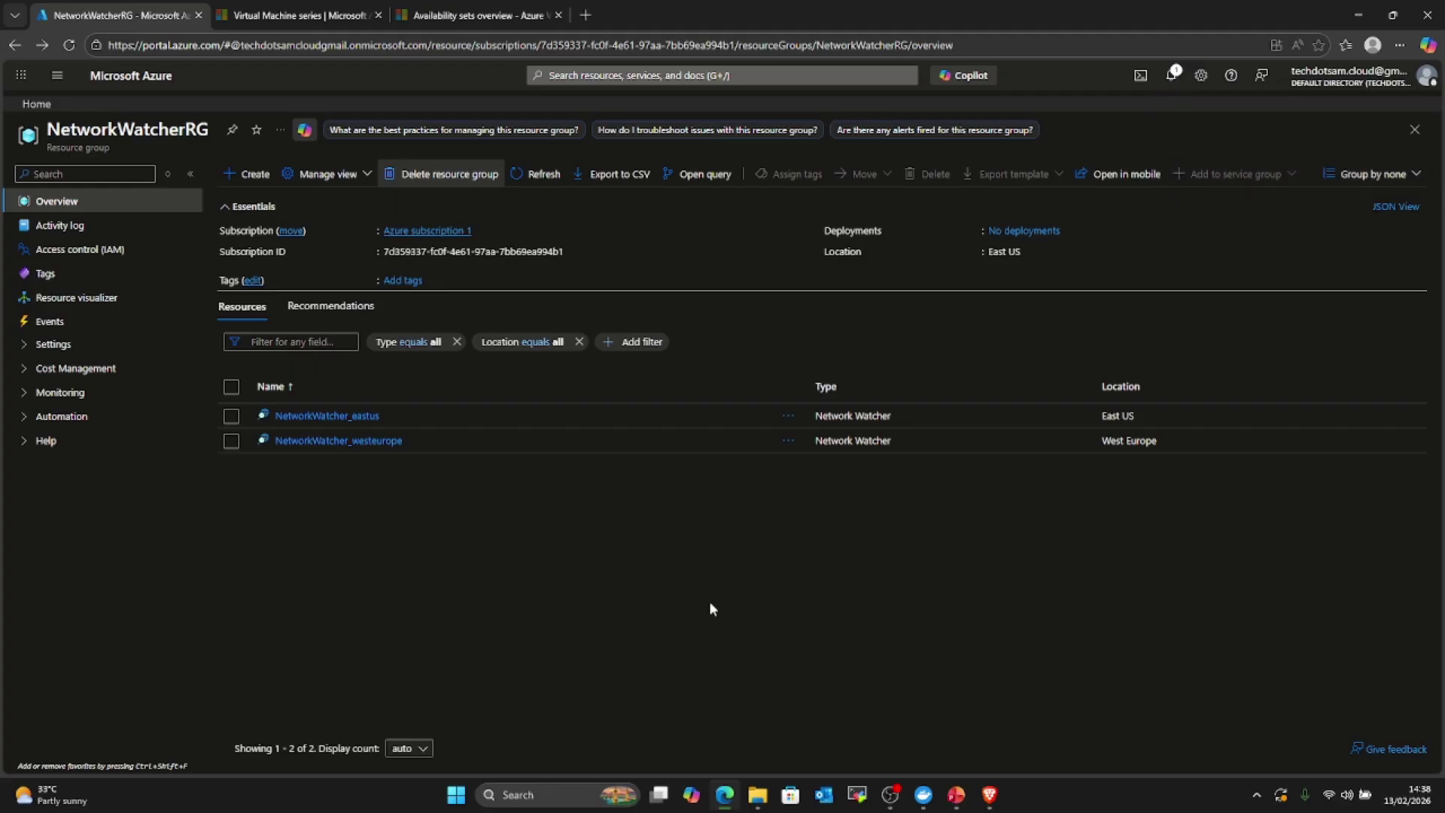
Step: Go to the virtual machines service from the portal home and start creating a new virtual machine
{"action": "left_click", "coordinate": [135, 76]}
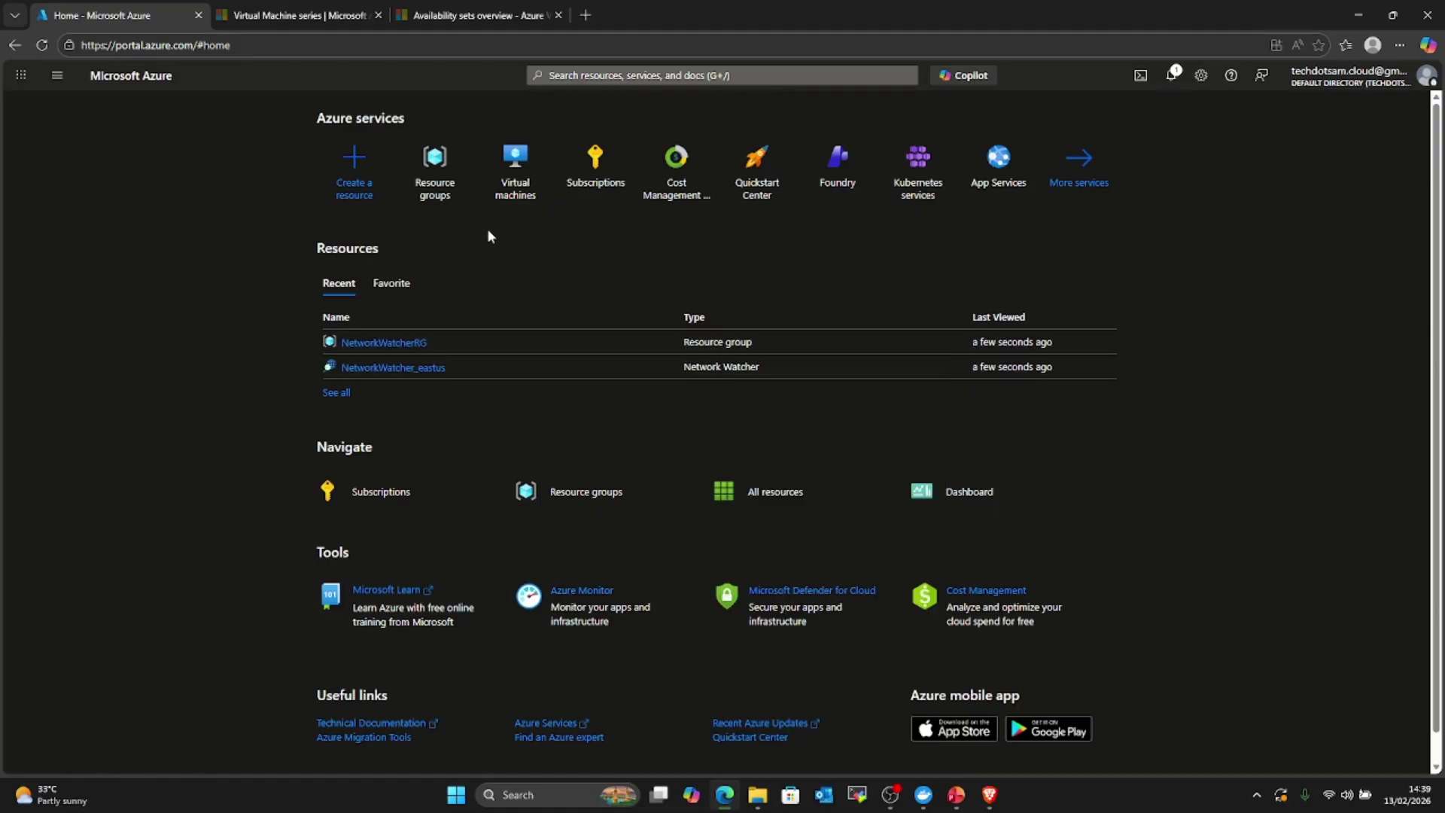
{"action": "mouse_move", "coordinate": [516, 197]}
{"action": "left_click", "coordinate": [522, 191]}
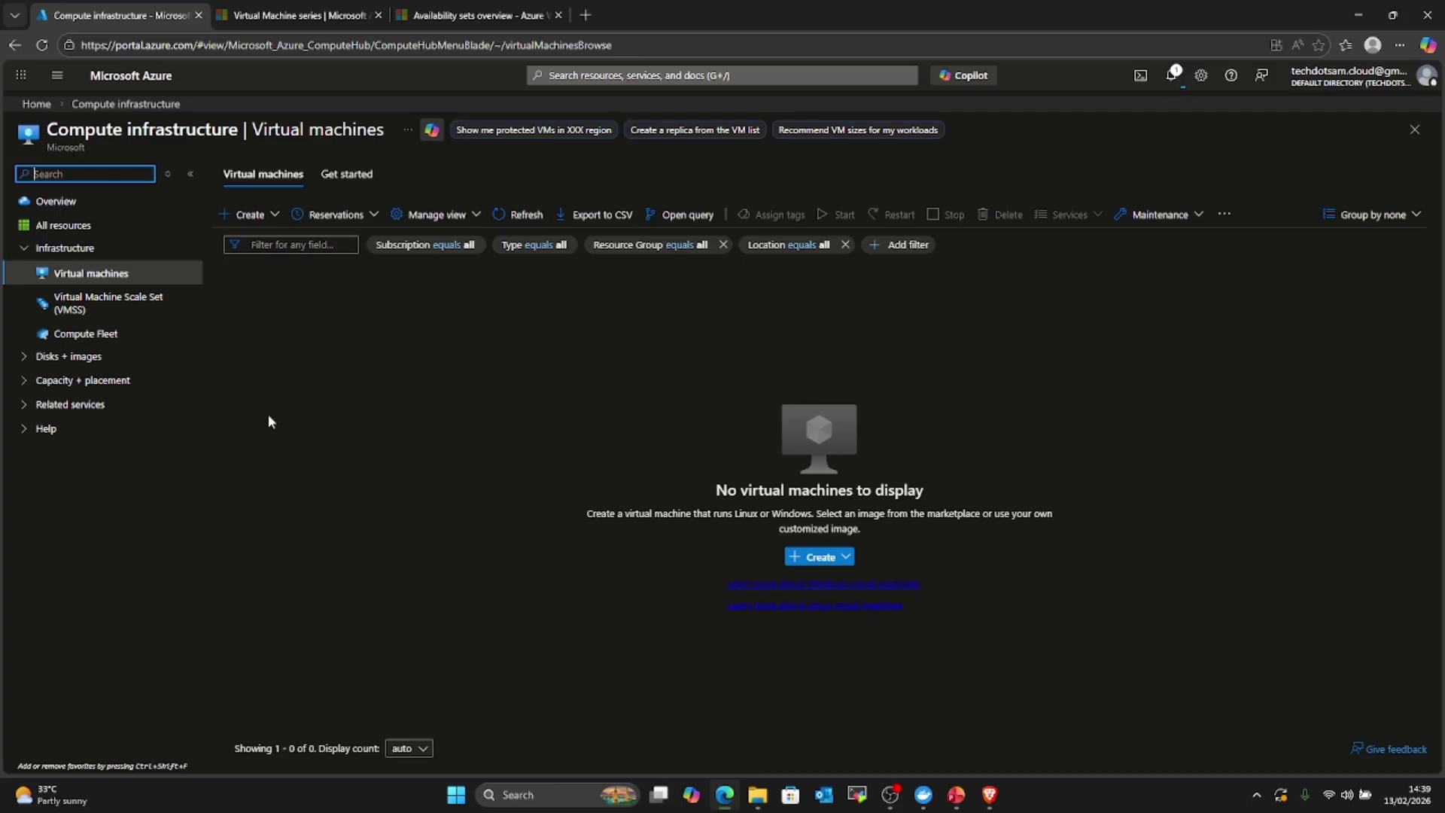
{"action": "left_click", "coordinate": [274, 217]}
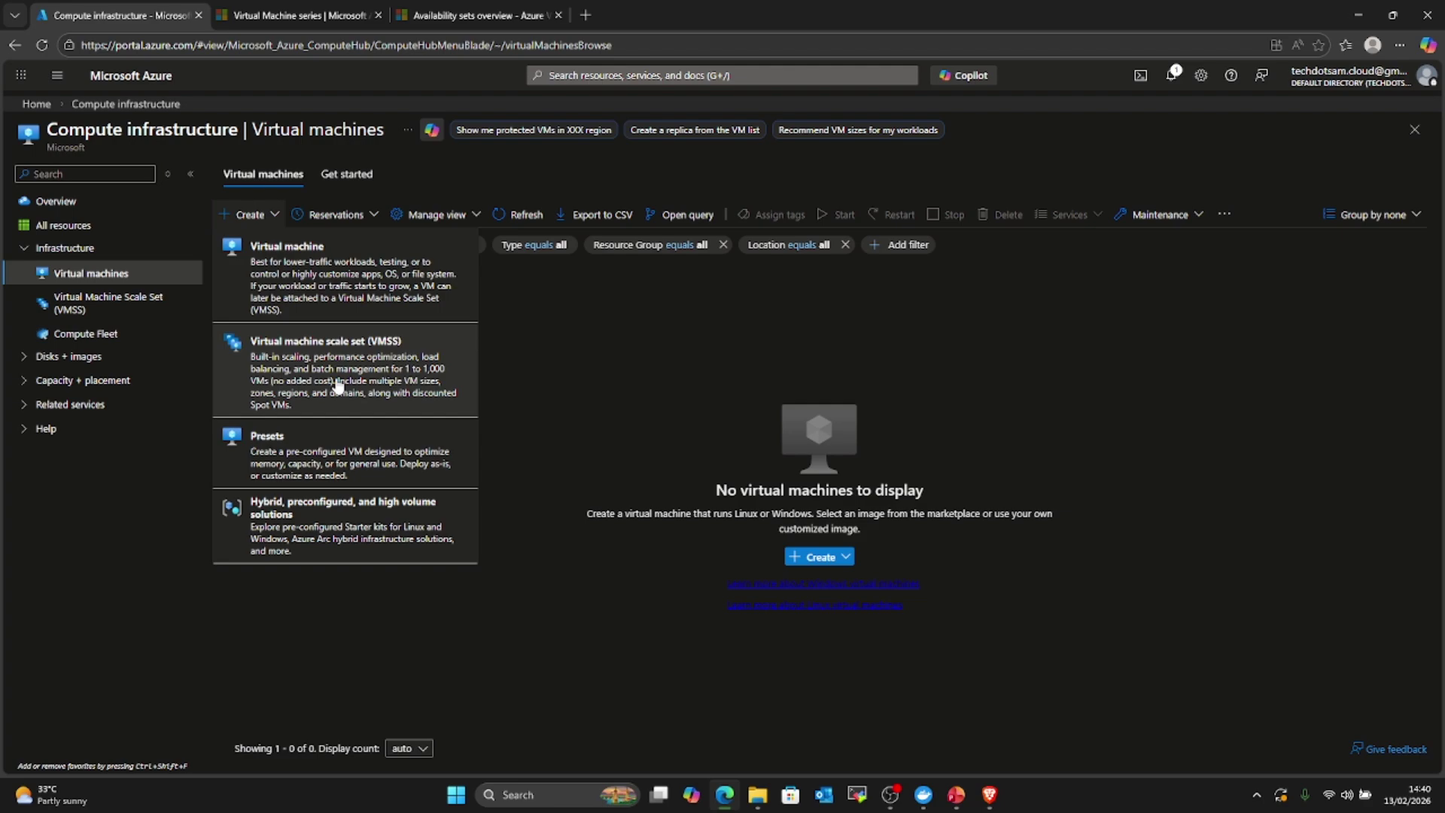
{"action": "left_click", "coordinate": [325, 289]}
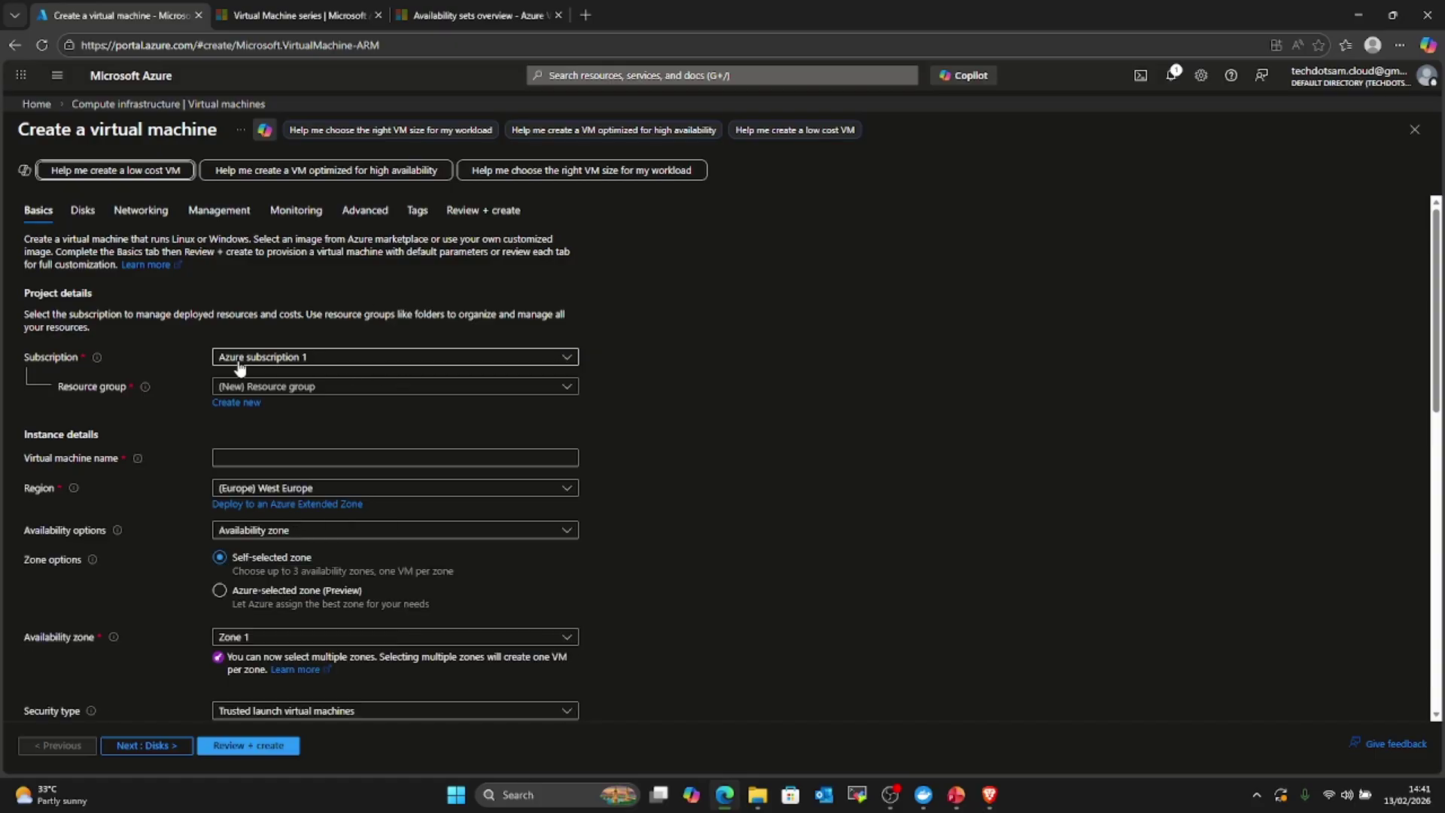
Step: Check which subscriptions and existing resource groups are available for the new virtual machine
{"action": "scroll", "coordinate": [204, 357], "scroll_direction": "down", "scroll_amount": 1}
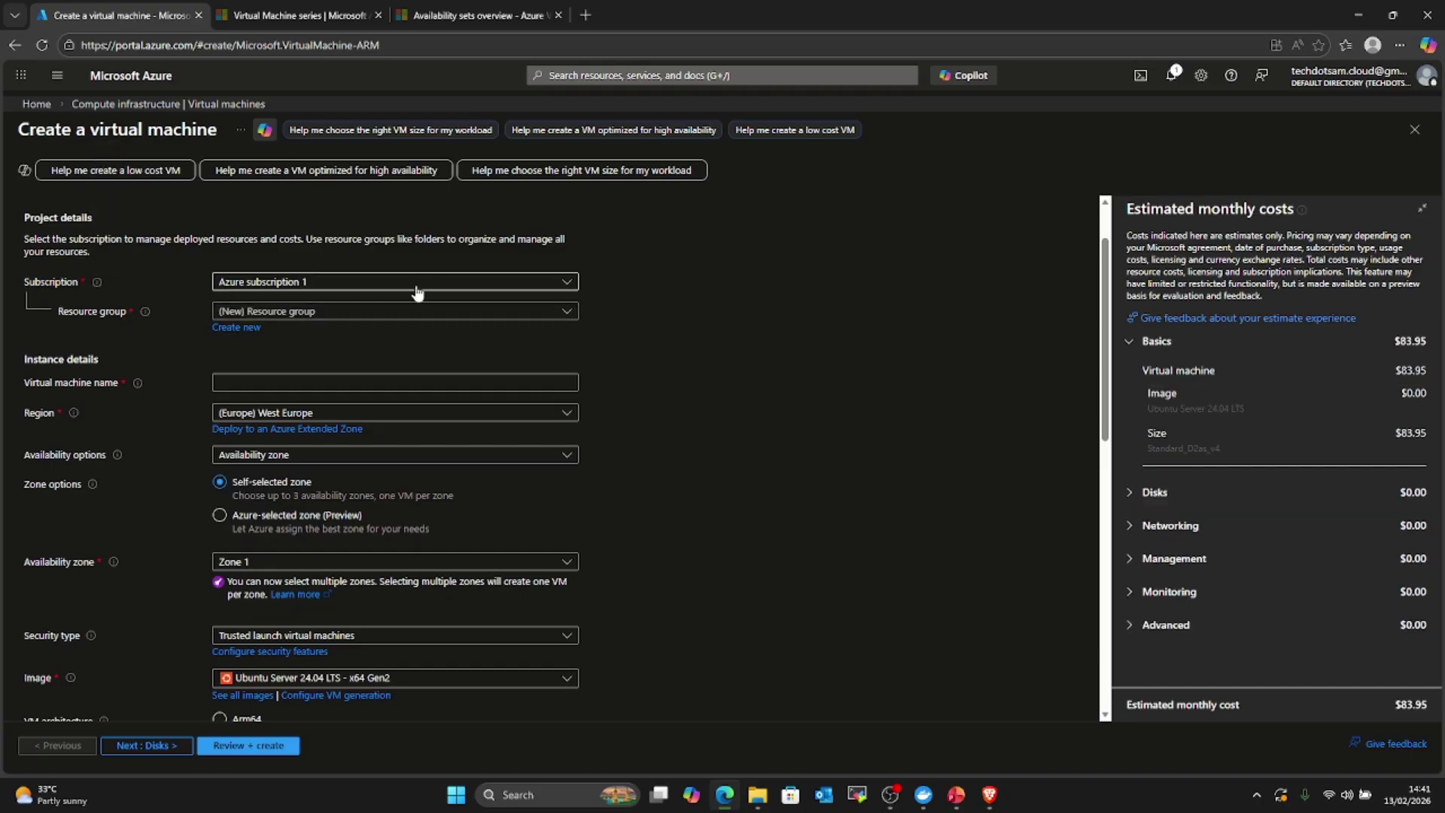
{"action": "left_click", "coordinate": [440, 285]}
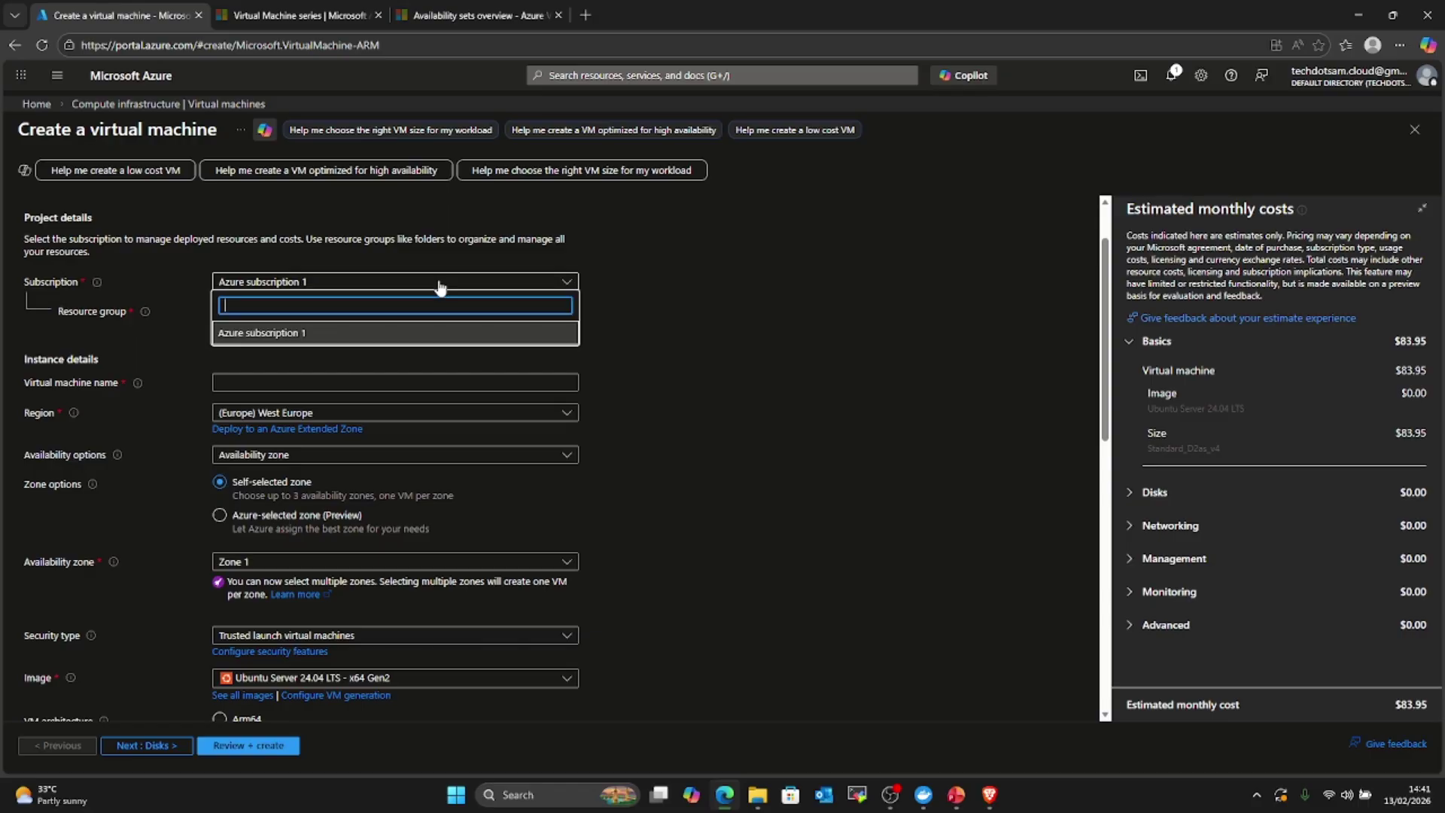
{"action": "left_click", "coordinate": [747, 279]}
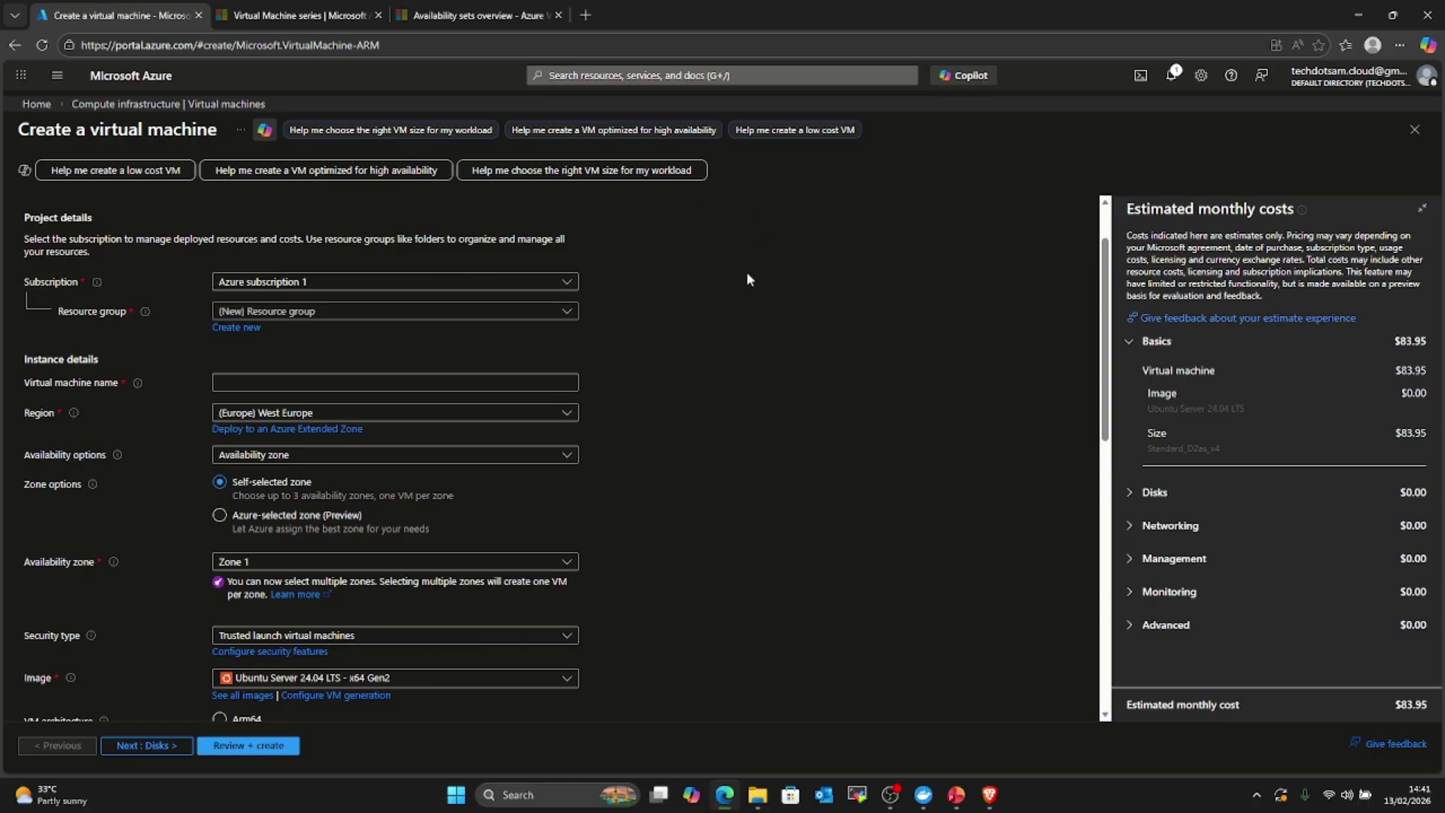
{"action": "left_click", "coordinate": [567, 283]}
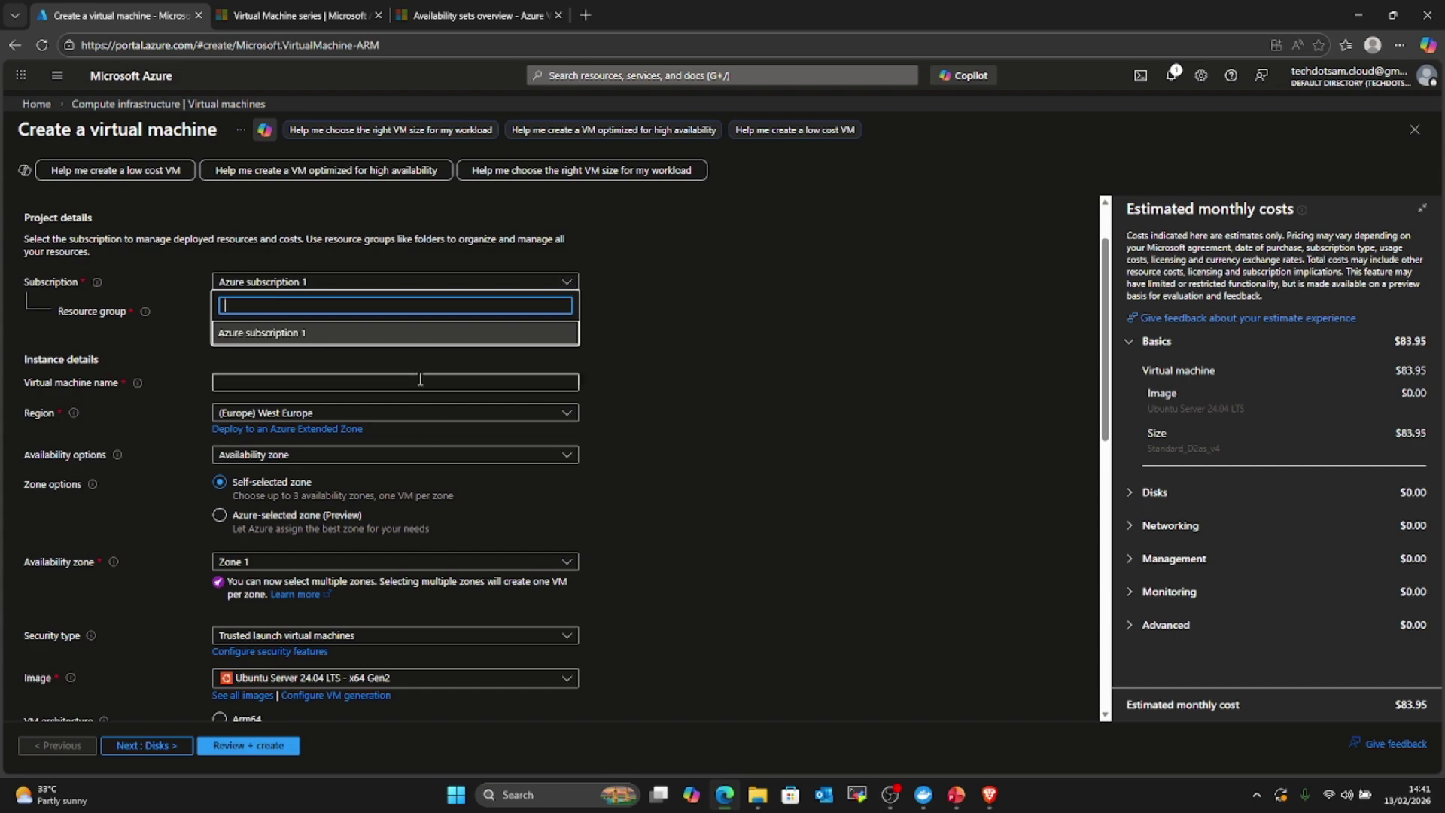
{"action": "left_click", "coordinate": [707, 311]}
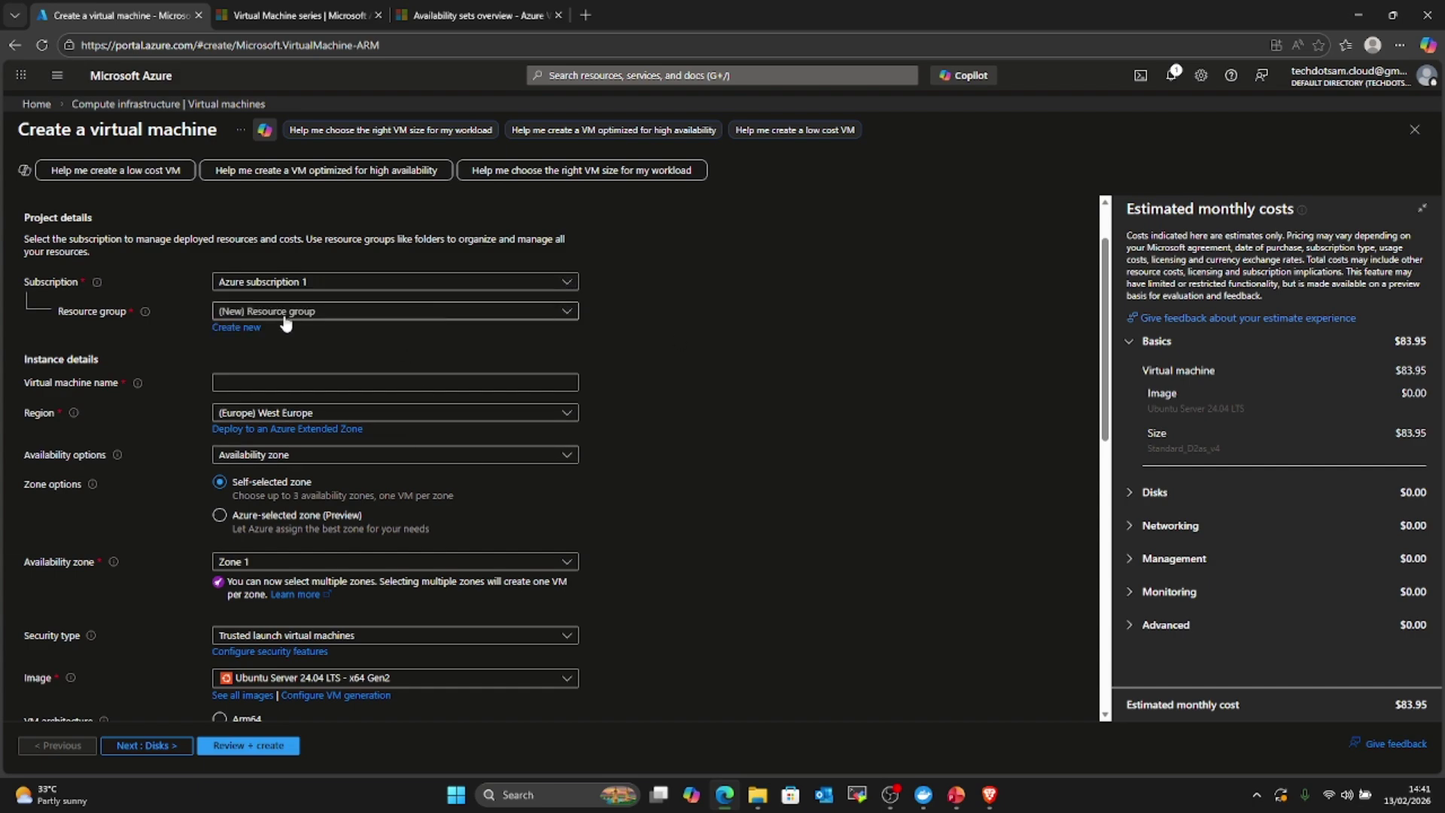
{"action": "left_click", "coordinate": [569, 316]}
{"action": "left_click", "coordinate": [736, 311]}
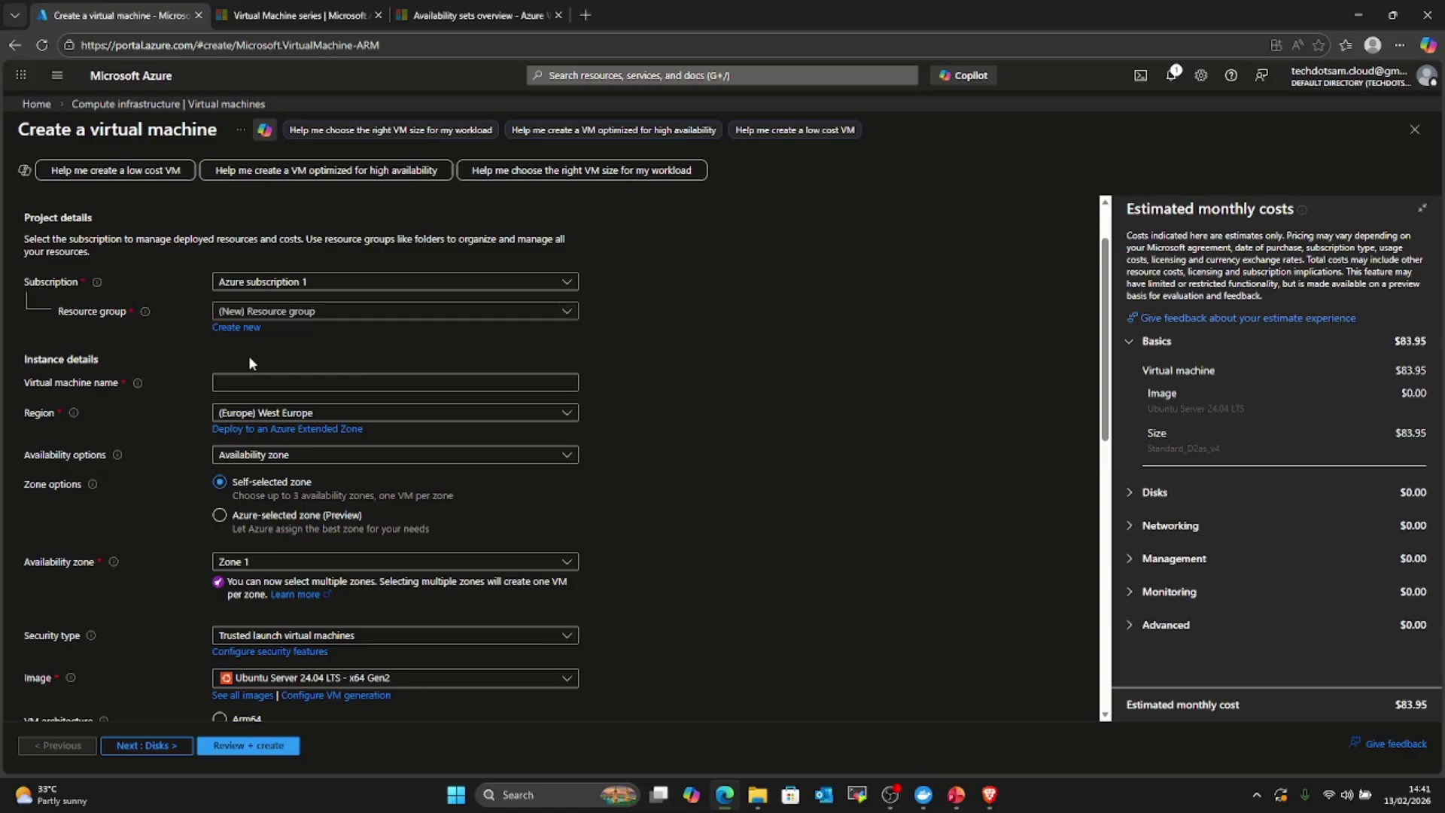
Step: Create a new resource group named 100DaysOfDevOps for the virtual machine
{"action": "left_click", "coordinate": [236, 328]}
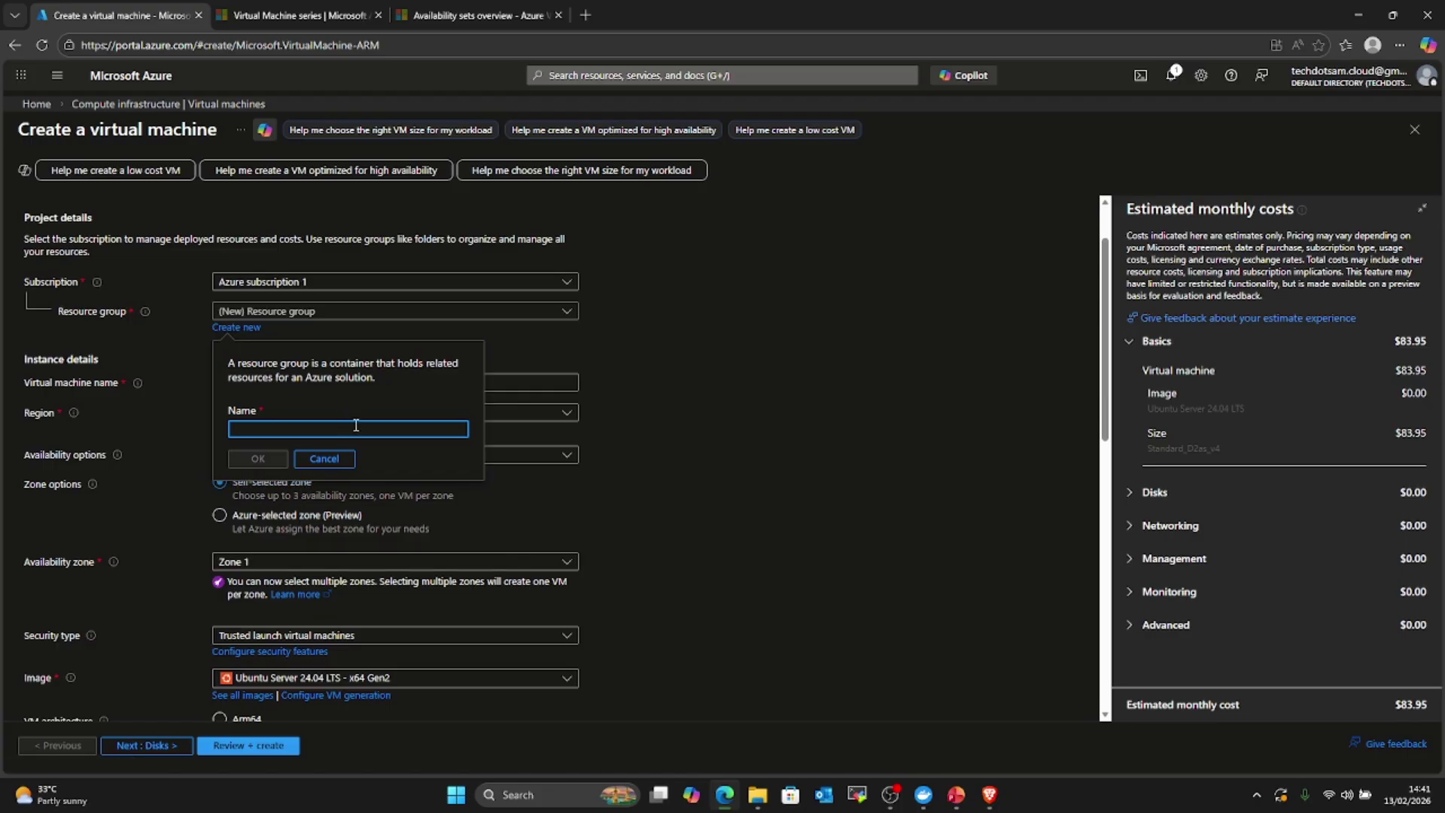
{"action": "type", "text": "100DaysOd"}
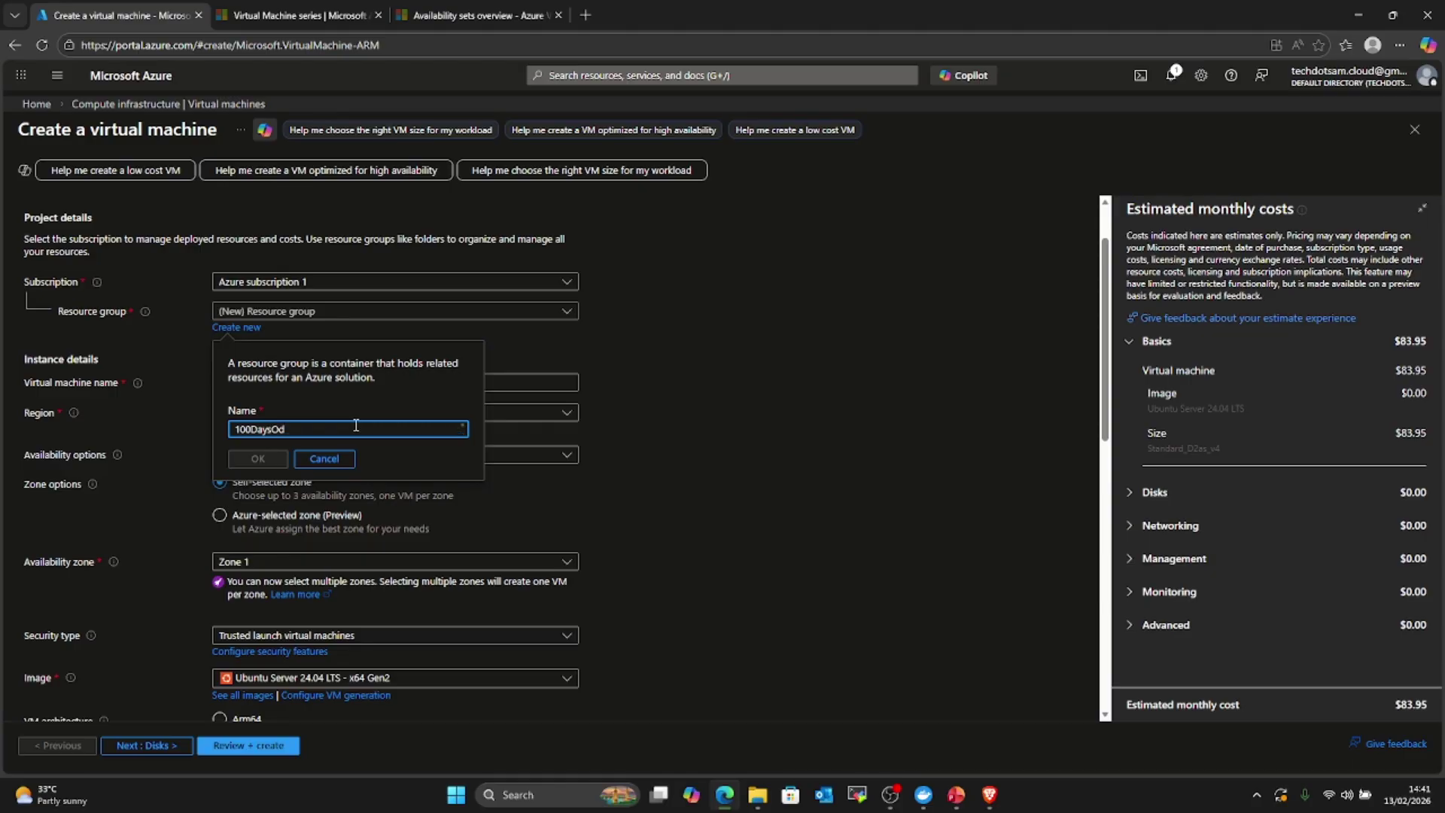
{"action": "key", "text": "BackSpace"}
{"action": "type", "text": "fde"}
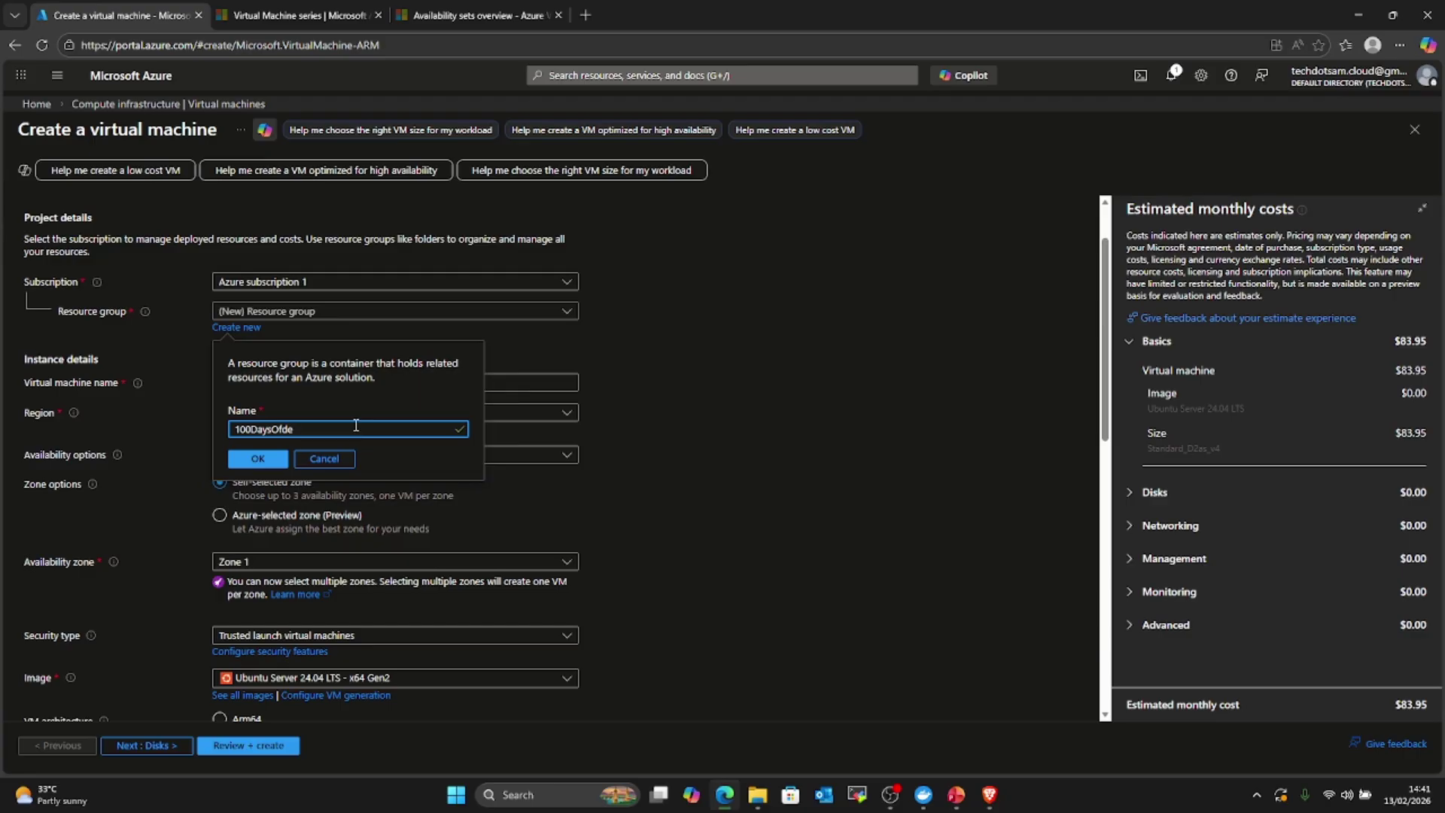
{"action": "key", "text": "BackSpace"}
{"action": "key", "text": "BackSpace"}
{"action": "type", "text": "DevOps"}
{"action": "left_click", "coordinate": [265, 457]}
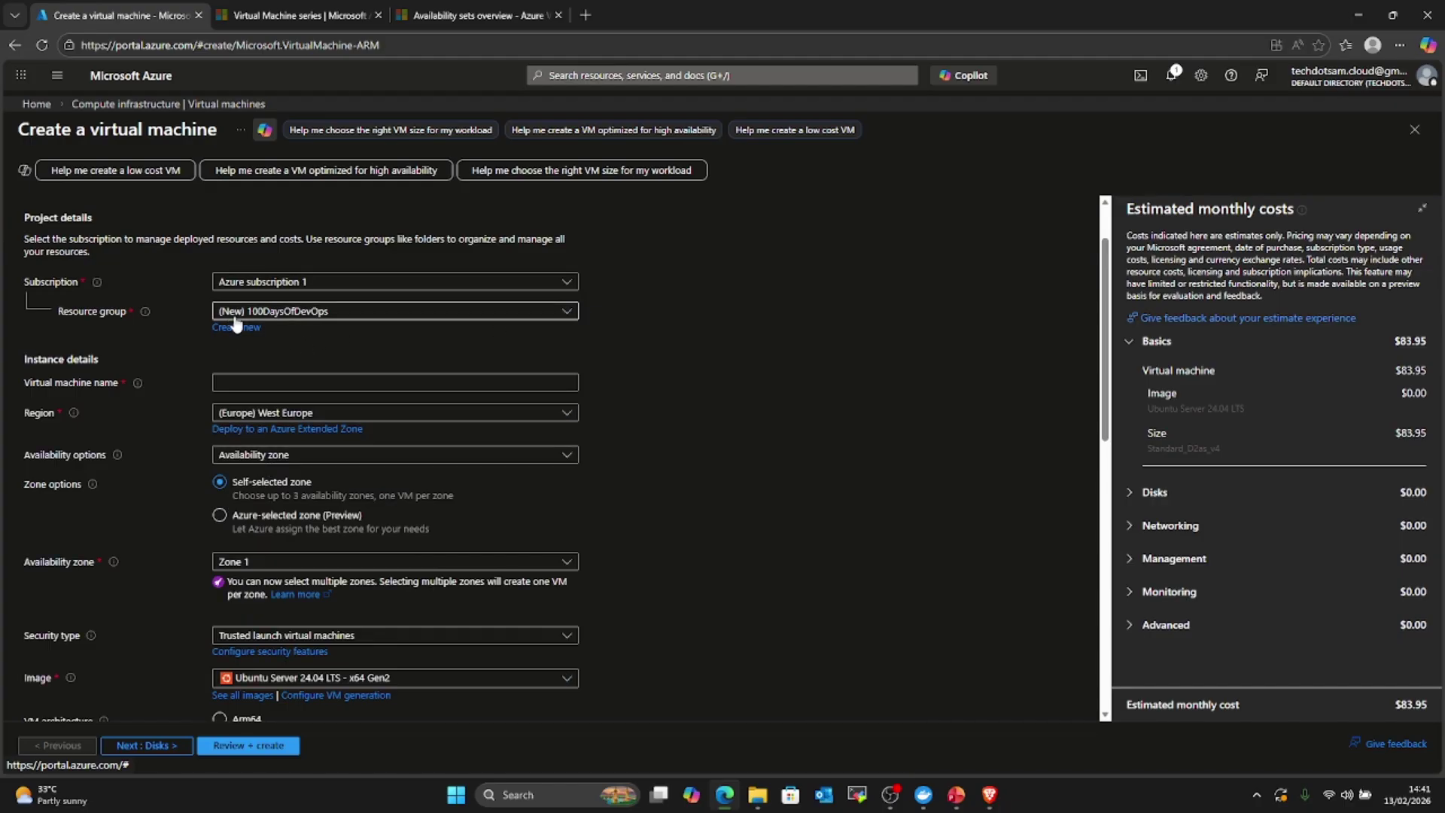
Step: Name the virtual machine windows-vm
{"action": "left_click", "coordinate": [356, 382]}
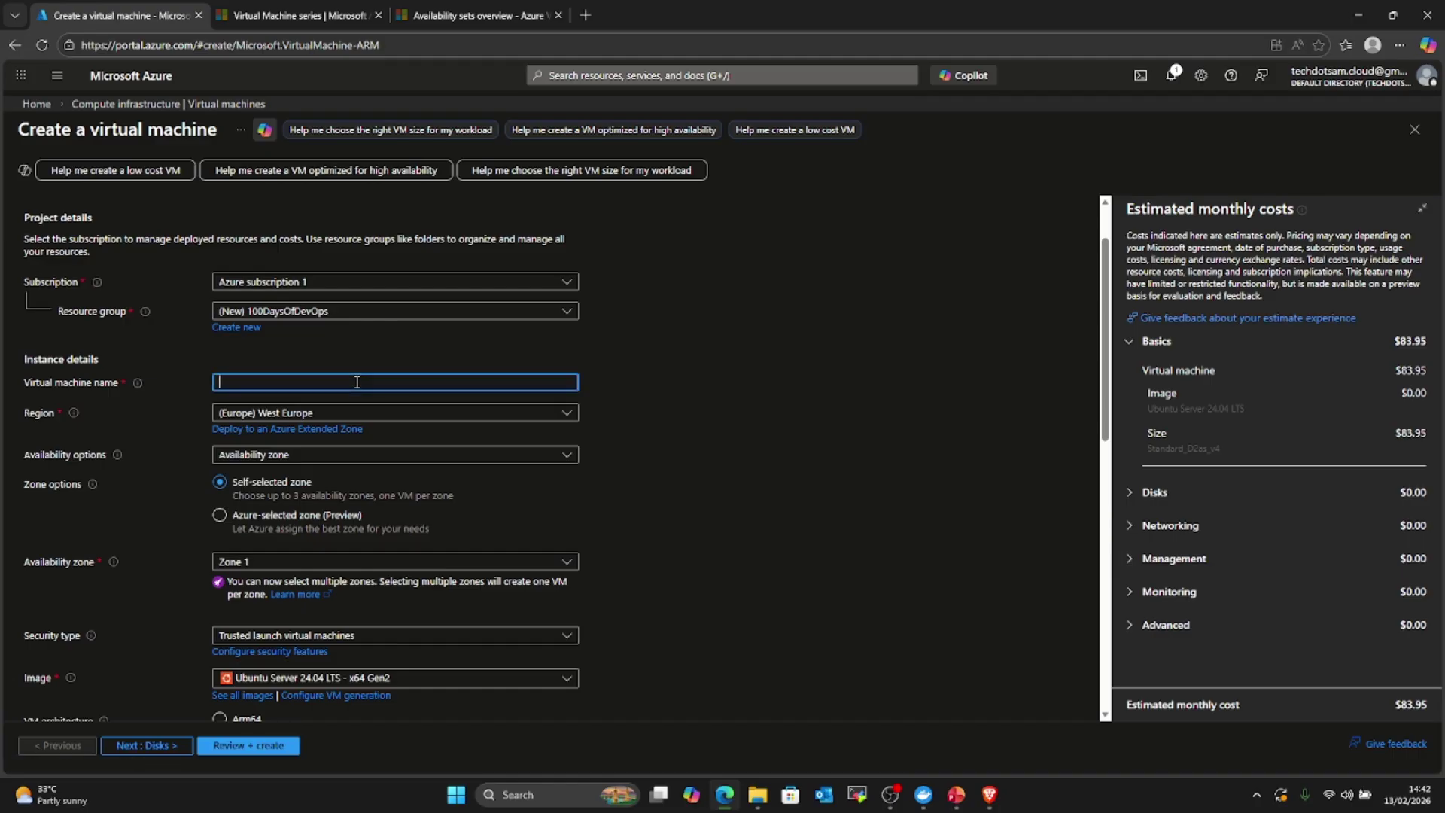
{"action": "type", "text": "windows-vm"}
{"action": "left_click", "coordinate": [702, 379]}
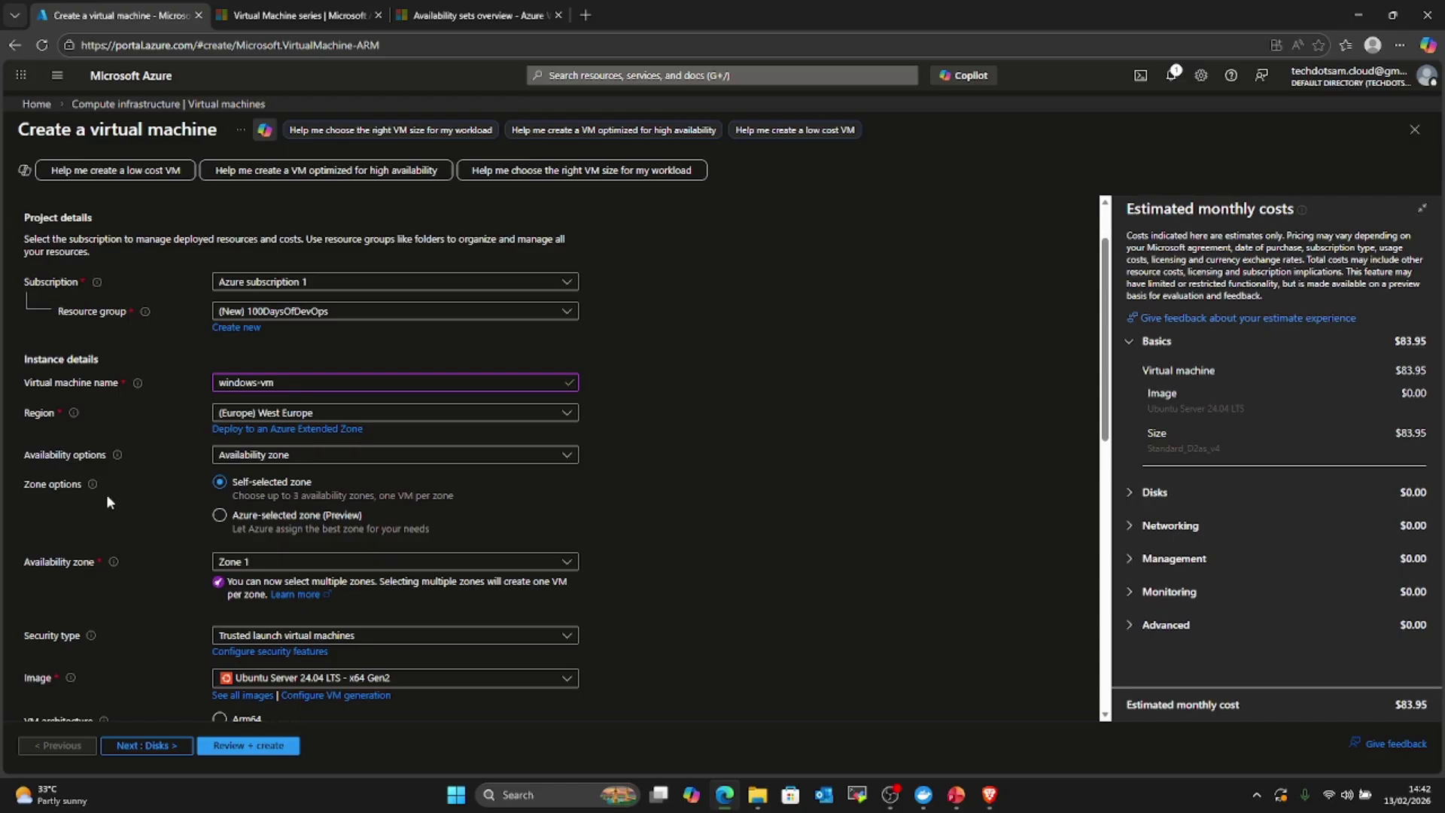
Step: Choose Availability zone as the availability option and check which zones can be selected
{"action": "left_click", "coordinate": [569, 456]}
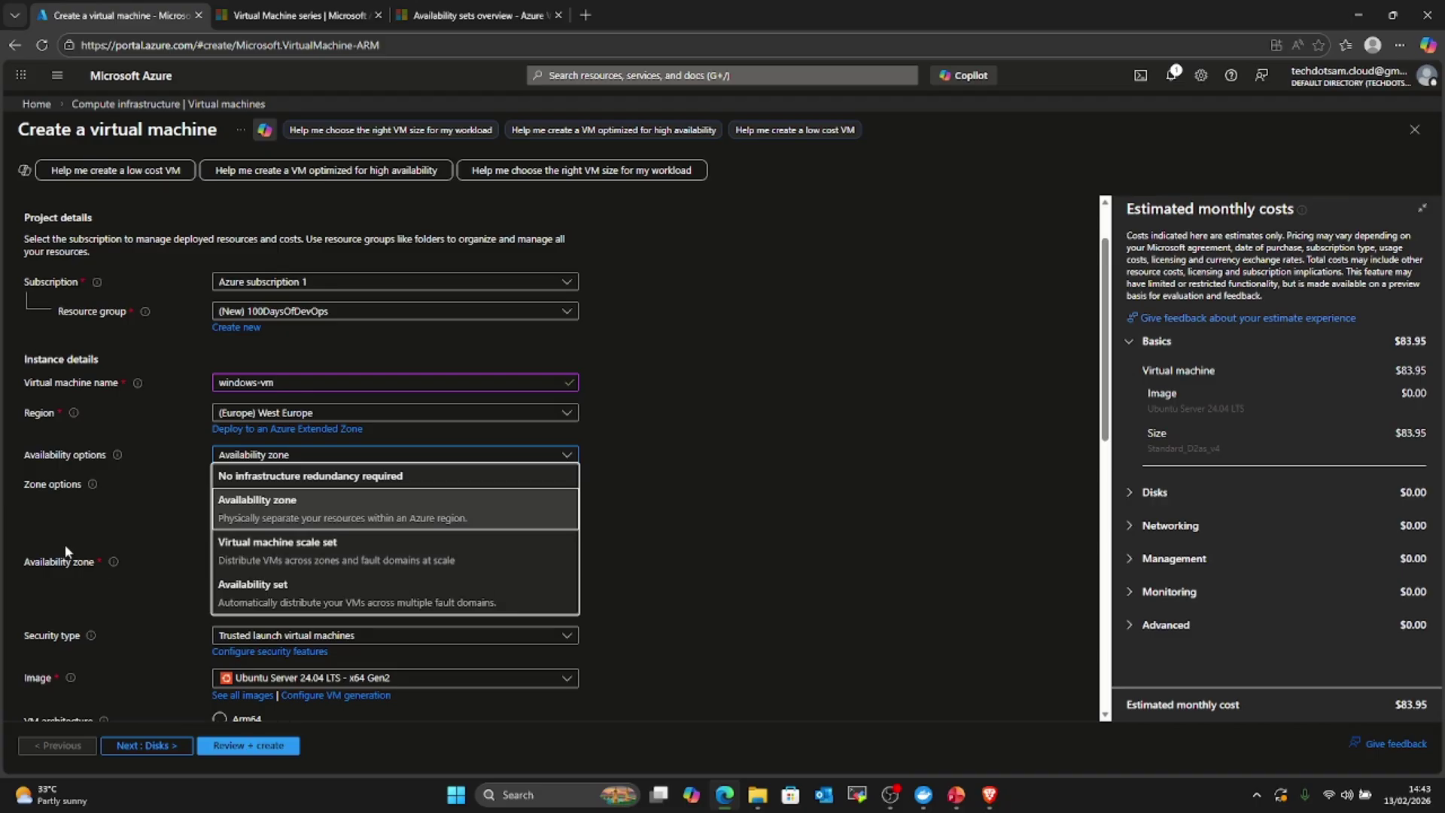
{"action": "mouse_move", "coordinate": [117, 456]}
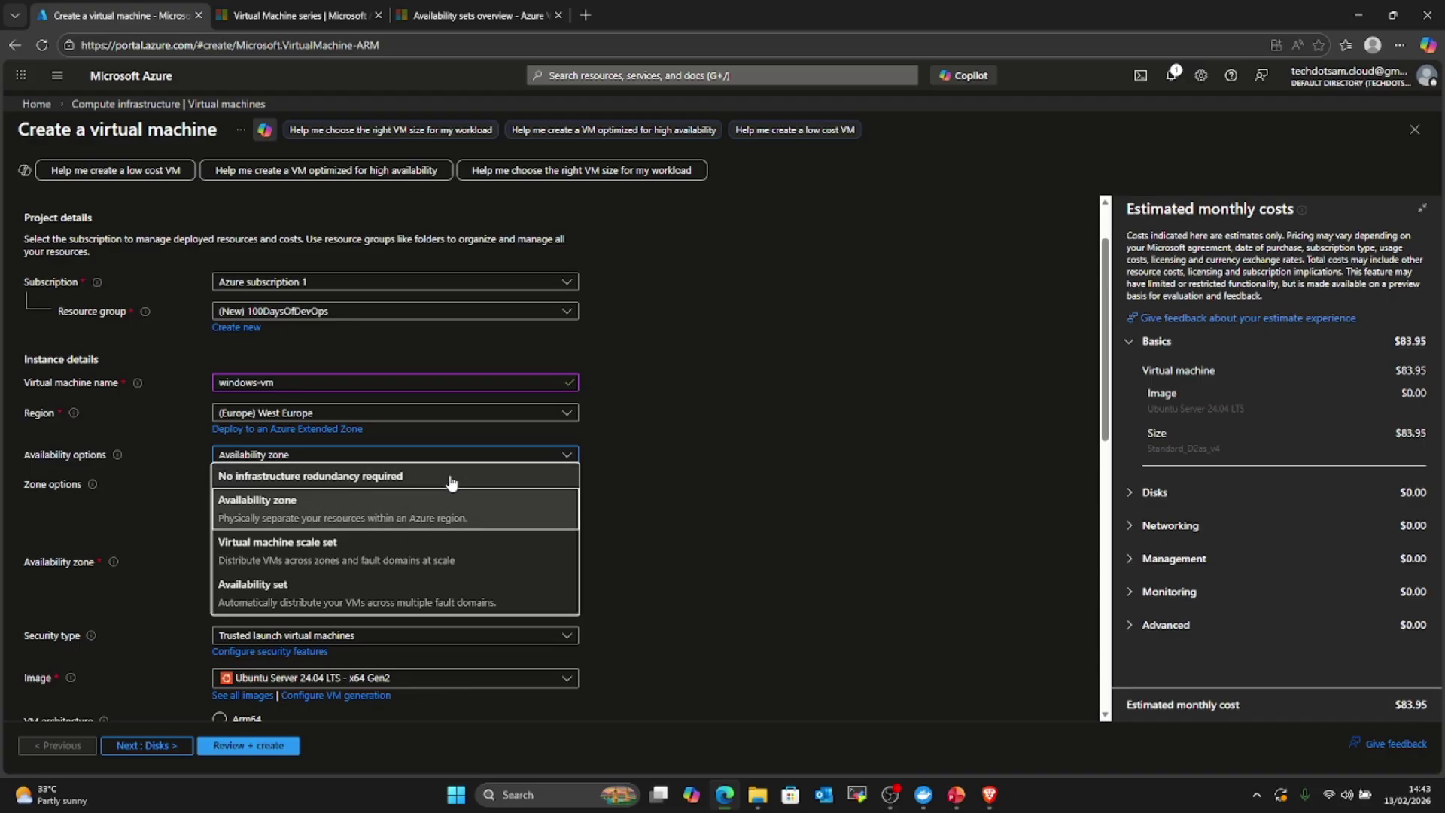
{"action": "left_click", "coordinate": [362, 517]}
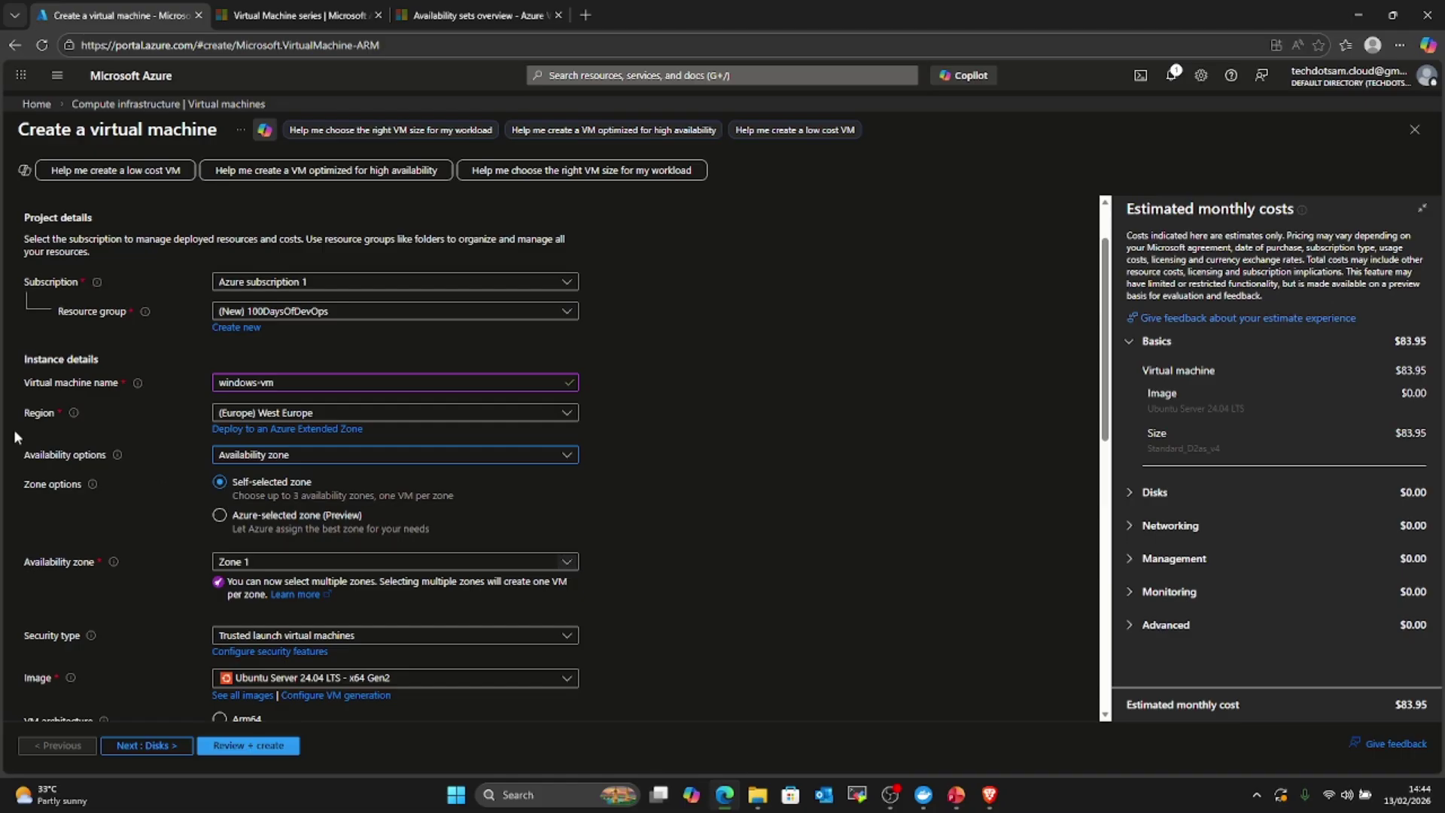
{"action": "left_click_drag", "start_coordinate": [29, 562], "coordinate": [58, 566]}
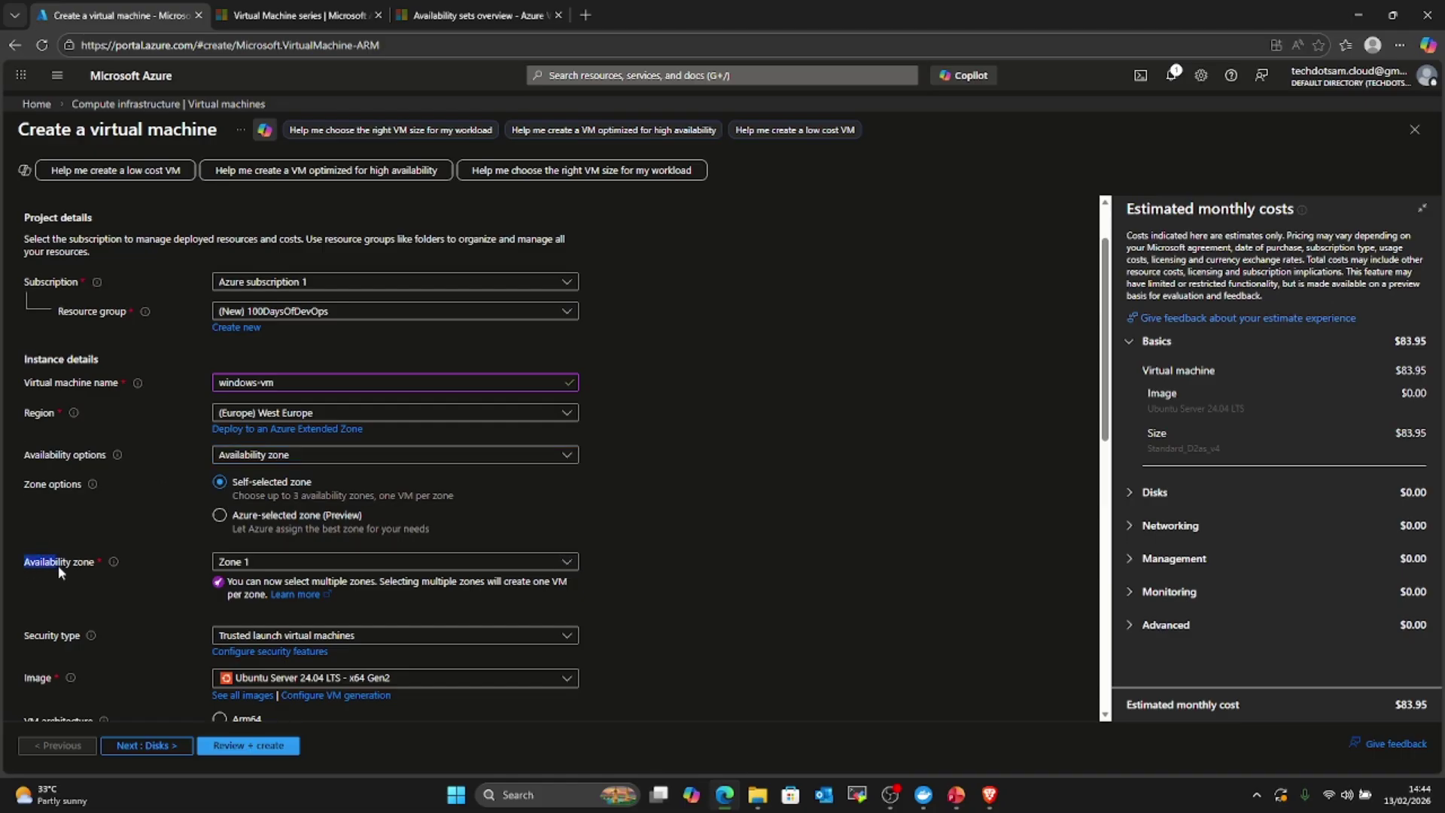
{"action": "left_click", "coordinate": [479, 566]}
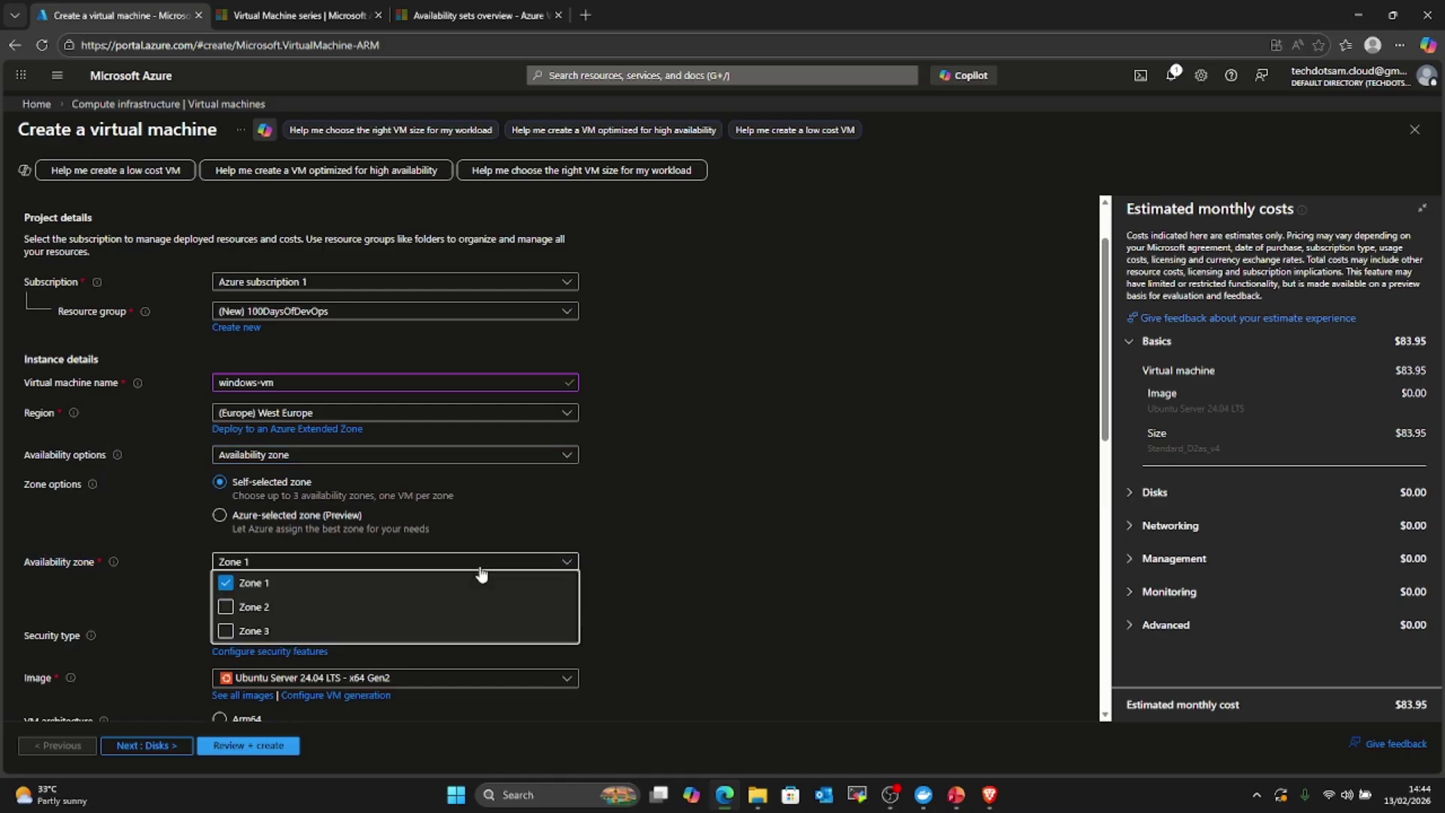
{"action": "left_click", "coordinate": [800, 432]}
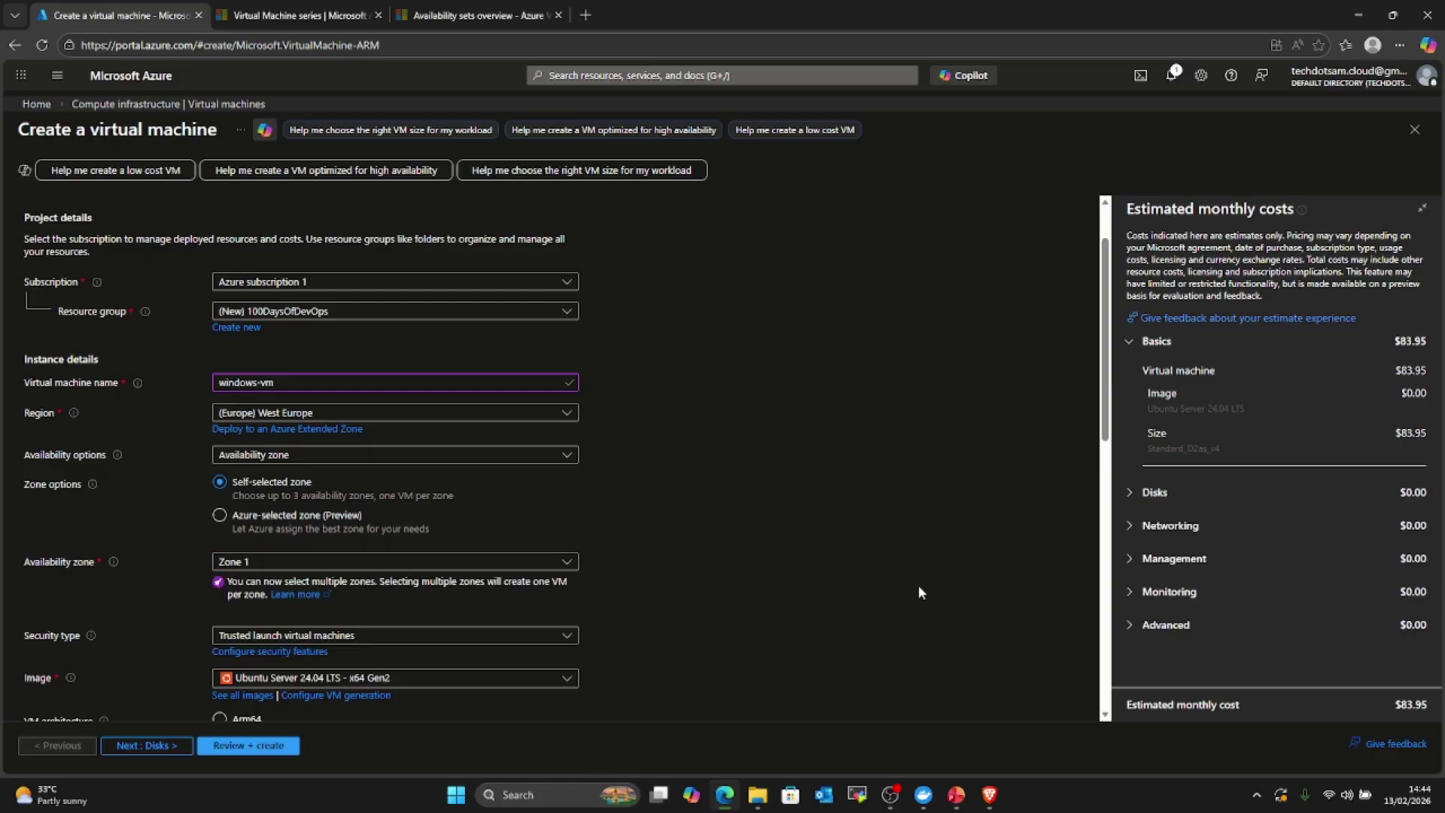
Step: Switch to the PowerPoint roadmap presentation and examine the large circle and its inner white circles on slide 73
{"action": "left_click", "coordinate": [956, 795]}
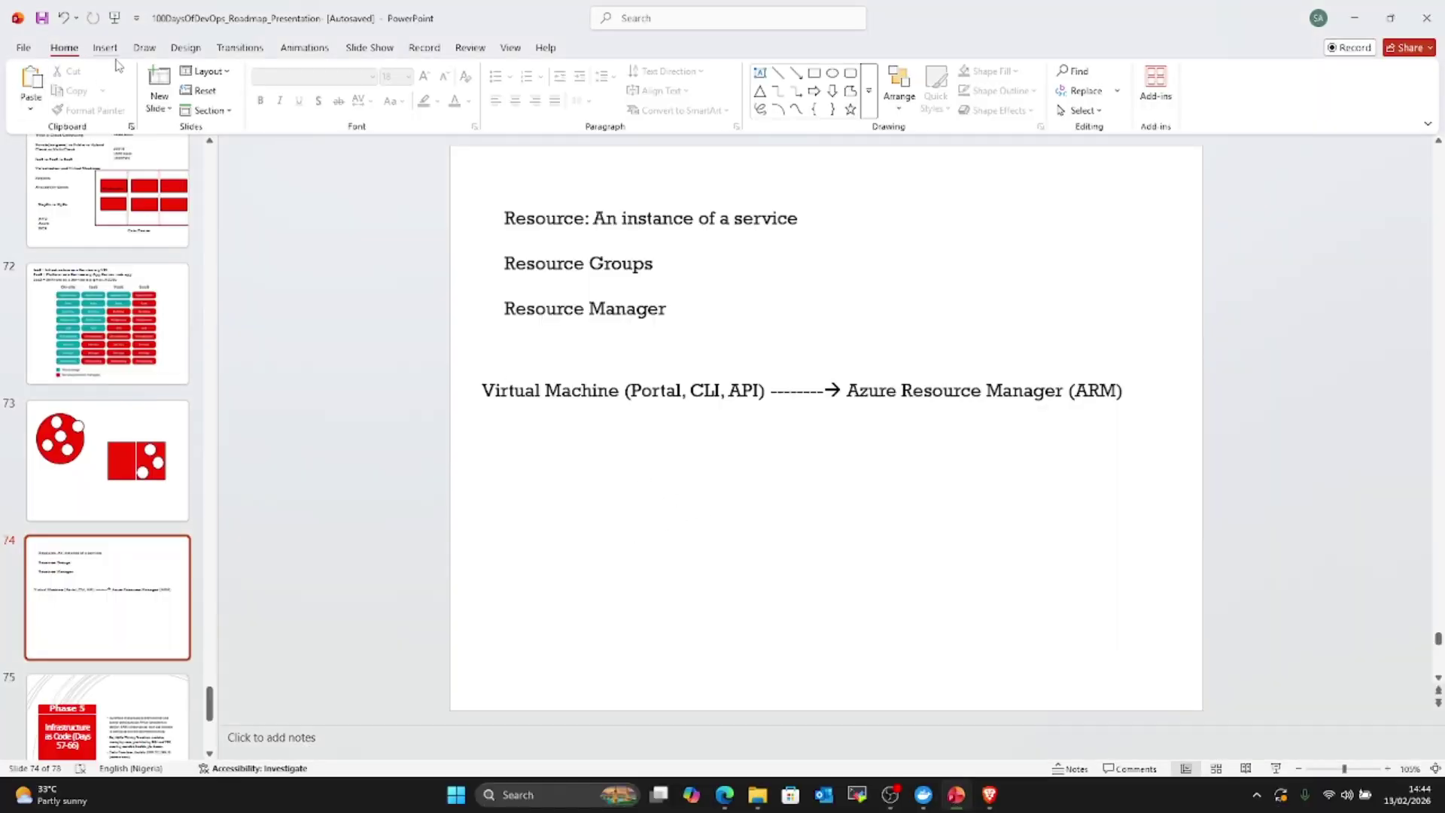
{"action": "left_click", "coordinate": [67, 474]}
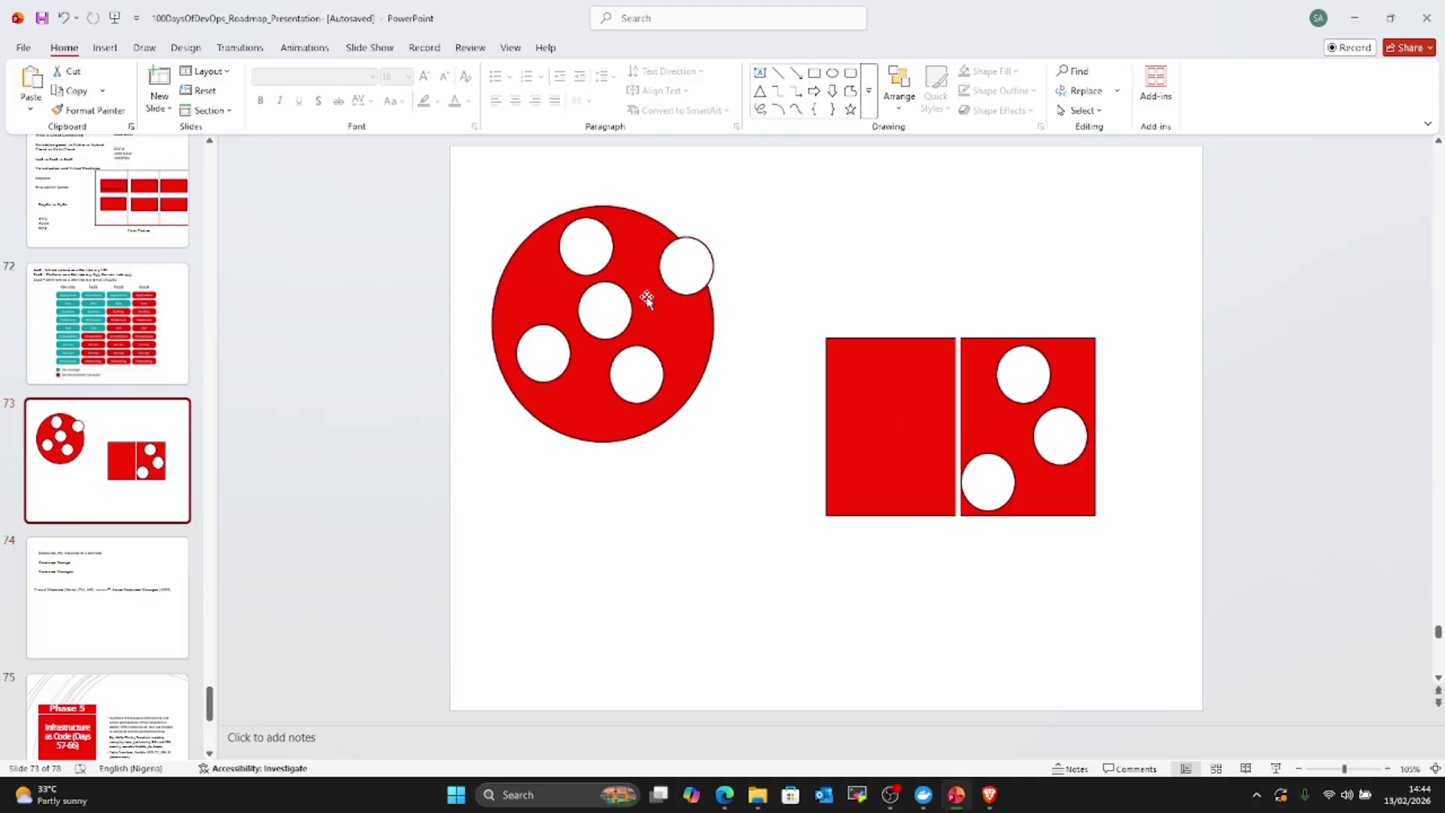
{"action": "left_click", "coordinate": [658, 340]}
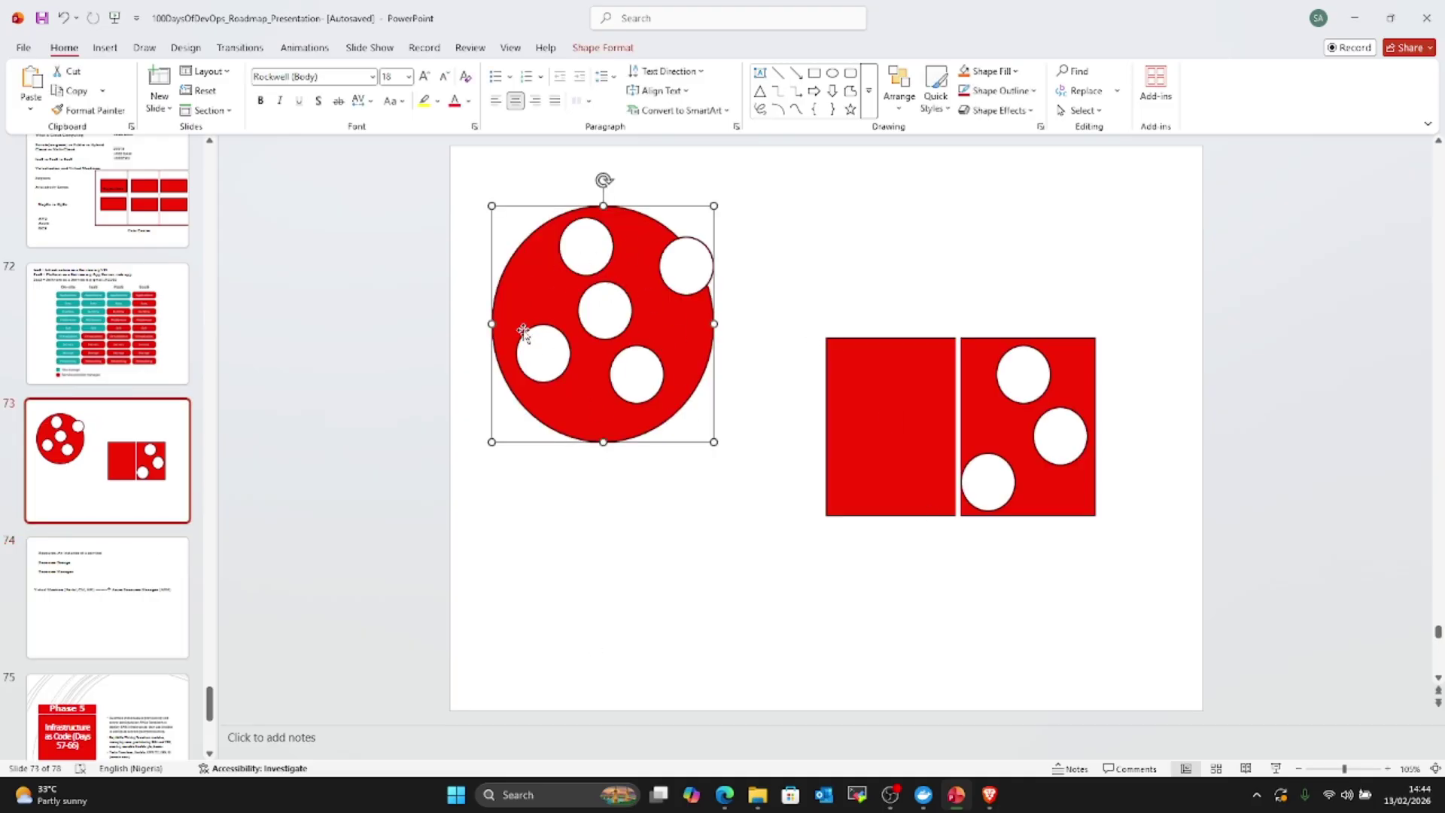
{"action": "left_click", "coordinate": [587, 247]}
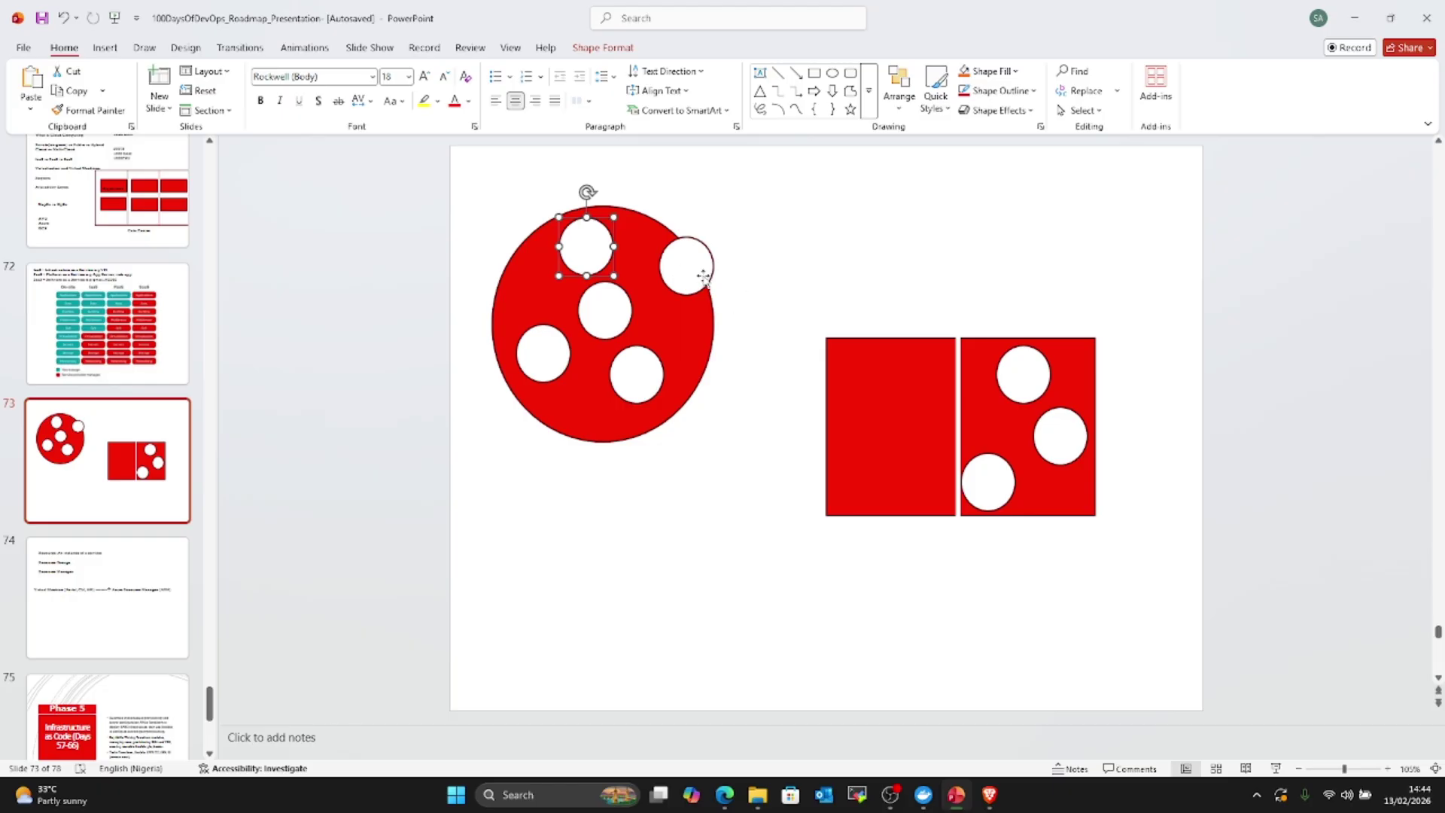
{"action": "left_click", "coordinate": [699, 277]}
{"action": "left_click", "coordinate": [605, 310]}
{"action": "left_click", "coordinate": [636, 376]}
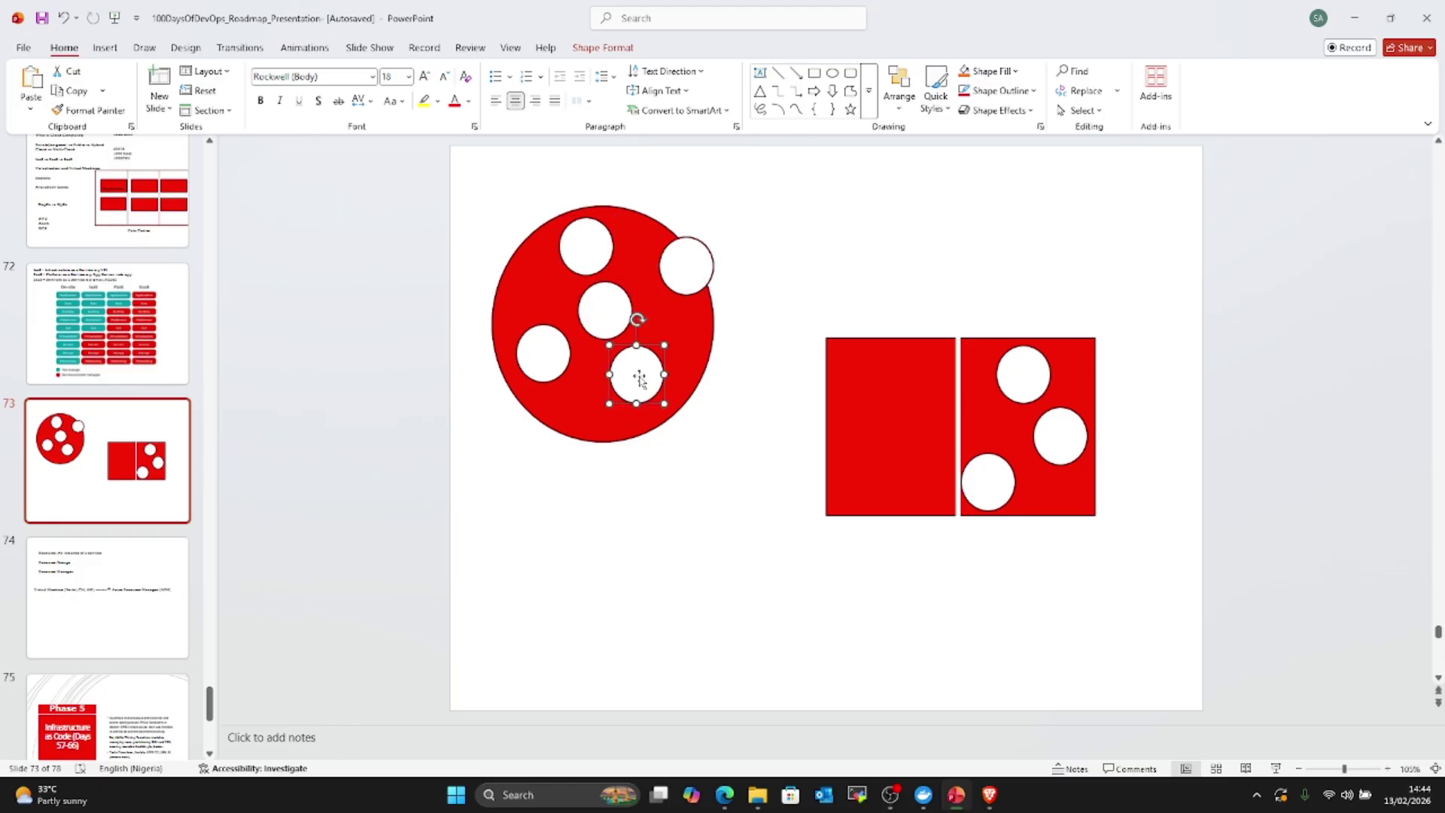
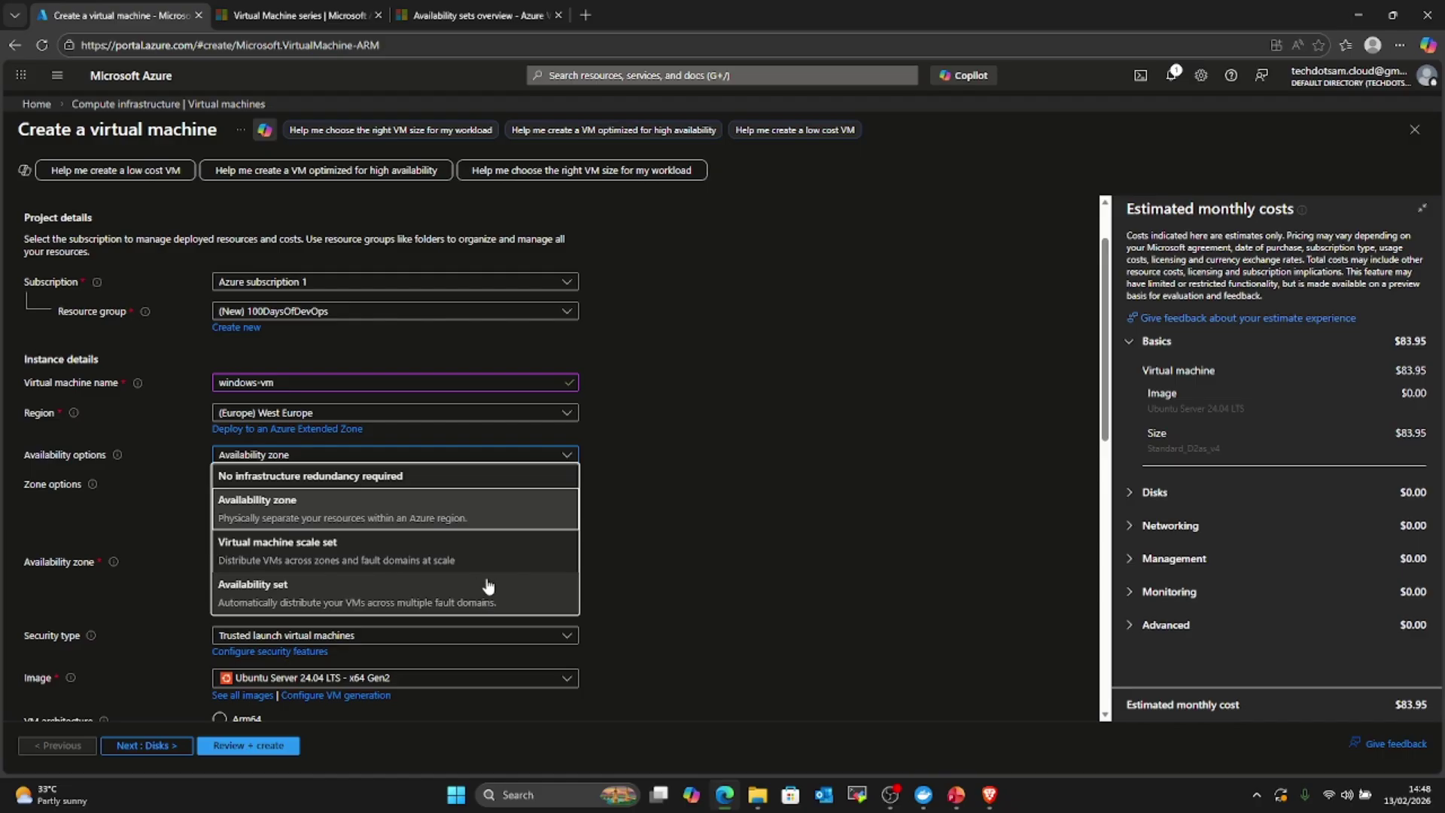
Step: Review the VM's availability options, and read the "What is an availability set?" section of the Availability sets overview article
{"action": "left_click", "coordinate": [659, 491]}
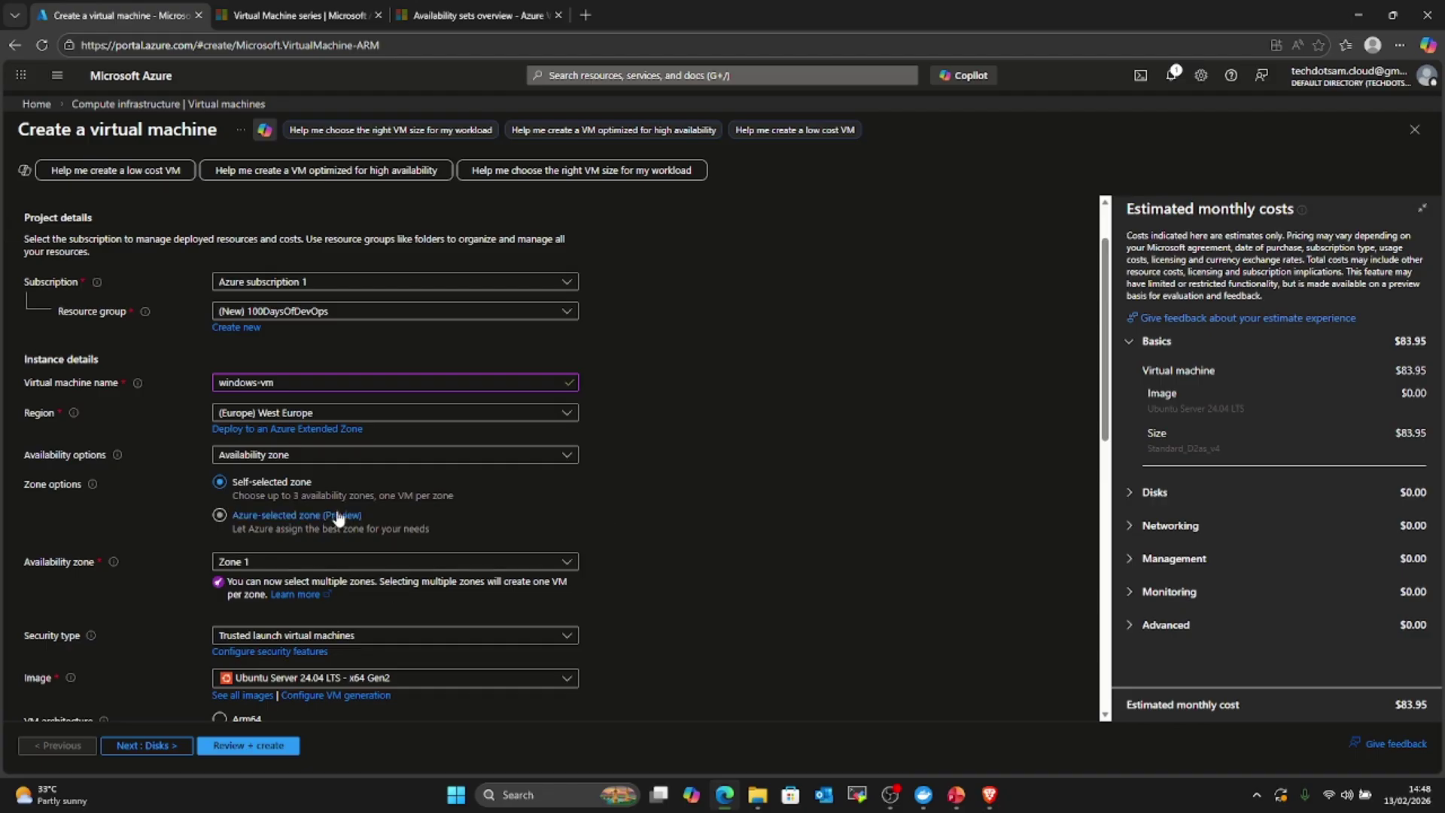
{"action": "left_click", "coordinate": [357, 456]}
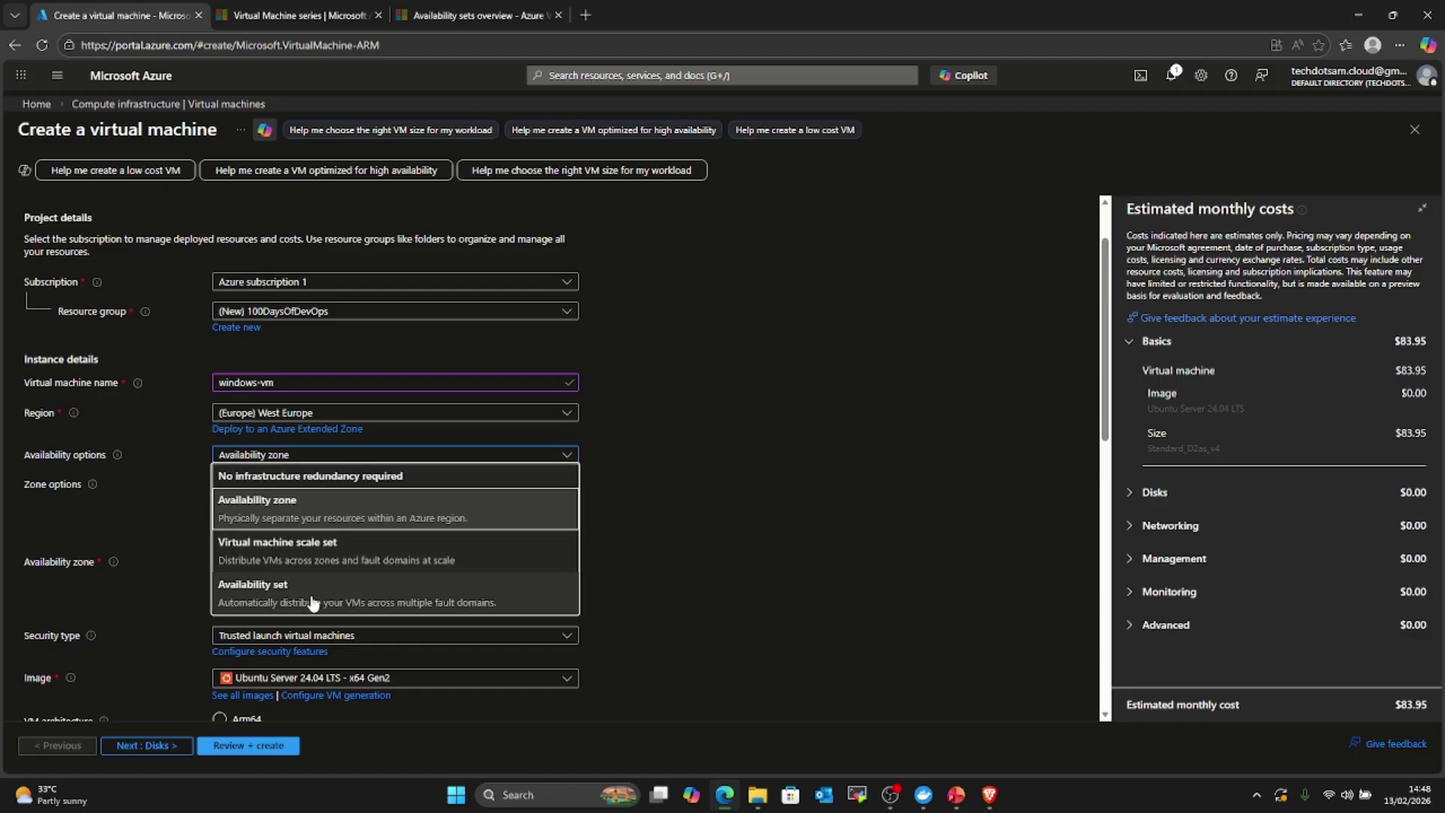
{"action": "left_click", "coordinate": [466, 15]}
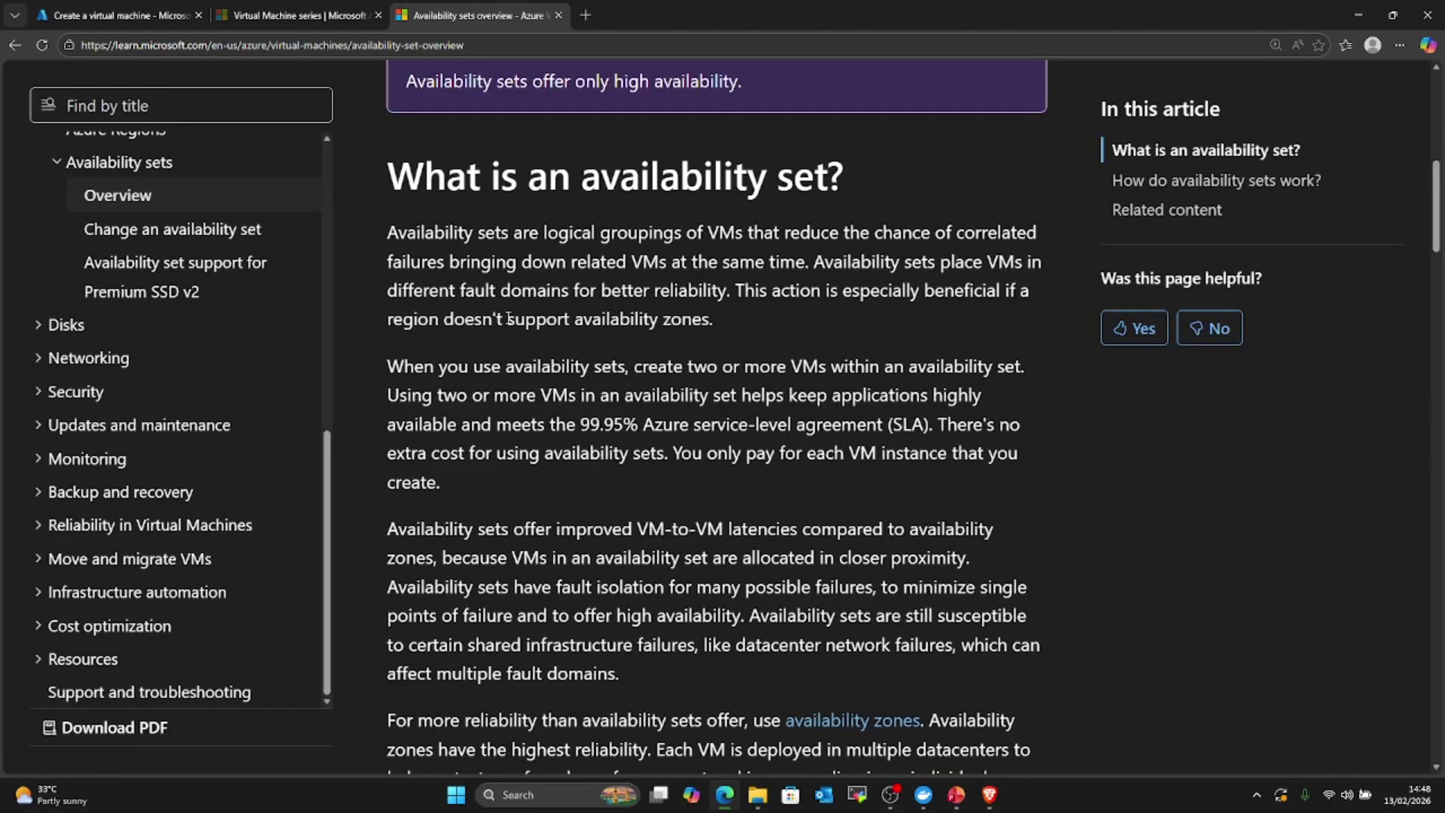
{"action": "scroll", "coordinate": [542, 293], "scroll_direction": "up", "scroll_amount": 1}
{"action": "scroll", "coordinate": [510, 320], "scroll_direction": "down", "scroll_amount": 1}
{"action": "scroll", "coordinate": [503, 343], "scroll_direction": "down", "scroll_amount": 2}
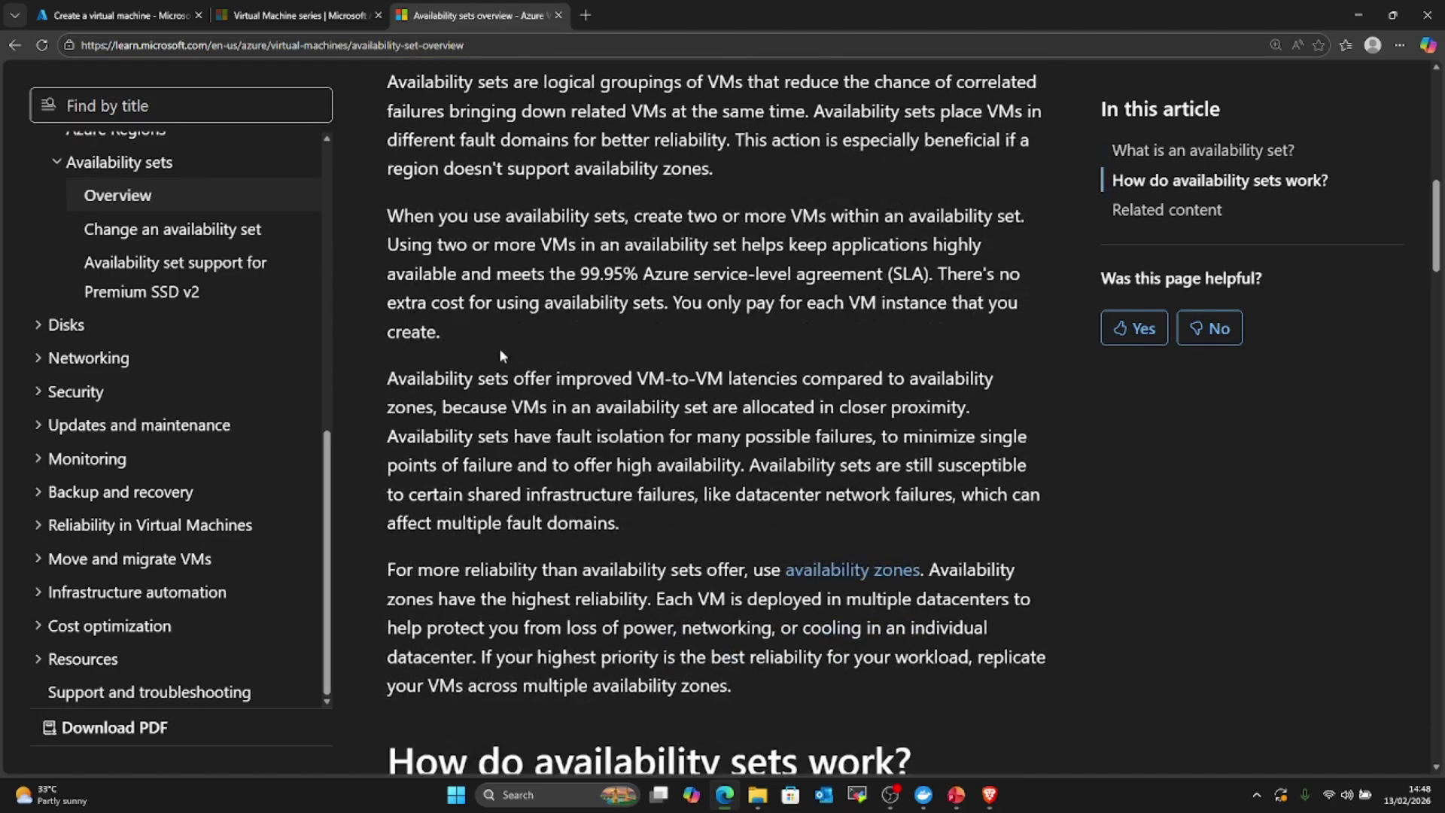
{"action": "scroll", "coordinate": [563, 431], "scroll_direction": "down", "scroll_amount": 3}
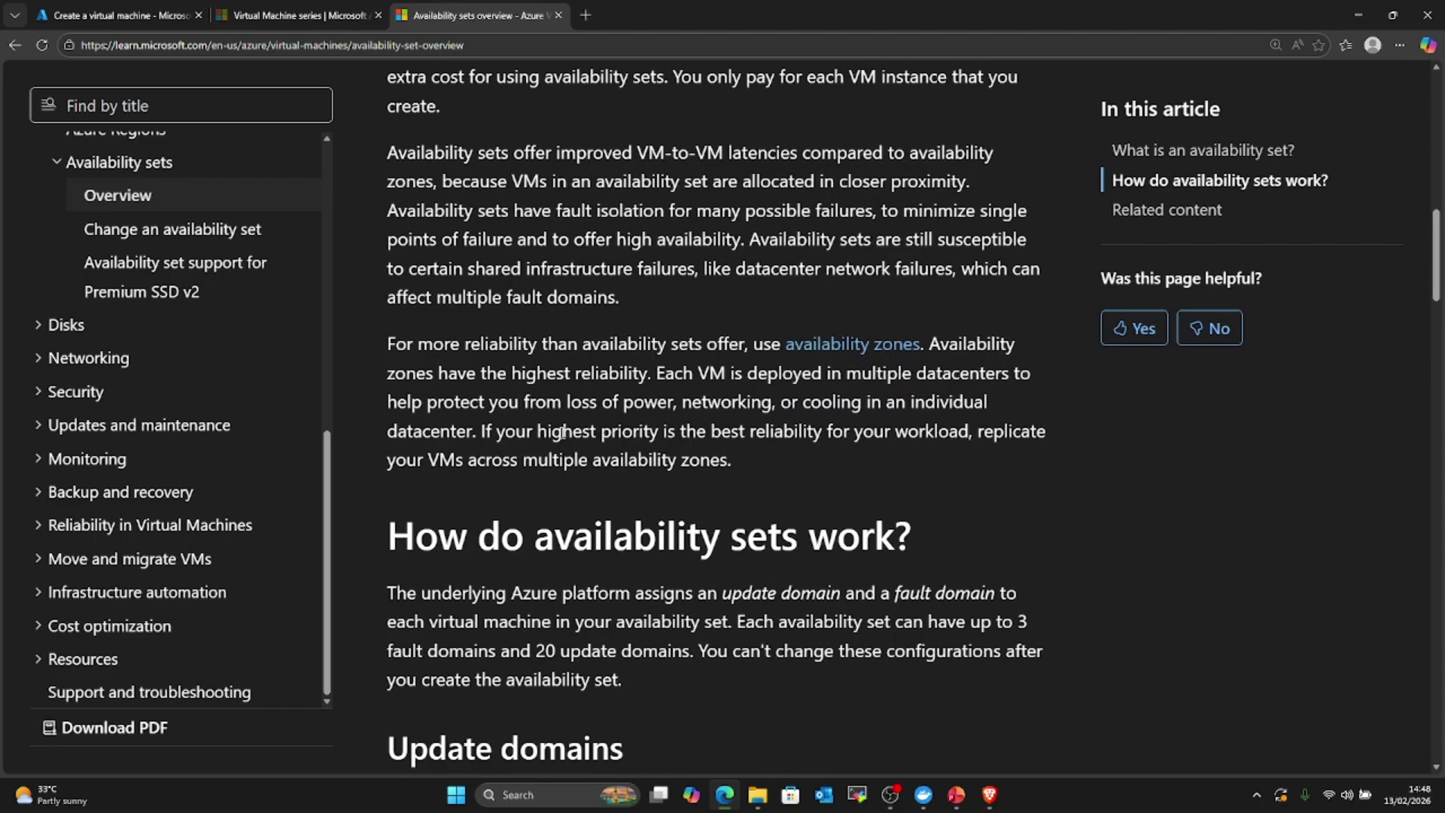
{"action": "scroll", "coordinate": [563, 431], "scroll_direction": "up", "scroll_amount": 6}
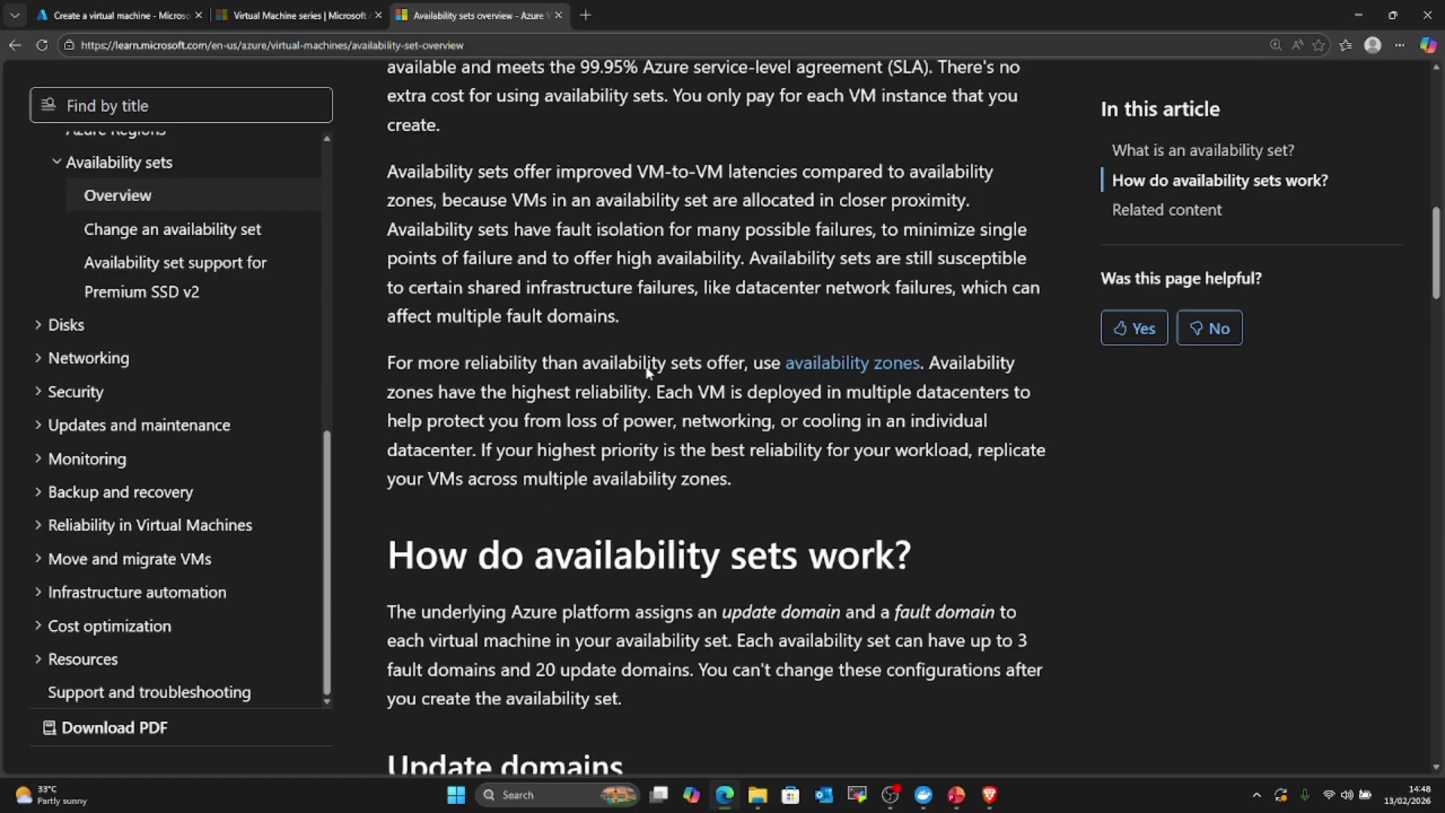
{"action": "scroll", "coordinate": [684, 295], "scroll_direction": "down", "scroll_amount": 7}
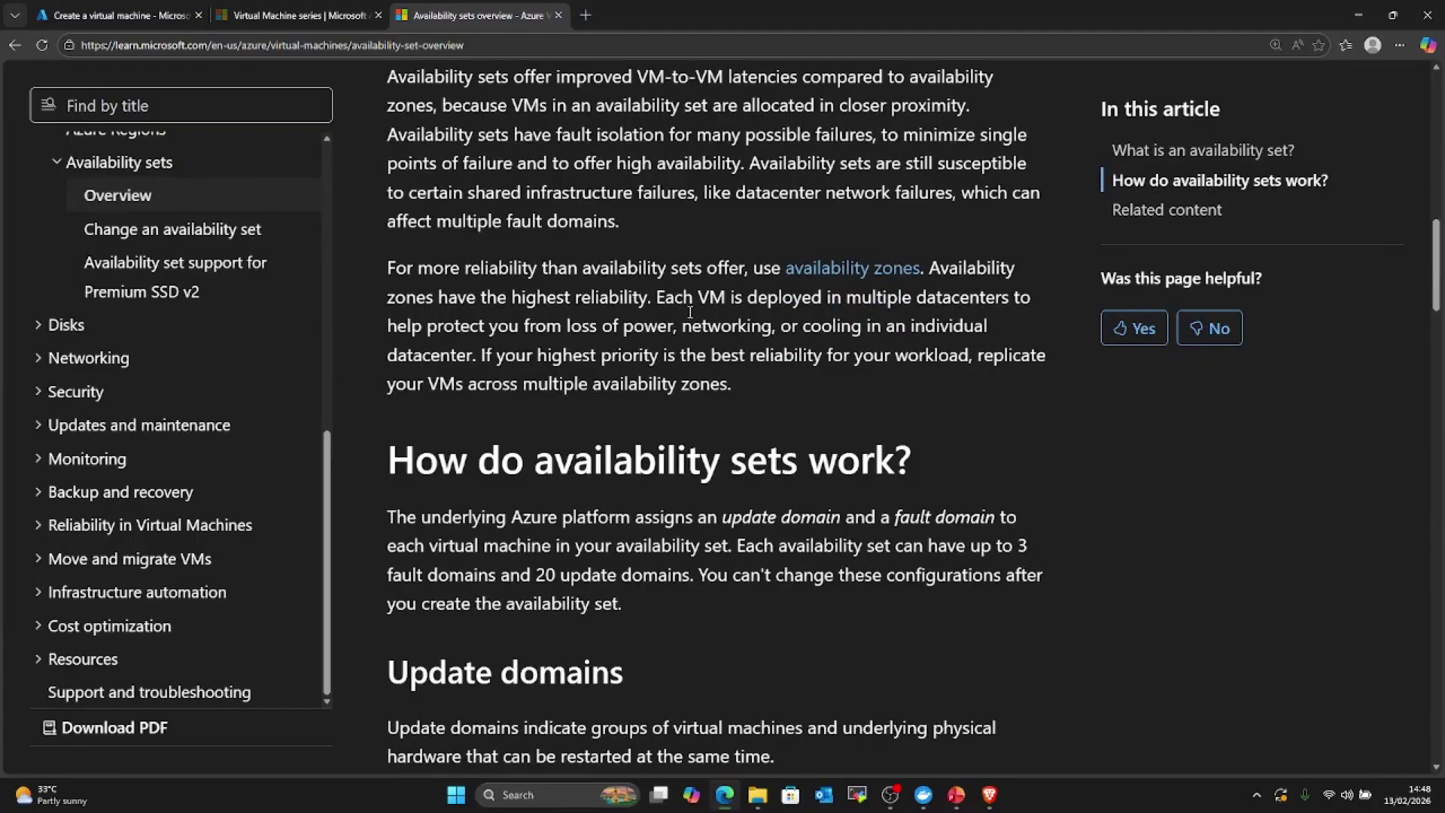
Step: Read the "How do availability sets work?" section of the article, including the Update domains part
{"action": "scroll", "coordinate": [688, 307], "scroll_direction": "down", "scroll_amount": 1}
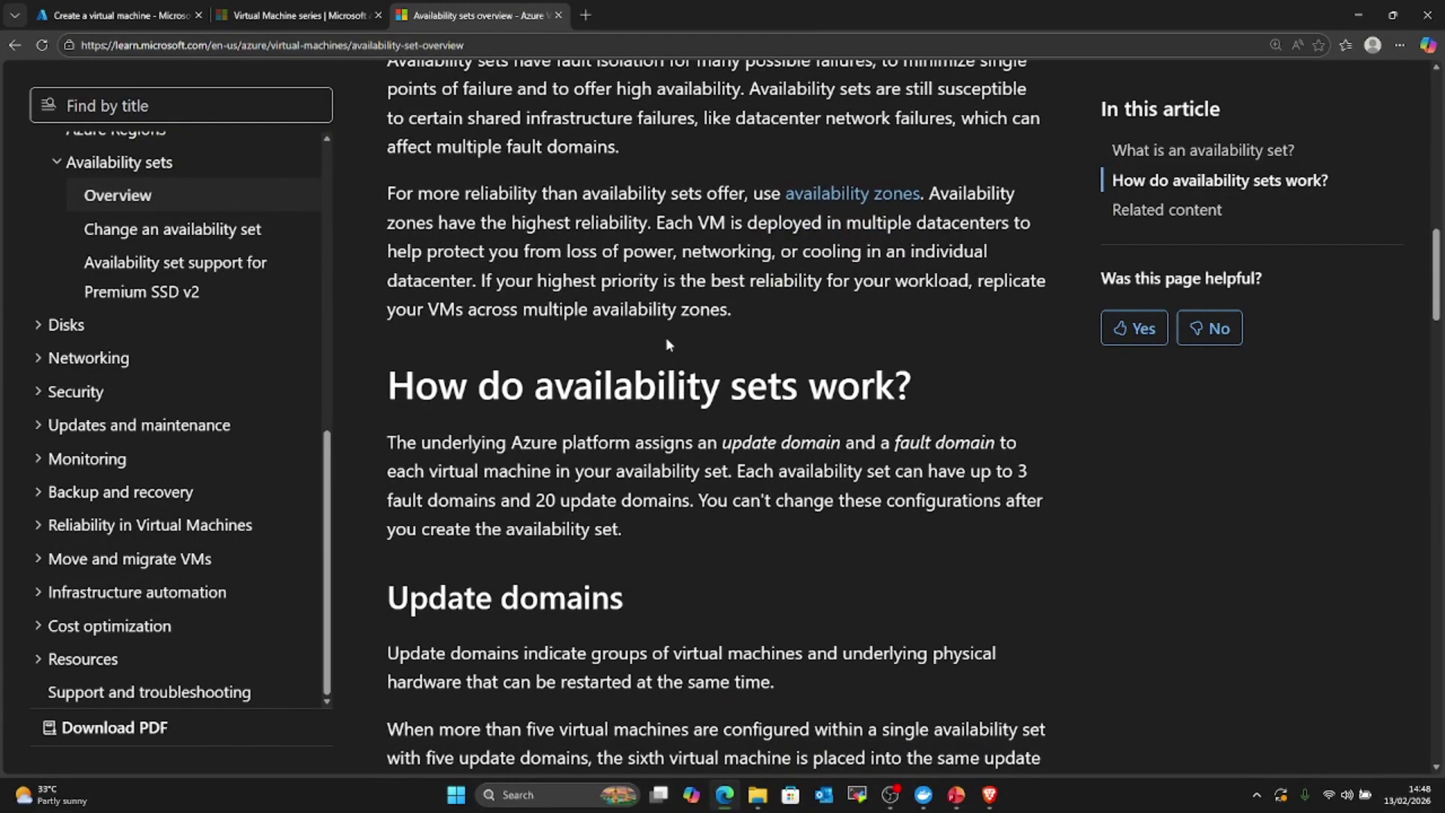
{"action": "scroll", "coordinate": [665, 339], "scroll_direction": "down", "scroll_amount": 1}
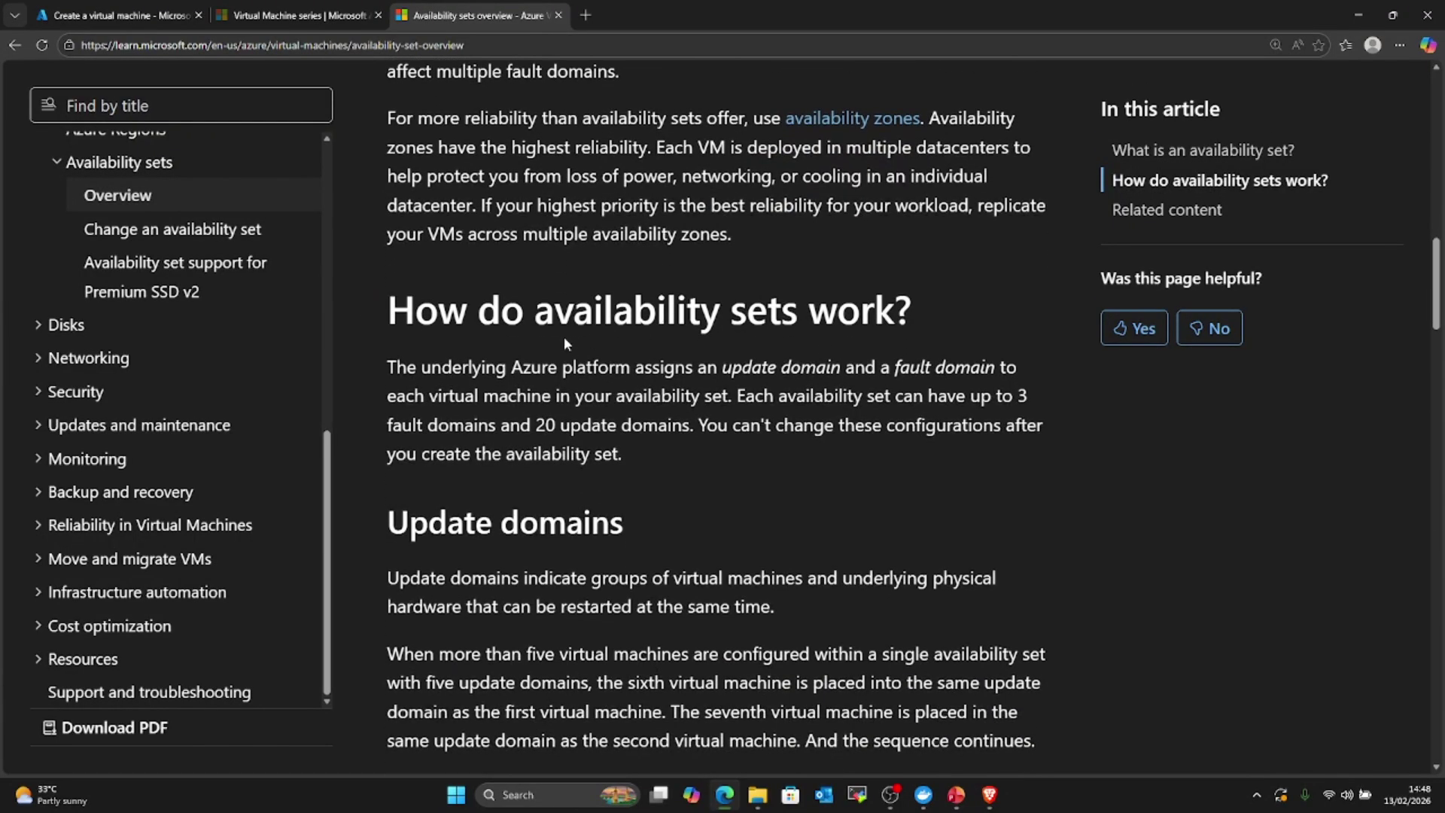
{"action": "scroll", "coordinate": [680, 316], "scroll_direction": "down", "scroll_amount": 1}
{"action": "scroll", "coordinate": [493, 208], "scroll_direction": "down", "scroll_amount": 2}
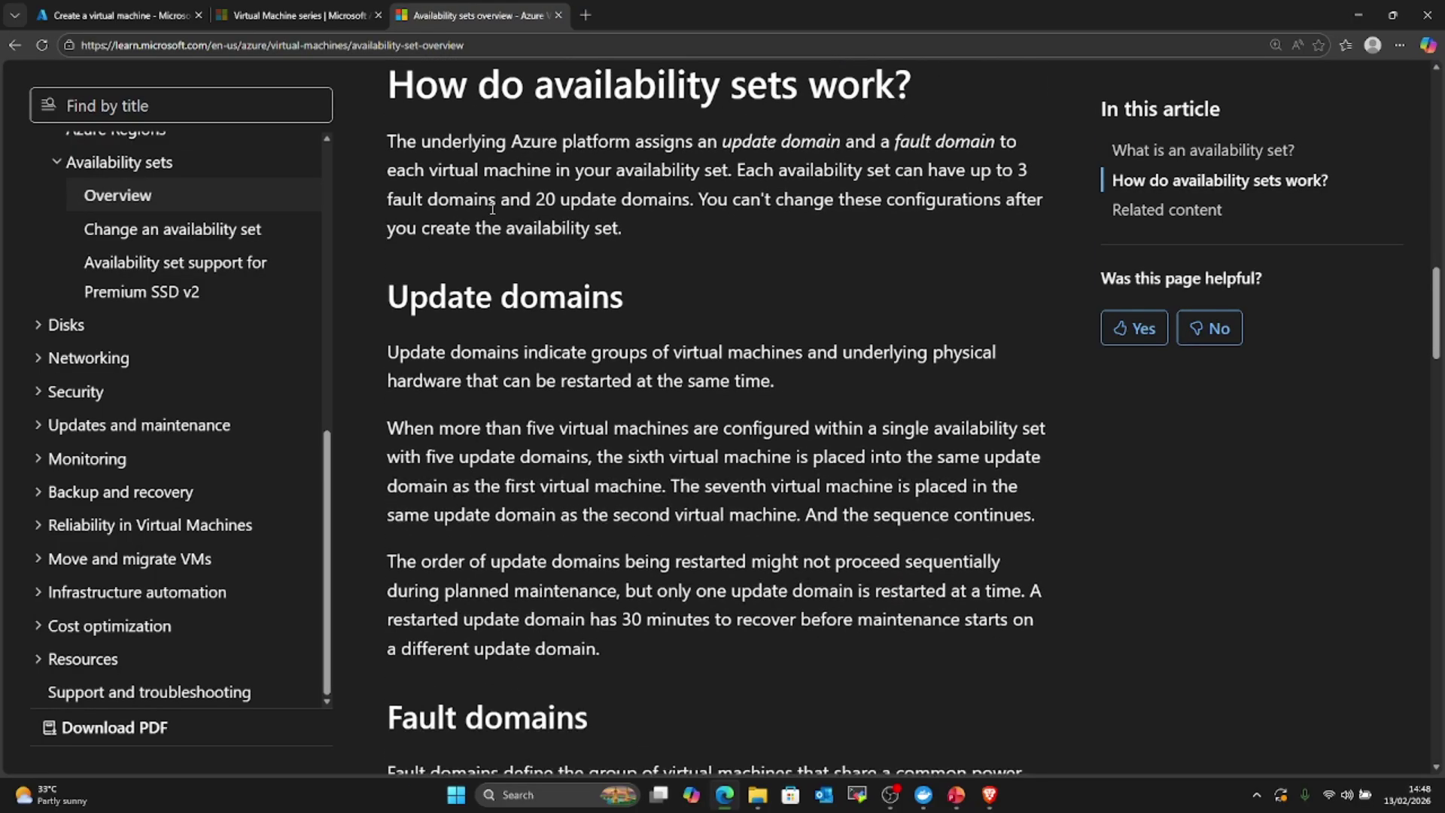
{"action": "scroll", "coordinate": [492, 209], "scroll_direction": "down", "scroll_amount": 2}
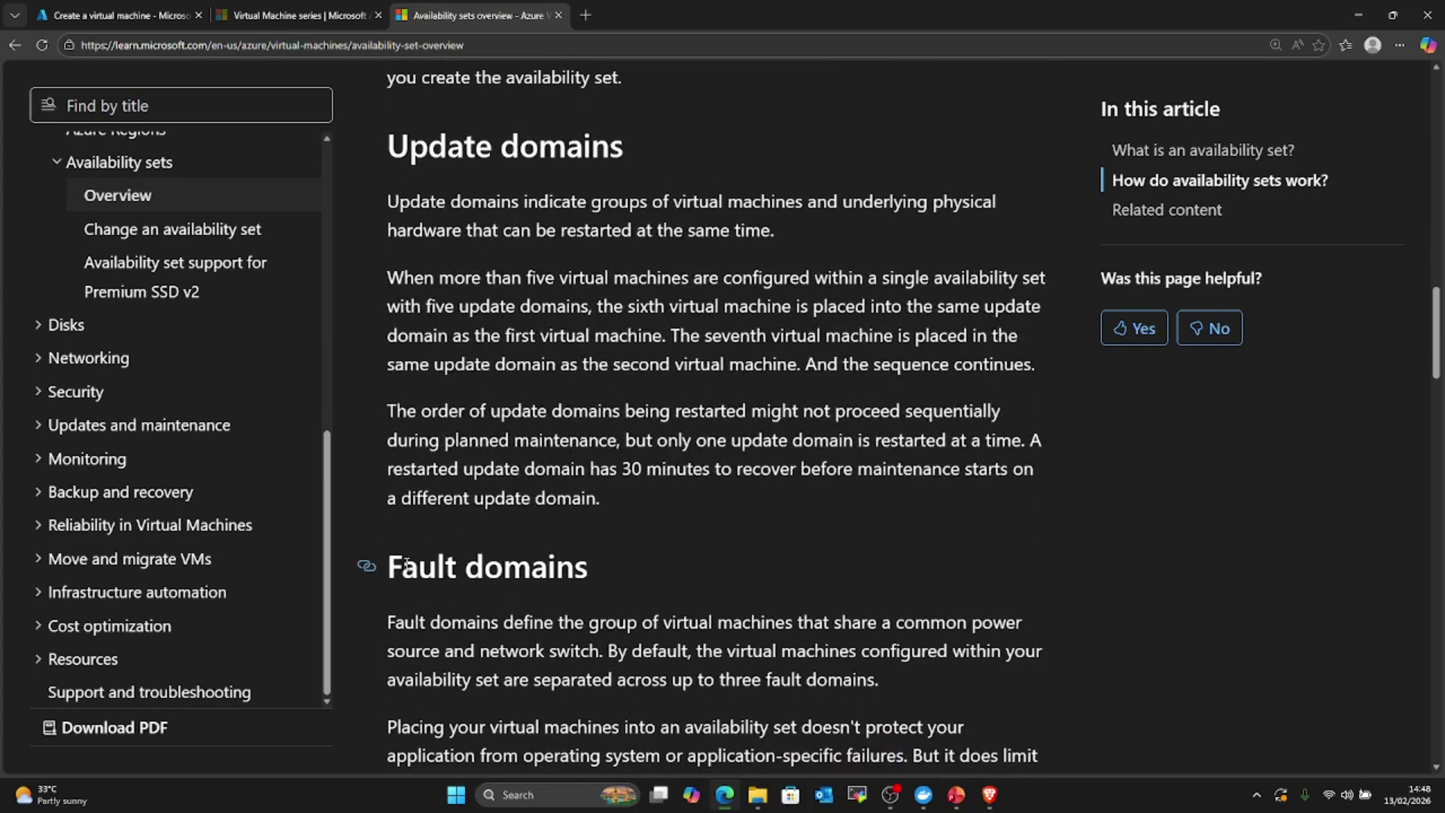
Step: Locate the Fault domains section and look over its text and the rack diagram beneath it
{"action": "left_click_drag", "start_coordinate": [588, 574], "coordinate": [466, 577]}
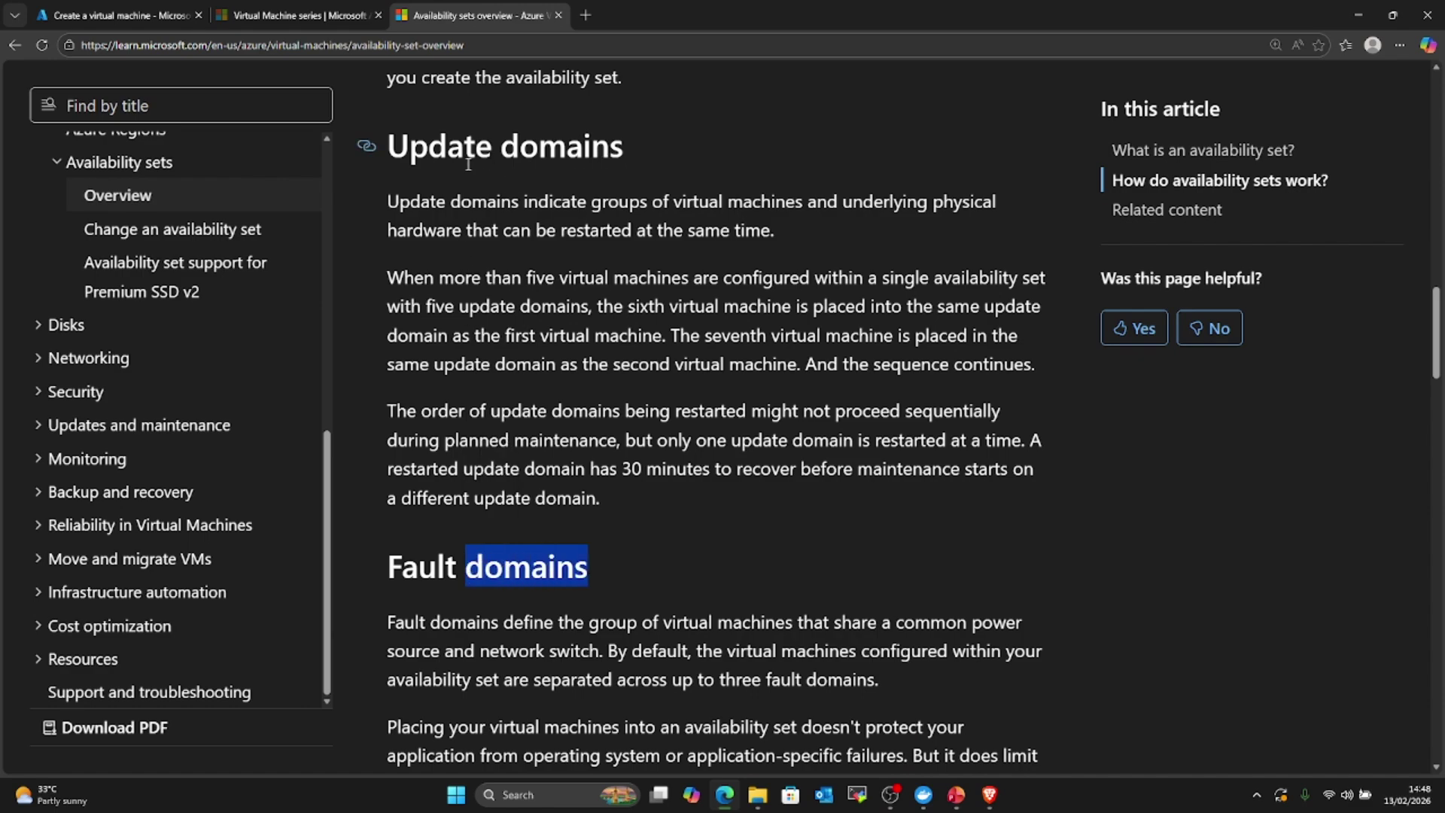
{"action": "scroll", "coordinate": [684, 483], "scroll_direction": "down", "scroll_amount": 10}
{"action": "scroll", "coordinate": [653, 382], "scroll_direction": "up", "scroll_amount": 7}
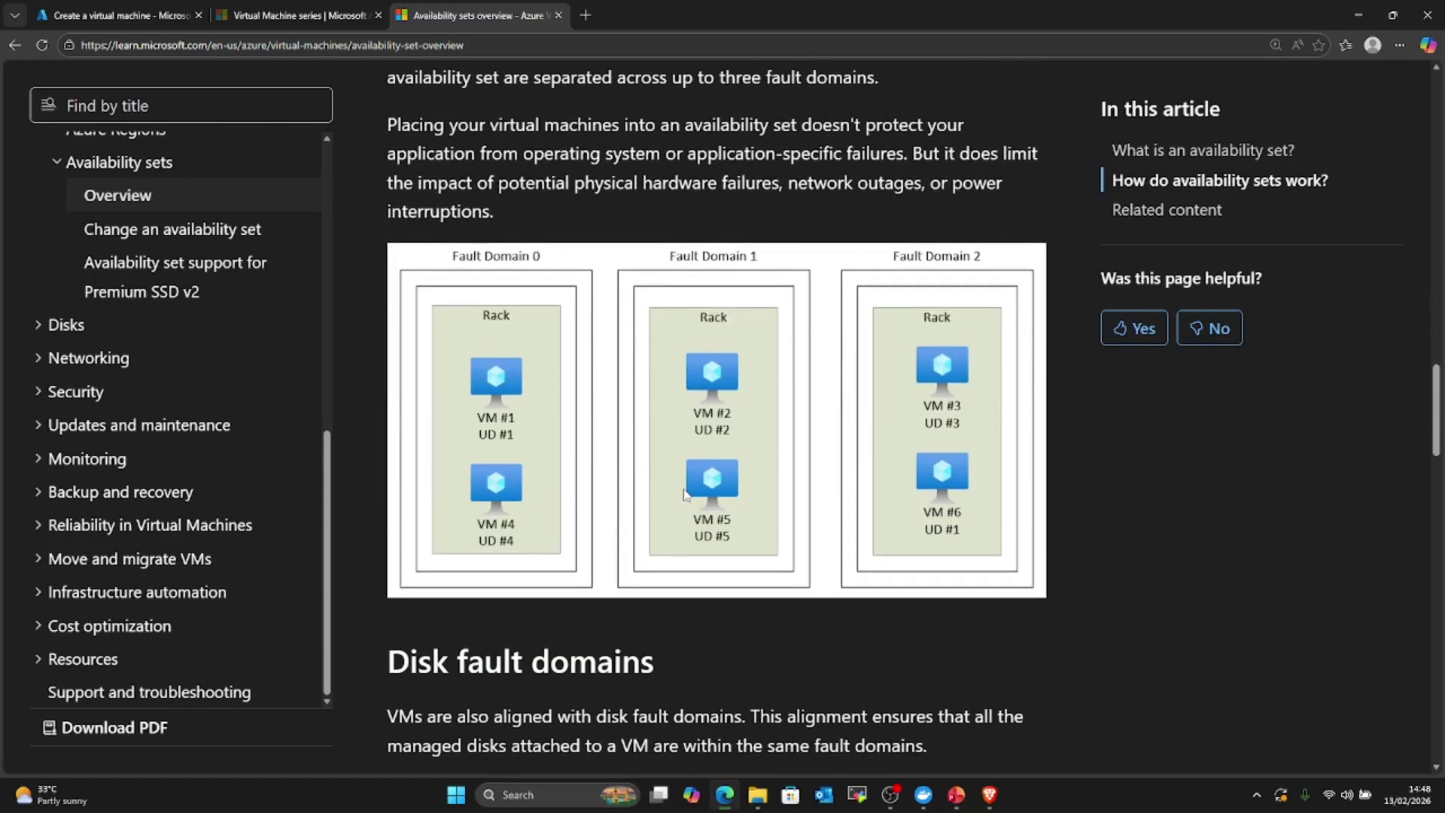
{"action": "scroll", "coordinate": [653, 382], "scroll_direction": "up", "scroll_amount": 2}
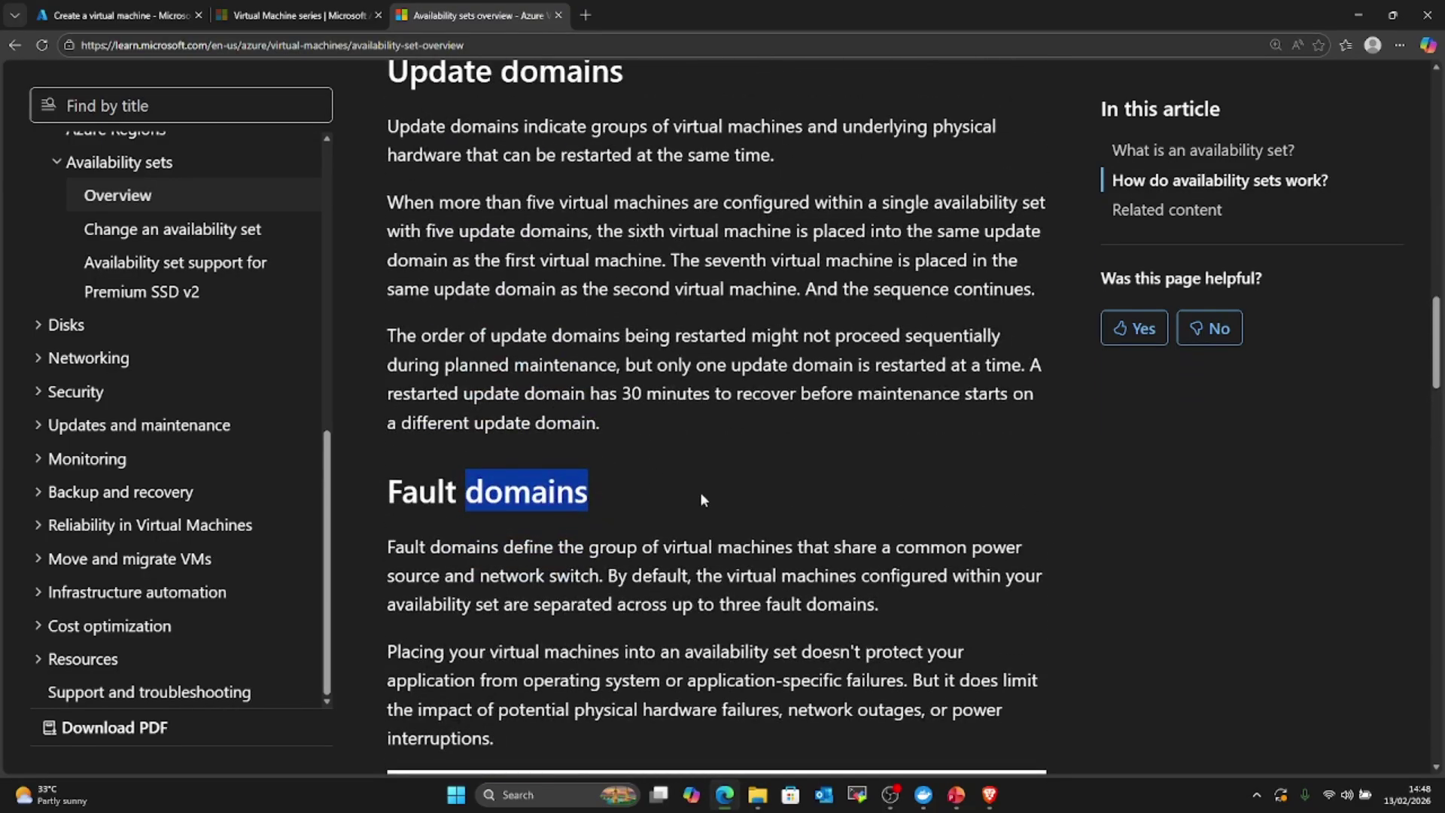
{"action": "scroll", "coordinate": [601, 444], "scroll_direction": "down", "scroll_amount": 4}
{"action": "scroll", "coordinate": [550, 318], "scroll_direction": "up", "scroll_amount": 2}
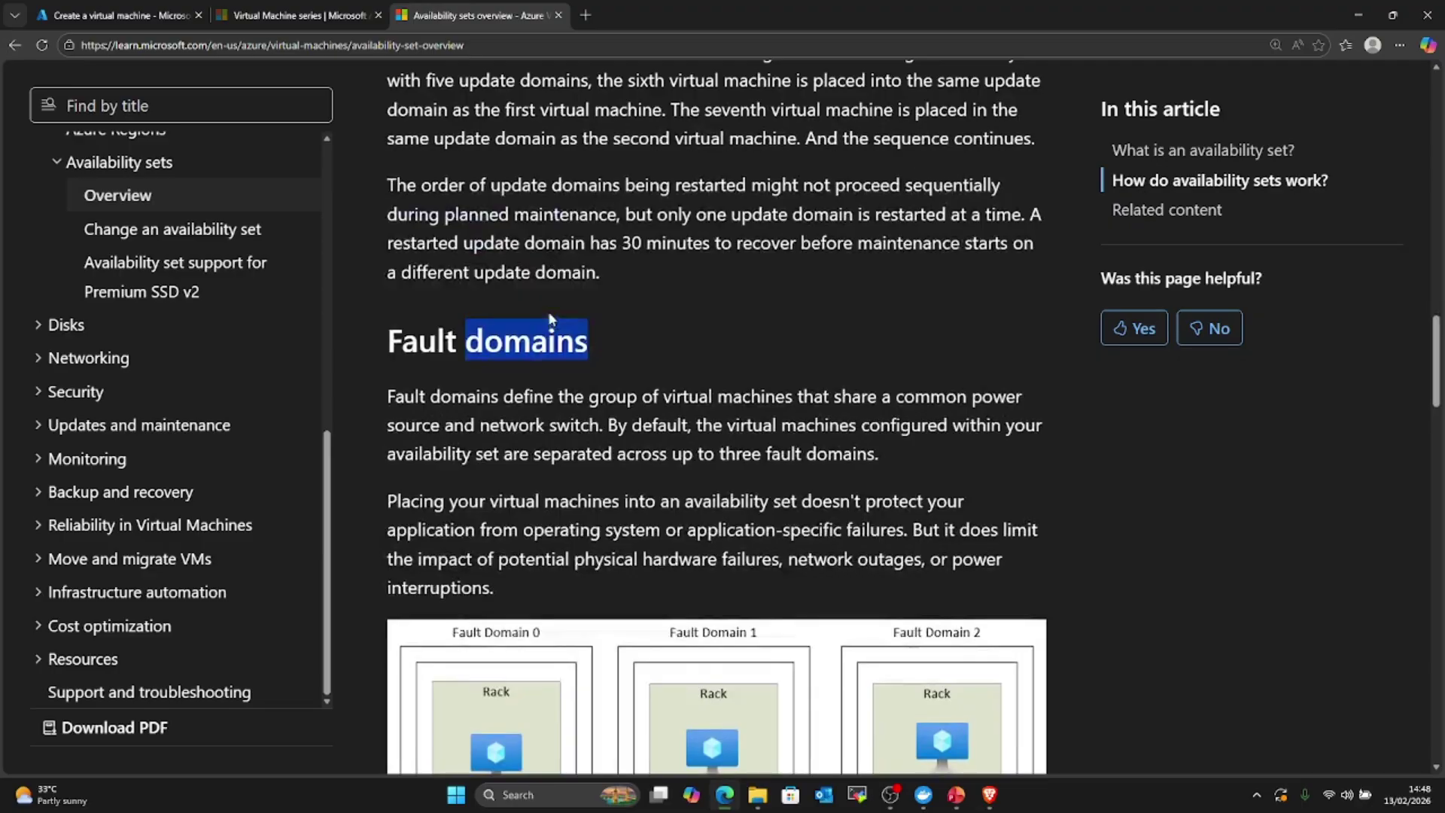
{"action": "scroll", "coordinate": [550, 318], "scroll_direction": "down", "scroll_amount": 5}
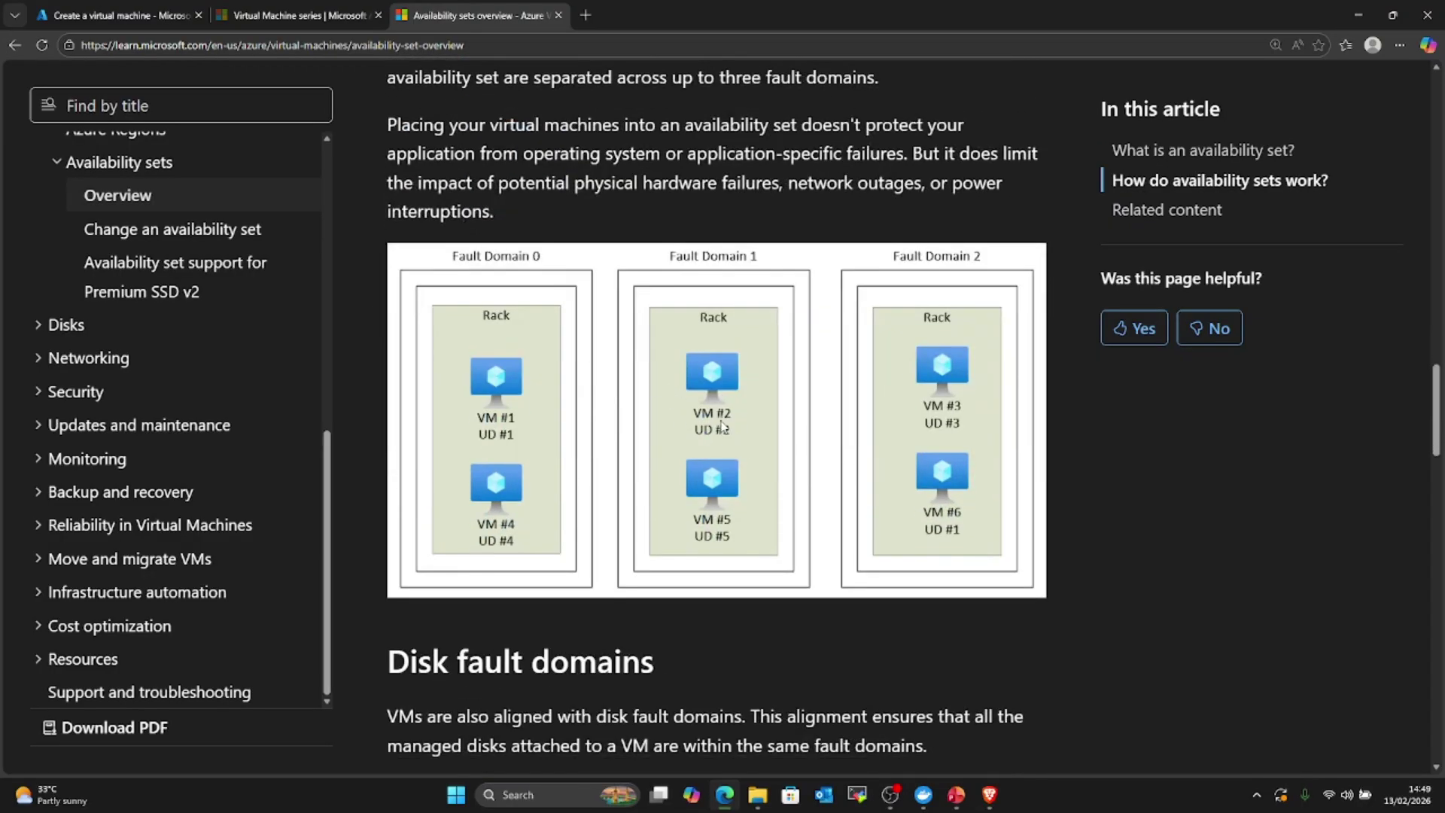
{"action": "scroll", "coordinate": [723, 425], "scroll_direction": "up", "scroll_amount": 5}
{"action": "scroll", "coordinate": [802, 255], "scroll_direction": "down", "scroll_amount": 3}
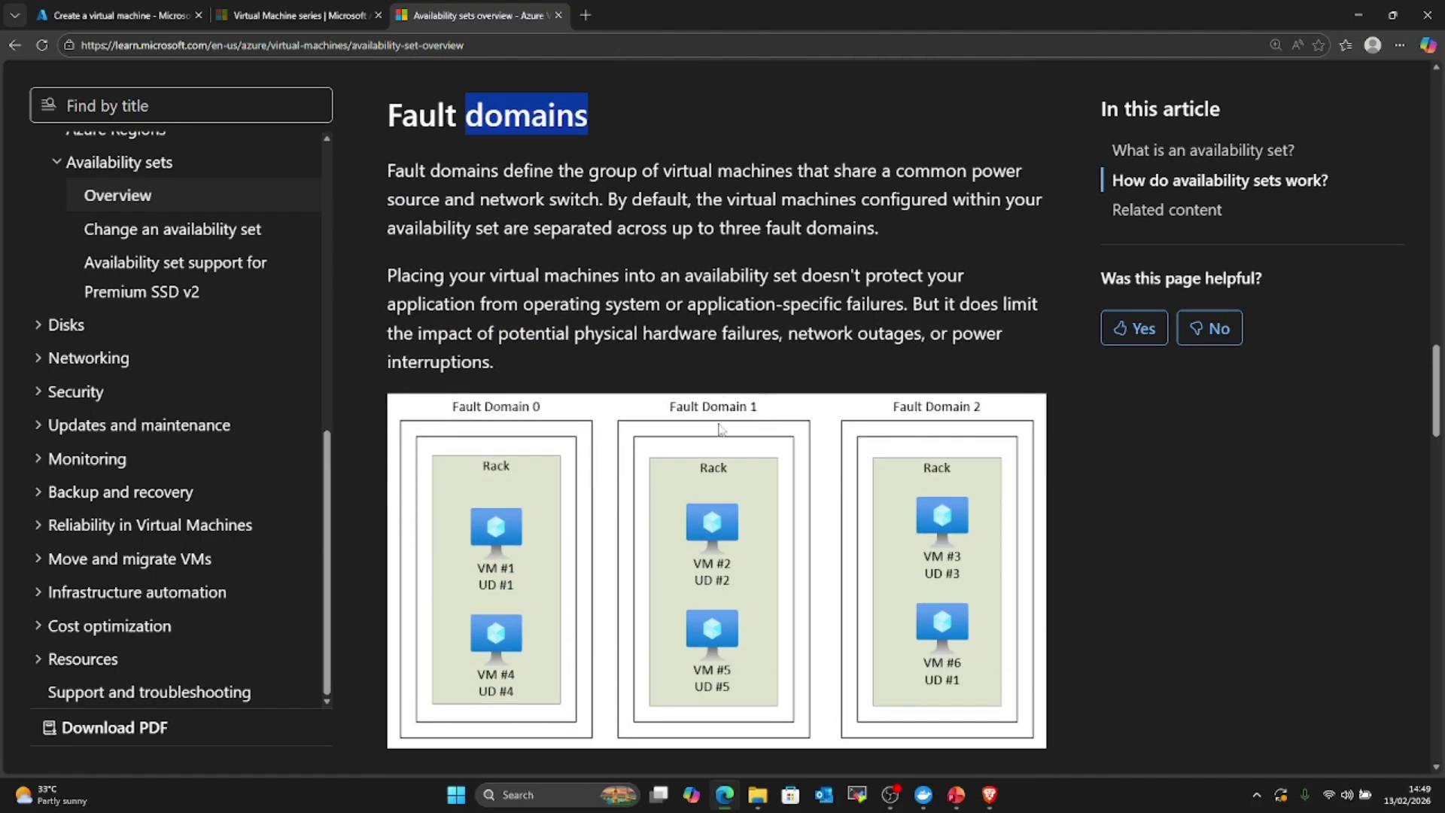
Step: Highlight the paragraph defining fault domains and examine how the diagram spreads the VMs across Fault Domains 0, 1 and 2
{"action": "left_click", "coordinate": [802, 254]}
{"action": "scroll", "coordinate": [705, 583], "scroll_direction": "down", "scroll_amount": 1}
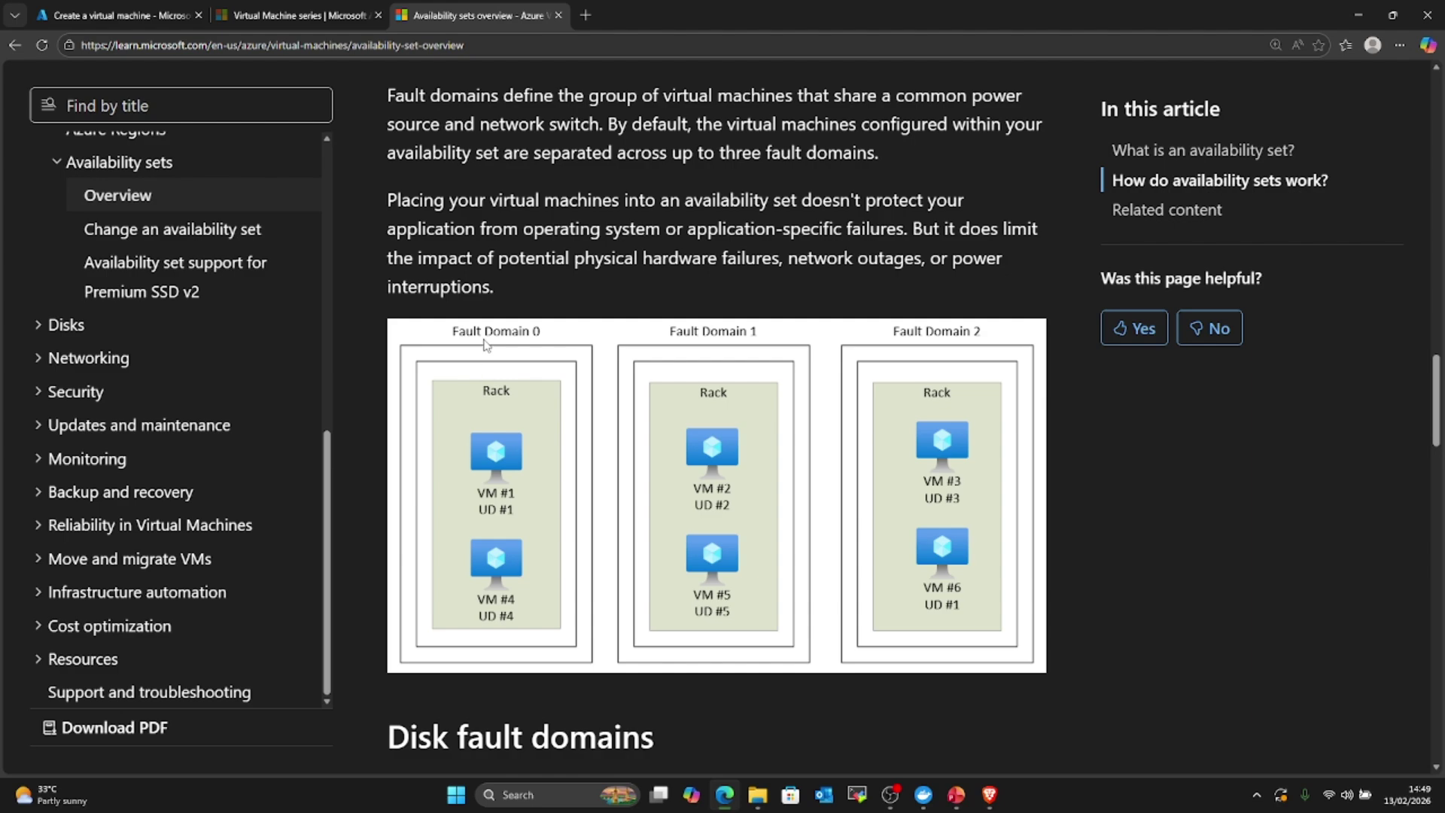
{"action": "scroll", "coordinate": [492, 410], "scroll_direction": "up", "scroll_amount": 1}
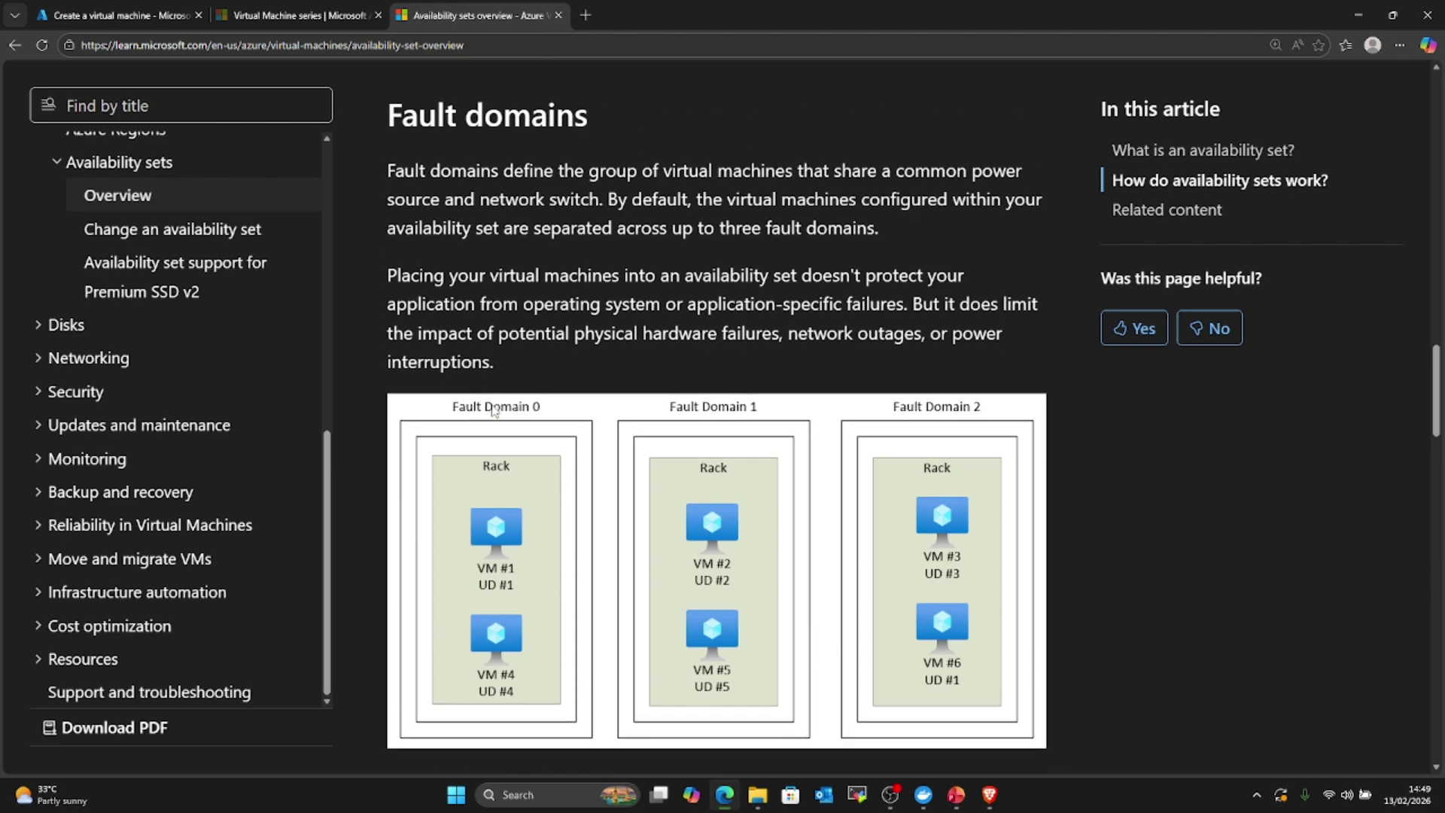
{"action": "scroll", "coordinate": [489, 301], "scroll_direction": "up", "scroll_amount": 1}
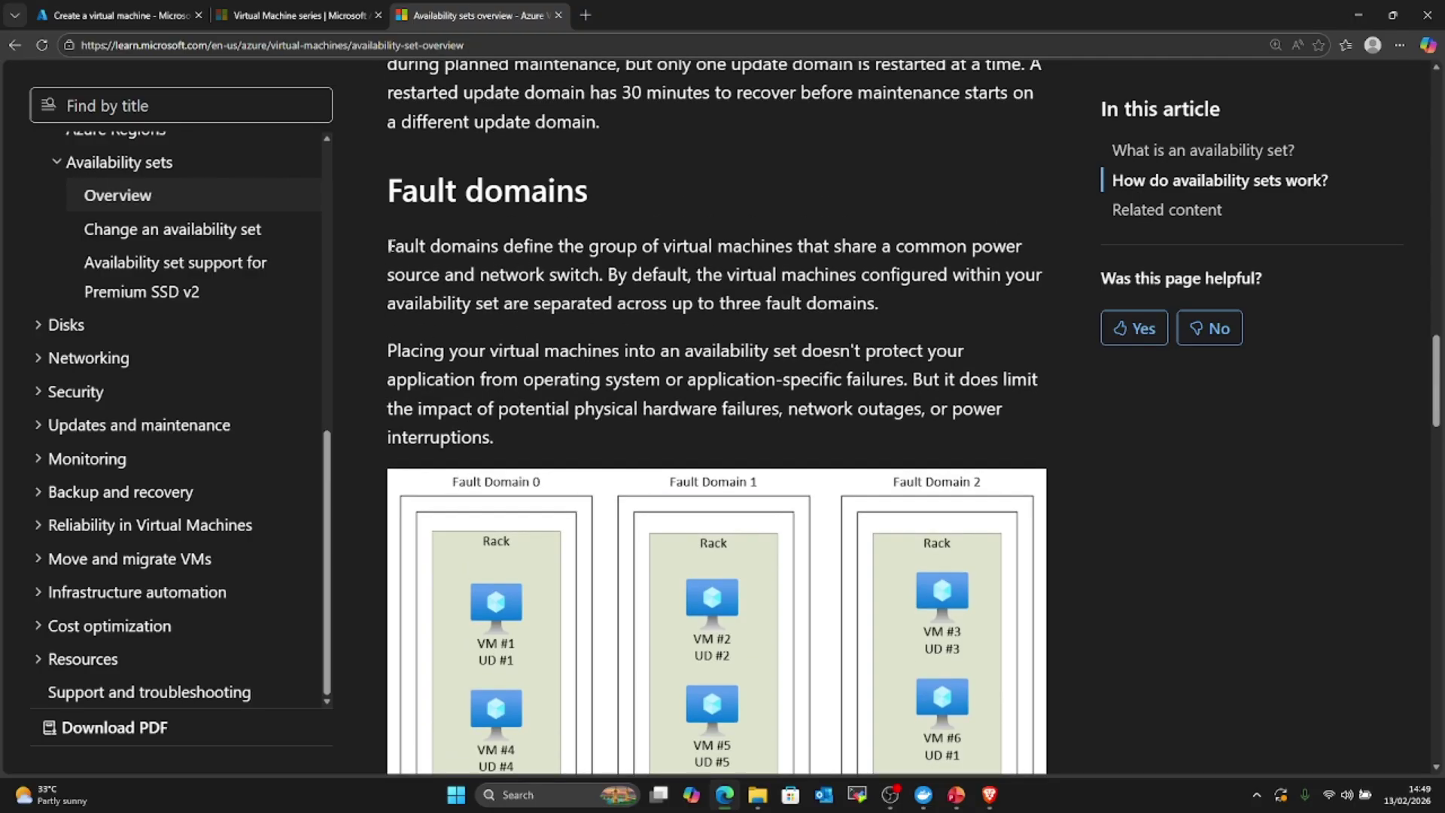
{"action": "left_click_drag", "start_coordinate": [394, 246], "coordinate": [845, 301]}
{"action": "scroll", "coordinate": [845, 300], "scroll_direction": "down", "scroll_amount": 4}
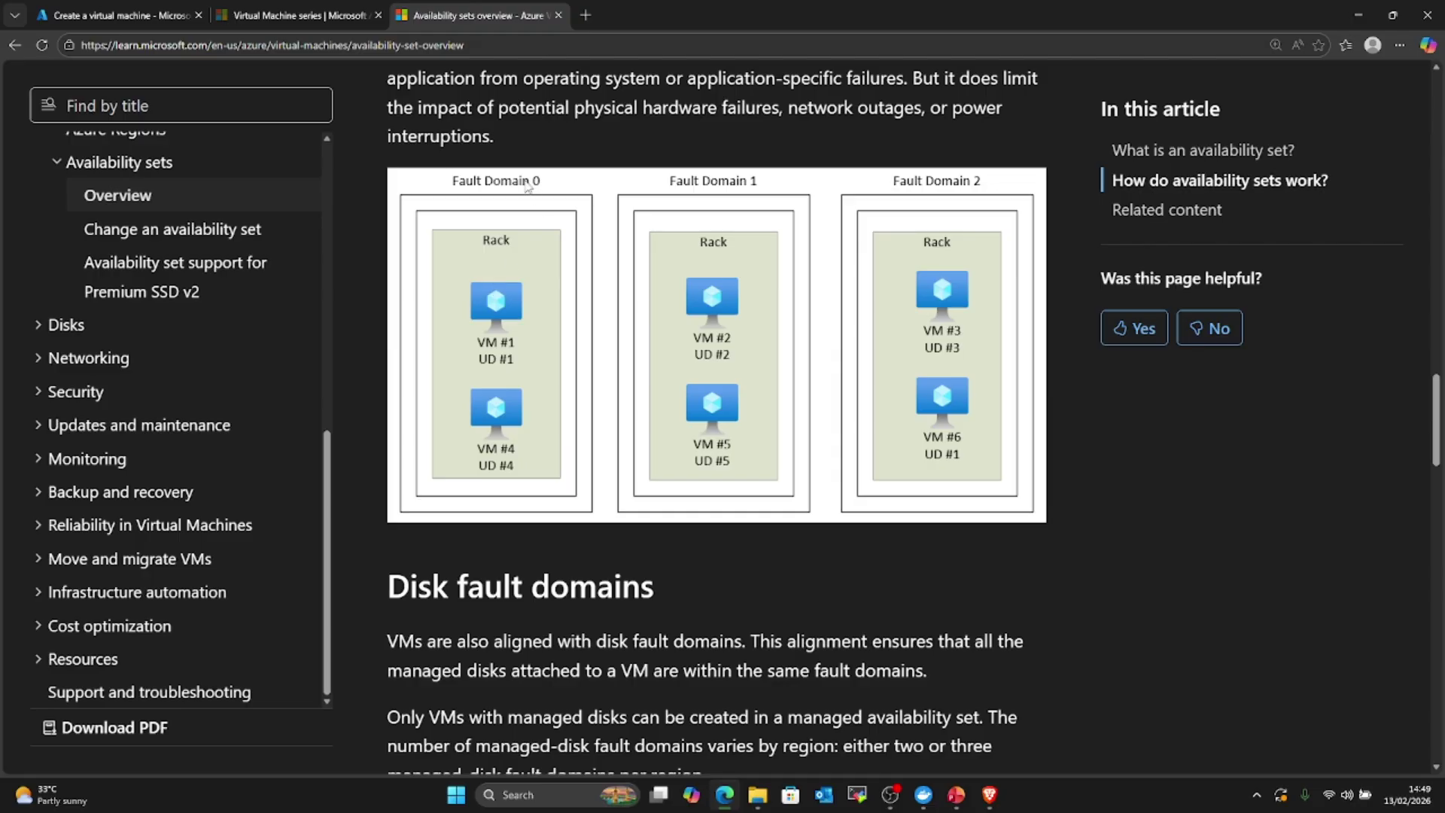
{"action": "scroll", "coordinate": [491, 383], "scroll_direction": "up", "scroll_amount": 2}
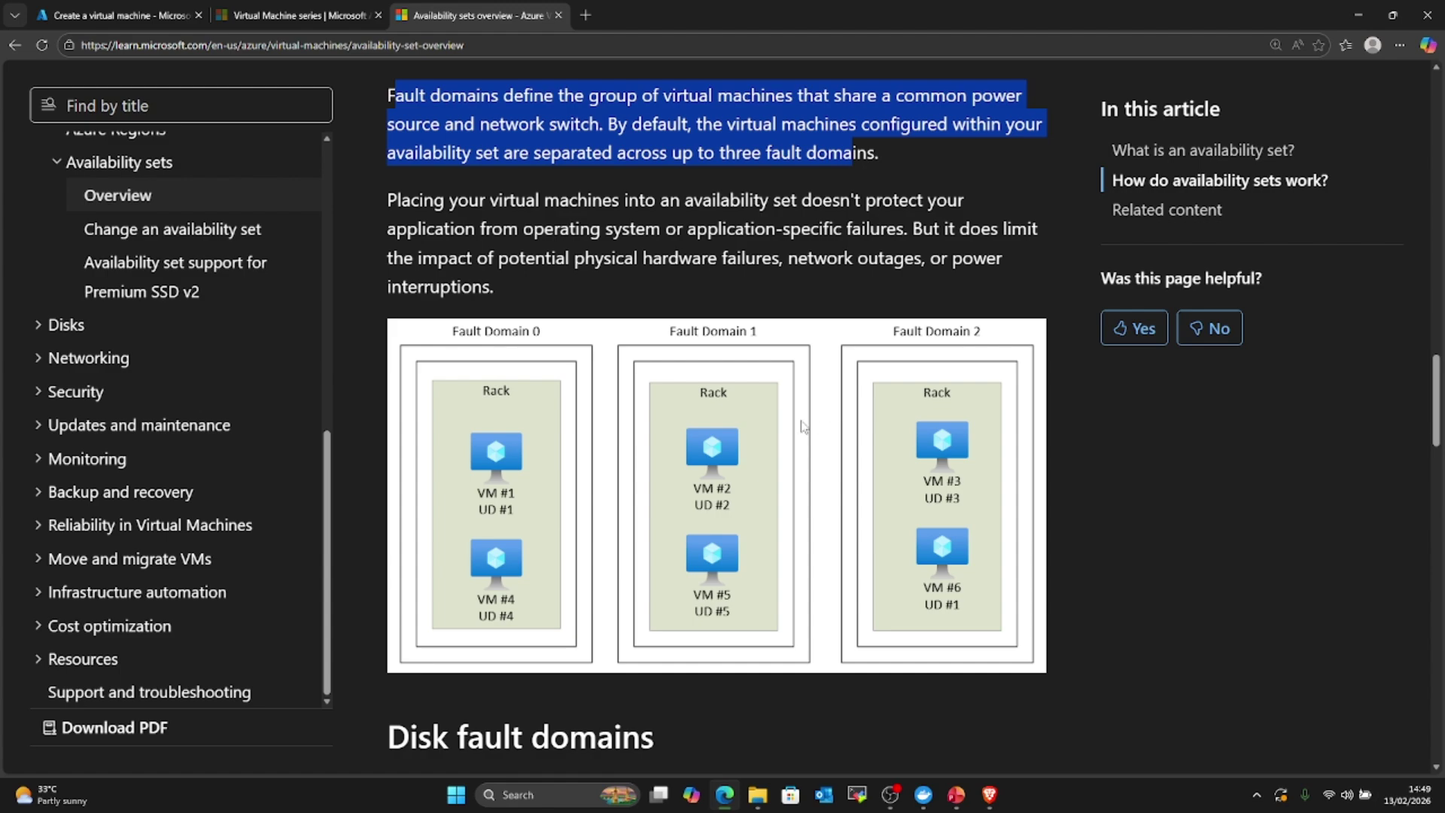
{"action": "left_click", "coordinate": [784, 228]}
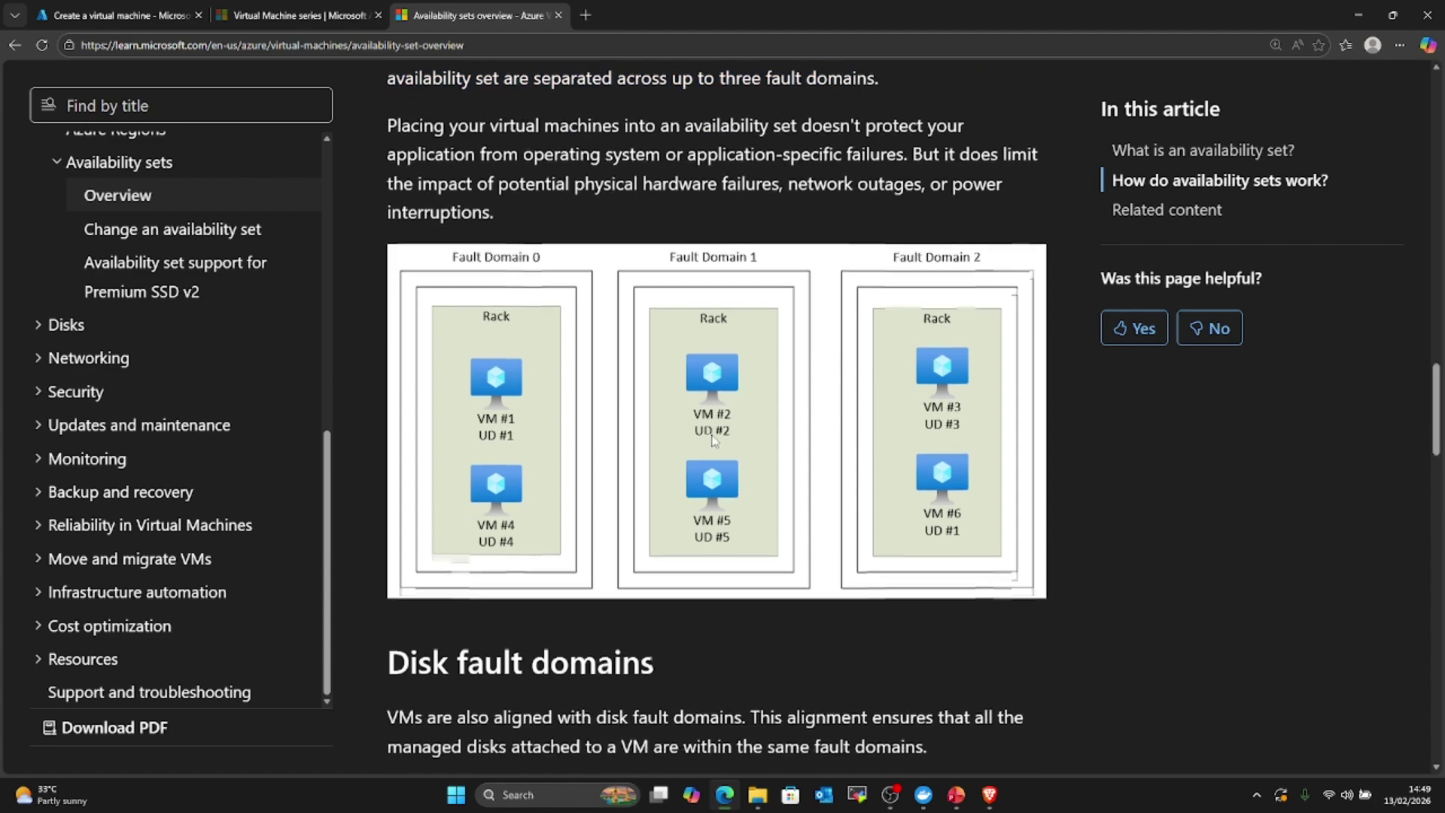
{"action": "scroll", "coordinate": [714, 440], "scroll_direction": "down", "scroll_amount": 1}
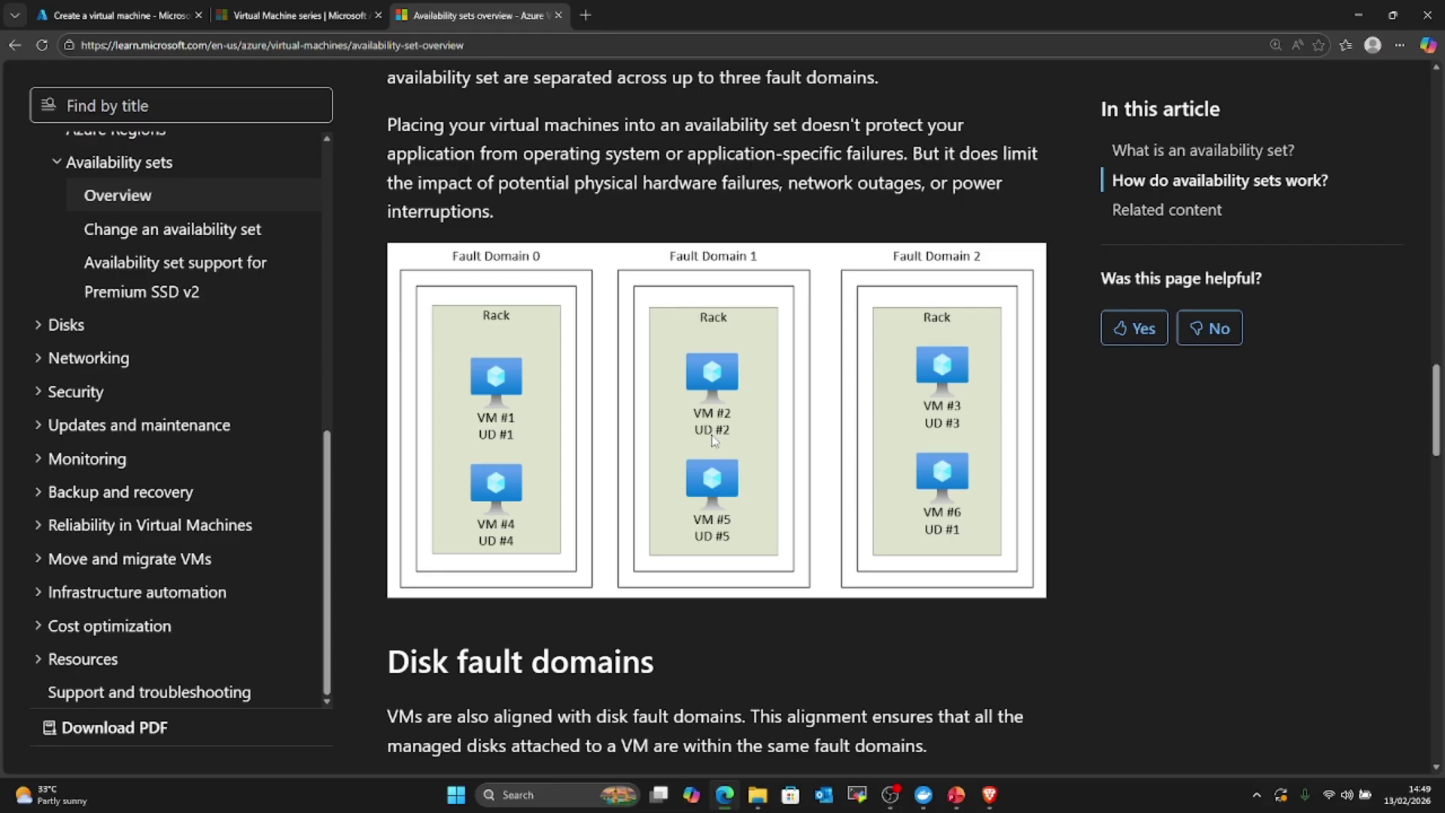
Step: Compare the Update domains explanation with the UD numbers assigned to the VMs in the fault domain diagram
{"action": "scroll", "coordinate": [711, 433], "scroll_direction": "up", "scroll_amount": 2}
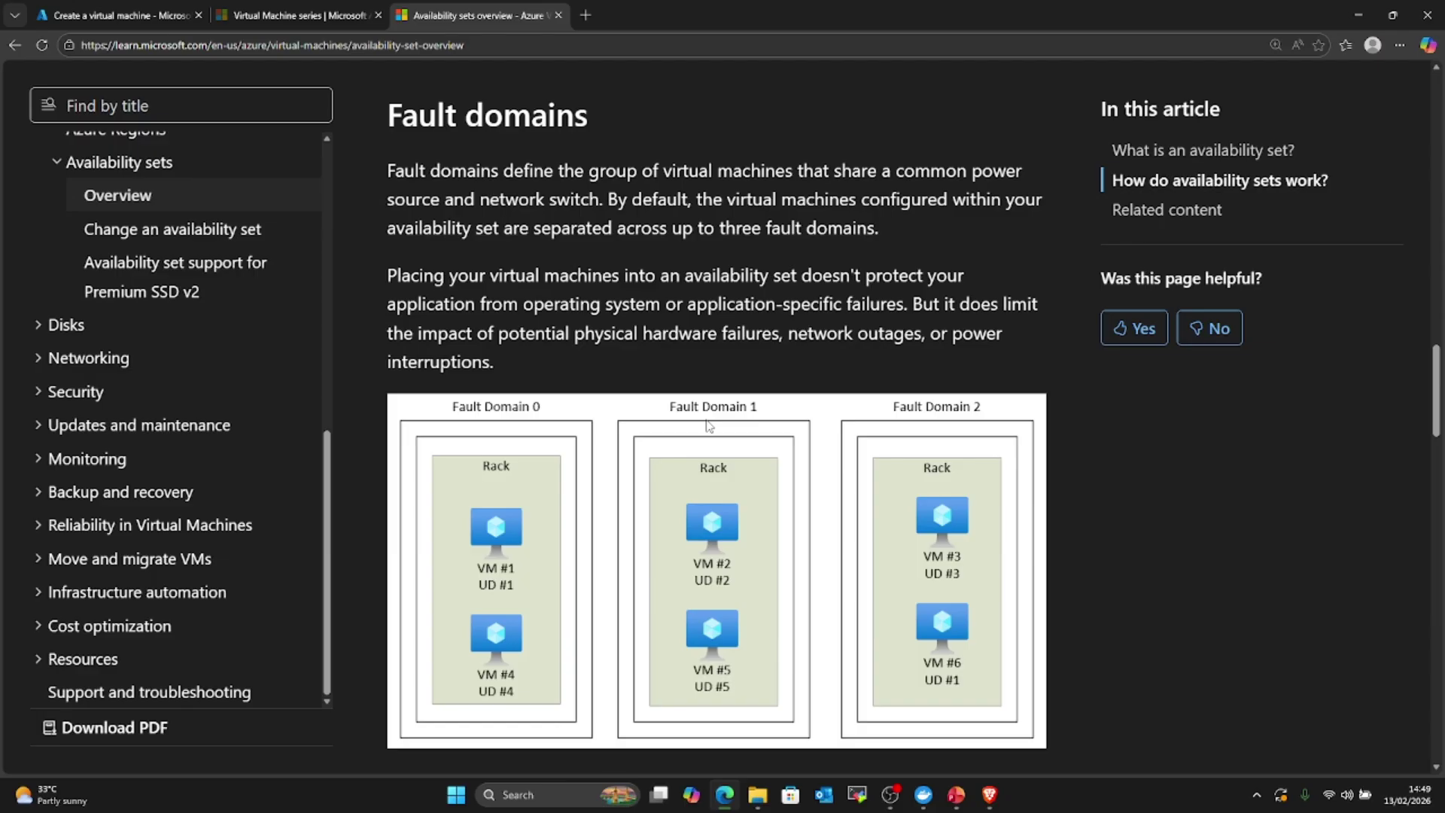
{"action": "scroll", "coordinate": [709, 427], "scroll_direction": "up", "scroll_amount": 7}
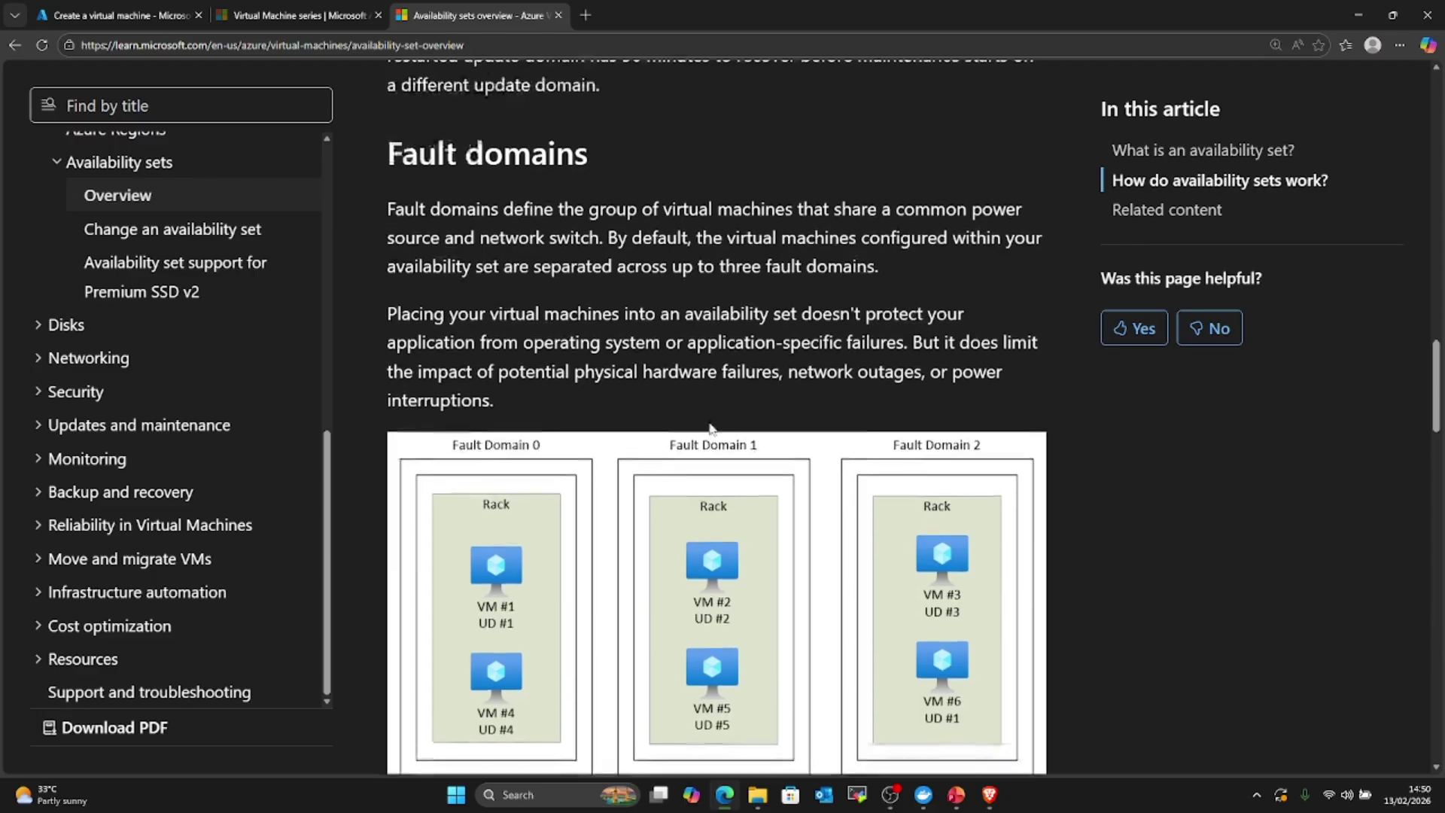
{"action": "scroll", "coordinate": [711, 431], "scroll_direction": "down", "scroll_amount": 1}
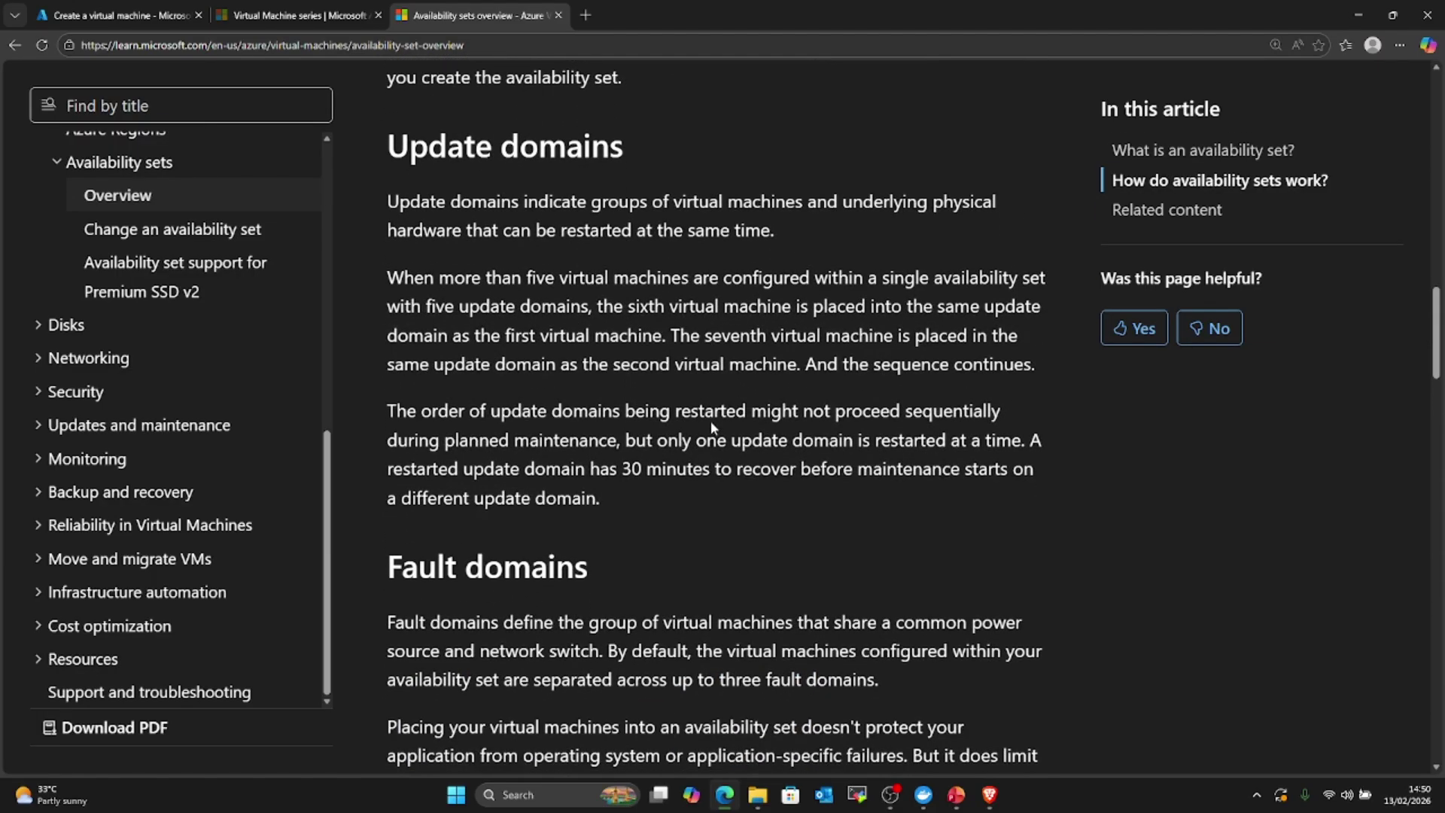
{"action": "scroll", "coordinate": [711, 424], "scroll_direction": "down", "scroll_amount": 6}
{"action": "scroll", "coordinate": [714, 427], "scroll_direction": "up", "scroll_amount": 3}
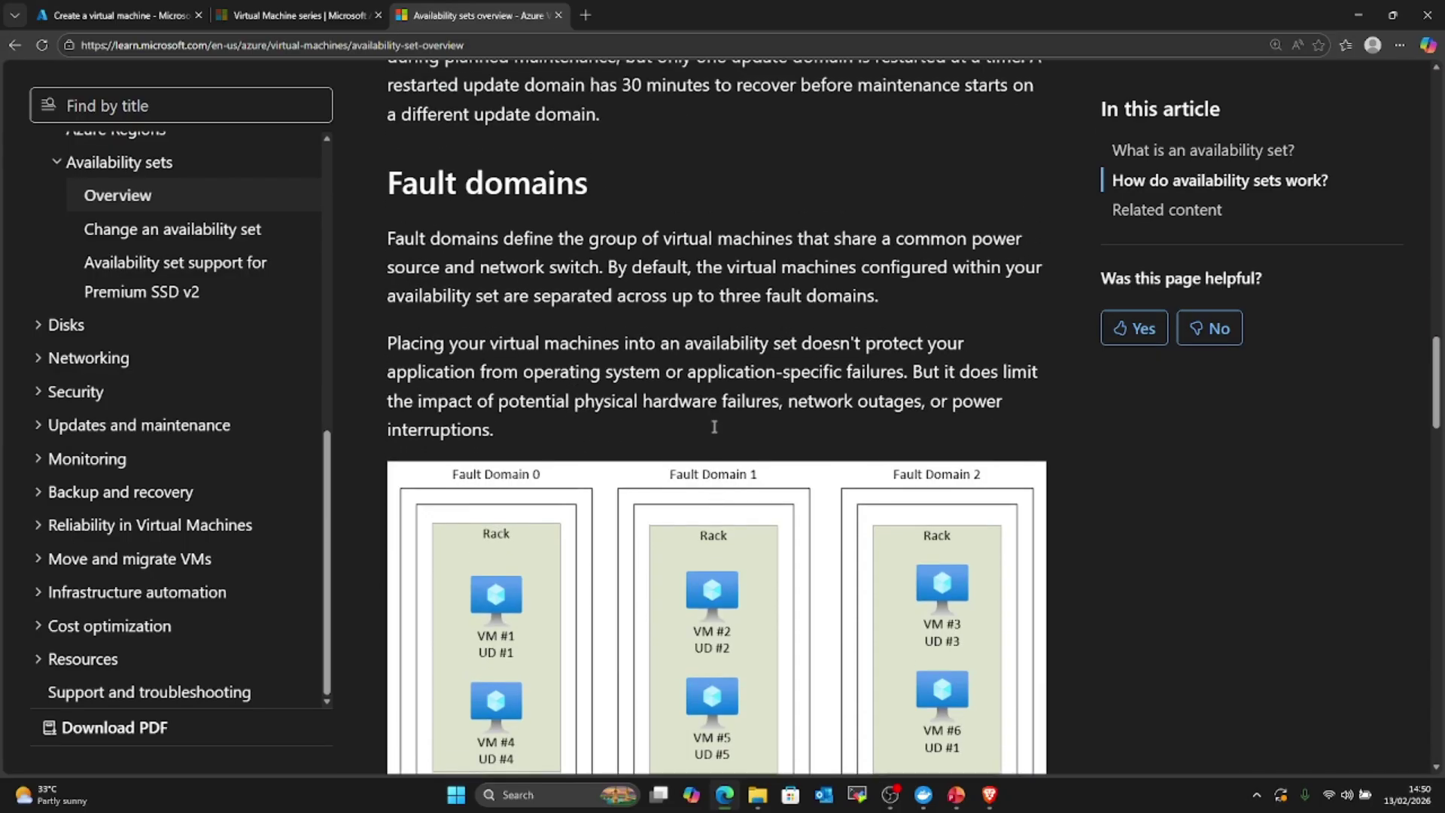
{"action": "scroll", "coordinate": [714, 427], "scroll_direction": "up", "scroll_amount": 1}
{"action": "scroll", "coordinate": [714, 432], "scroll_direction": "up", "scroll_amount": 1}
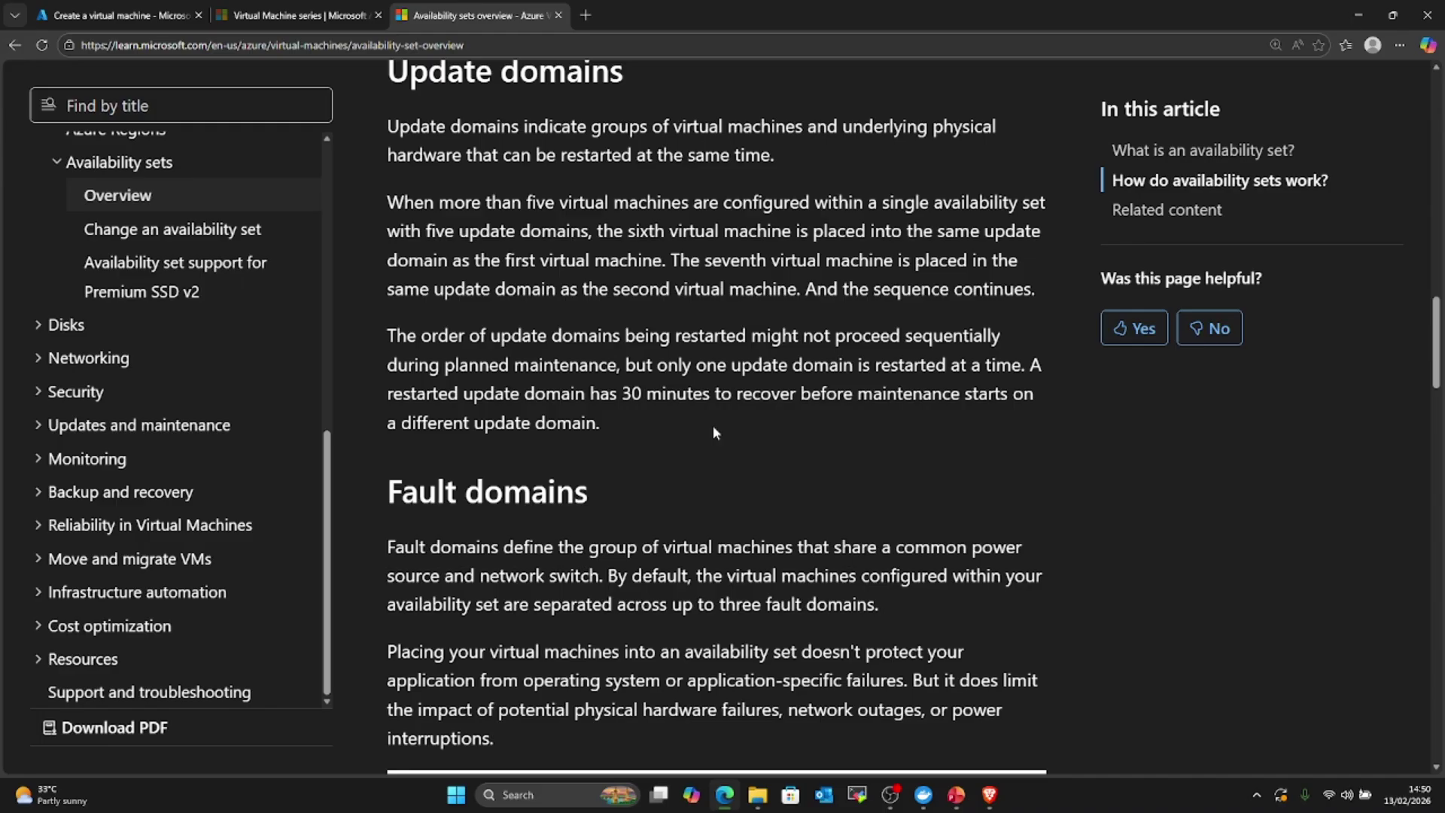
{"action": "scroll", "coordinate": [714, 432], "scroll_direction": "down", "scroll_amount": 5}
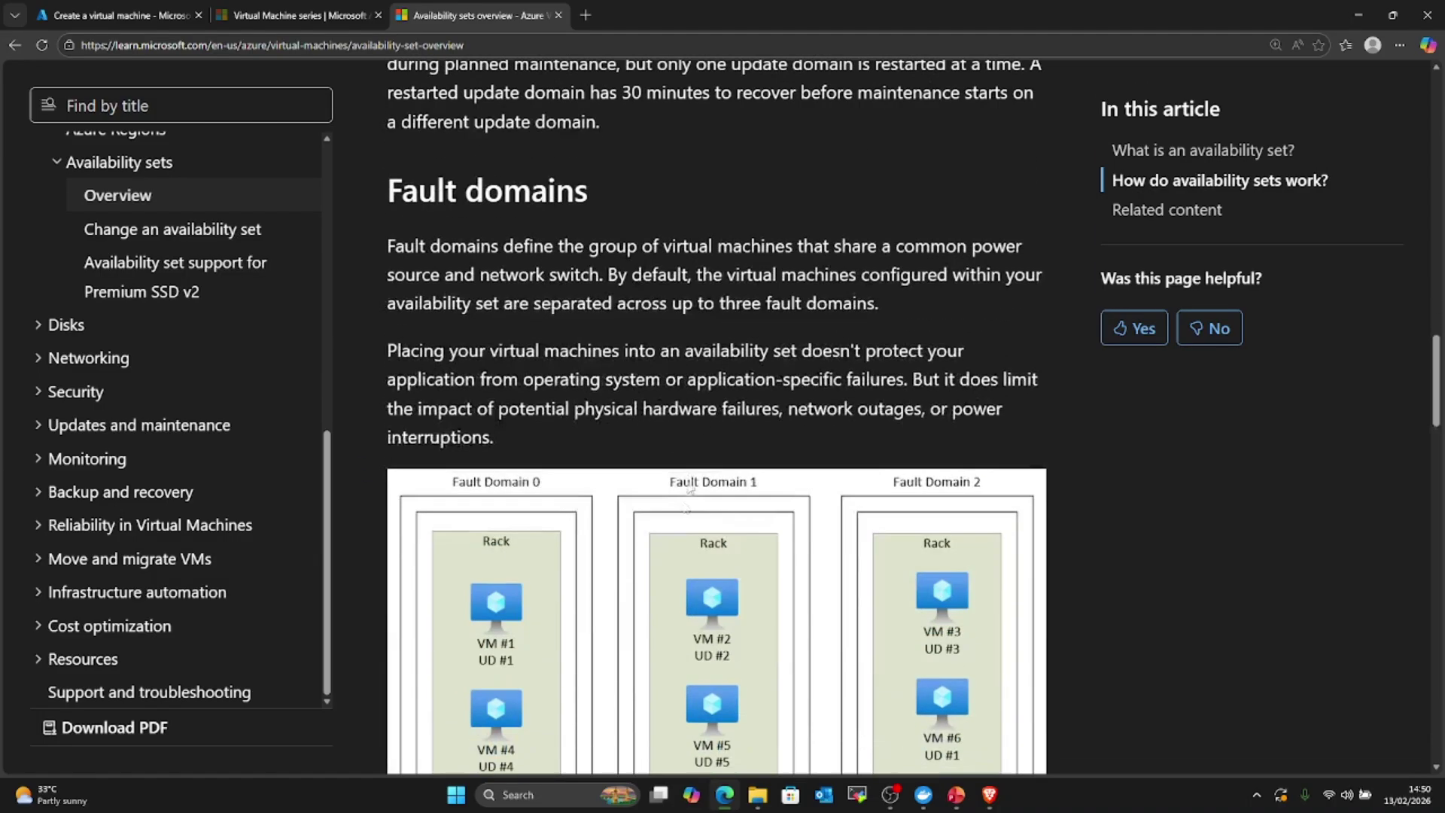
{"action": "scroll", "coordinate": [751, 570], "scroll_direction": "up", "scroll_amount": 8}
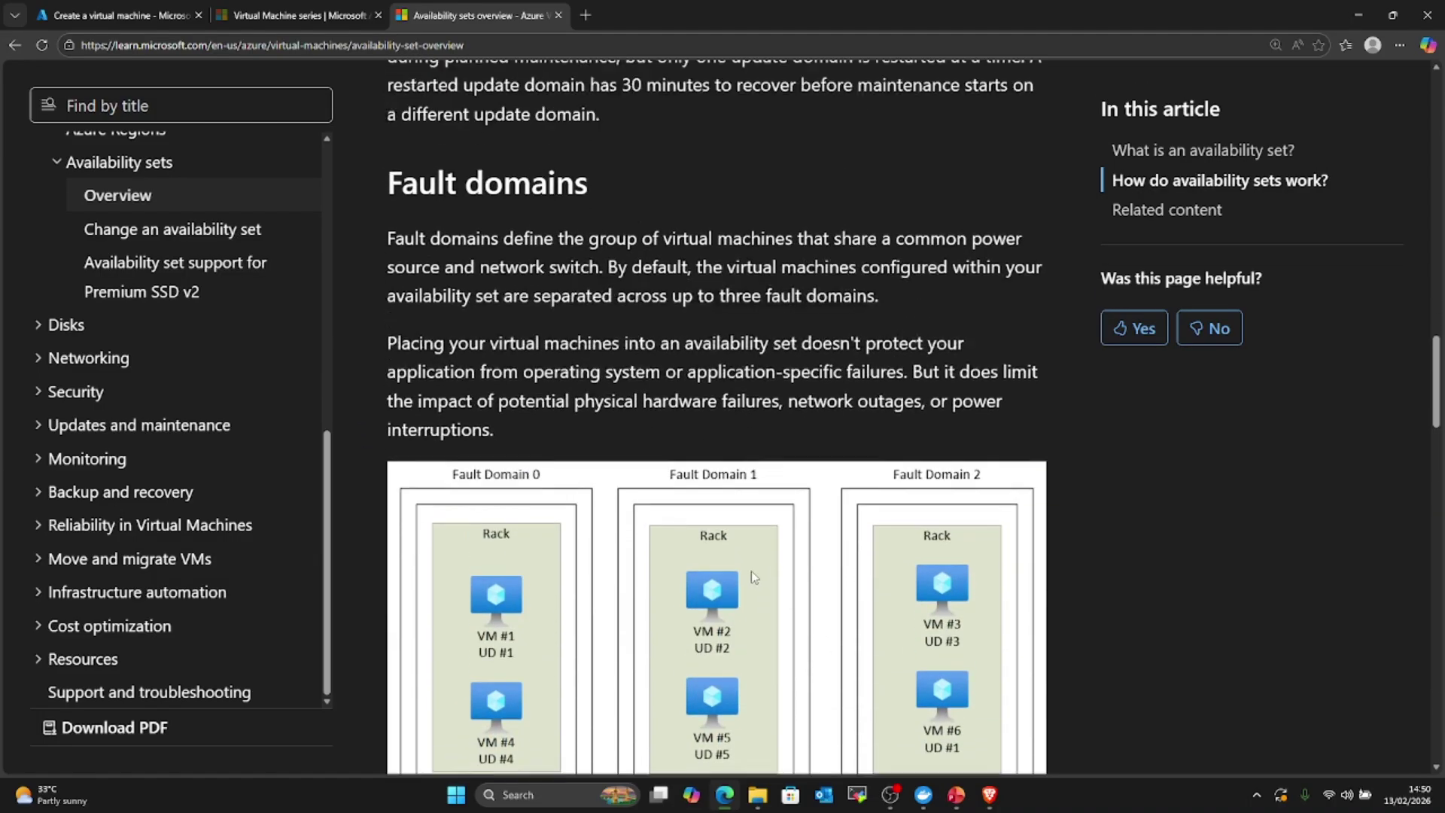
{"action": "scroll", "coordinate": [736, 558], "scroll_direction": "down", "scroll_amount": 3}
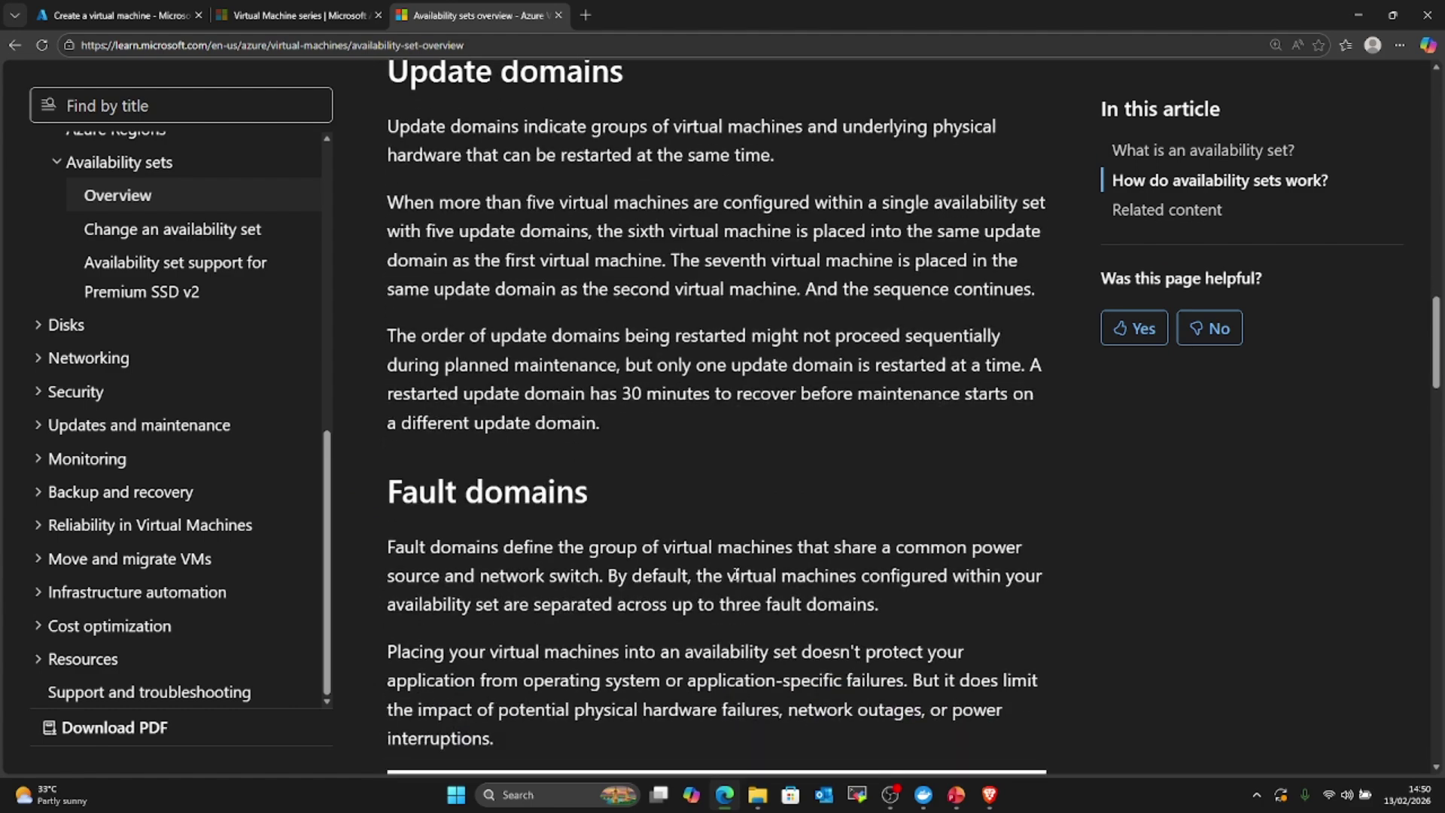
{"action": "scroll", "coordinate": [734, 596], "scroll_direction": "down", "scroll_amount": 4}
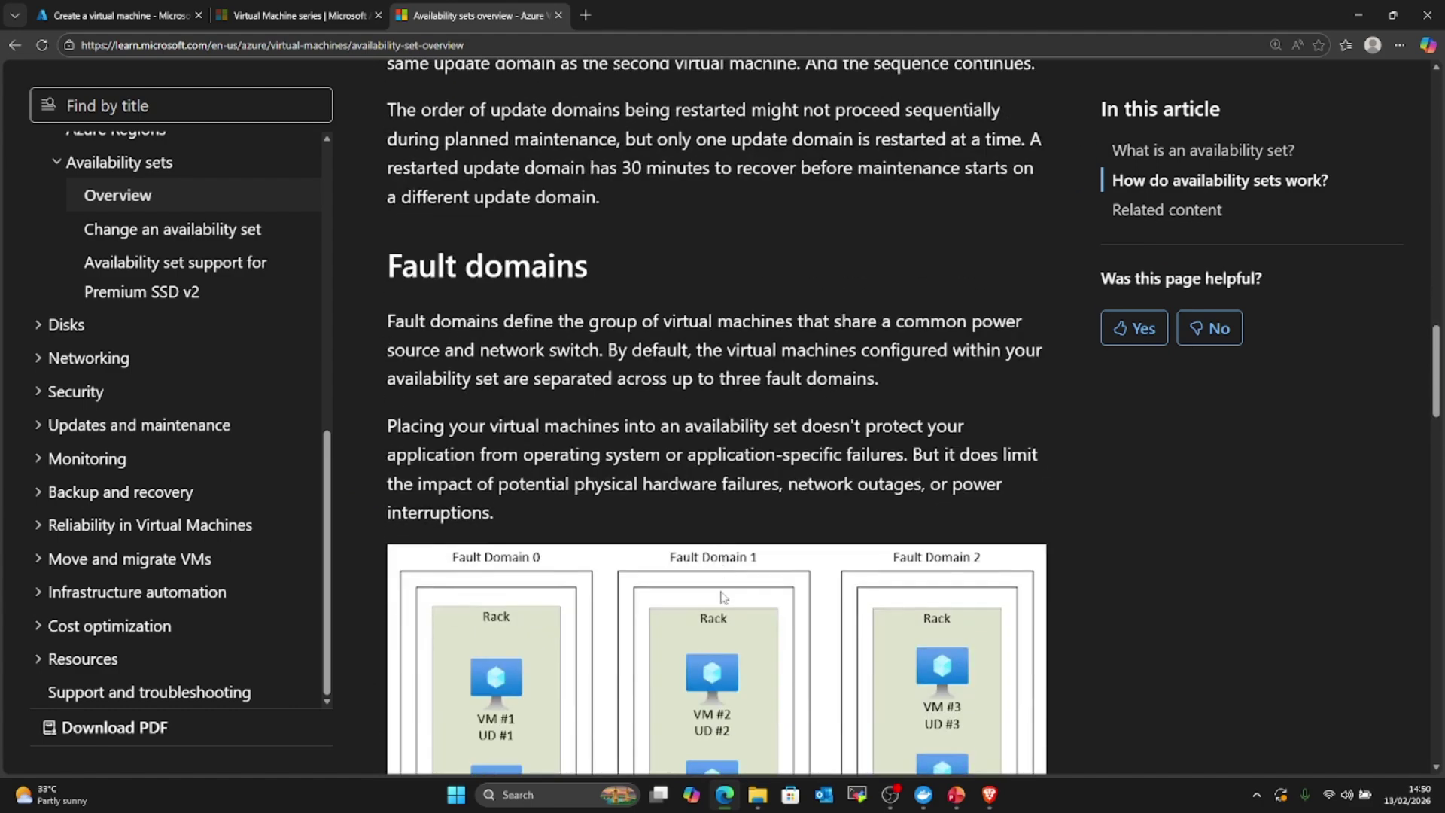
{"action": "scroll", "coordinate": [722, 599], "scroll_direction": "down", "scroll_amount": 2}
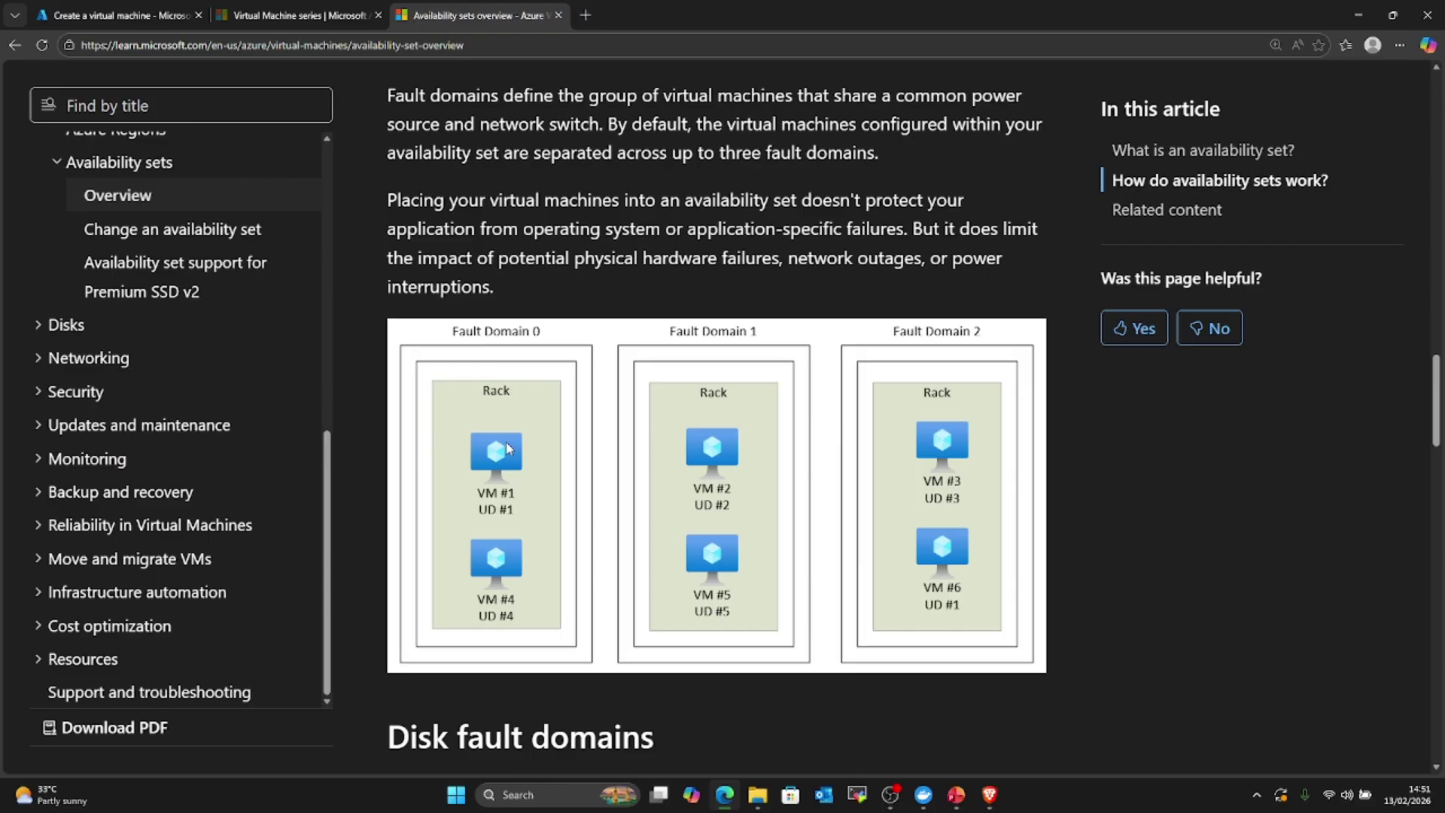
Step: Reread the Update domains section and check its placement rules against the VMs in the fault domain diagram
{"action": "scroll", "coordinate": [507, 449], "scroll_direction": "down", "scroll_amount": 1}
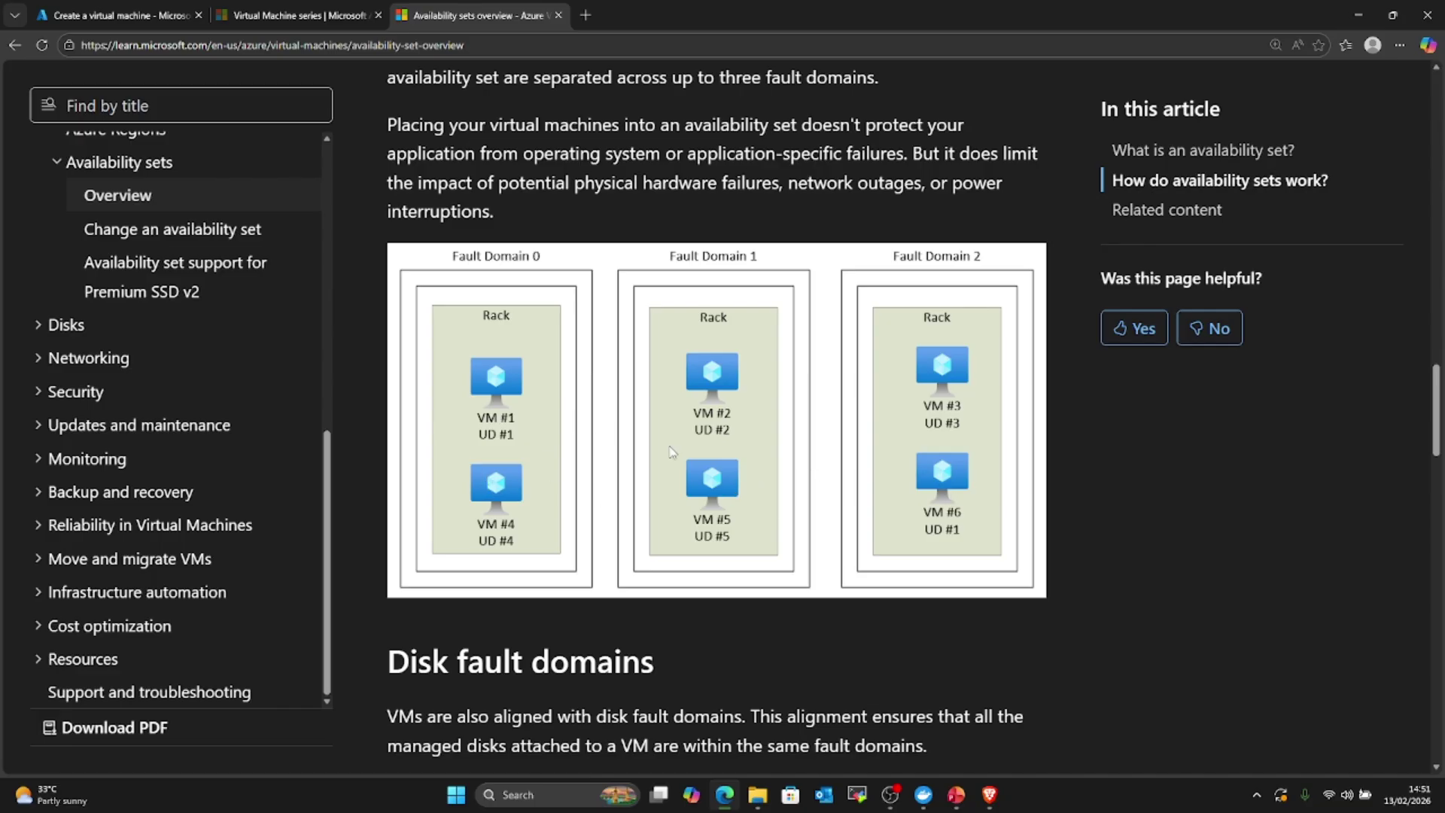
{"action": "scroll", "coordinate": [677, 456], "scroll_direction": "up", "scroll_amount": 10}
{"action": "scroll", "coordinate": [688, 464], "scroll_direction": "down", "scroll_amount": 2}
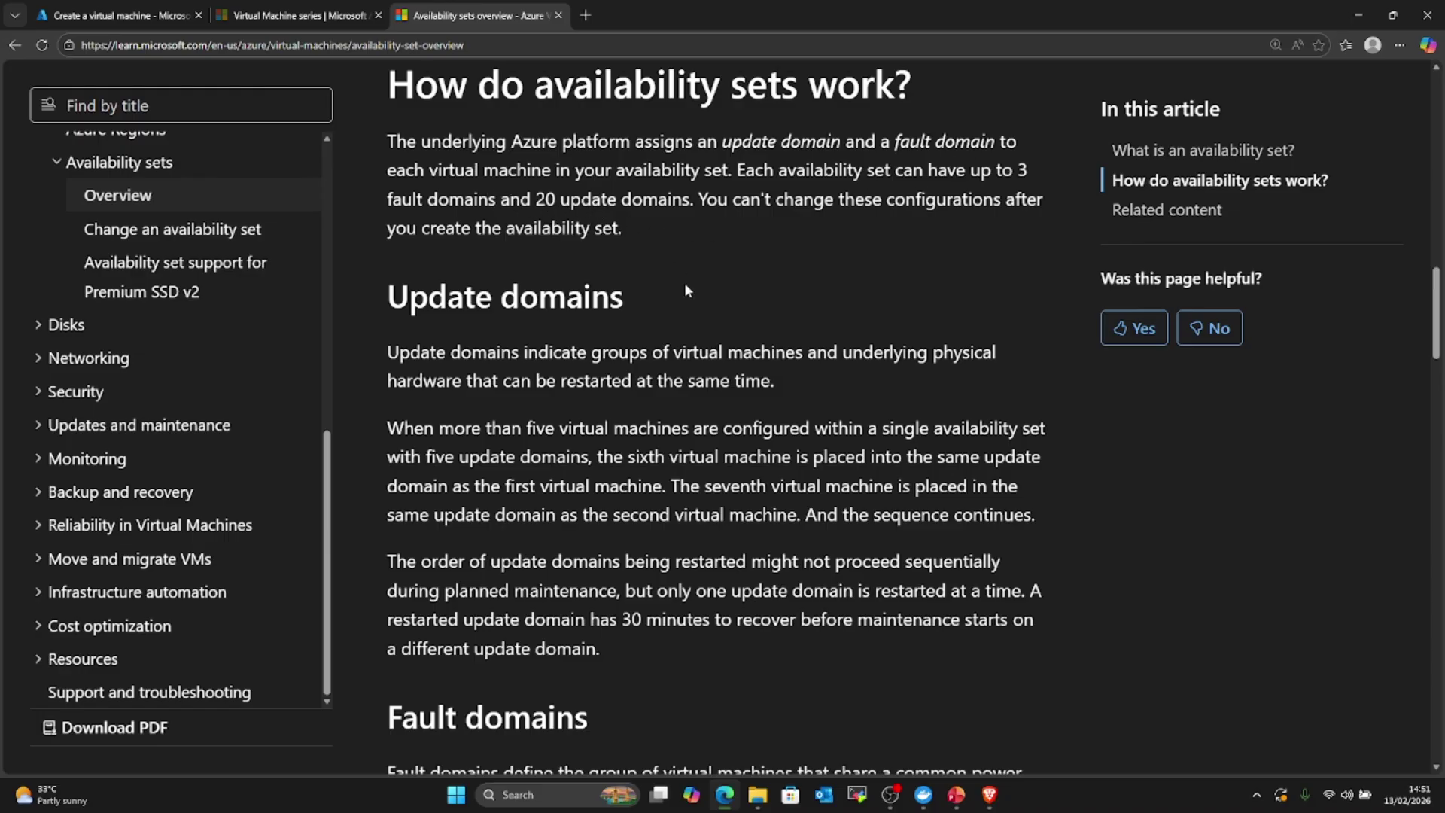
{"action": "scroll", "coordinate": [686, 288], "scroll_direction": "down", "scroll_amount": 10}
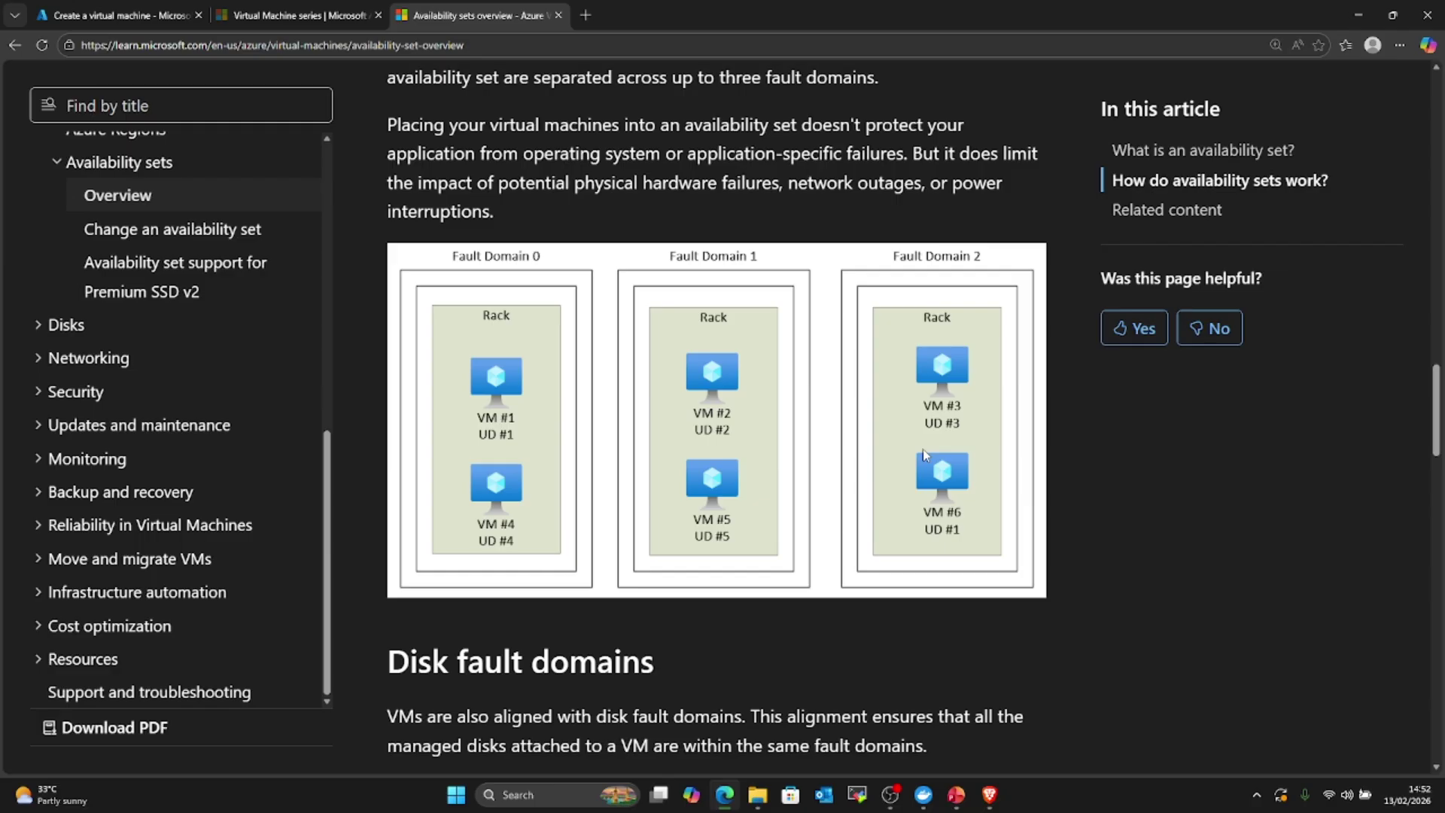
{"action": "scroll", "coordinate": [923, 449], "scroll_direction": "up", "scroll_amount": 2}
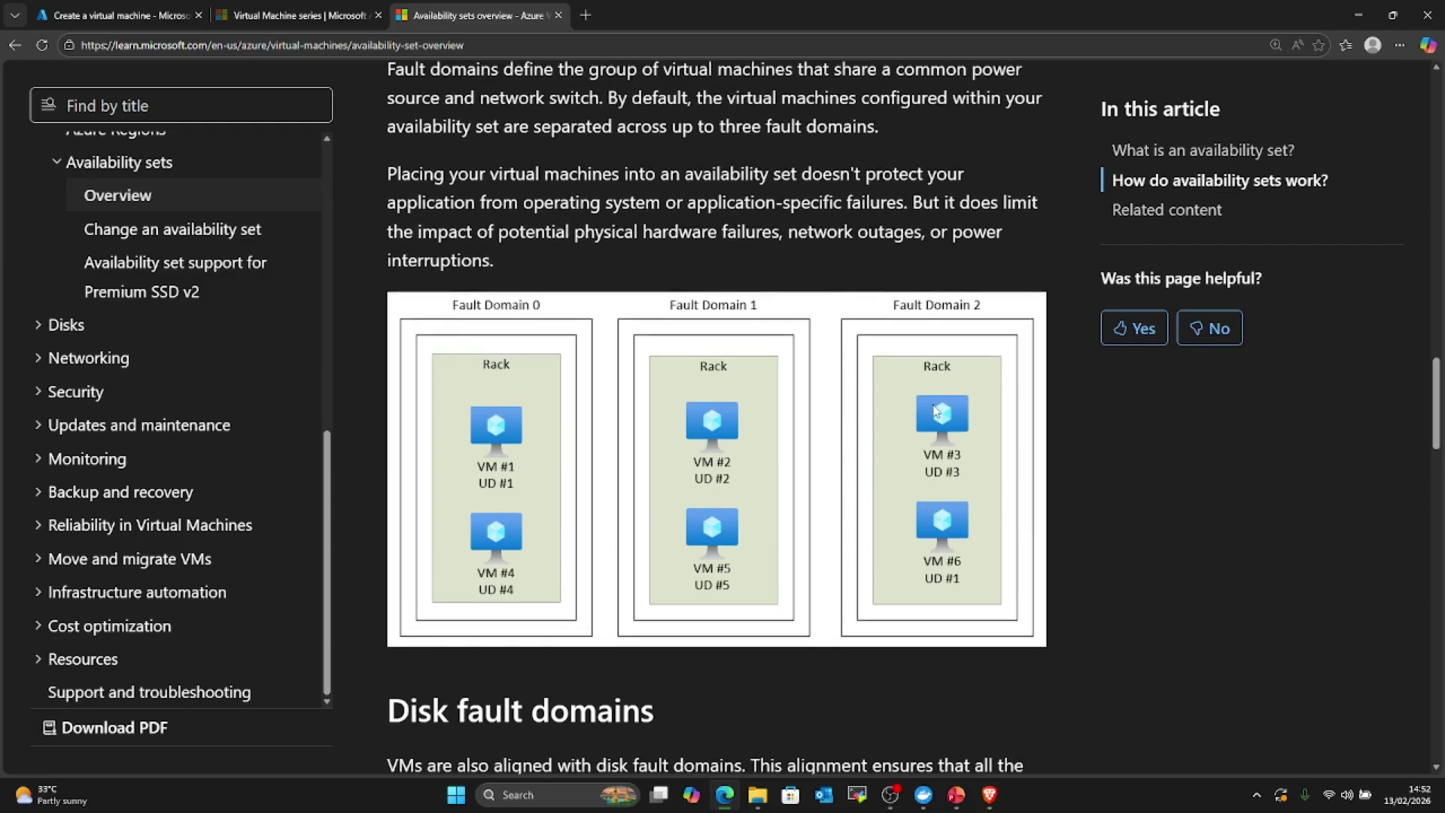
{"action": "scroll", "coordinate": [919, 420], "scroll_direction": "up", "scroll_amount": 6}
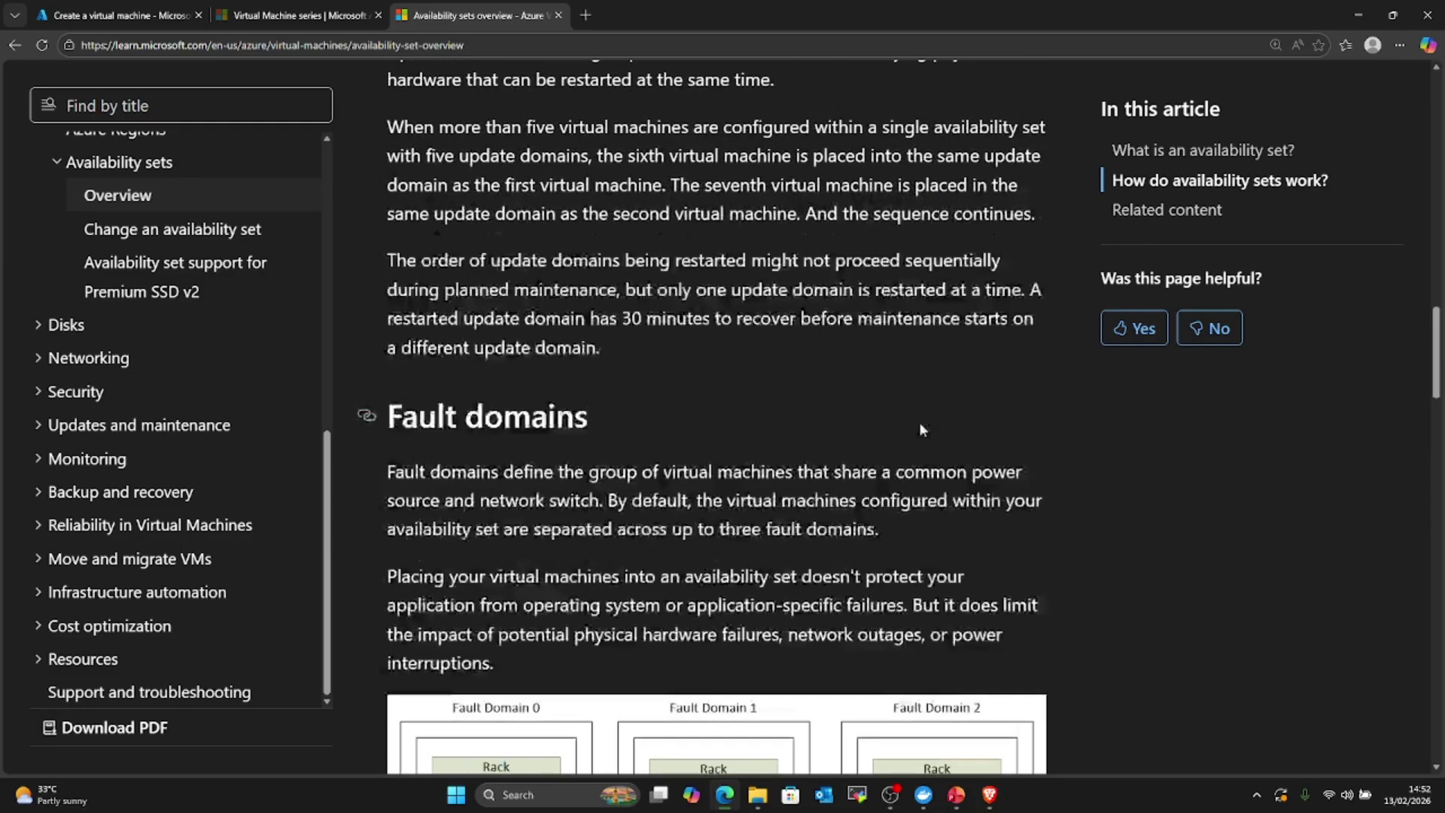
{"action": "scroll", "coordinate": [690, 438], "scroll_direction": "up", "scroll_amount": 2}
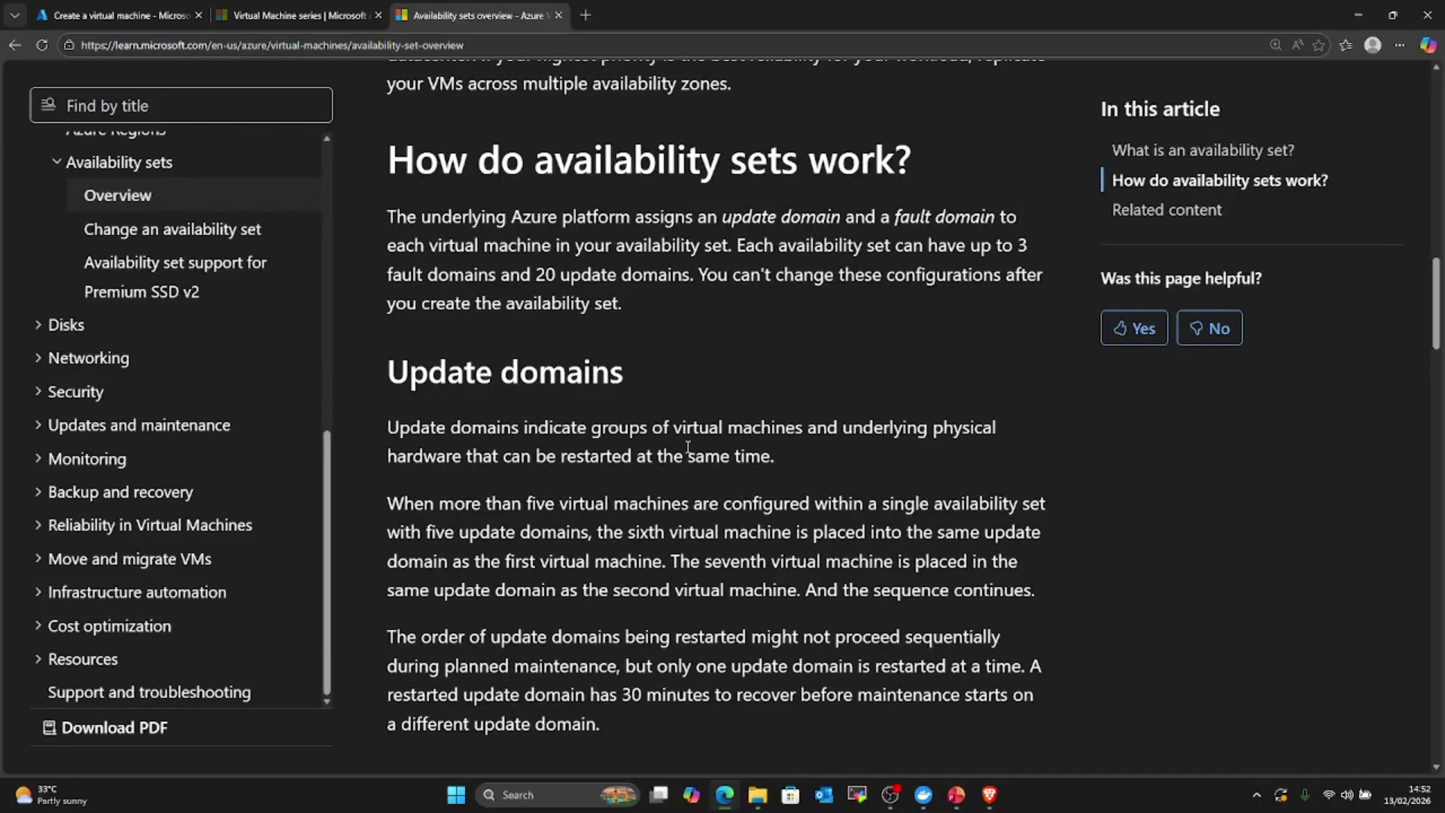
{"action": "scroll", "coordinate": [689, 444], "scroll_direction": "up", "scroll_amount": 1}
{"action": "scroll", "coordinate": [689, 460], "scroll_direction": "down", "scroll_amount": 4}
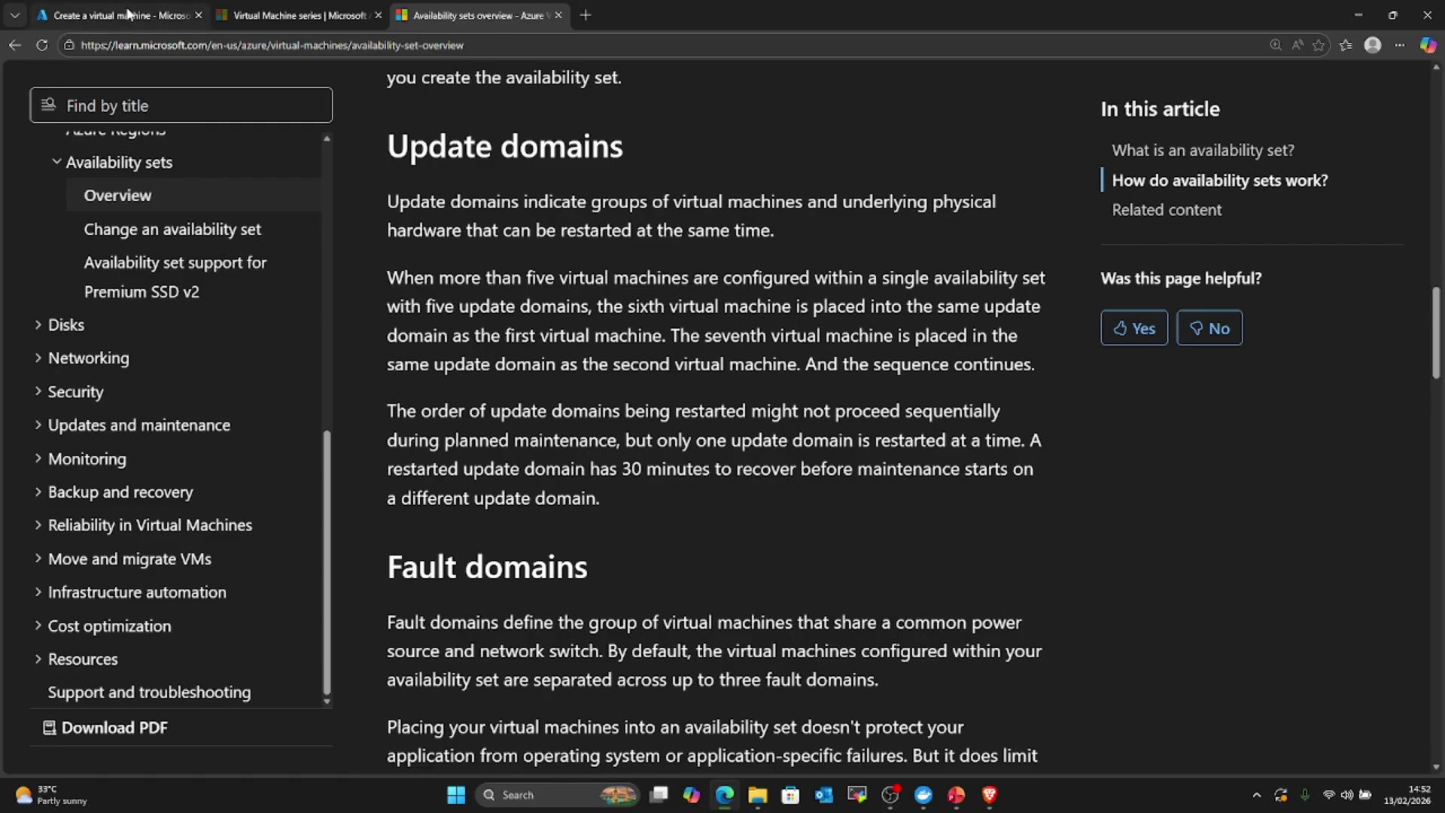
Step: Back in the virtual machine form, choose No infrastructure redundancy required for availability and keep Trusted launch virtual machines as the security type
{"action": "left_click", "coordinate": [131, 16]}
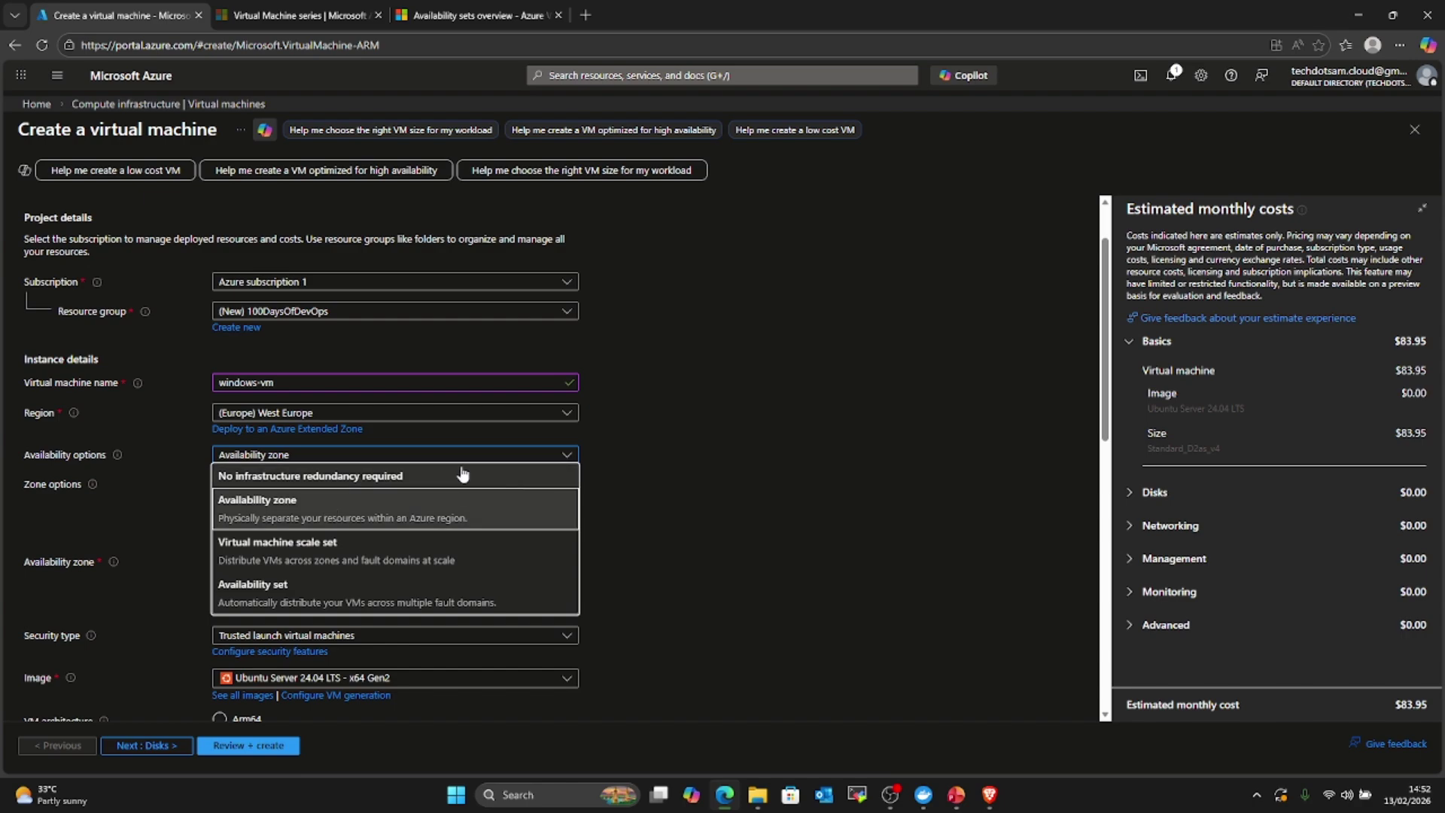
{"action": "left_click", "coordinate": [429, 476]}
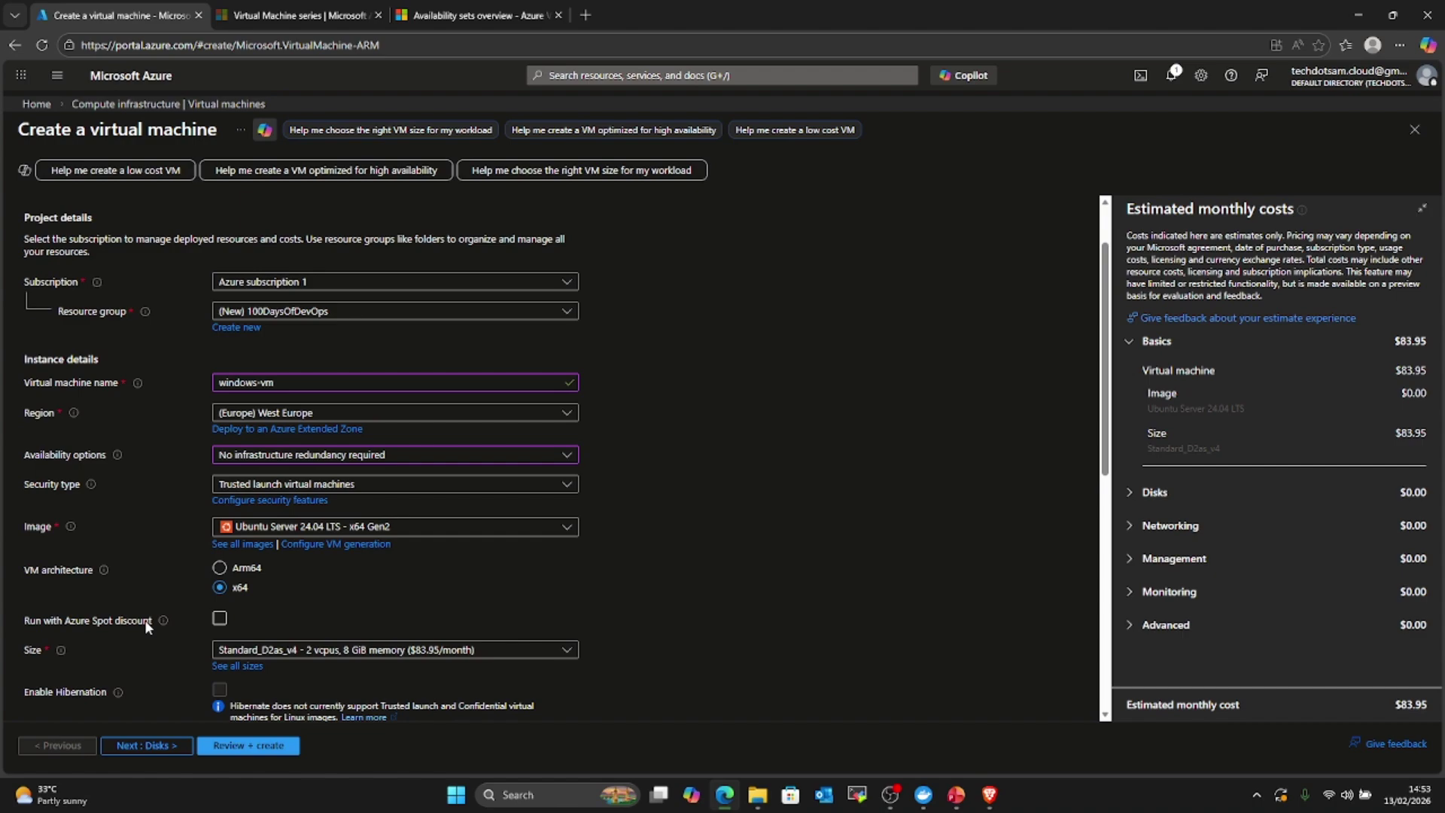
{"action": "left_click", "coordinate": [428, 491]}
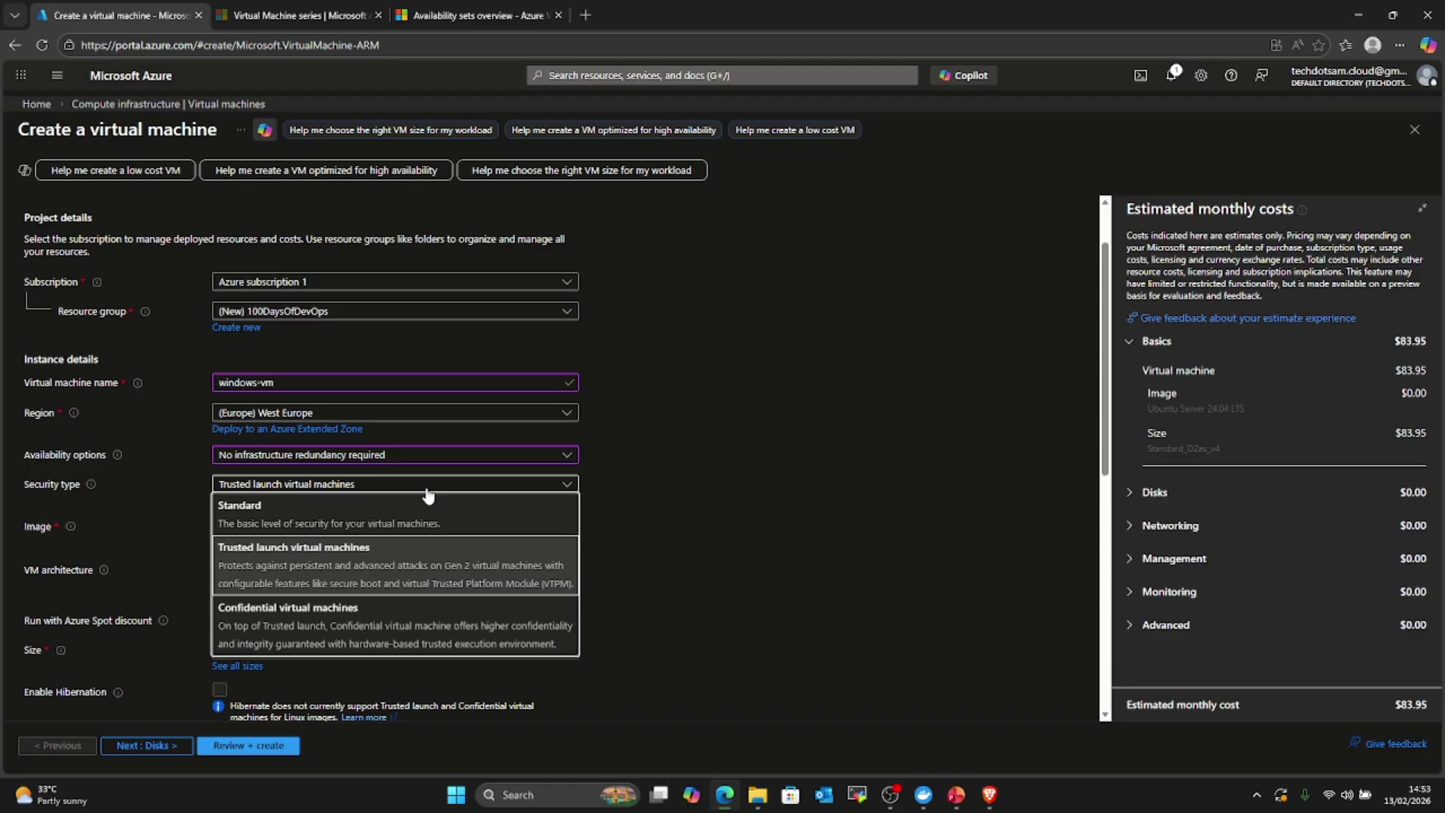
{"action": "left_click", "coordinate": [332, 581]}
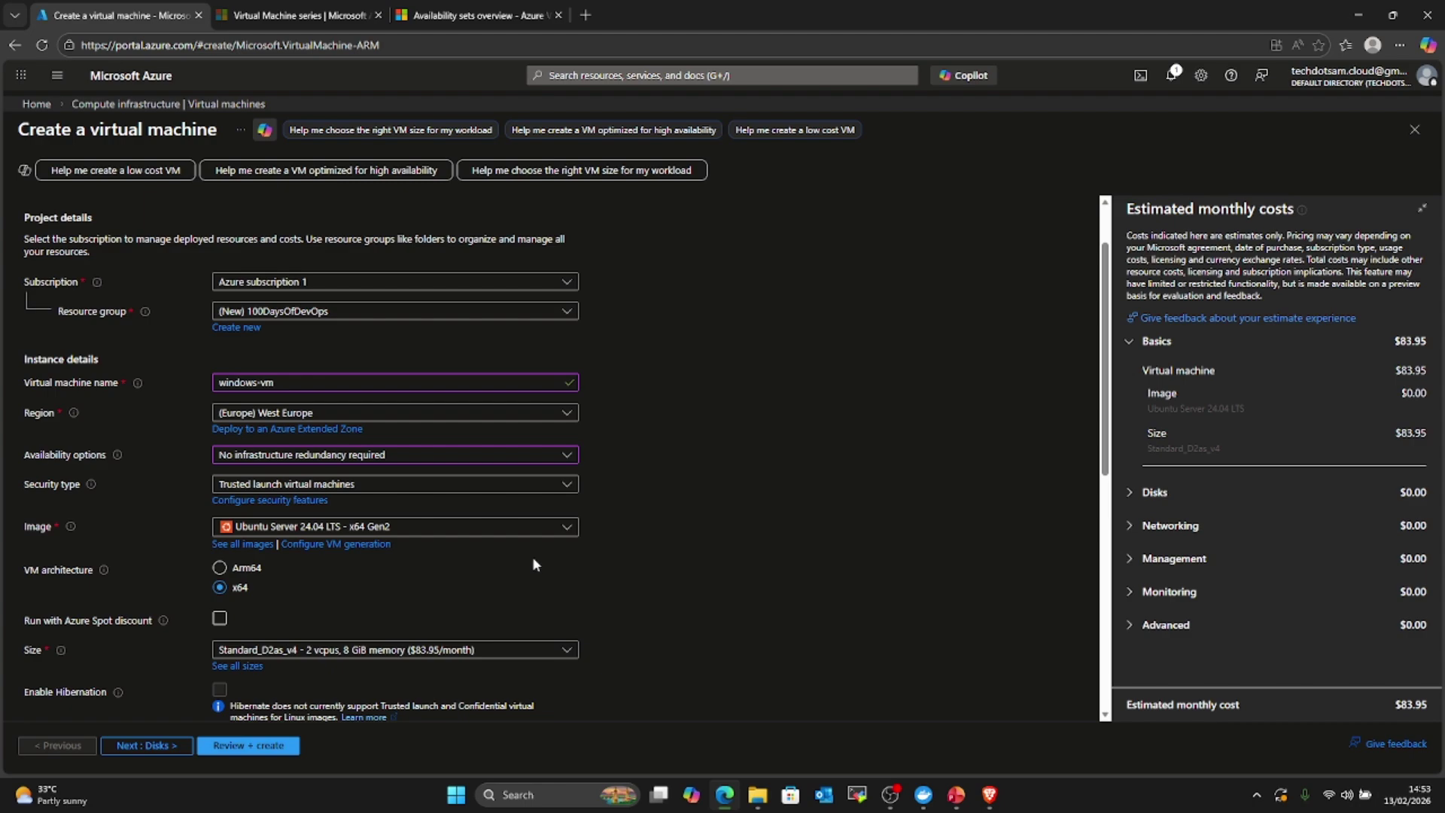
Step: Look through the recommended images for the virtual machine and open the full list of marketplace images
{"action": "left_click", "coordinate": [567, 529]}
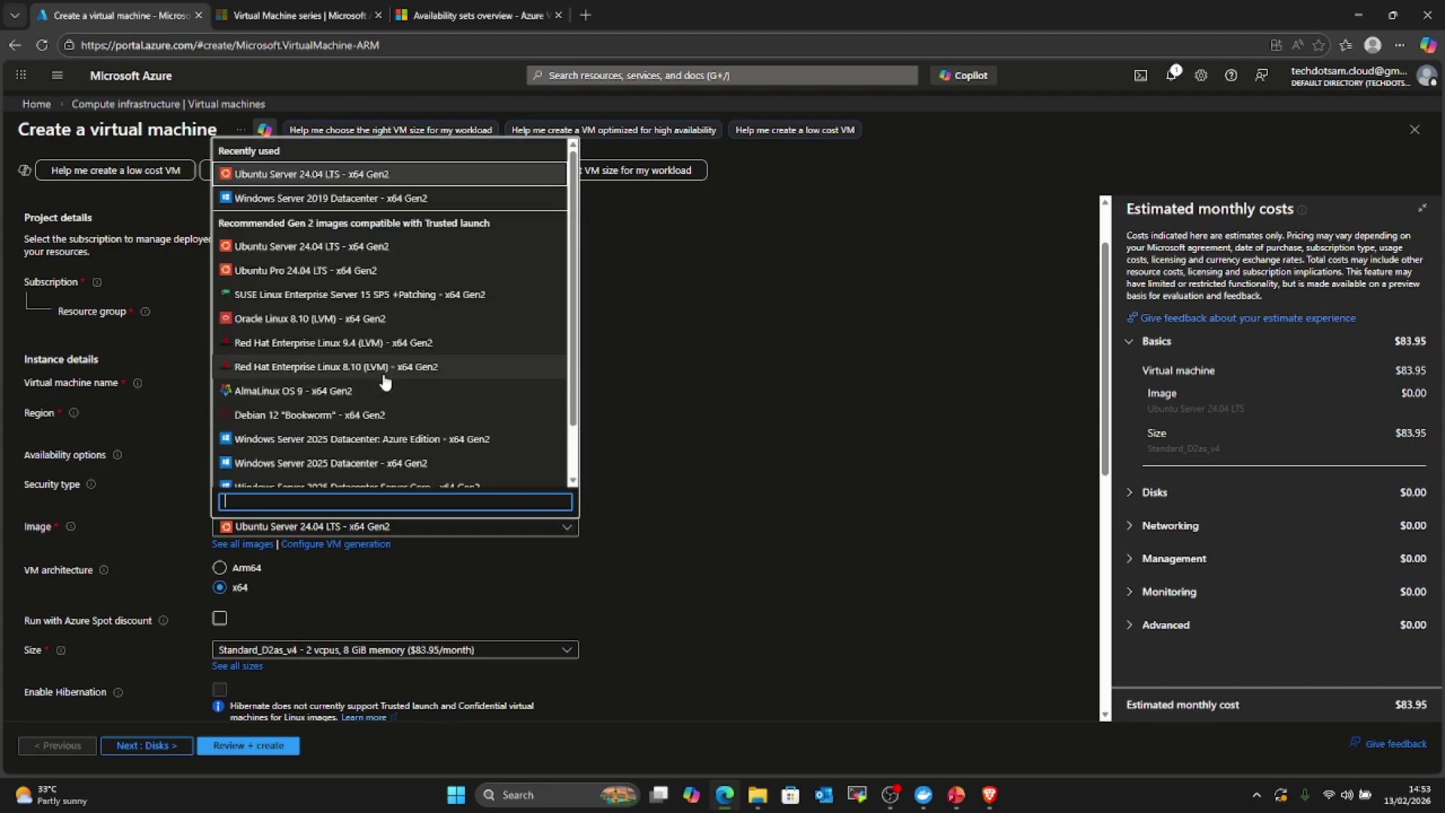
{"action": "scroll", "coordinate": [385, 382], "scroll_direction": "down", "scroll_amount": 2}
{"action": "scroll", "coordinate": [385, 382], "scroll_direction": "up", "scroll_amount": 2}
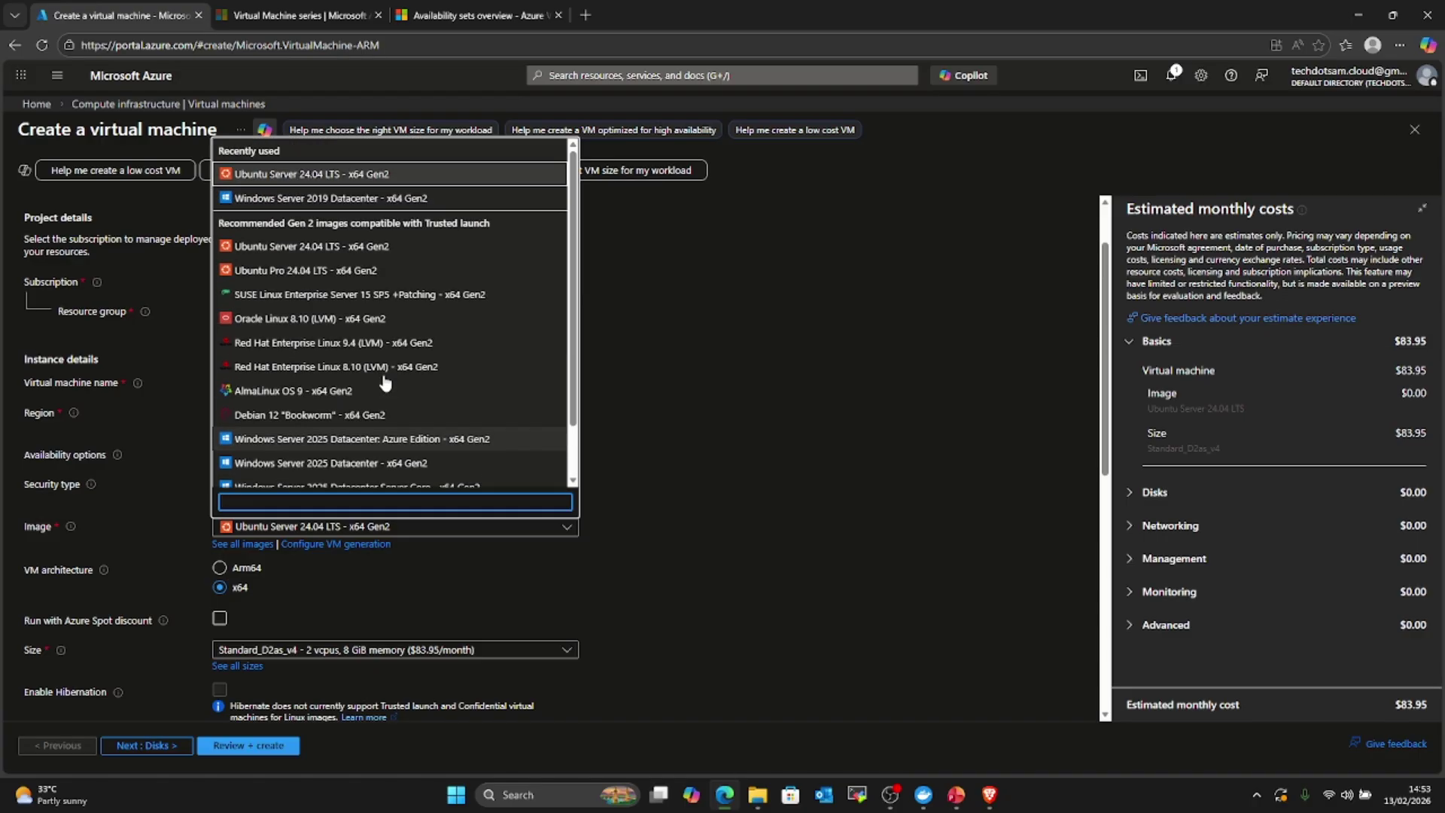
{"action": "scroll", "coordinate": [380, 399], "scroll_direction": "down", "scroll_amount": 2}
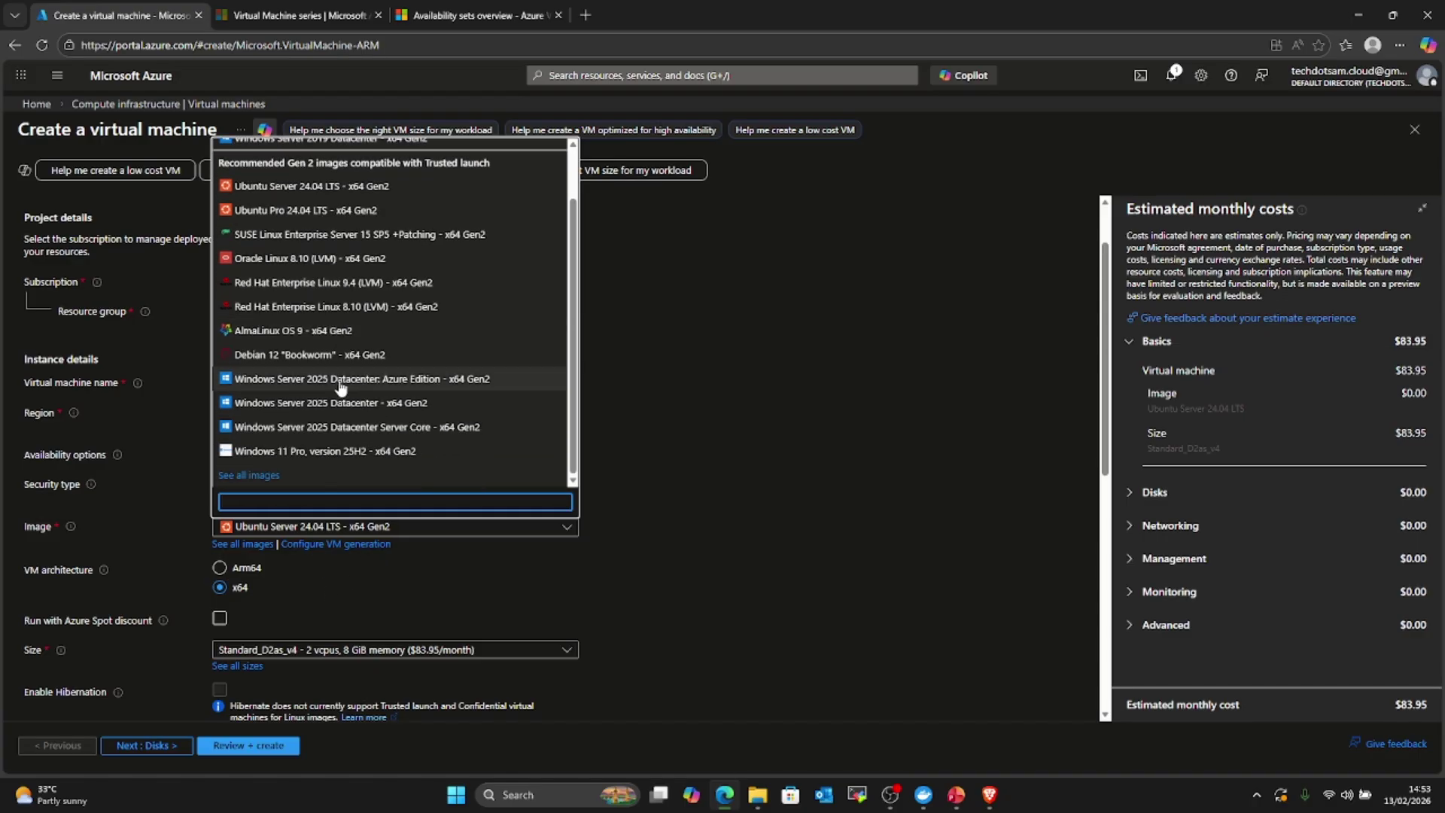
{"action": "left_click", "coordinate": [247, 546]}
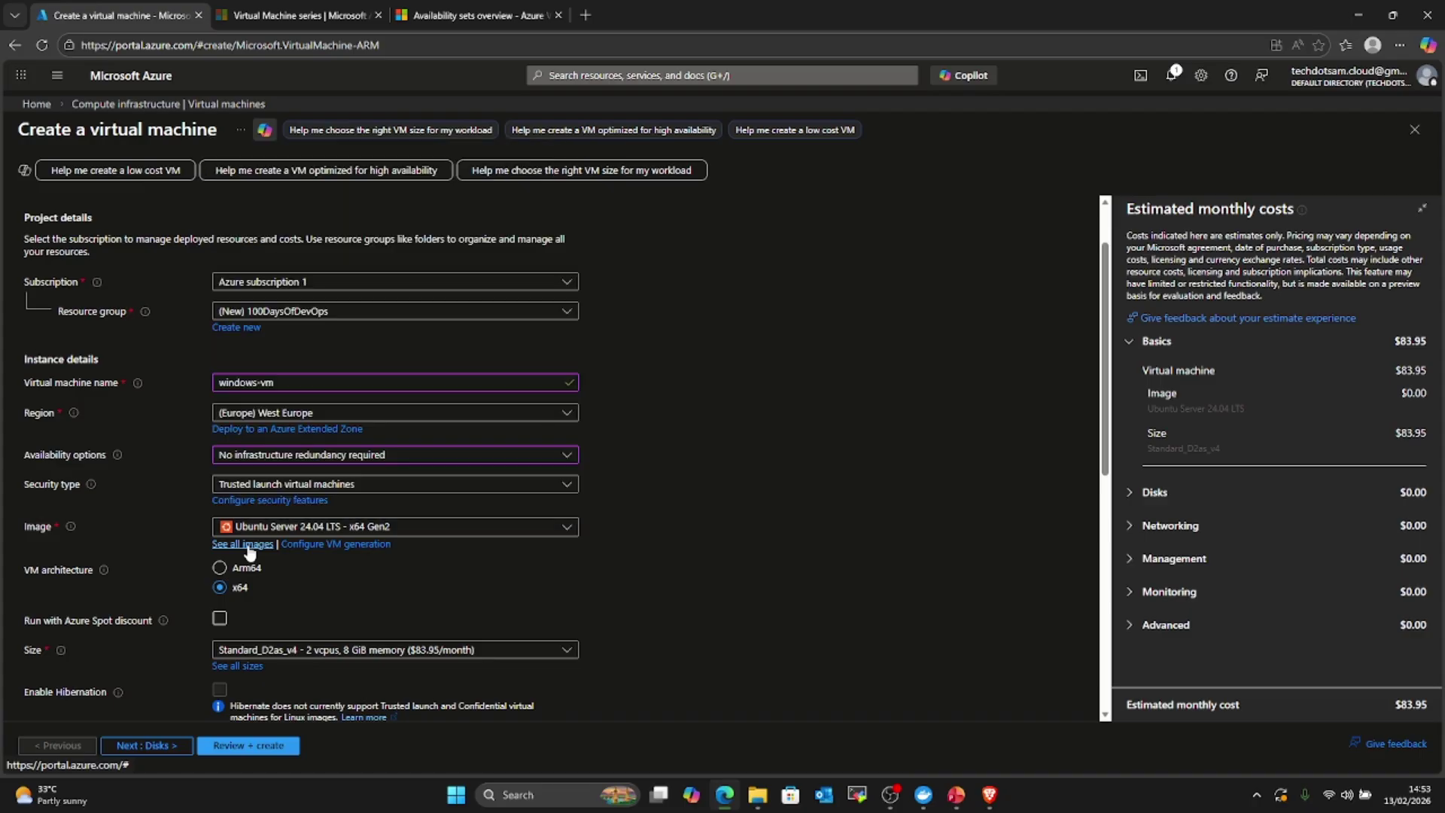
{"action": "left_click", "coordinate": [248, 551]}
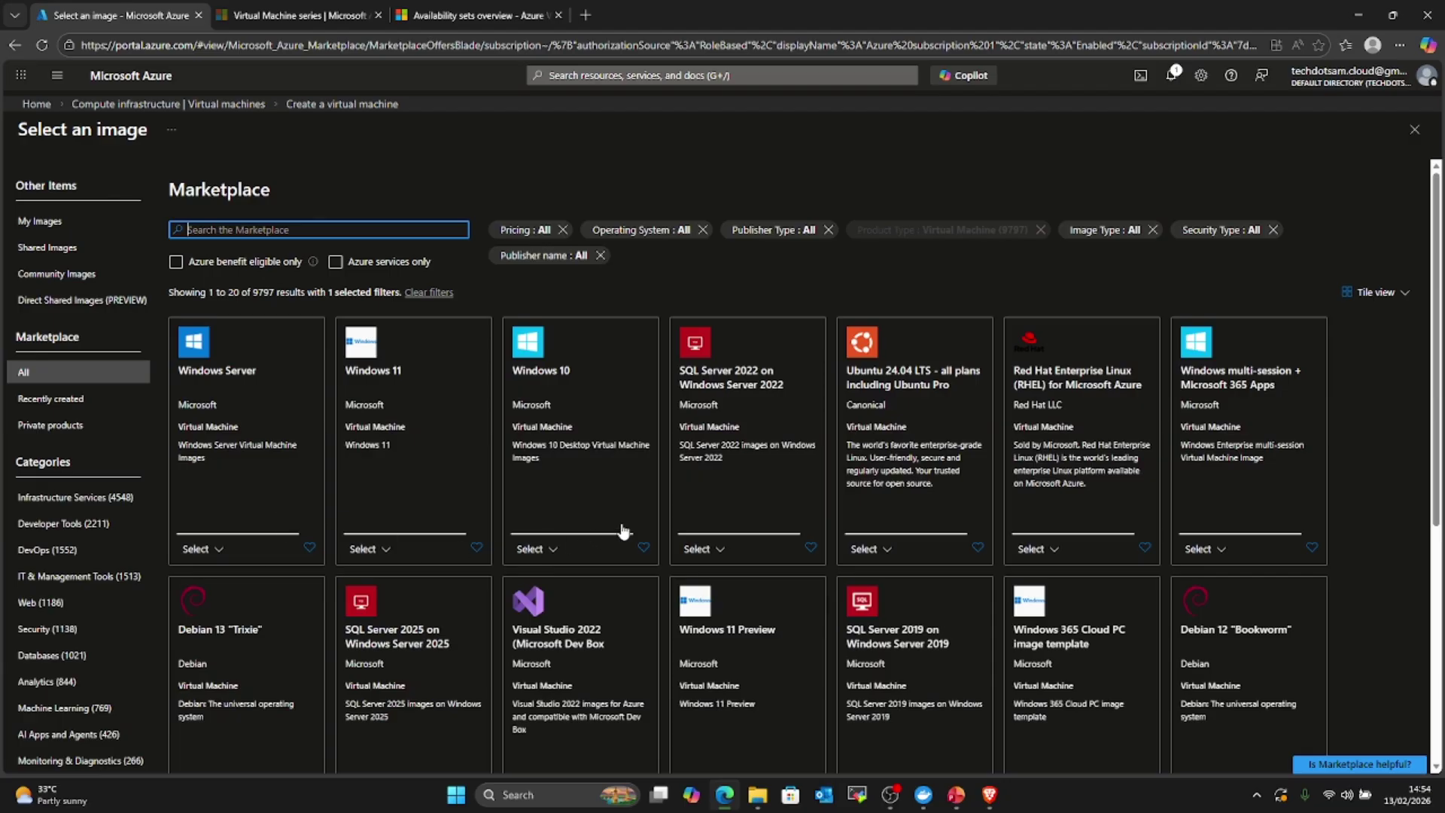
Step: Browse the marketplace offers and choose the Windows Server 2022 Datacenter - x64 Gen 2 image from Windows Server
{"action": "scroll", "coordinate": [622, 532], "scroll_direction": "down", "scroll_amount": 5}
{"action": "scroll", "coordinate": [599, 489], "scroll_direction": "up", "scroll_amount": 5}
{"action": "scroll", "coordinate": [605, 598], "scroll_direction": "down", "scroll_amount": 5}
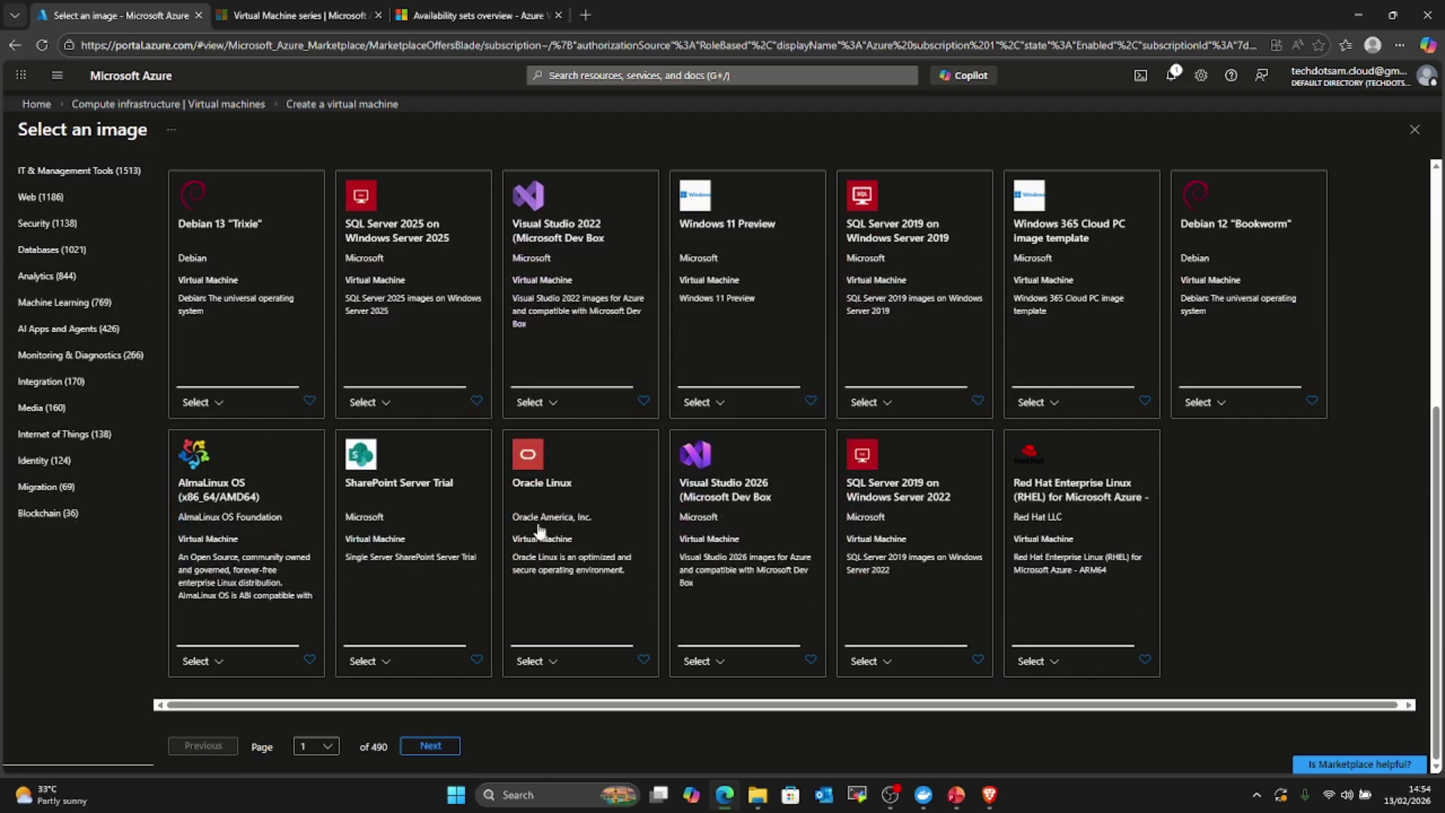
{"action": "scroll", "coordinate": [535, 524], "scroll_direction": "up", "scroll_amount": 5}
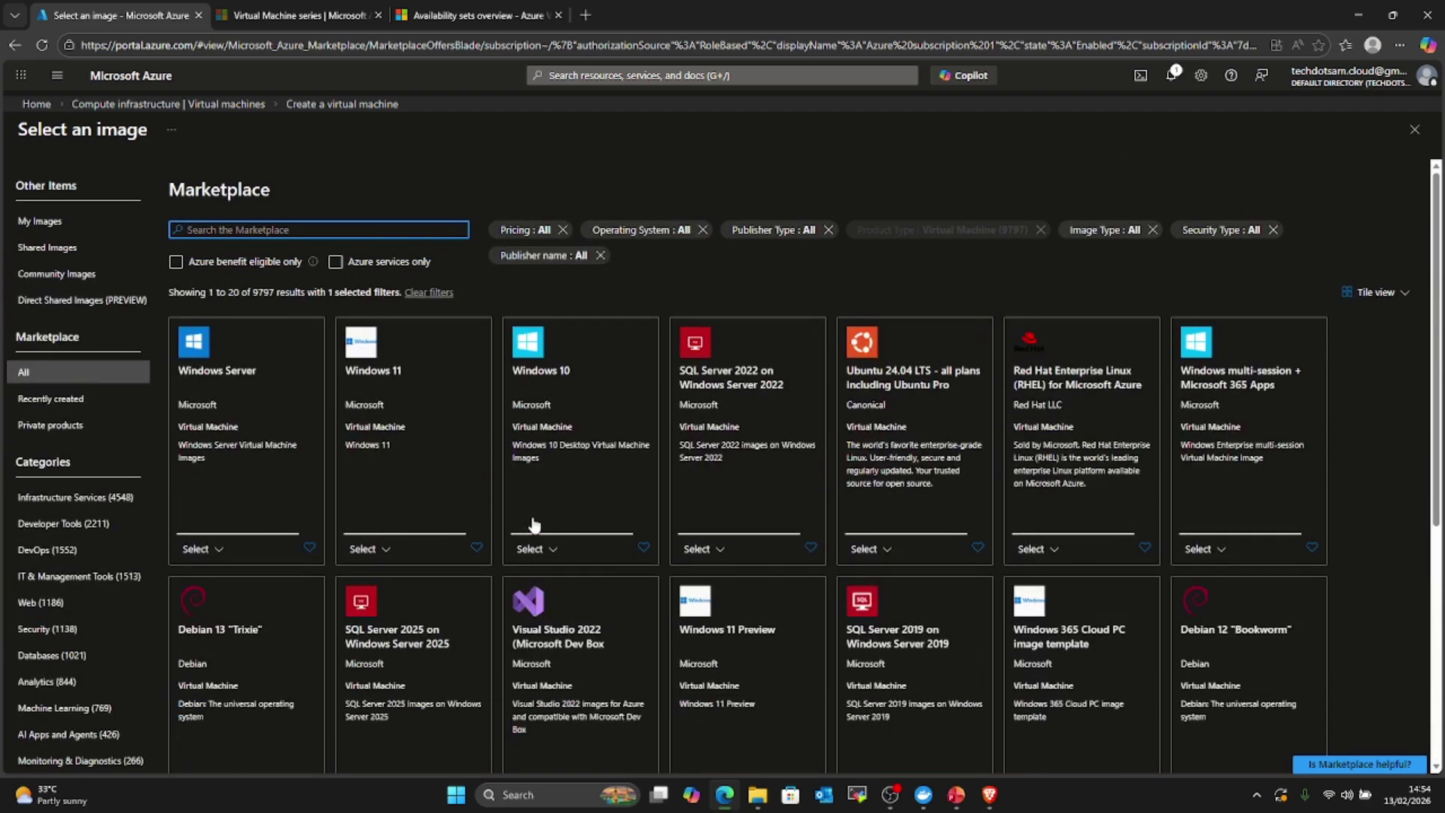
{"action": "left_click", "coordinate": [220, 550]}
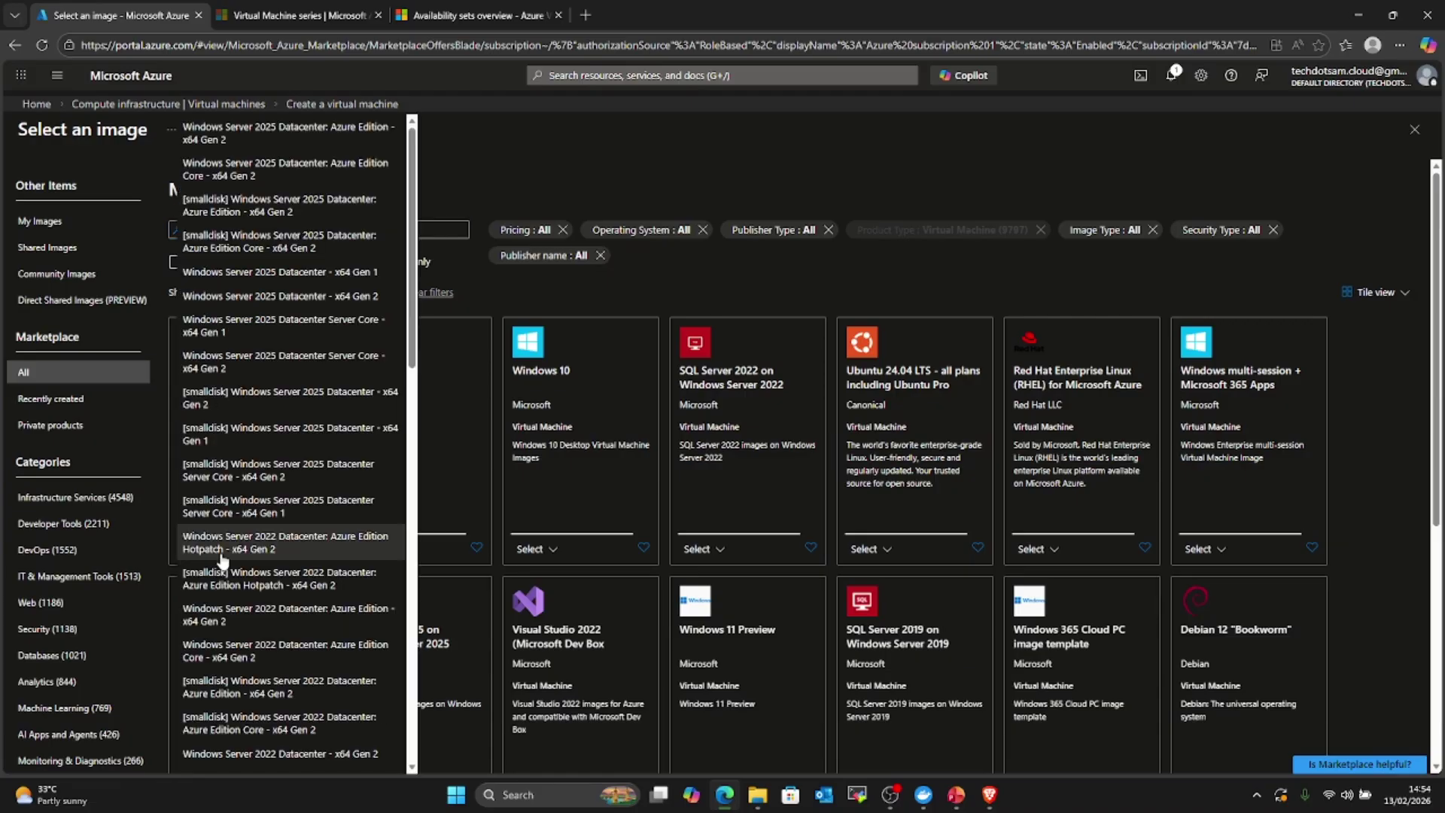
{"action": "scroll", "coordinate": [245, 542], "scroll_direction": "down", "scroll_amount": 2}
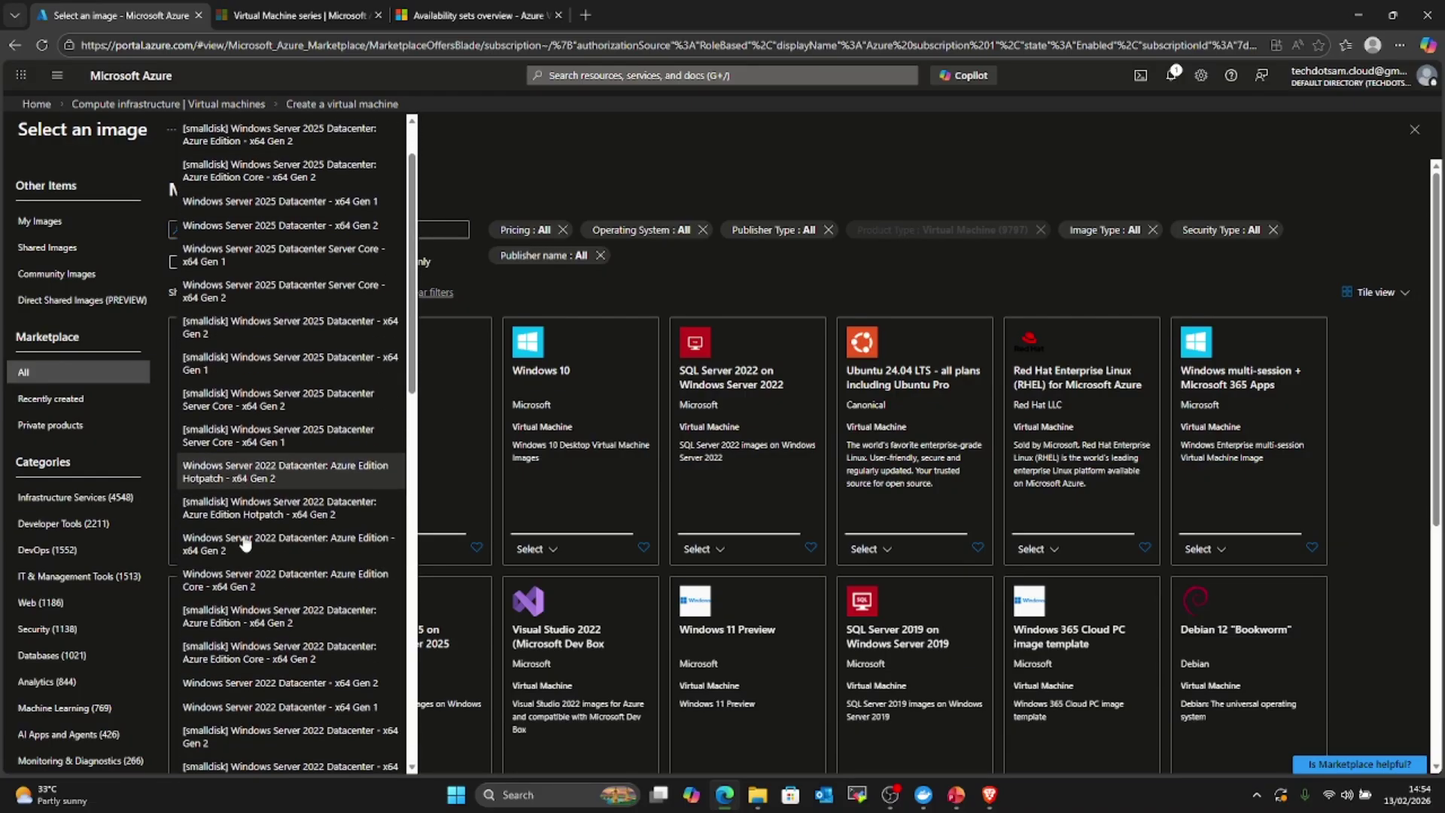
{"action": "scroll", "coordinate": [244, 541], "scroll_direction": "down", "scroll_amount": 3}
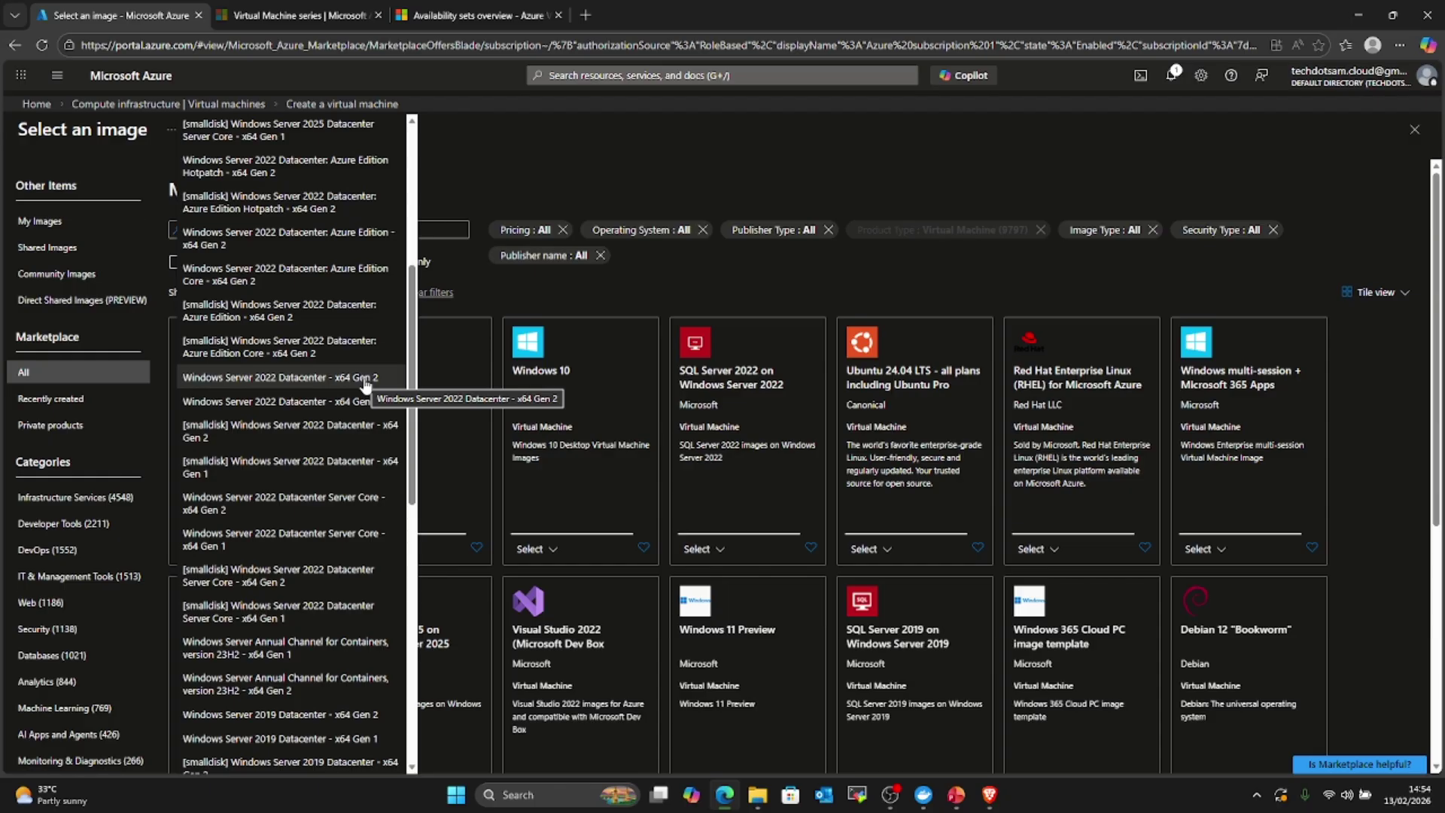
{"action": "left_click", "coordinate": [275, 381]}
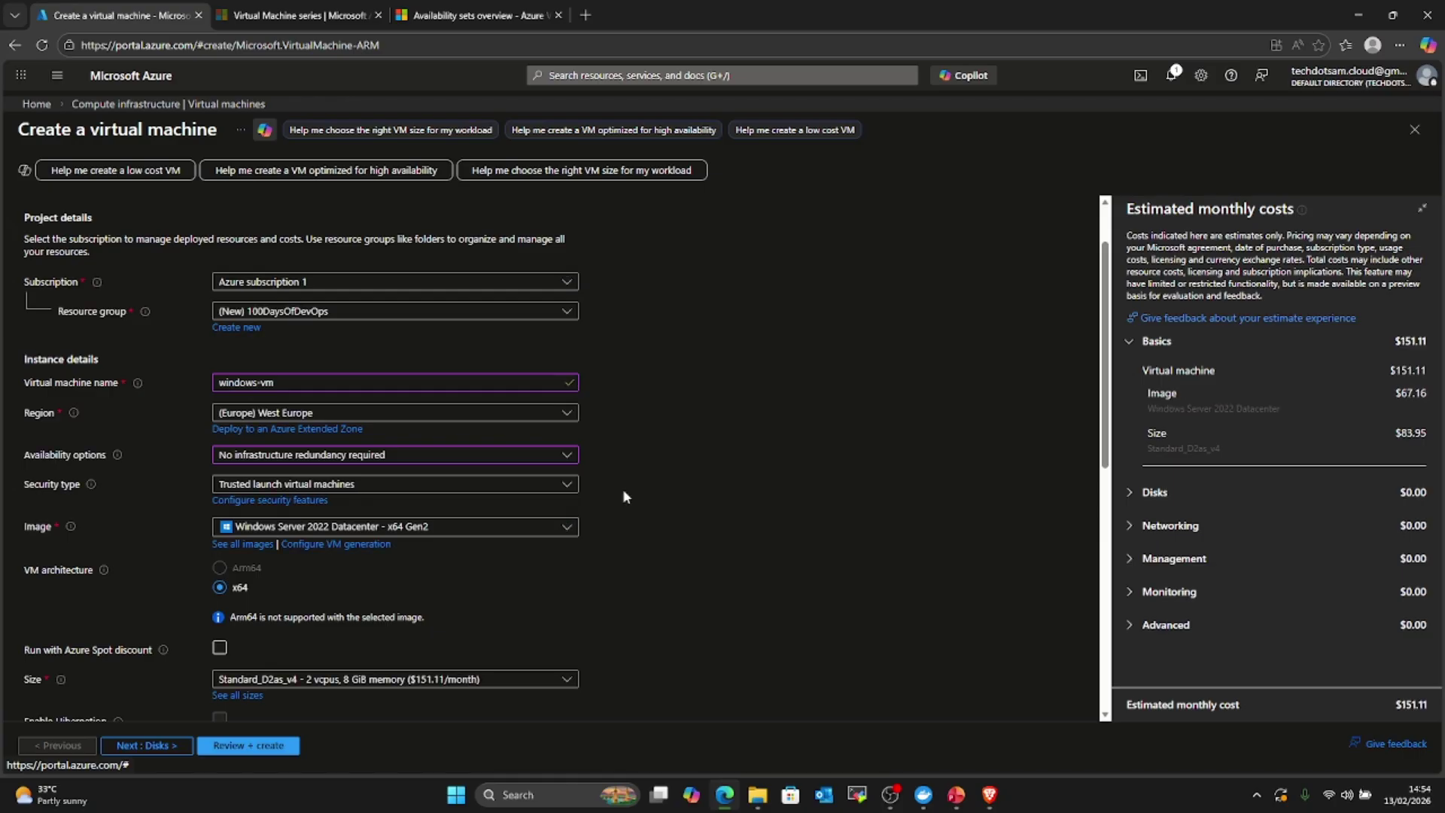
Step: Read the Azure Spot discount description, and switch the option on to examine its eviction settings and off again
{"action": "scroll", "coordinate": [623, 493], "scroll_direction": "down", "scroll_amount": 6}
{"action": "scroll", "coordinate": [617, 474], "scroll_direction": "up", "scroll_amount": 5}
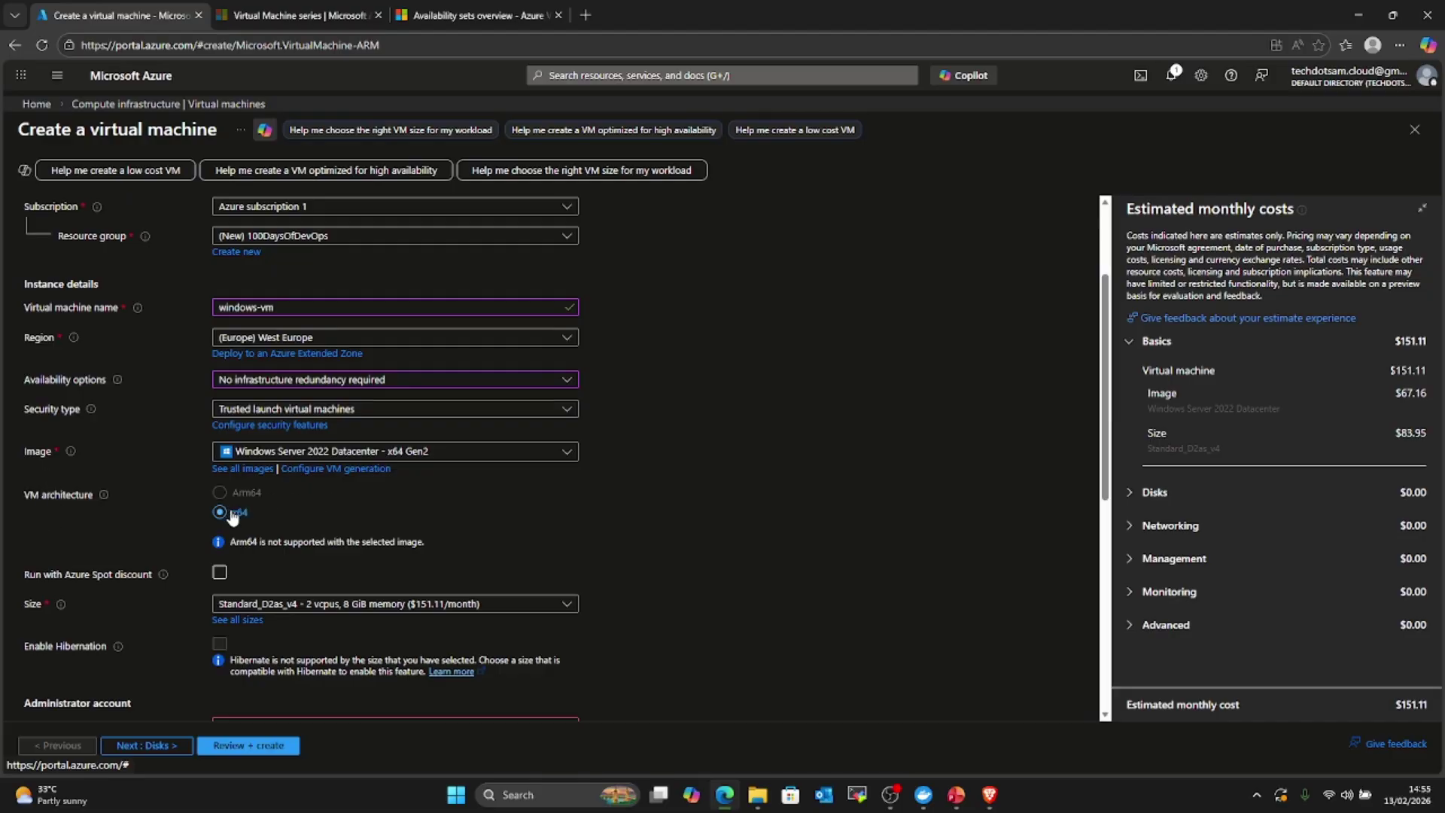
{"action": "scroll", "coordinate": [243, 522], "scroll_direction": "down", "scroll_amount": 3}
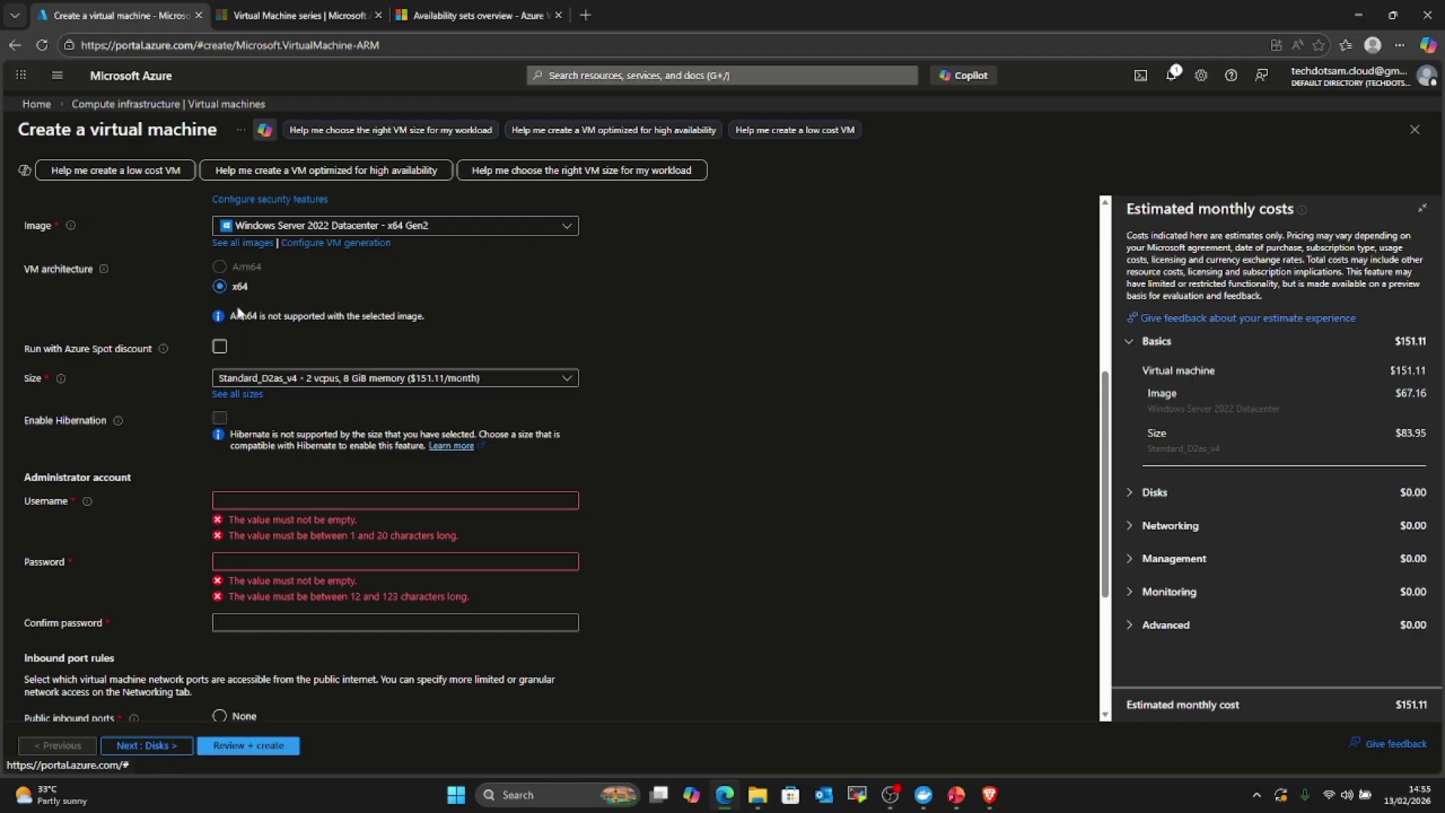
{"action": "mouse_move", "coordinate": [162, 349]}
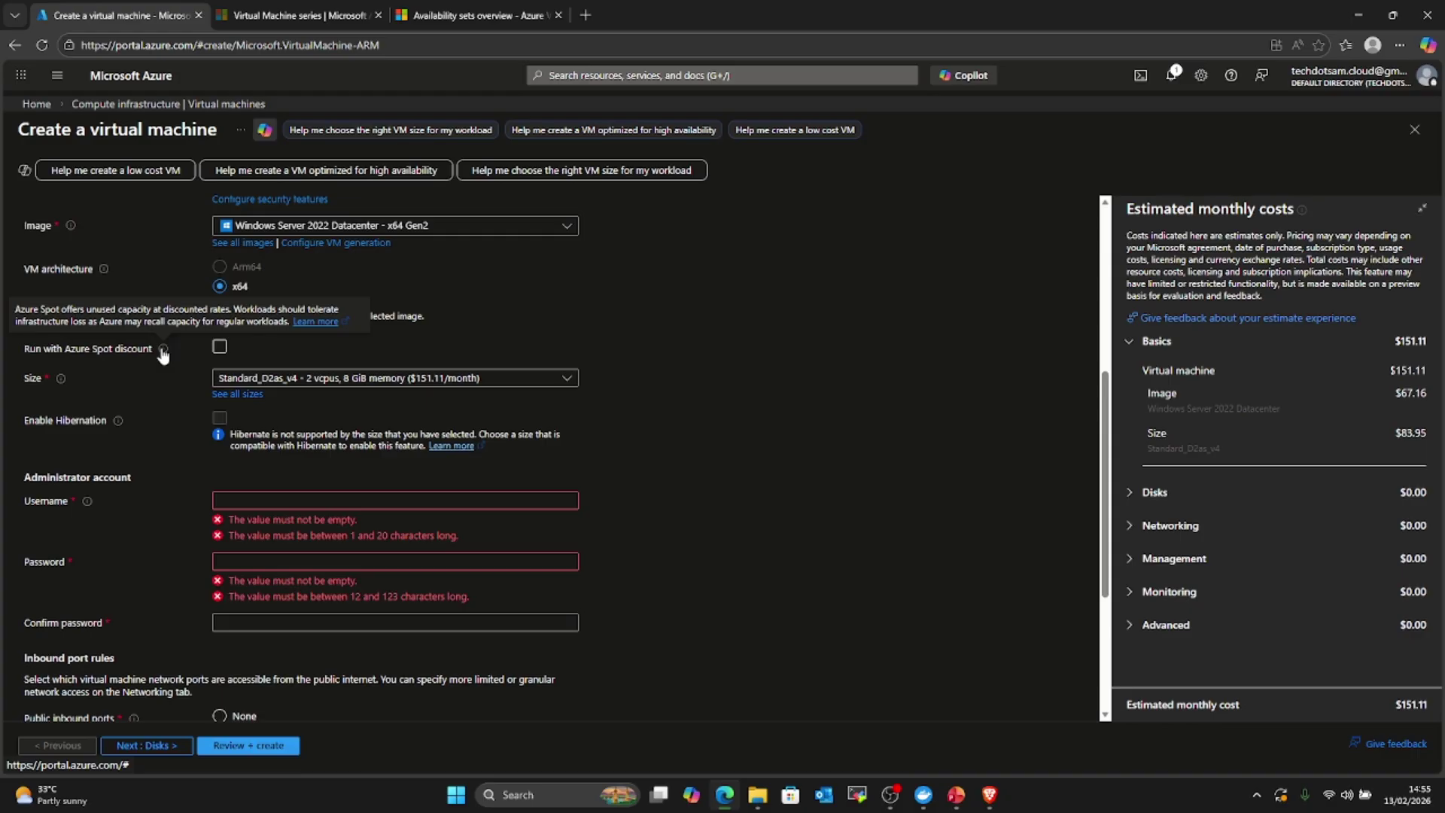
{"action": "left_click", "coordinate": [219, 347]}
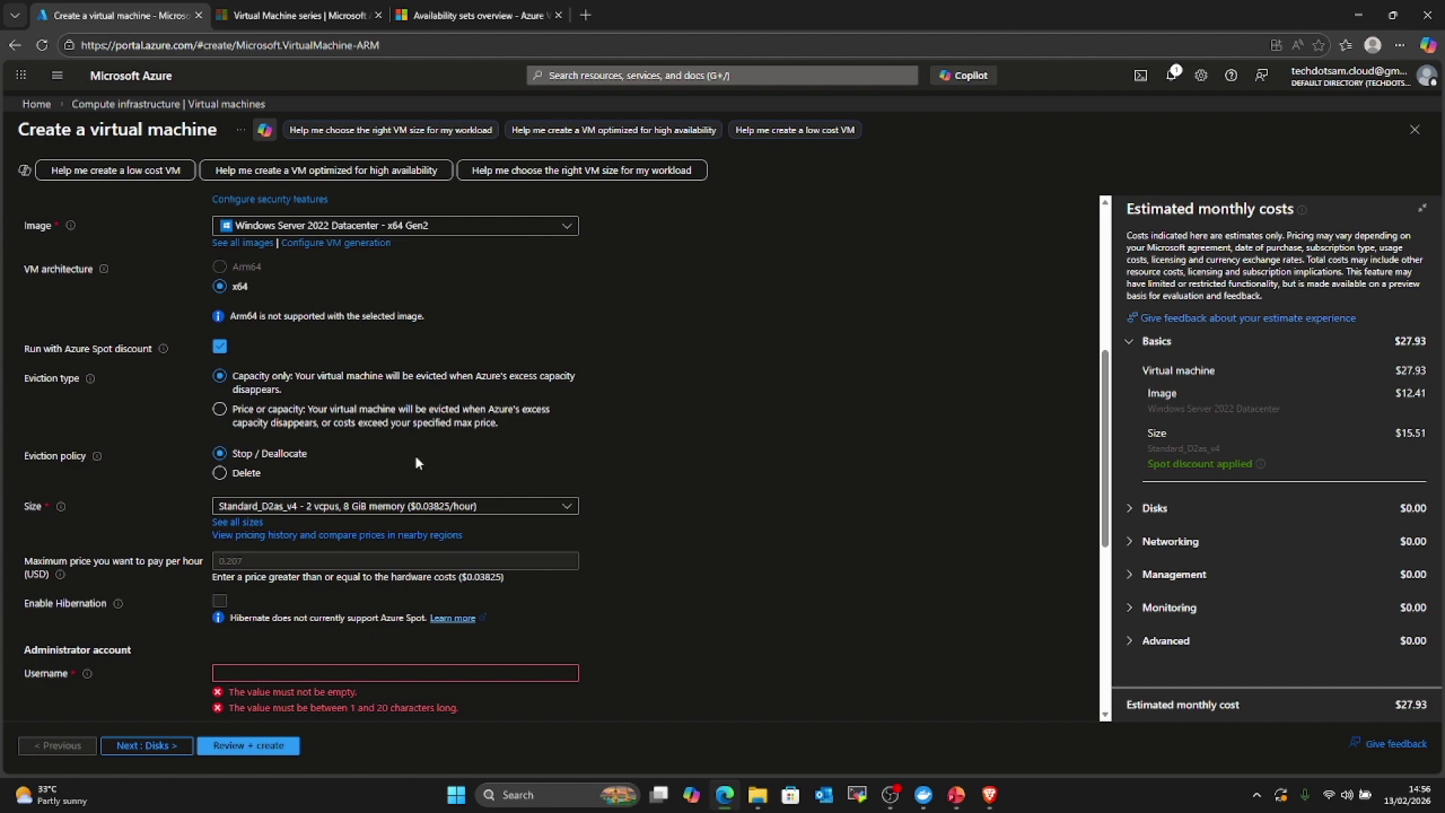
{"action": "left_click", "coordinate": [219, 347]}
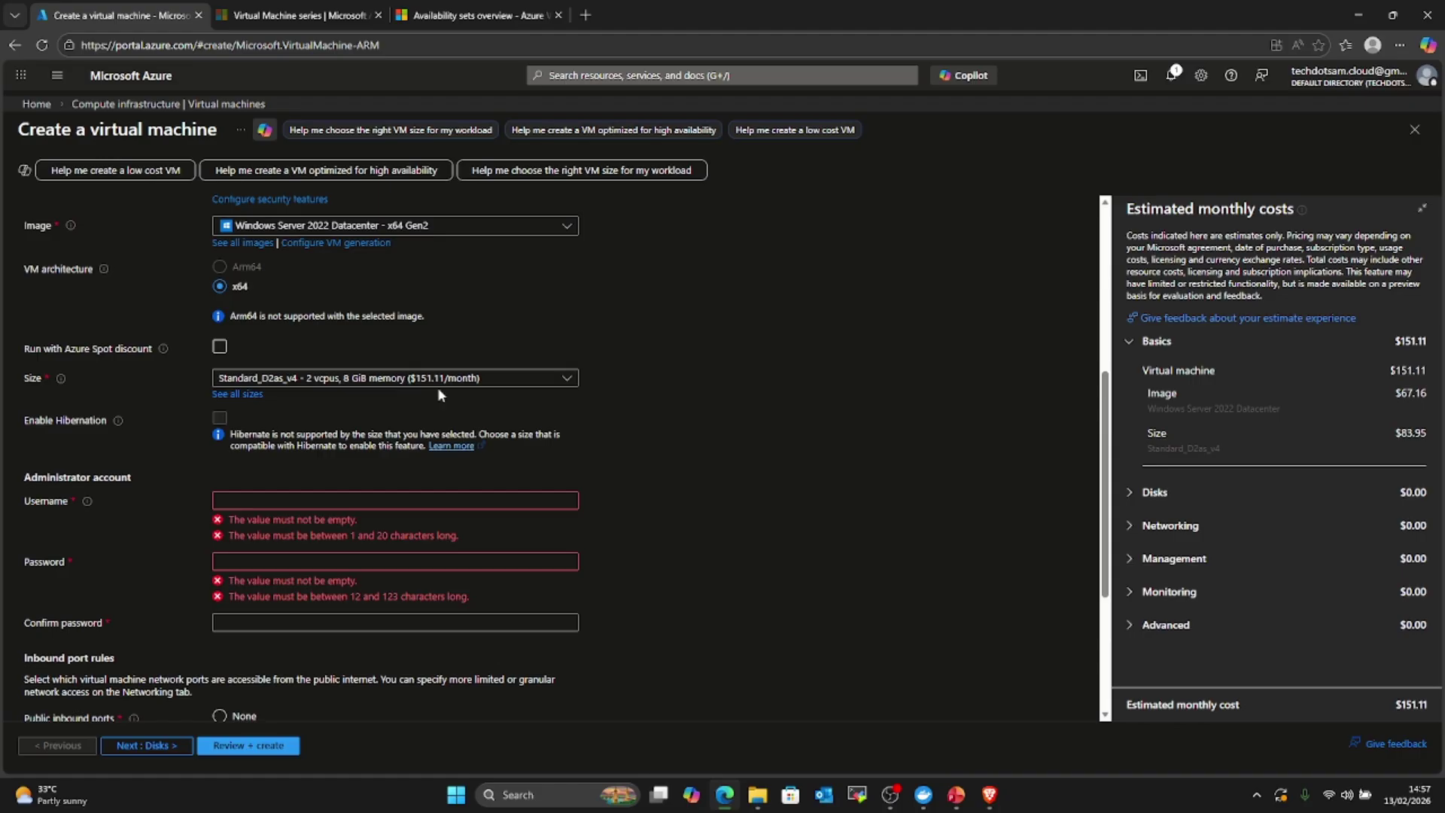
Step: Collapse the Basics cost breakdown and enter vetrax as the administrator account's username
{"action": "left_click", "coordinate": [1419, 347]}
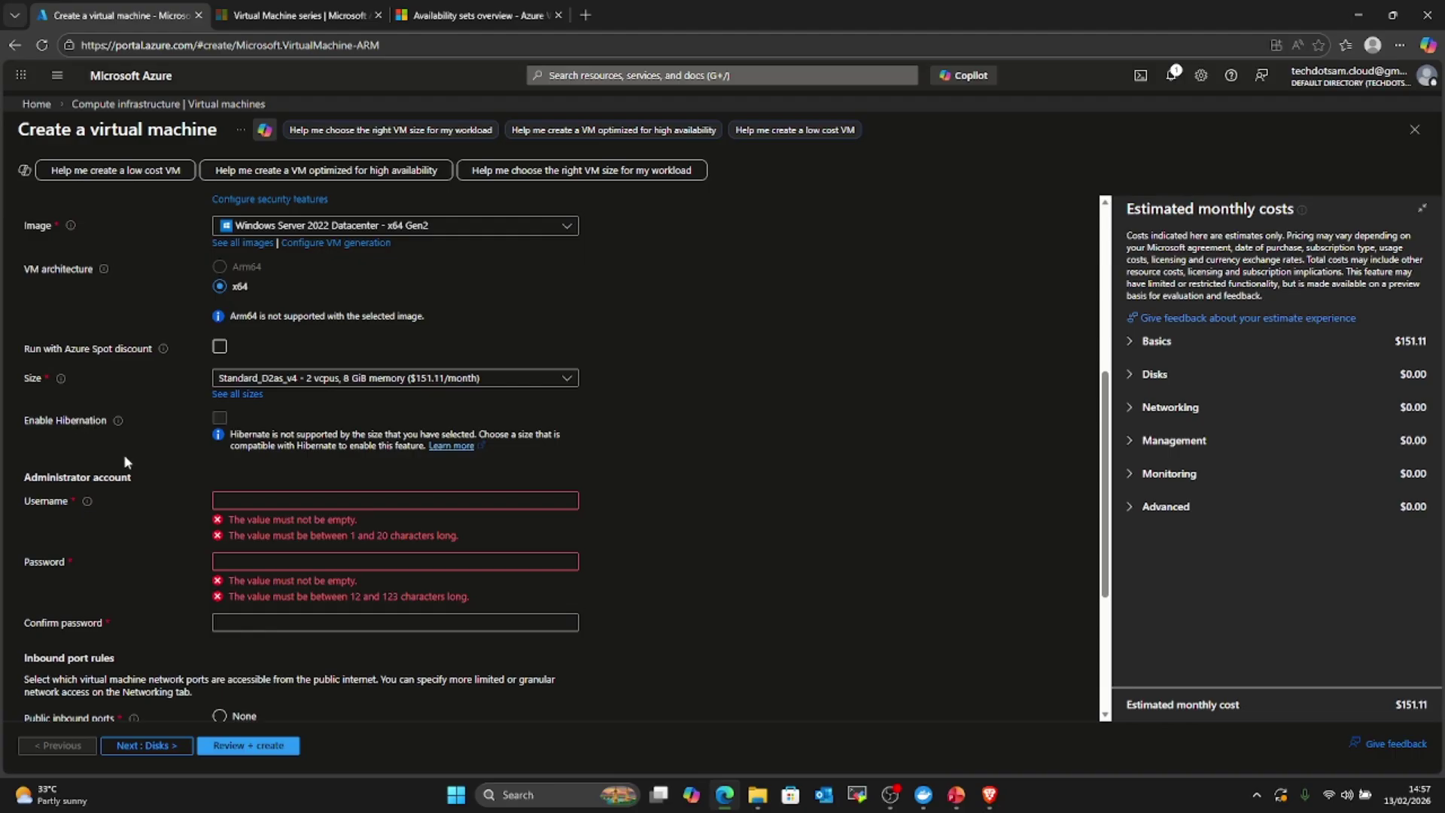
{"action": "scroll", "coordinate": [124, 454], "scroll_direction": "down", "scroll_amount": 1}
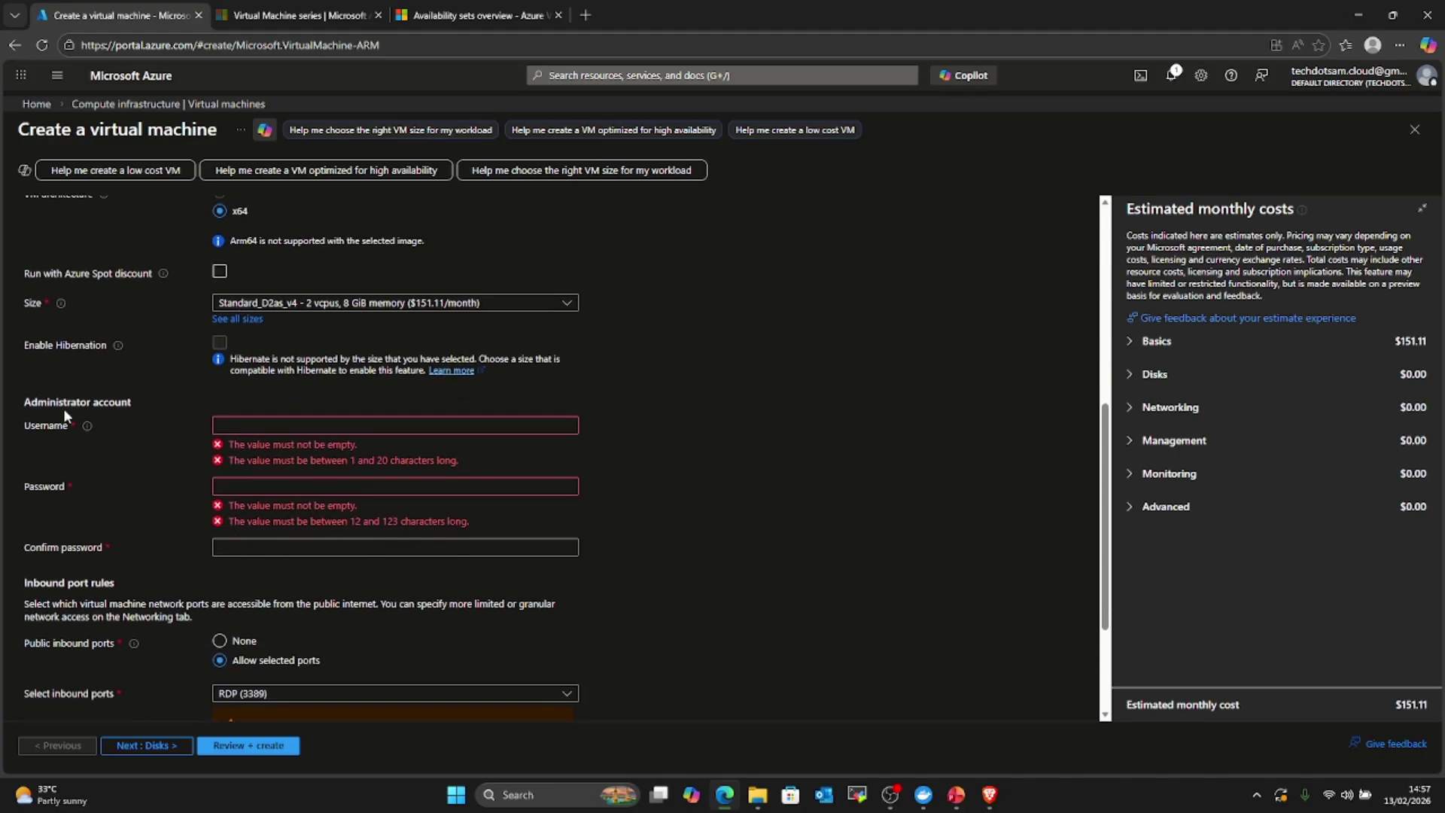
{"action": "left_click", "coordinate": [298, 425]}
{"action": "type", "text": "vetrax"}
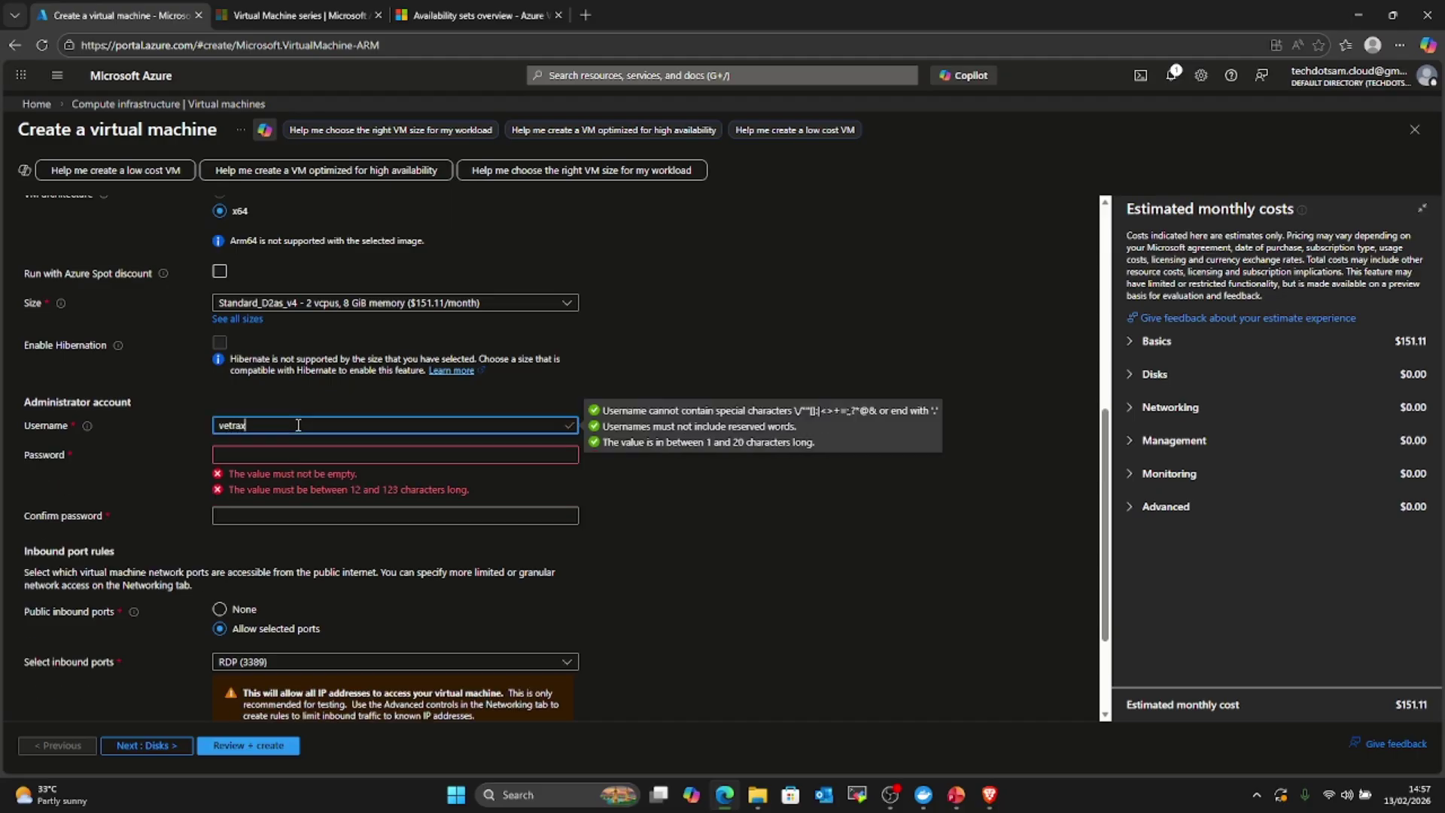
Step: Enter the administrator account's password and repeat it in the password confirmation
{"action": "left_click", "coordinate": [318, 448]}
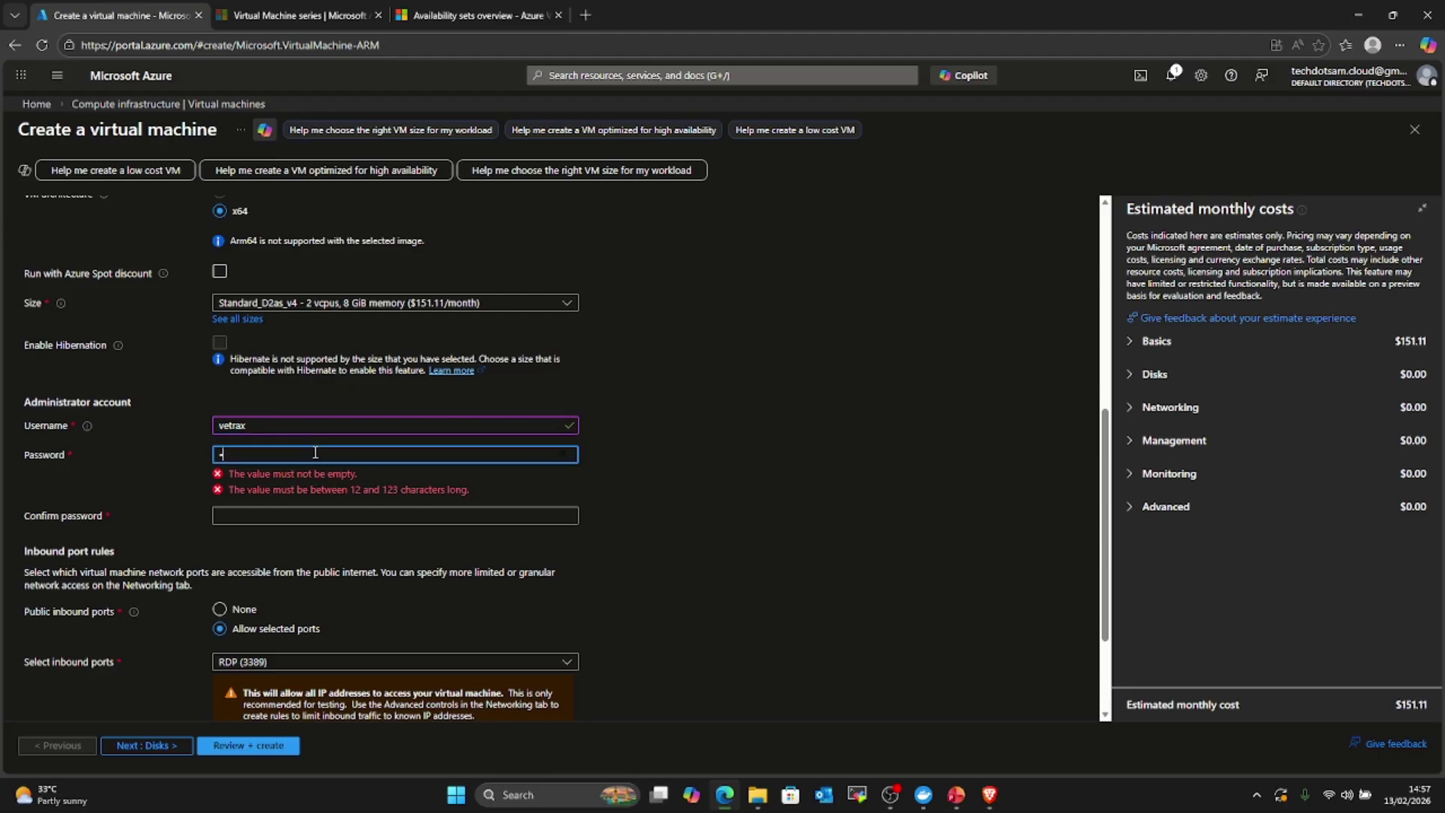
{"action": "type", "text": "•••••••••••"}
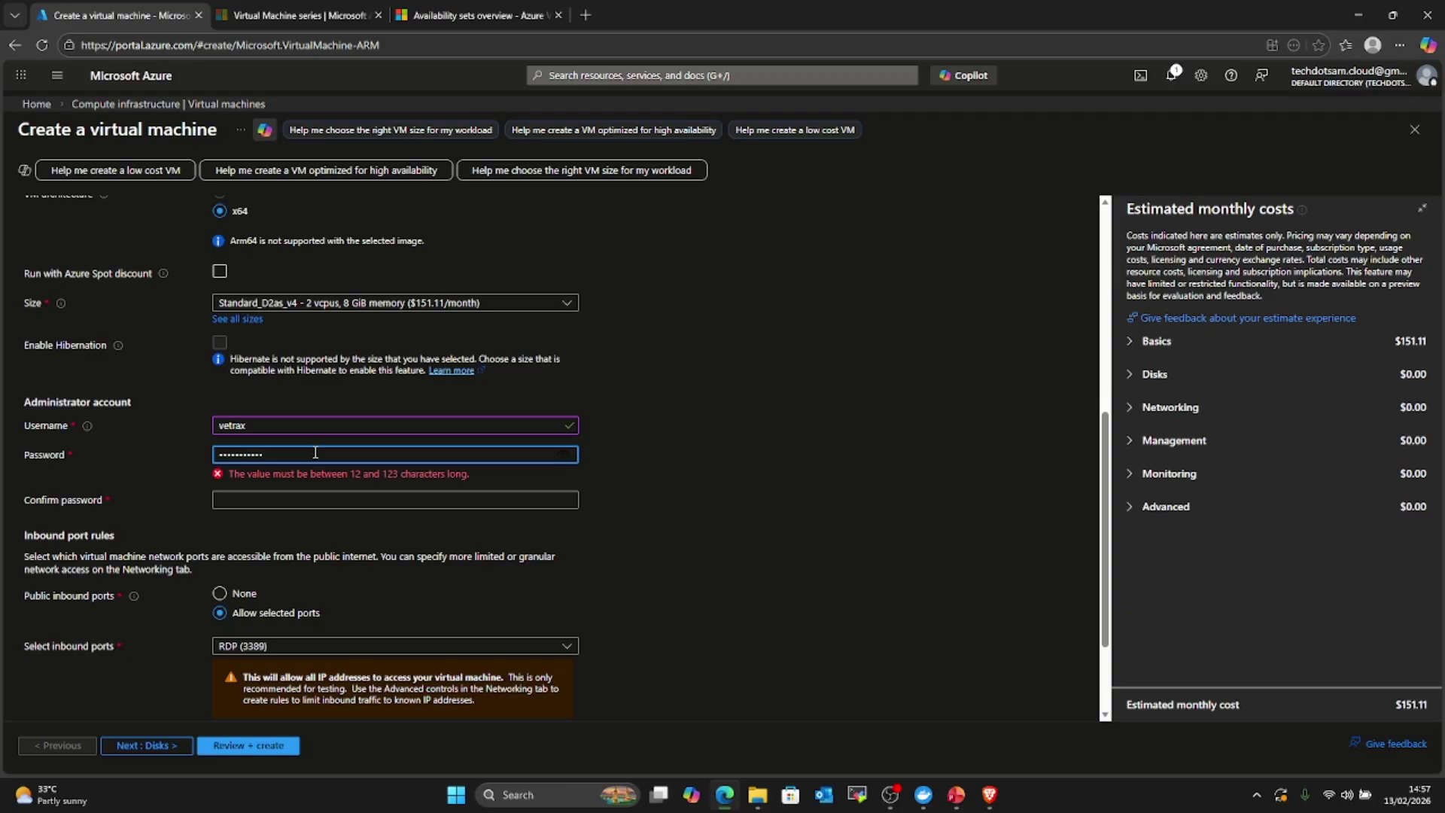
{"action": "type", "text": "•"}
{"action": "left_click", "coordinate": [332, 484]}
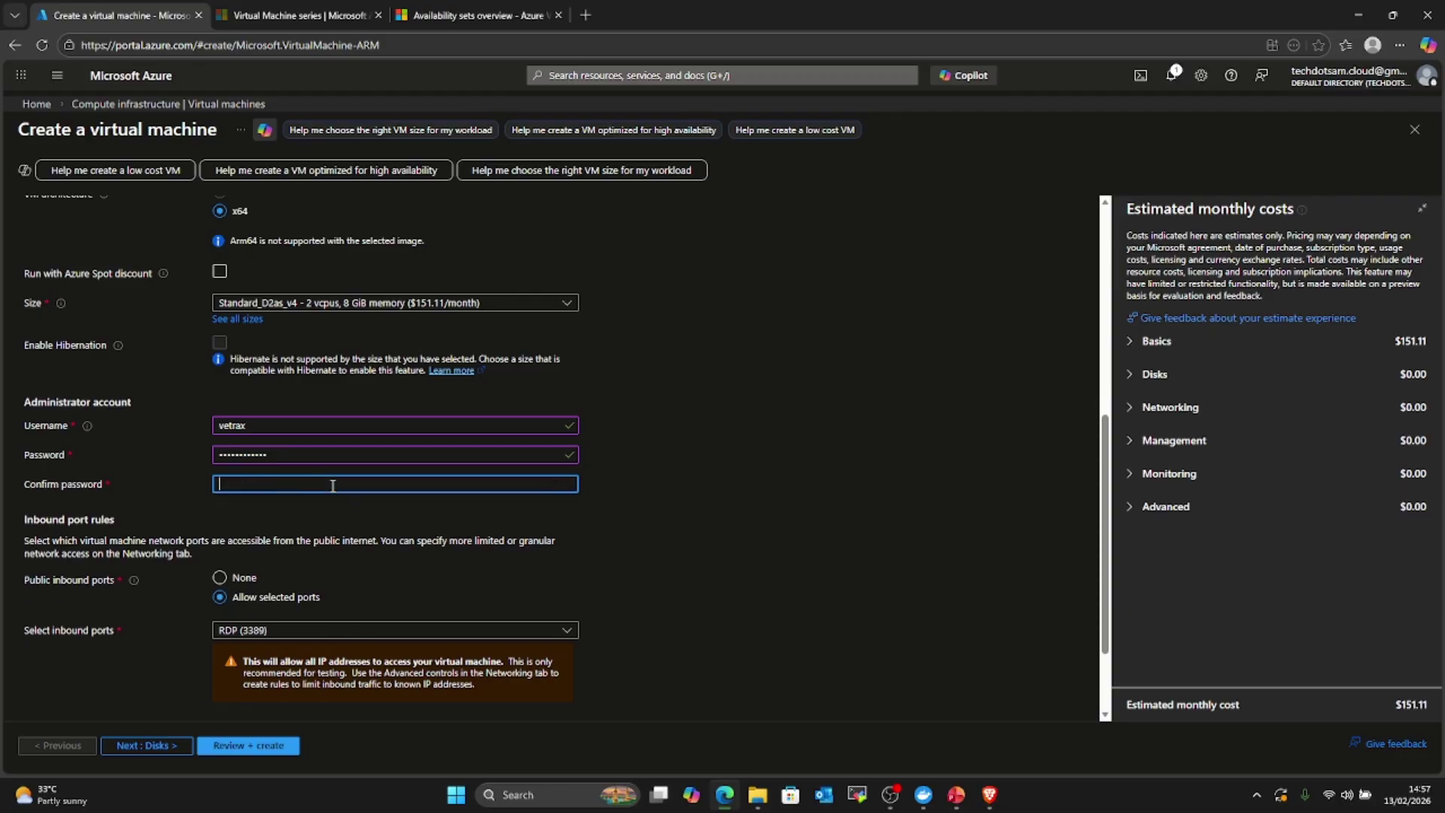
{"action": "type", "text": "•••••••••••"}
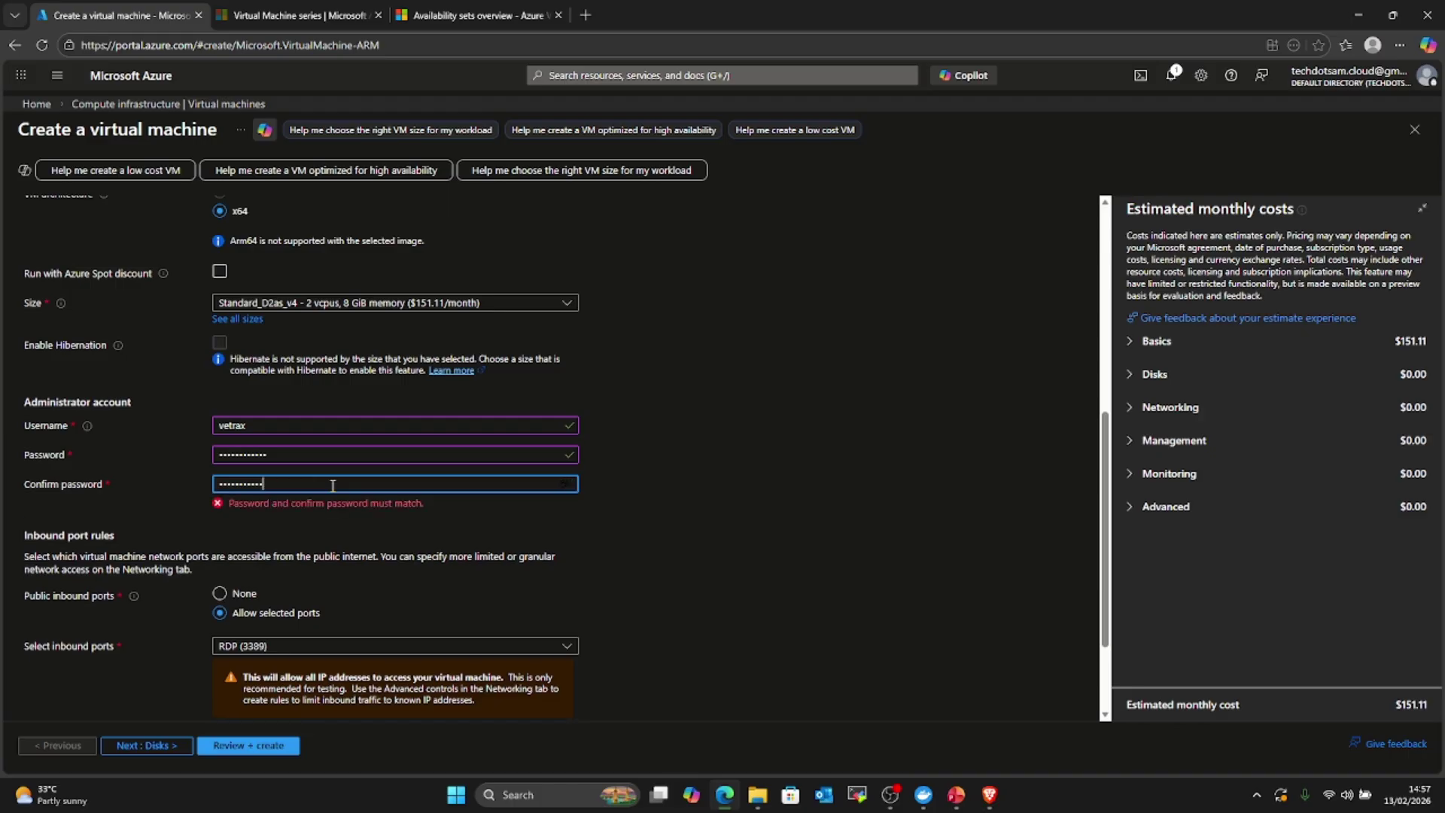
{"action": "type", "text": "•"}
{"action": "scroll", "coordinate": [90, 549], "scroll_direction": "down", "scroll_amount": 2}
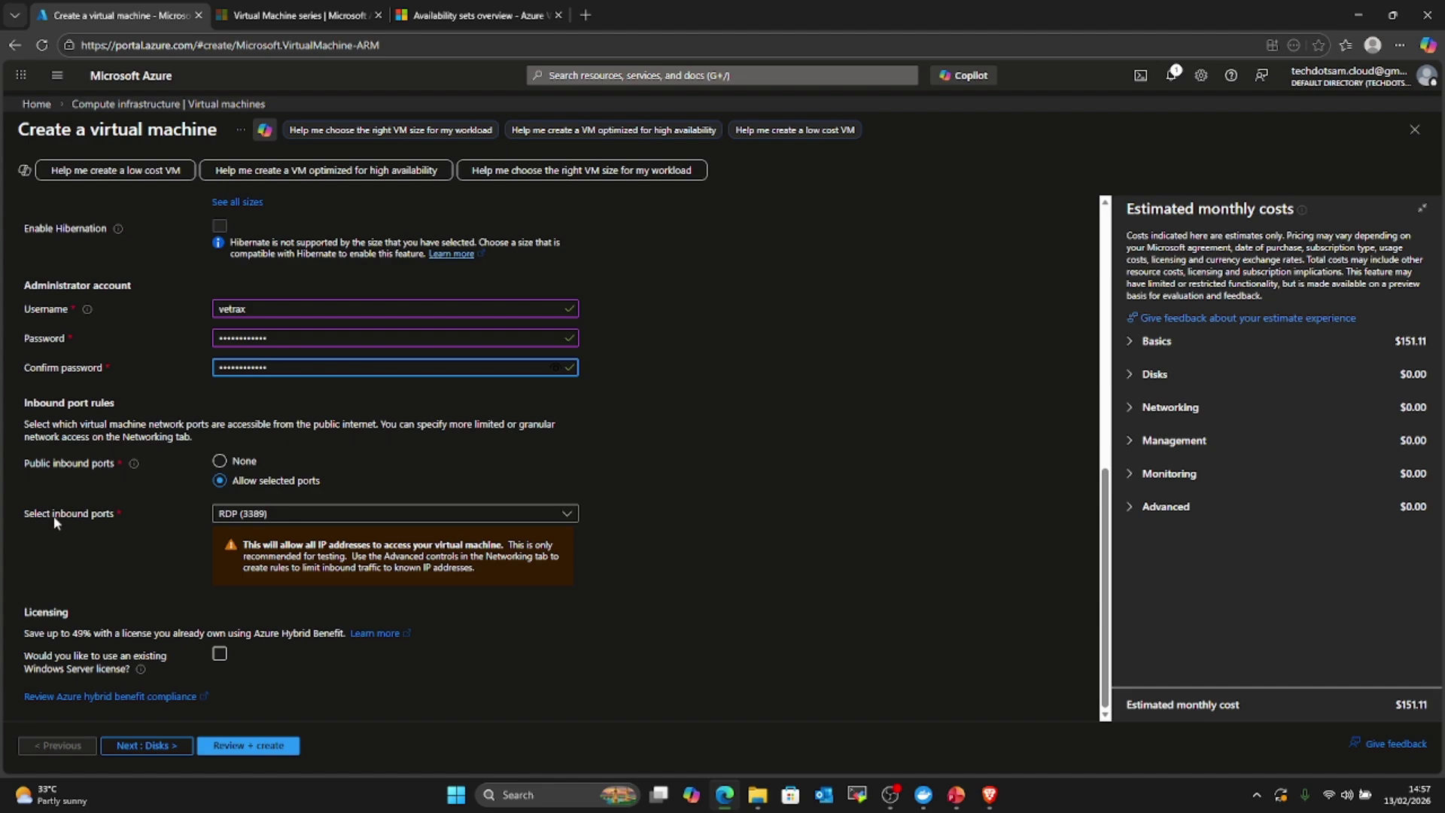
Step: Allow HTTPS (443) as a public inbound port in addition to RDP (3389)
{"action": "left_click", "coordinate": [568, 515]}
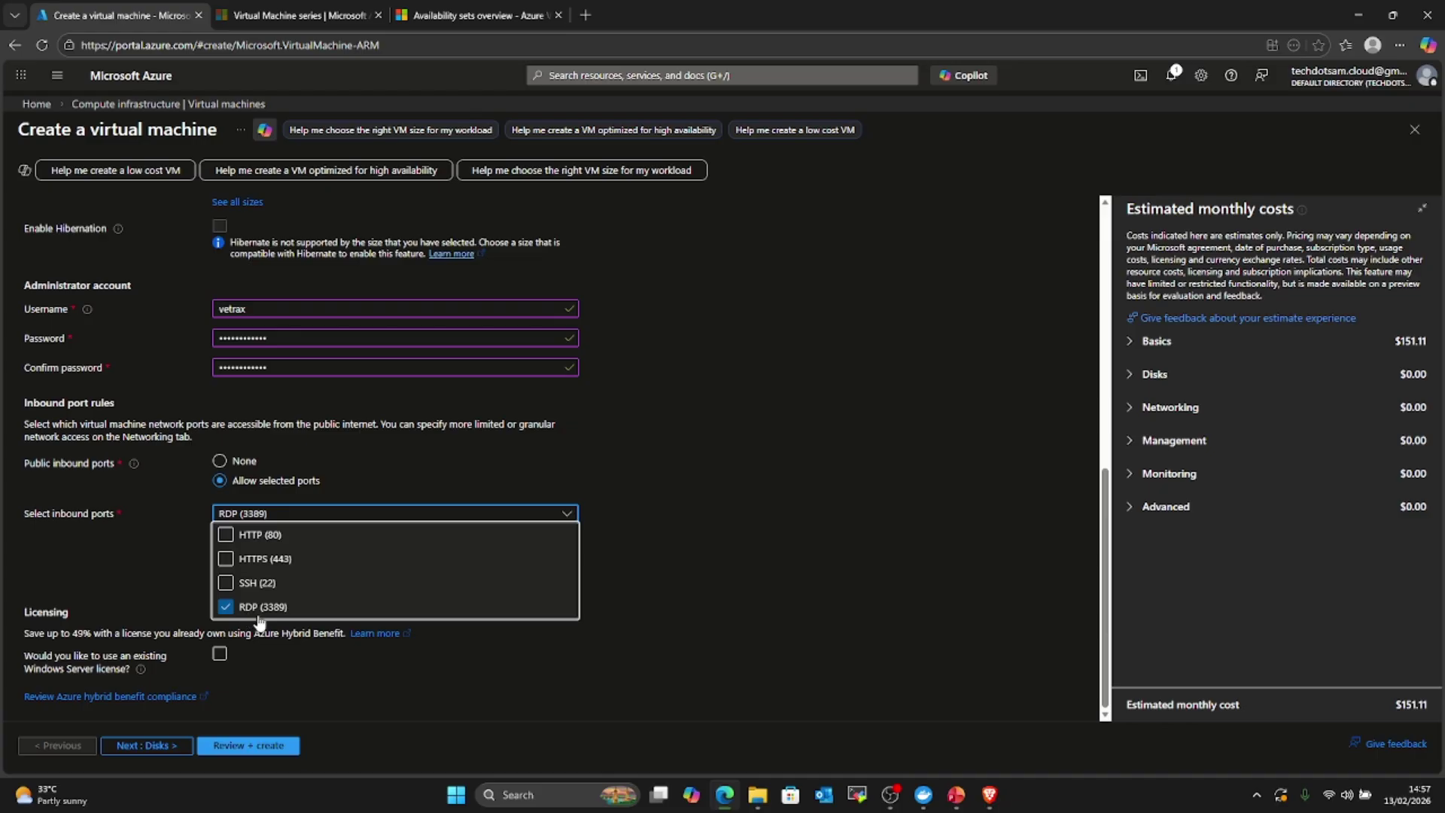
{"action": "left_click", "coordinate": [226, 560]}
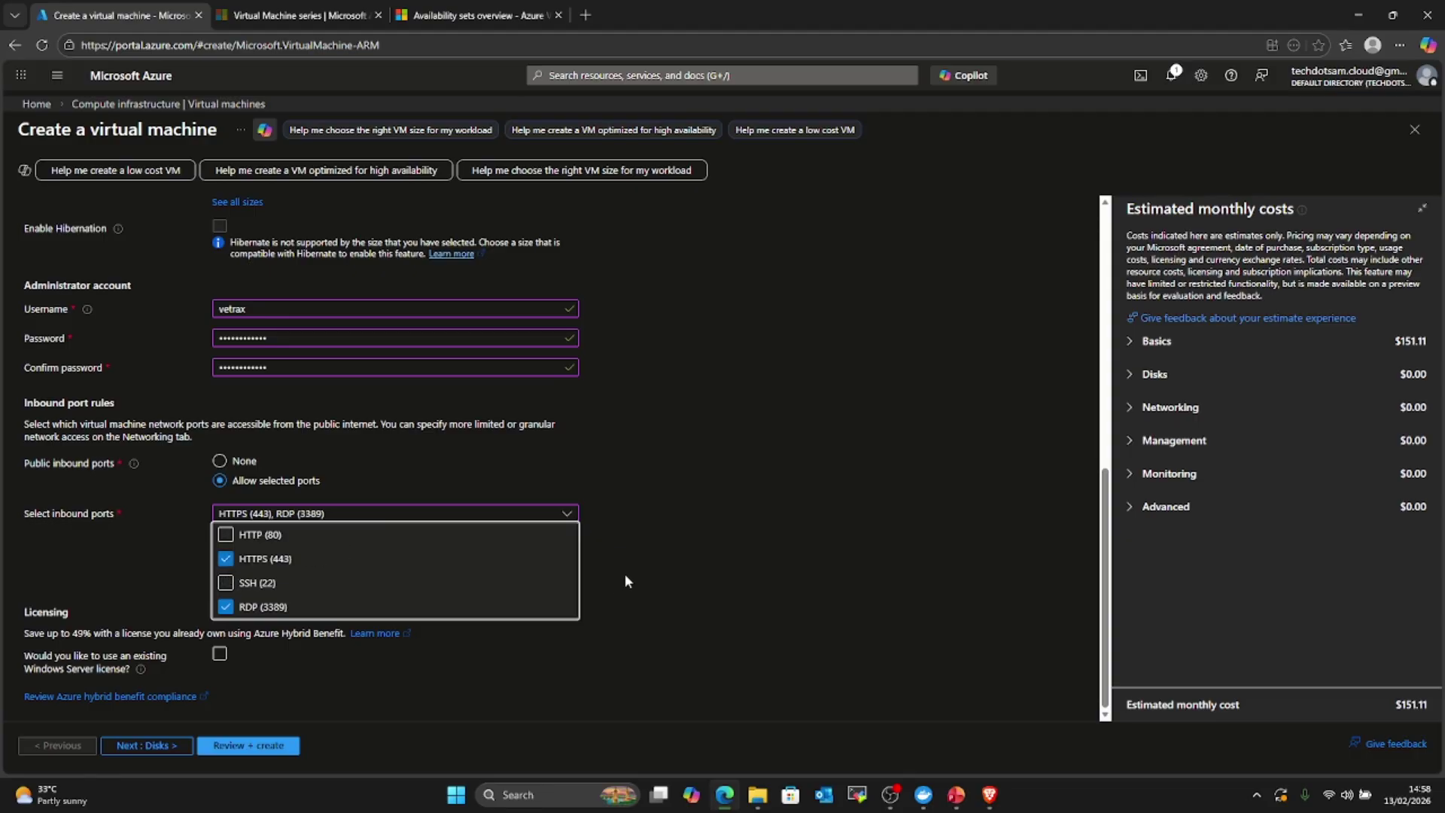
{"action": "left_click", "coordinate": [754, 524]}
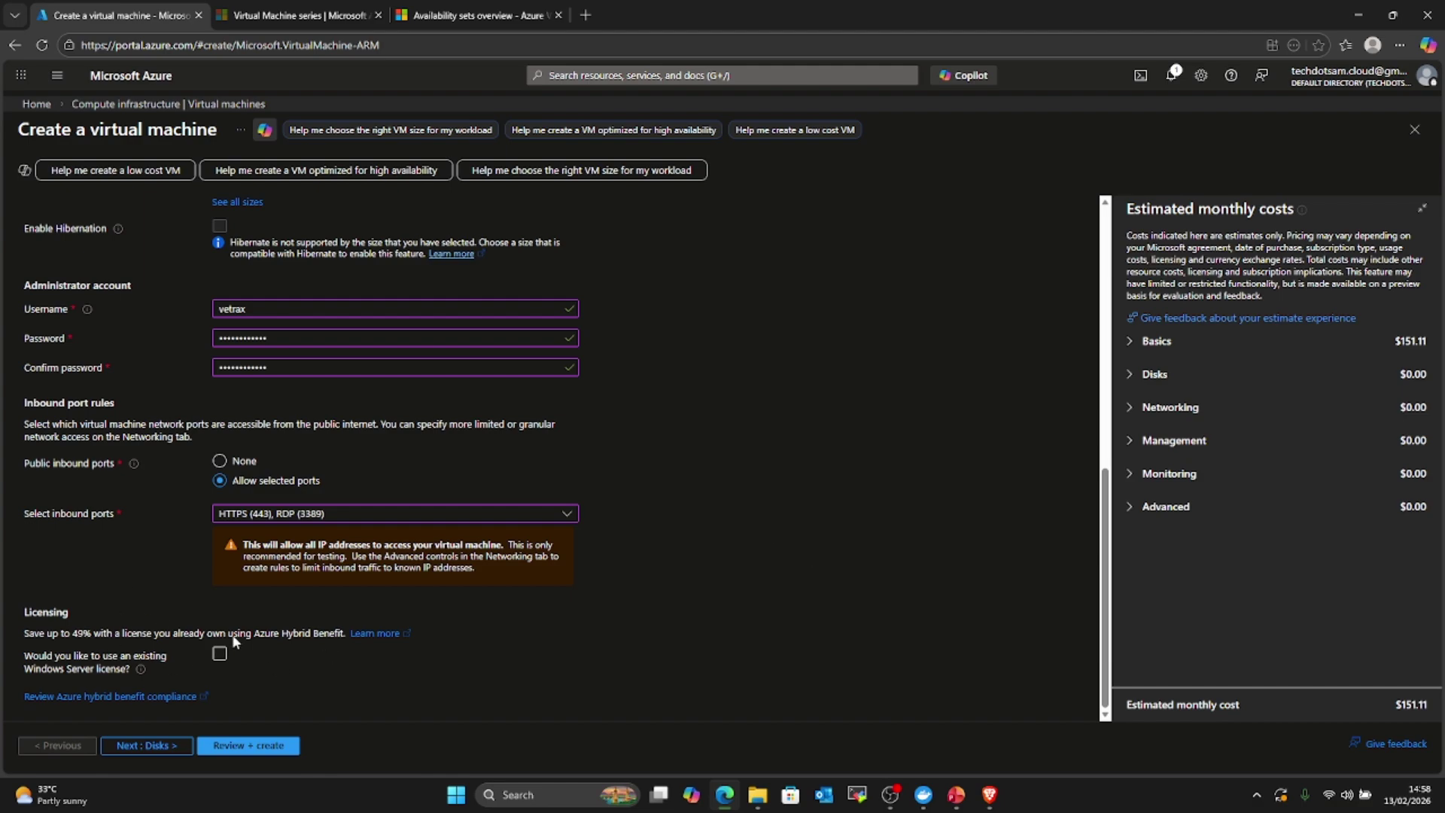
Step: Continue to the disk settings and set the OS disk type to Standard SSD with locally-redundant storage
{"action": "left_click", "coordinate": [147, 745]}
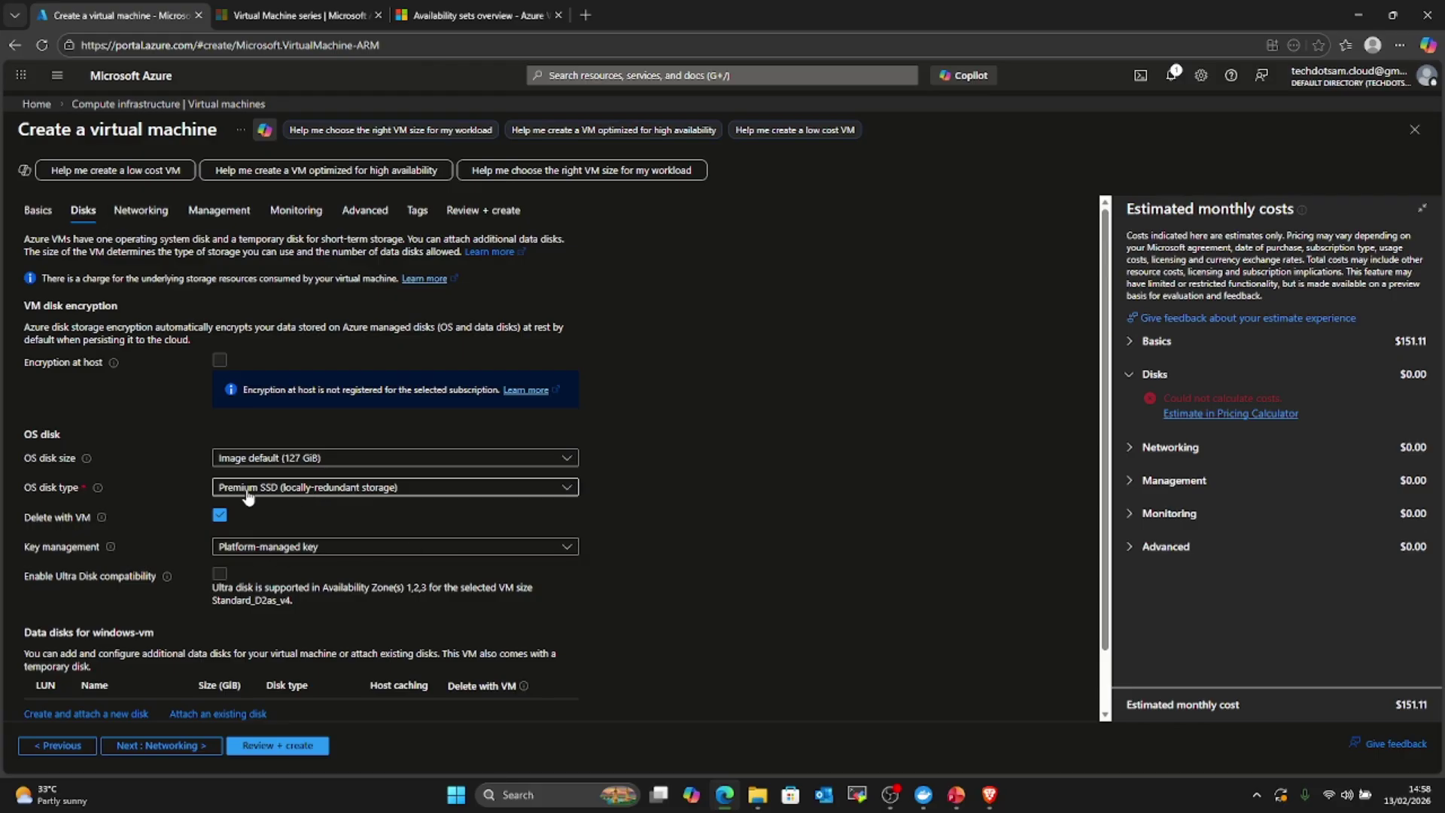
{"action": "left_click", "coordinate": [567, 488]}
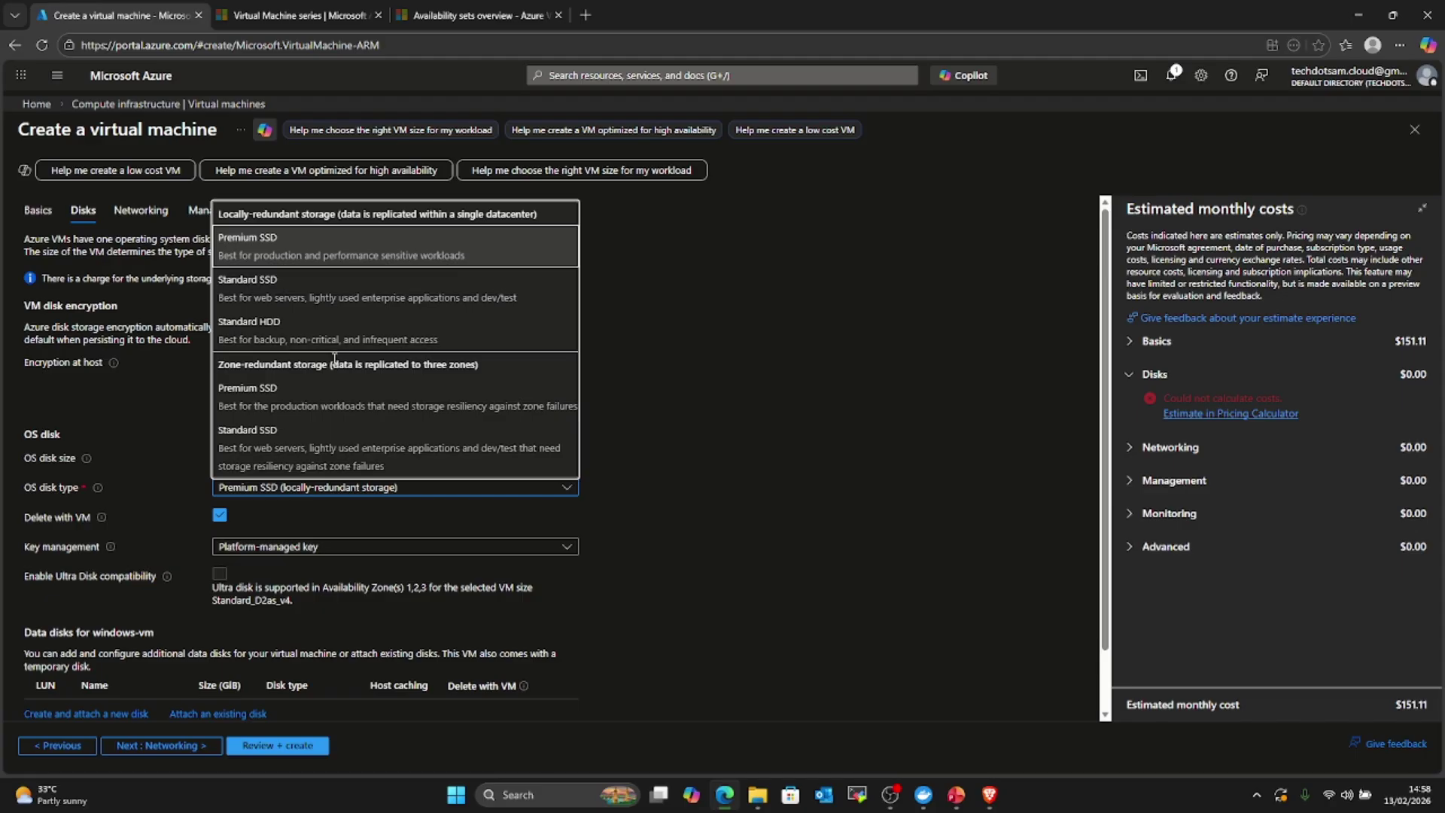
{"action": "left_click", "coordinate": [323, 301]}
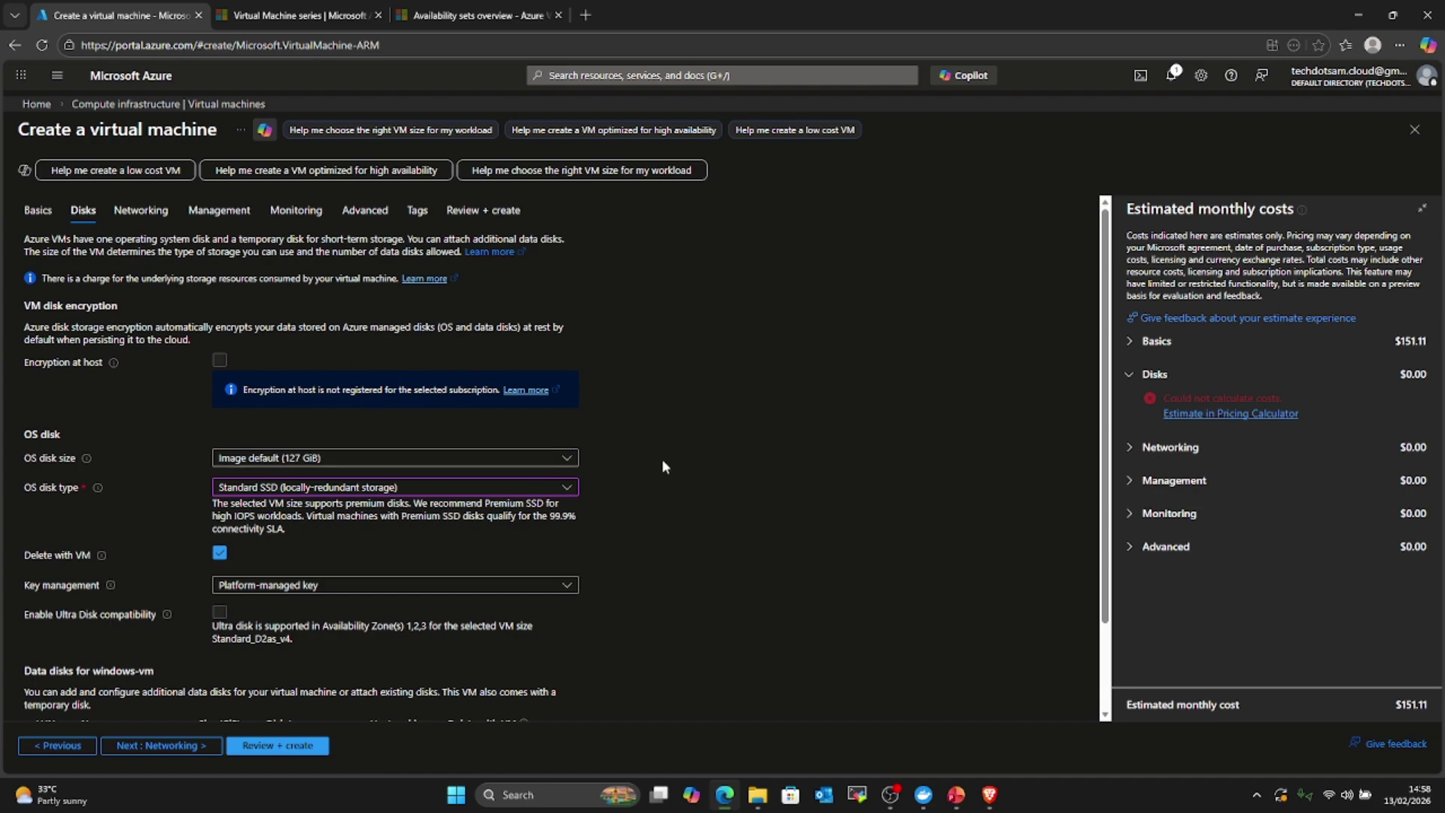
{"action": "scroll", "coordinate": [246, 471], "scroll_direction": "down", "scroll_amount": 2}
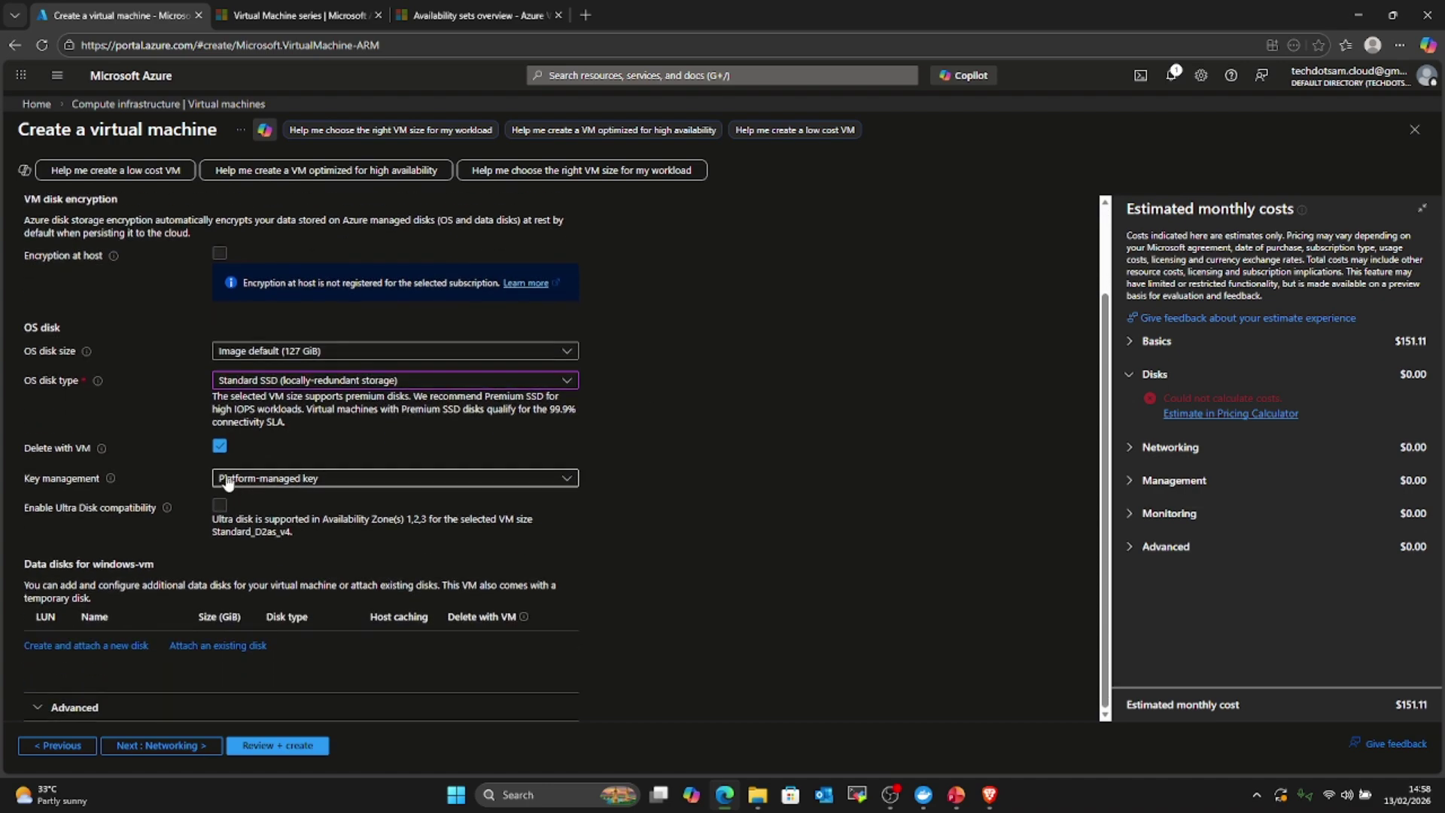
Step: Go through the networking and management settings with their defaults and submit the configuration for final review
{"action": "left_click", "coordinate": [182, 743]}
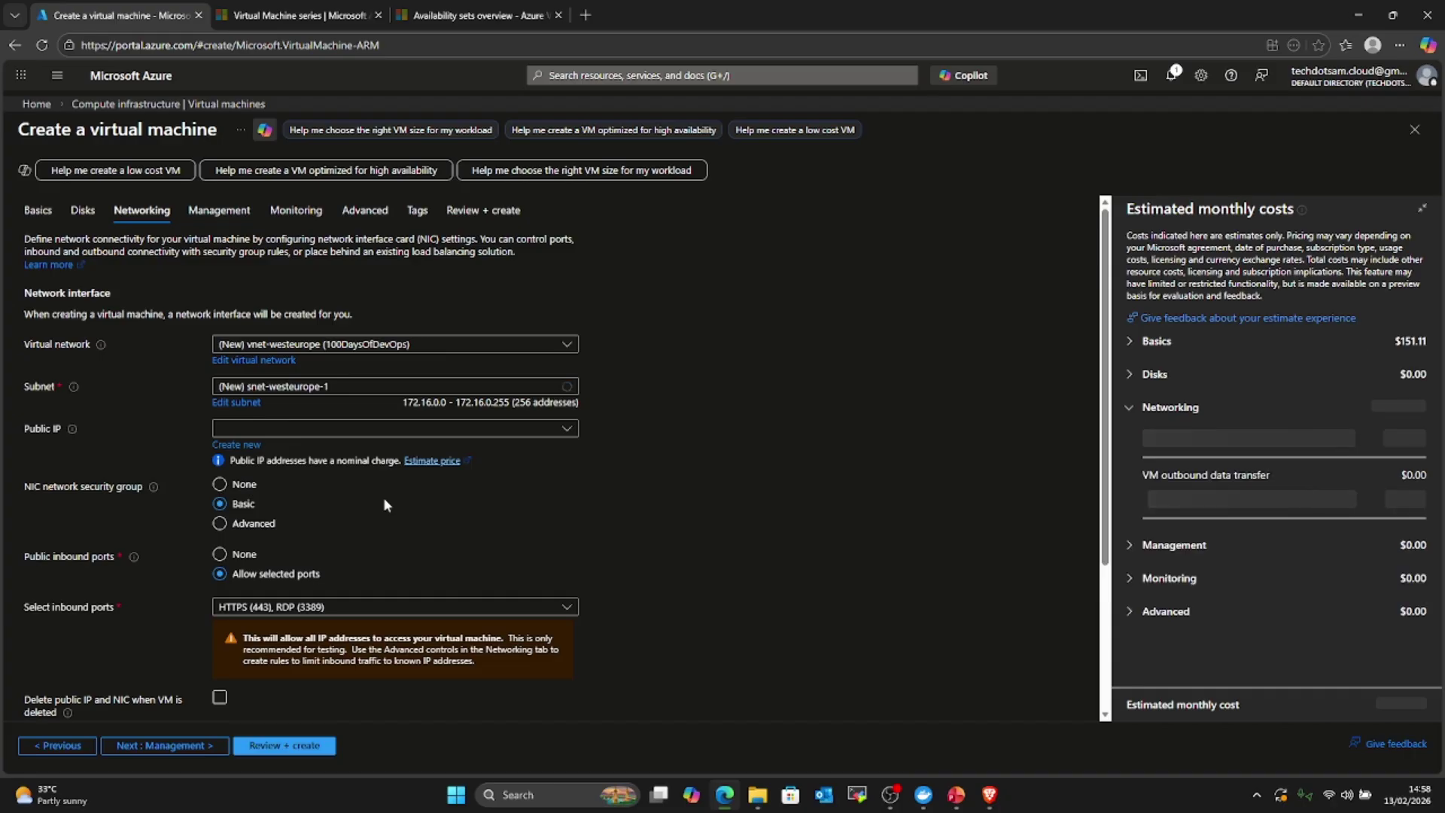
{"action": "left_click", "coordinate": [161, 745]}
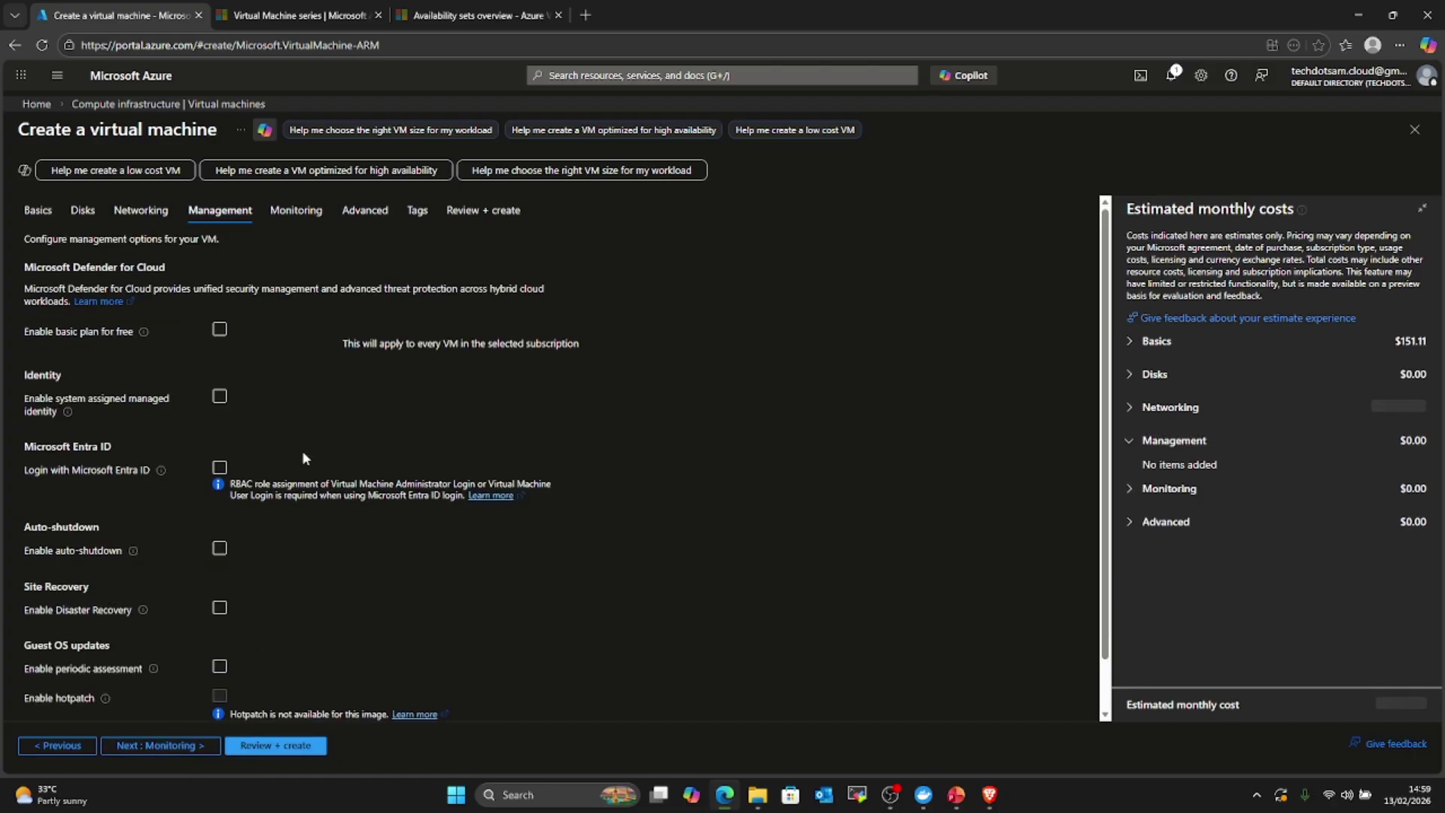
{"action": "scroll", "coordinate": [268, 484], "scroll_direction": "down", "scroll_amount": 2}
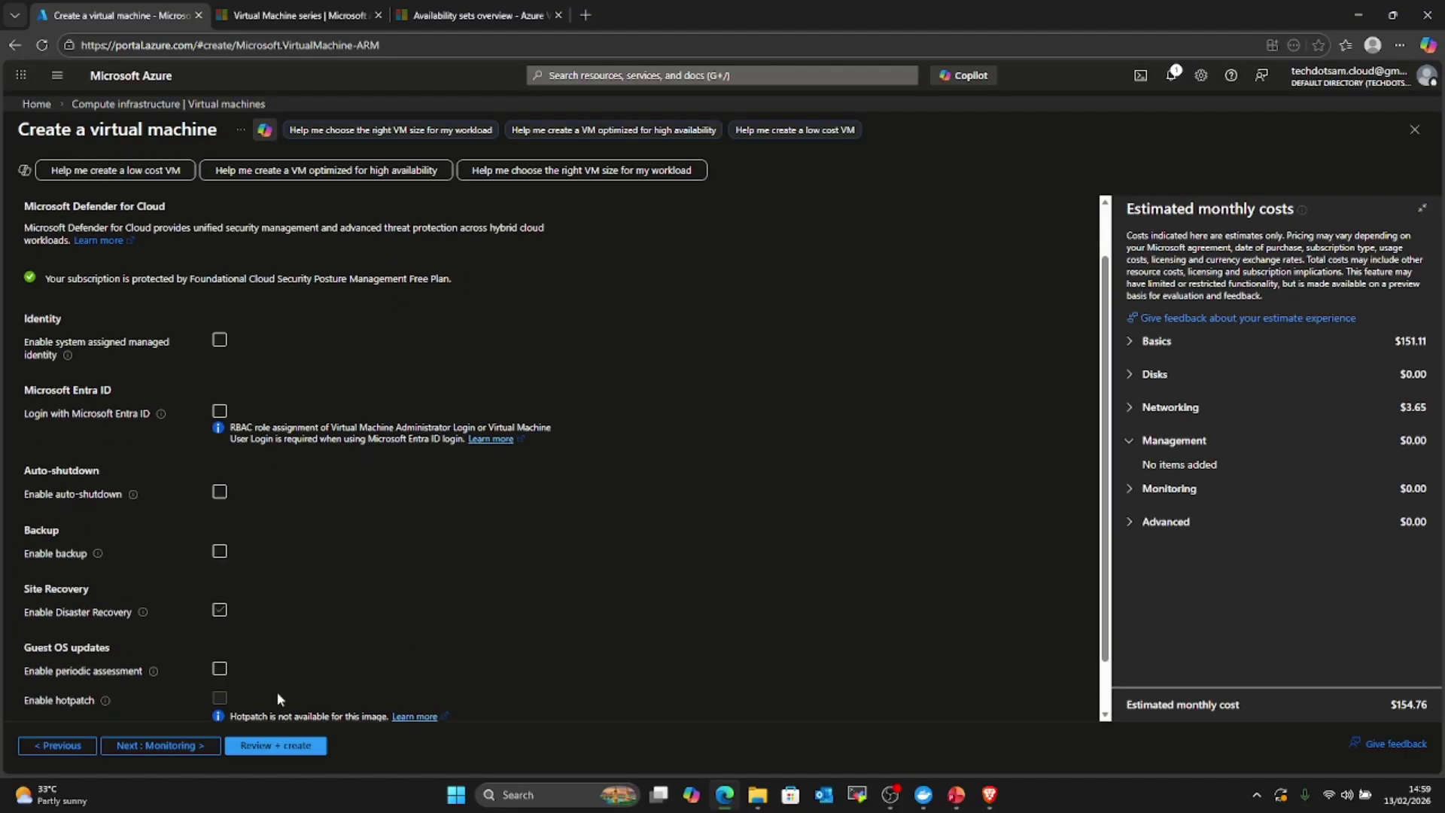
{"action": "left_click", "coordinate": [287, 748]}
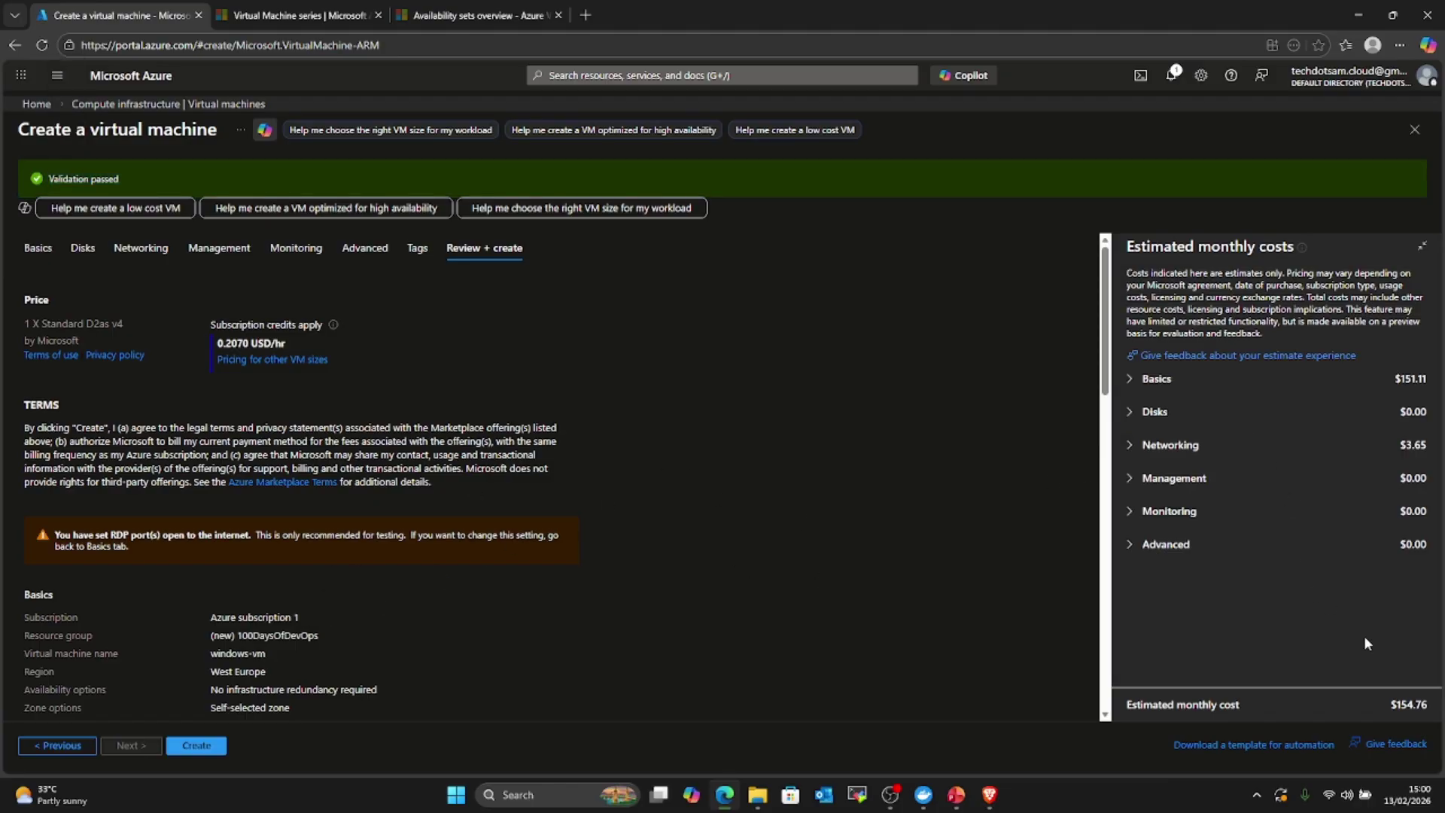
Step: Check the estimated monthly cost and the configuration summary, and create the Windows virtual machine
{"action": "double_click", "coordinate": [1404, 708]}
{"action": "left_click", "coordinate": [701, 595]}
{"action": "scroll", "coordinate": [253, 535], "scroll_direction": "down", "scroll_amount": 15}
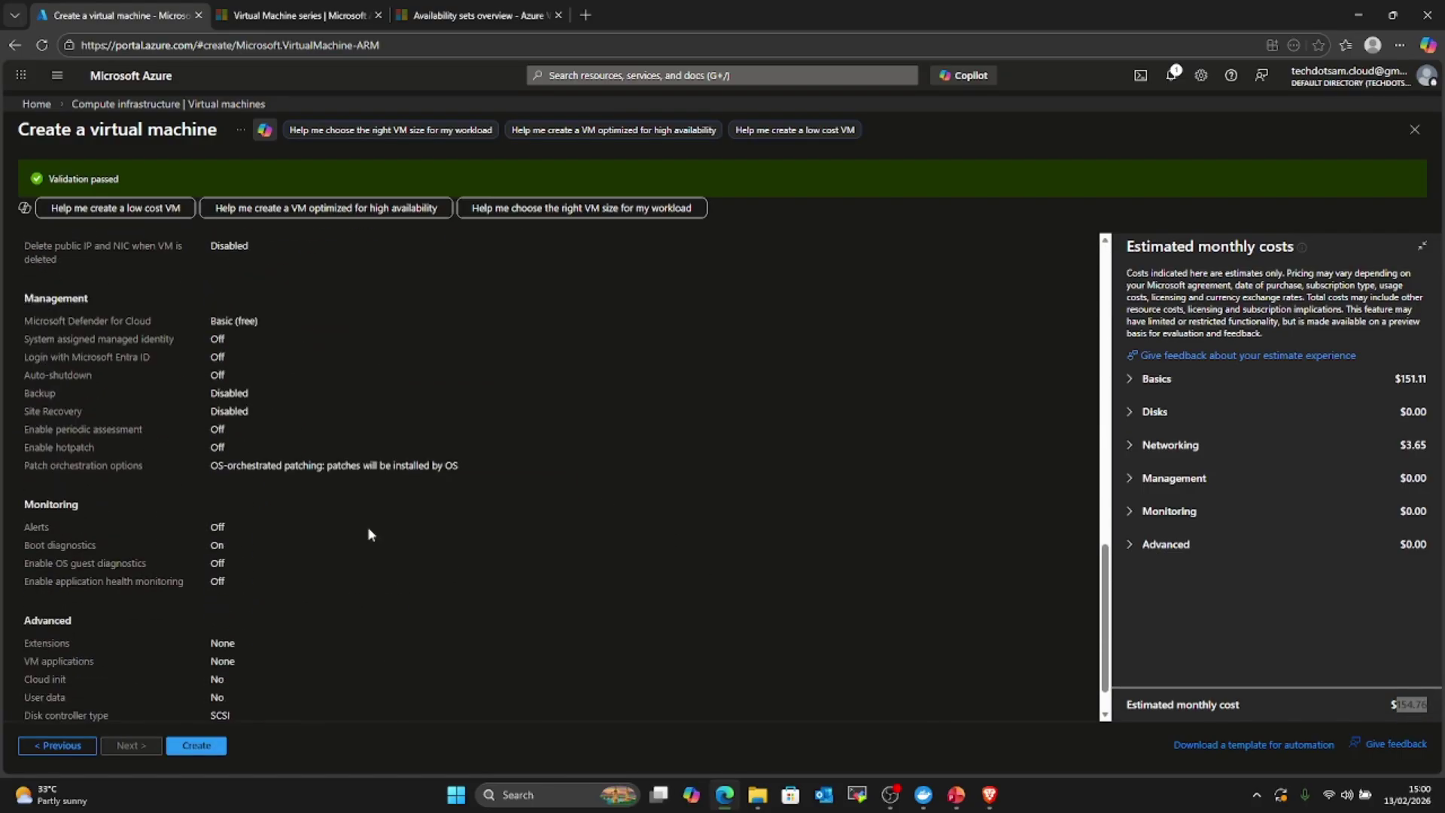
{"action": "left_click", "coordinate": [198, 745]}
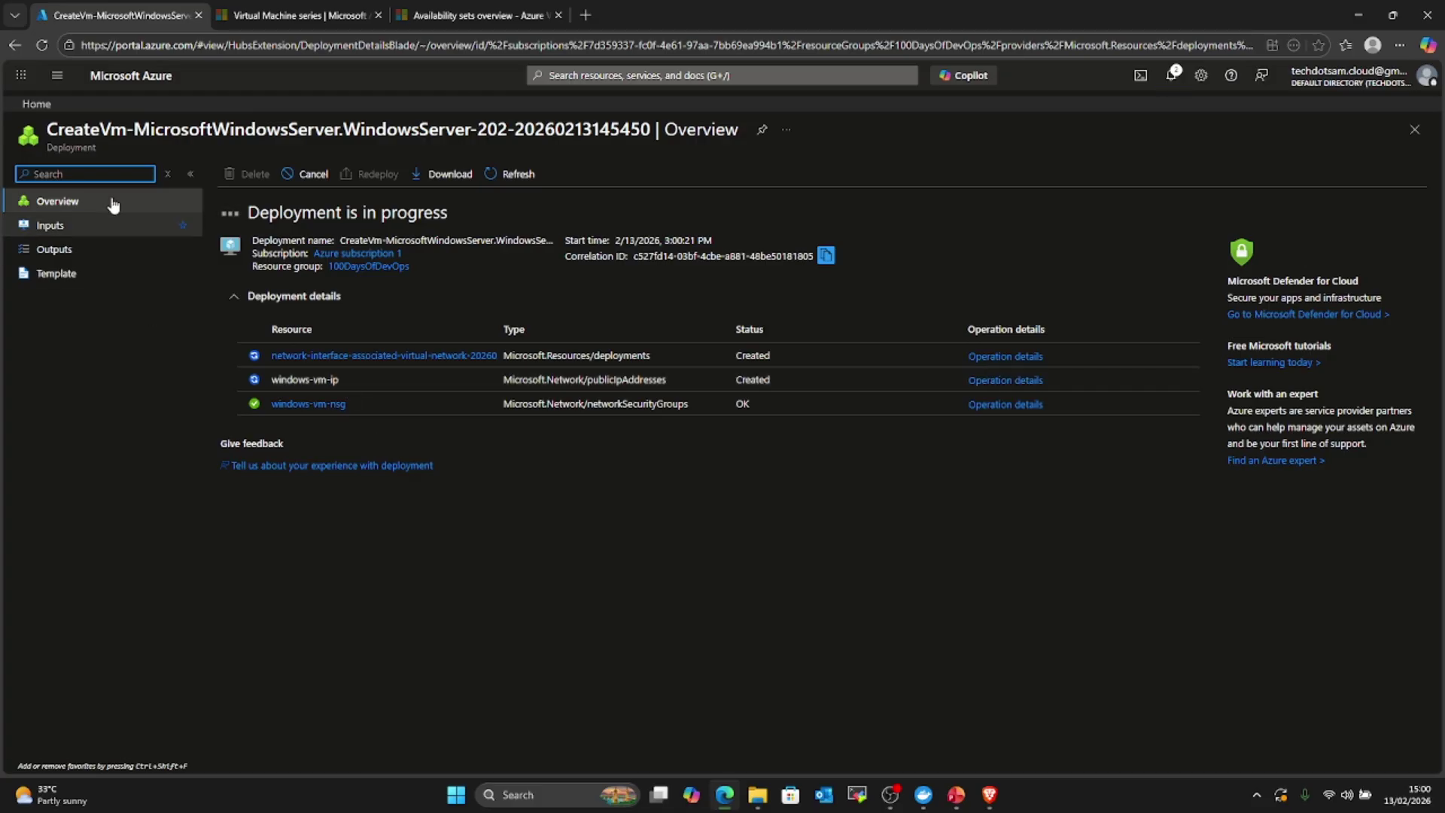
Step: Start creating another virtual machine from the Azure home page and assign it to the existing 100DaysOfDevOps resource group
{"action": "left_click", "coordinate": [136, 85]}
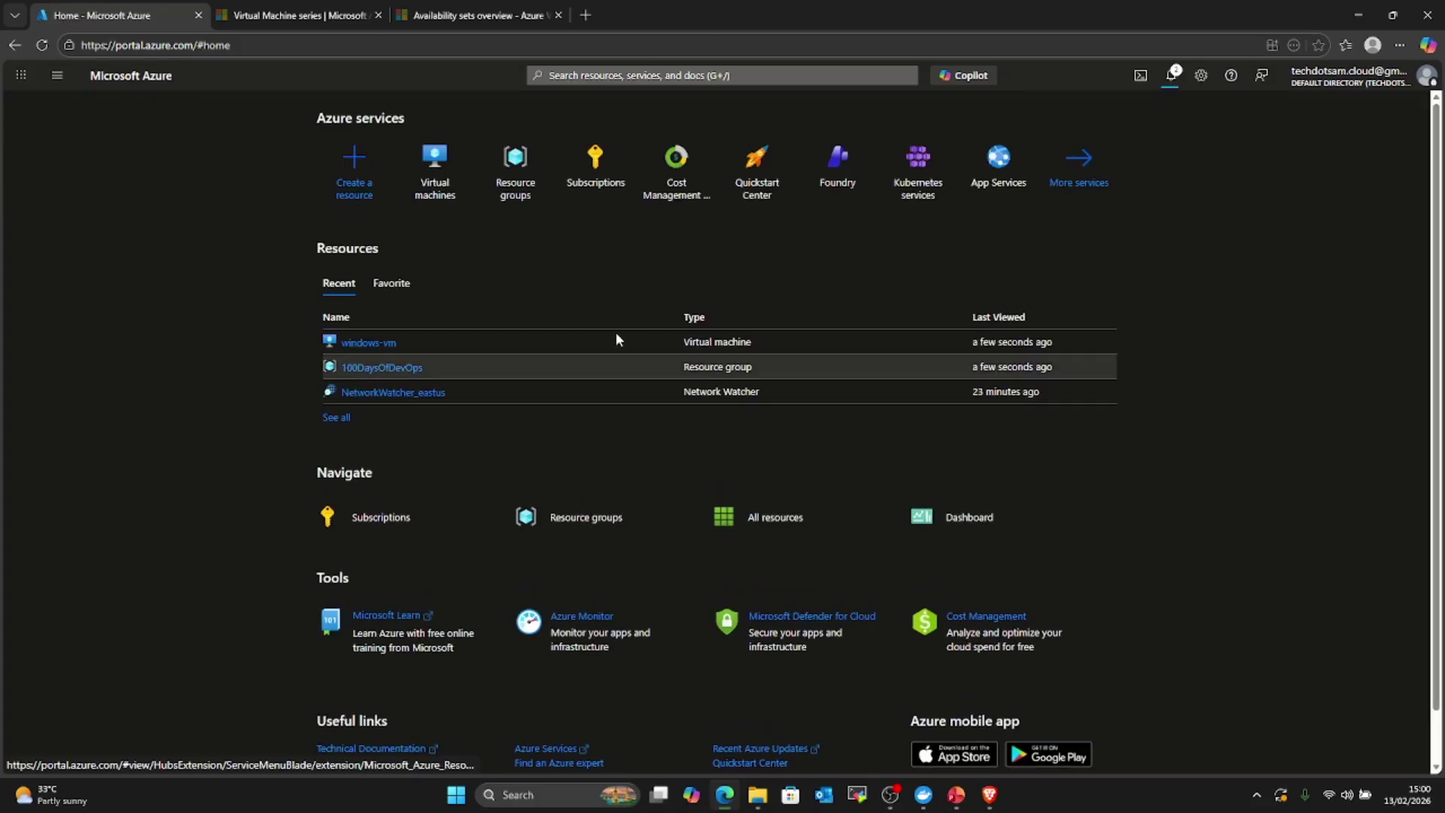
{"action": "left_click", "coordinate": [438, 177]}
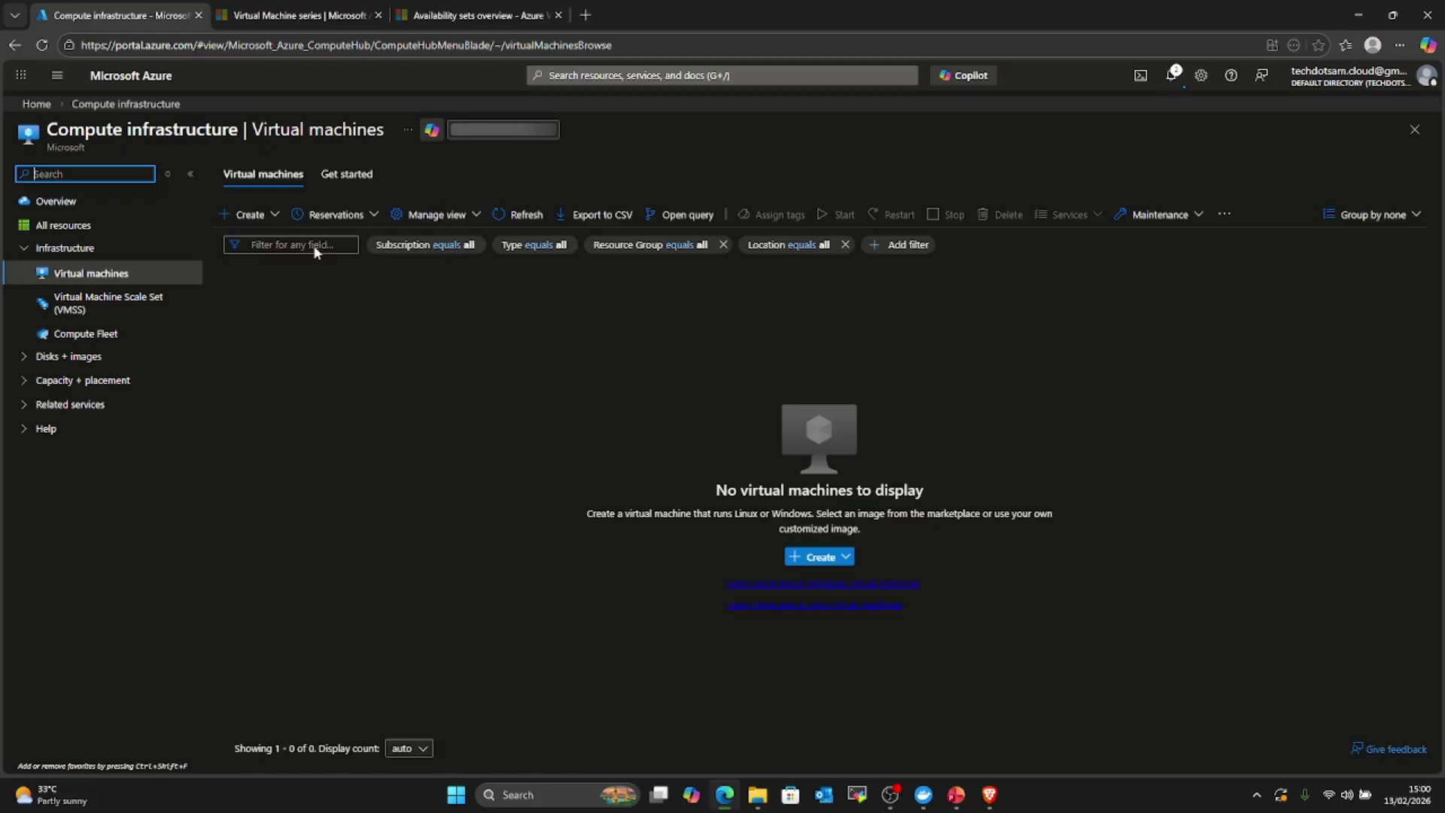
{"action": "left_click", "coordinate": [263, 217]}
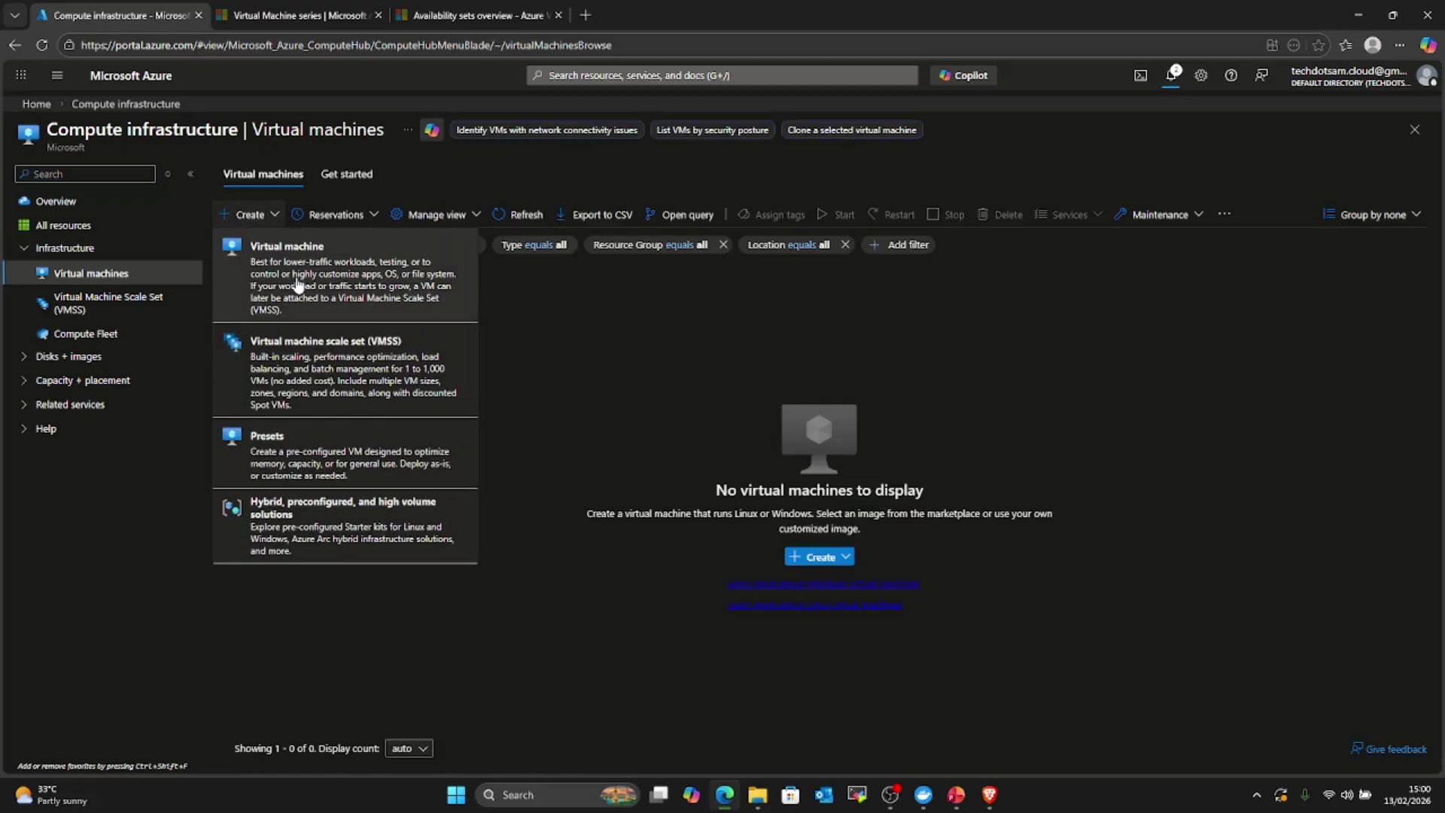
{"action": "left_click", "coordinate": [298, 285]}
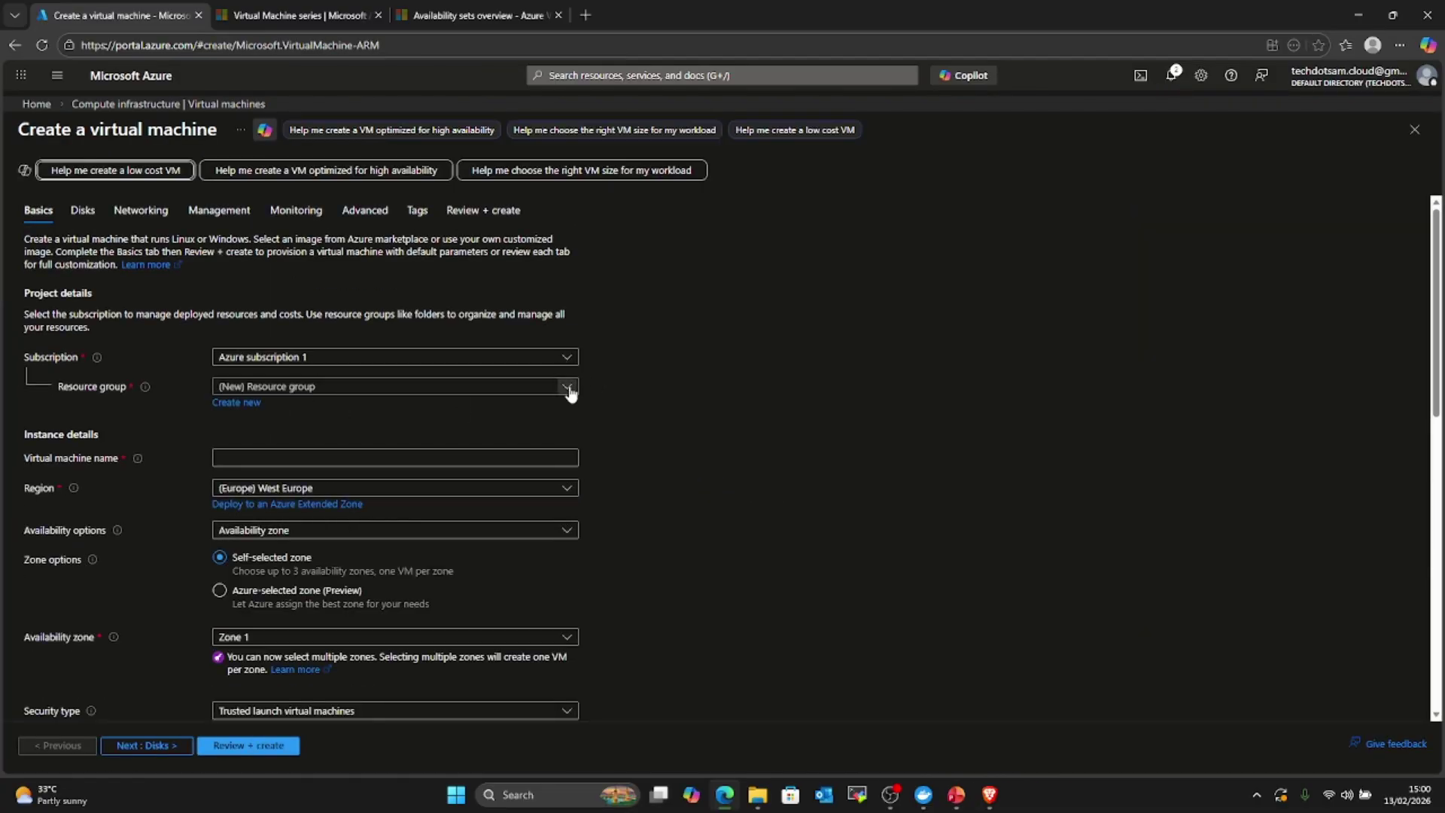
{"action": "left_click", "coordinate": [567, 386]}
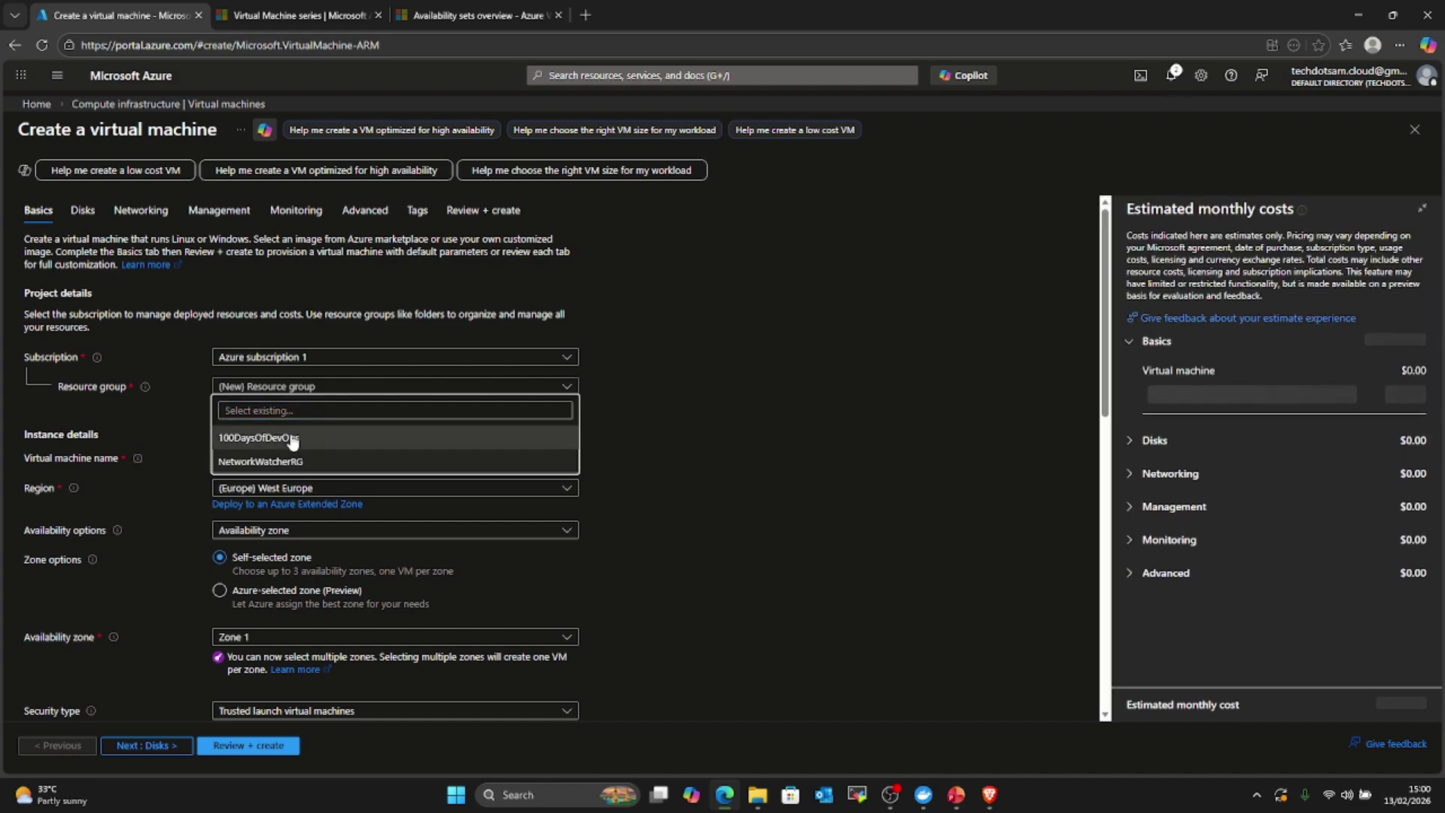
{"action": "left_click", "coordinate": [293, 438]}
Step: Name the new virtual machine my-ubuntu-vm
{"action": "left_click", "coordinate": [354, 461]}
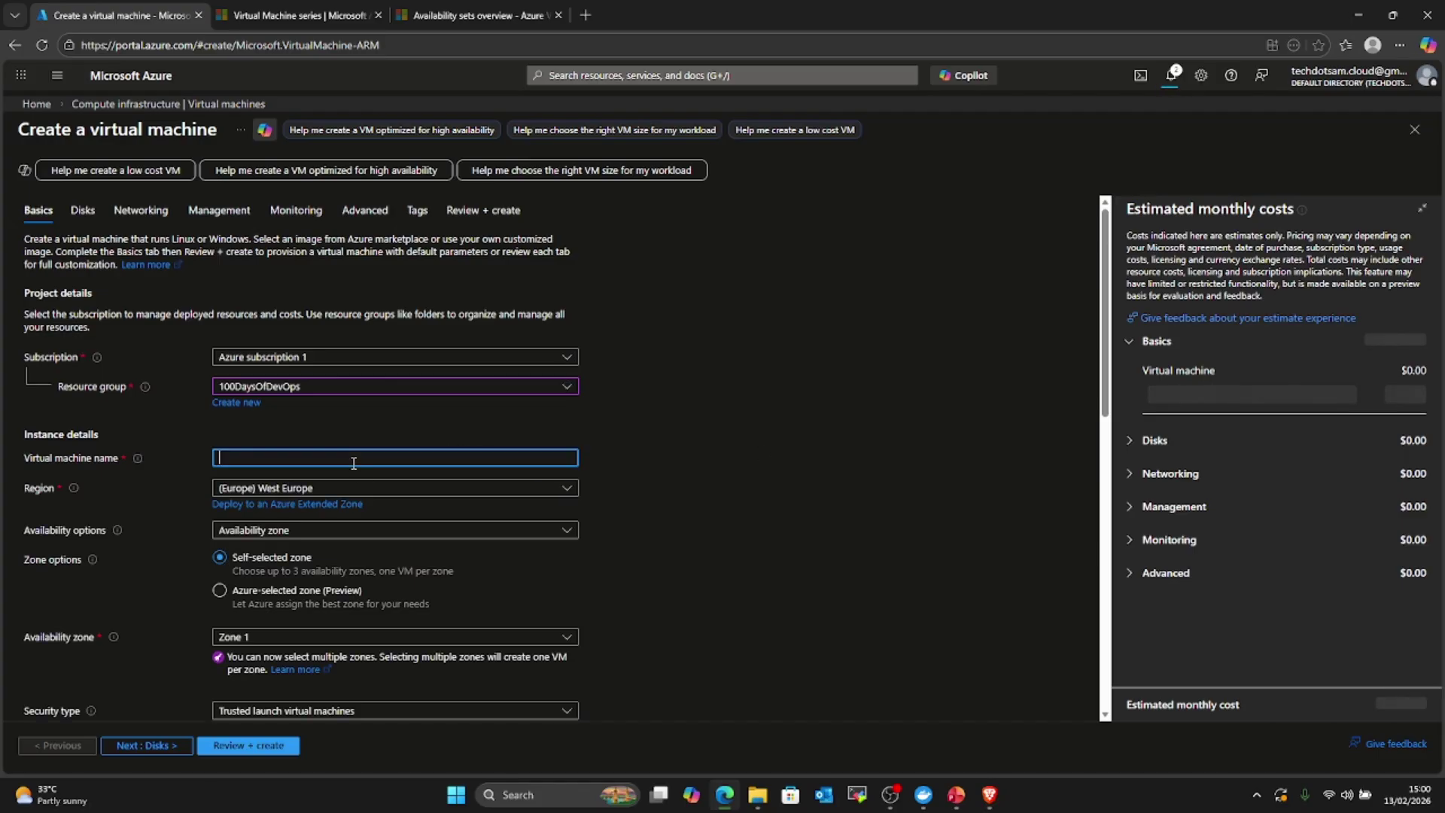
{"action": "type", "text": "u"}
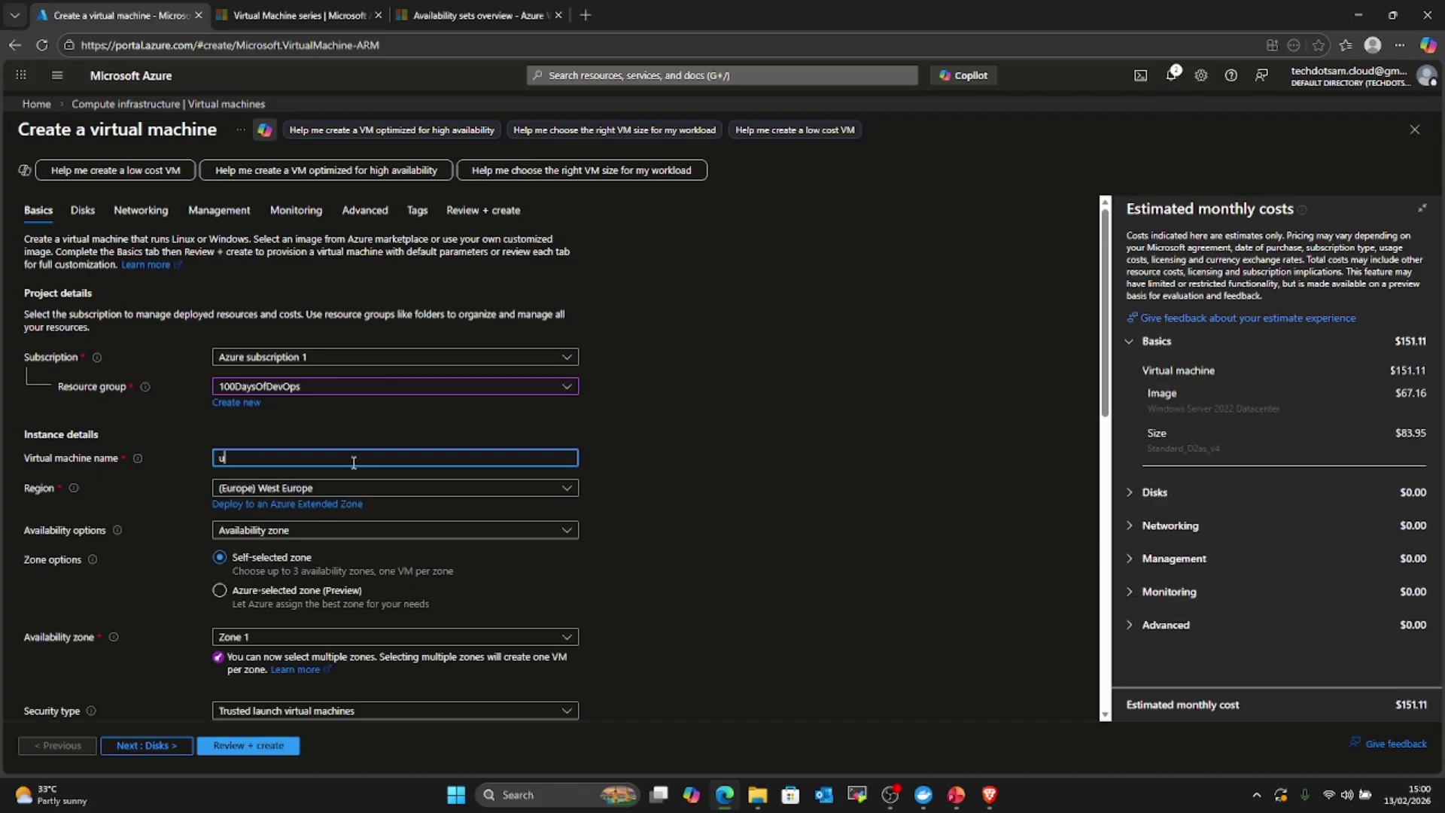
{"action": "key", "text": "BackSpace"}
{"action": "type", "text": "my_u"}
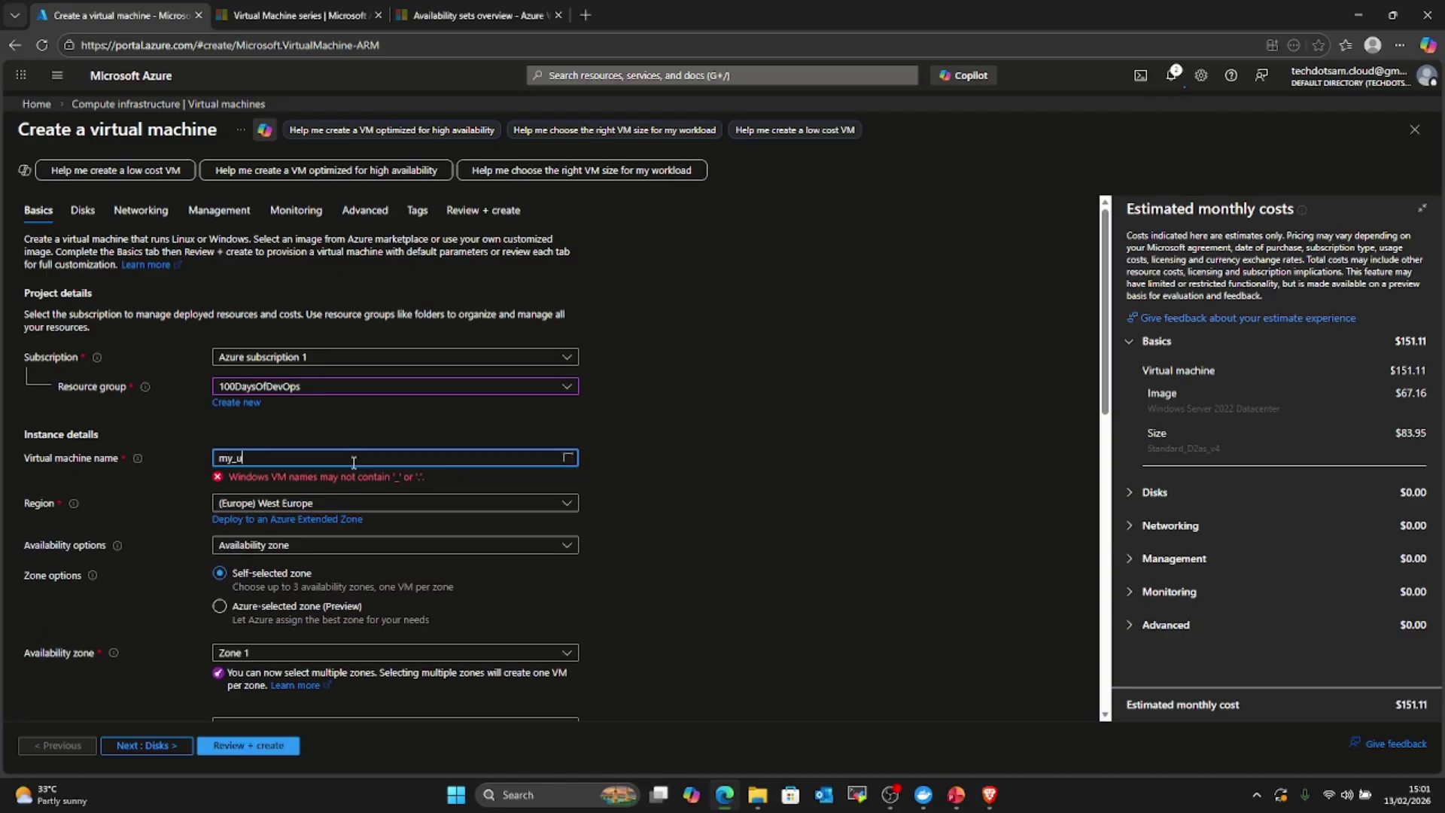
{"action": "key", "text": "BackSpace"}
{"action": "key", "text": "BackSpace"}
{"action": "type", "text": "-"}
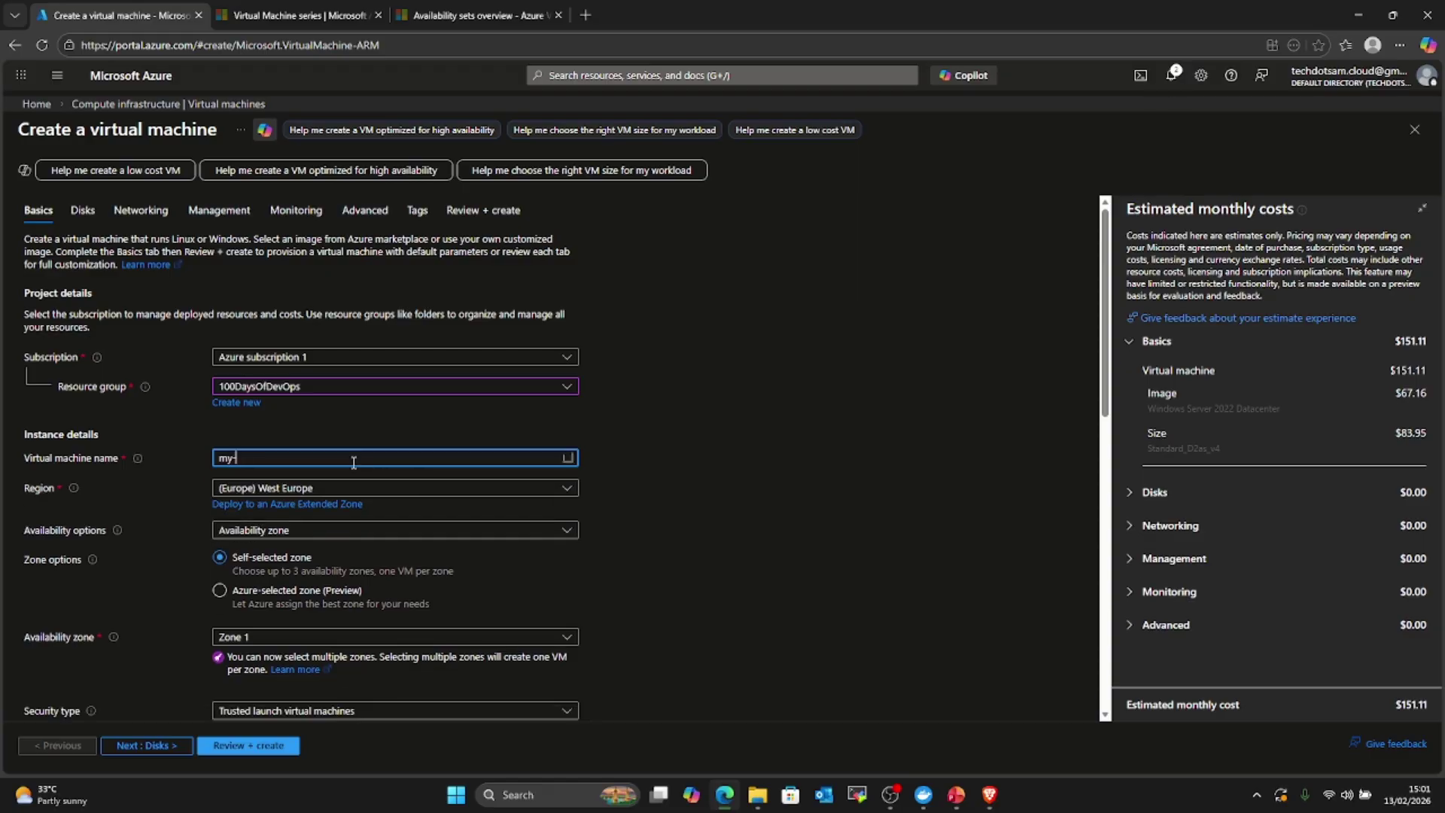
{"action": "type", "text": "ubuntu-"}
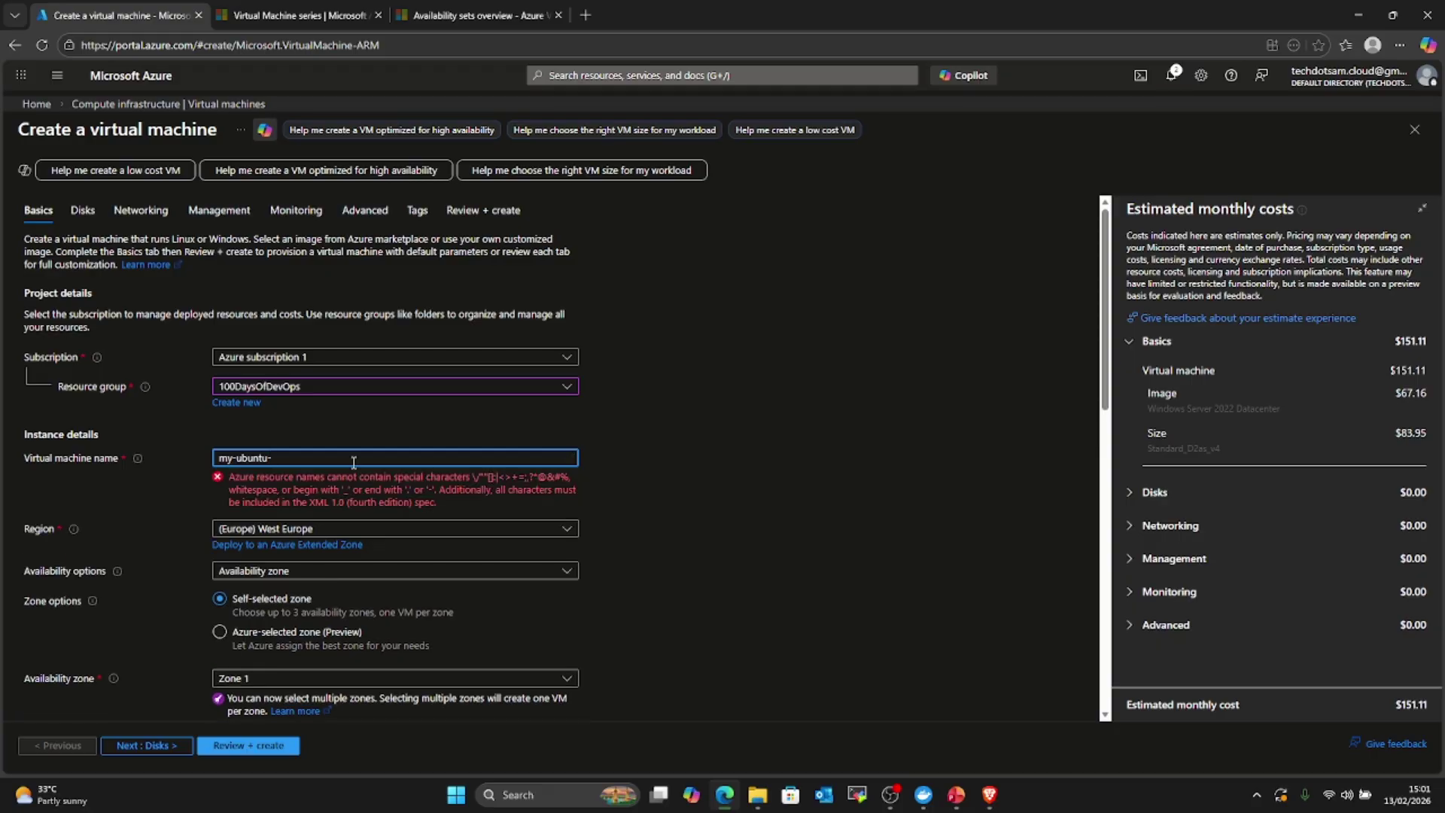
{"action": "type", "text": "vm"}
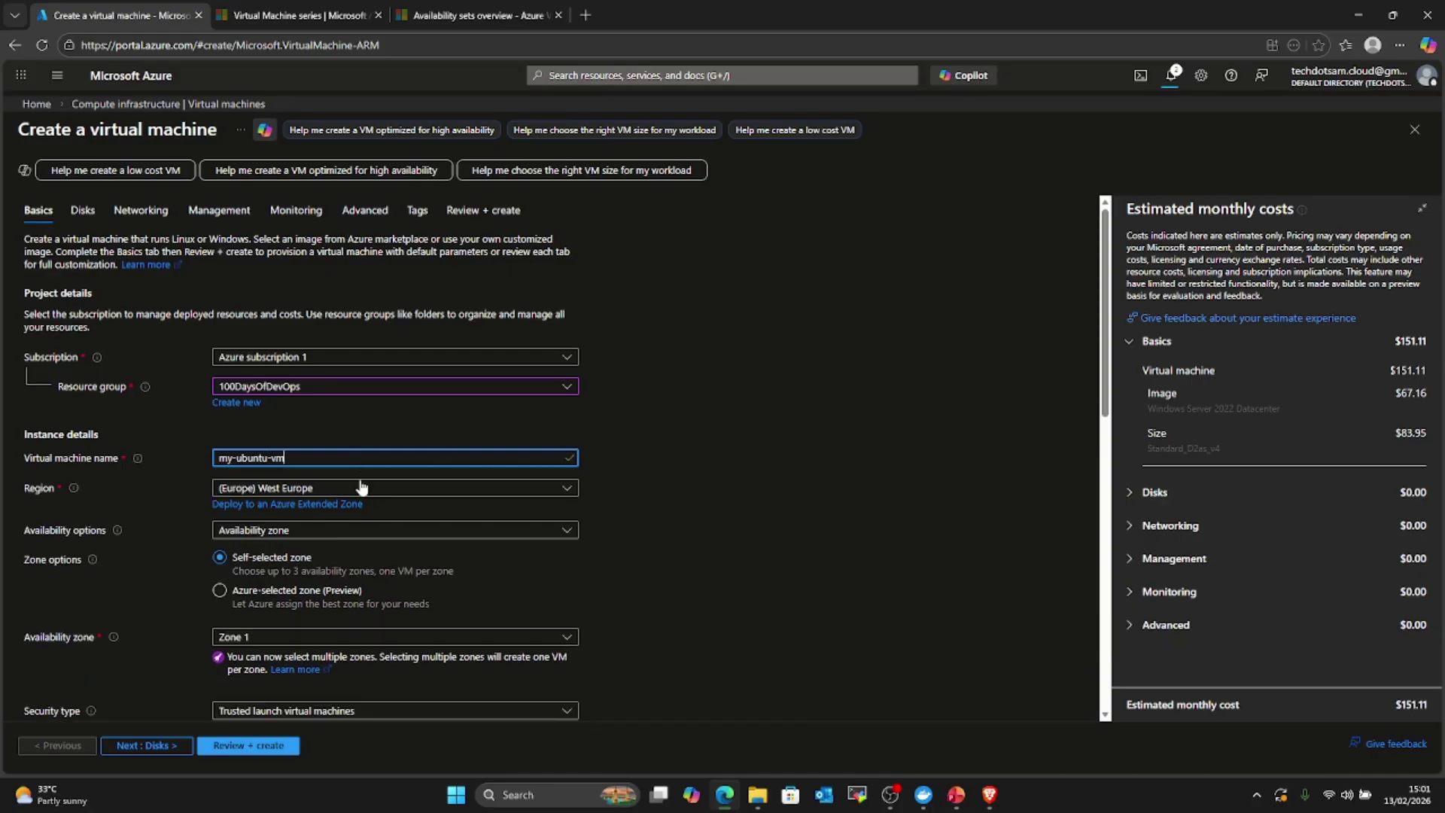
Step: Set the availability to no infrastructure redundancy required and choose the Ubuntu Server 24.04 LTS - x64 Gen2 image
{"action": "scroll", "coordinate": [451, 511], "scroll_direction": "down", "scroll_amount": 2}
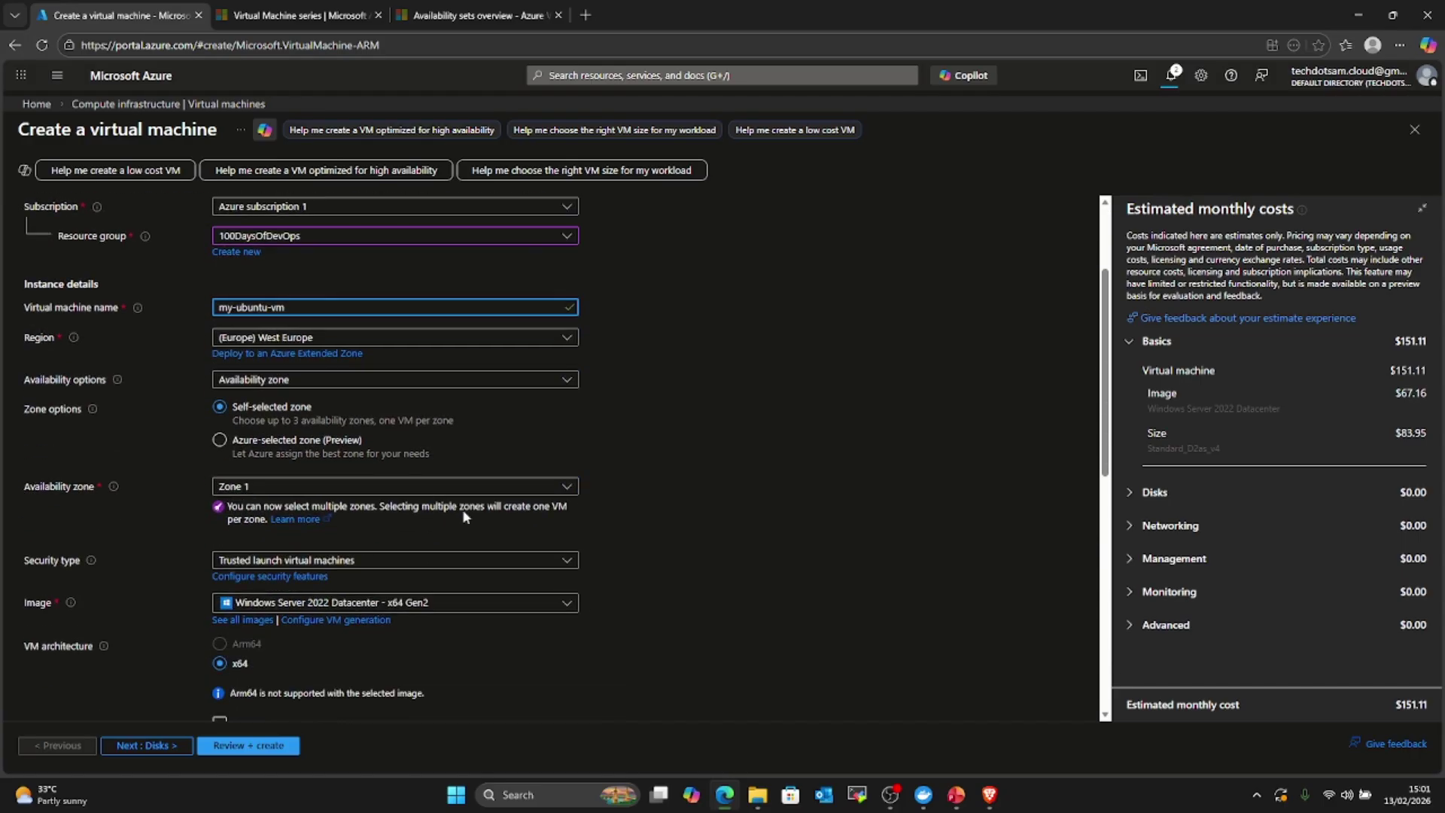
{"action": "left_click", "coordinate": [568, 381]}
{"action": "left_click", "coordinate": [301, 399]}
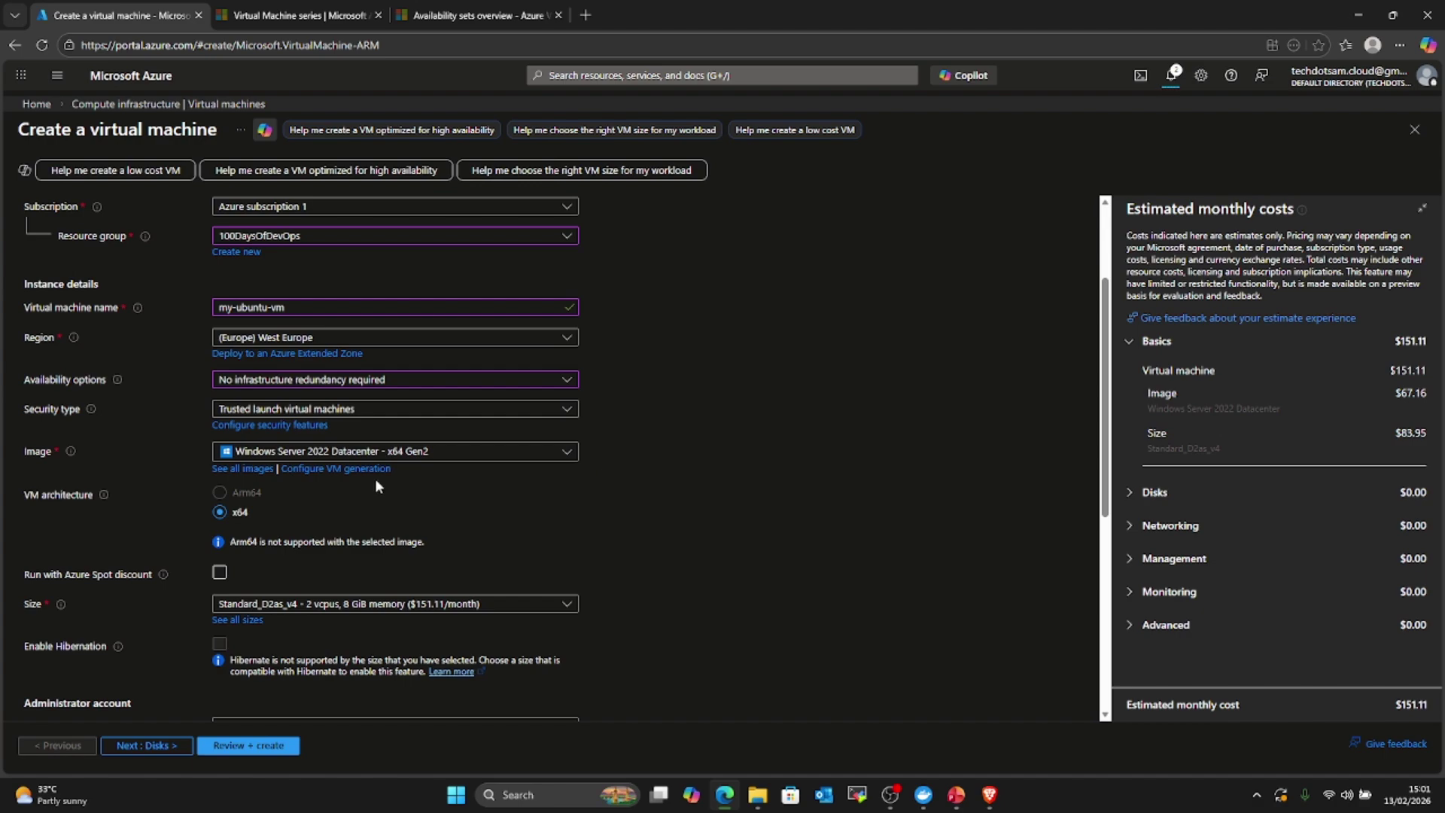
{"action": "left_click", "coordinate": [567, 451]}
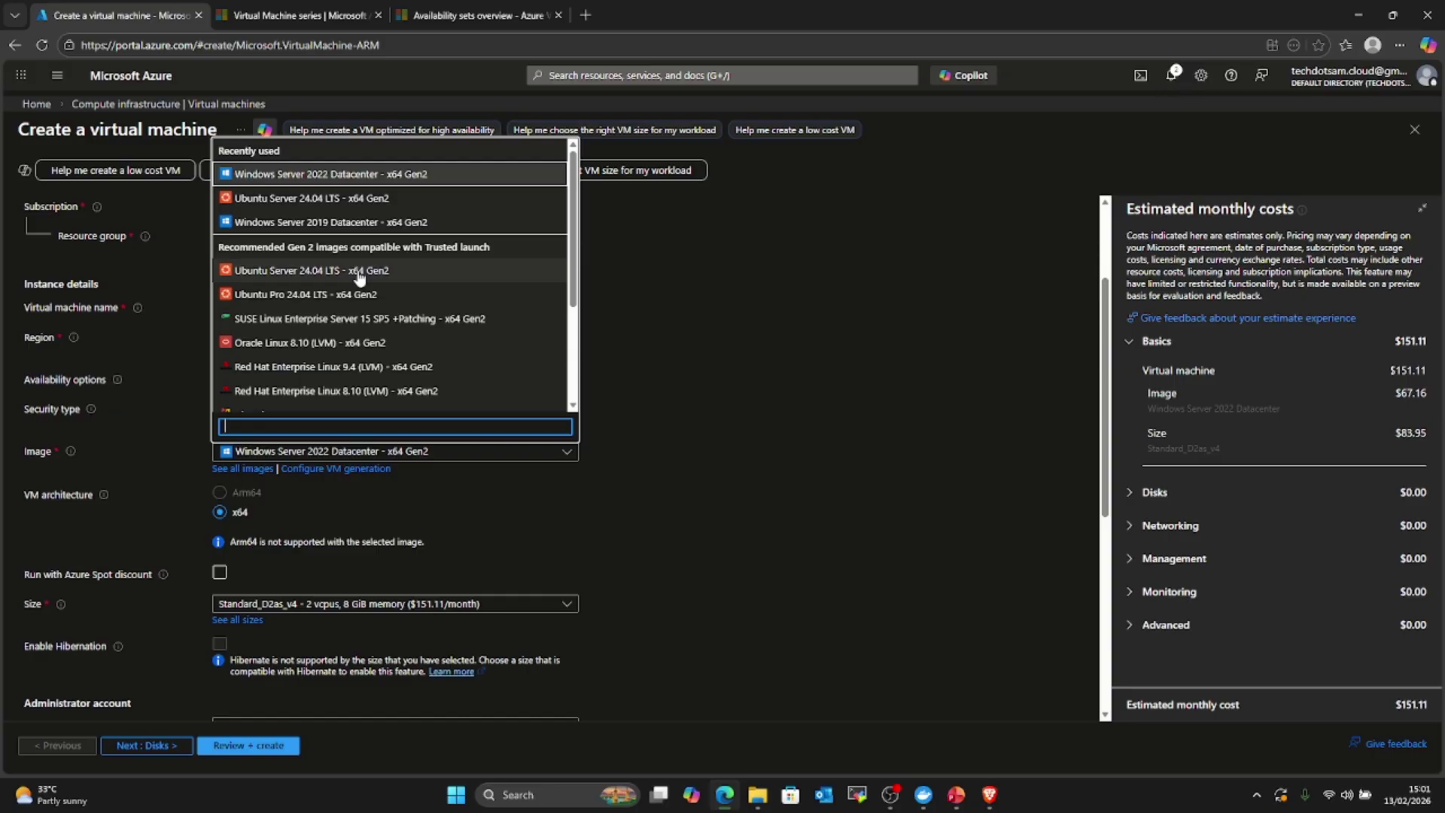
{"action": "left_click", "coordinate": [360, 277]}
Step: Open the full list of VM sizes and look through the available series and their monthly costs
{"action": "scroll", "coordinate": [698, 440], "scroll_direction": "down", "scroll_amount": 3}
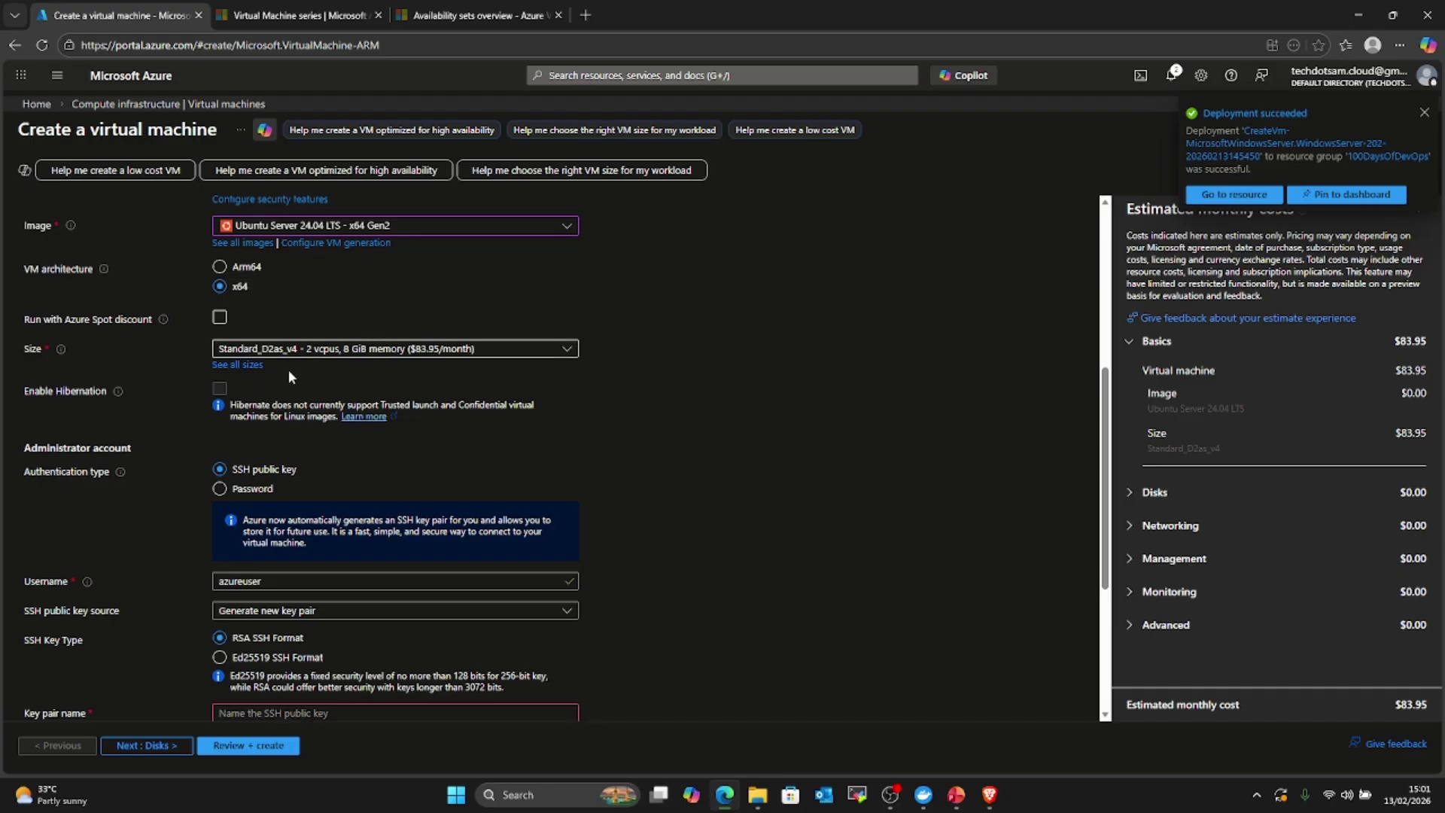
{"action": "left_click", "coordinate": [239, 366]}
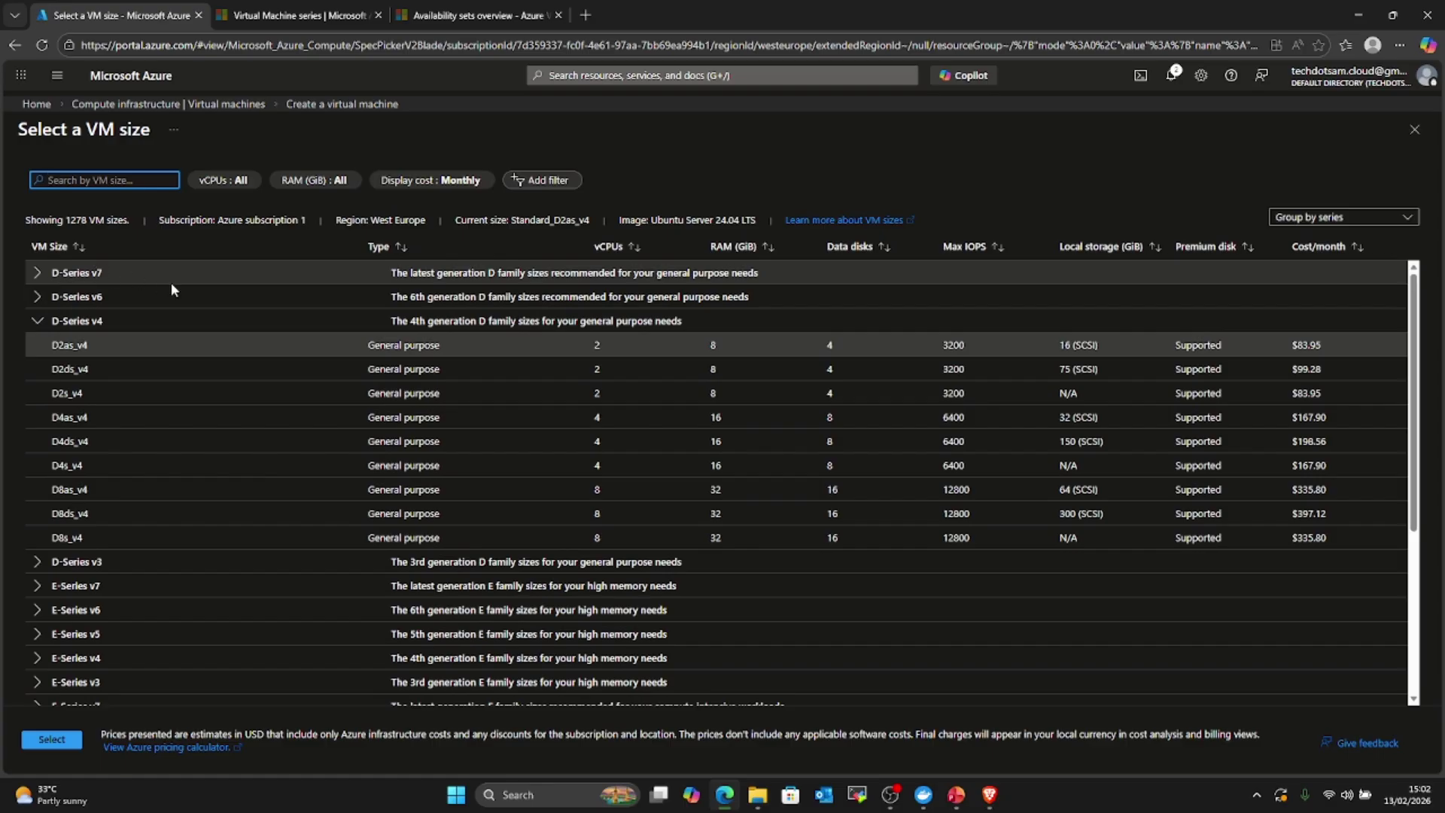
{"action": "scroll", "coordinate": [77, 431], "scroll_direction": "down", "scroll_amount": 3}
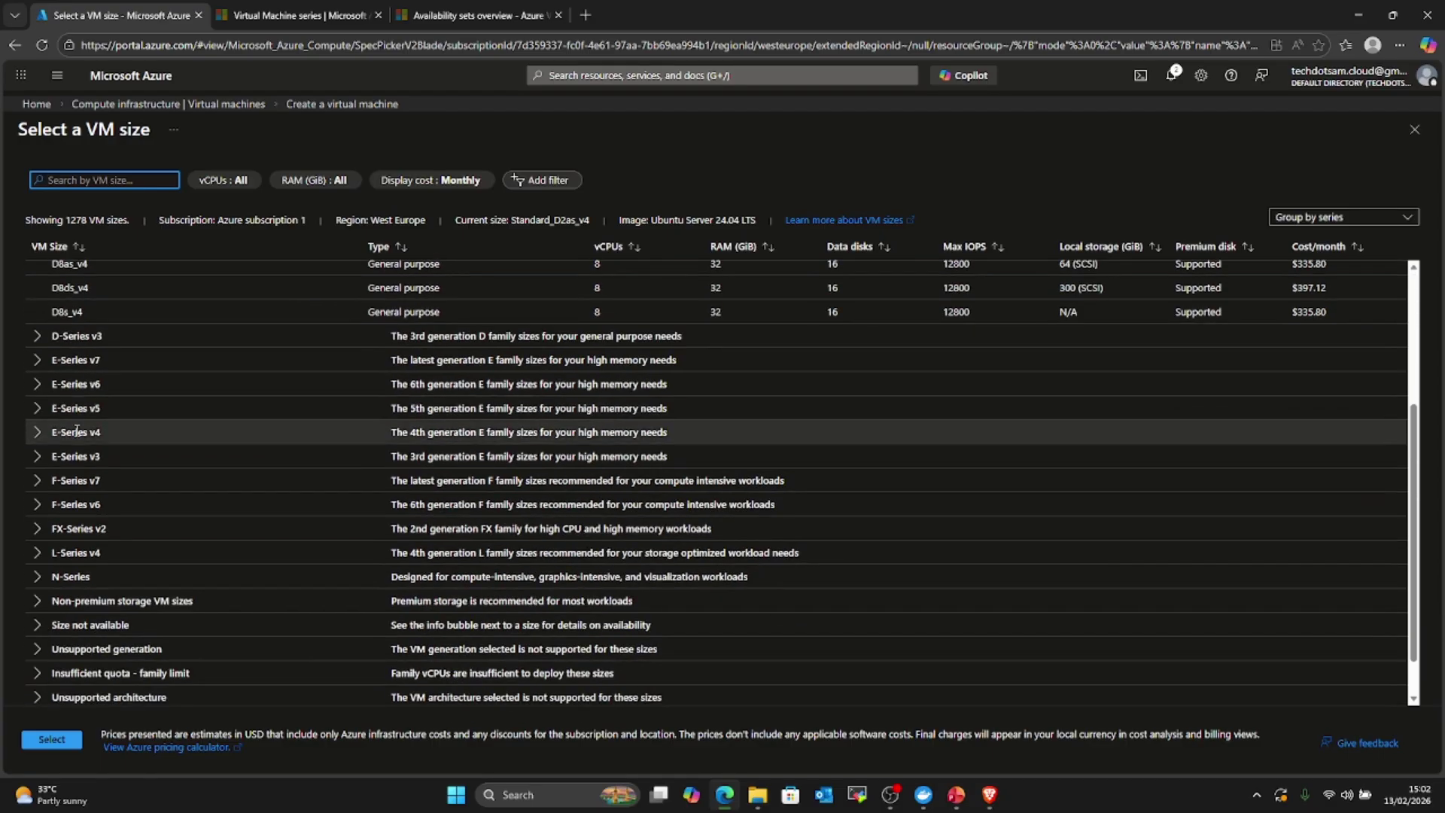
{"action": "scroll", "coordinate": [70, 474], "scroll_direction": "down", "scroll_amount": 1}
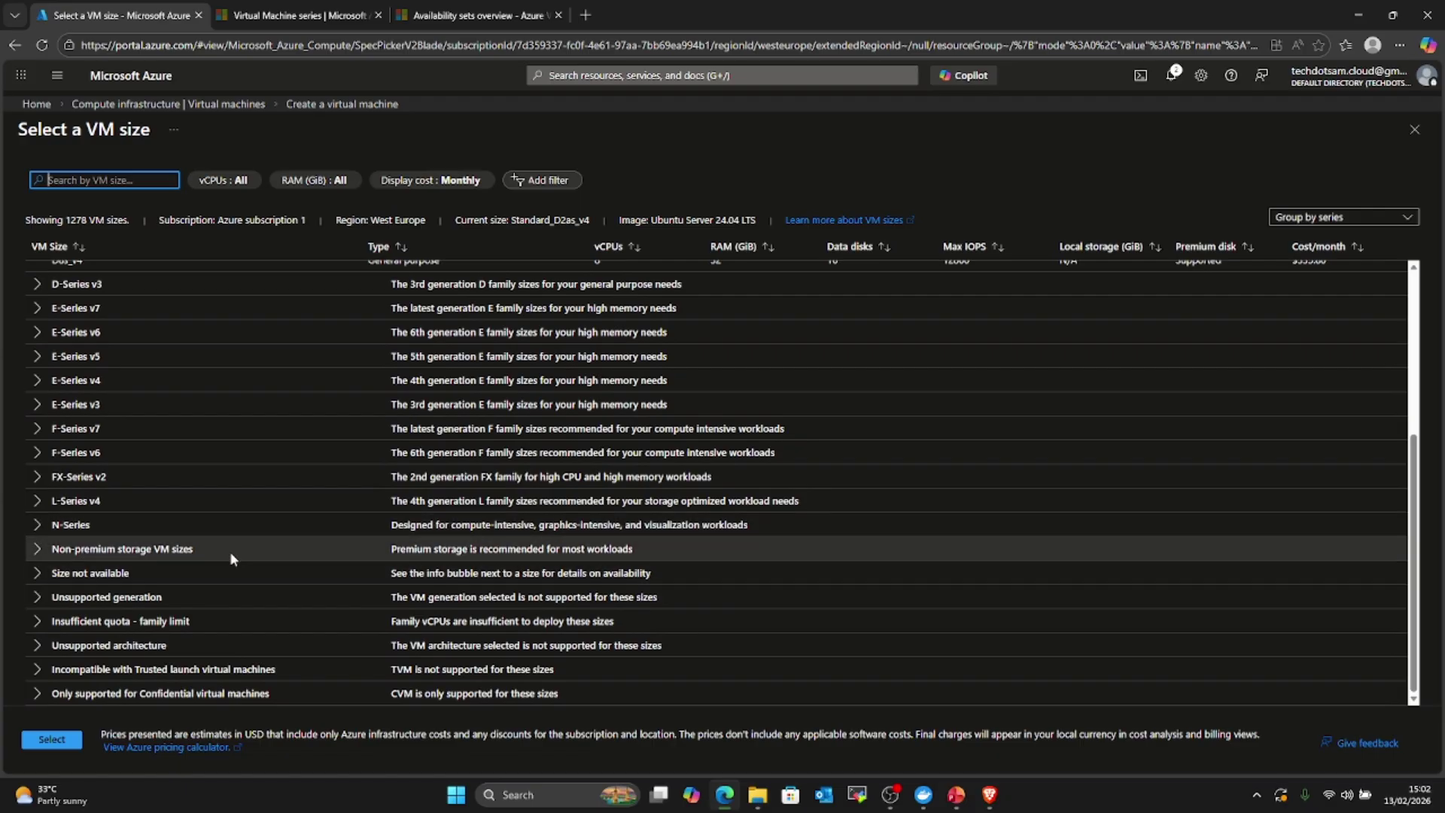
{"action": "scroll", "coordinate": [200, 548], "scroll_direction": "up", "scroll_amount": 4}
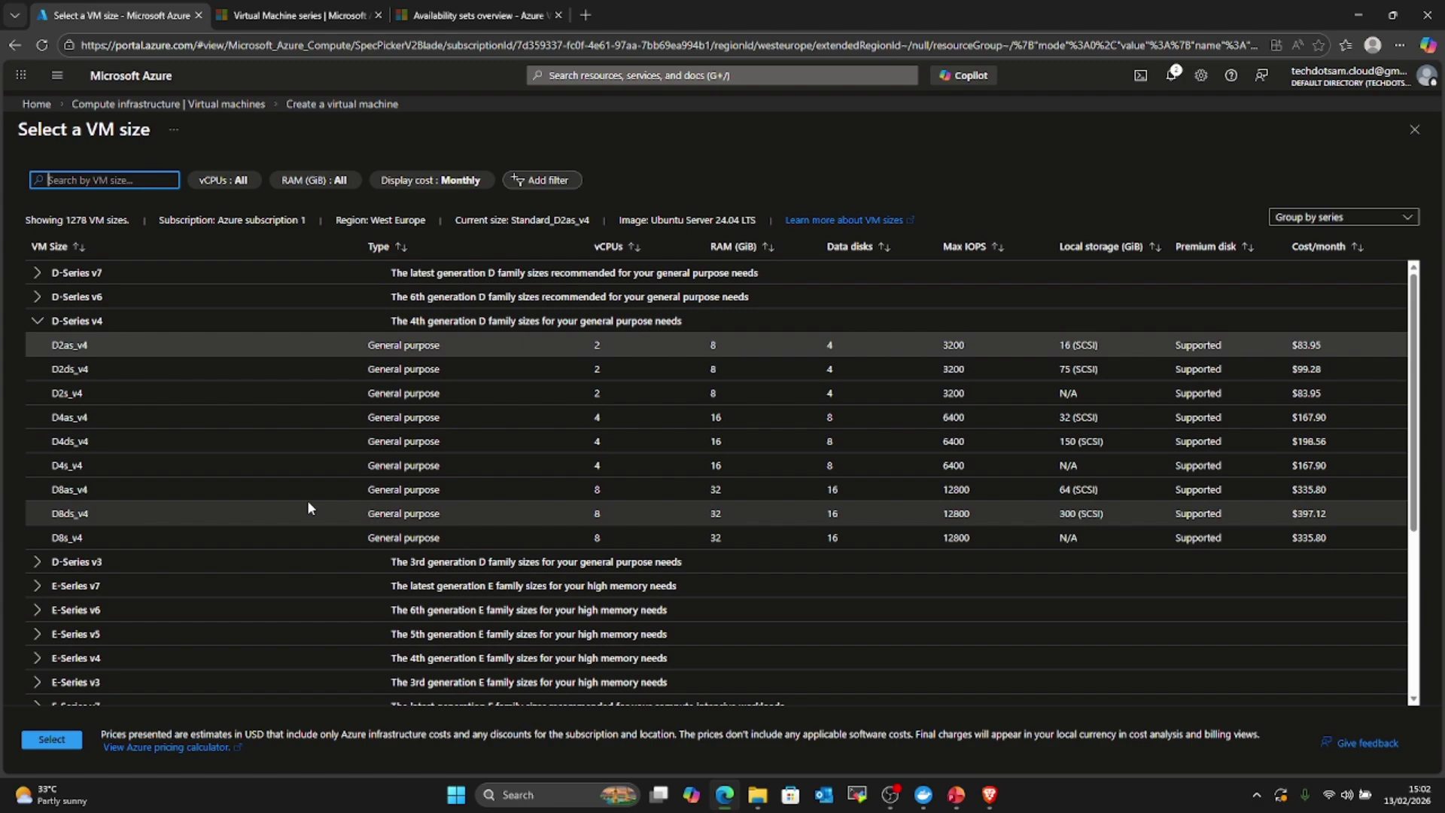
Step: Skim the VM families described on the Virtual Machine series pricing page, from B through H and L
{"action": "left_click", "coordinate": [286, 15]}
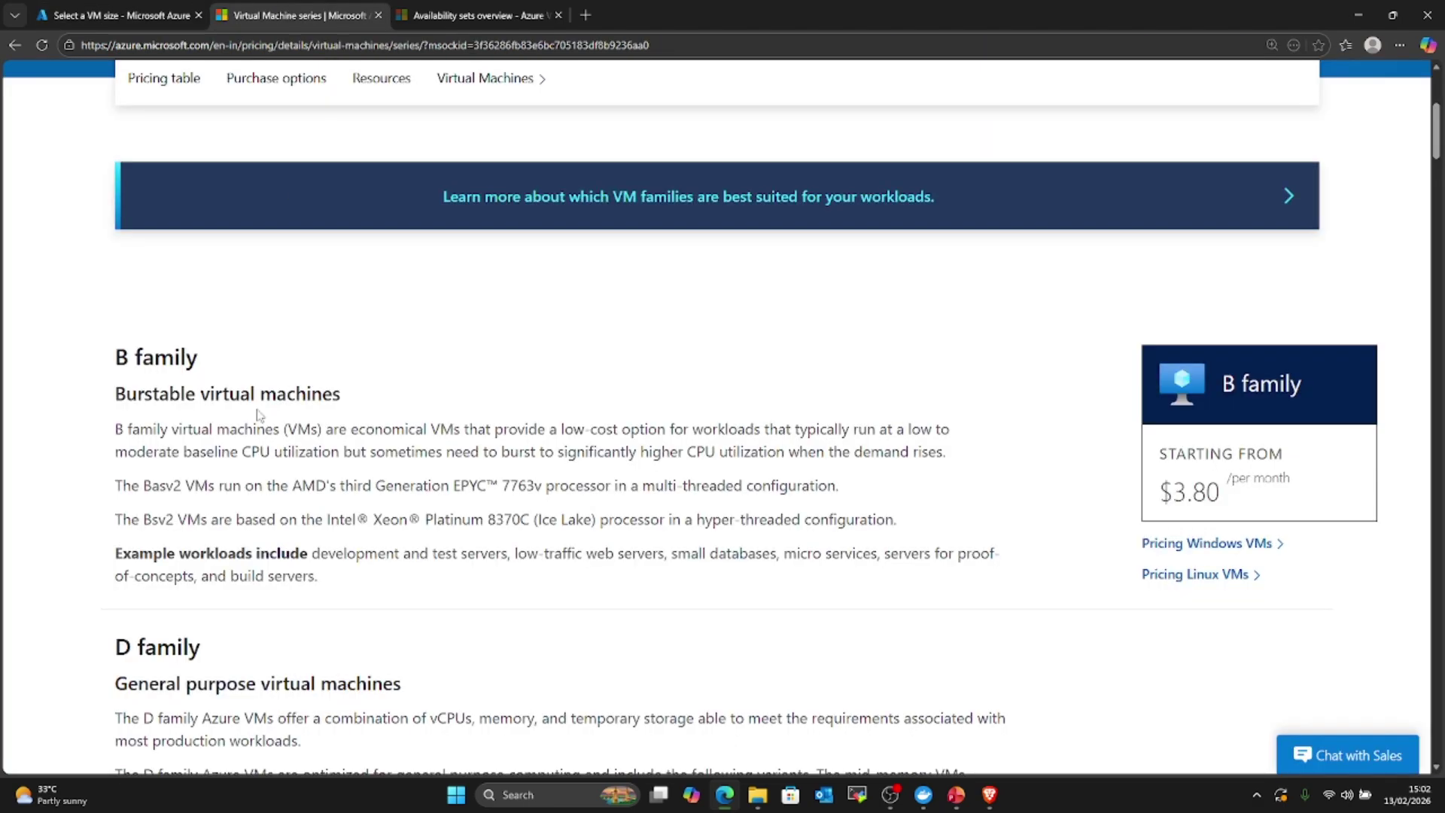
{"action": "scroll", "coordinate": [158, 339], "scroll_direction": "down", "scroll_amount": 1}
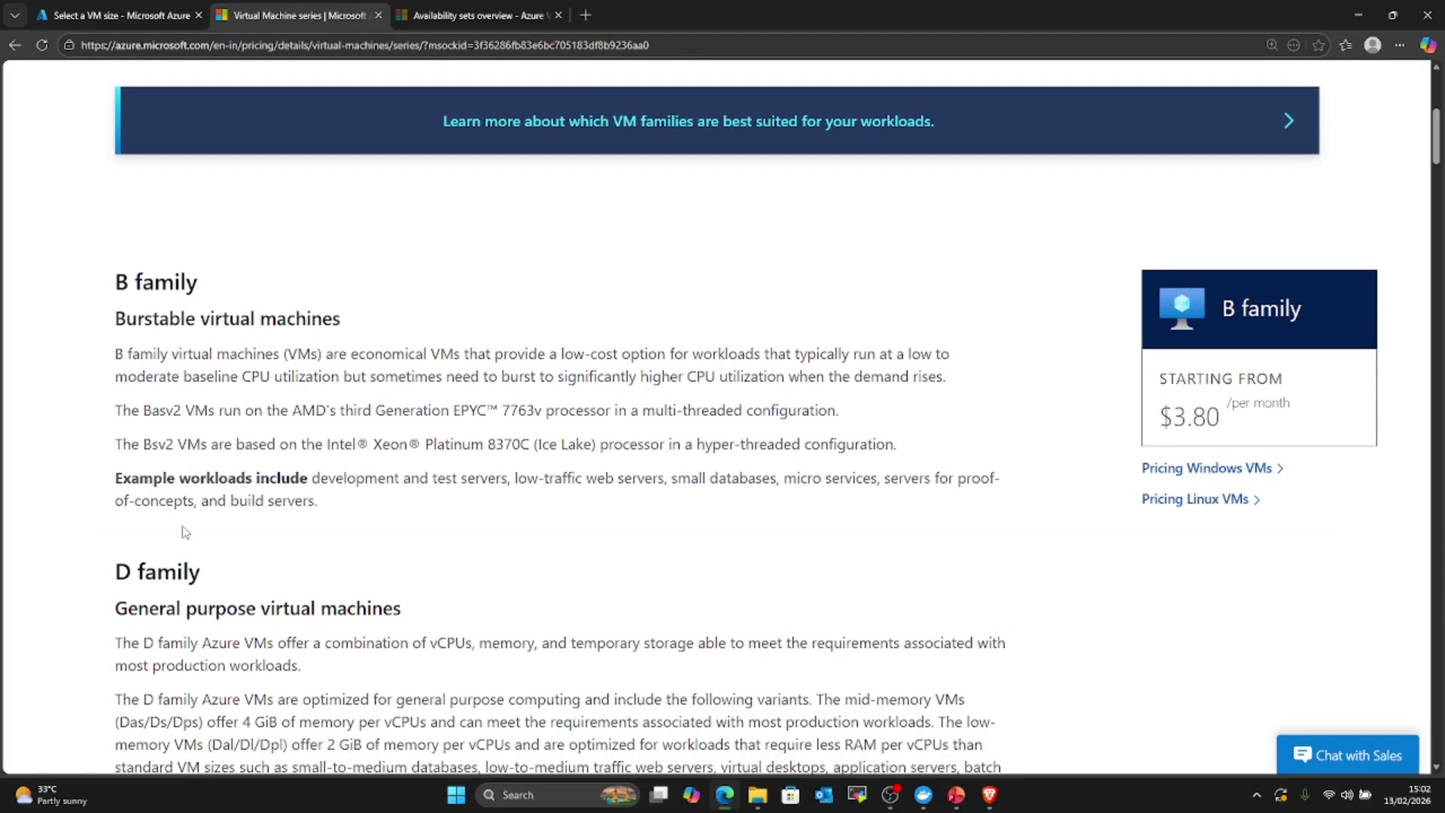
{"action": "scroll", "coordinate": [143, 385], "scroll_direction": "down", "scroll_amount": 3}
{"action": "scroll", "coordinate": [143, 385], "scroll_direction": "down", "scroll_amount": 20}
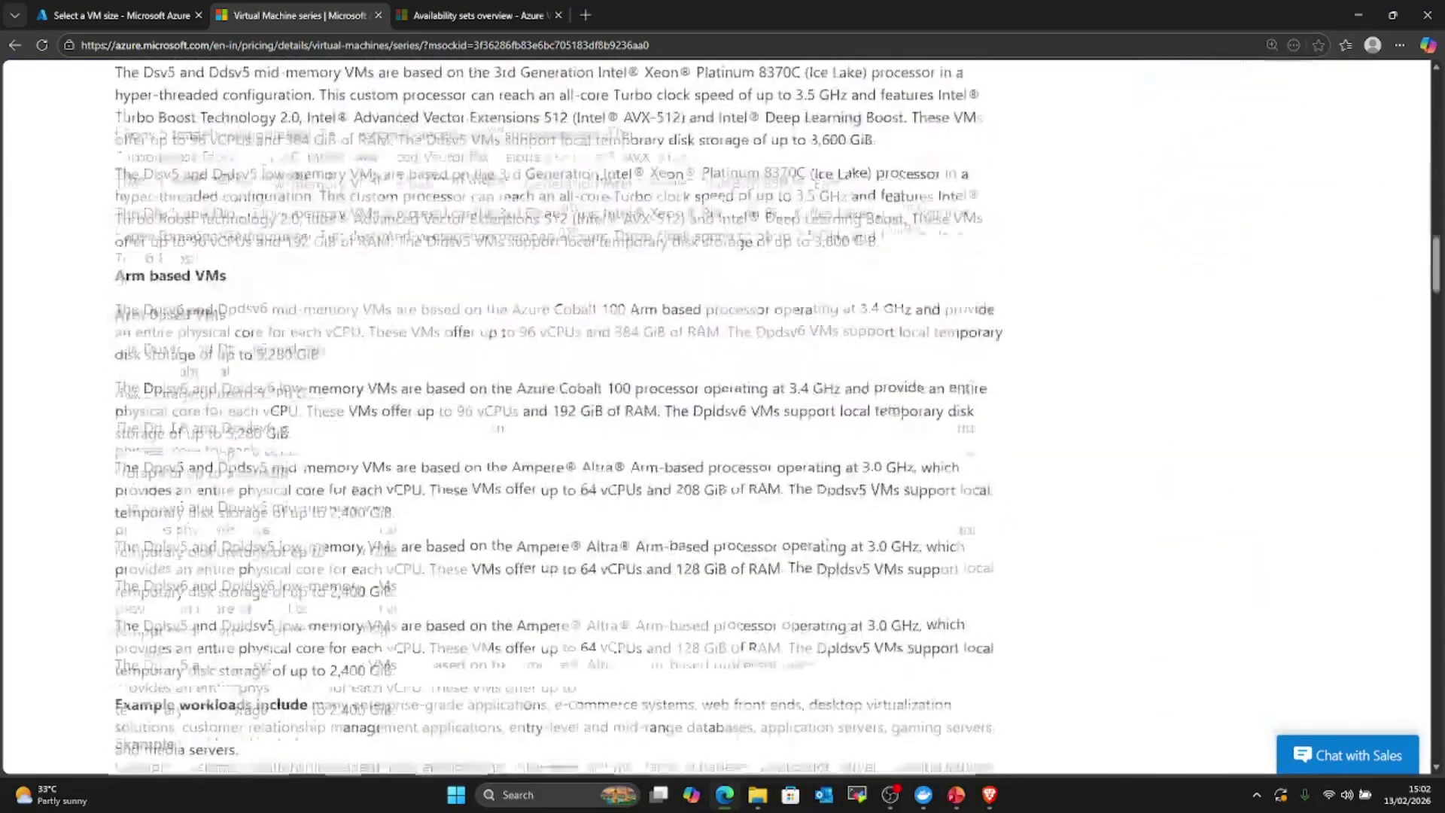
{"action": "scroll", "coordinate": [173, 431], "scroll_direction": "down", "scroll_amount": 7}
{"action": "scroll", "coordinate": [150, 362], "scroll_direction": "up", "scroll_amount": 12}
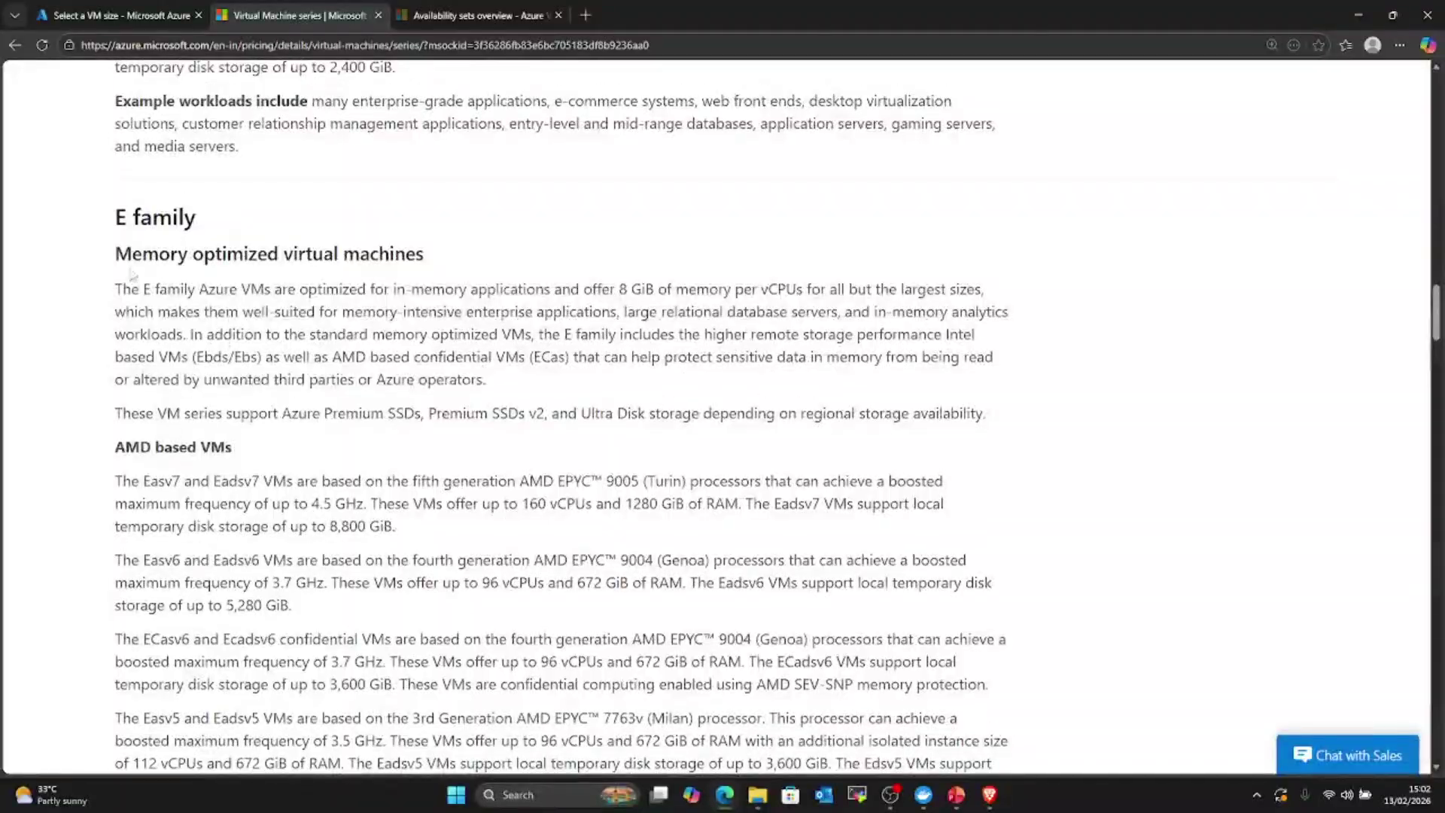
{"action": "scroll", "coordinate": [164, 322], "scroll_direction": "down", "scroll_amount": 9}
{"action": "scroll", "coordinate": [164, 322], "scroll_direction": "down", "scroll_amount": 15}
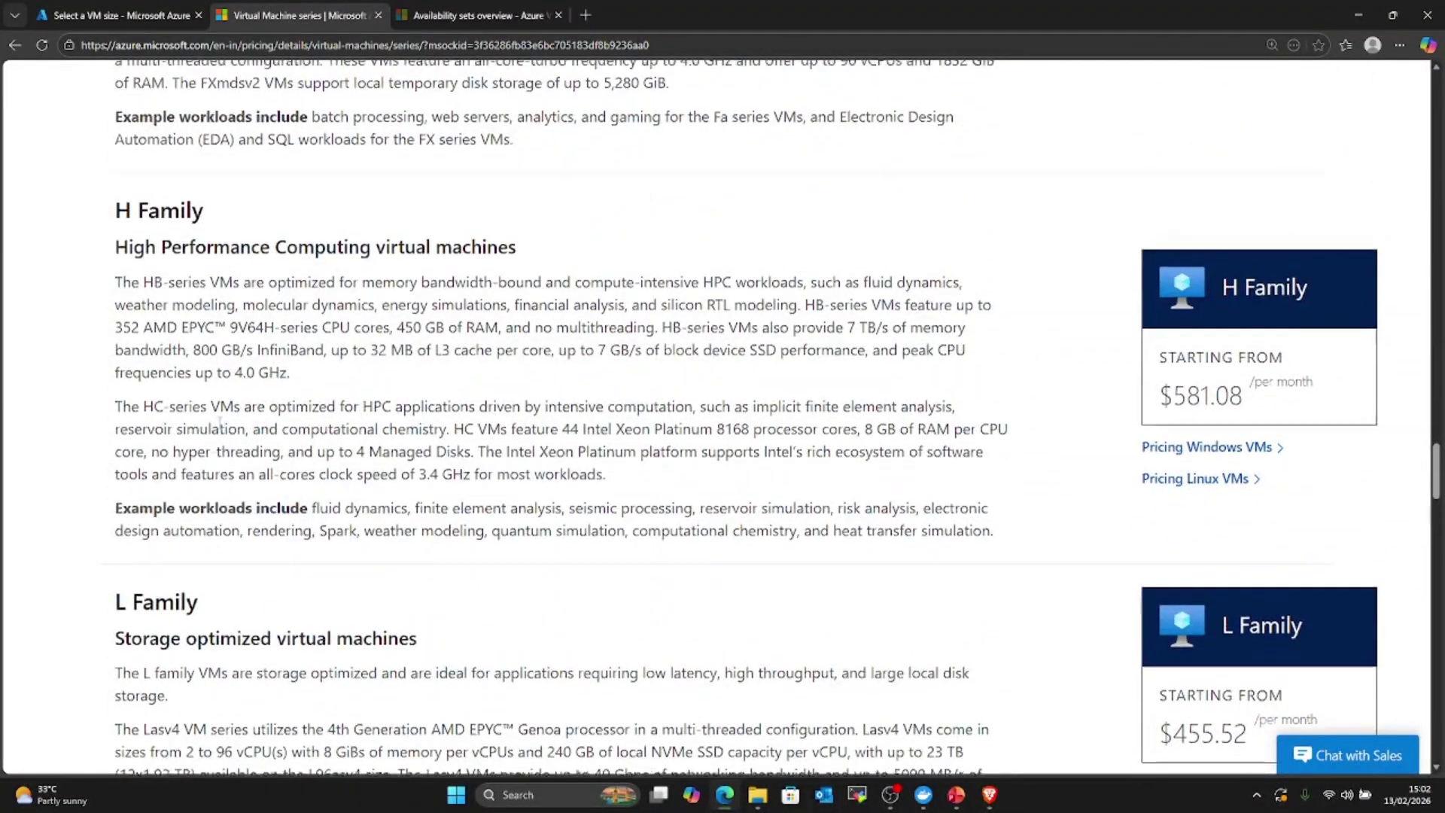
{"action": "scroll", "coordinate": [219, 422], "scroll_direction": "up", "scroll_amount": 15}
{"action": "scroll", "coordinate": [219, 422], "scroll_direction": "up", "scroll_amount": 15}
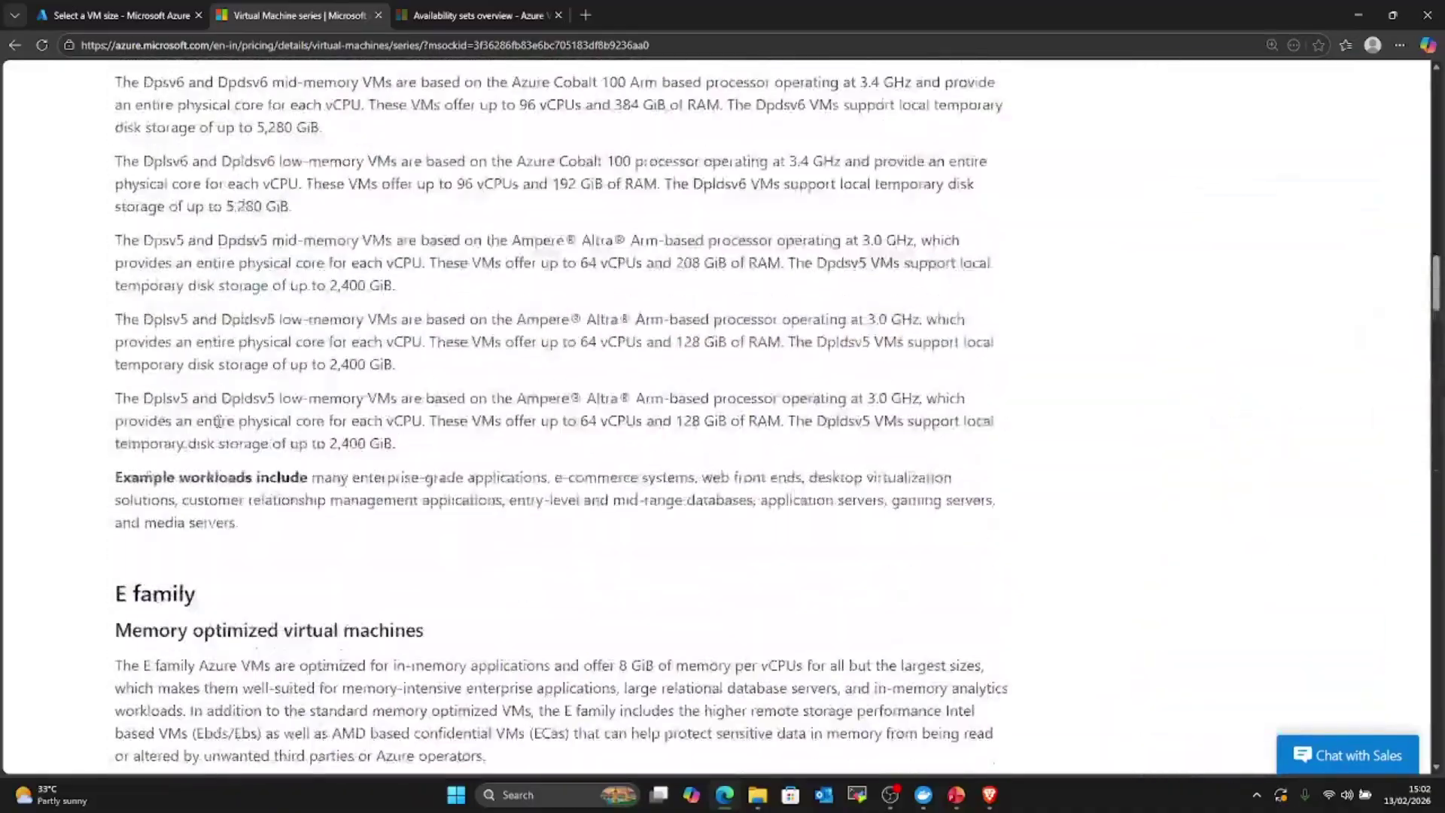
{"action": "scroll", "coordinate": [244, 446], "scroll_direction": "up", "scroll_amount": 2}
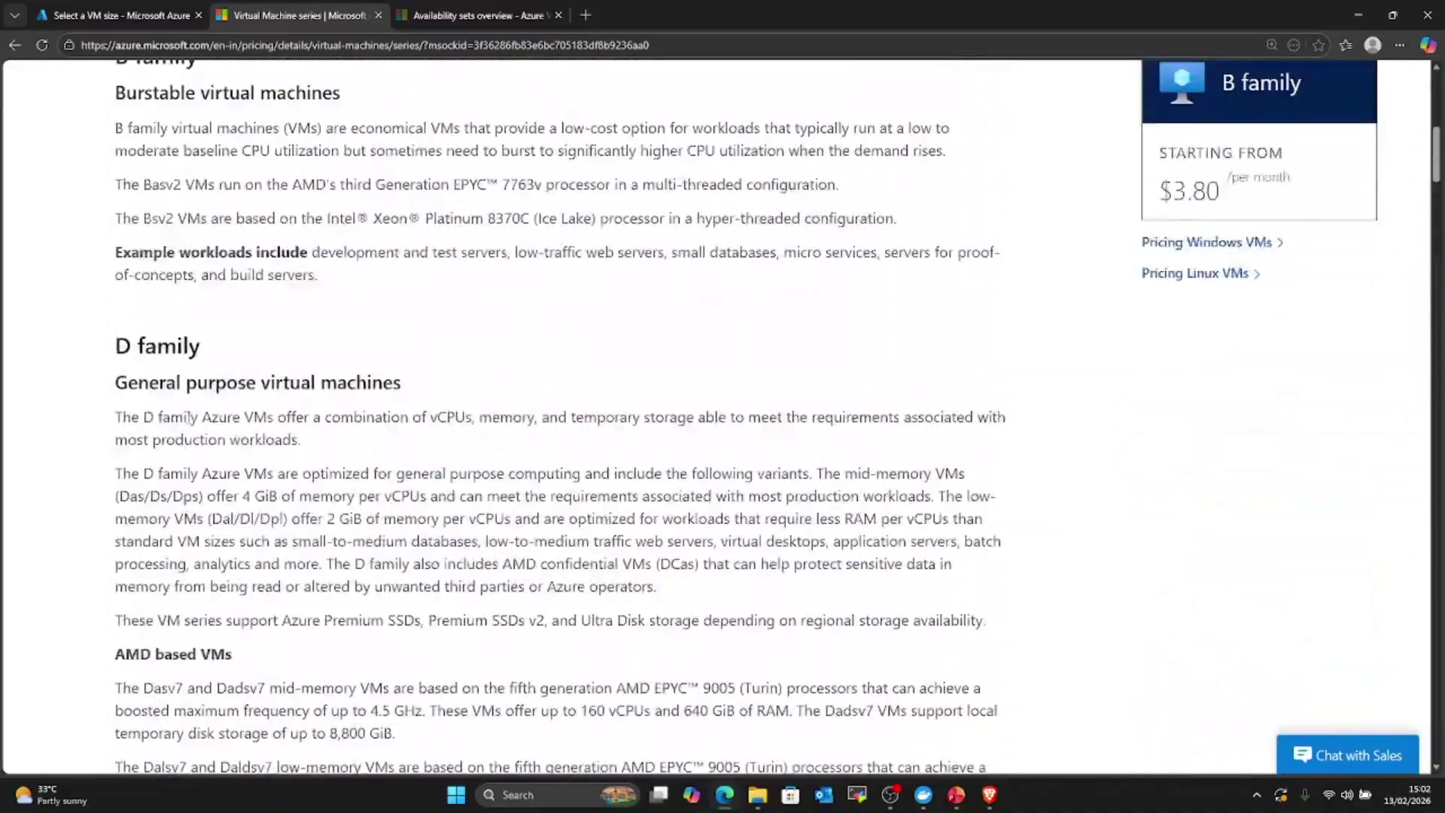
Step: Examine the D family general purpose and B family burstable entries on the Virtual Machine series page
{"action": "left_click_drag", "start_coordinate": [116, 383], "coordinate": [463, 395]}
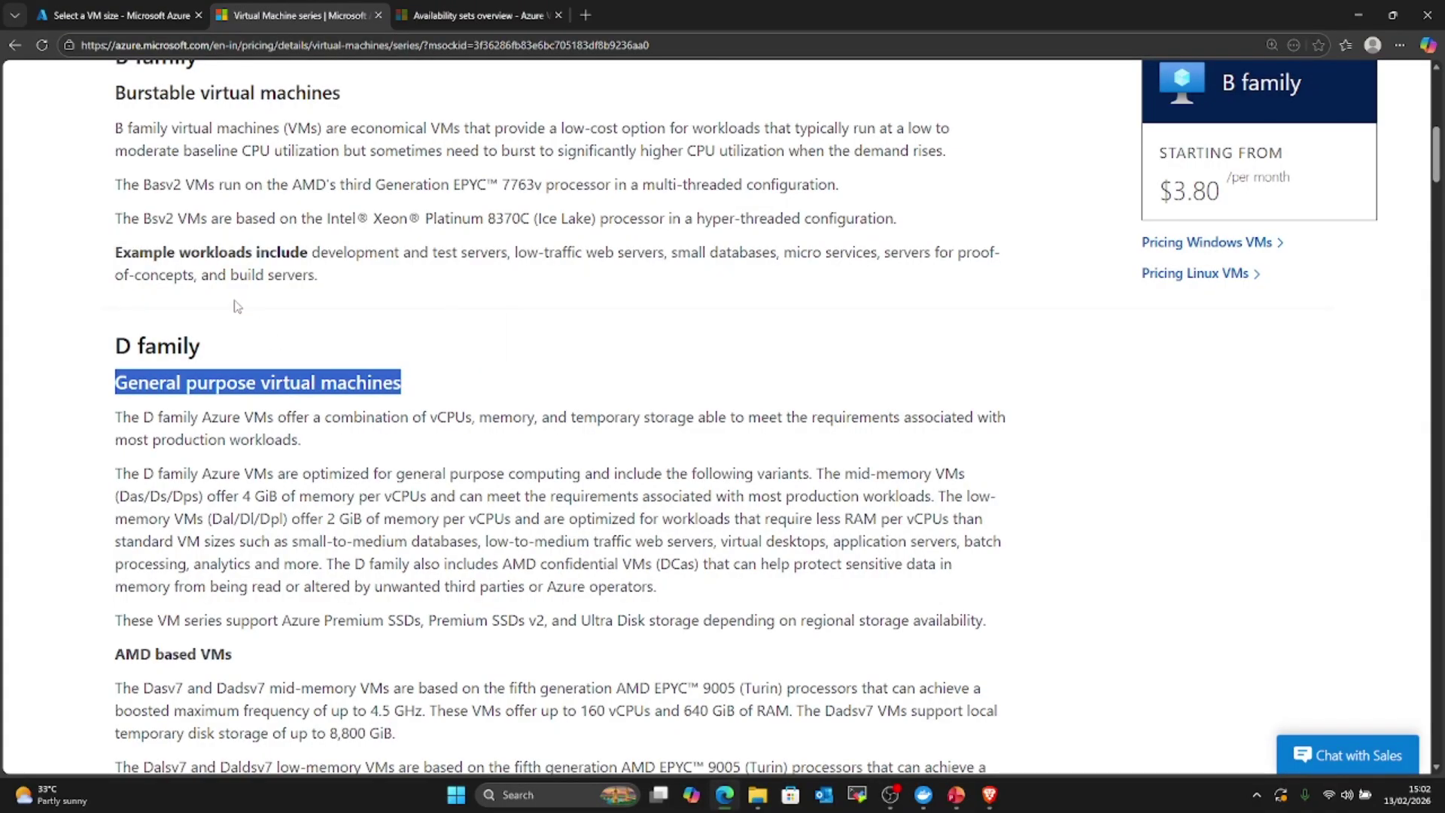
{"action": "scroll", "coordinate": [260, 346], "scroll_direction": "up", "scroll_amount": 4}
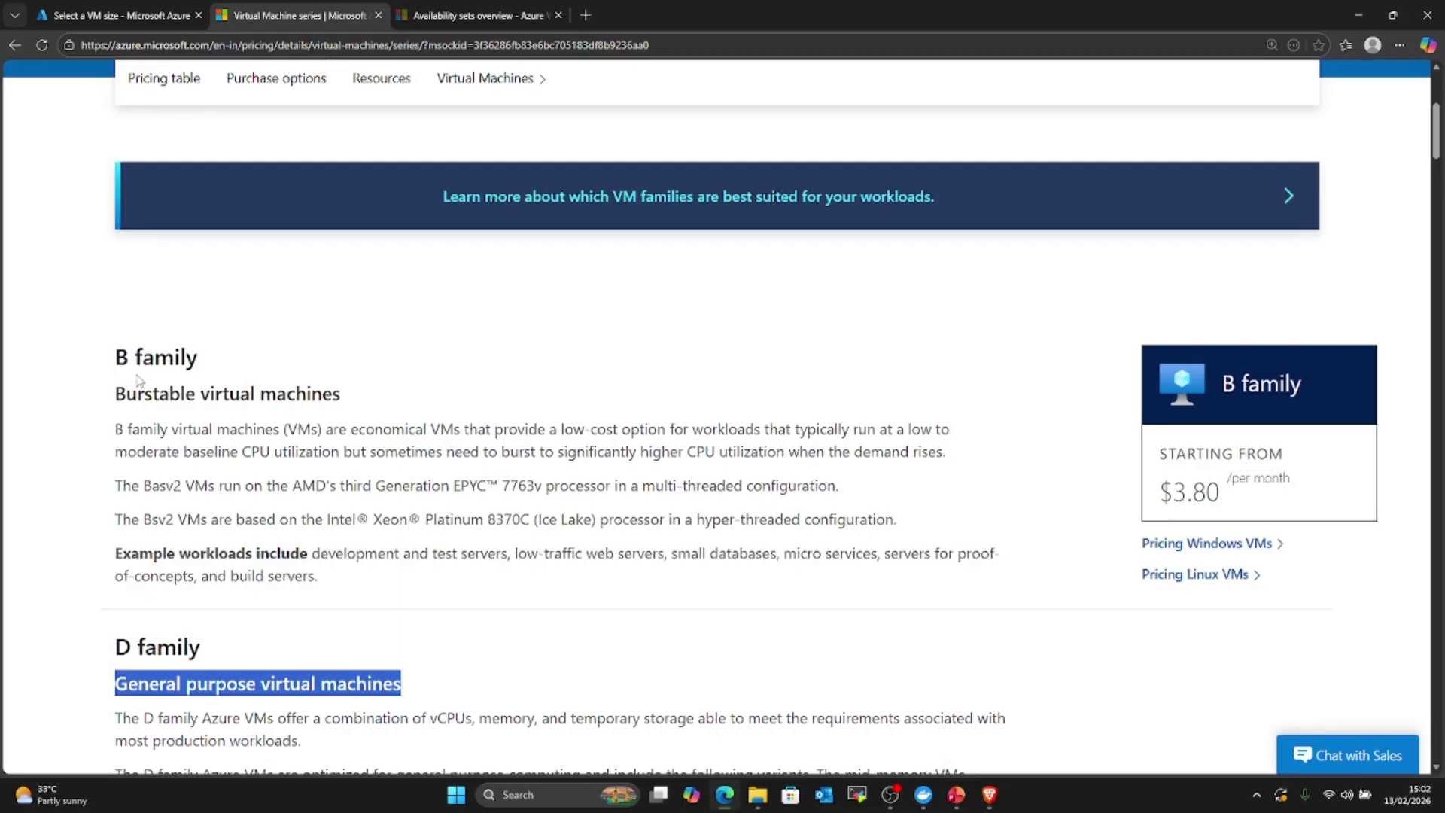
{"action": "scroll", "coordinate": [115, 399], "scroll_direction": "down", "scroll_amount": 2}
{"action": "left_click_drag", "start_coordinate": [113, 168], "coordinate": [347, 178]}
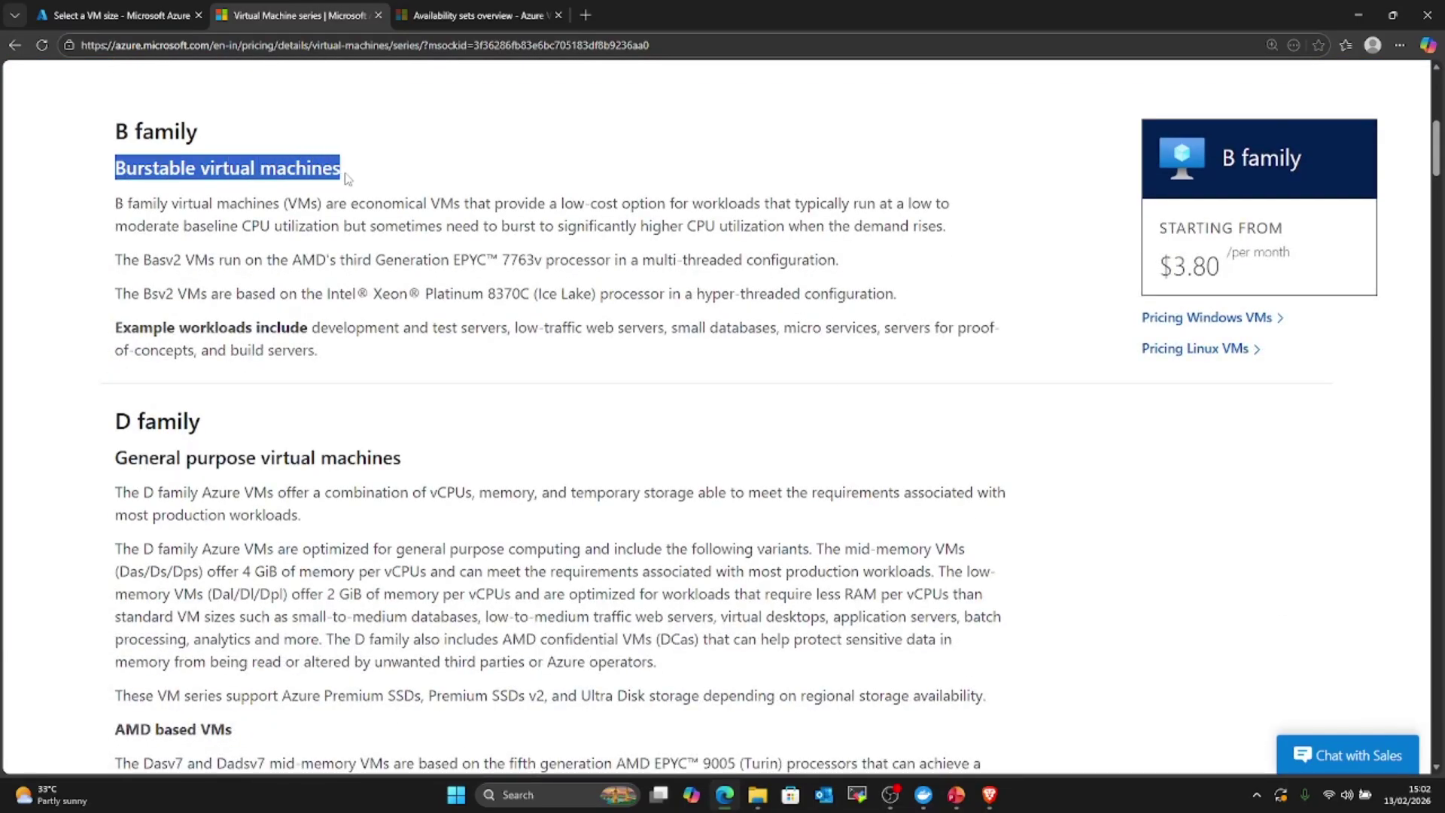
{"action": "left_click", "coordinate": [419, 369]}
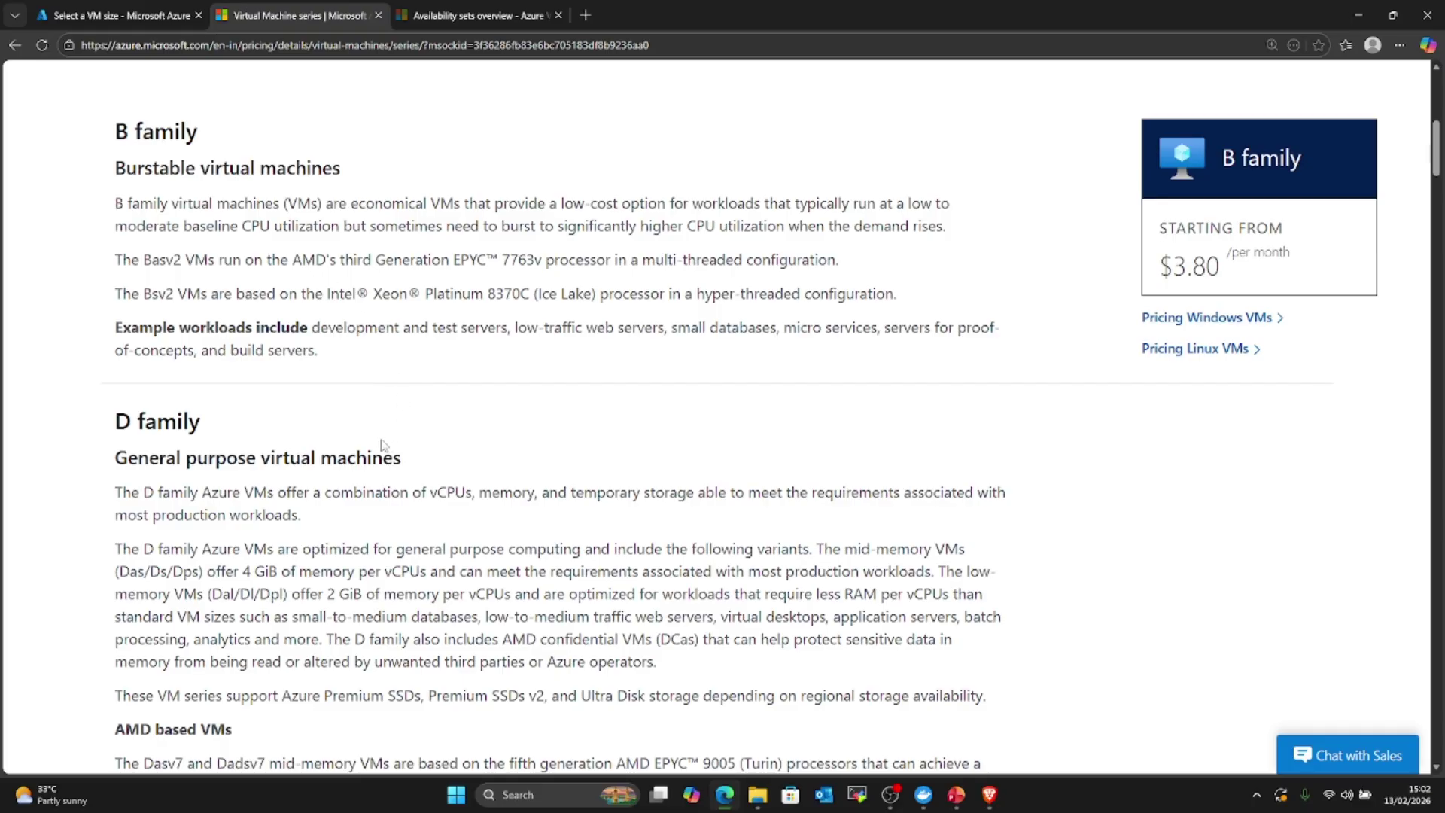
Step: Examine the memory optimized E family and the compute optimized F family, including the F family's starting price
{"action": "scroll", "coordinate": [385, 446], "scroll_direction": "down", "scroll_amount": 3}
{"action": "scroll", "coordinate": [305, 401], "scroll_direction": "down", "scroll_amount": 15}
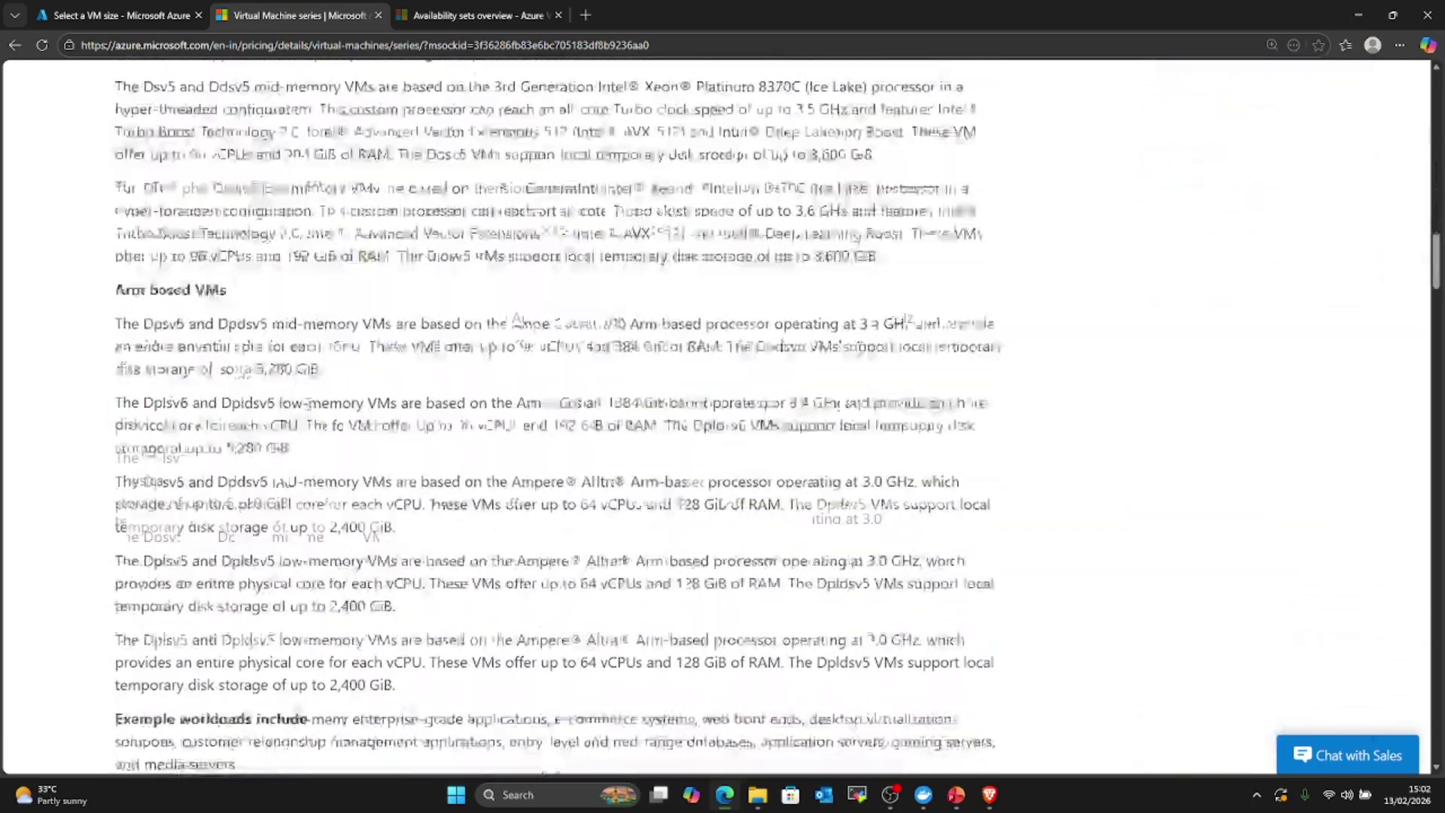
{"action": "scroll", "coordinate": [309, 404], "scroll_direction": "up", "scroll_amount": 1}
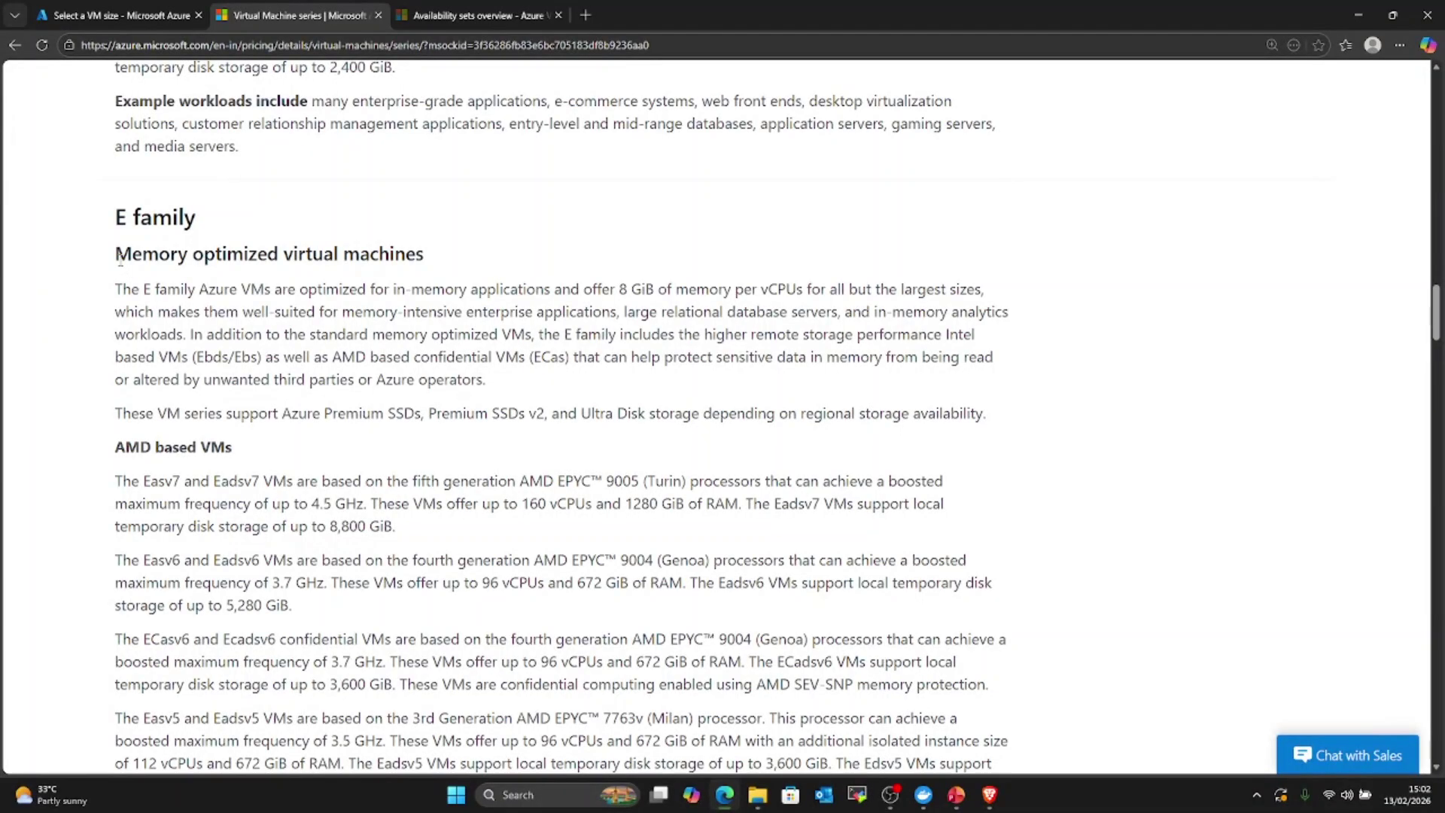
{"action": "left_click_drag", "start_coordinate": [116, 254], "coordinate": [427, 263]}
{"action": "left_click", "coordinate": [609, 231]}
{"action": "scroll", "coordinate": [148, 247], "scroll_direction": "down", "scroll_amount": 10}
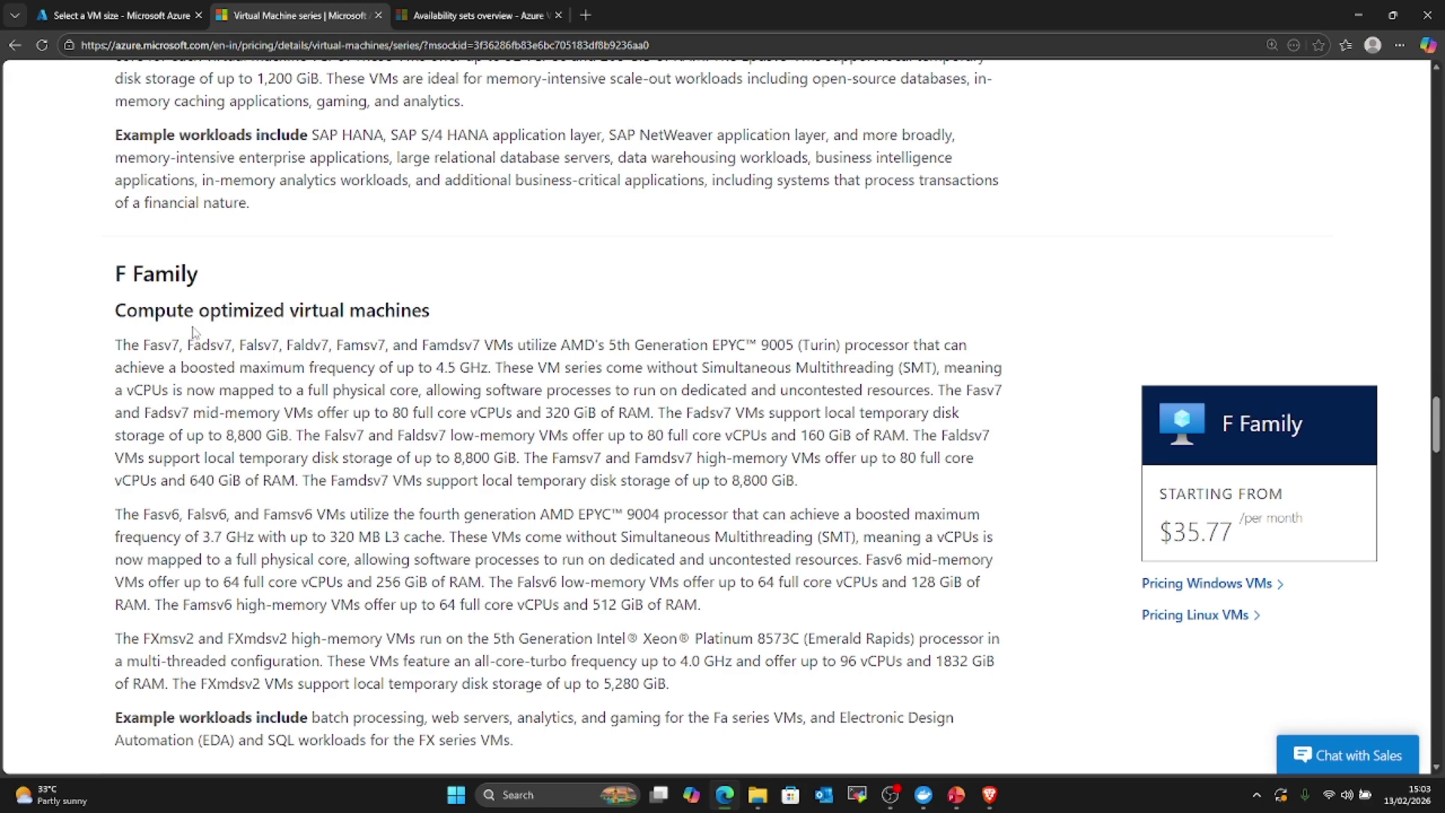
{"action": "left_click_drag", "start_coordinate": [1304, 527], "coordinate": [1155, 497]}
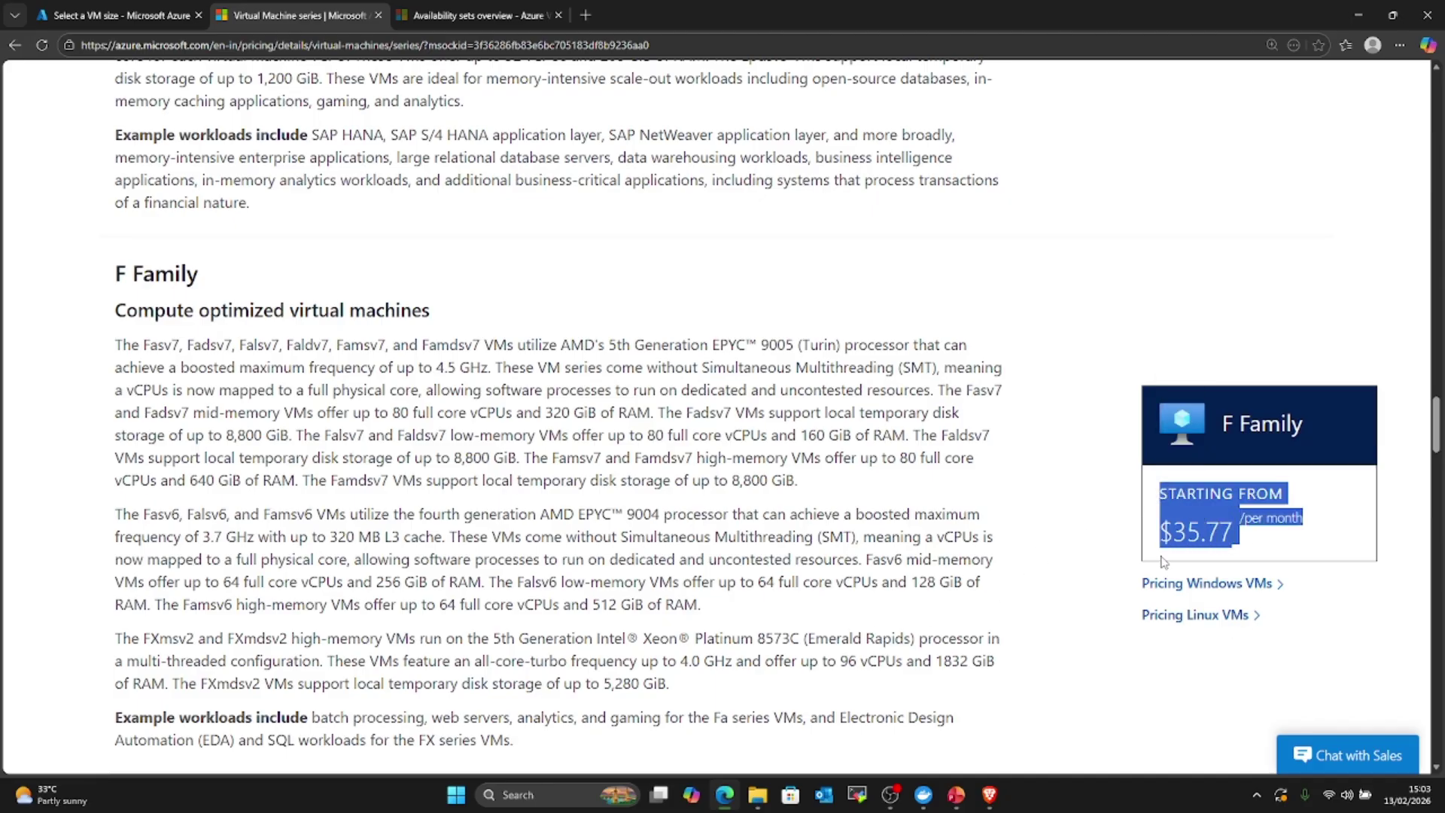
{"action": "left_click", "coordinate": [1056, 563]}
Step: Examine the high performance computing H family and the storage optimized L family, including the L family's starting price
{"action": "scroll", "coordinate": [1057, 563], "scroll_direction": "down", "scroll_amount": 5}
{"action": "scroll", "coordinate": [641, 594], "scroll_direction": "down", "scroll_amount": 3}
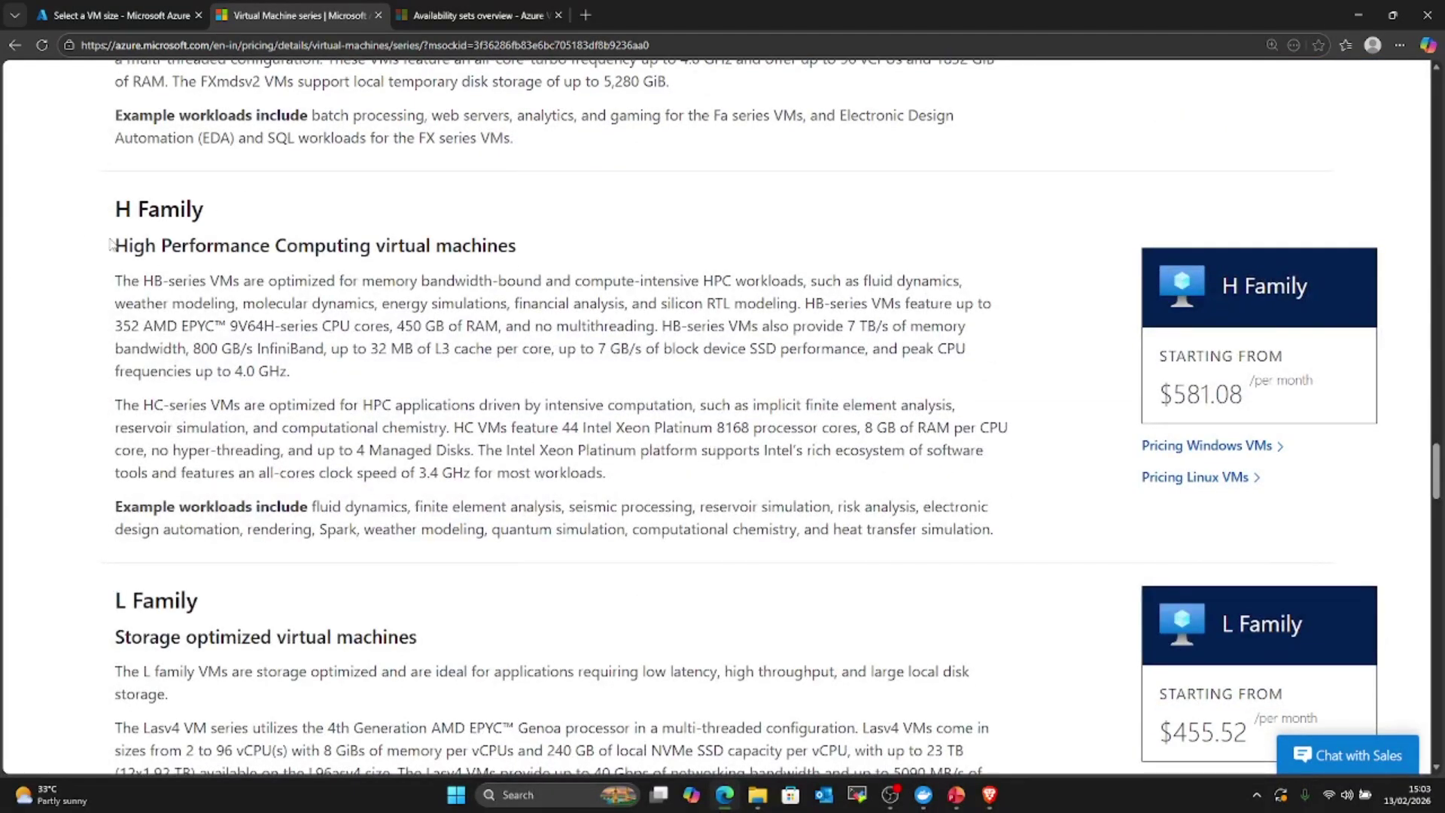
{"action": "left_click_drag", "start_coordinate": [110, 245], "coordinate": [565, 252]}
{"action": "scroll", "coordinate": [171, 441], "scroll_direction": "down", "scroll_amount": 4}
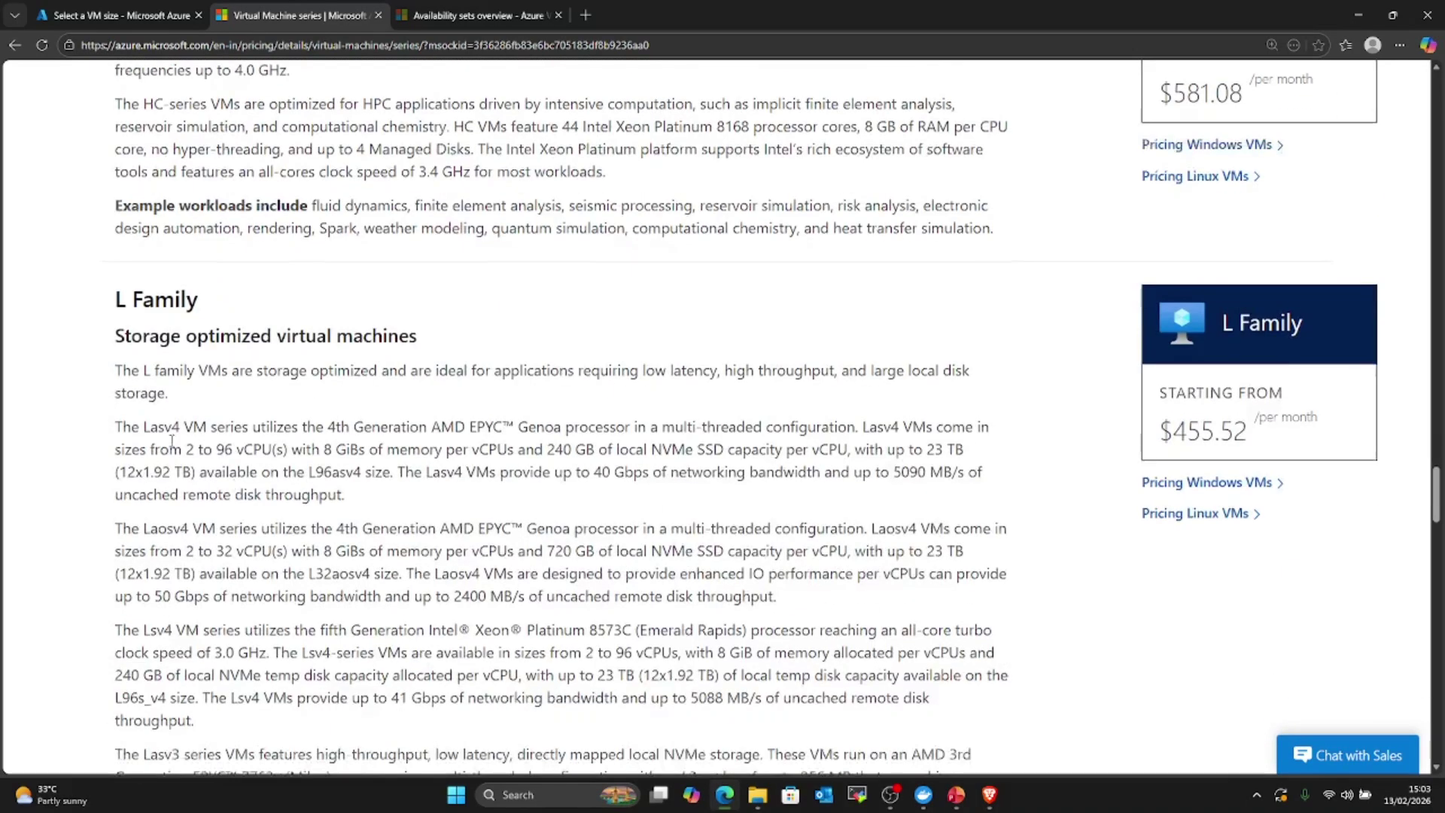
{"action": "left_click_drag", "start_coordinate": [114, 336], "coordinate": [419, 337]}
{"action": "left_click", "coordinate": [561, 328]}
{"action": "left_click_drag", "start_coordinate": [1249, 444], "coordinate": [1158, 406]}
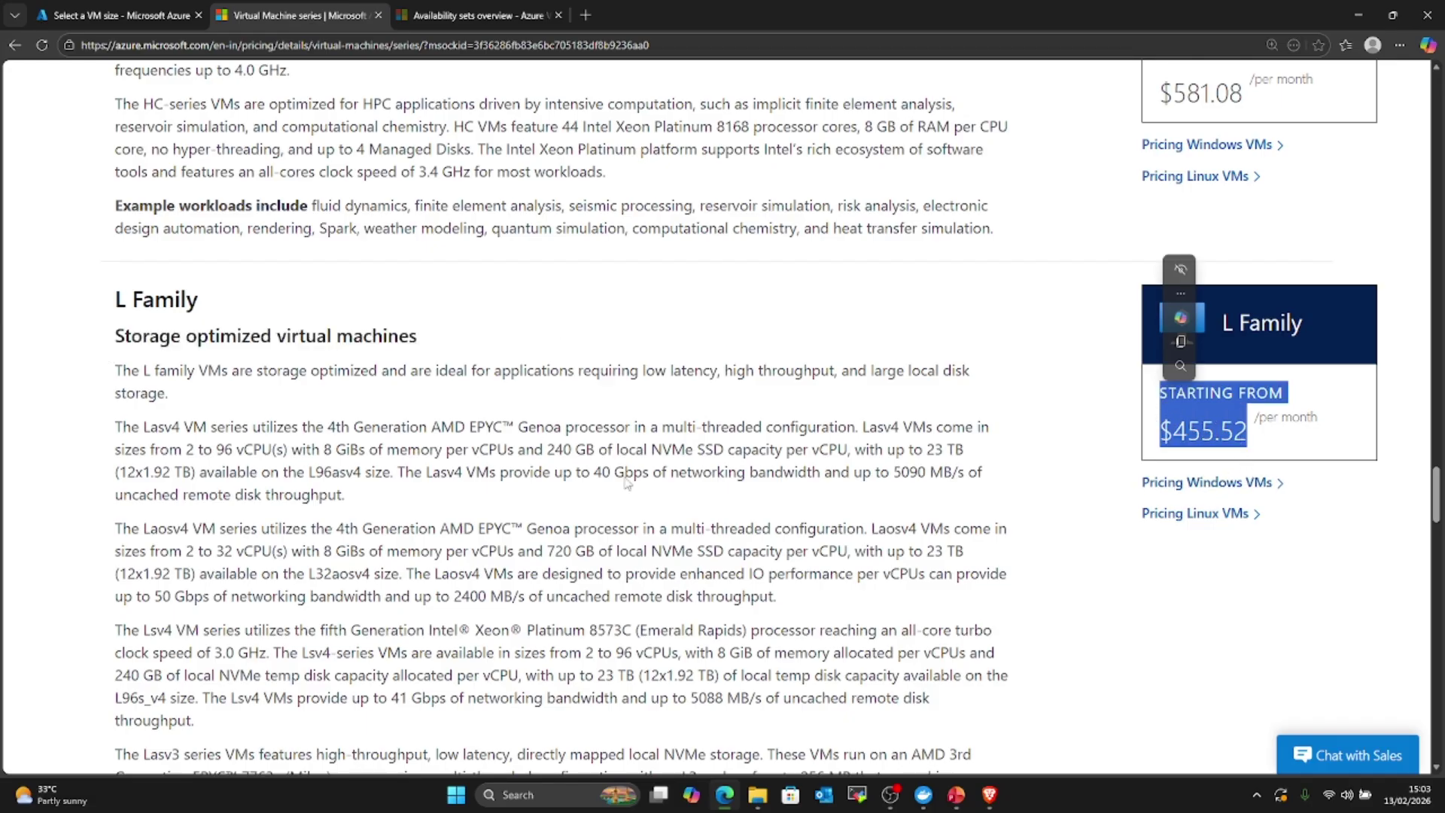
Step: Look over the ultra memory optimized M family and the L family's series details and example workloads
{"action": "scroll", "coordinate": [551, 503], "scroll_direction": "down", "scroll_amount": 15}
{"action": "scroll", "coordinate": [552, 503], "scroll_direction": "up", "scroll_amount": 8}
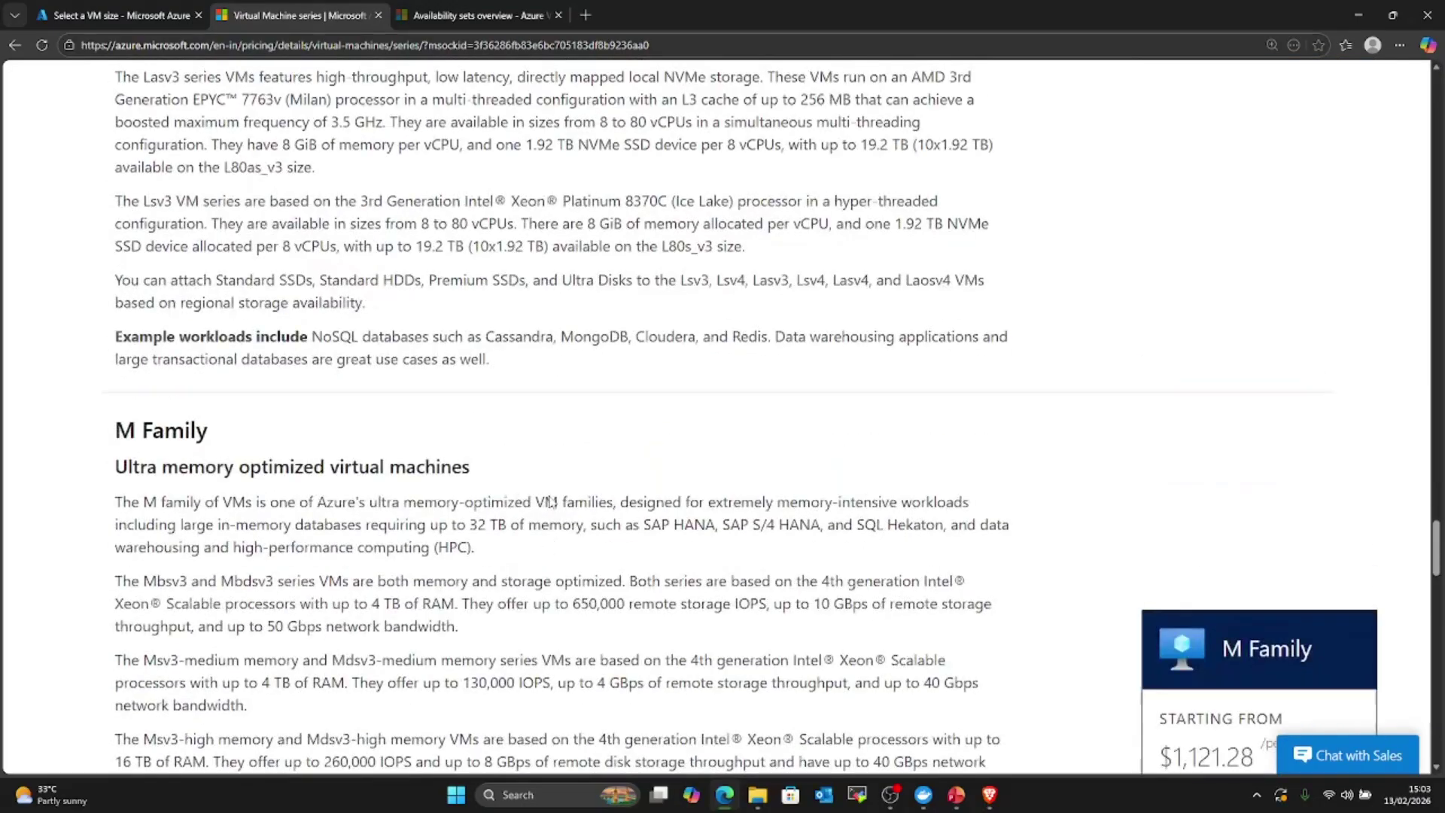
{"action": "scroll", "coordinate": [547, 497], "scroll_direction": "down", "scroll_amount": 5}
{"action": "scroll", "coordinate": [391, 421], "scroll_direction": "up", "scroll_amount": 2}
{"action": "scroll", "coordinate": [476, 399], "scroll_direction": "up", "scroll_amount": 3}
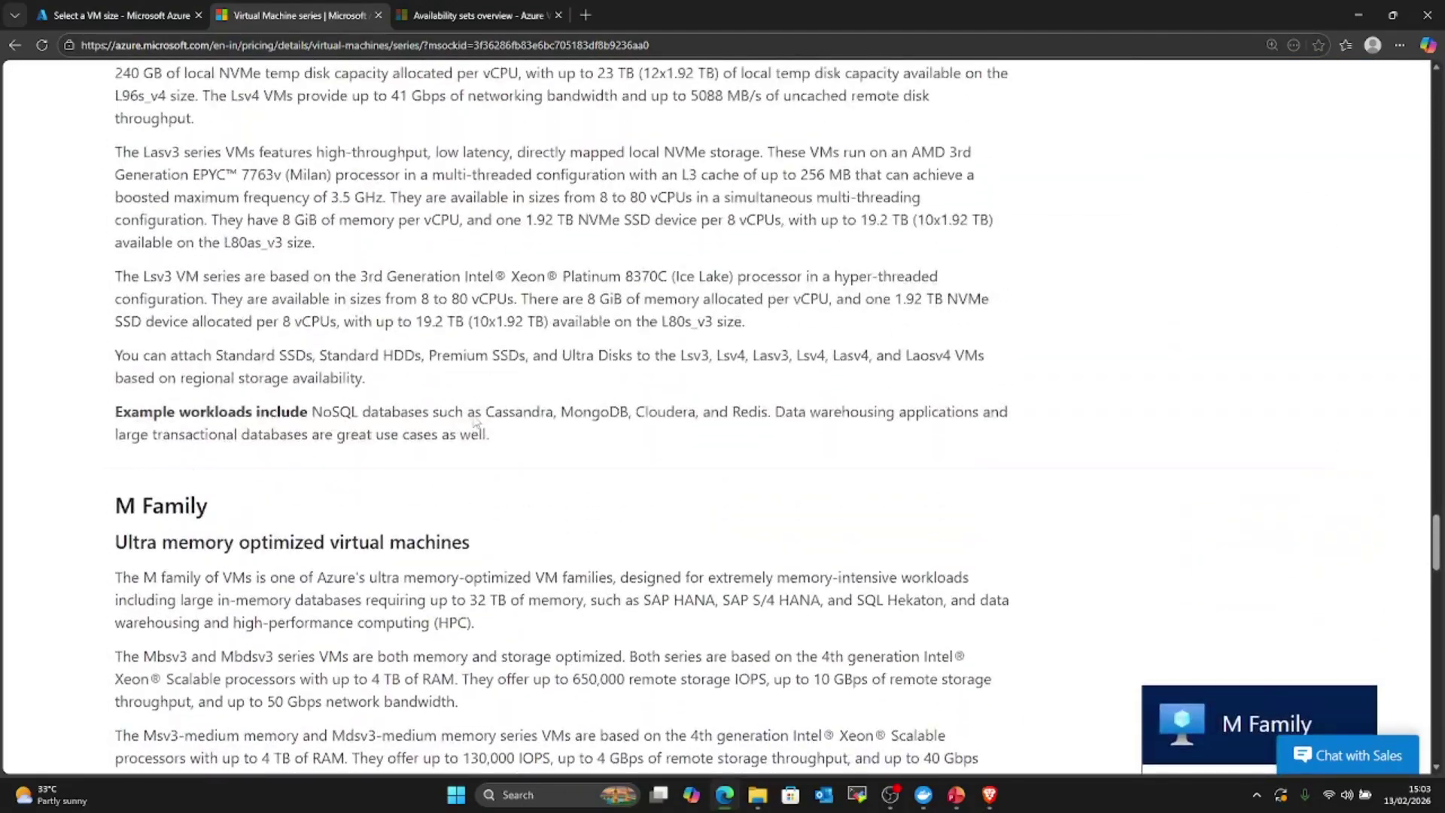
{"action": "scroll", "coordinate": [476, 399], "scroll_direction": "up", "scroll_amount": 3}
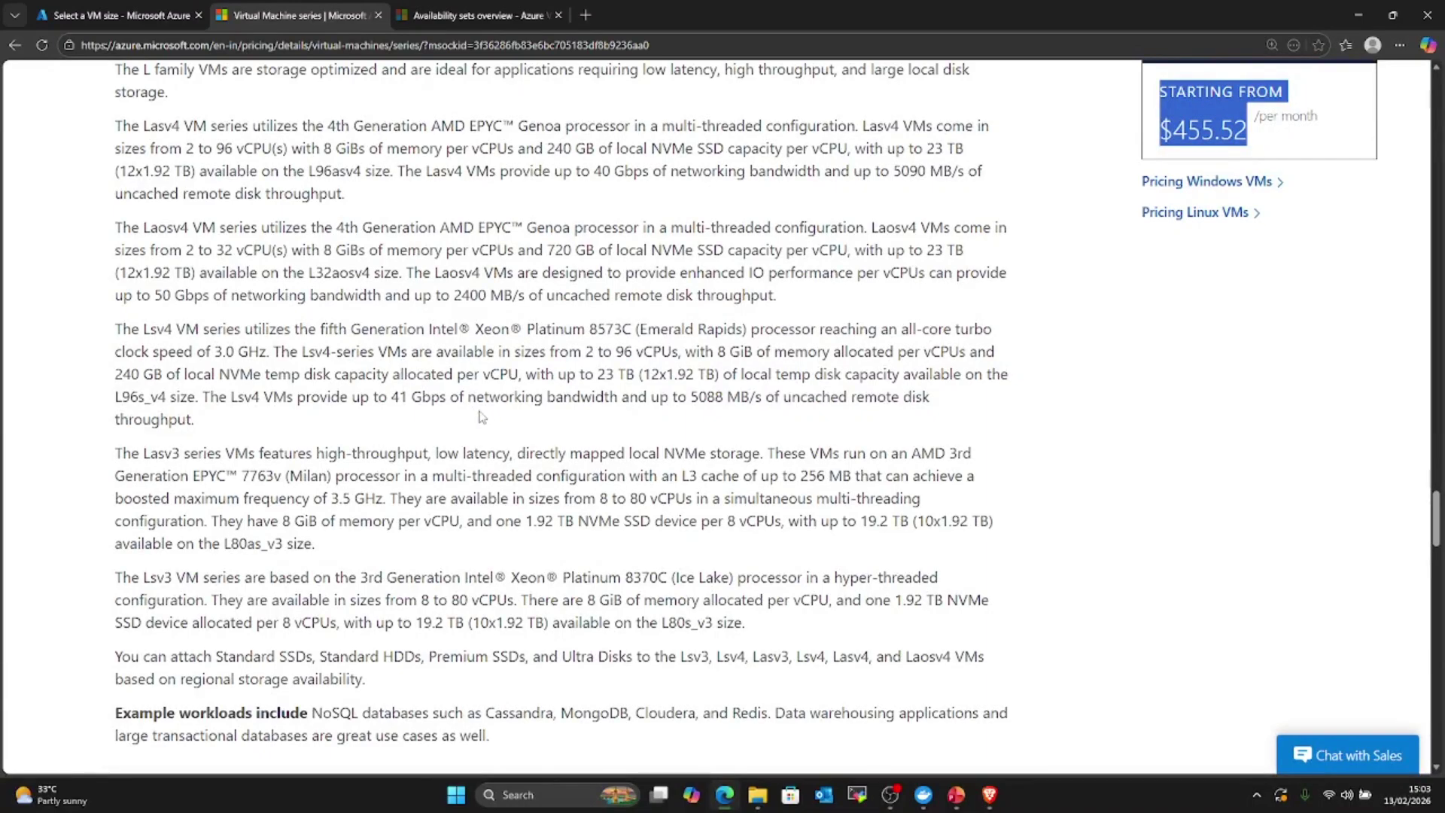
{"action": "left_click", "coordinate": [607, 363]}
Step: Return to the VM size selection in the Azure portal and confirm D2as_v4 as the size
{"action": "left_click", "coordinate": [107, 12]}
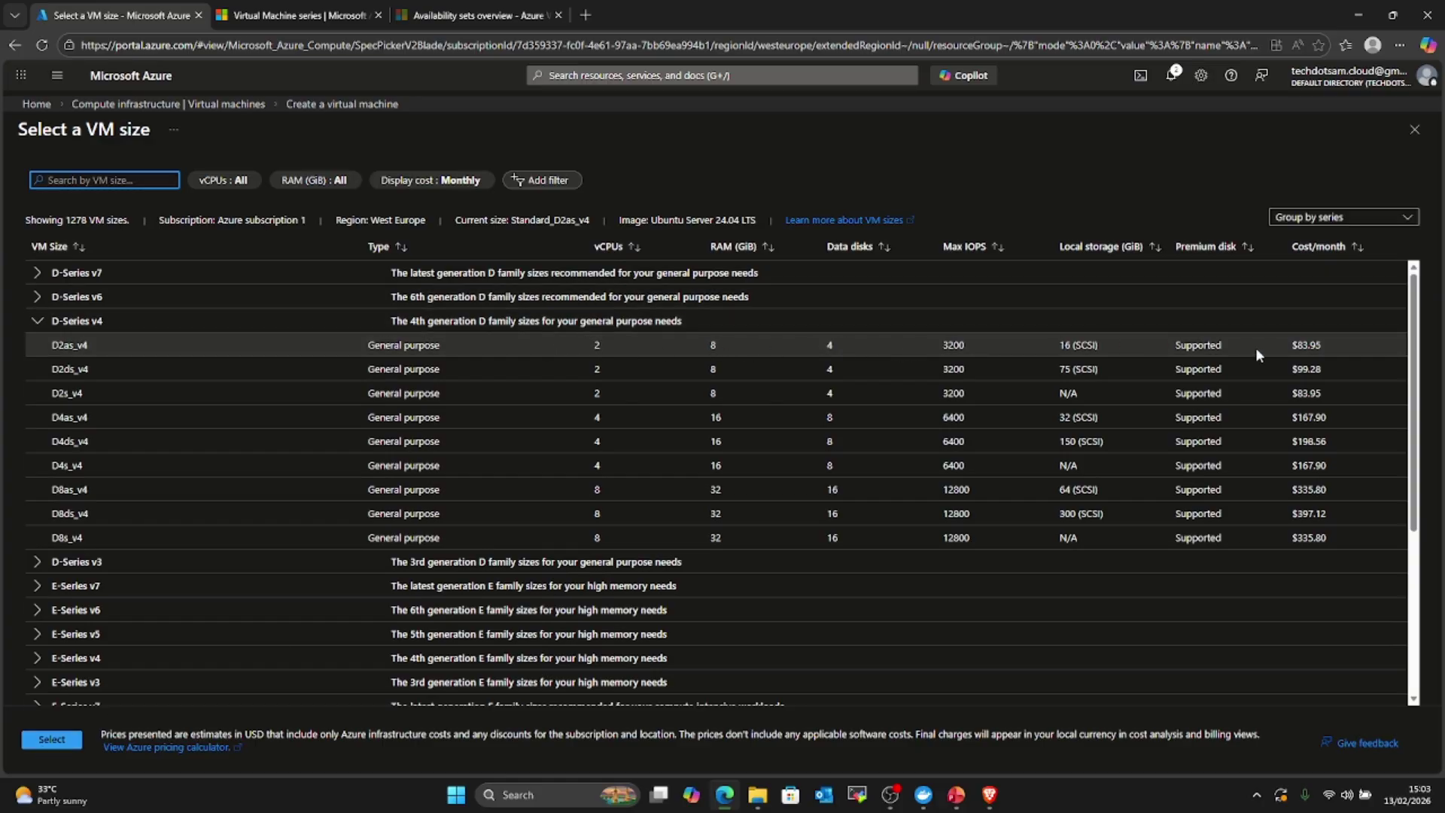
{"action": "left_click", "coordinate": [27, 744]}
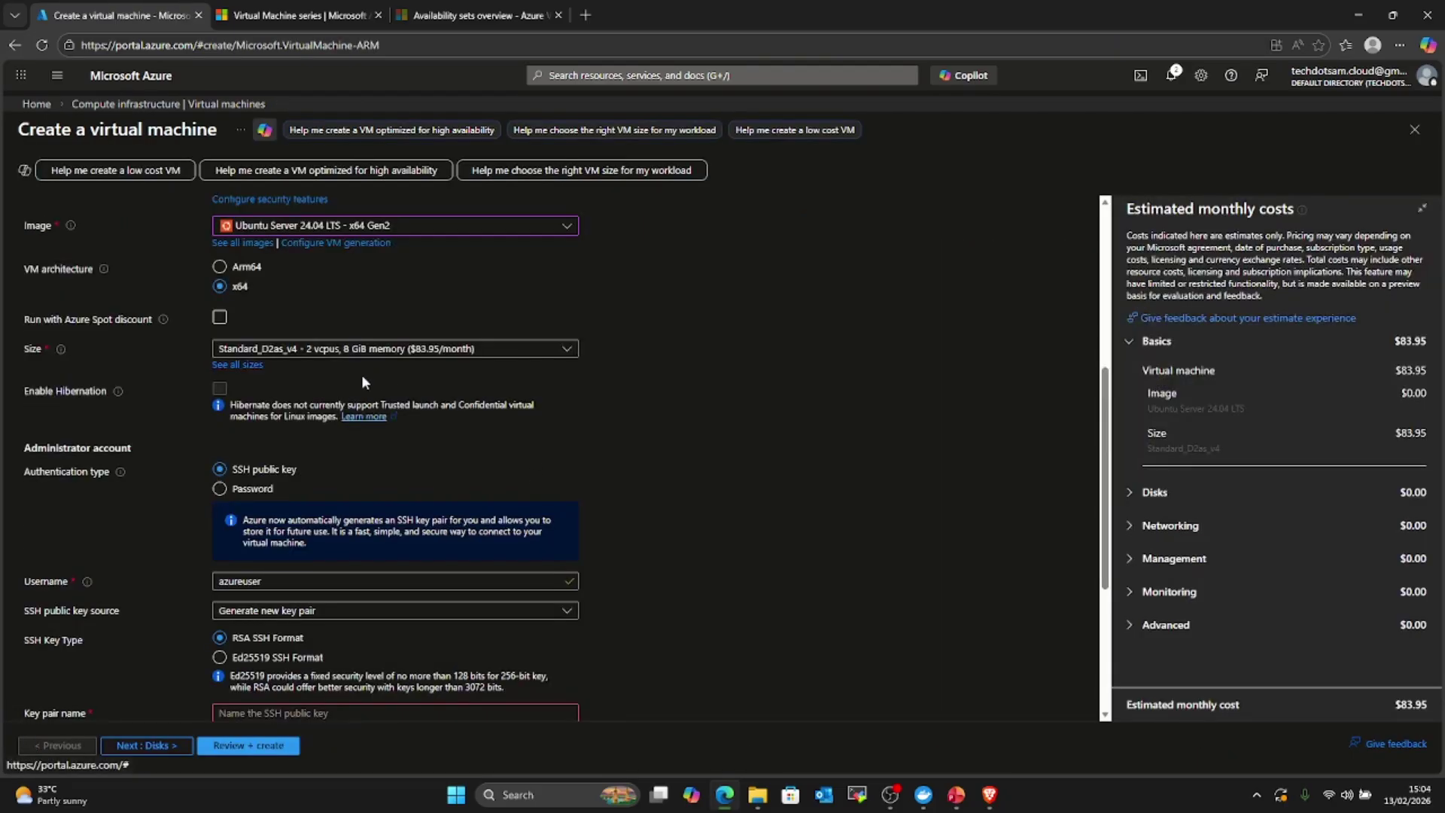
Step: Set the administrator account's username to vetrax, keeping SSH public key authentication
{"action": "scroll", "coordinate": [155, 391], "scroll_direction": "up", "scroll_amount": 1}
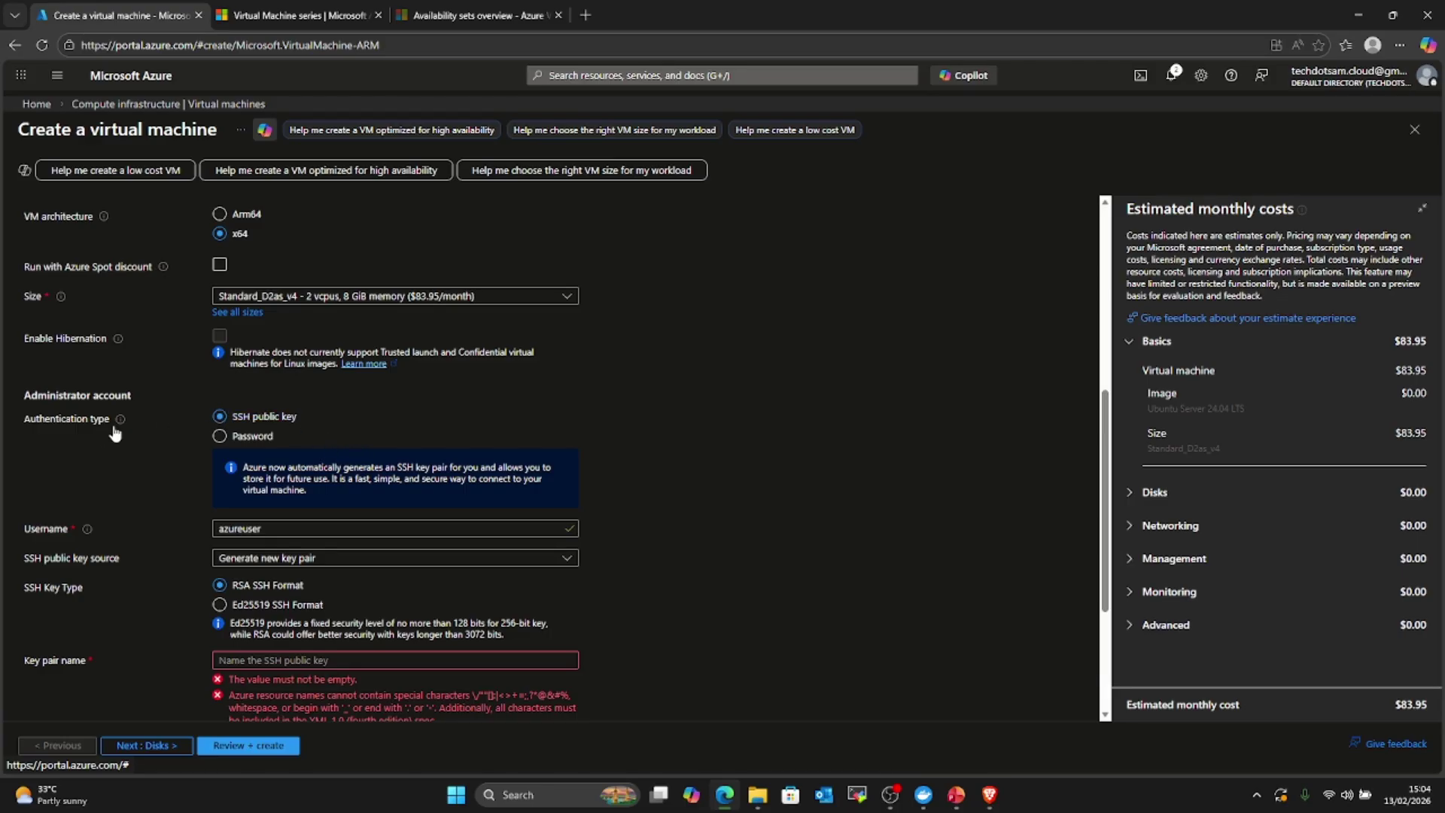
{"action": "scroll", "coordinate": [273, 423], "scroll_direction": "down", "scroll_amount": 2}
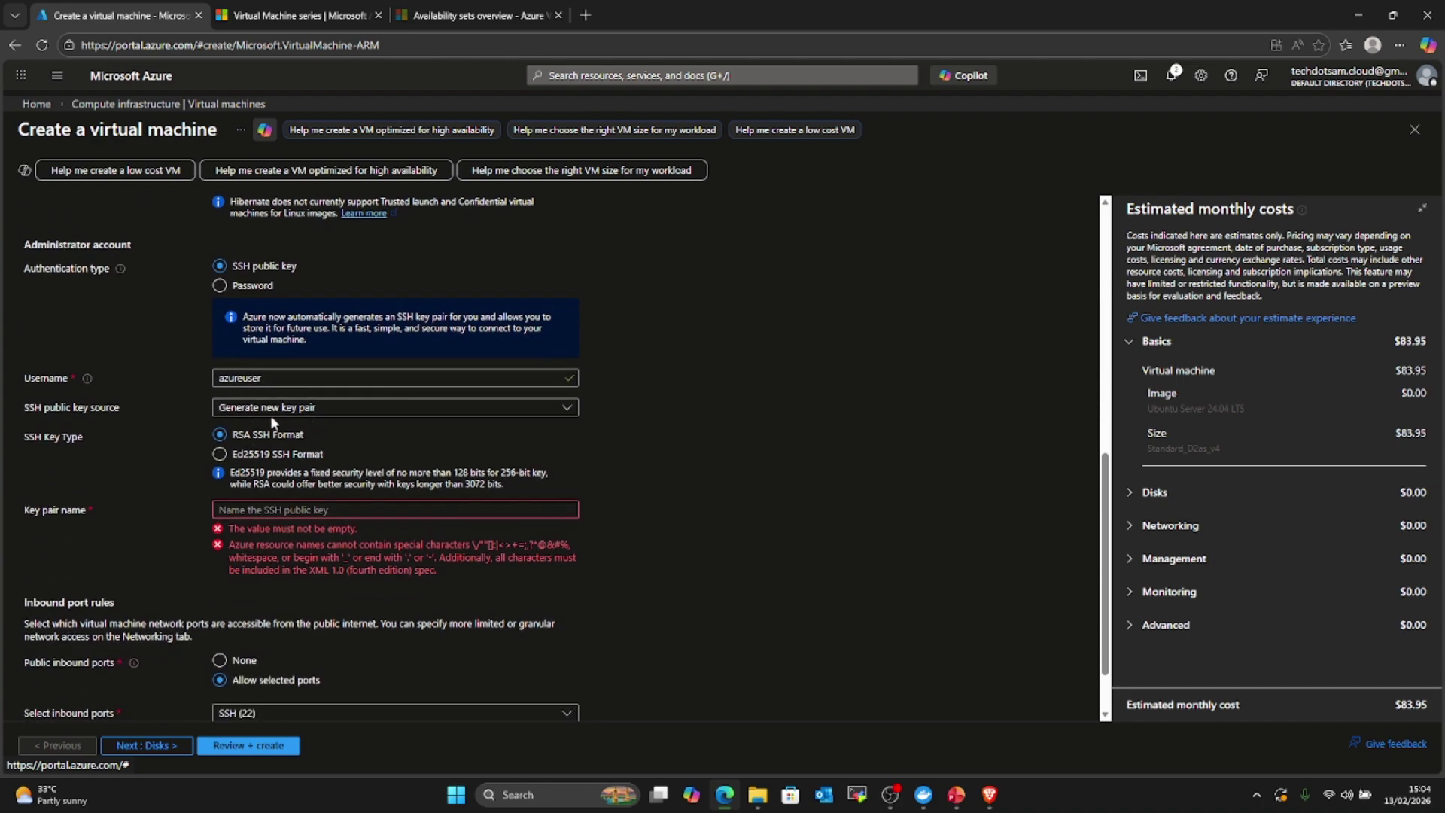
{"action": "left_click", "coordinate": [262, 378]}
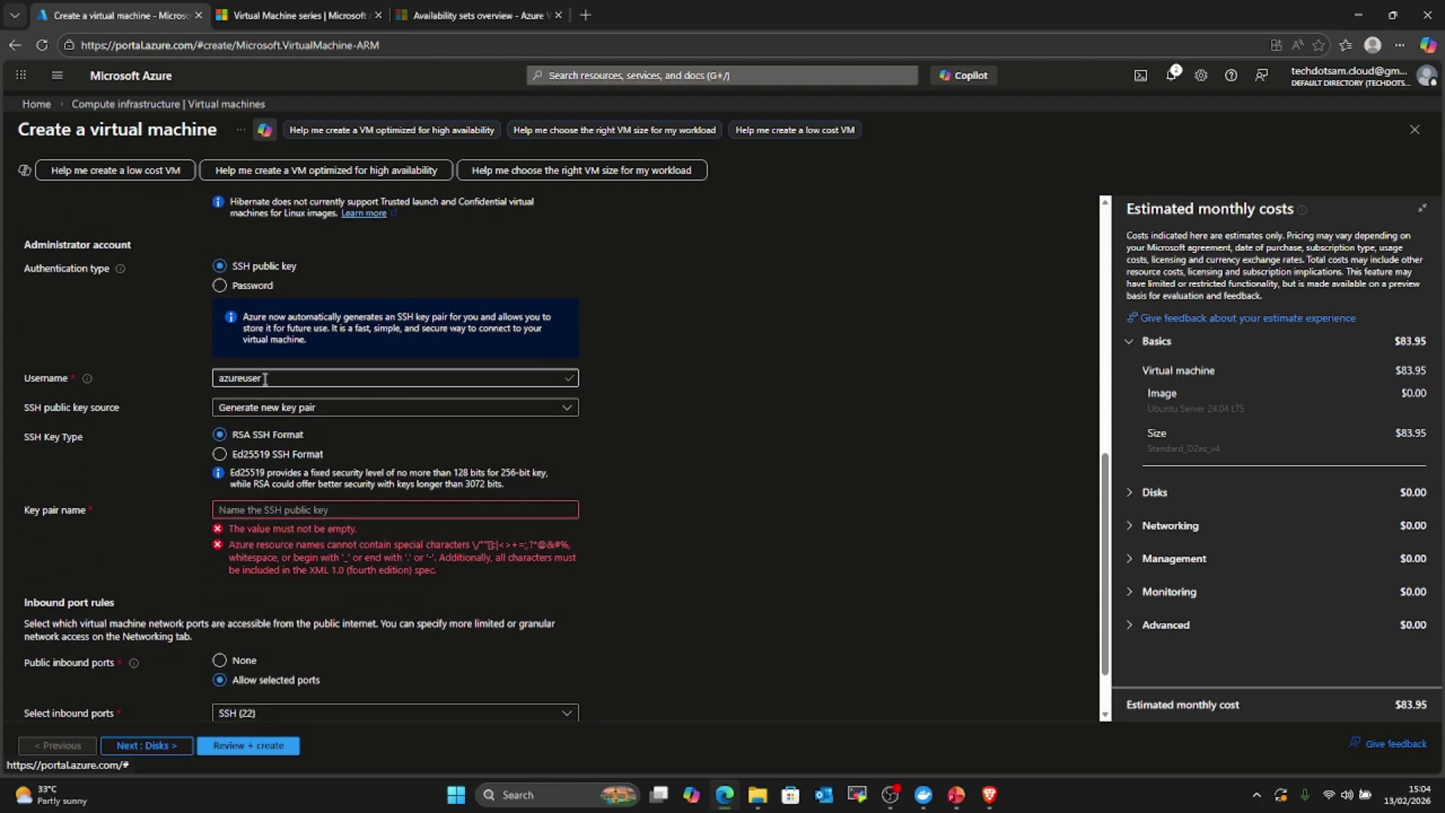
{"action": "left_click", "coordinate": [265, 379]}
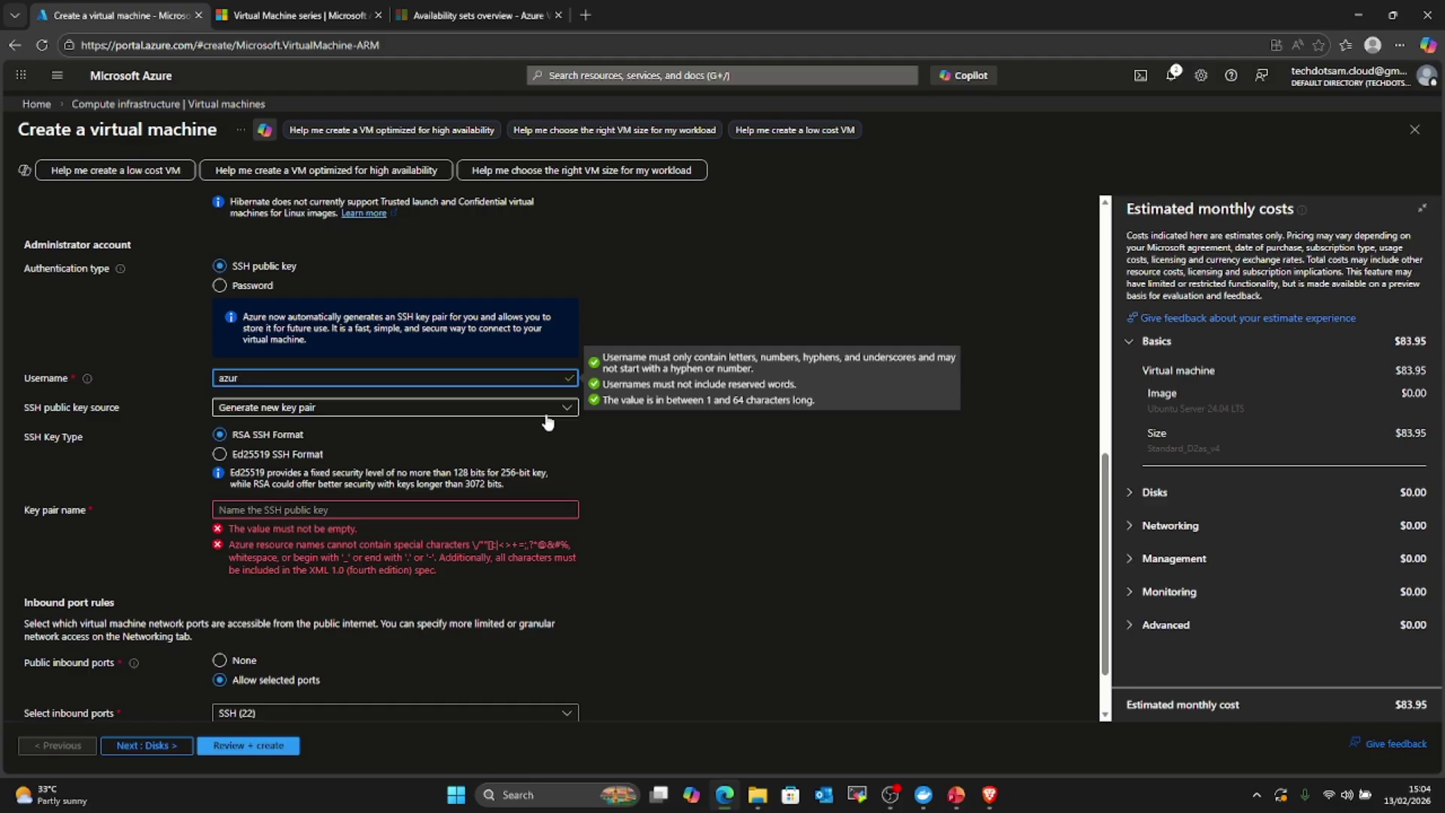
{"action": "type", "text": "vetrax"}
{"action": "left_click", "coordinate": [834, 584]}
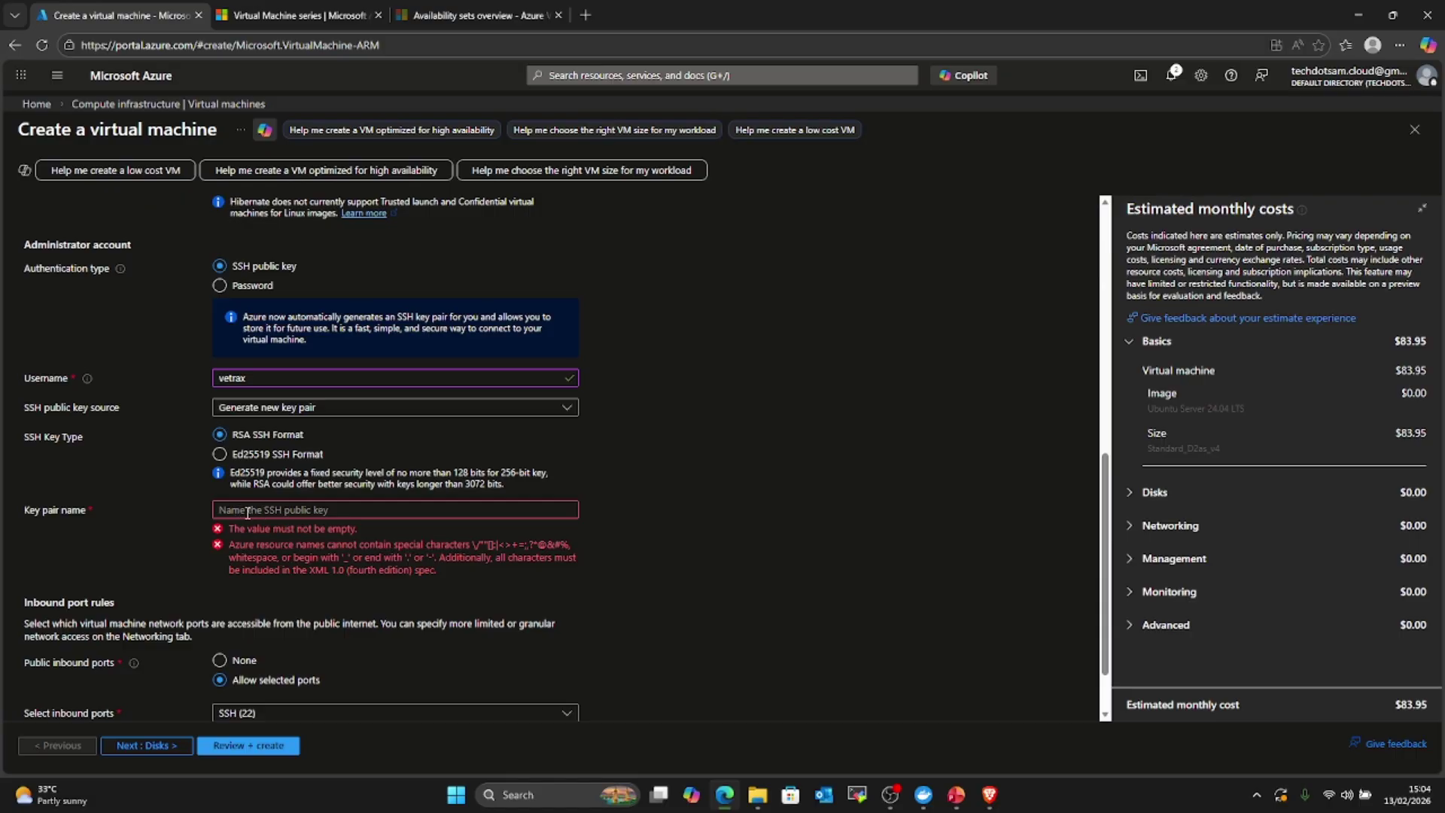
Step: Name the new SSH key pair vetrax-public-key
{"action": "left_click", "coordinate": [422, 515]}
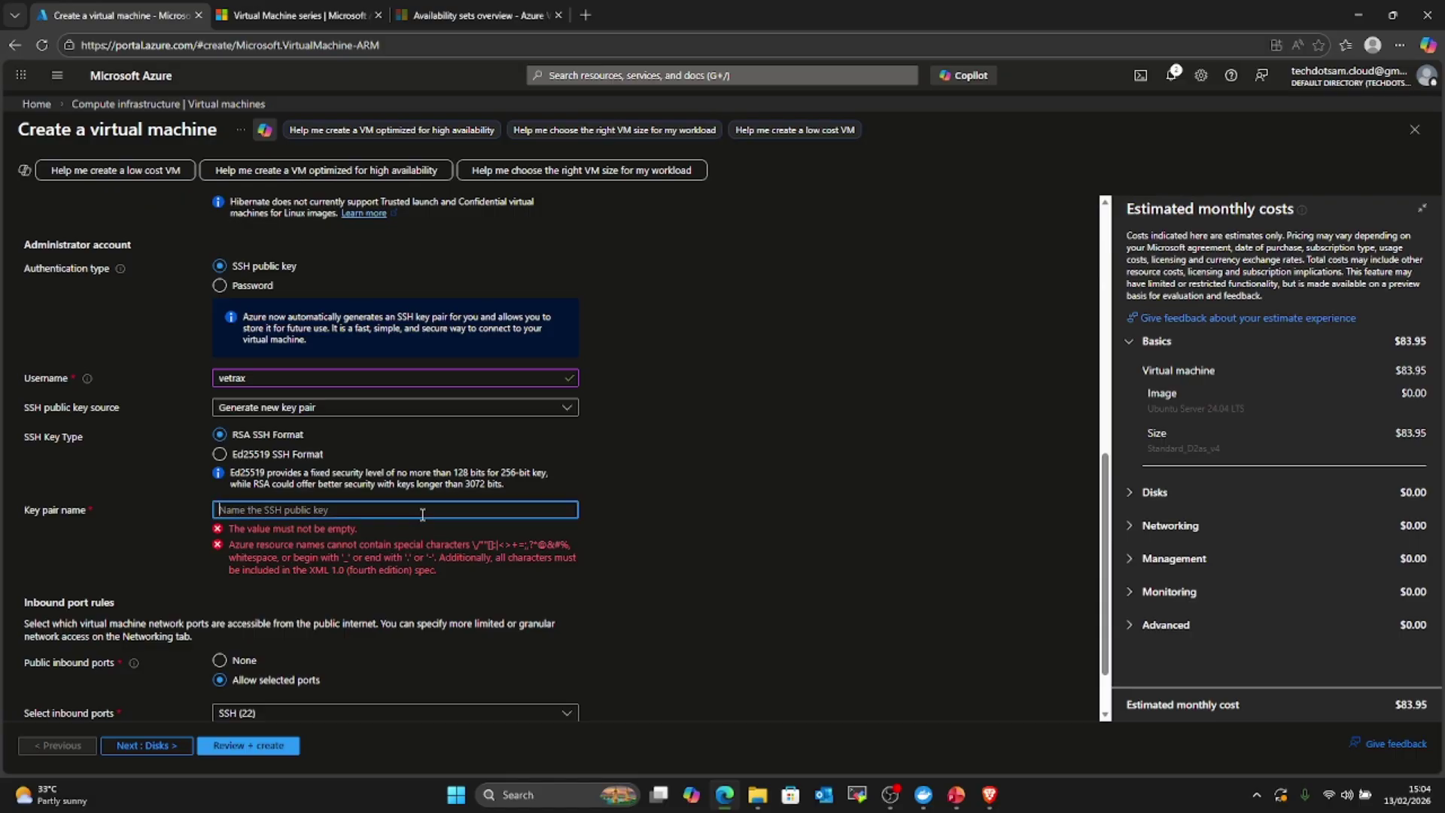
{"action": "type", "text": "vetr"}
{"action": "type", "text": "ax"}
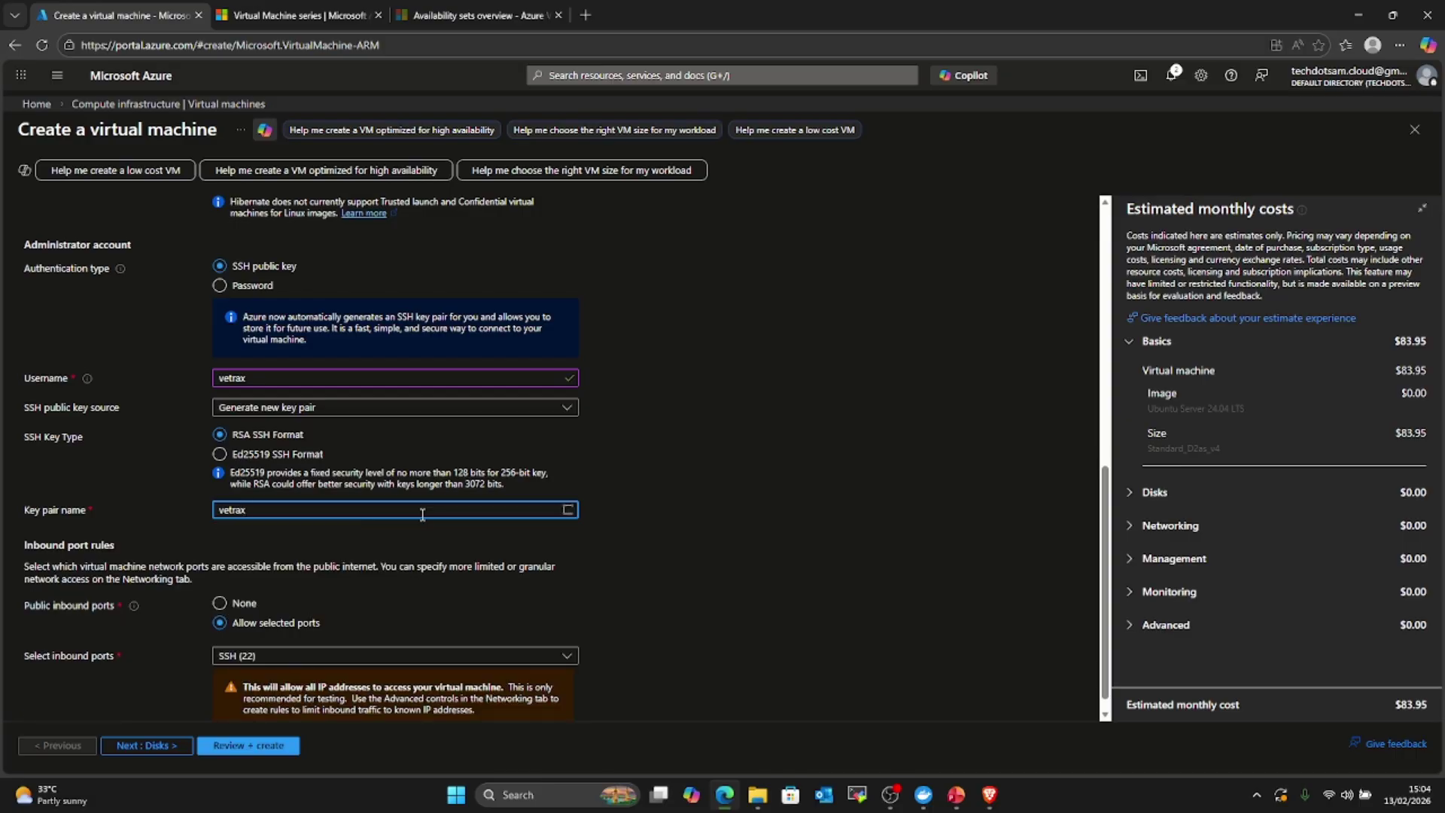
{"action": "type", "text": "-pu"}
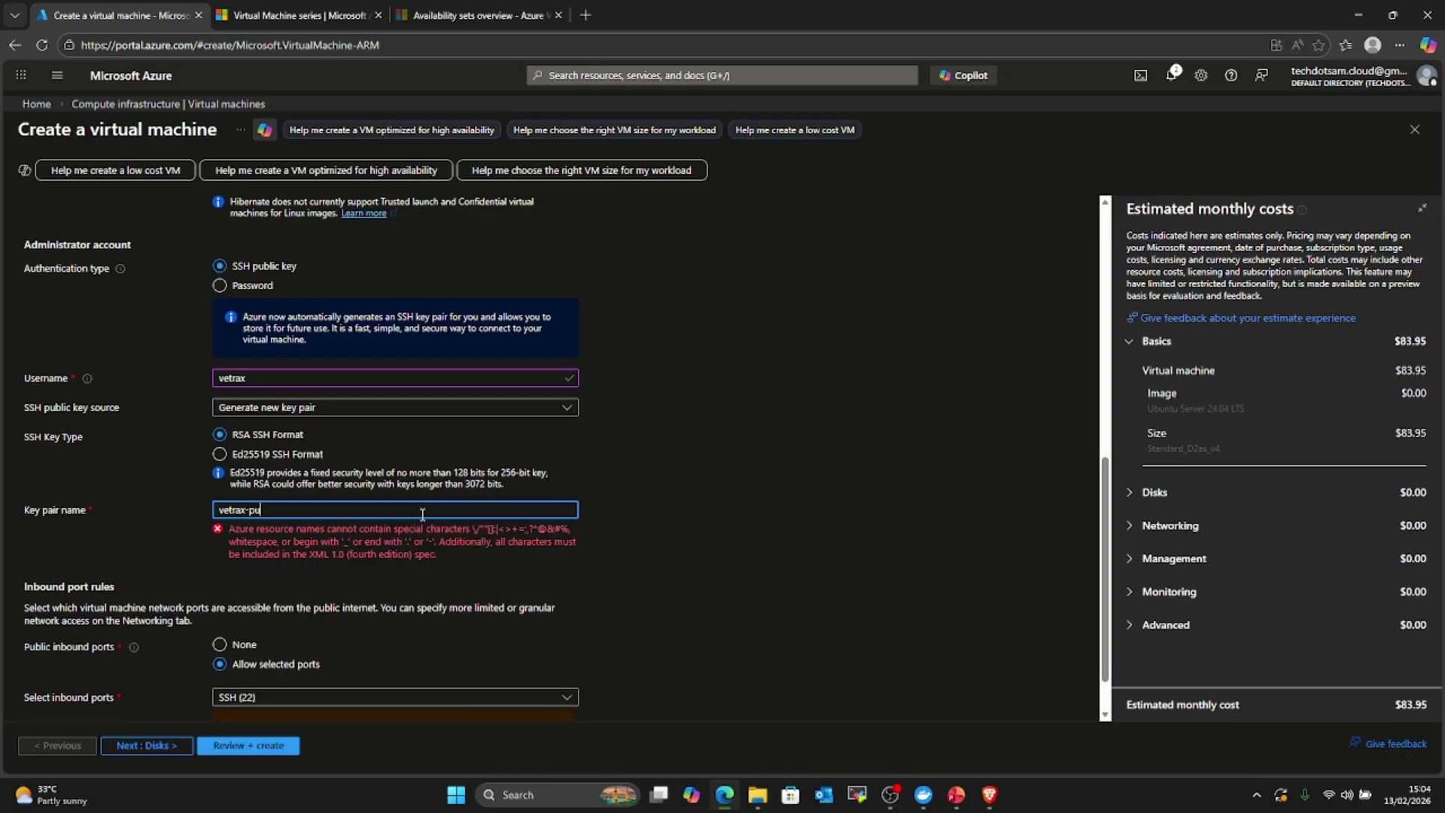
{"action": "type", "text": "bli"}
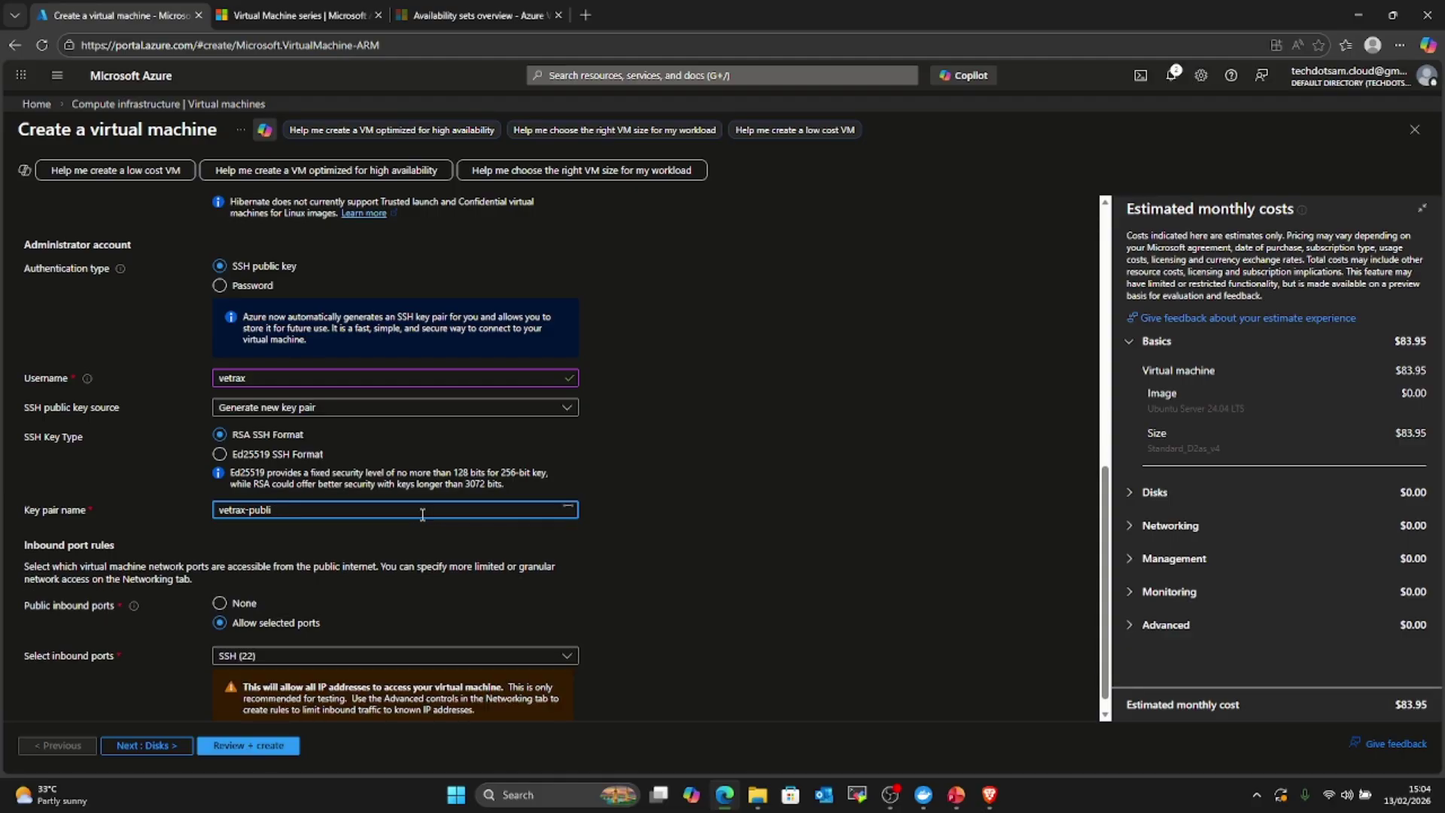
{"action": "type", "text": "c-key"}
Step: Check the available inbound port options and leave only SSH (22) selected
{"action": "scroll", "coordinate": [690, 547], "scroll_direction": "down", "scroll_amount": 1}
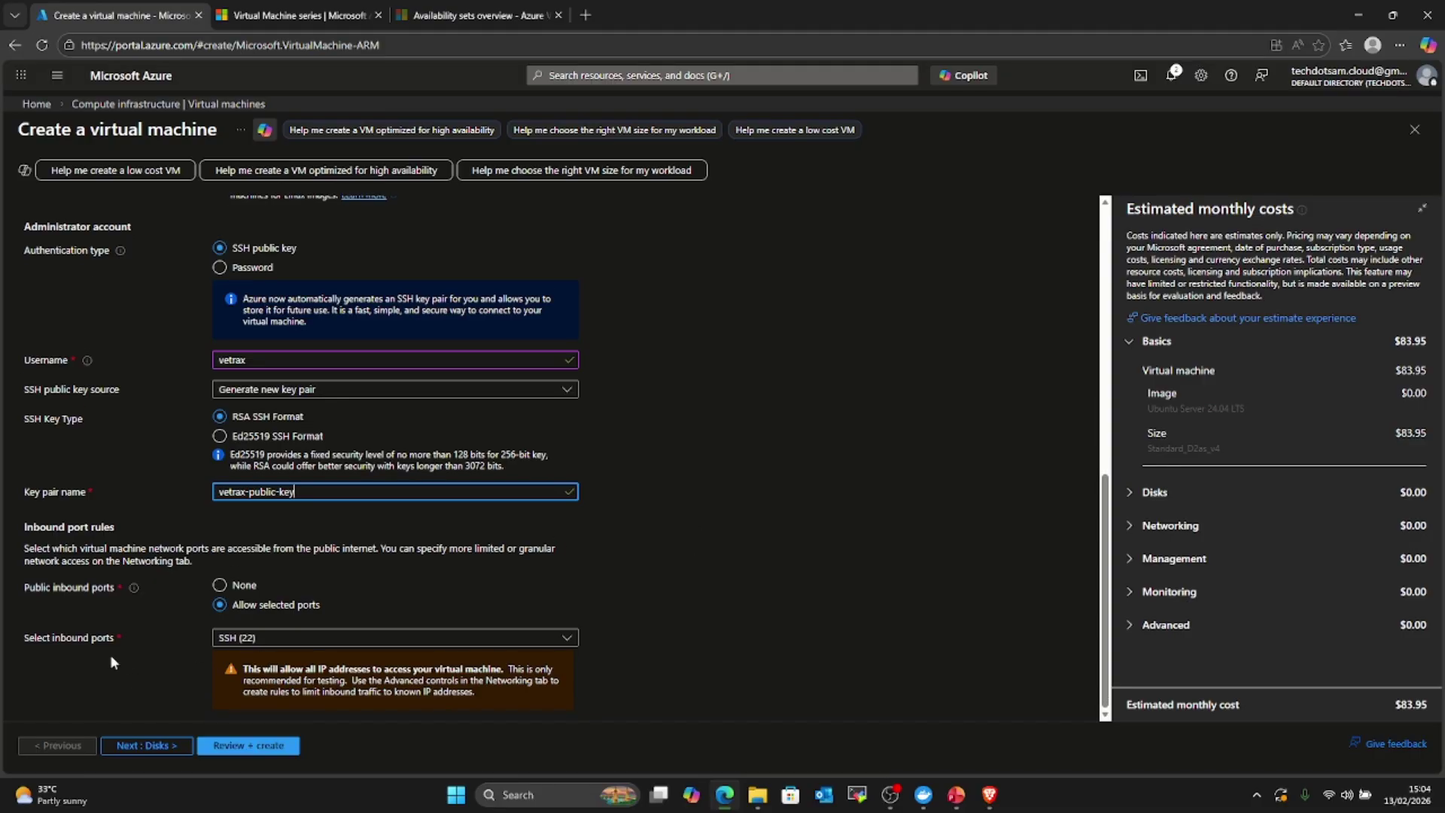
{"action": "left_click", "coordinate": [568, 640]}
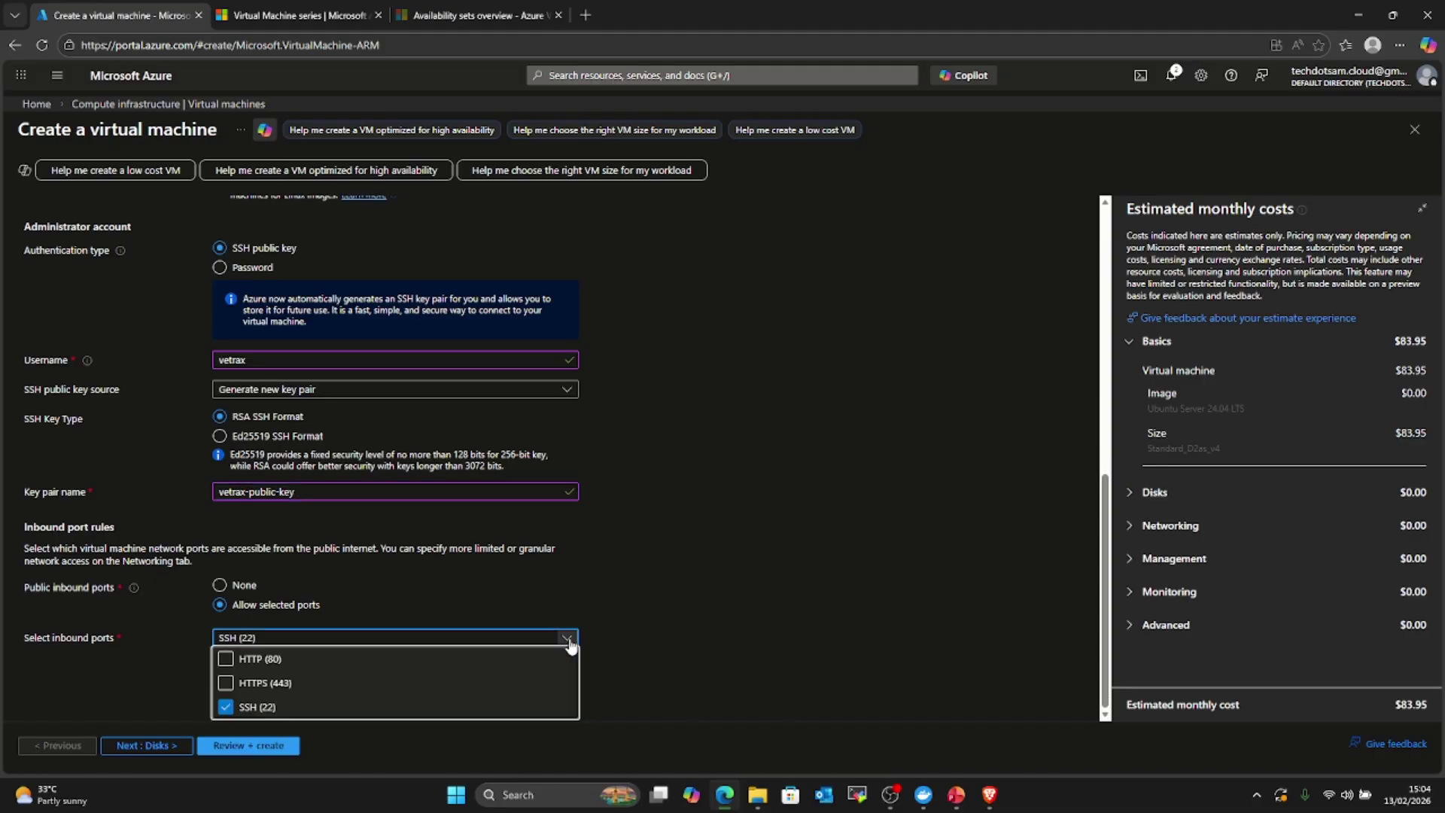
{"action": "left_click", "coordinate": [849, 570]}
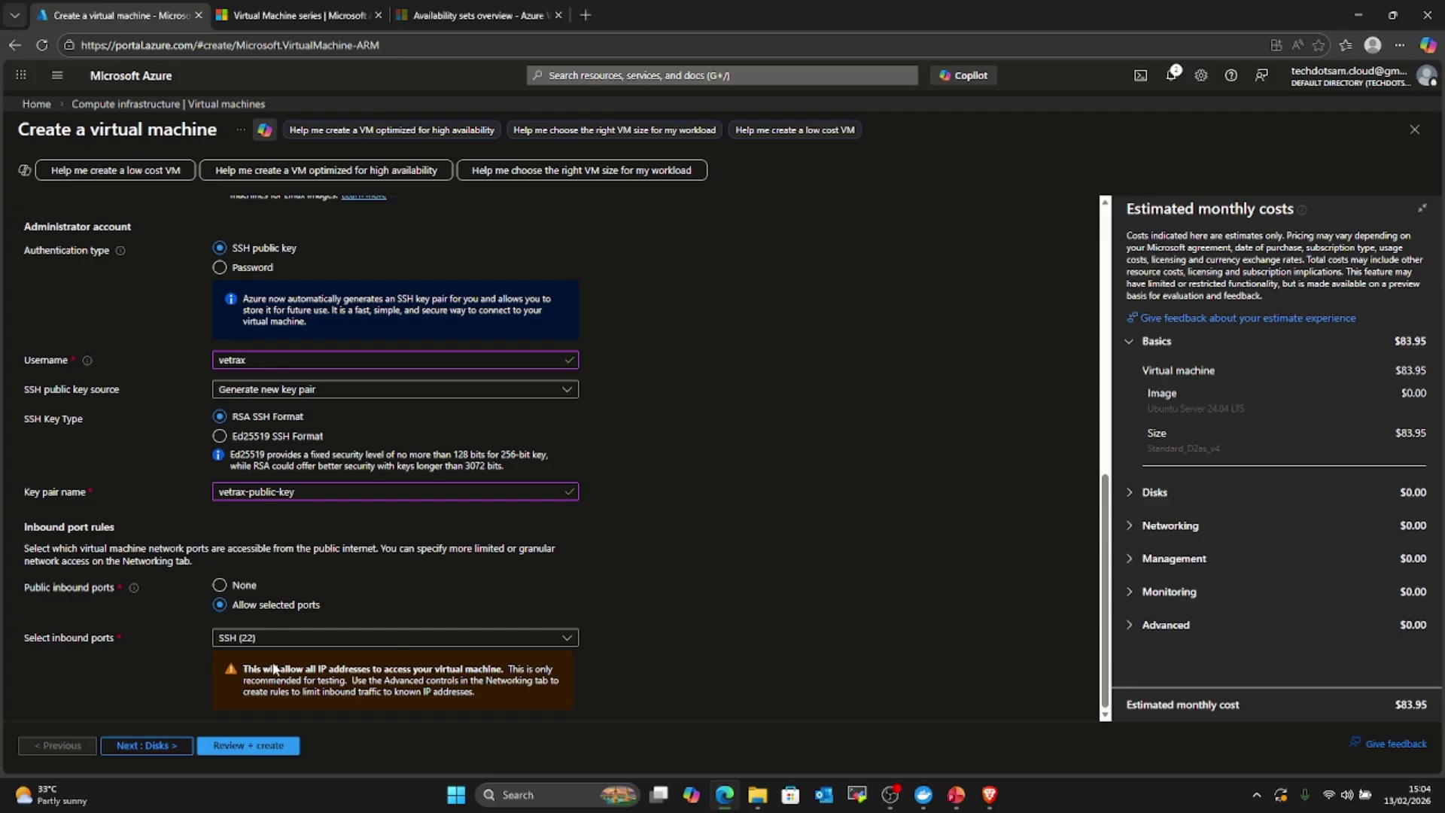
Step: Recheck the Ubuntu VM's basic settings and submit the configuration for validation
{"action": "scroll", "coordinate": [662, 521], "scroll_direction": "up", "scroll_amount": 7}
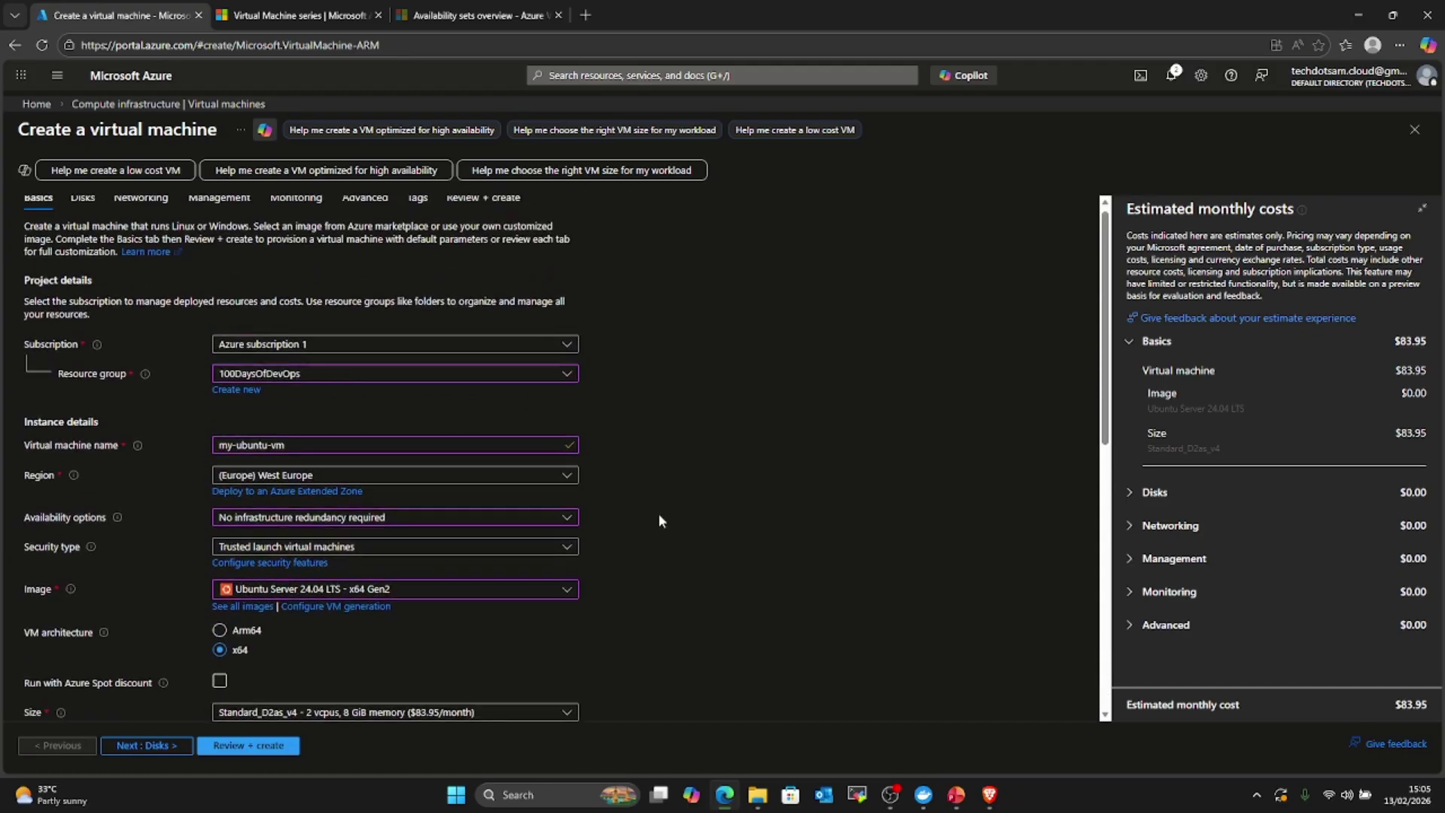
{"action": "scroll", "coordinate": [662, 522], "scroll_direction": "down", "scroll_amount": 8}
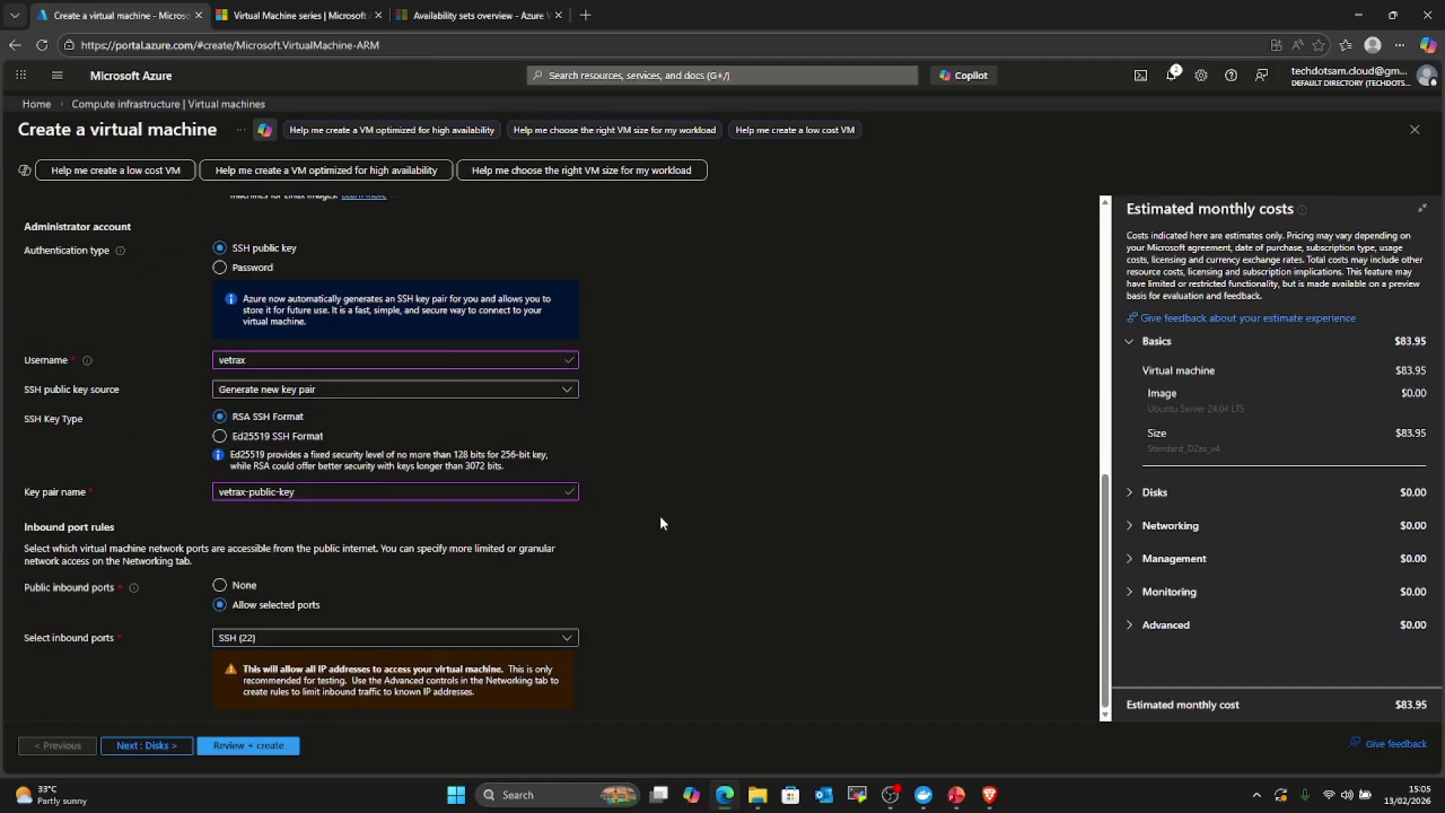
{"action": "left_click", "coordinate": [159, 760]}
{"action": "left_click", "coordinate": [240, 747]}
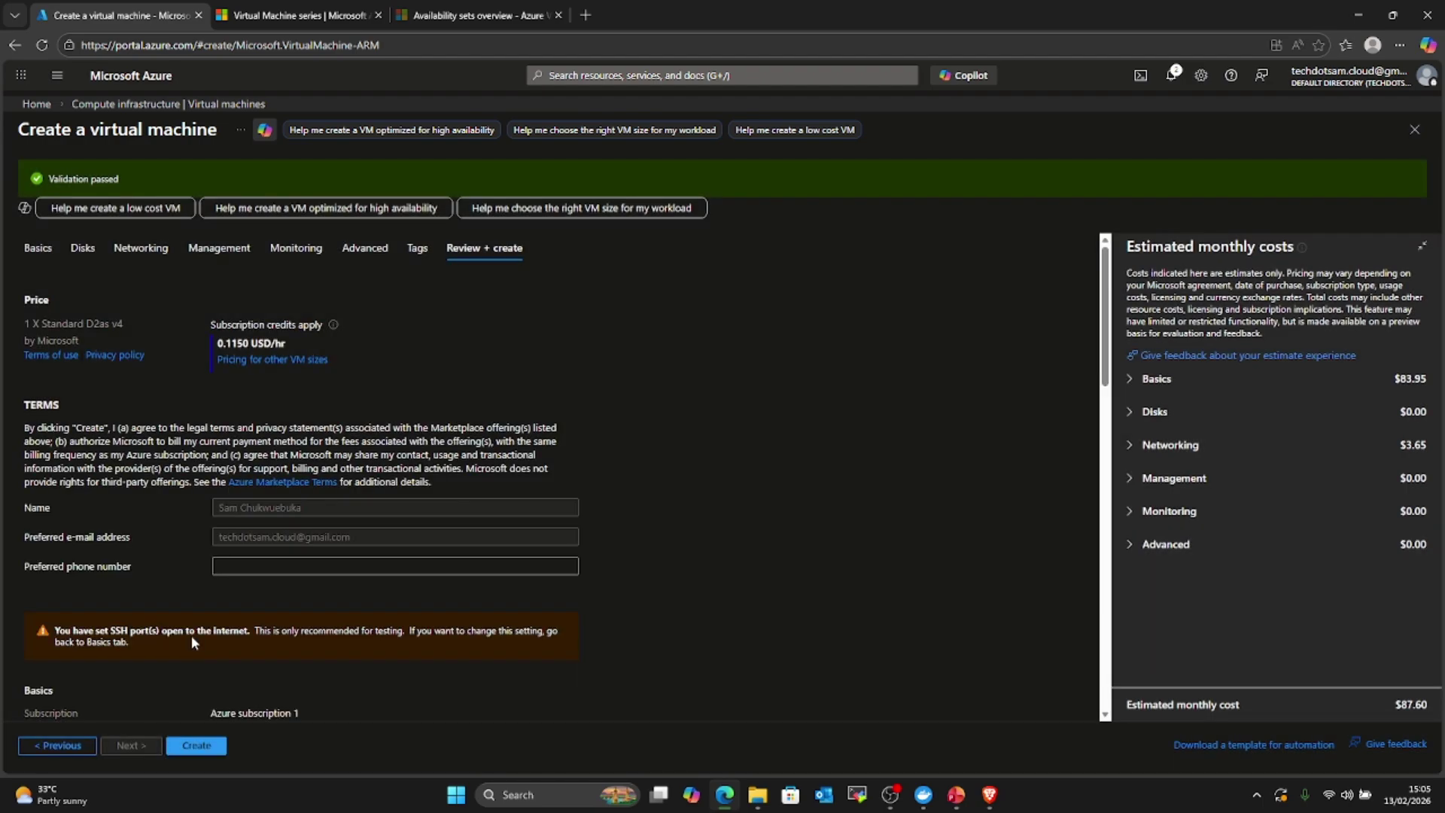
Step: Review the configuration summary and estimated monthly cost, and create my-ubuntu-vm while downloading its private key
{"action": "scroll", "coordinate": [822, 599], "scroll_direction": "down", "scroll_amount": 7}
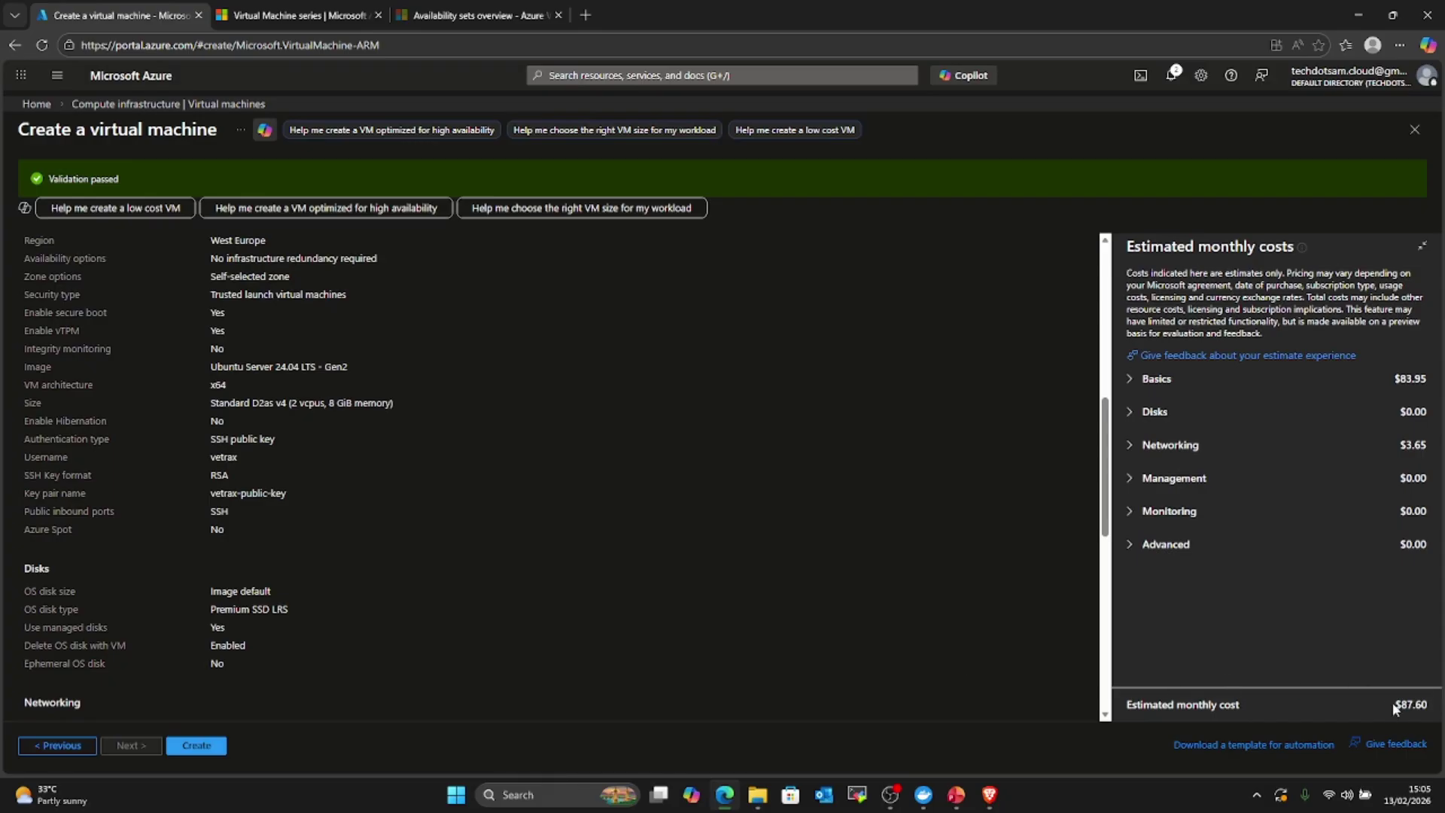
{"action": "left_click_drag", "start_coordinate": [1392, 702], "coordinate": [1434, 705]}
{"action": "left_click", "coordinate": [1244, 624]}
{"action": "scroll", "coordinate": [369, 513], "scroll_direction": "down", "scroll_amount": 5}
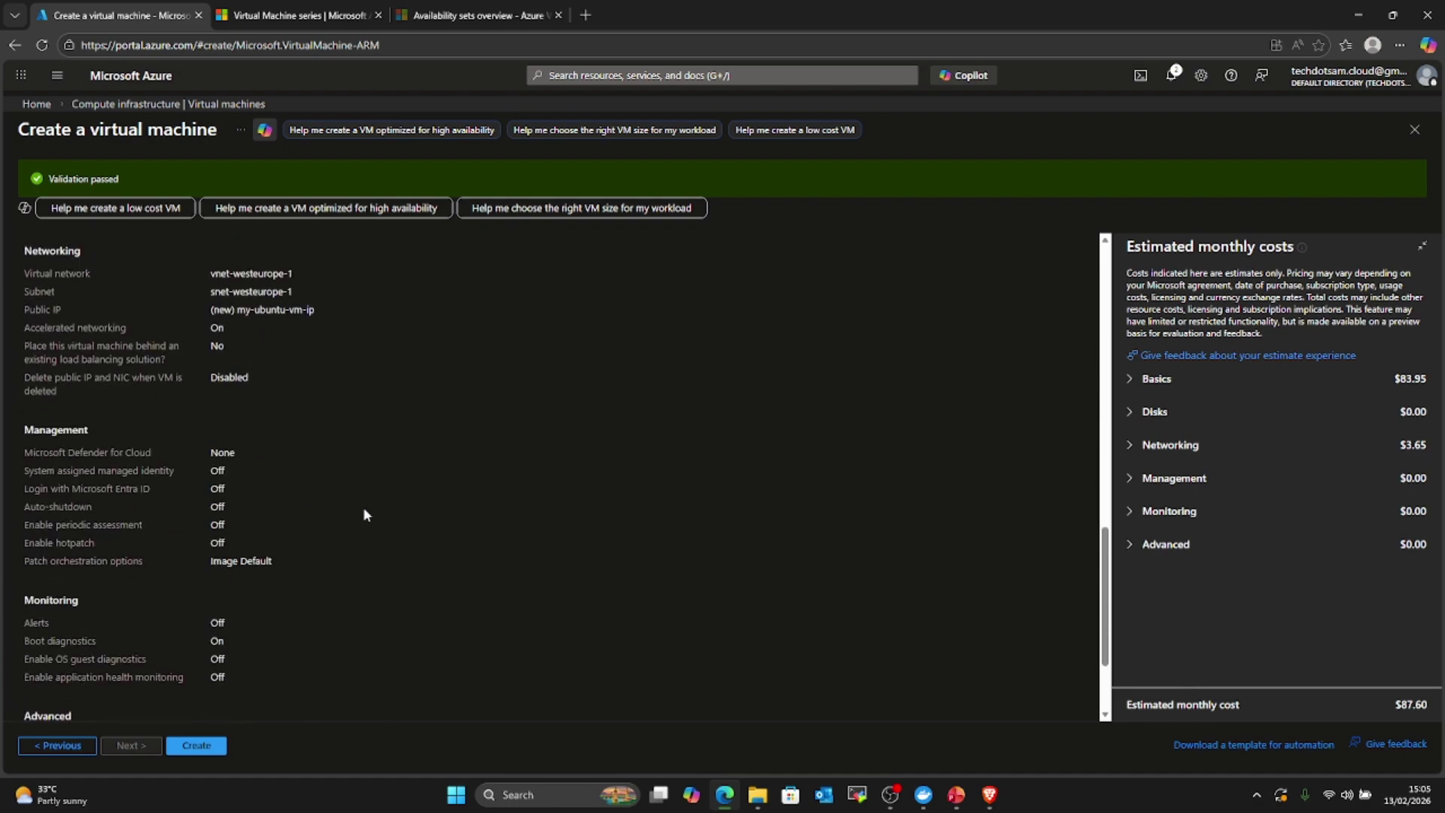
{"action": "left_click", "coordinate": [200, 747]}
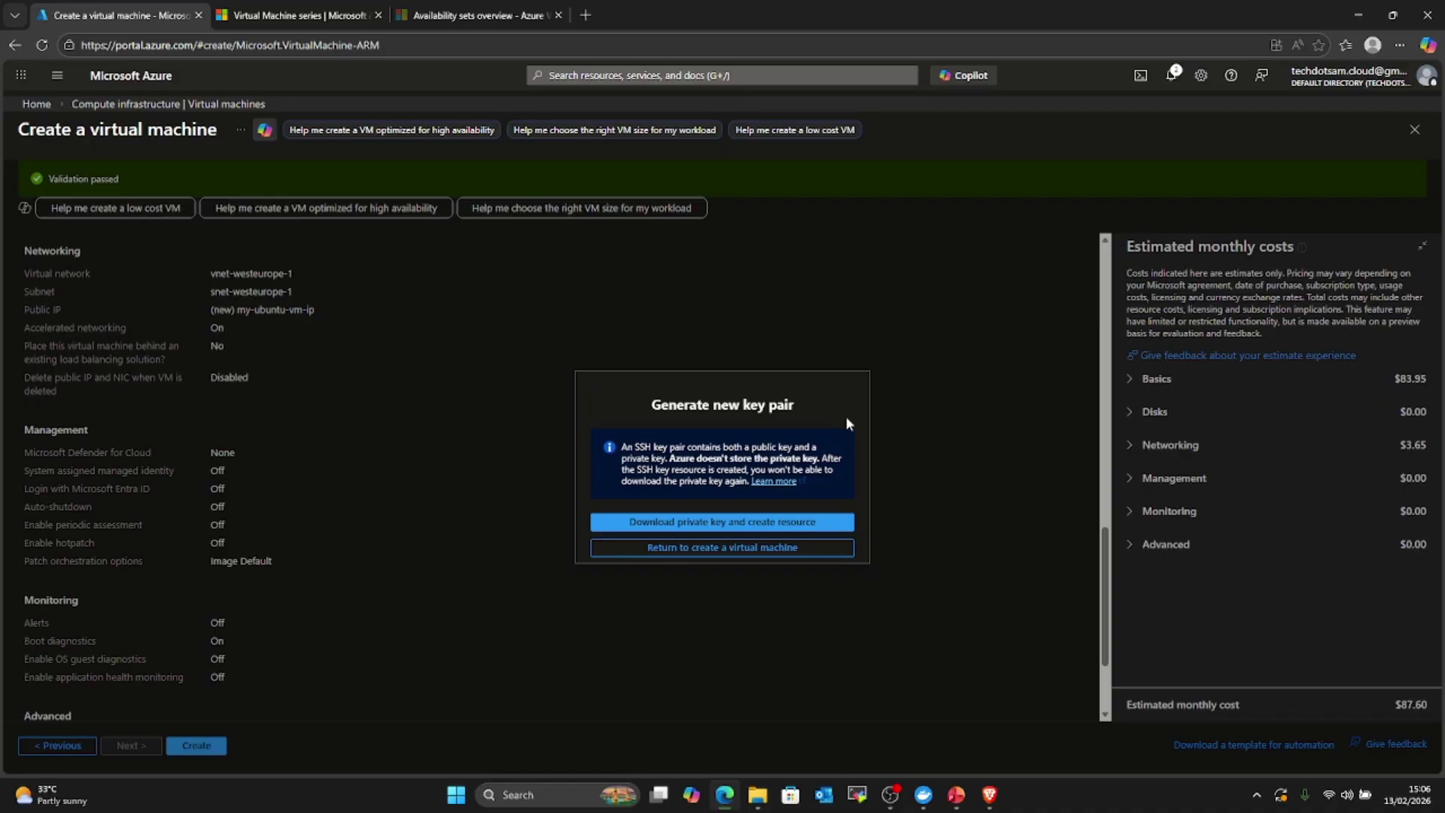
{"action": "left_click", "coordinate": [710, 523]}
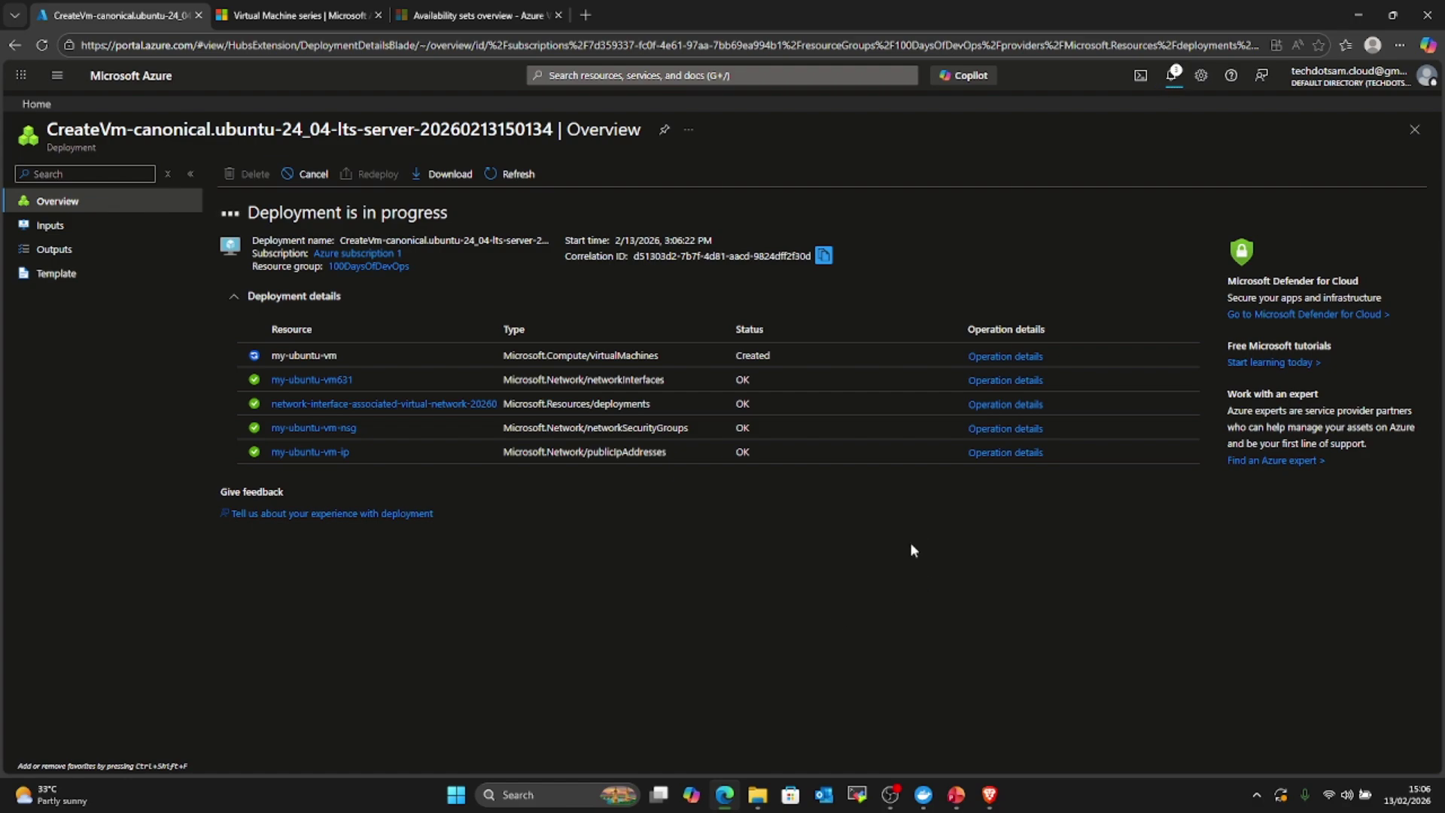
Step: Go to the windows-vm resource from its deployment notification and dismiss the notifications
{"action": "left_click", "coordinate": [1172, 76]}
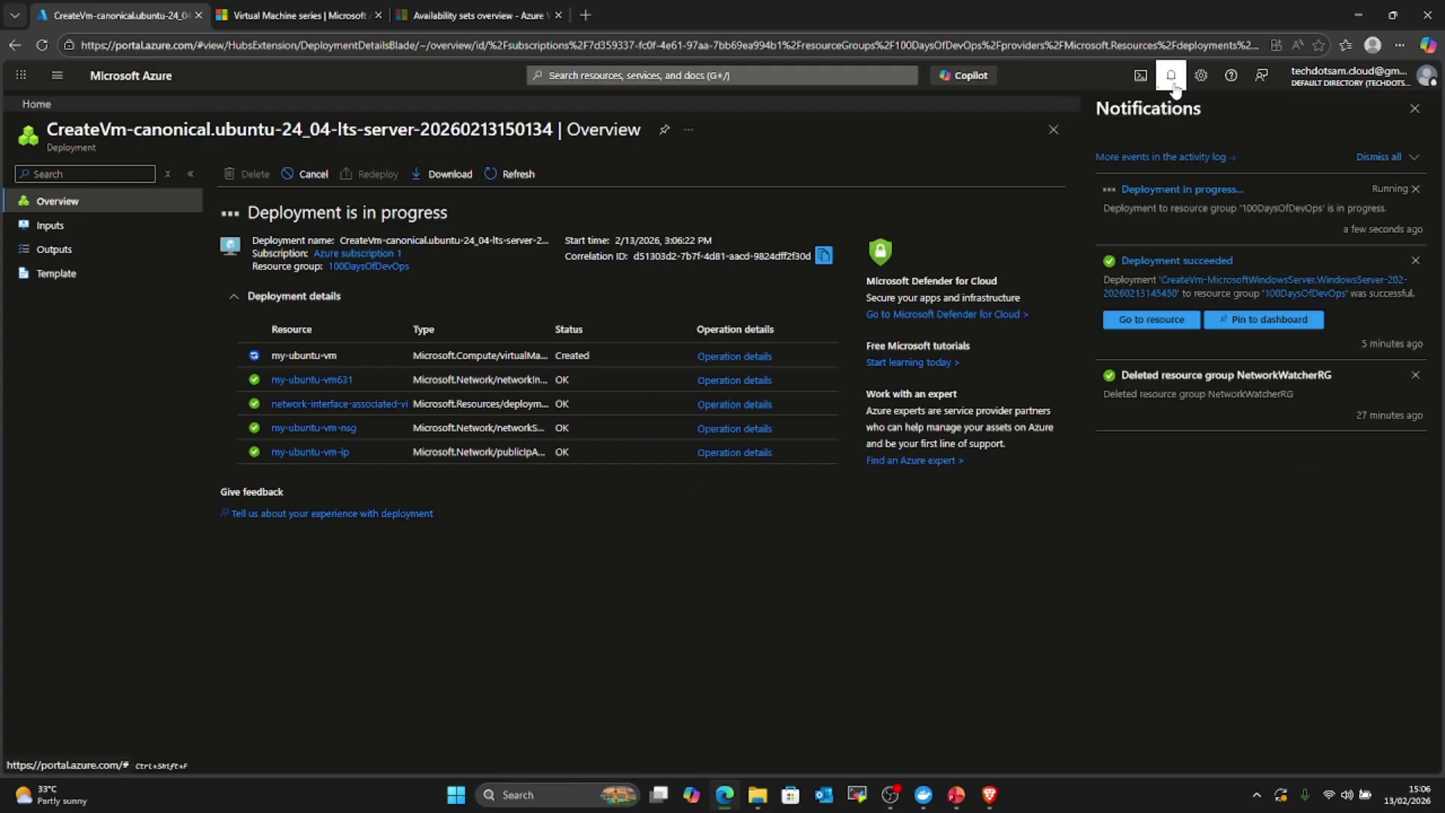
{"action": "left_click", "coordinate": [1147, 321]}
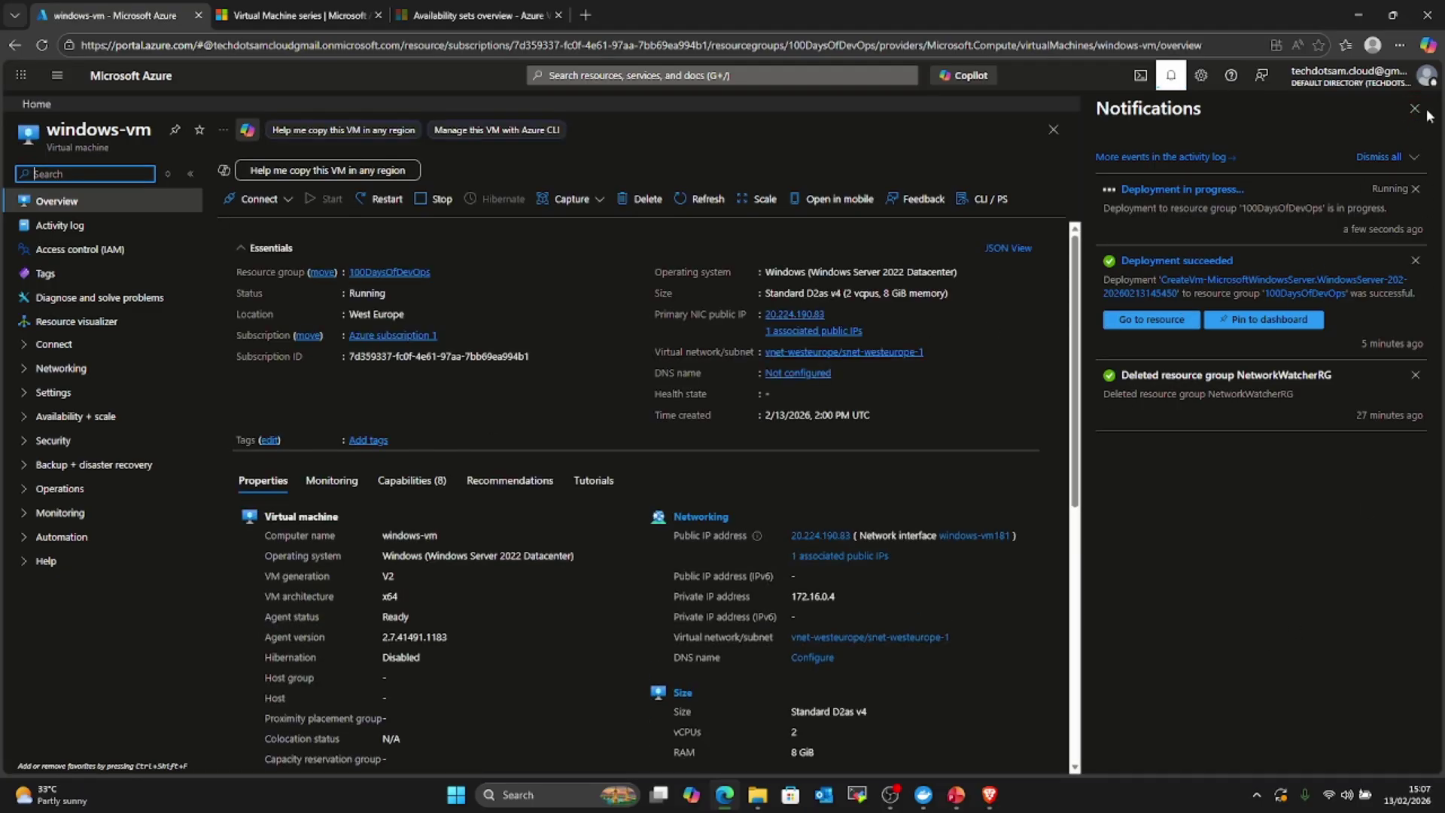
{"action": "left_click", "coordinate": [1415, 109]}
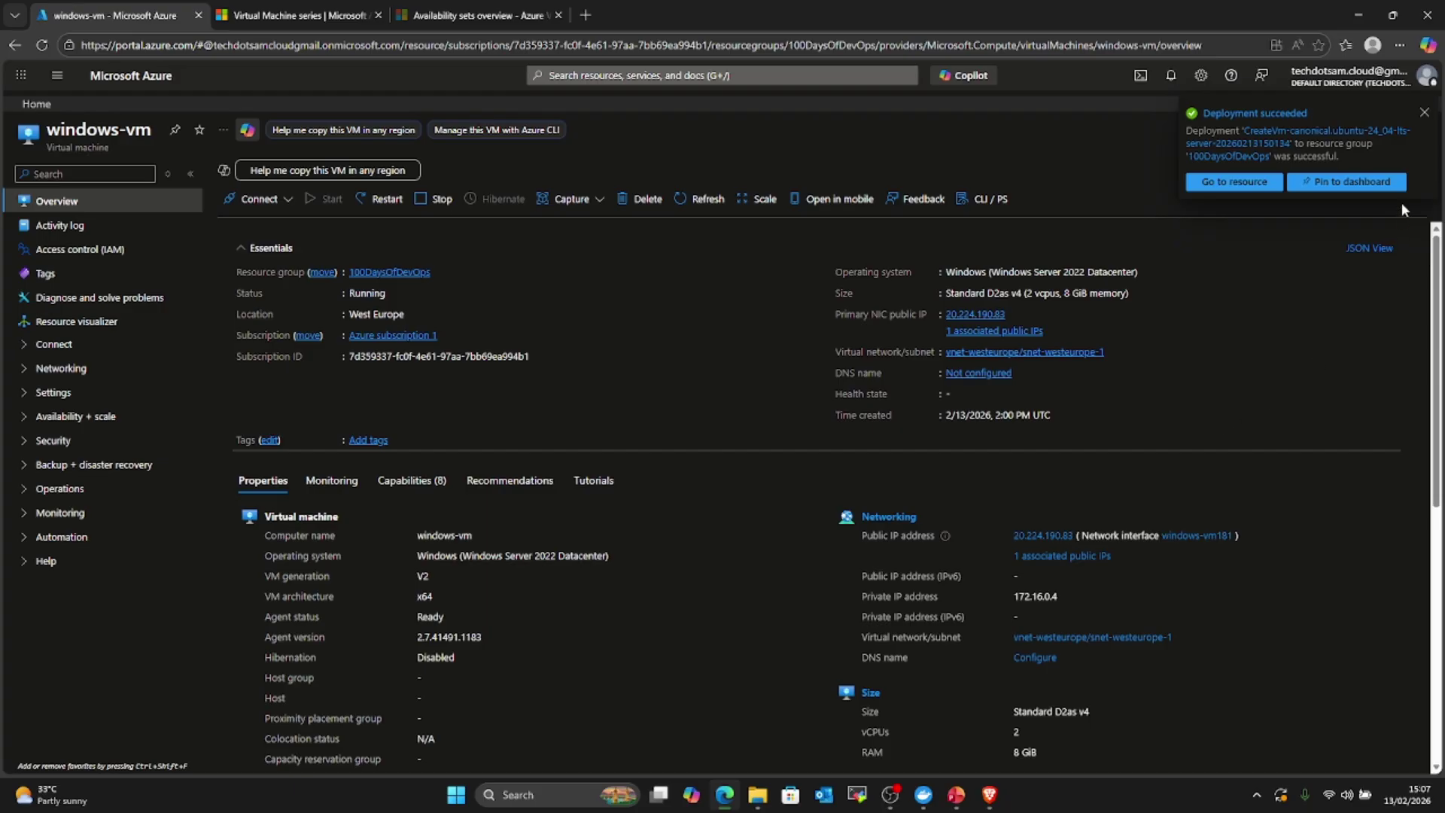
{"action": "left_click", "coordinate": [1425, 115]}
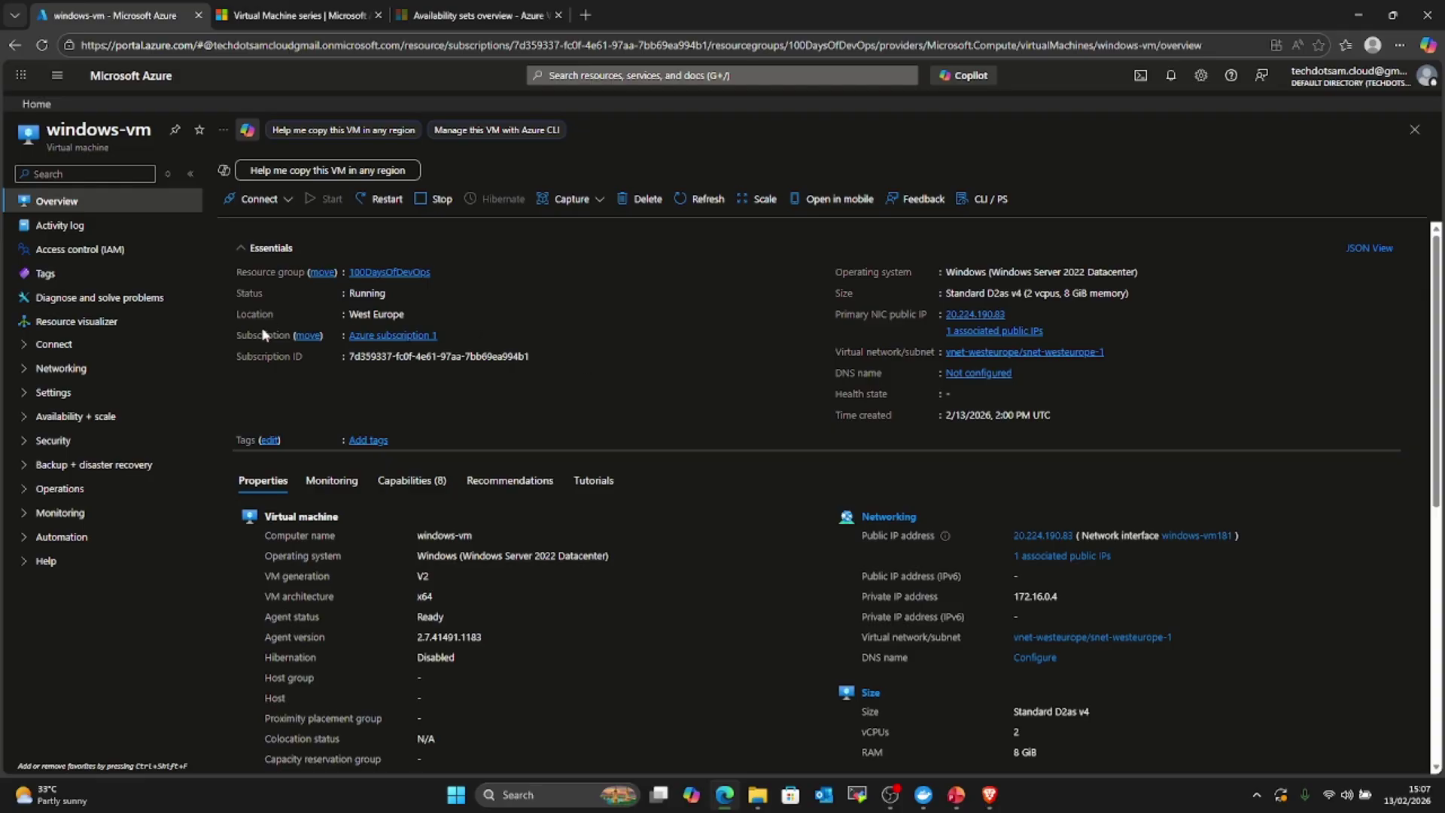
Step: Examine the windows-vm overview, including its essentials, operating system, public IP, networking, size, disk and security properties
{"action": "left_click_drag", "start_coordinate": [290, 281], "coordinate": [244, 310]}
{"action": "left_click", "coordinate": [252, 297]}
{"action": "double_click", "coordinate": [252, 314]}
{"action": "left_click_drag", "start_coordinate": [835, 271], "coordinate": [1138, 272]}
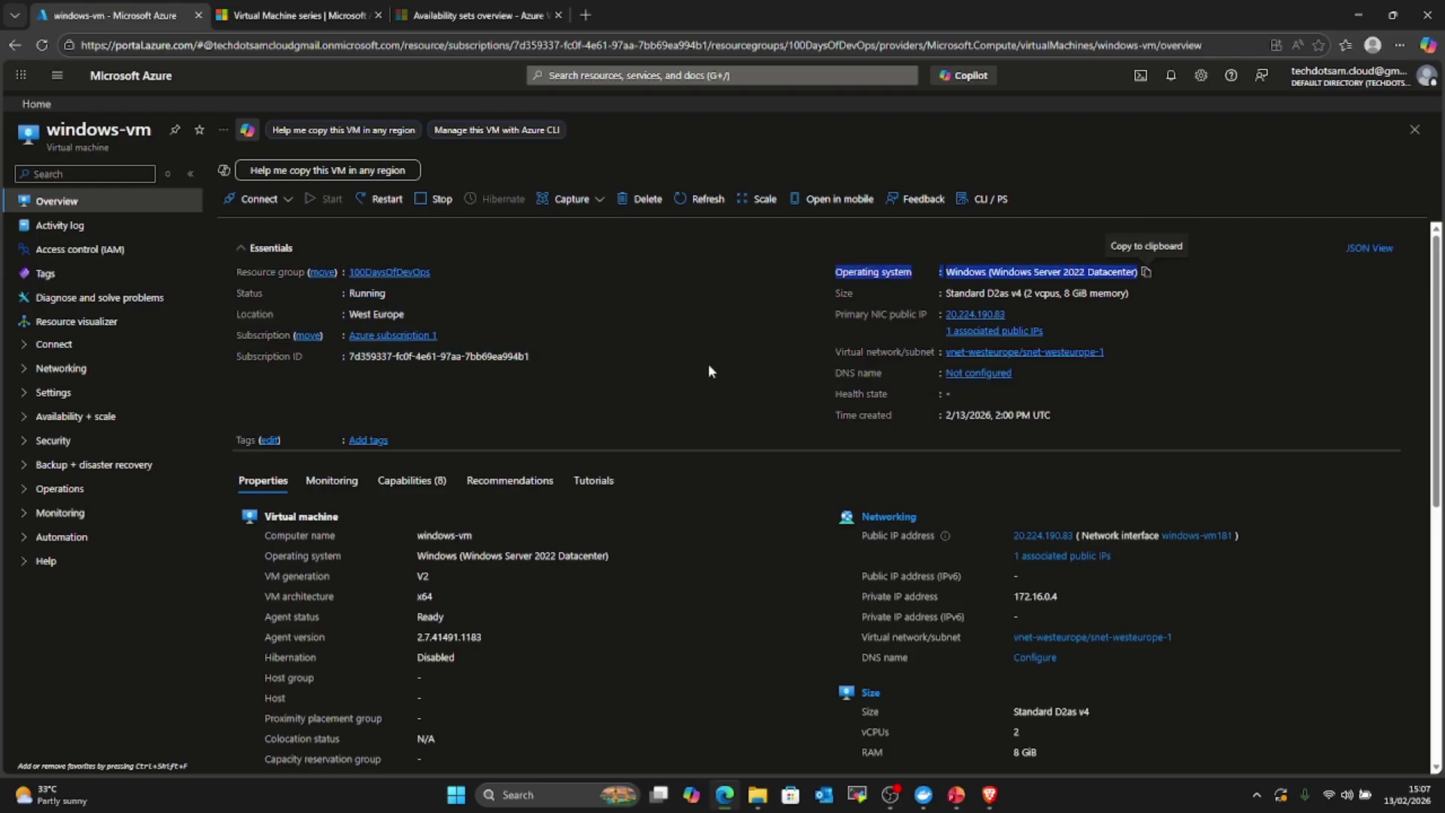
{"action": "left_click", "coordinate": [914, 316]}
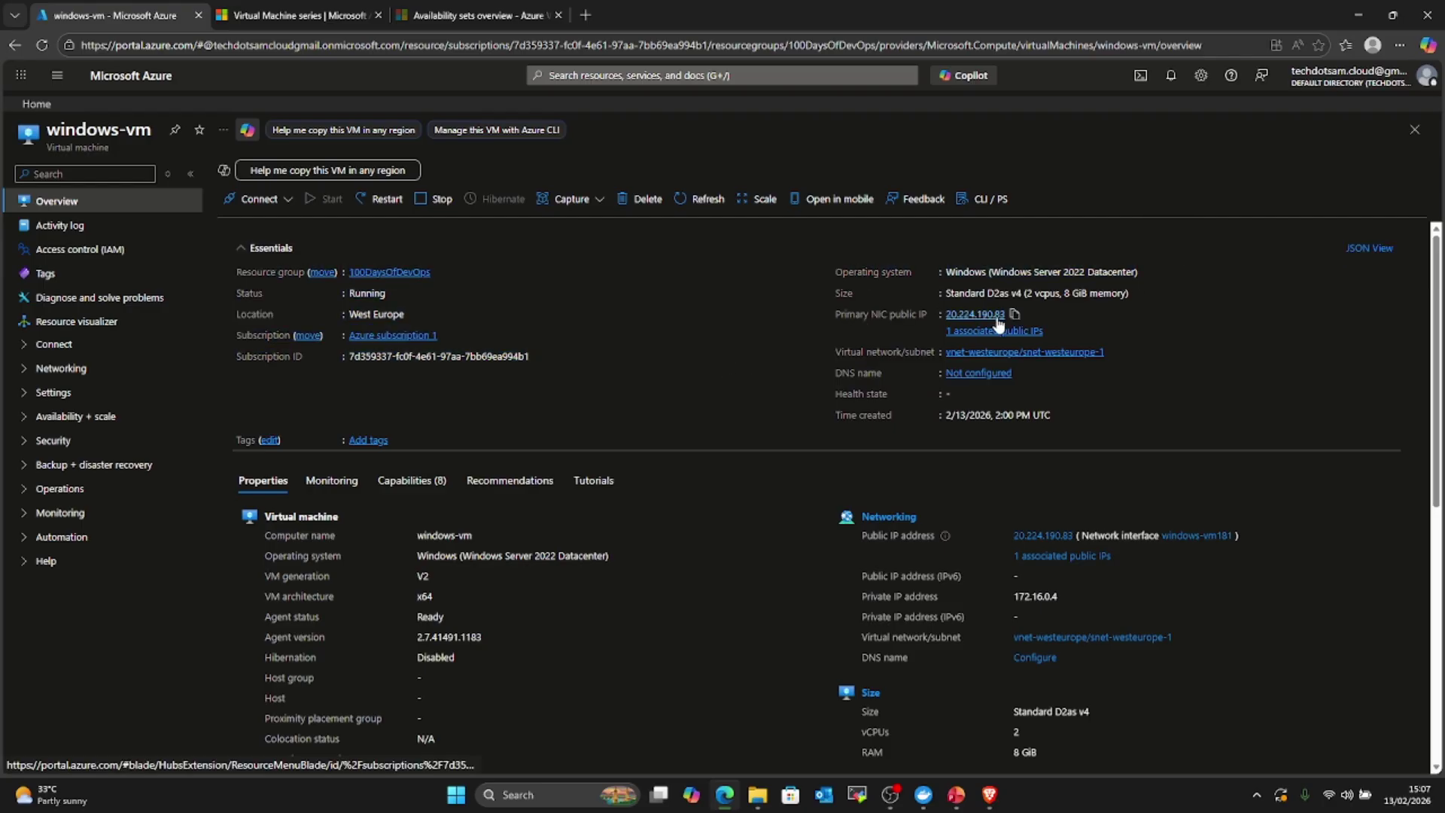
{"action": "scroll", "coordinate": [973, 508], "scroll_direction": "down", "scroll_amount": 3}
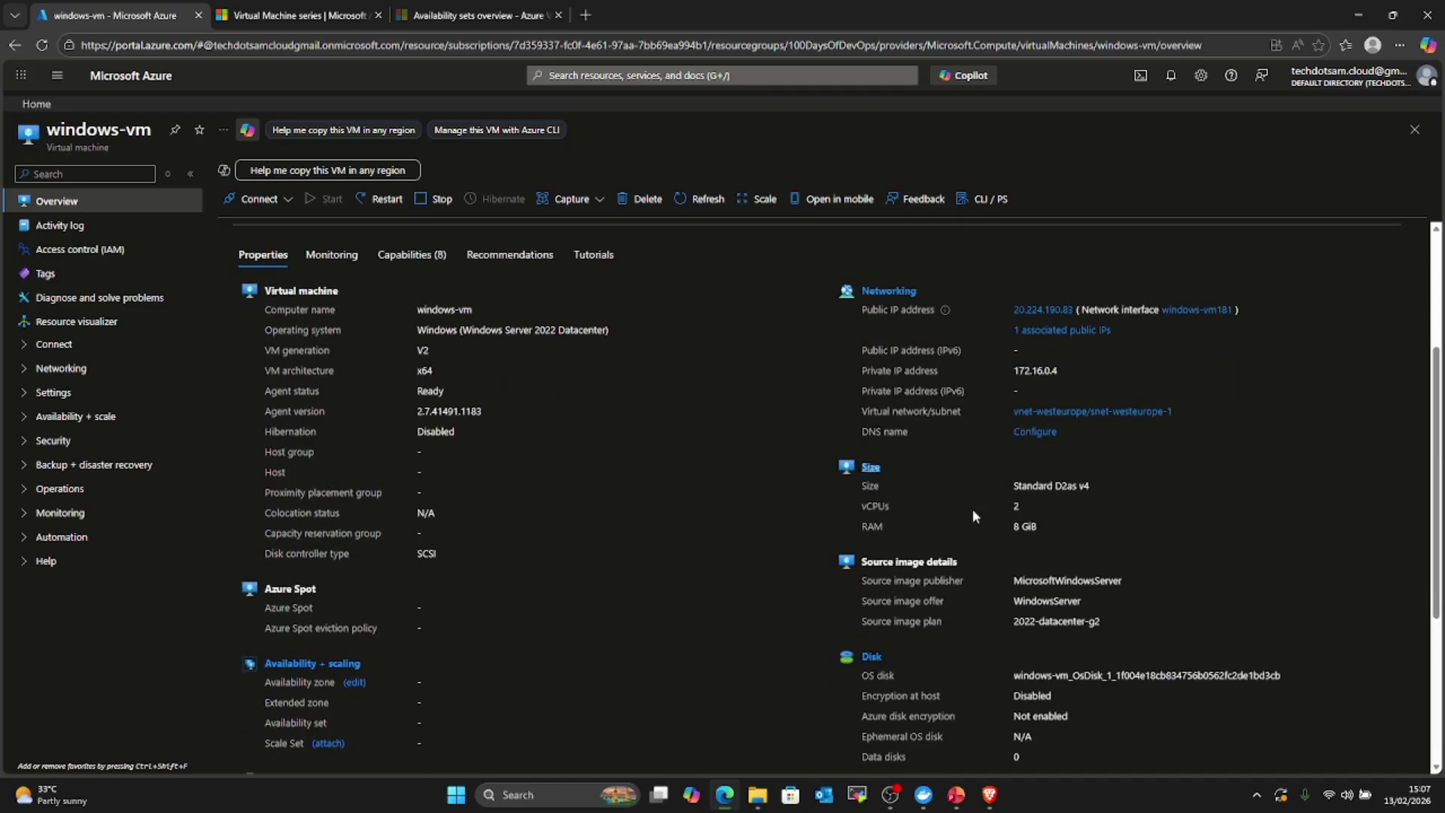
{"action": "scroll", "coordinate": [972, 508], "scroll_direction": "down", "scroll_amount": 4}
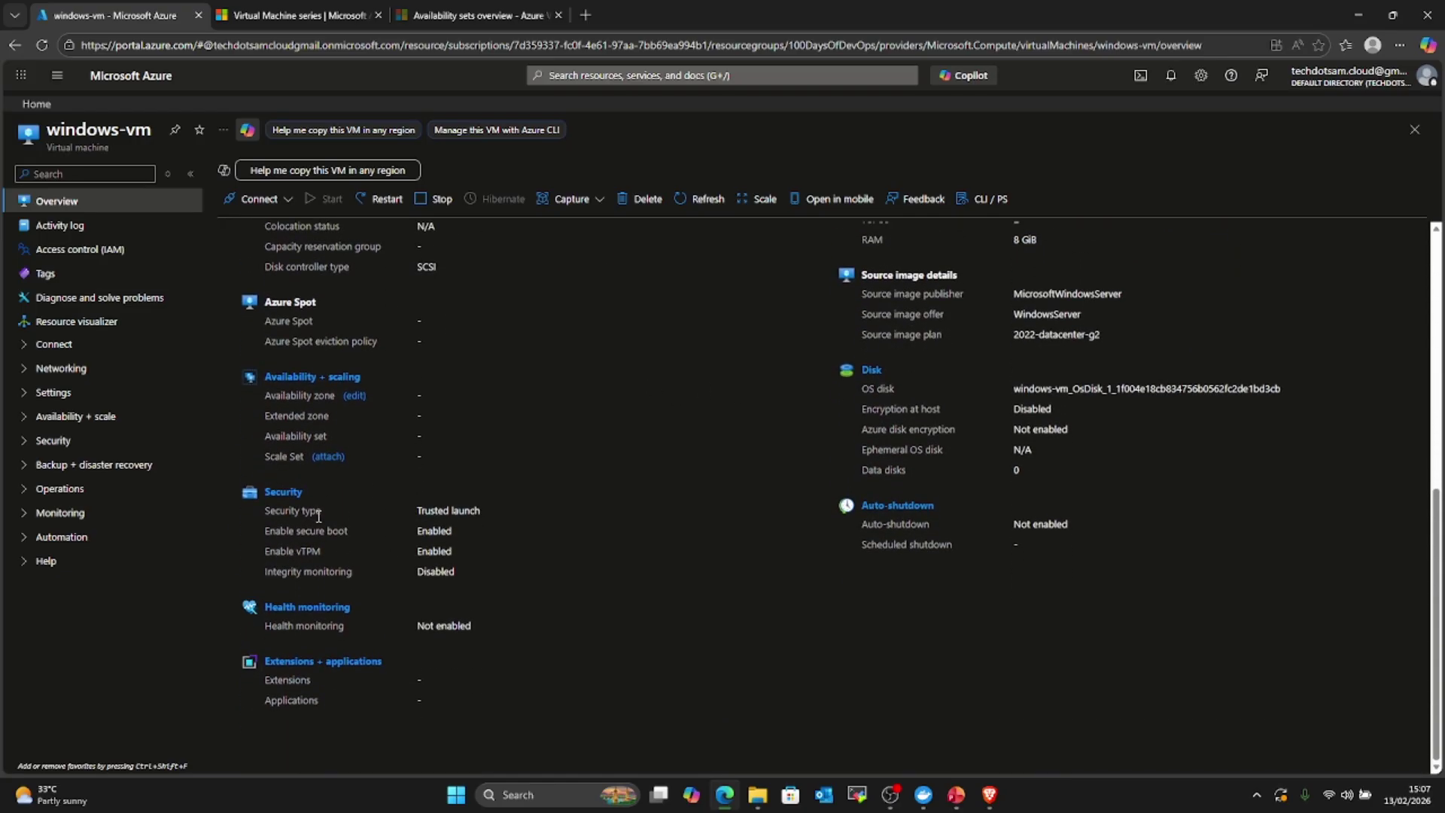
{"action": "scroll", "coordinate": [336, 550], "scroll_direction": "up", "scroll_amount": 7}
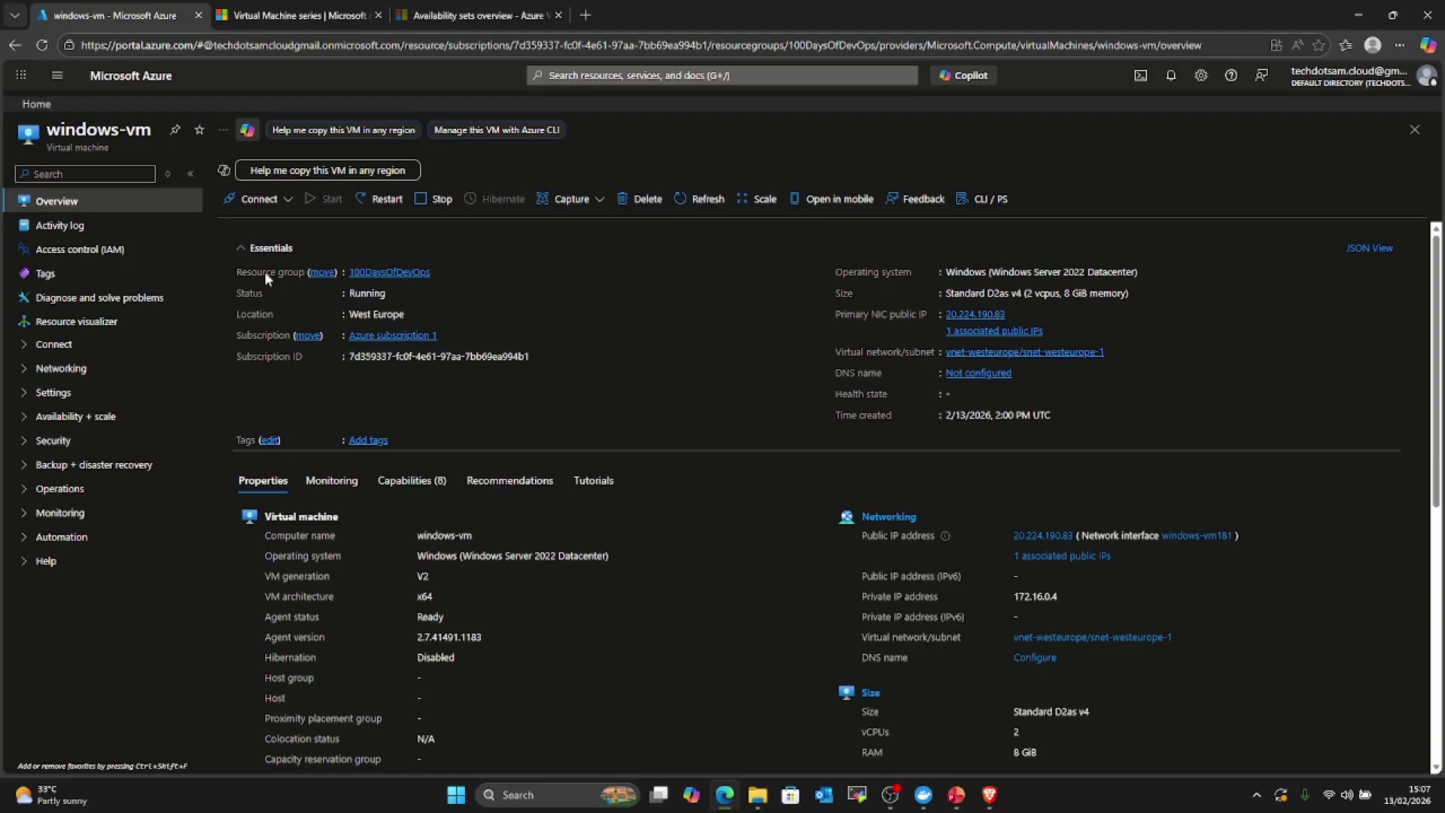
Step: Open the native RDP connection options for windows-vm, copy the username, and download and keep windows-vm.rdp
{"action": "left_click", "coordinate": [291, 202]}
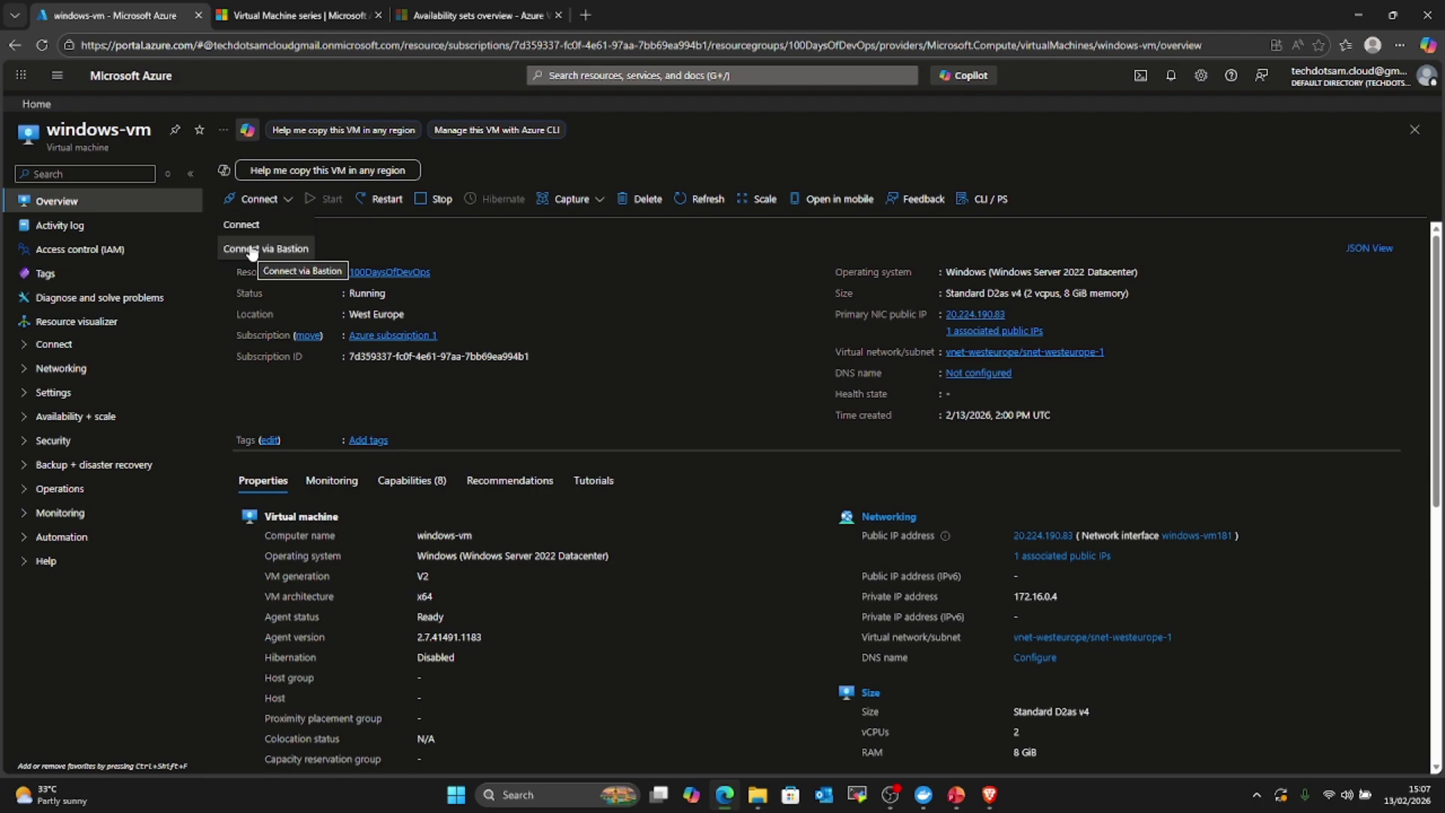
{"action": "left_click", "coordinate": [254, 224]}
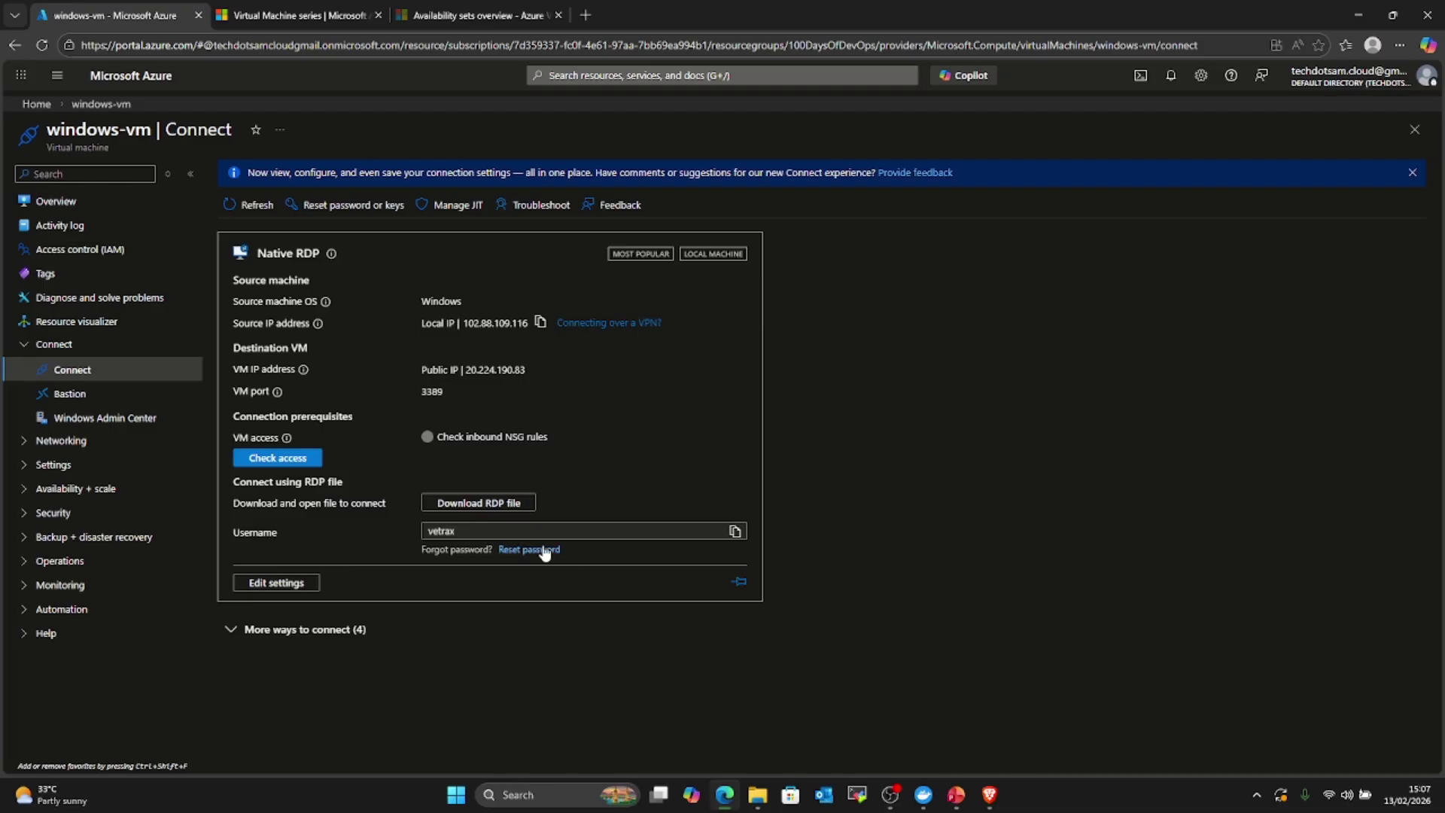
{"action": "left_click", "coordinate": [734, 532]}
{"action": "left_click", "coordinate": [496, 506]}
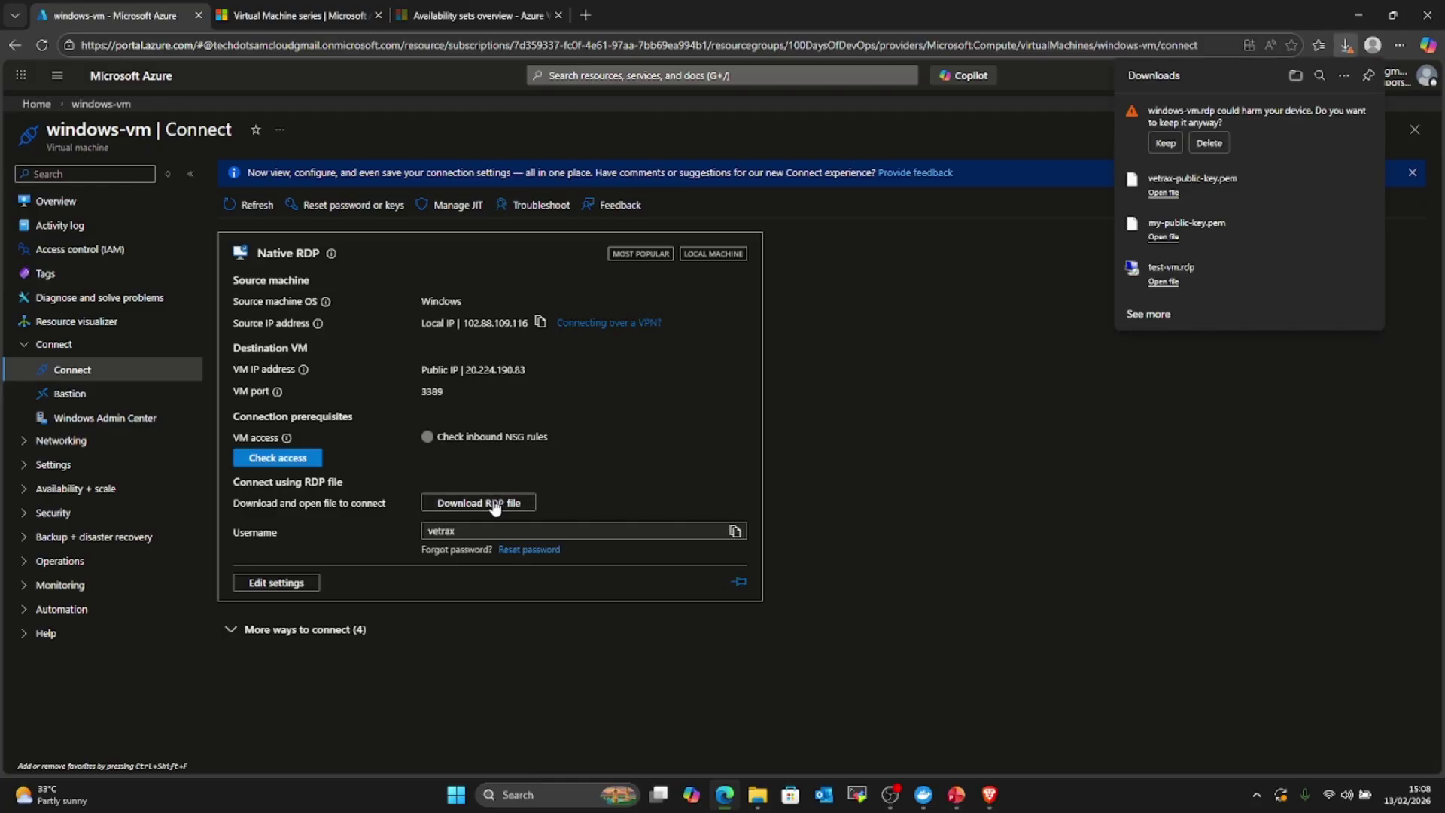
{"action": "left_click", "coordinate": [1165, 145]}
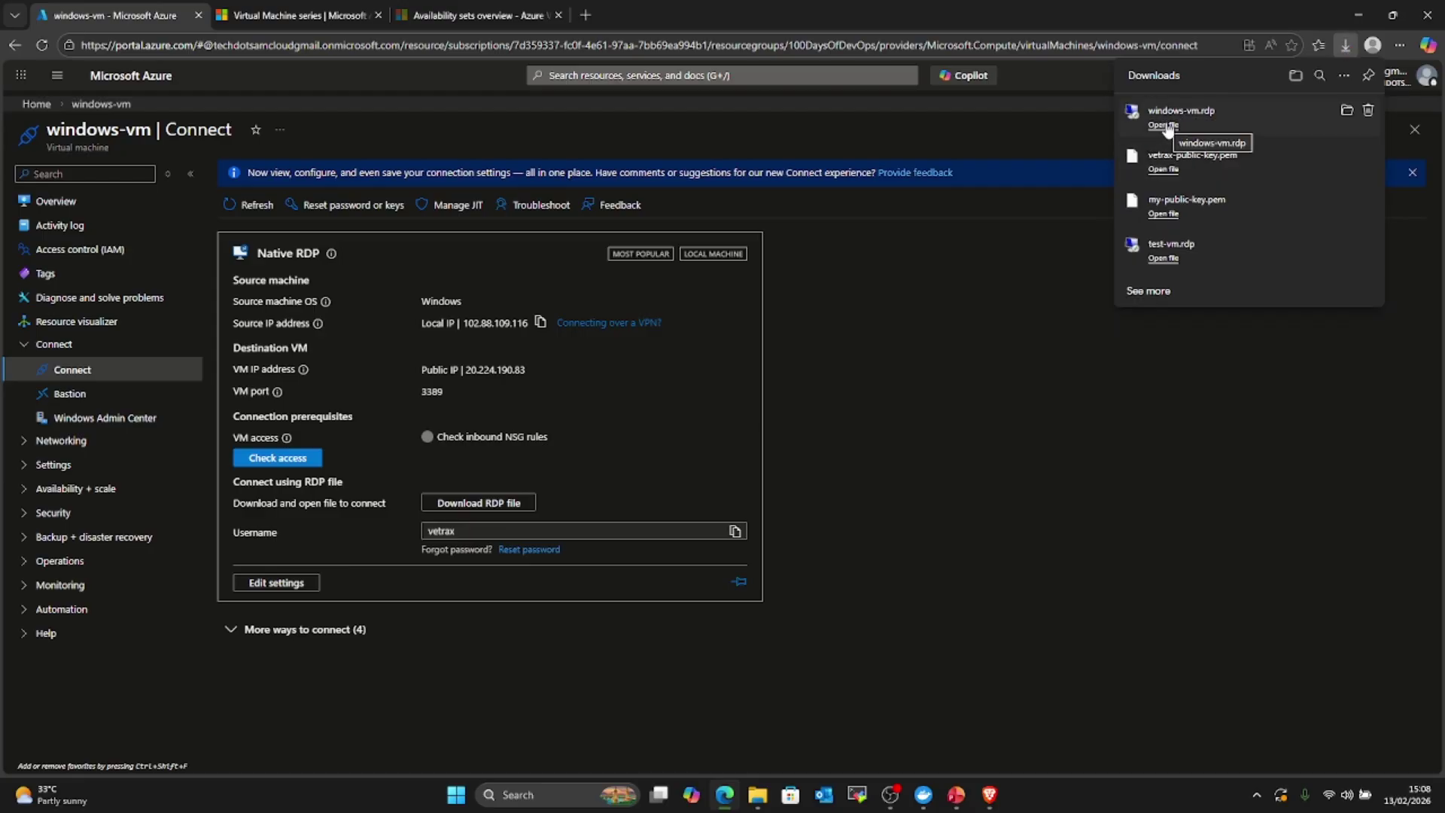
Step: Connect to windows-vm with the downloaded RDP file, accepting the unknown publisher and entering the account password
{"action": "left_click", "coordinate": [1164, 125]}
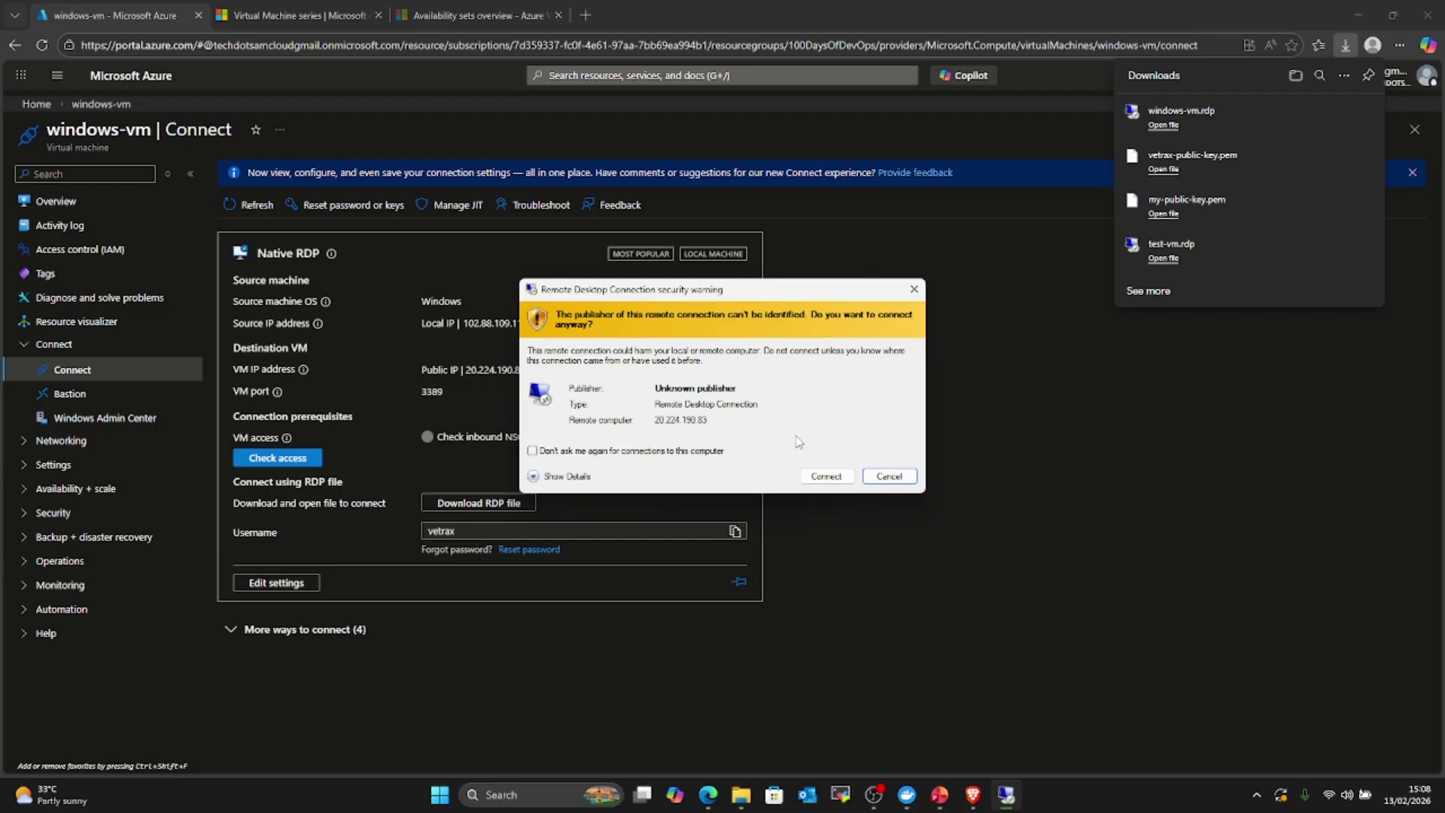
{"action": "left_click", "coordinate": [826, 477]}
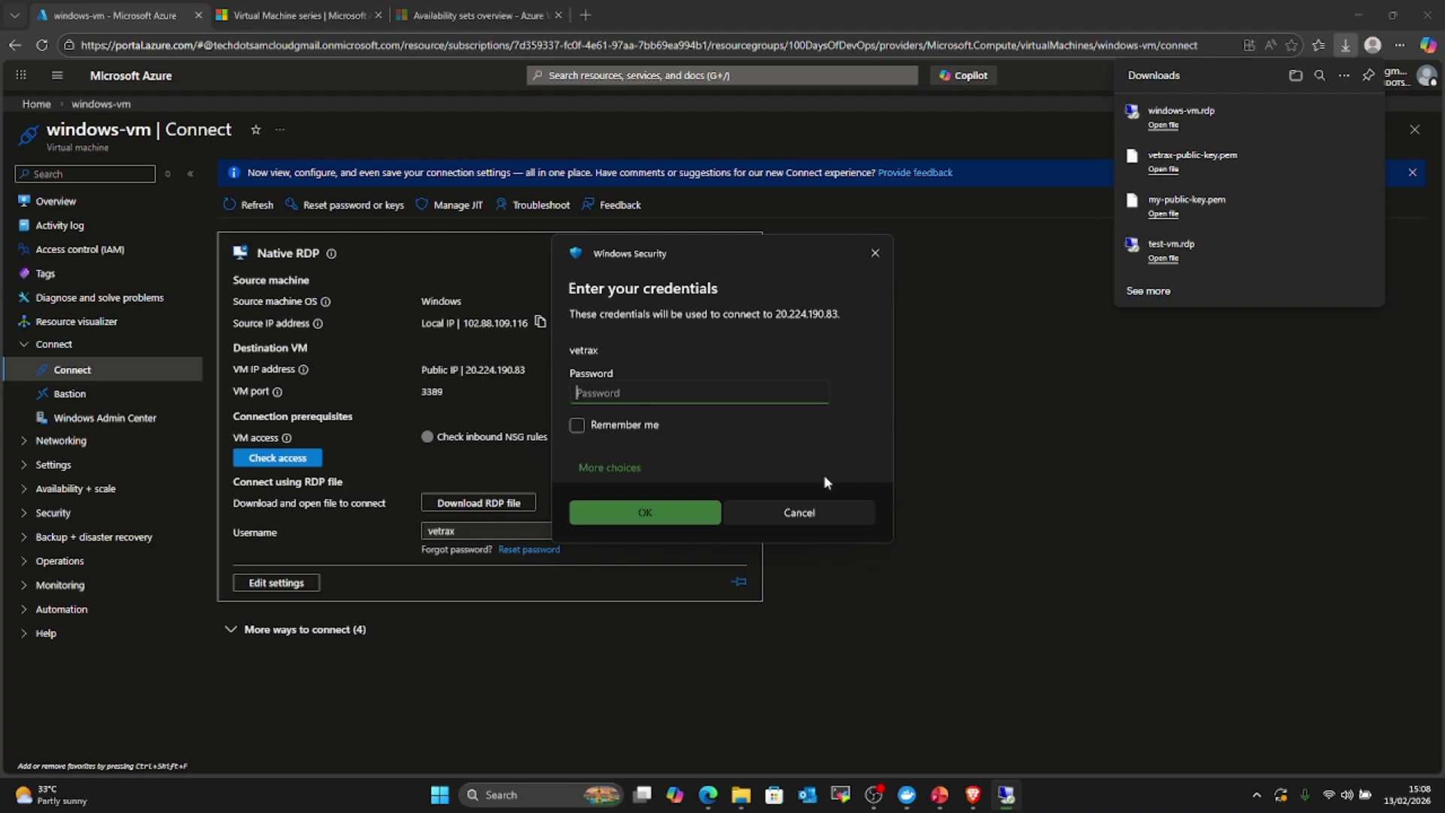
{"action": "type", "text": "•"}
{"action": "left_click", "coordinate": [663, 504]}
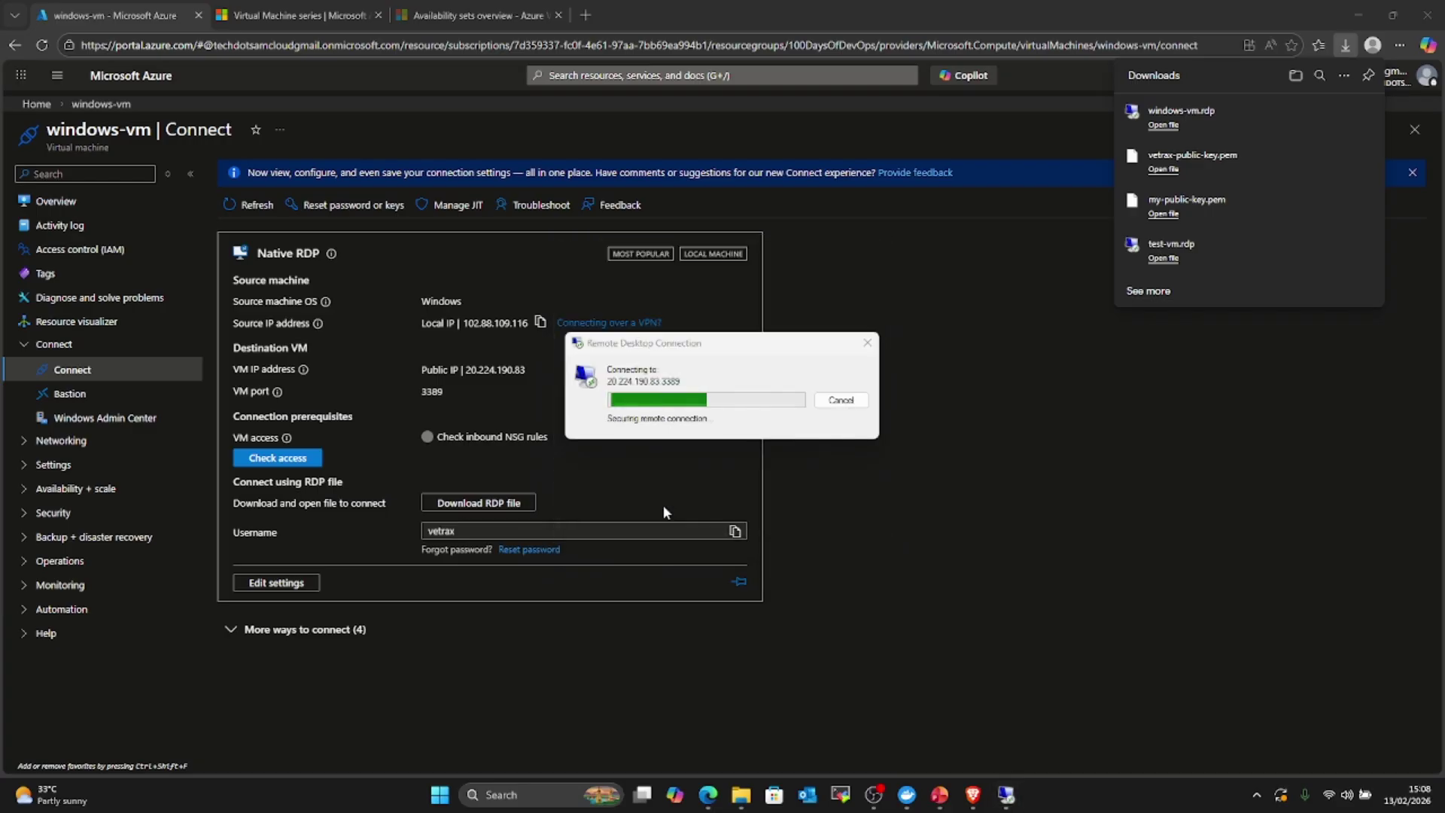
{"action": "left_click", "coordinate": [782, 514]}
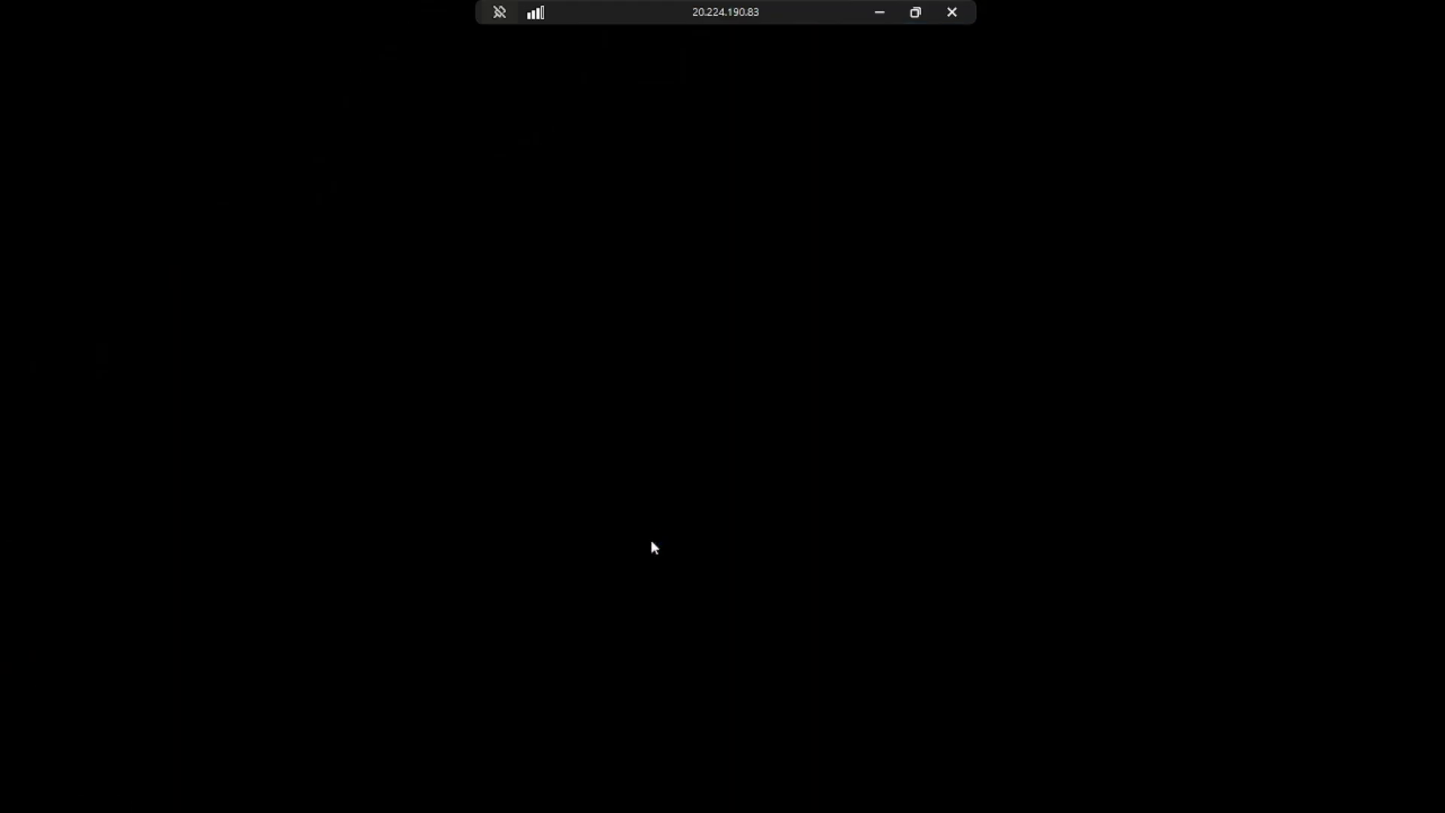
Step: Take the remote desktop session out of full screen and enlarge its window over most of the desktop
{"action": "left_click", "coordinate": [916, 13]}
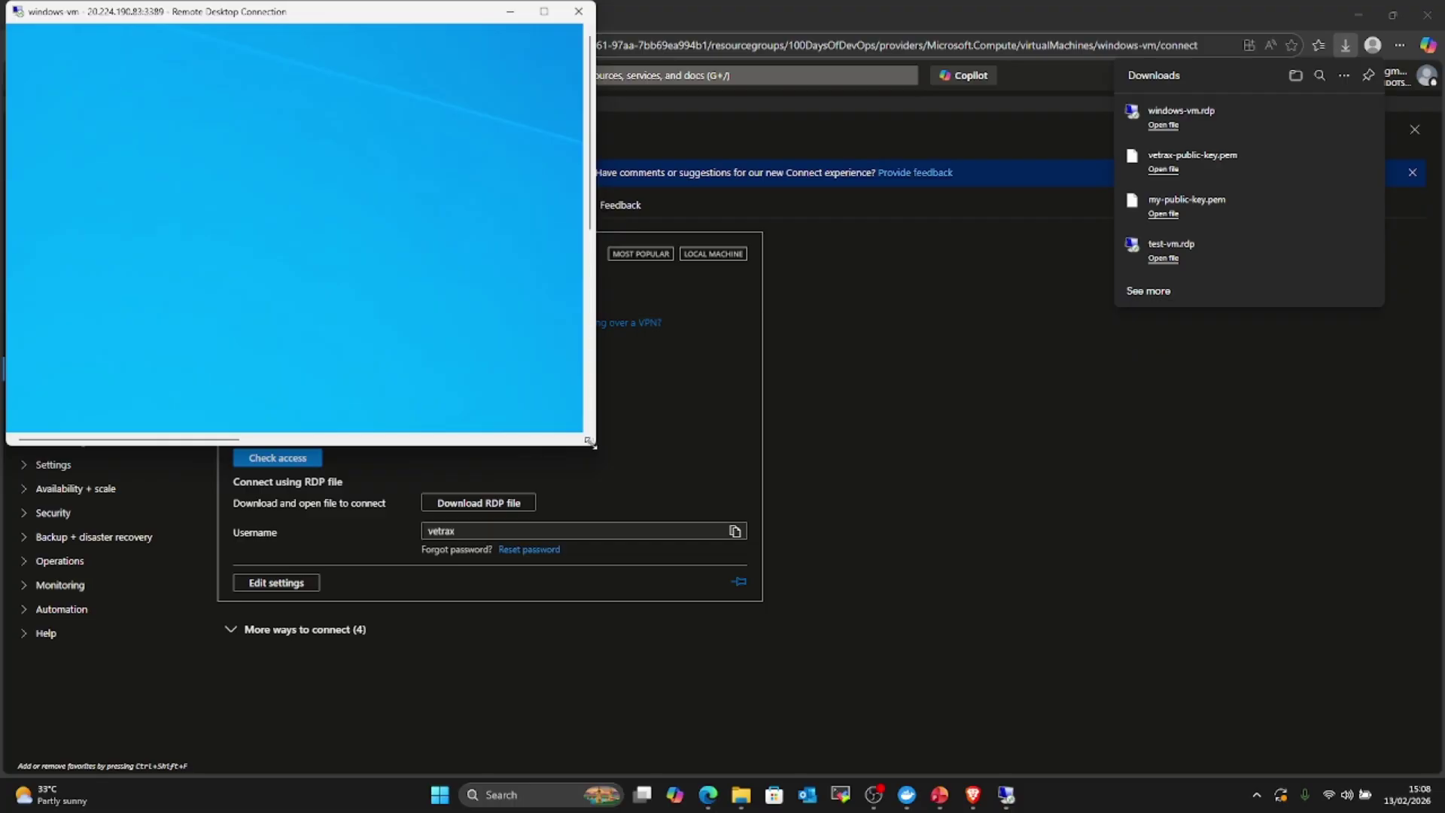
{"action": "left_click_drag", "start_coordinate": [591, 444], "coordinate": [878, 562]}
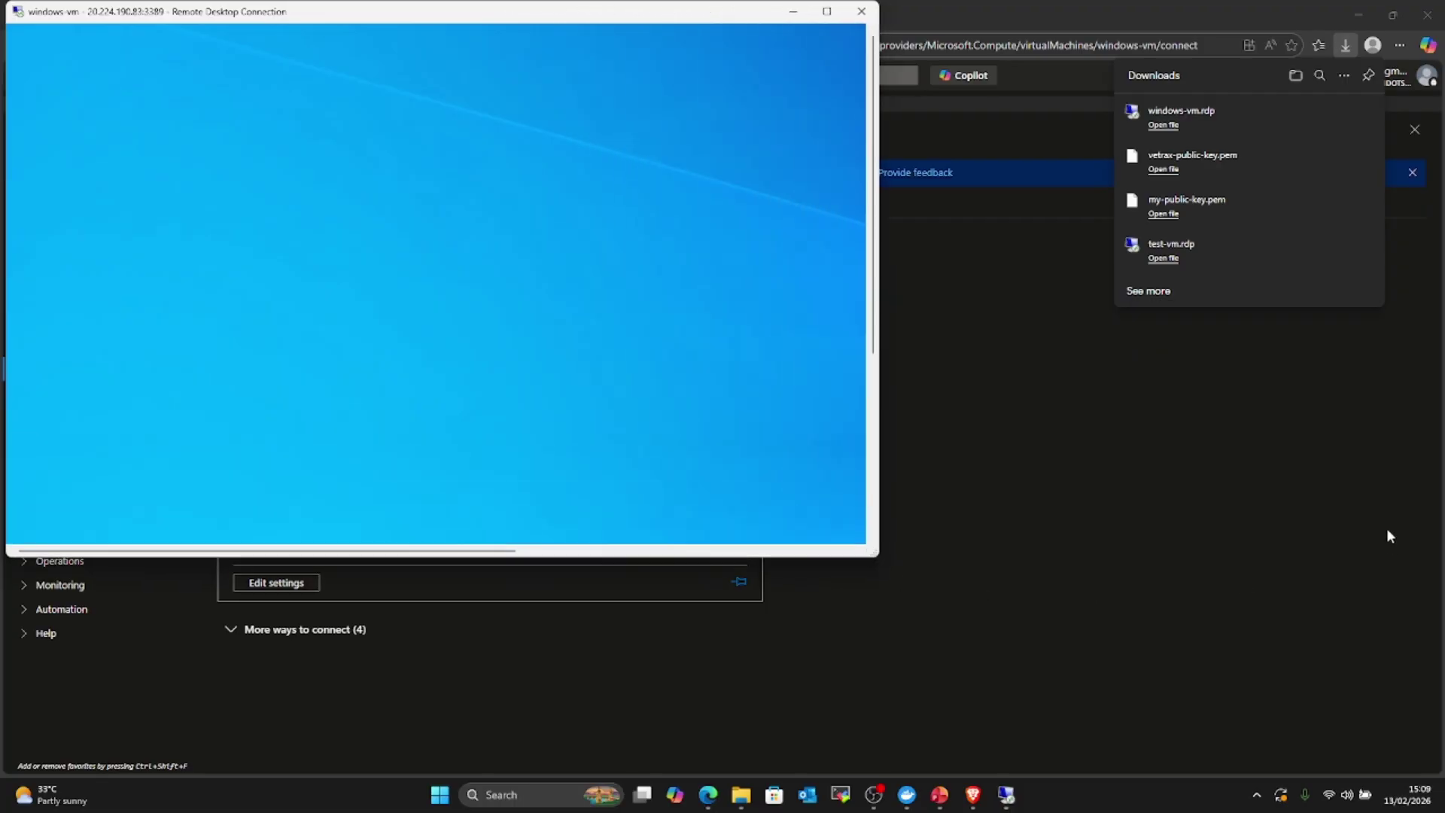
{"action": "left_click", "coordinate": [1339, 484]}
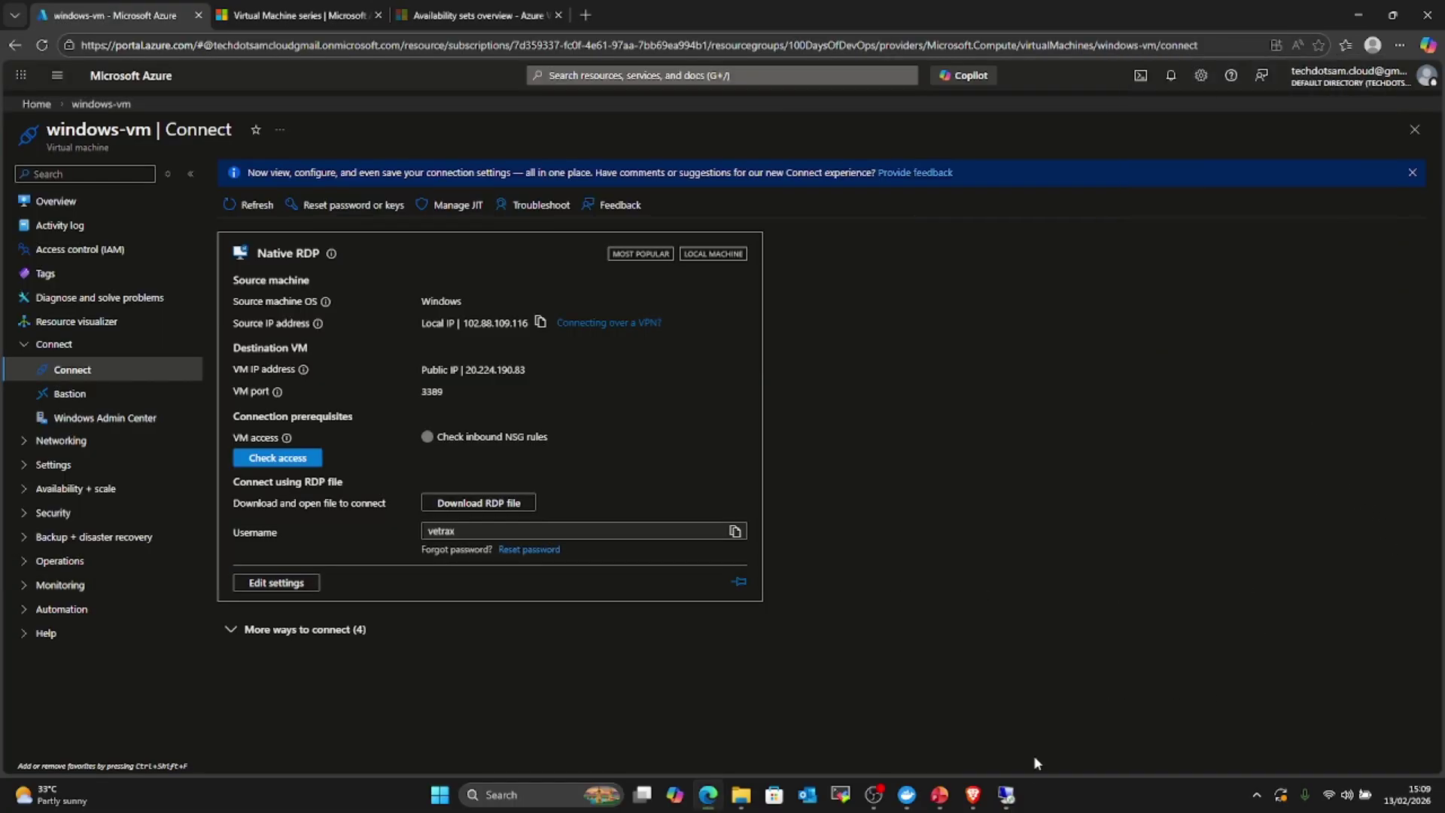
{"action": "mouse_move", "coordinate": [1006, 794]}
{"action": "left_click", "coordinate": [986, 688]}
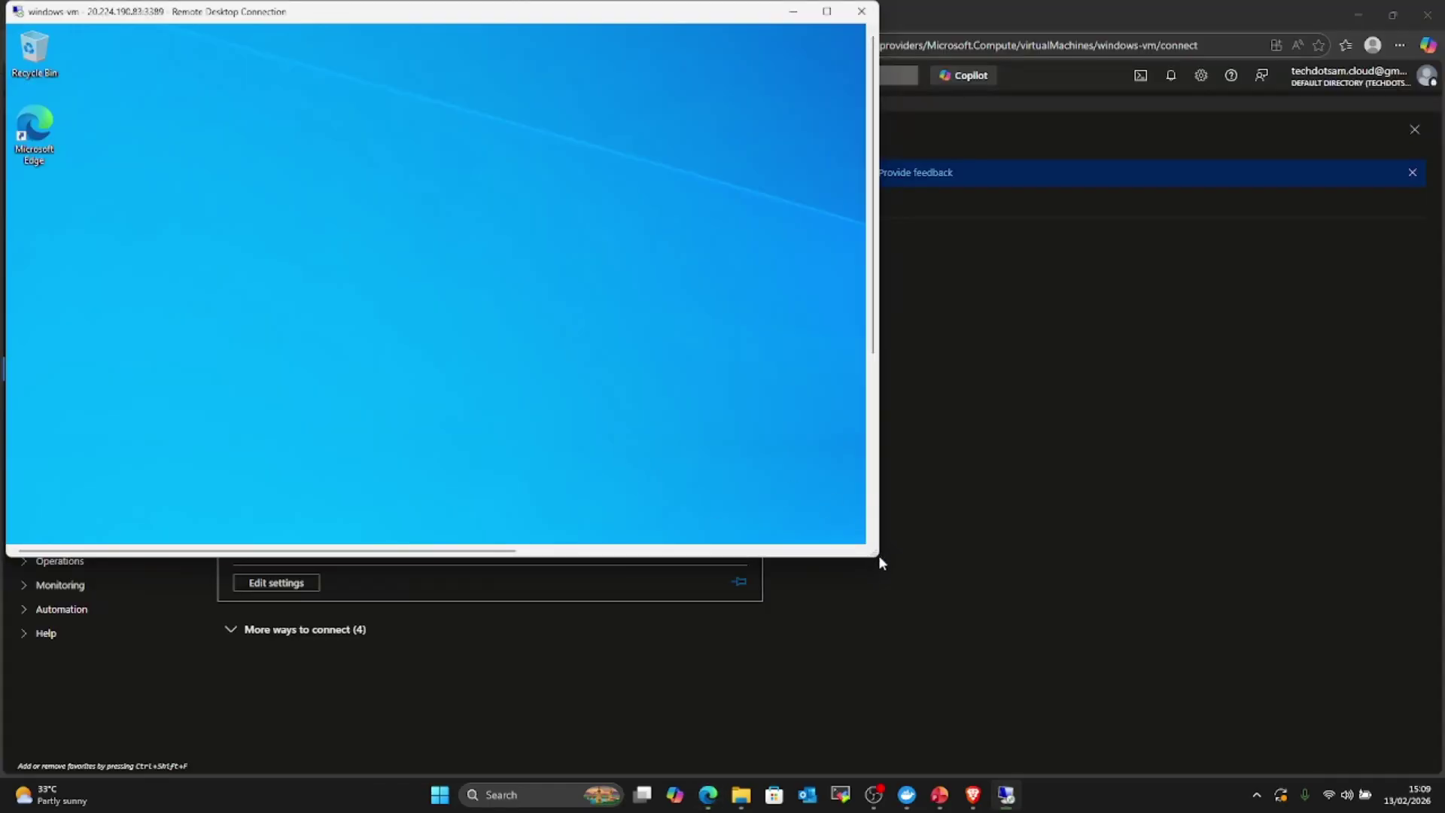
{"action": "left_click_drag", "start_coordinate": [875, 554], "coordinate": [1407, 735]}
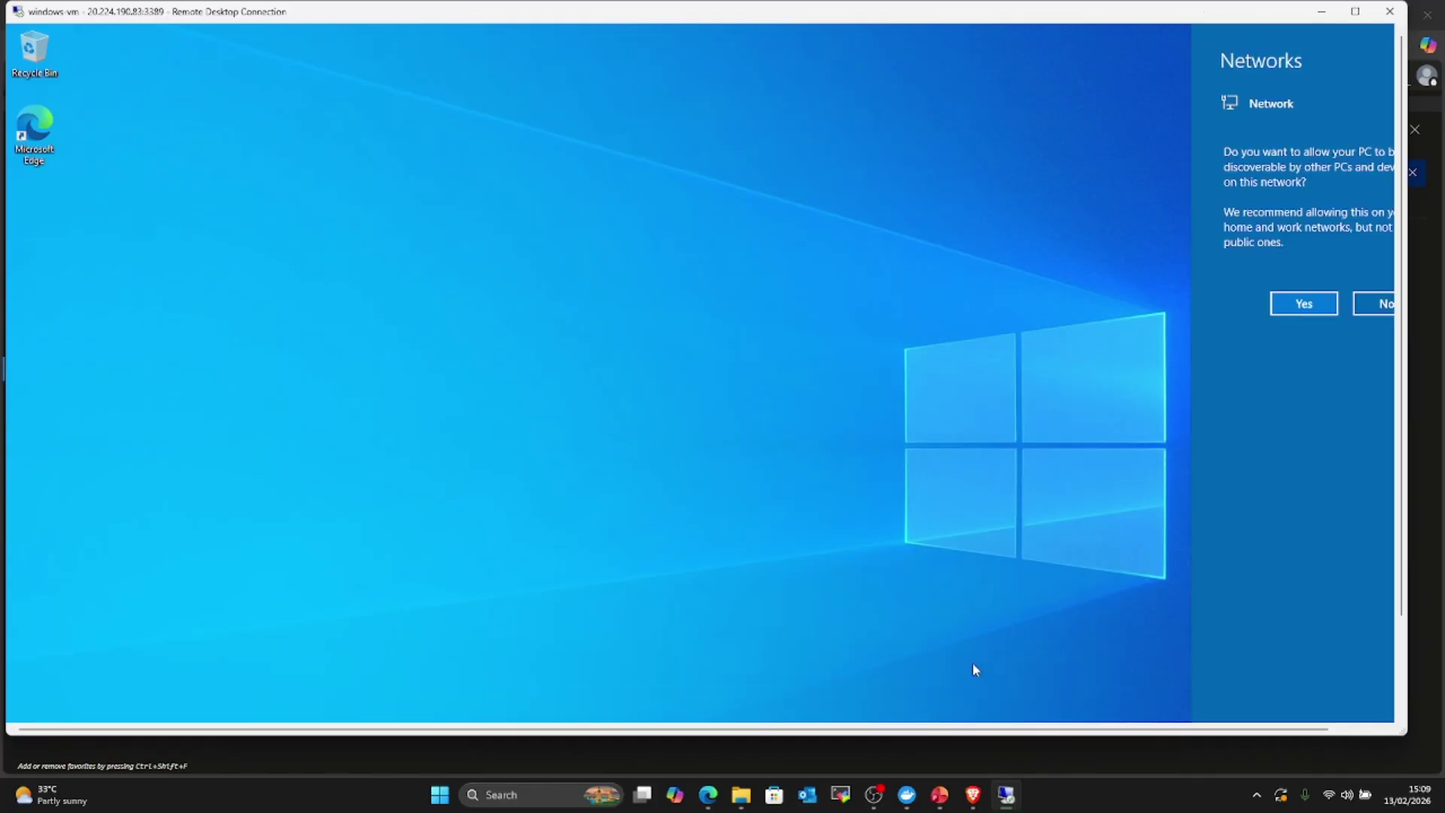
Step: Allow windows-vm to be discoverable on the network, show the session full screen and dismiss the Windows Admin Center message
{"action": "left_click", "coordinate": [1307, 304]}
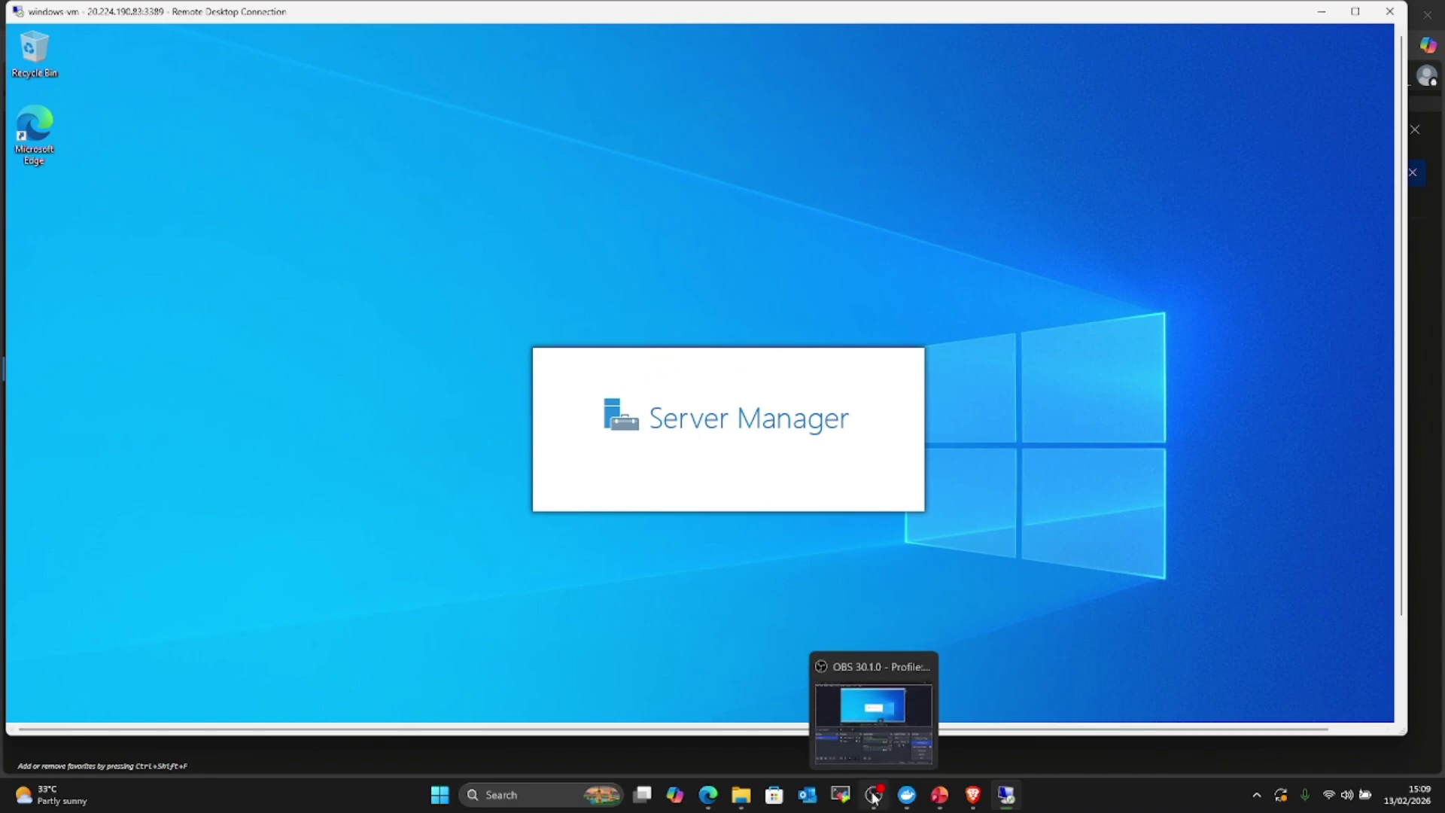
{"action": "left_click", "coordinate": [1352, 13]}
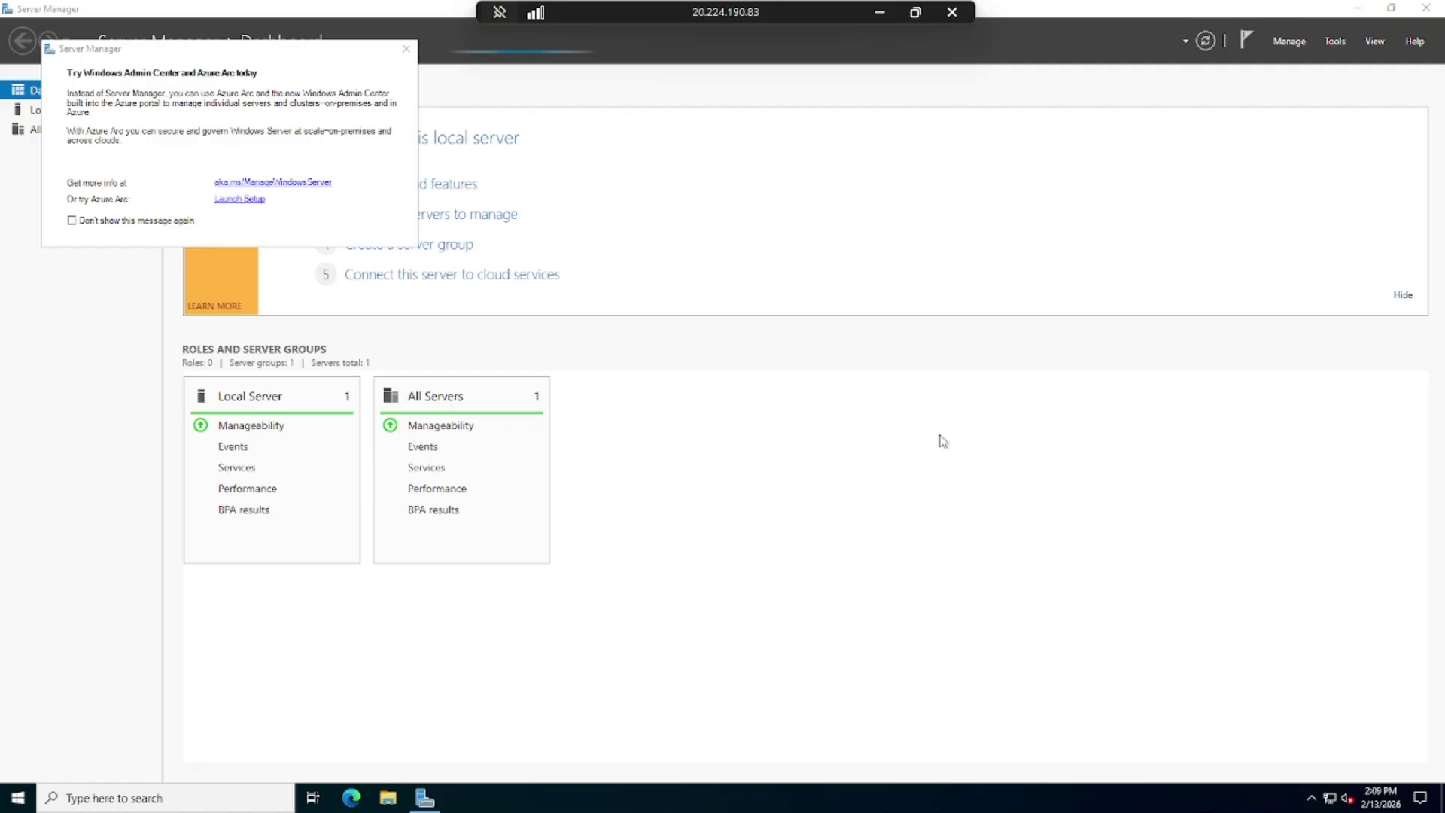
{"action": "left_click", "coordinate": [406, 48]}
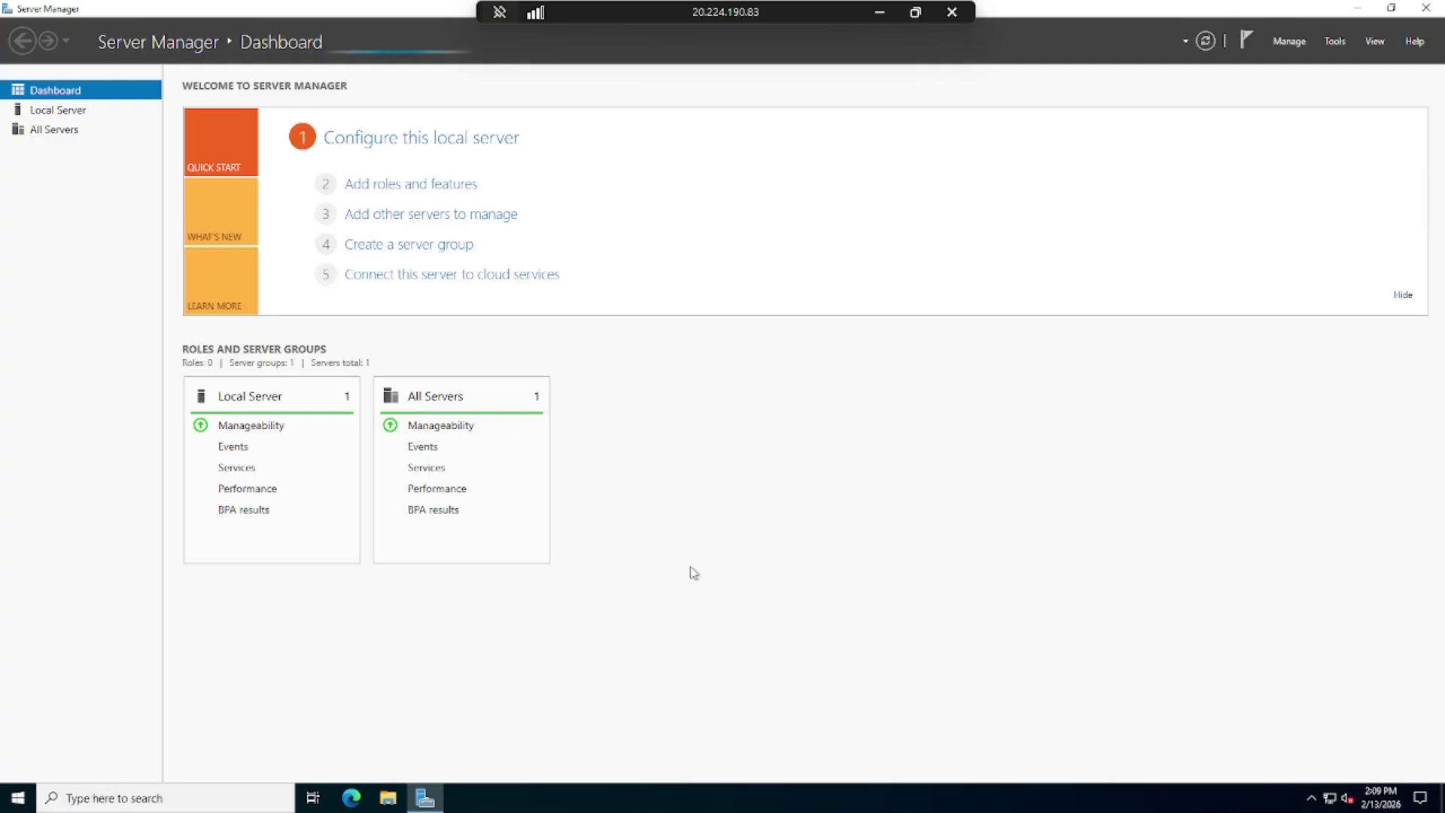
Step: Open the local server's configuration in Server Manager and check the available server management options
{"action": "left_click", "coordinate": [411, 140]}
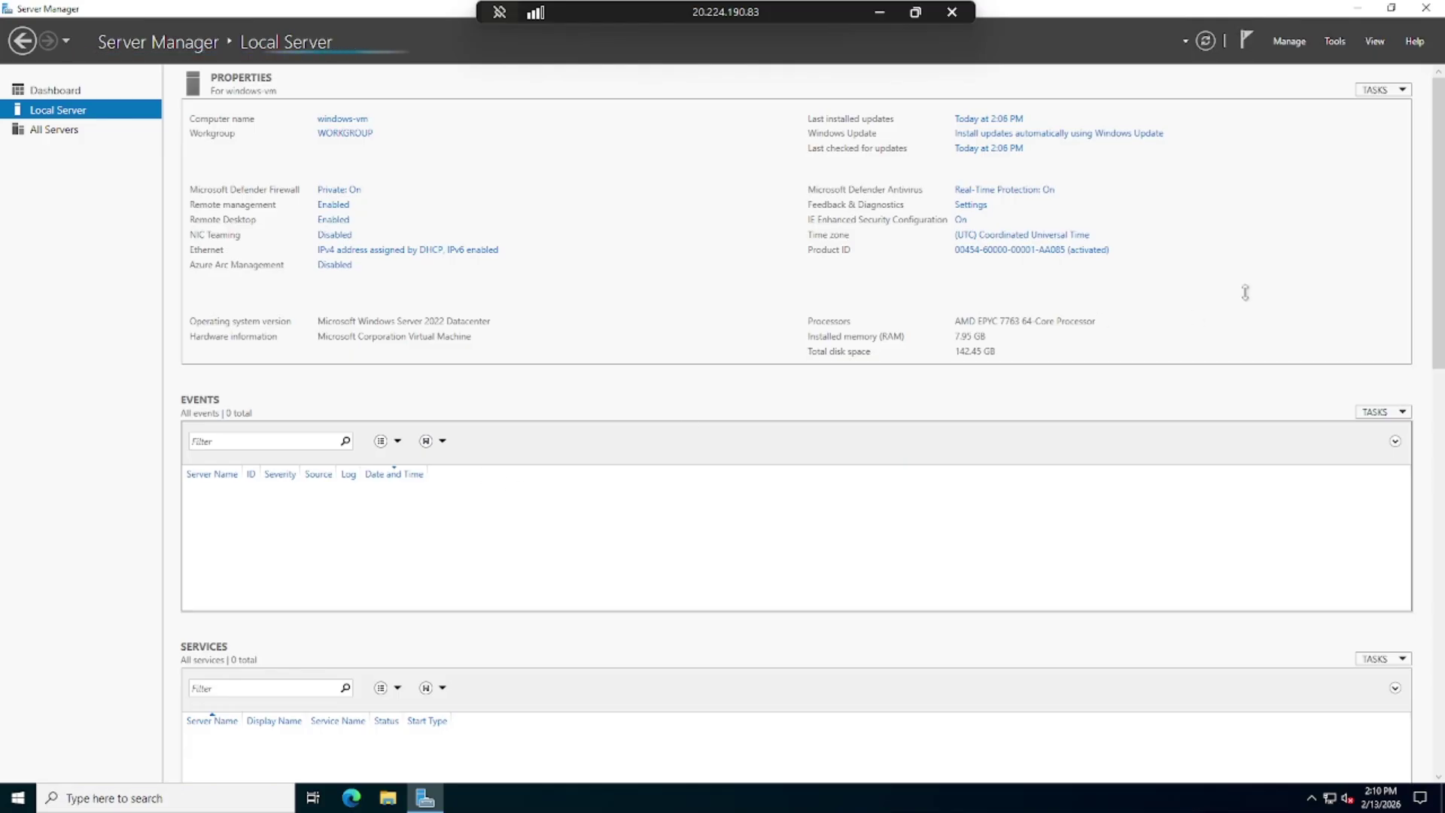
{"action": "left_click", "coordinate": [1292, 41]}
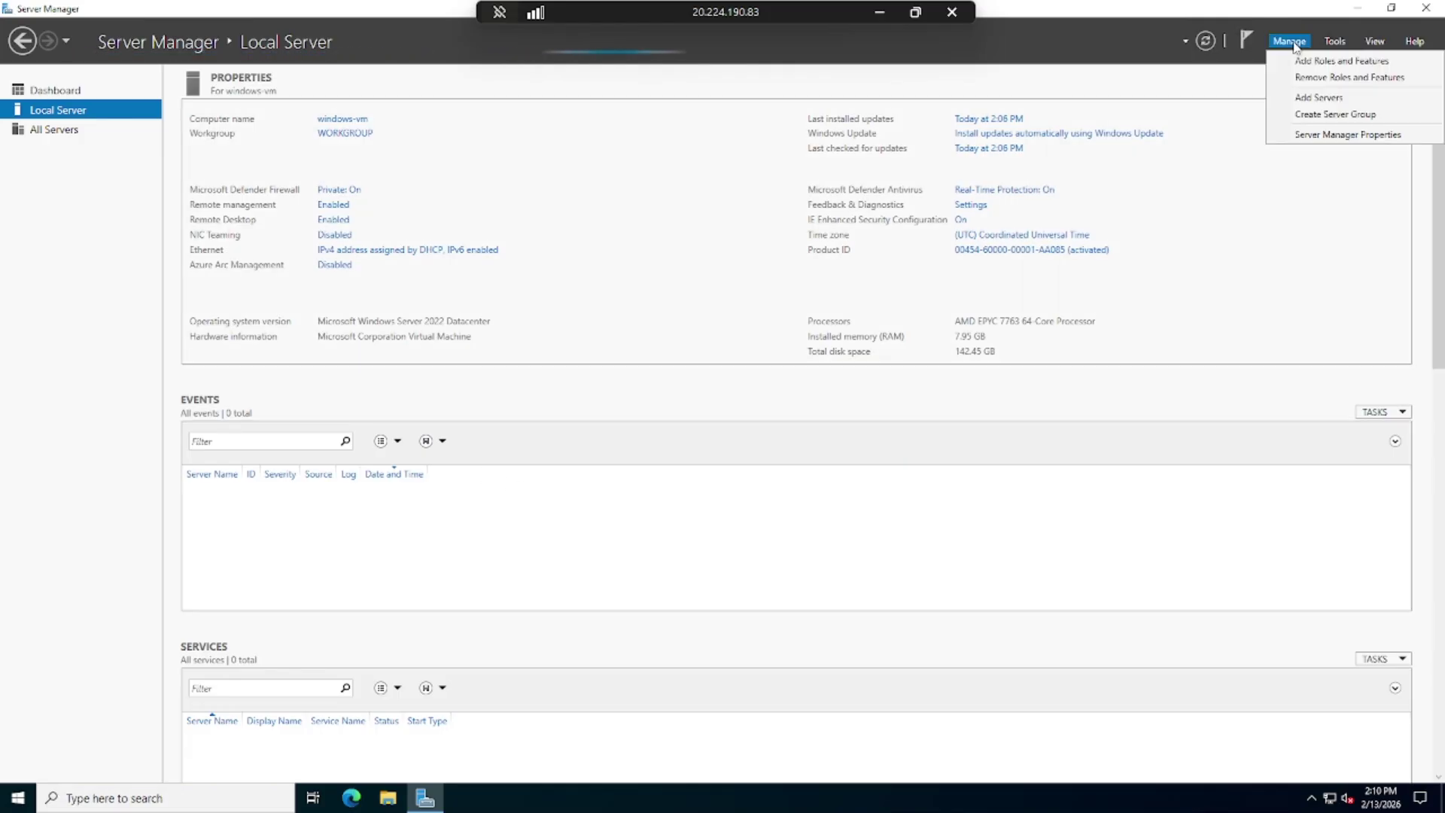
{"action": "left_click", "coordinate": [1314, 77]}
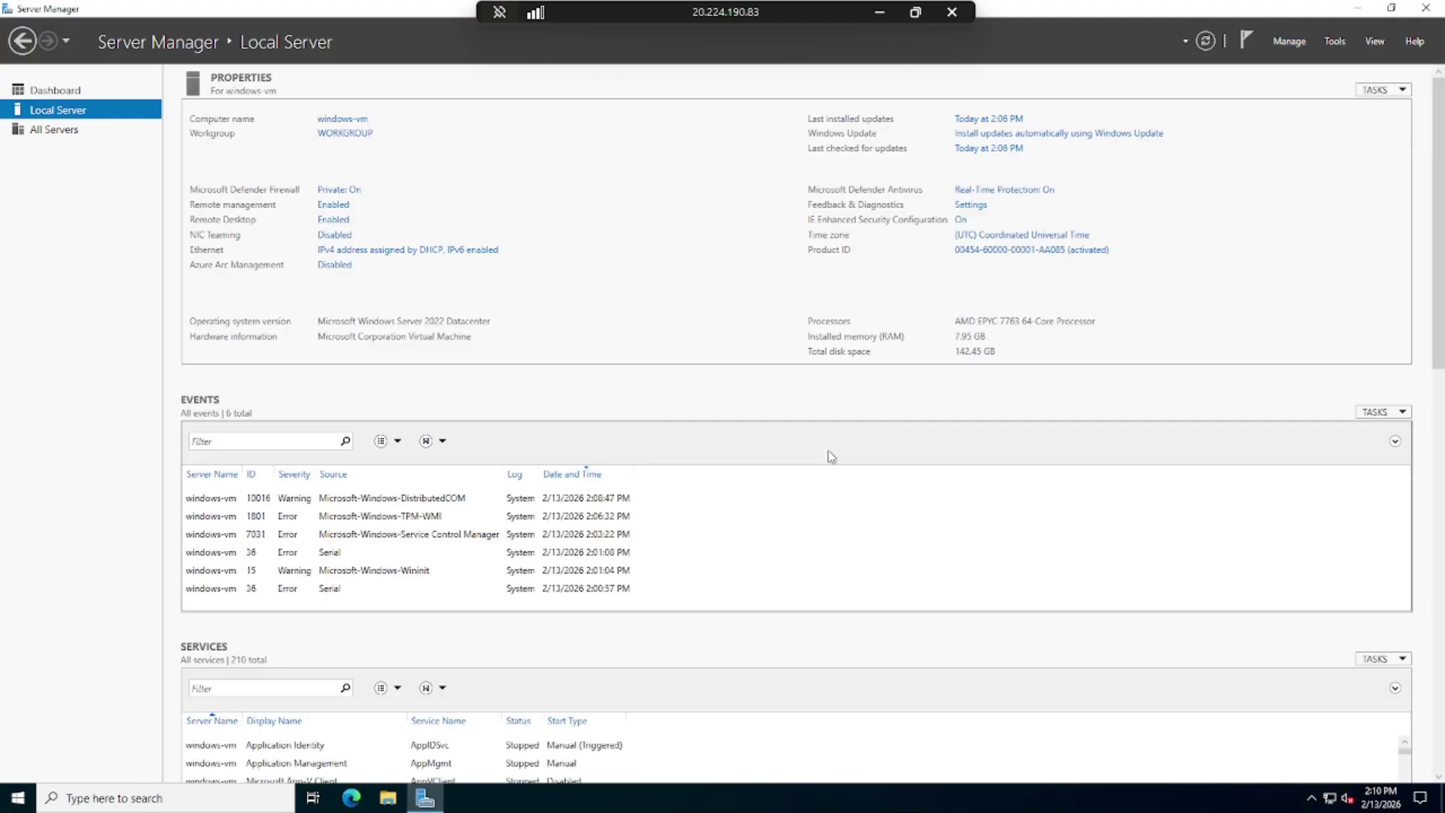
Step: Start adding roles and features as a role-based installation, with windows-vm from the server pool as the destination
{"action": "left_click", "coordinate": [833, 450]}
{"action": "scroll", "coordinate": [461, 481], "scroll_direction": "down", "scroll_amount": 1}
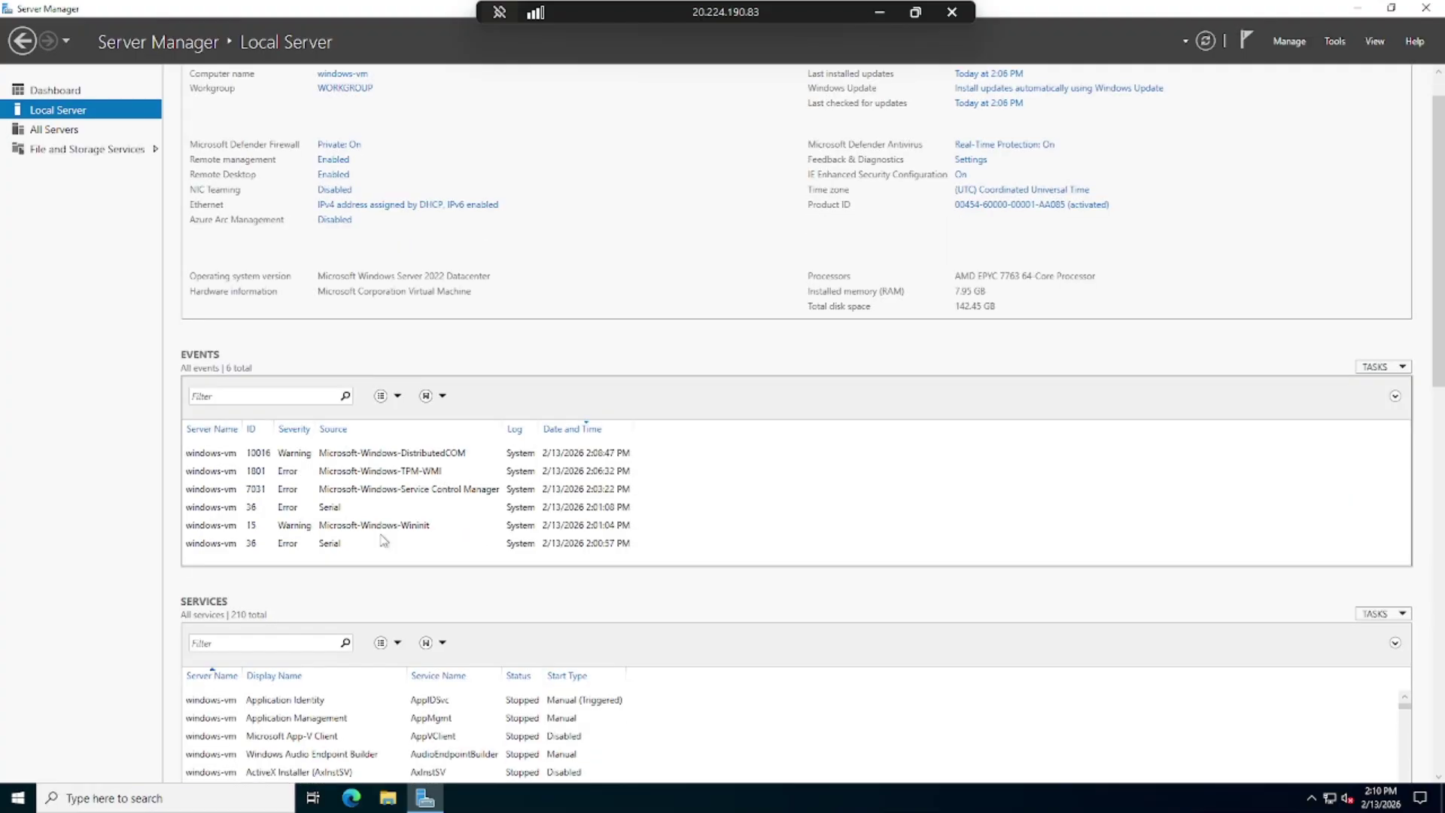
{"action": "left_click", "coordinate": [1289, 42]}
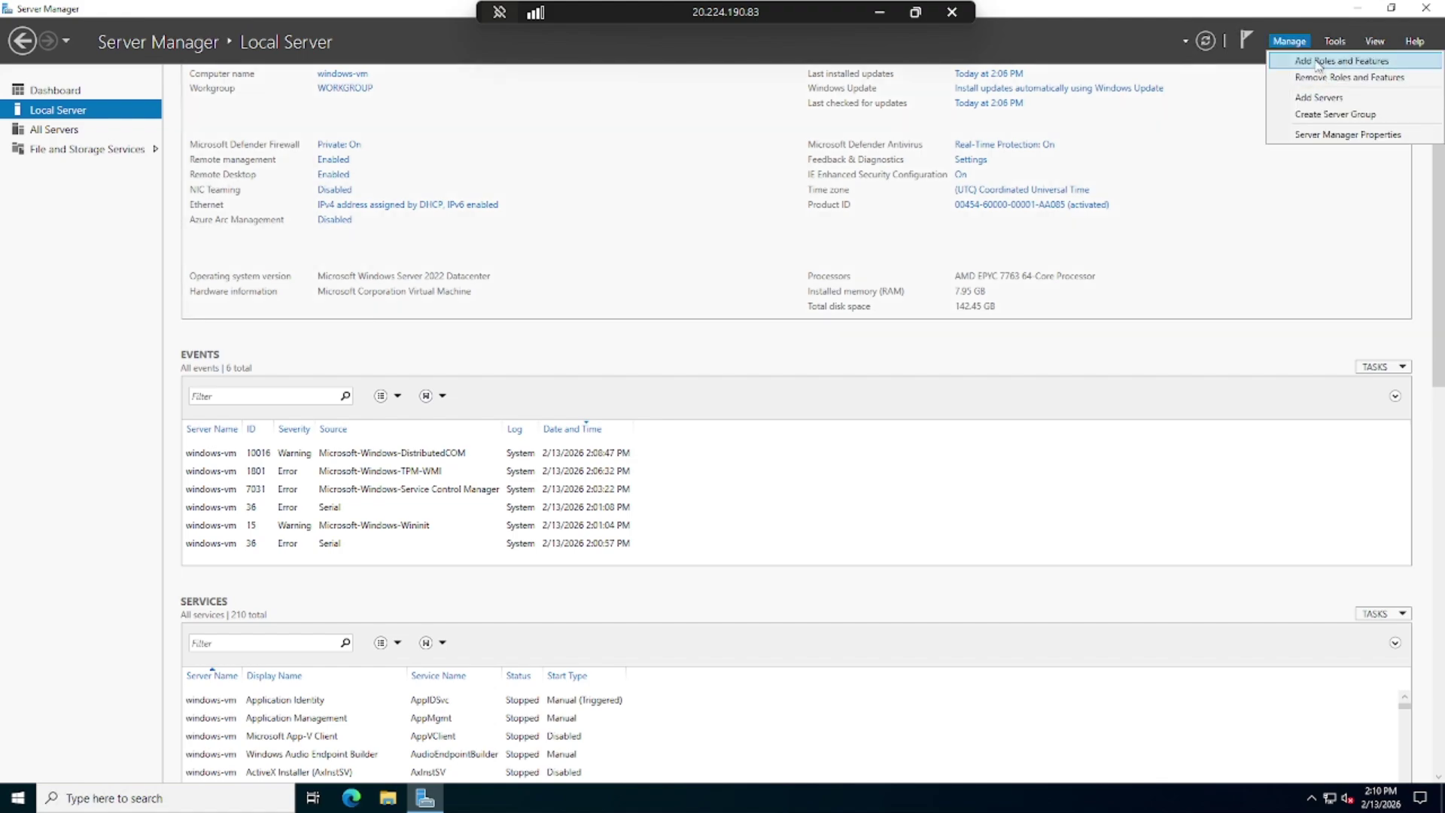
{"action": "left_click", "coordinate": [1316, 60]}
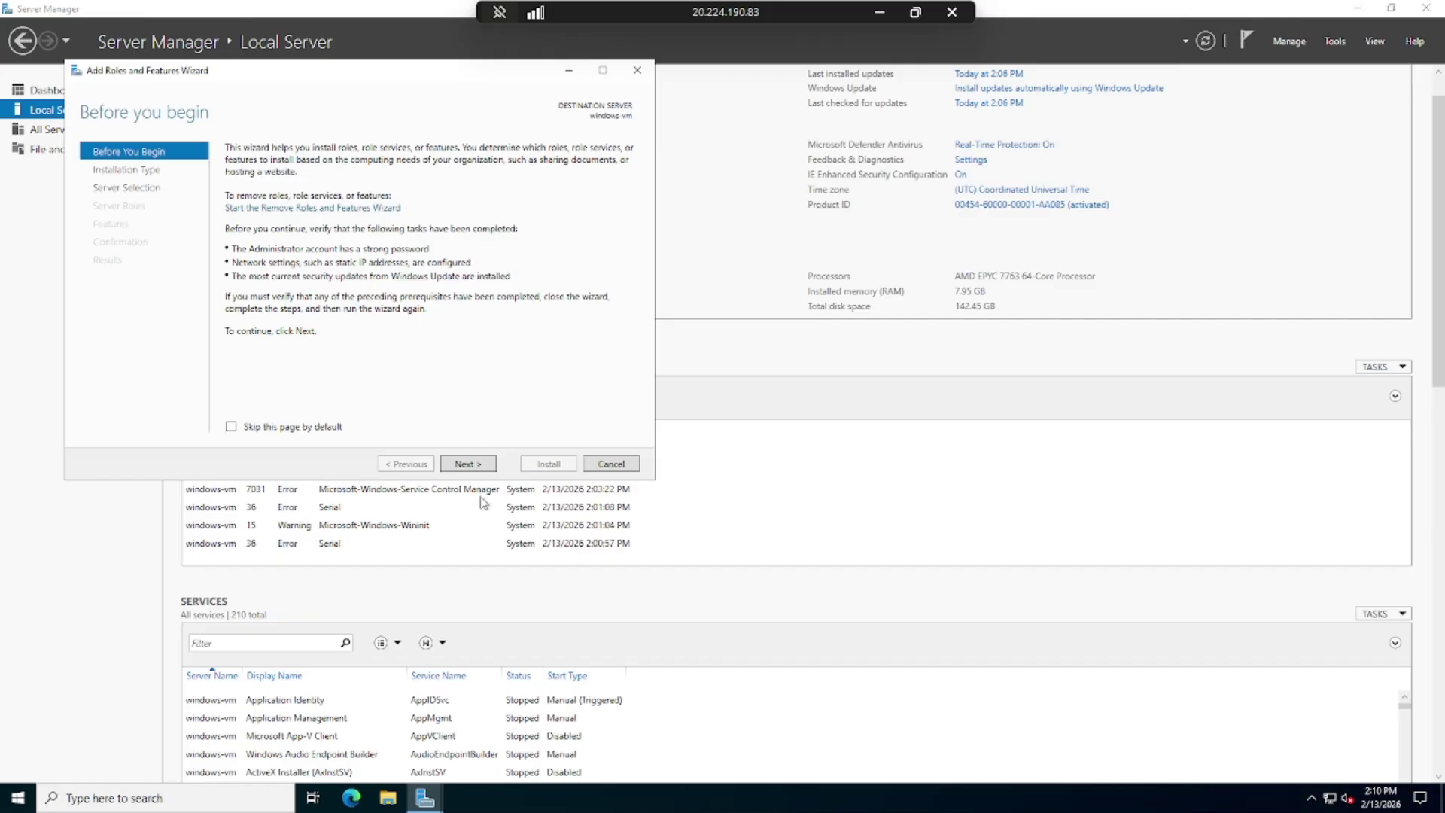
{"action": "left_click", "coordinate": [466, 465]}
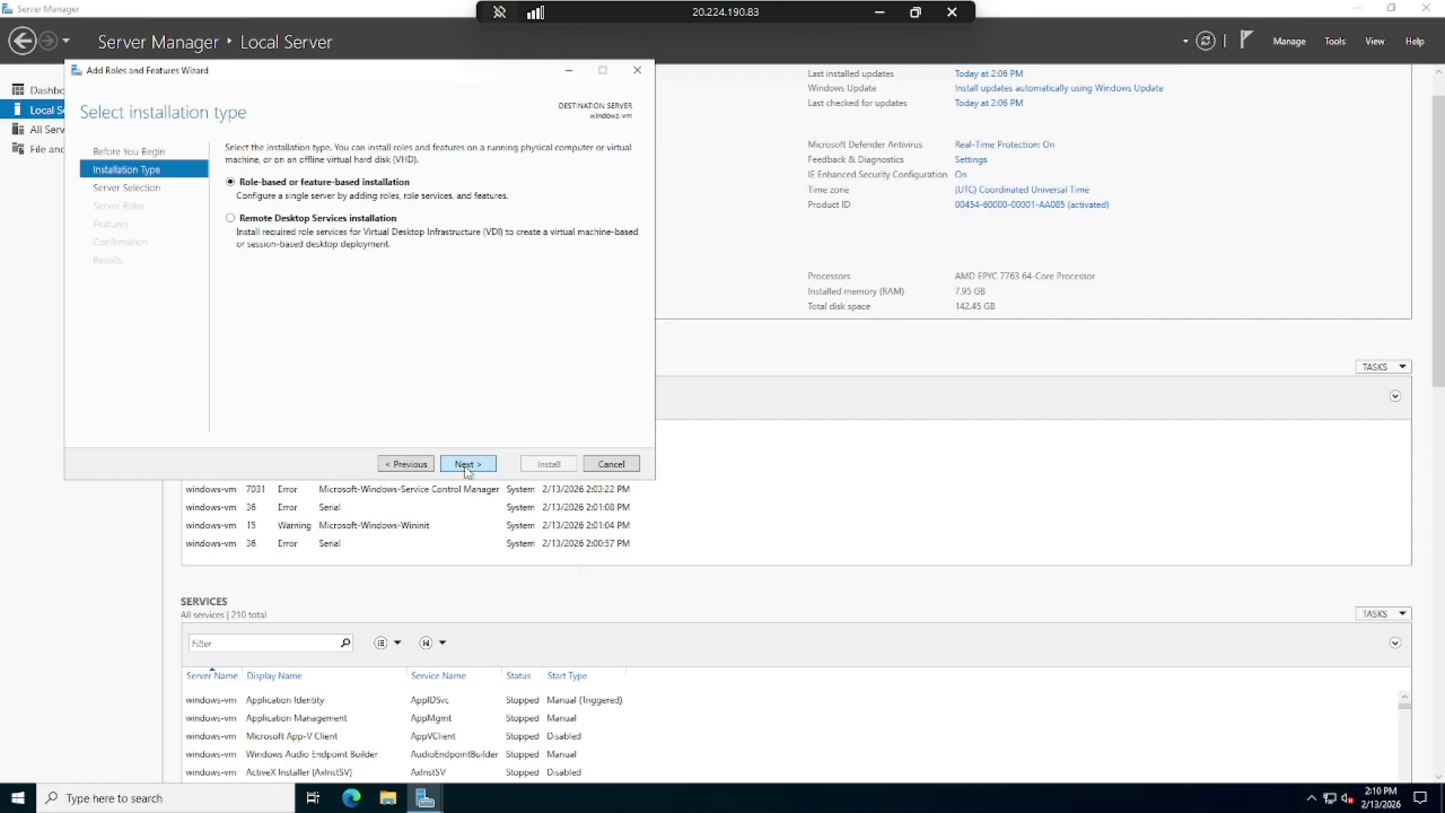
{"action": "left_click", "coordinate": [466, 465]}
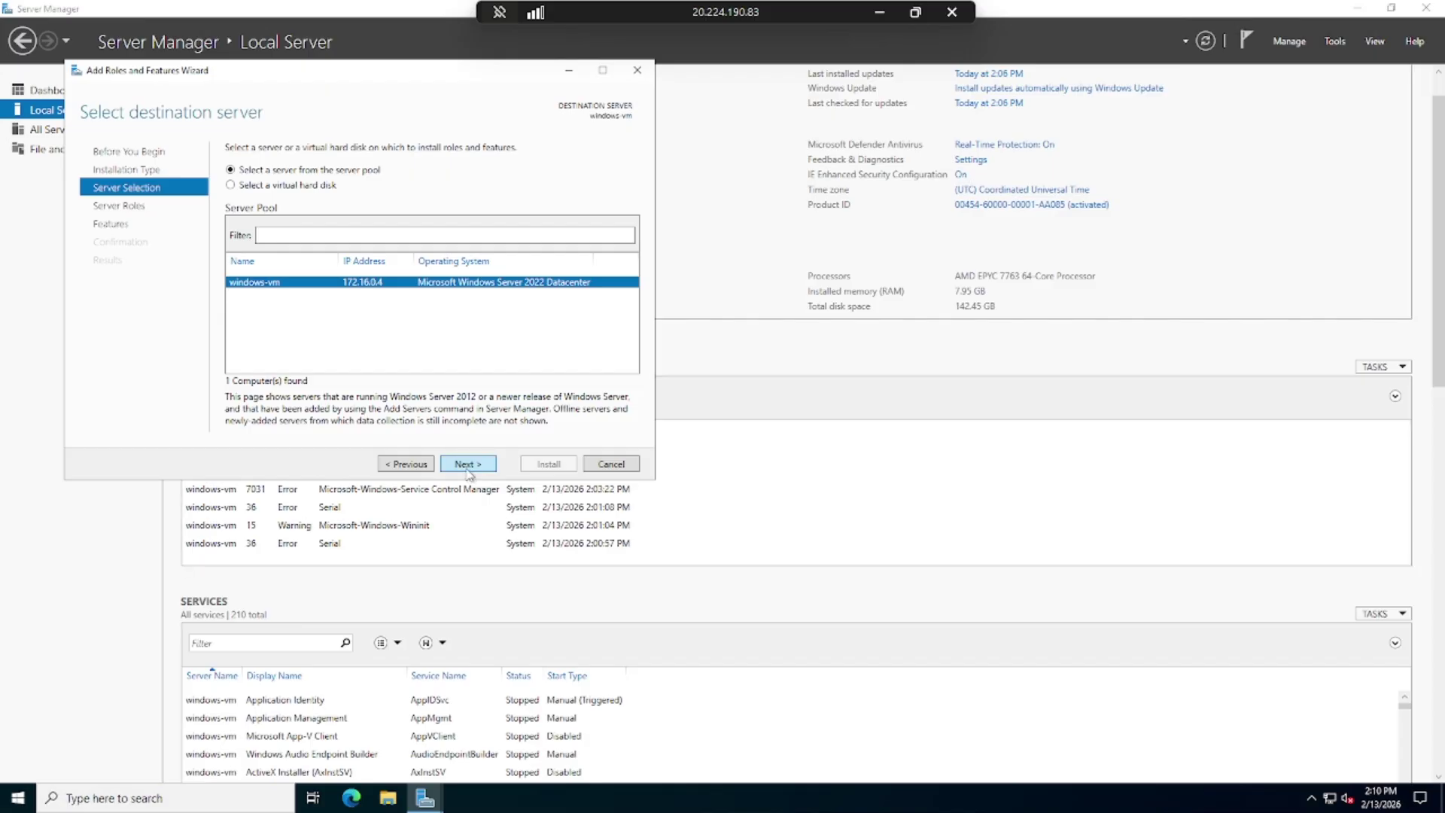
{"action": "left_click", "coordinate": [467, 464]}
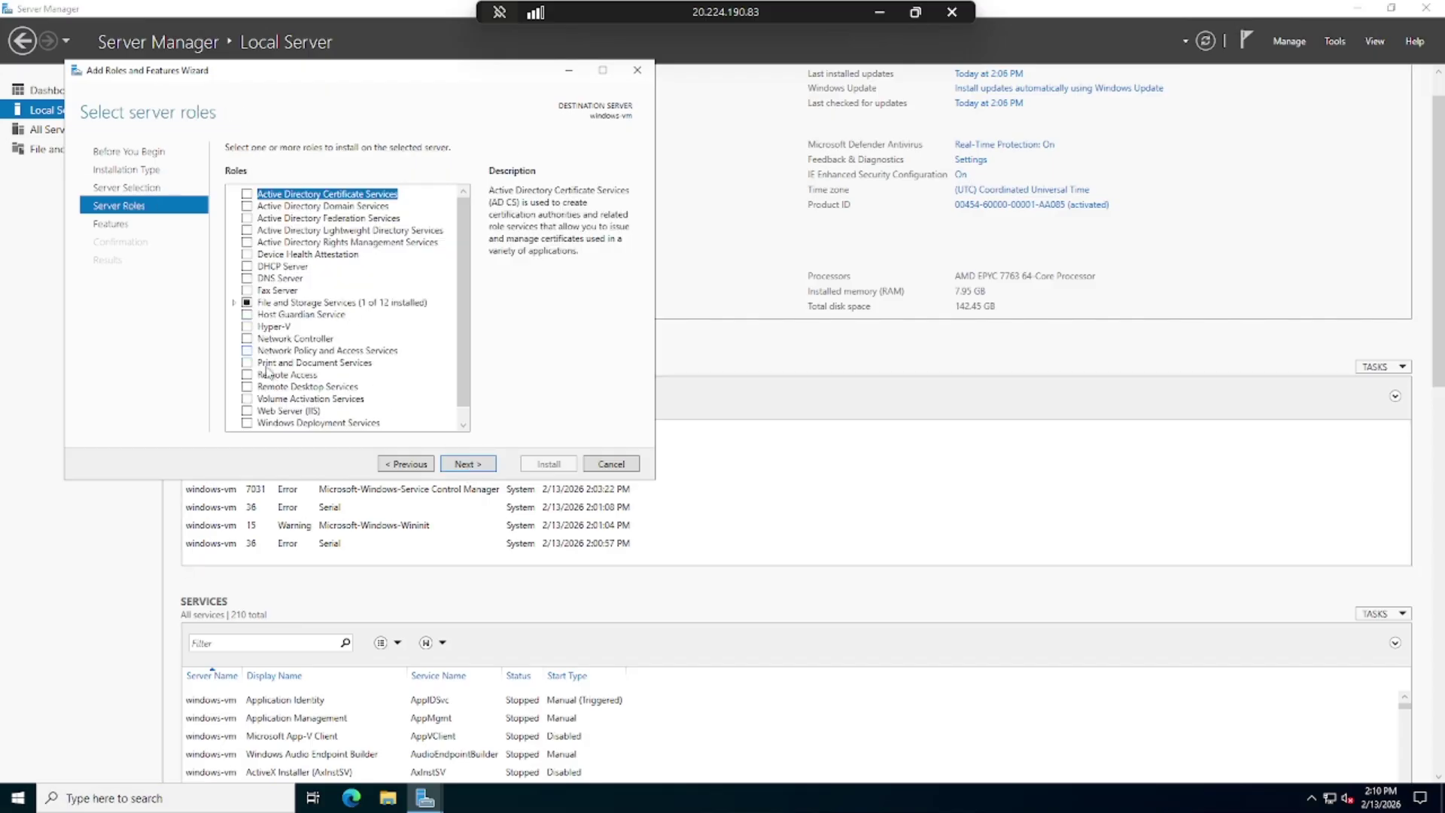
Step: Select the Web Server (IIS) role and add its required features, including the management tools
{"action": "scroll", "coordinate": [267, 372], "scroll_direction": "down", "scroll_amount": 1}
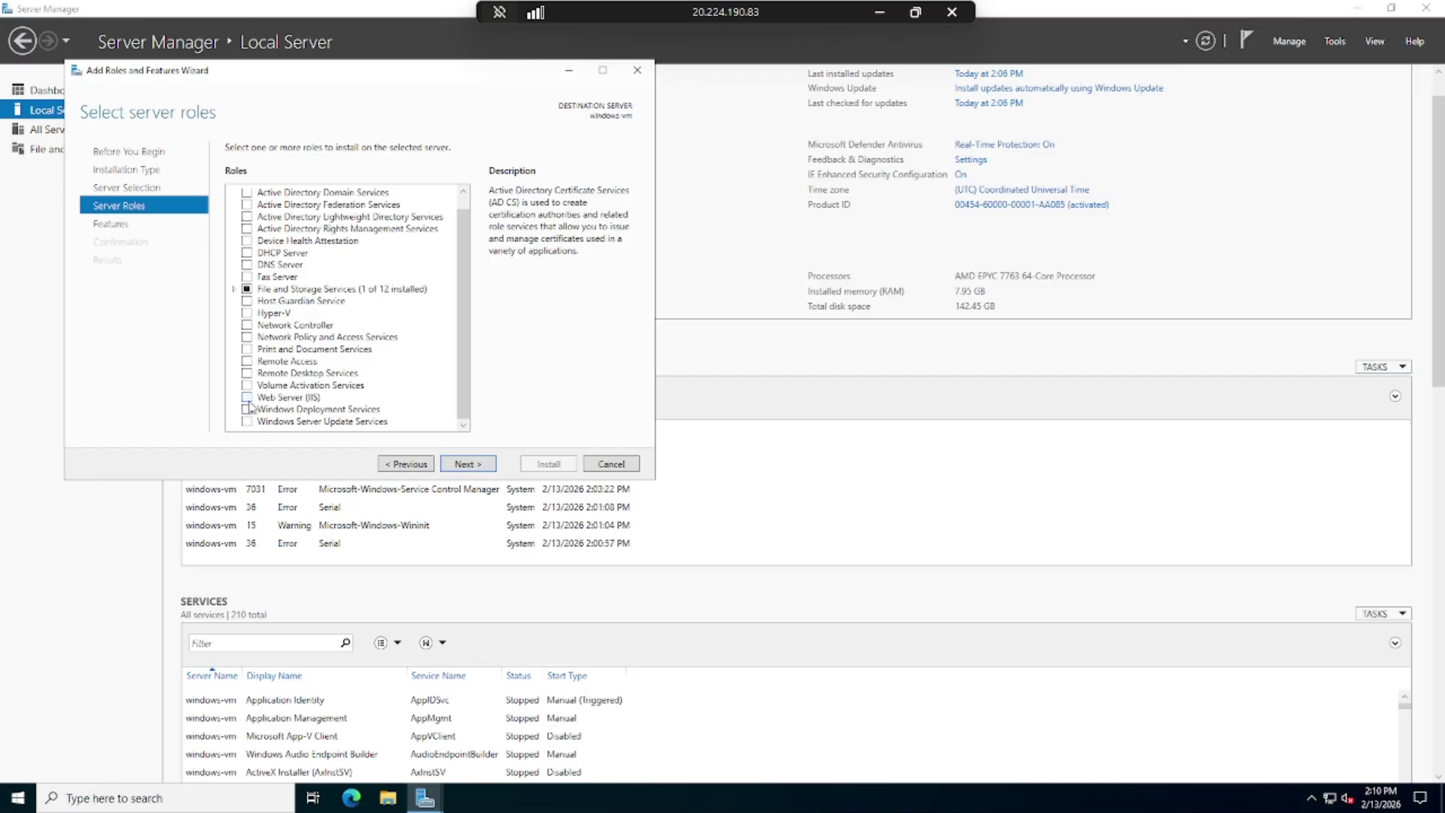
{"action": "left_click", "coordinate": [247, 398]}
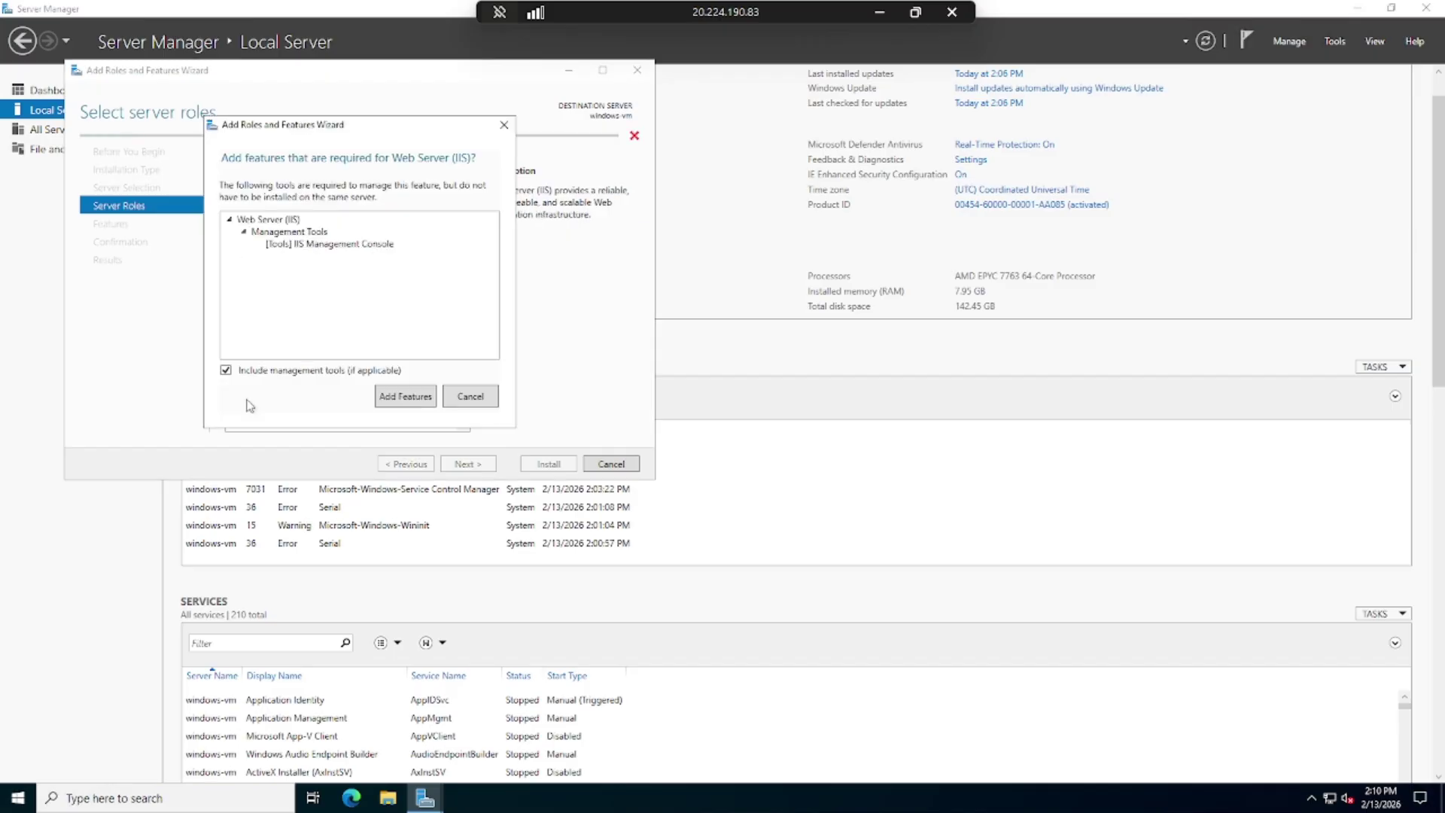
{"action": "left_click", "coordinate": [413, 397]}
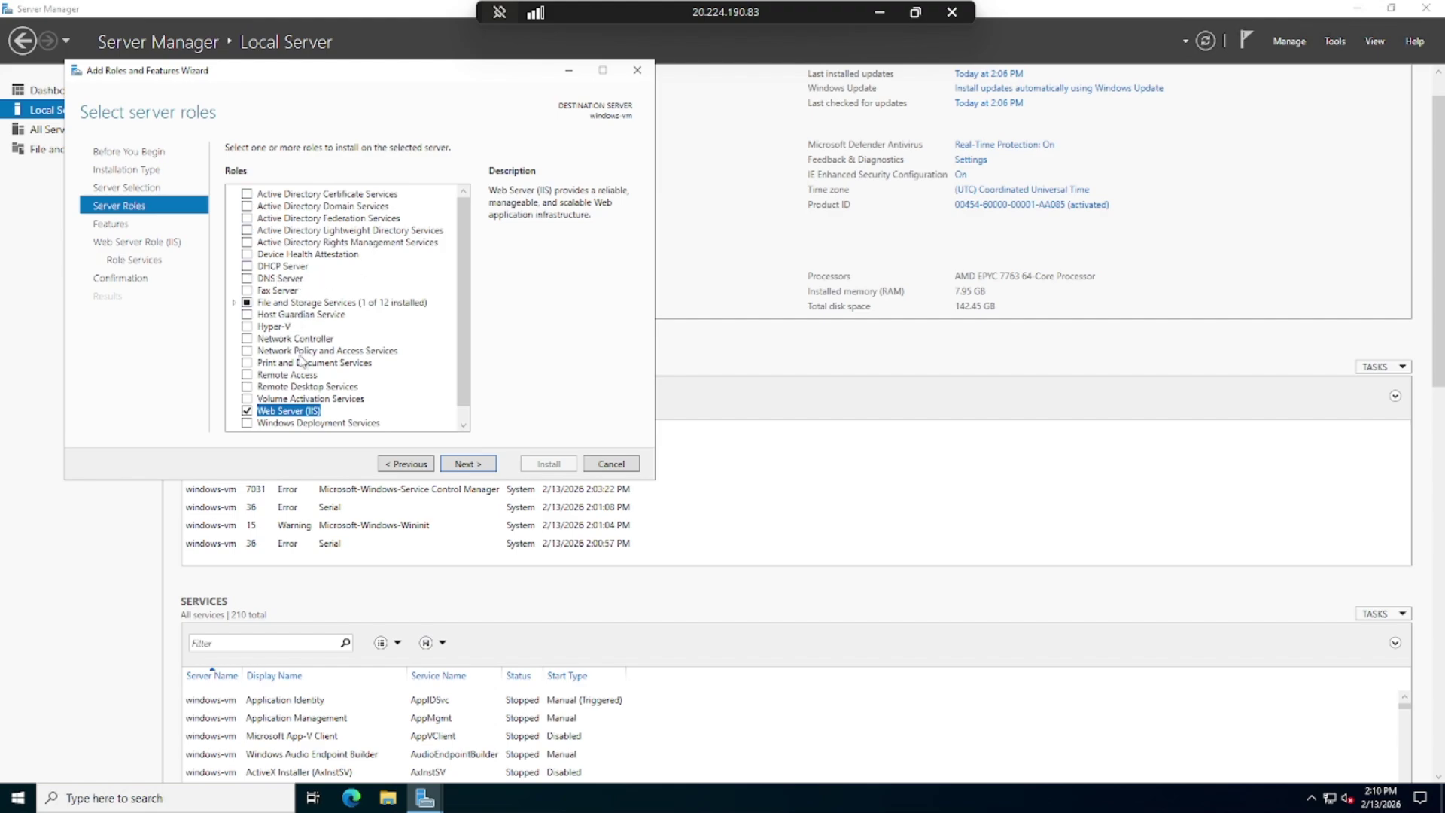
Step: Keep the default features and IIS role services, review the installation selections and install Web Server (IIS)
{"action": "scroll", "coordinate": [301, 361], "scroll_direction": "down", "scroll_amount": 1}
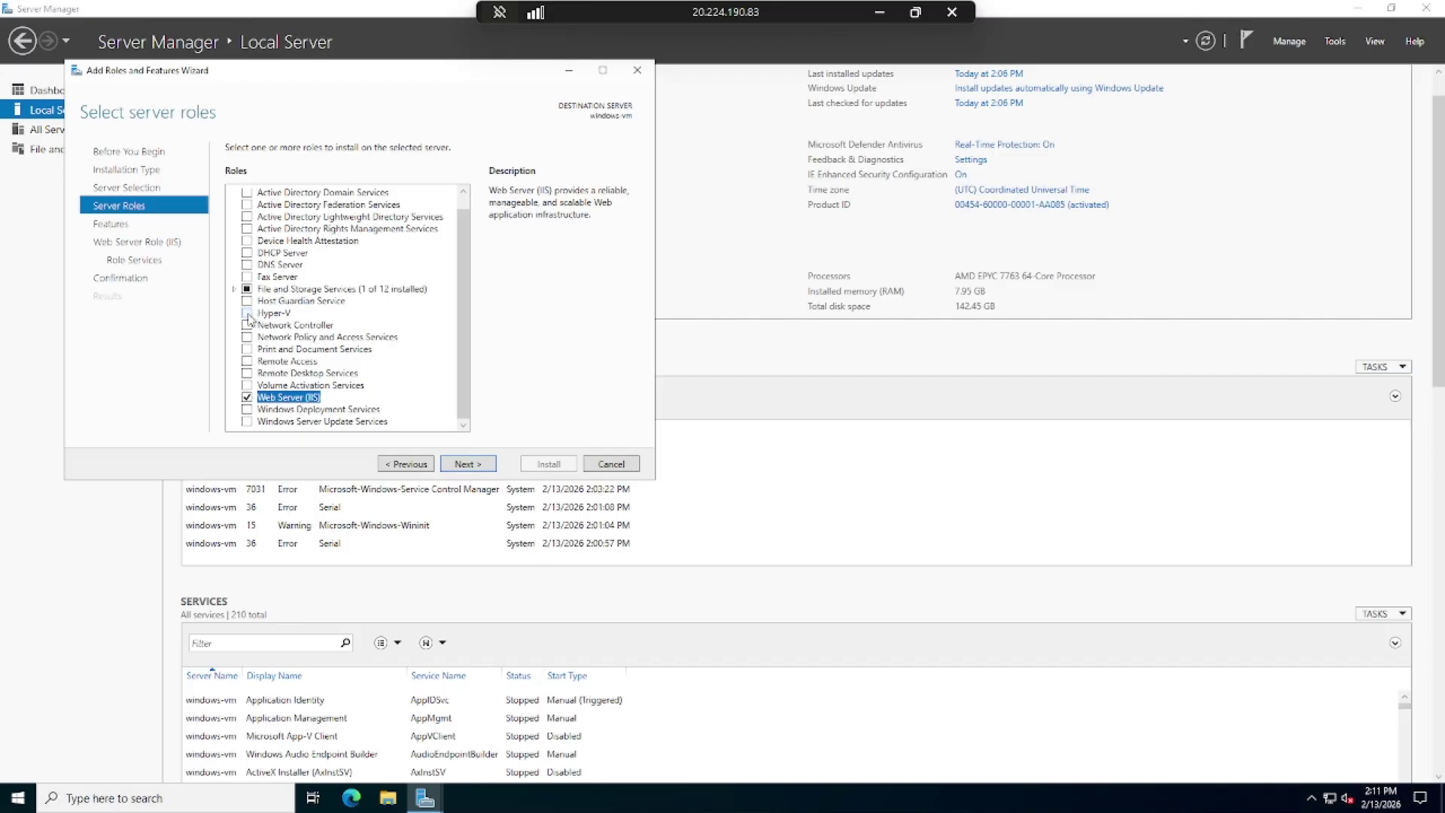
{"action": "left_click", "coordinate": [475, 467]}
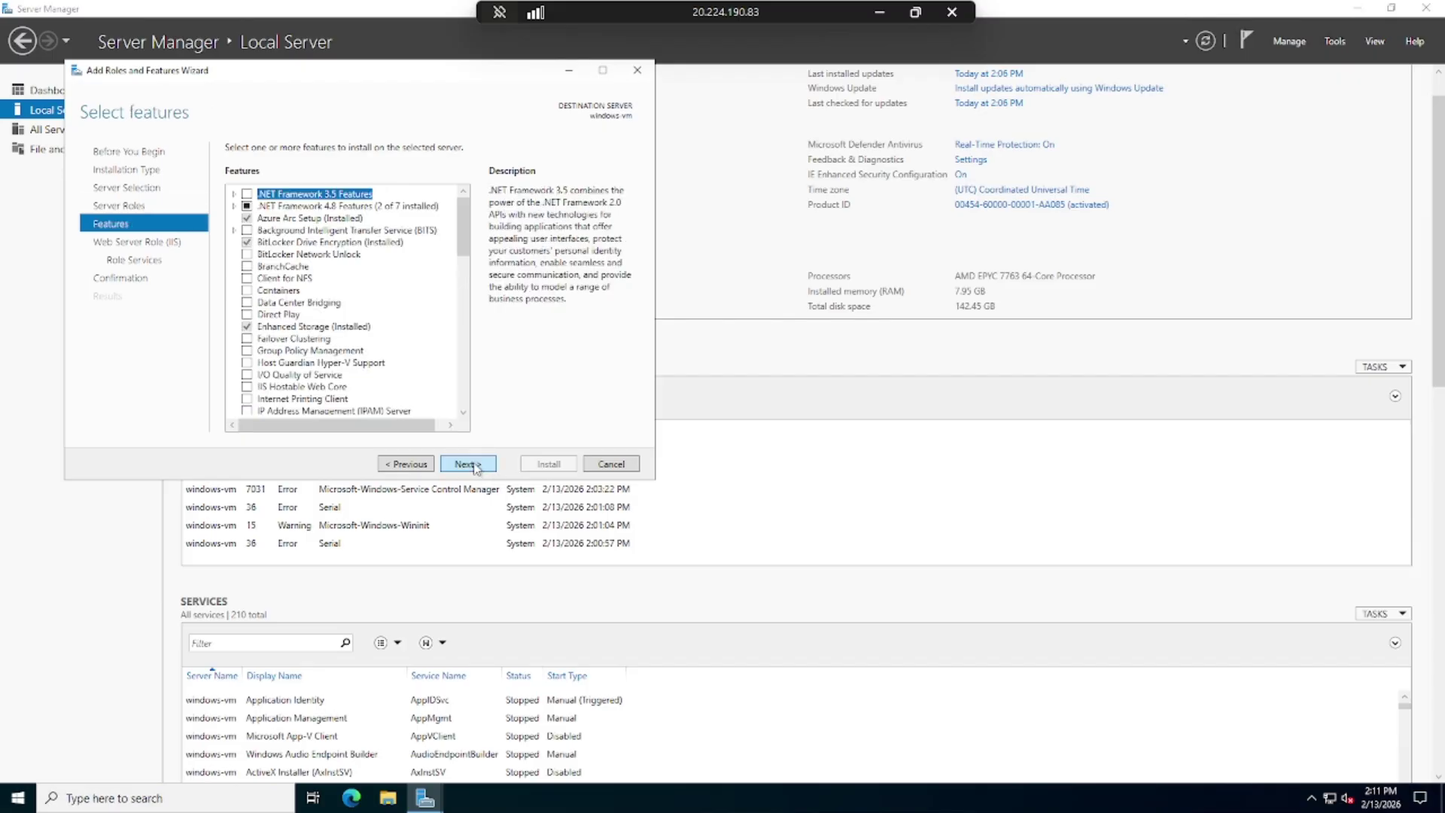
{"action": "scroll", "coordinate": [316, 308], "scroll_direction": "down", "scroll_amount": 9}
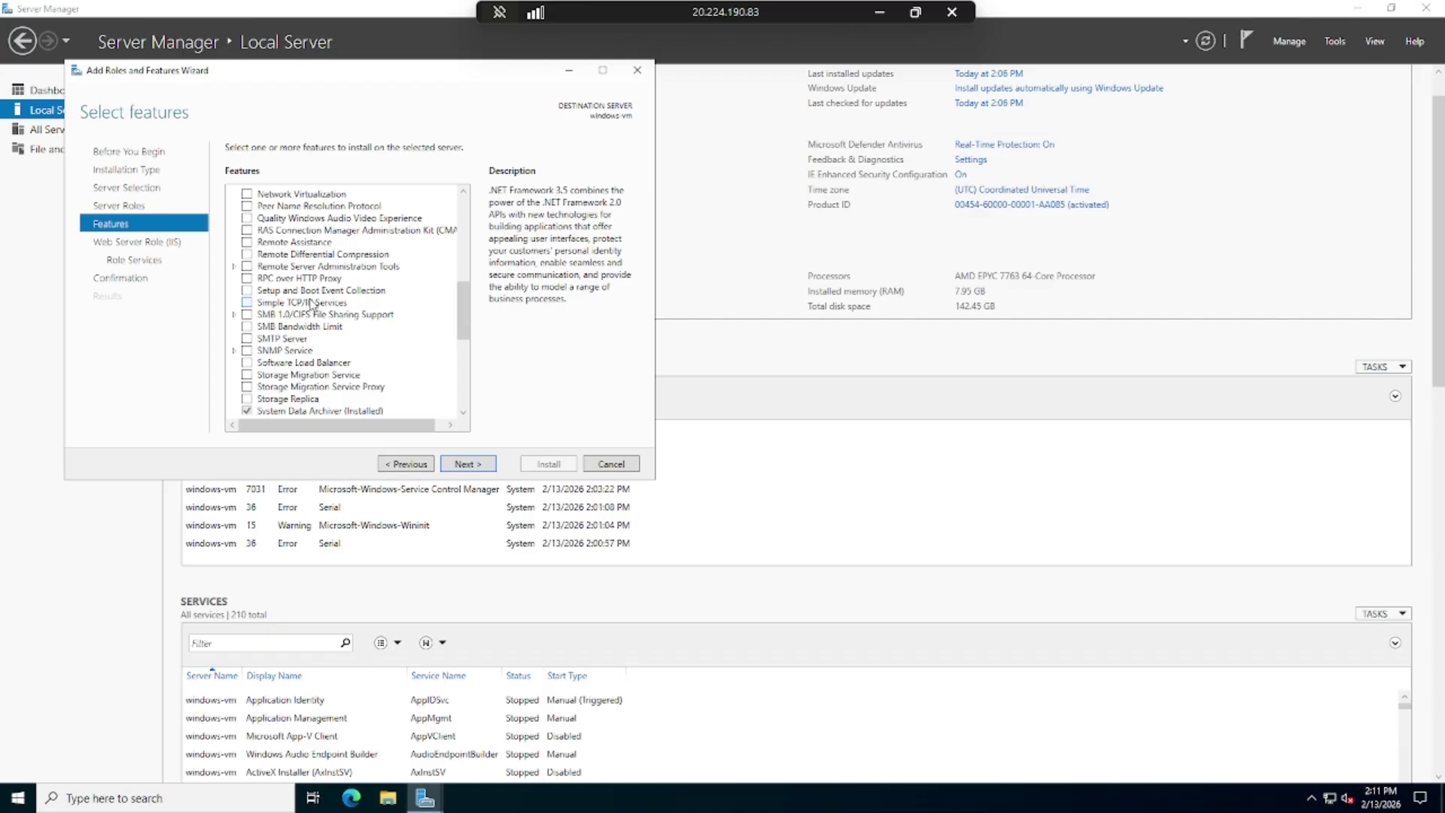
{"action": "scroll", "coordinate": [315, 297], "scroll_direction": "down", "scroll_amount": 6}
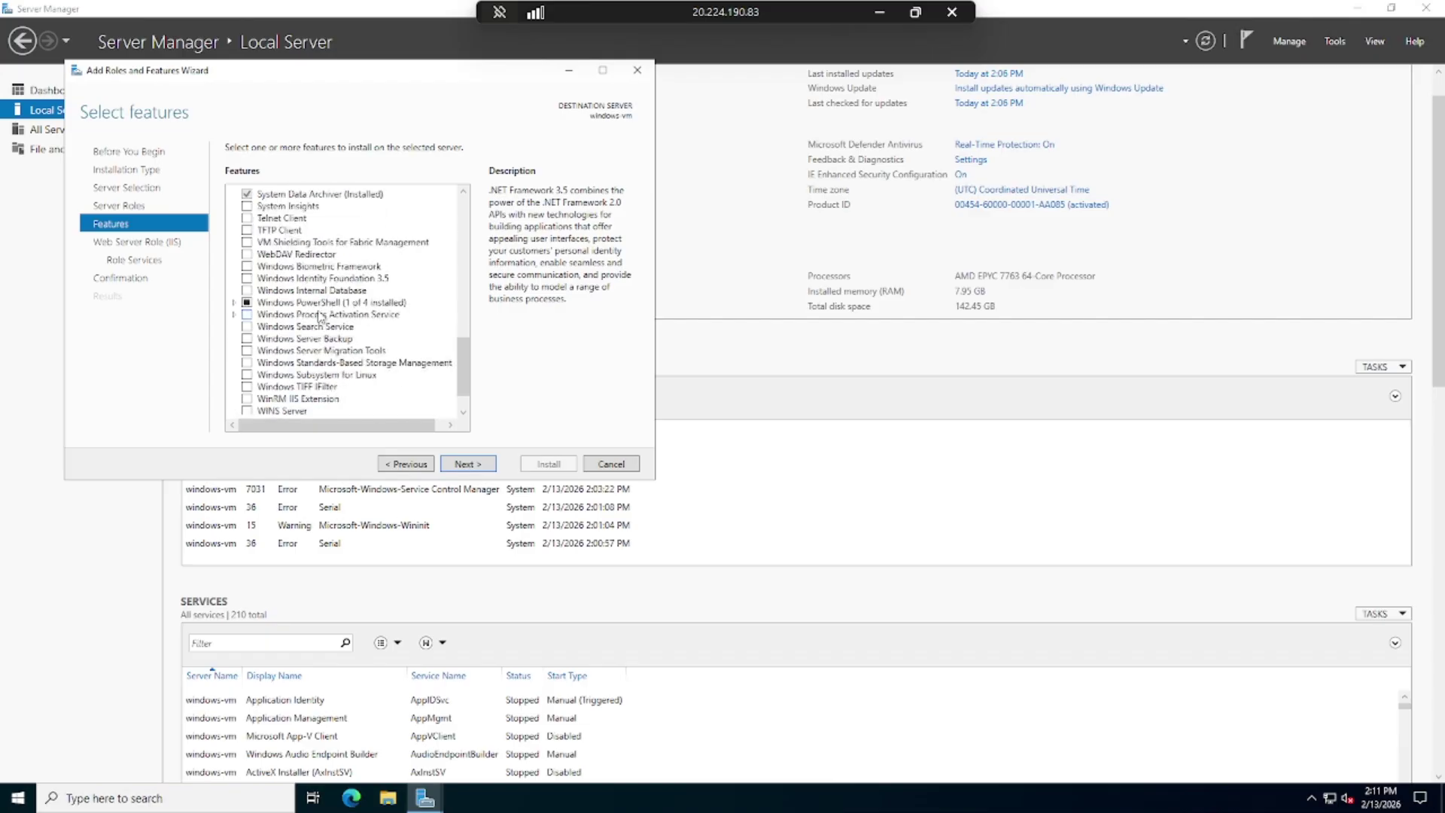
{"action": "scroll", "coordinate": [320, 316], "scroll_direction": "down", "scroll_amount": 1}
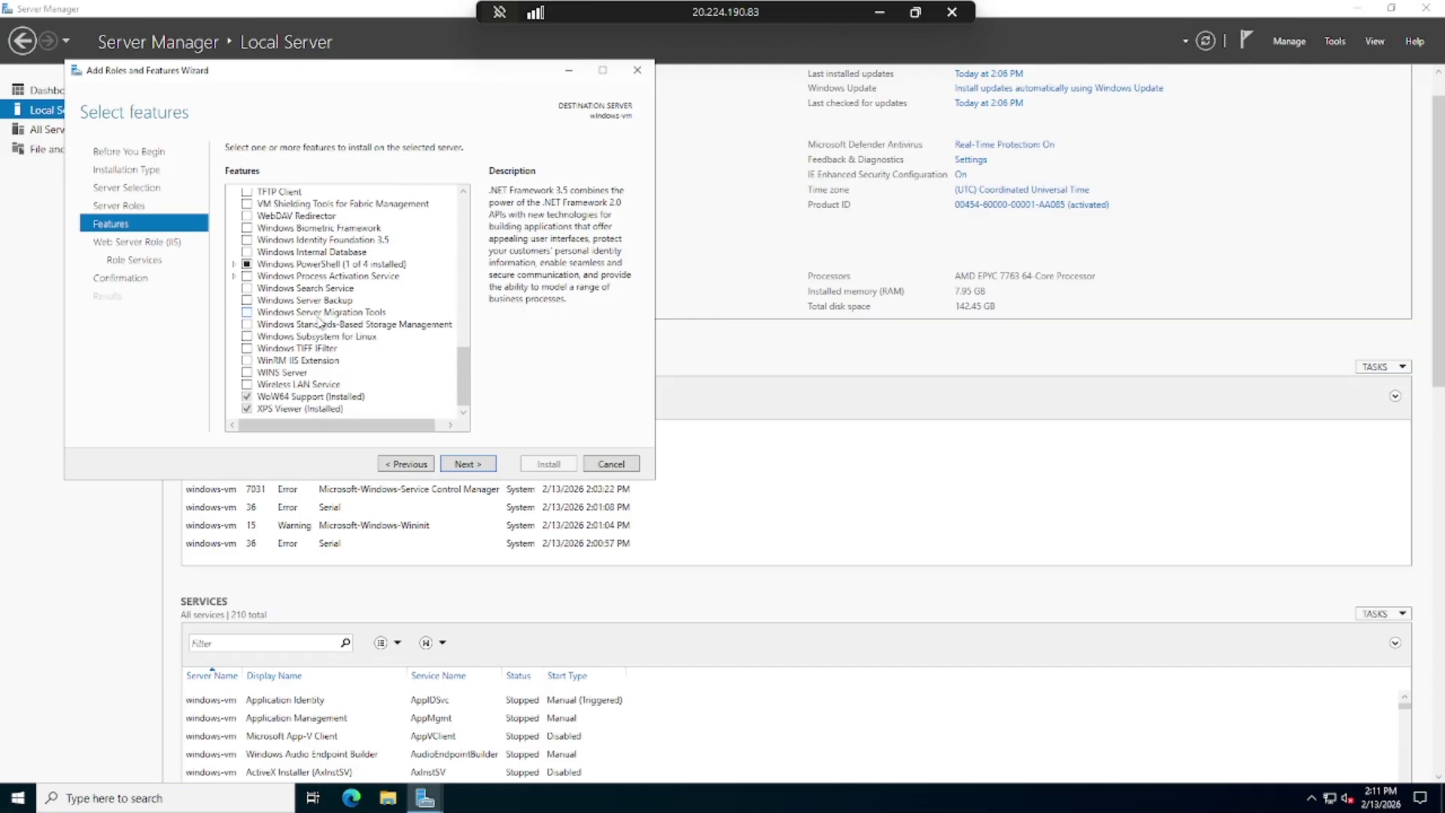
{"action": "left_click", "coordinate": [467, 464]}
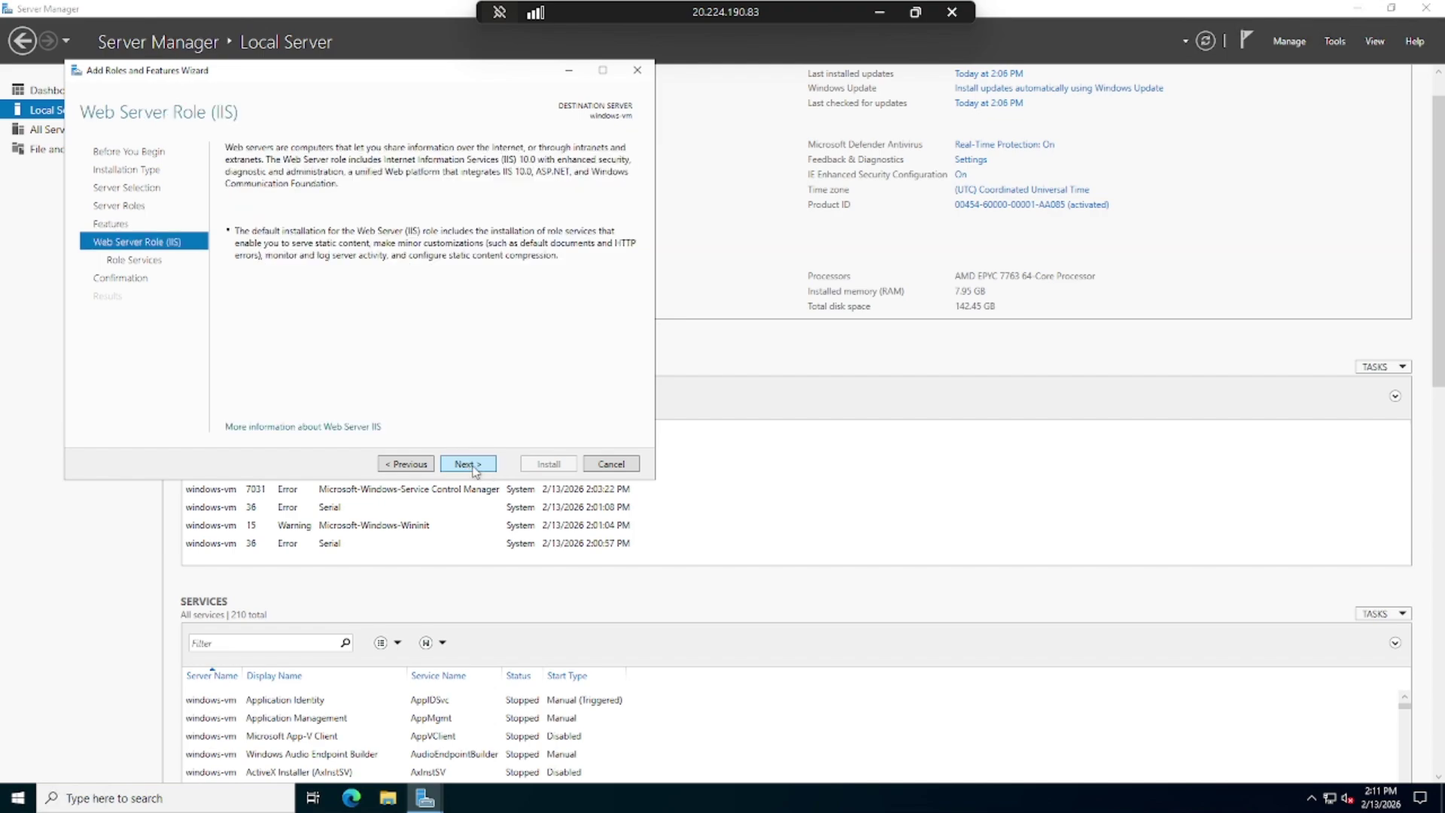
{"action": "left_click", "coordinate": [473, 466]}
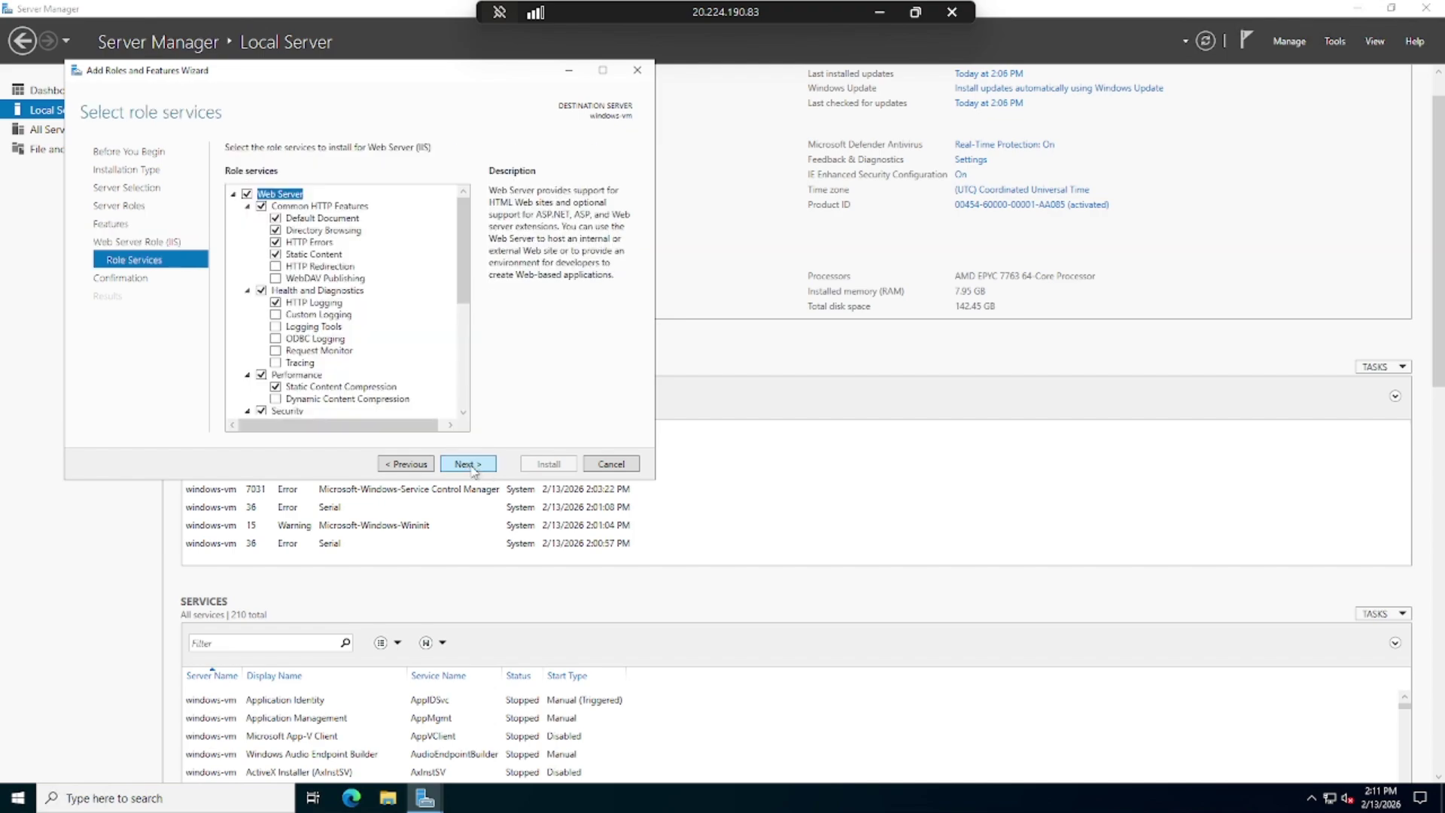
{"action": "left_click", "coordinate": [476, 467]}
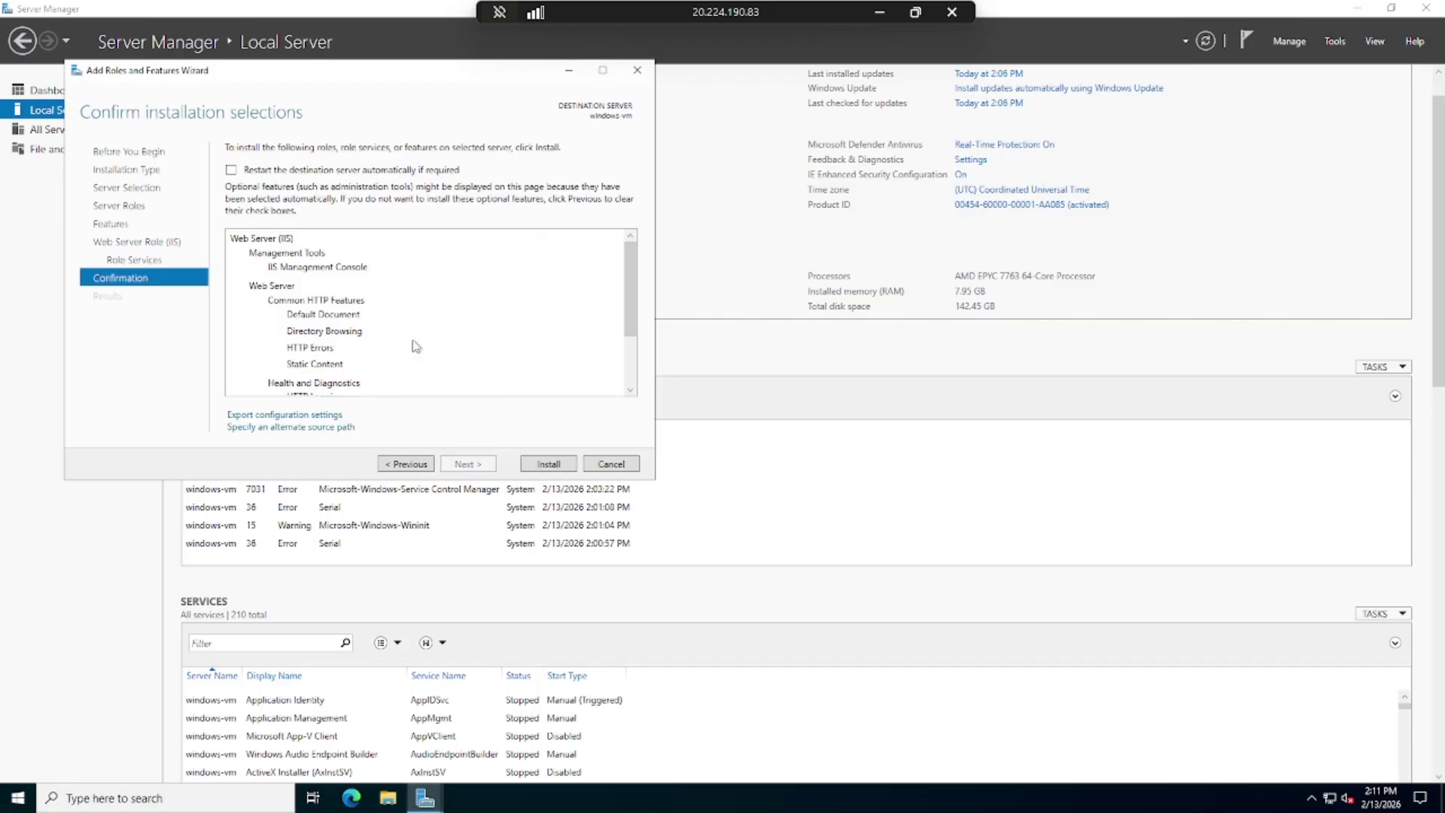
{"action": "scroll", "coordinate": [413, 342], "scroll_direction": "down", "scroll_amount": 2}
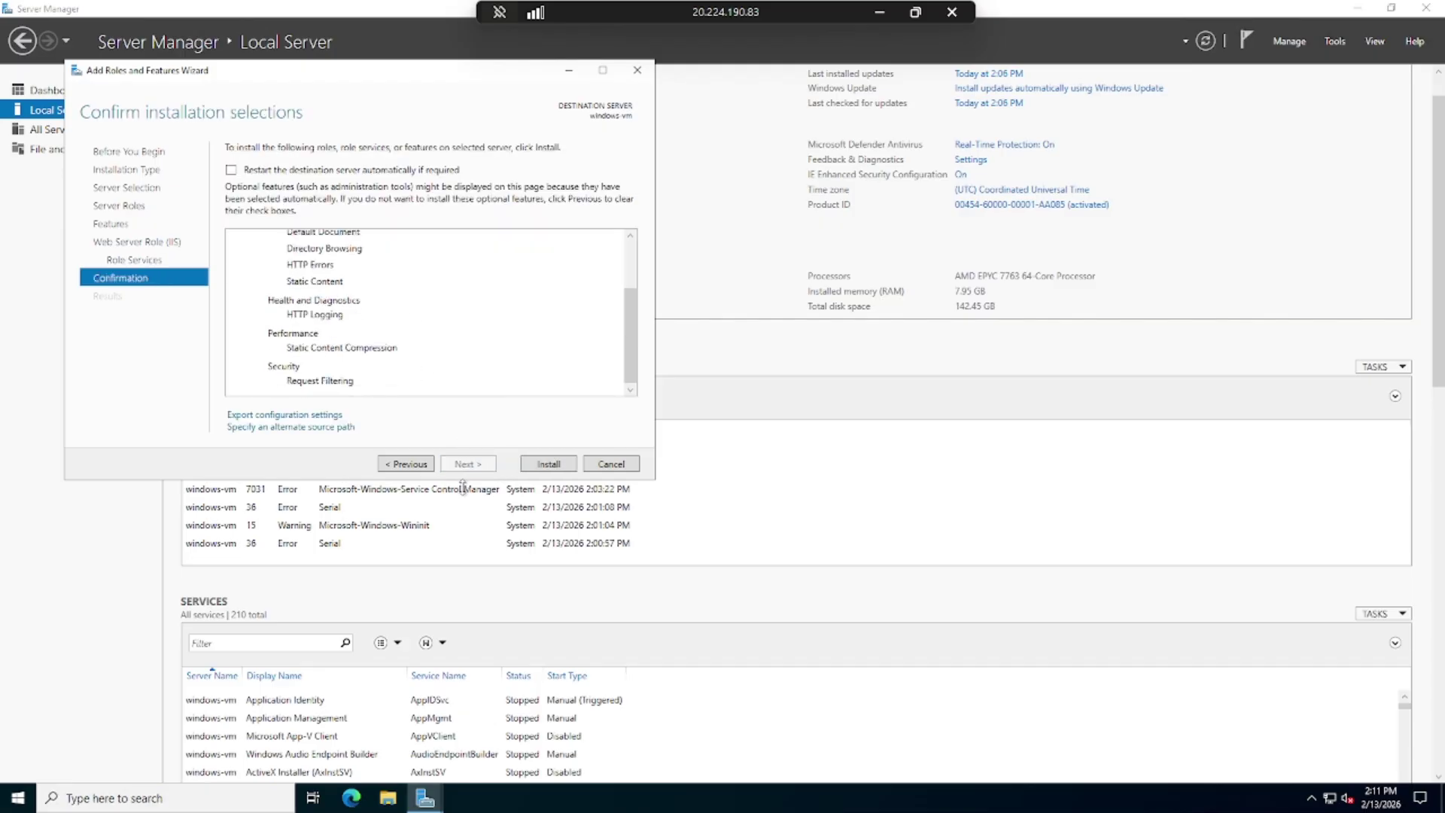
{"action": "left_click", "coordinate": [548, 465]}
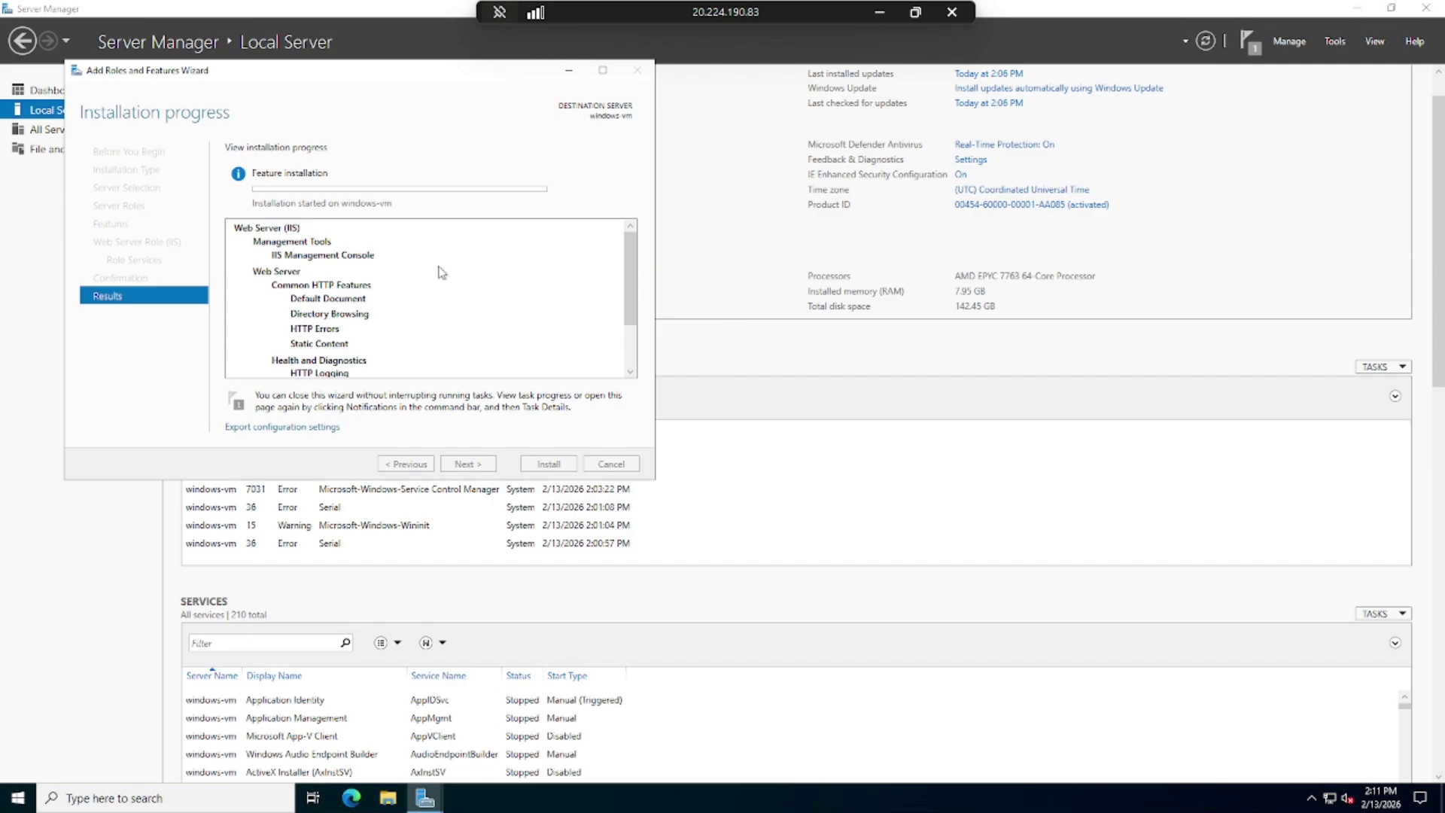
{"action": "left_click", "coordinate": [1391, 10]}
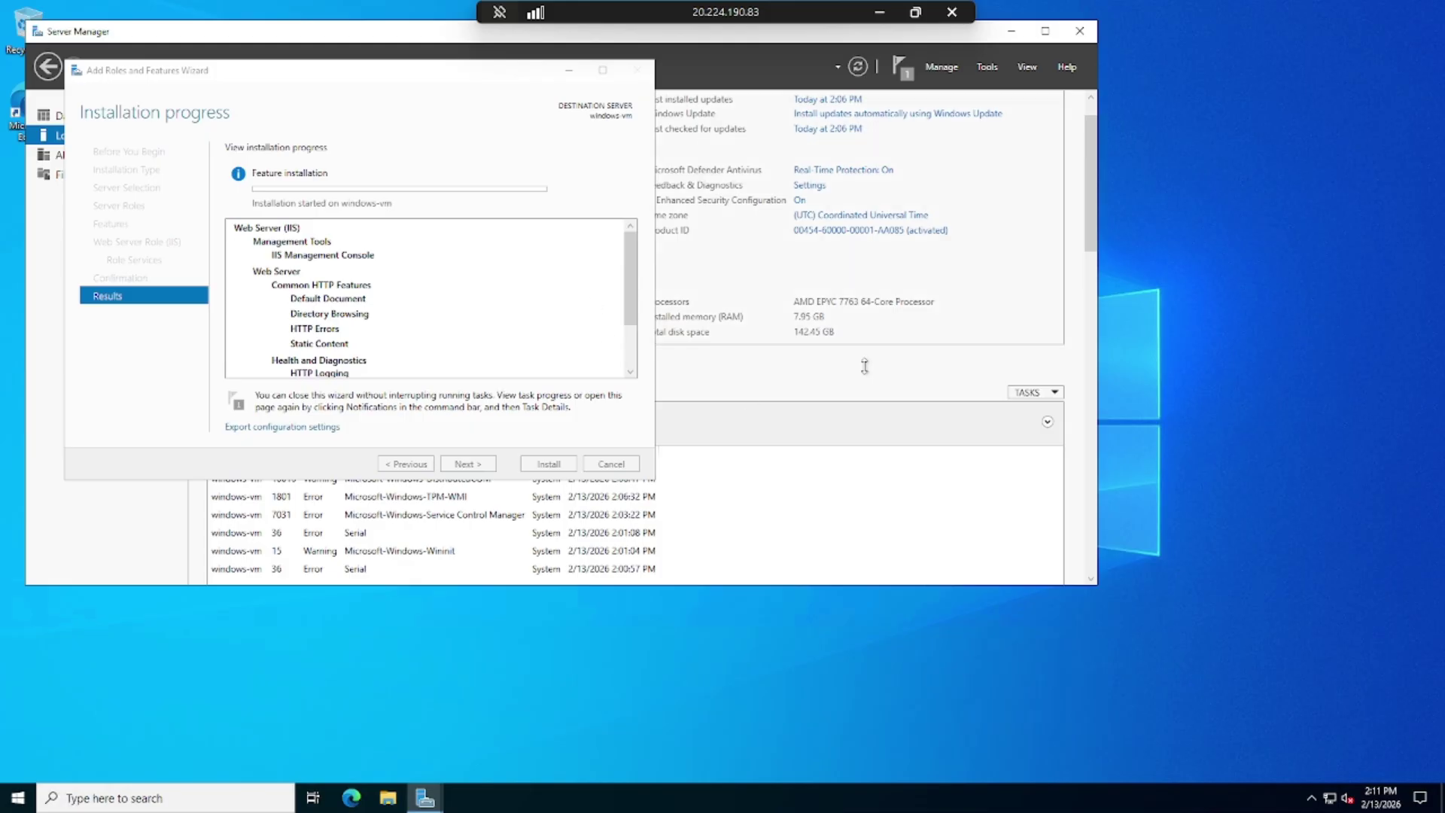
{"action": "left_click", "coordinate": [1045, 31]}
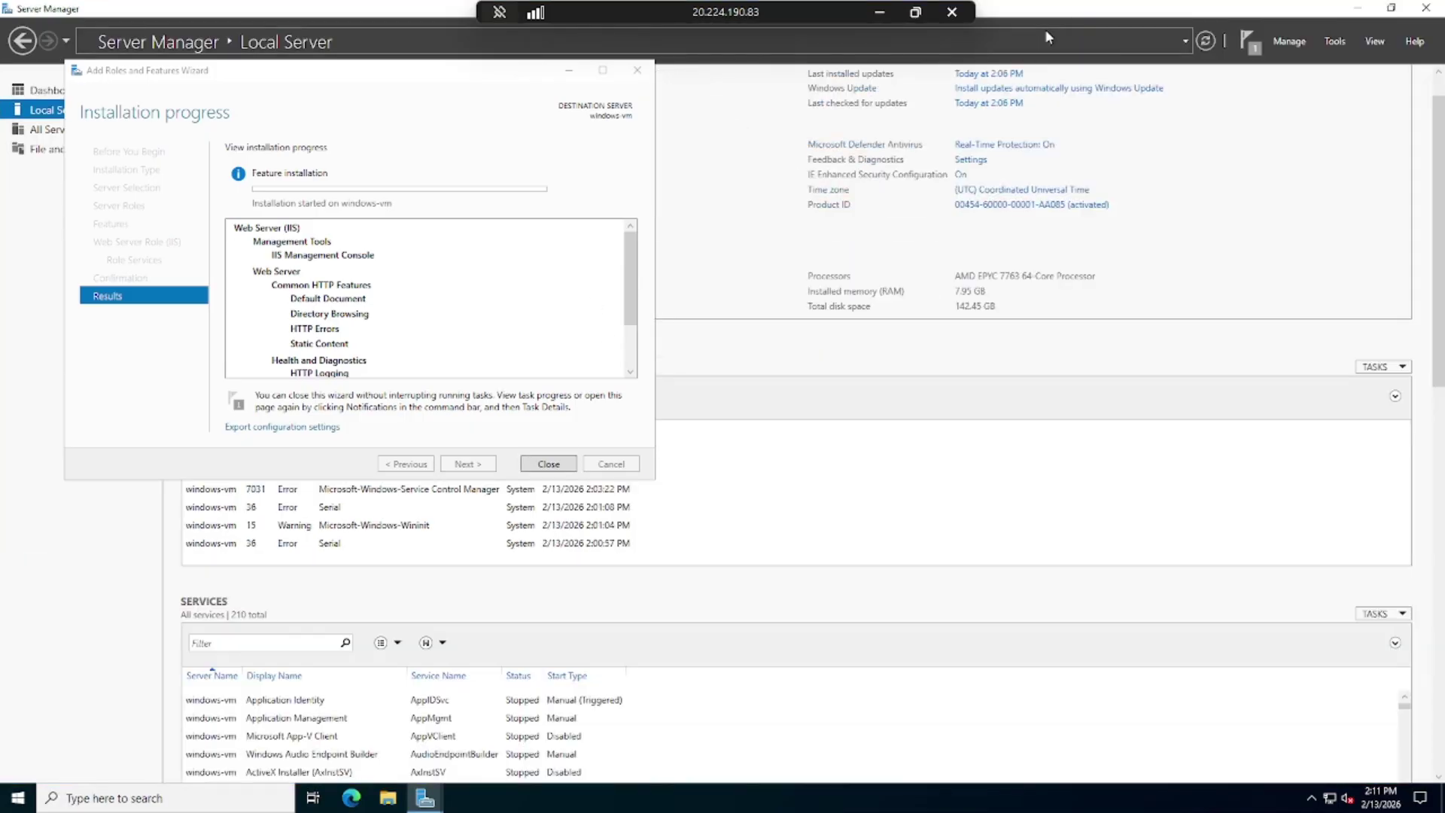
{"action": "left_click", "coordinate": [916, 12]}
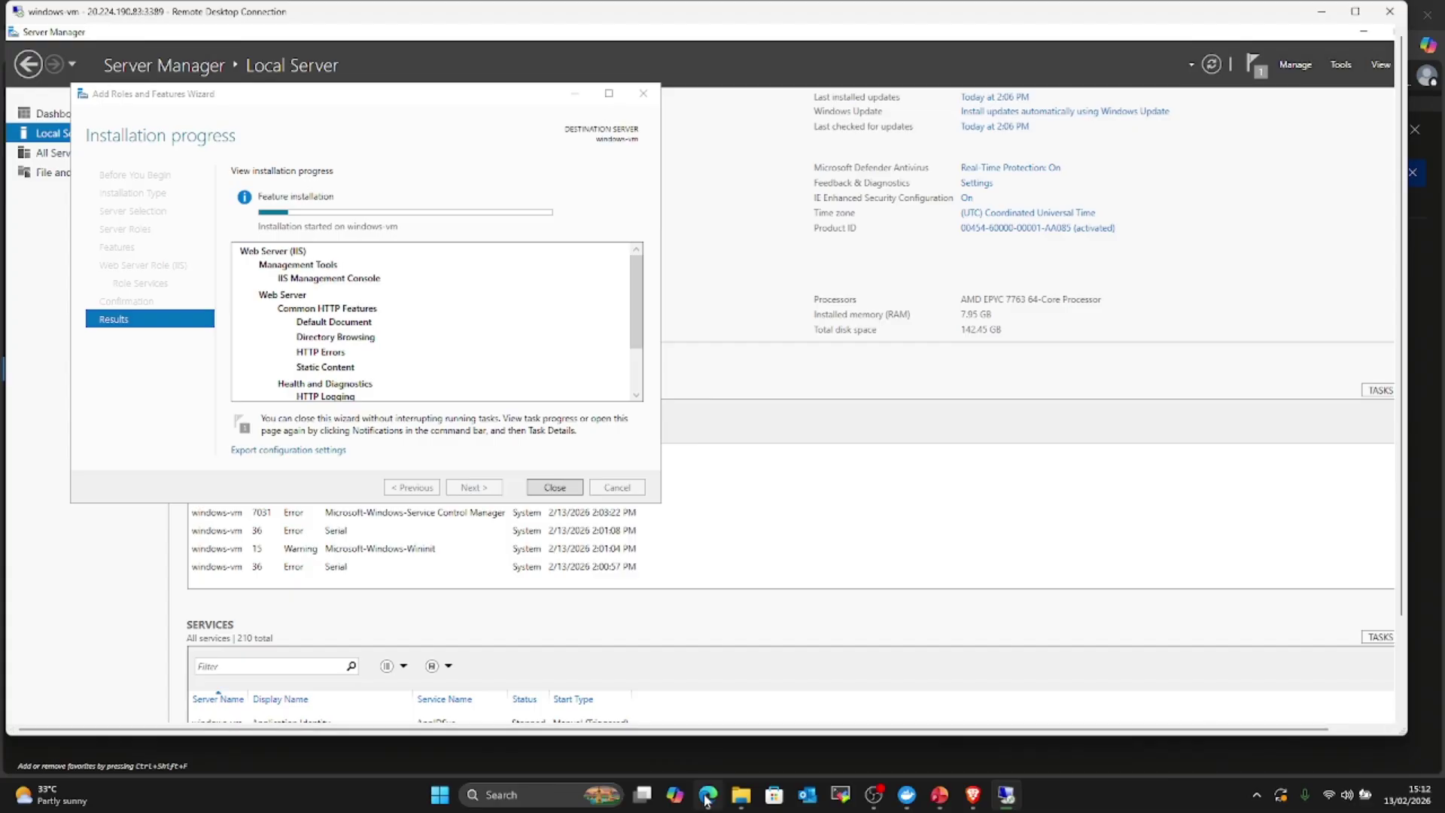
{"action": "mouse_move", "coordinate": [708, 791]}
{"action": "left_click", "coordinate": [684, 683]}
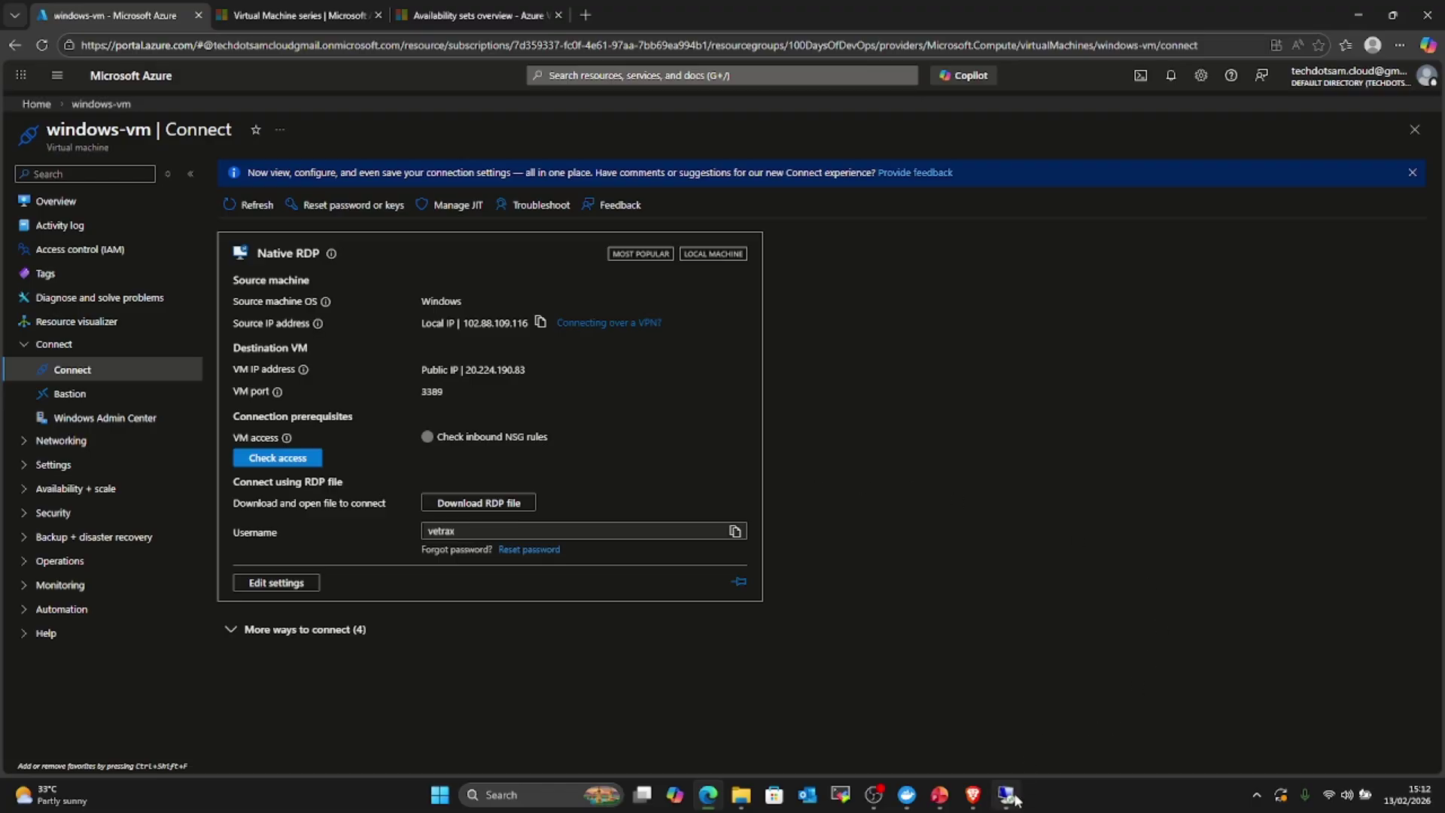
{"action": "mouse_move", "coordinate": [1007, 794]}
{"action": "left_click", "coordinate": [1001, 740]}
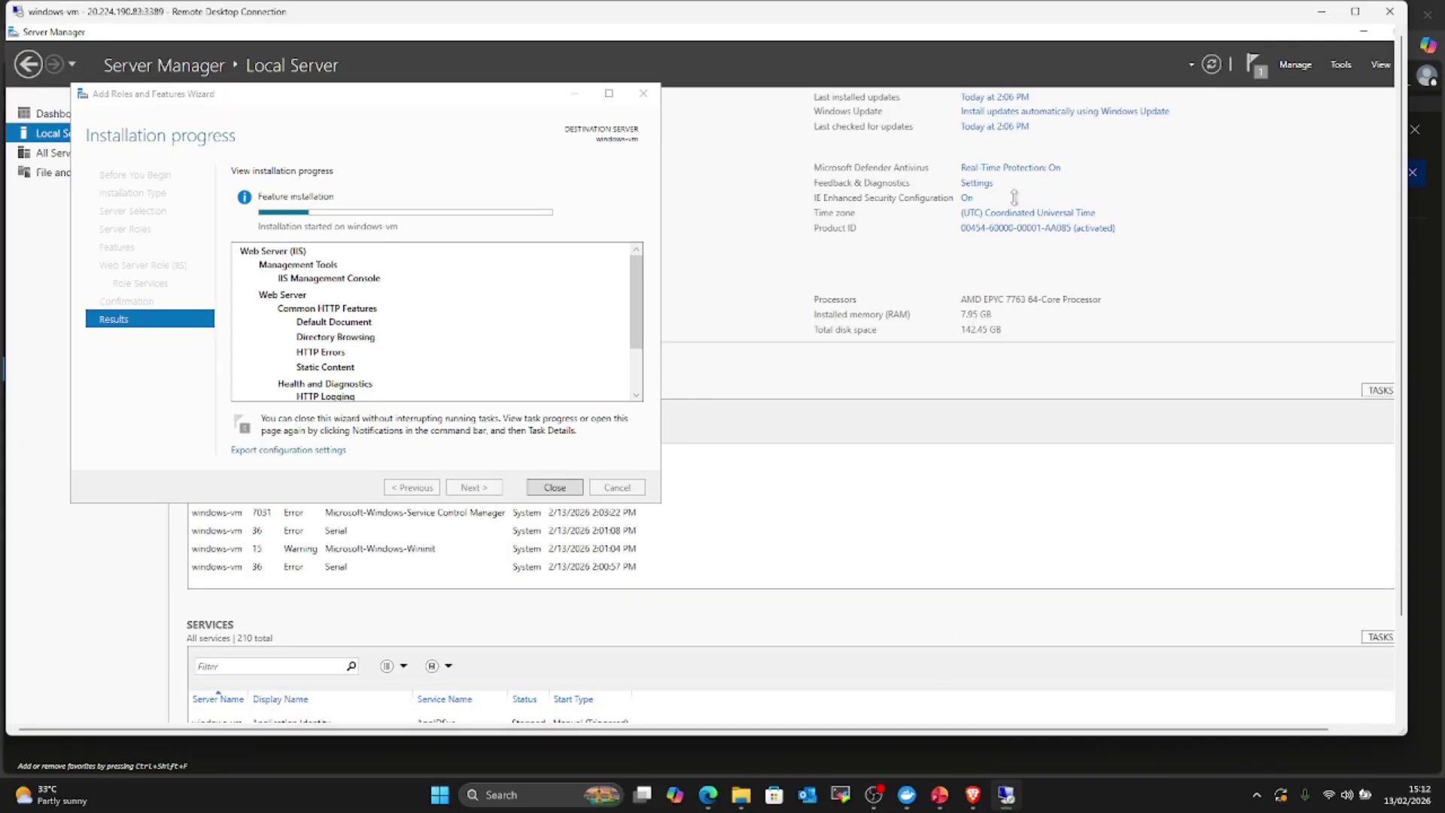
{"action": "left_click", "coordinate": [1354, 11]}
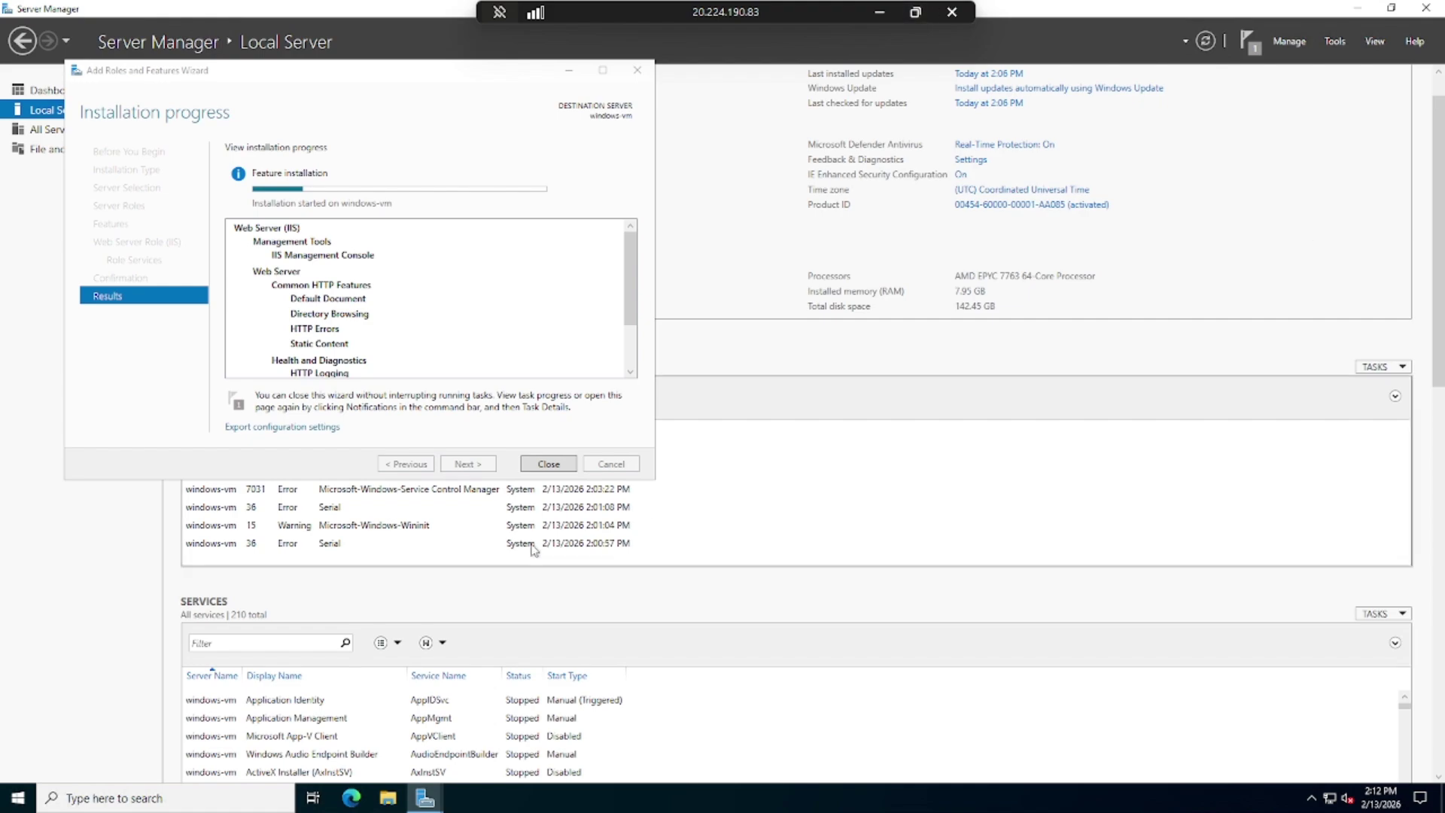
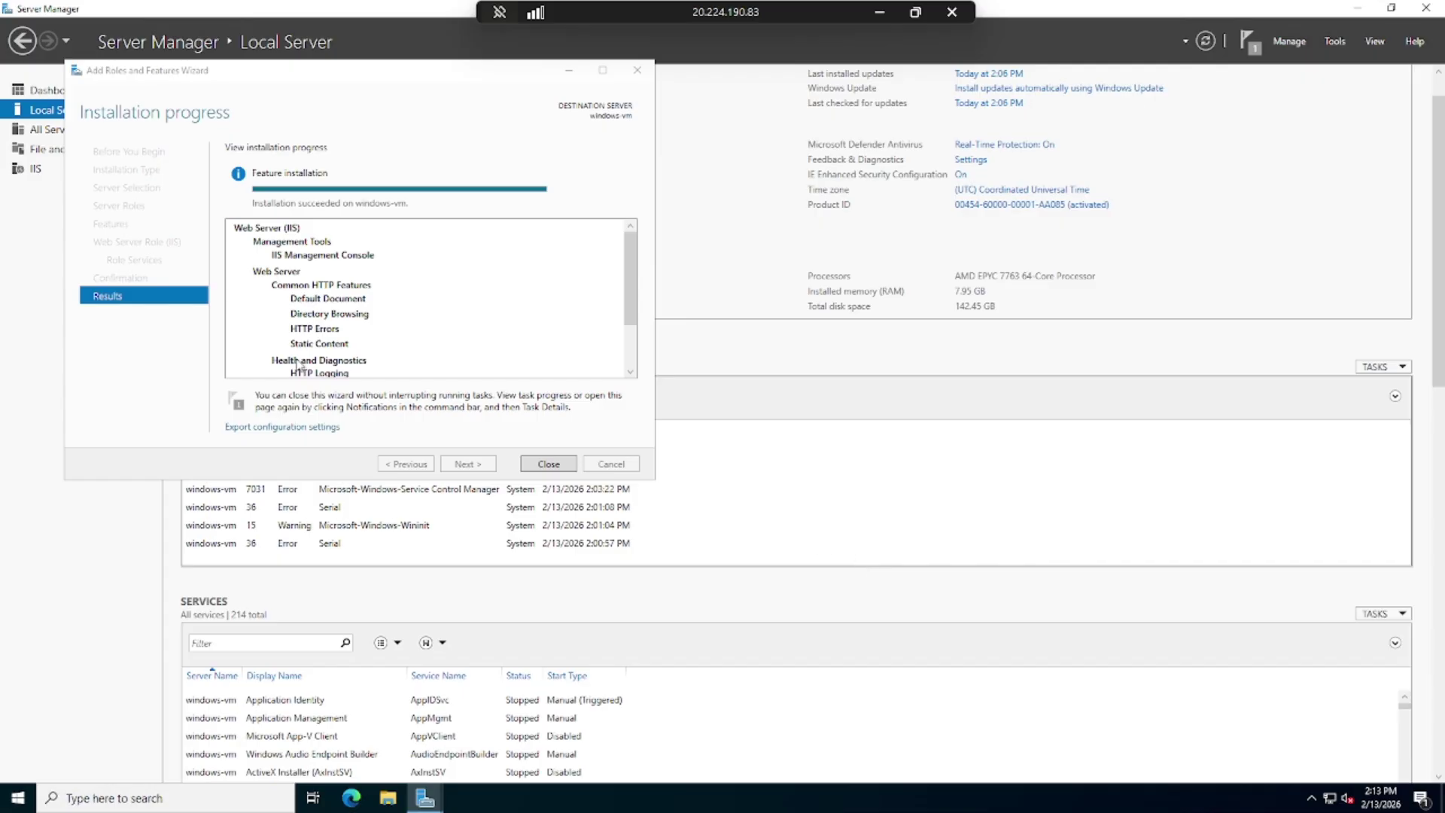
Step: Close the finished Add Roles and Features wizard and show the IIS server page in Server Manager
{"action": "left_click", "coordinate": [328, 170]}
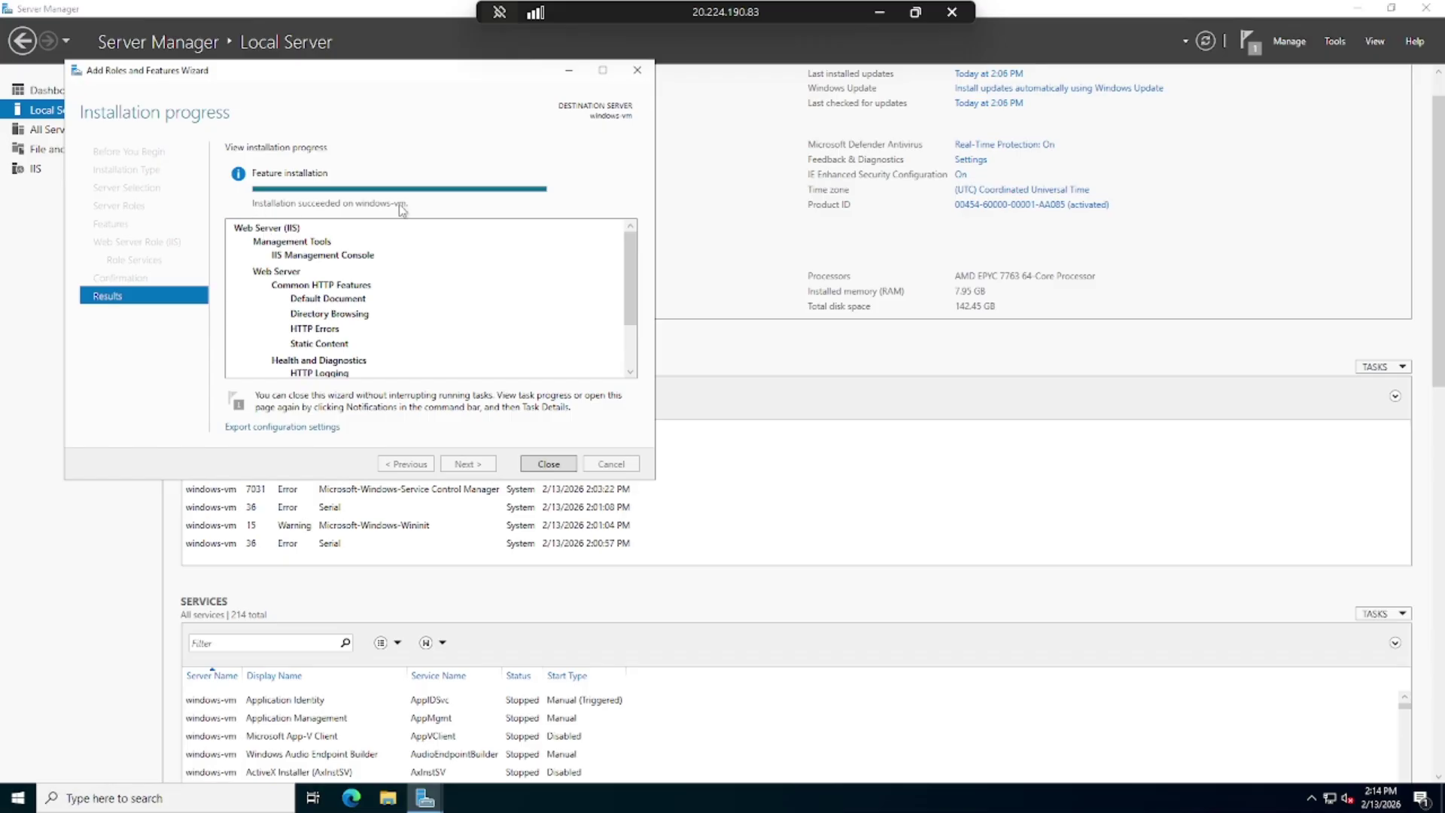
{"action": "left_click", "coordinate": [548, 463]}
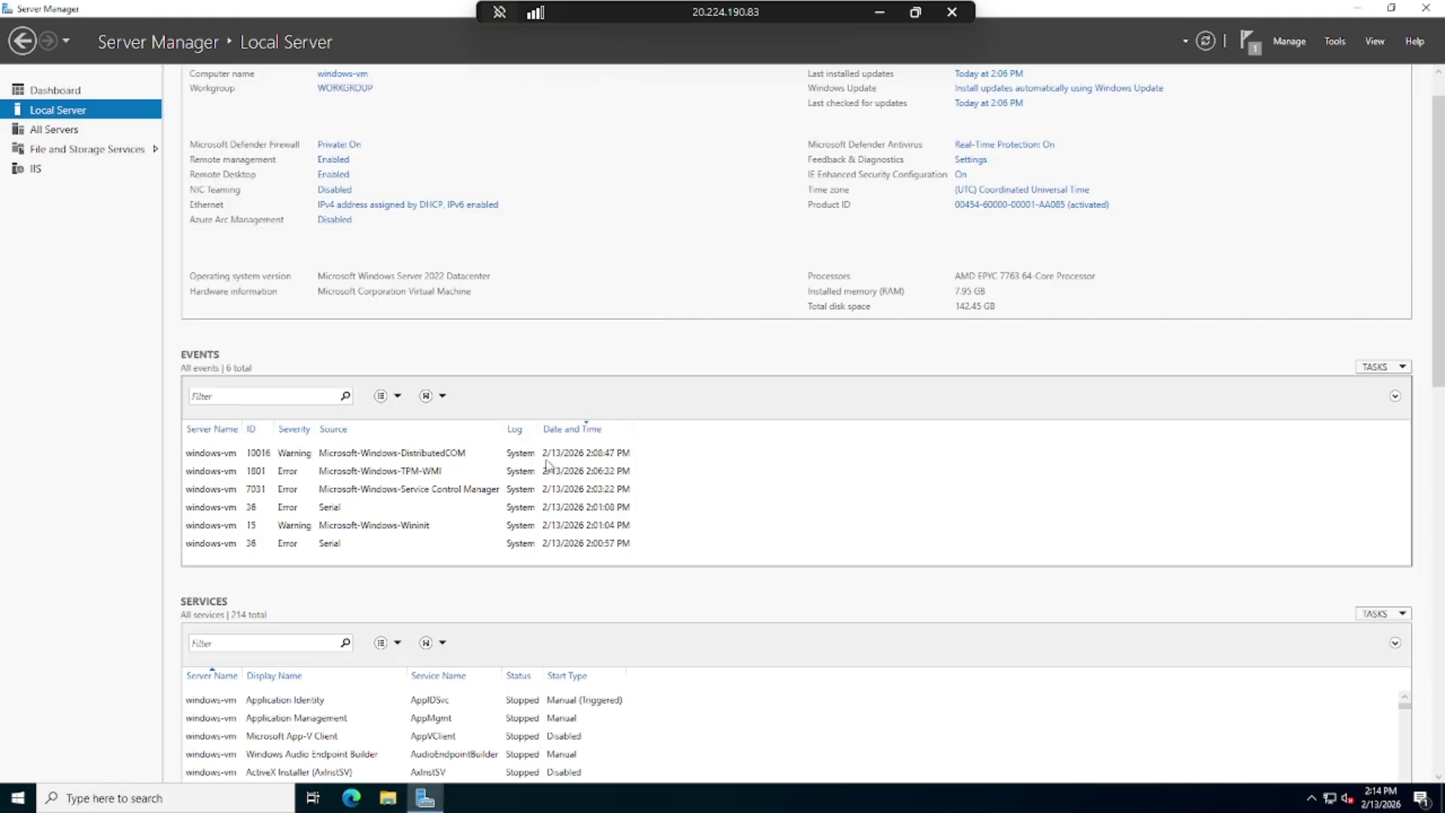
{"action": "left_click", "coordinate": [33, 172]}
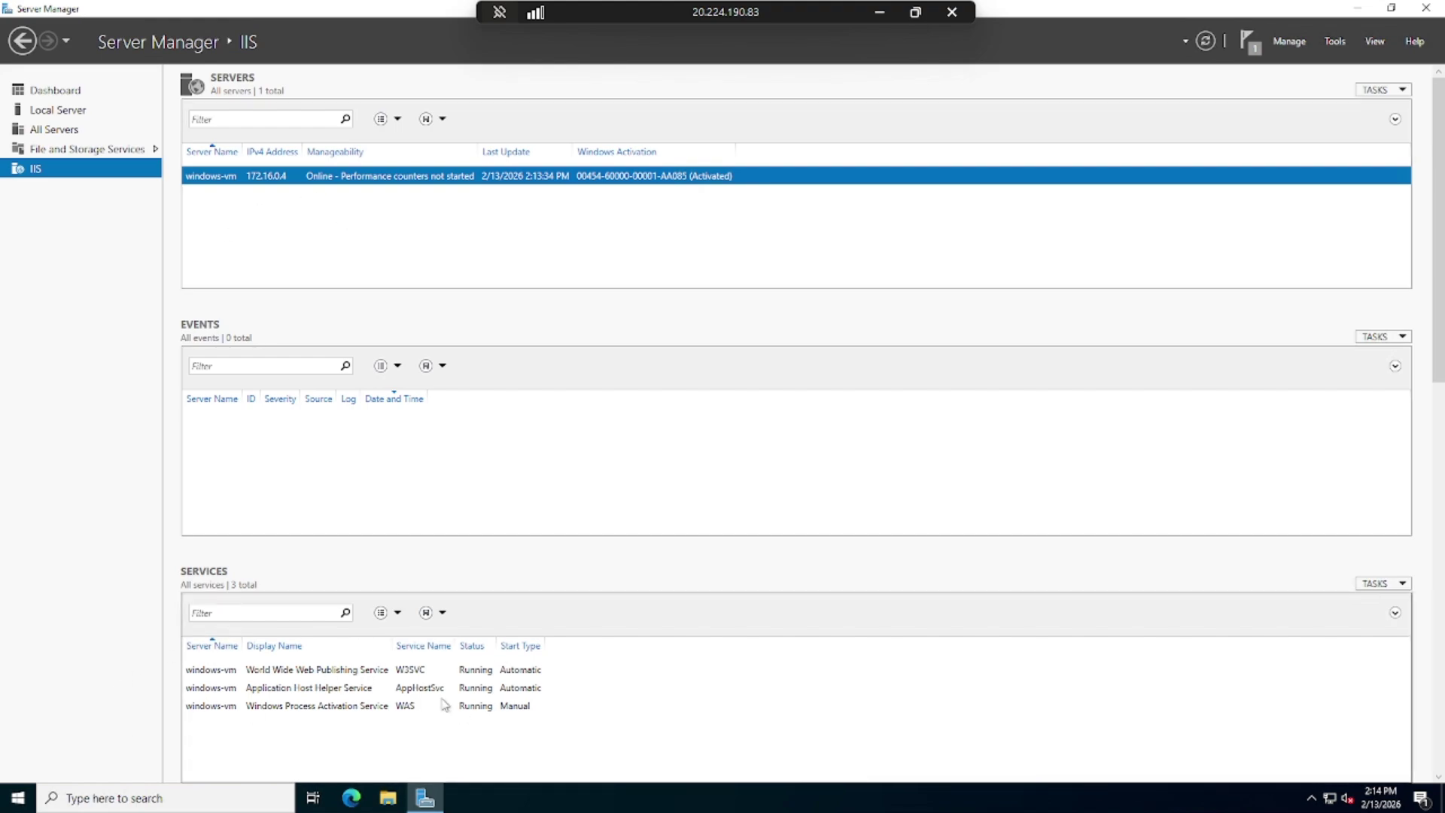
Step: Switch to Microsoft Edge on the VM and complete its first-run setup without signing in or adding Google data, accepting the browser data import
{"action": "left_click", "coordinate": [352, 799]}
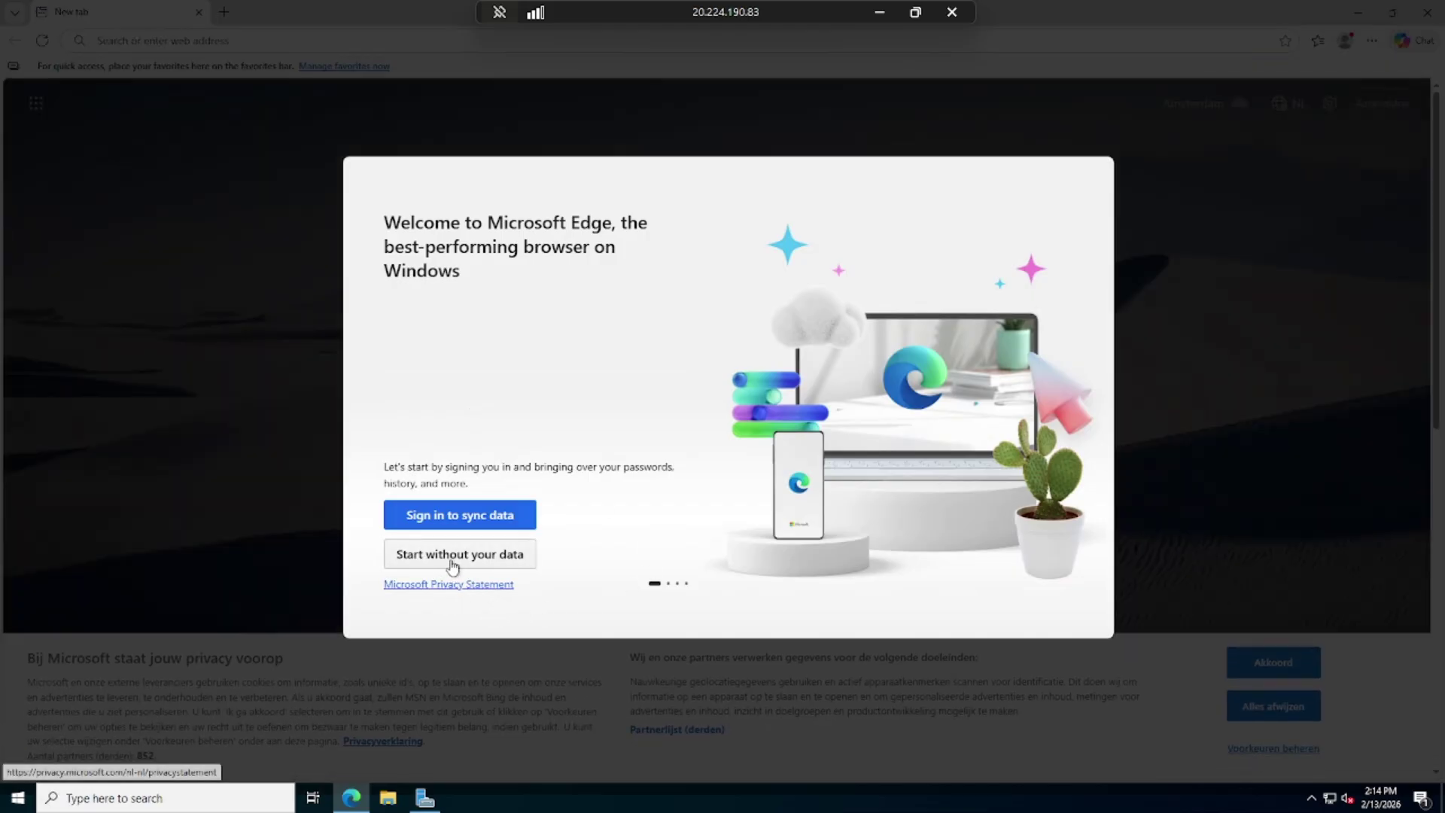
{"action": "left_click", "coordinate": [451, 557]}
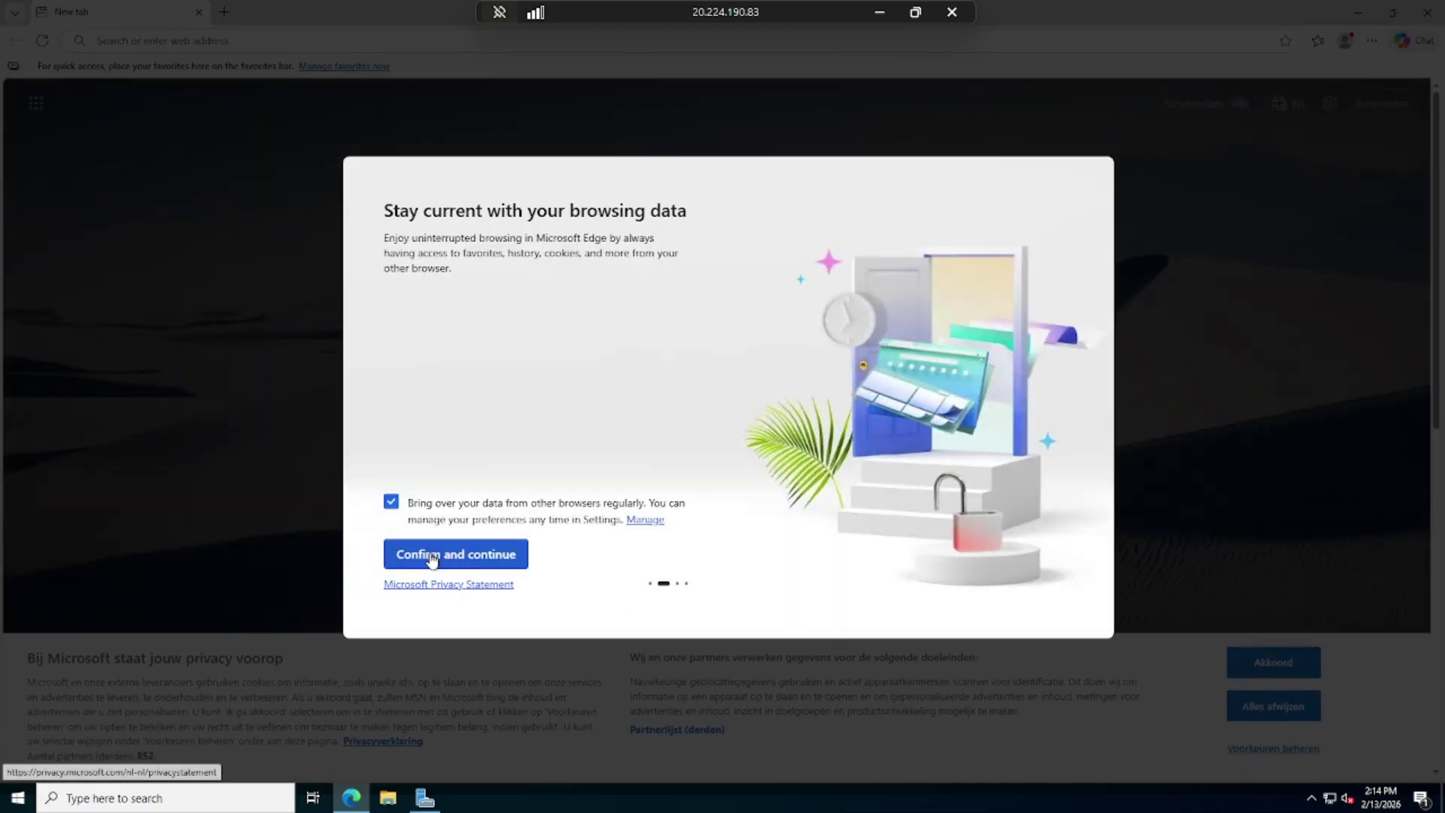
{"action": "left_click", "coordinate": [431, 558]}
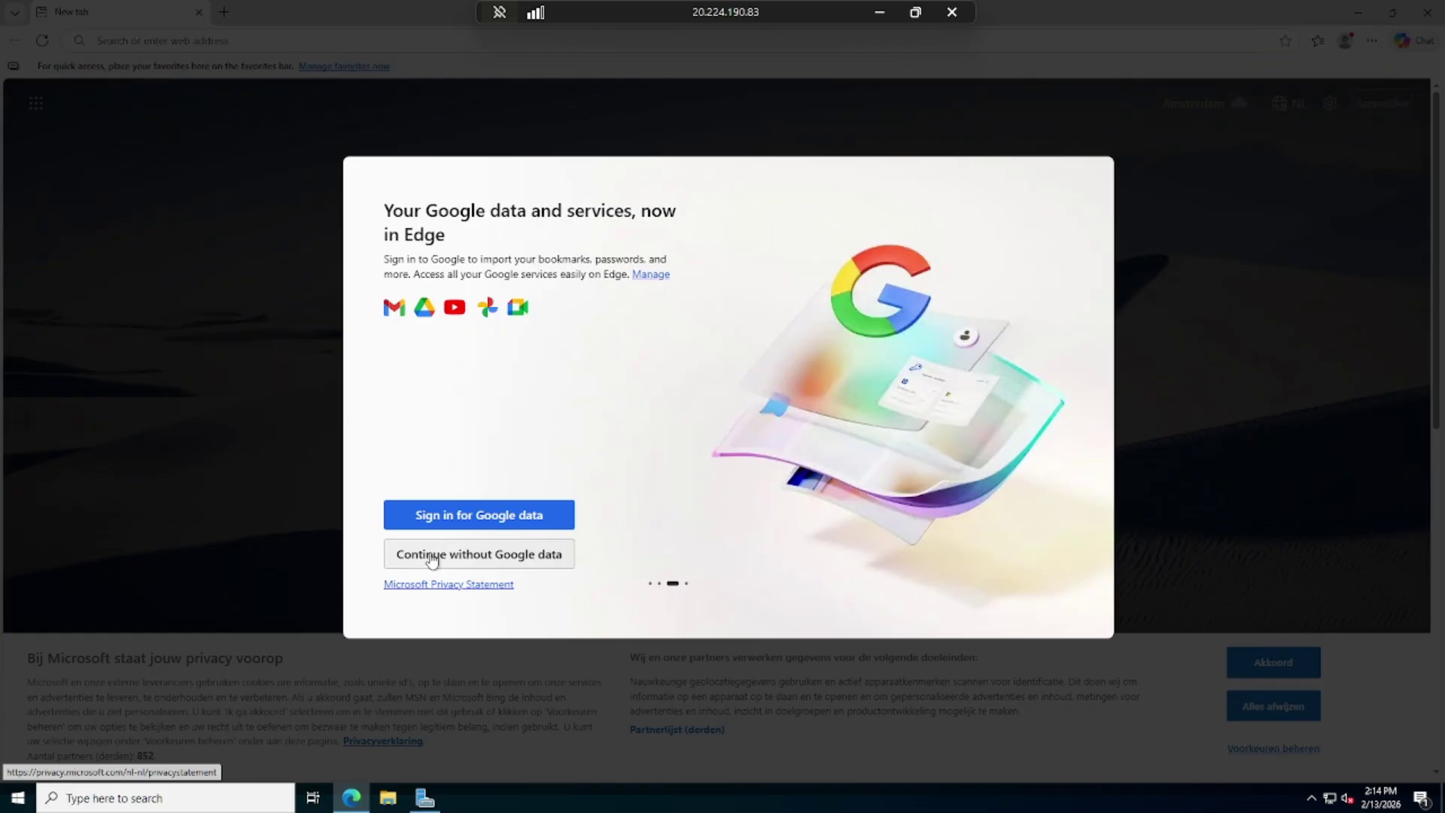
{"action": "left_click", "coordinate": [486, 557]}
{"action": "left_click", "coordinate": [486, 561]}
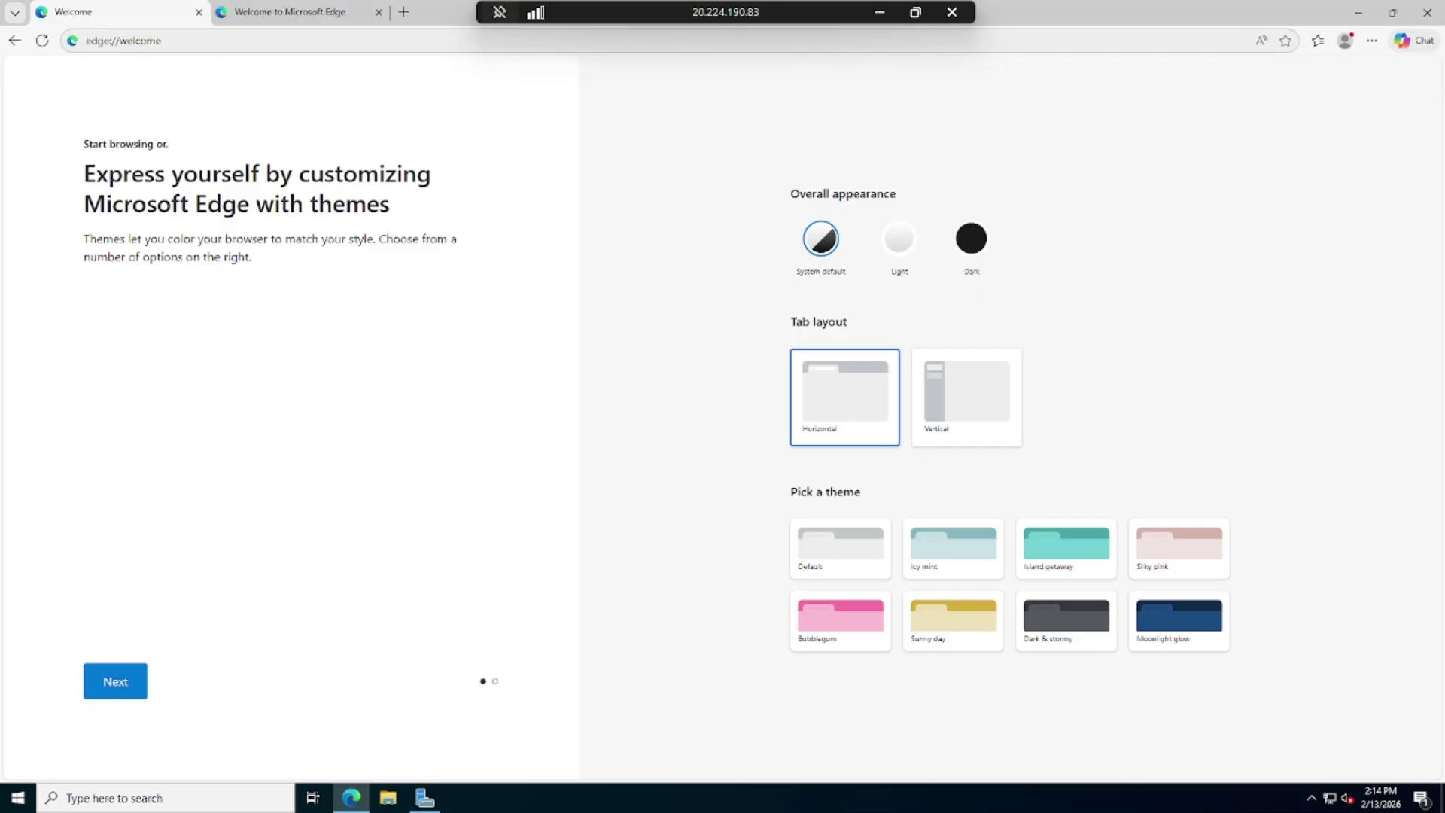
Step: Replace the welcome tabs with a new tab, open localhost to check the default IIS page, and close the browser
{"action": "left_click", "coordinate": [404, 12]}
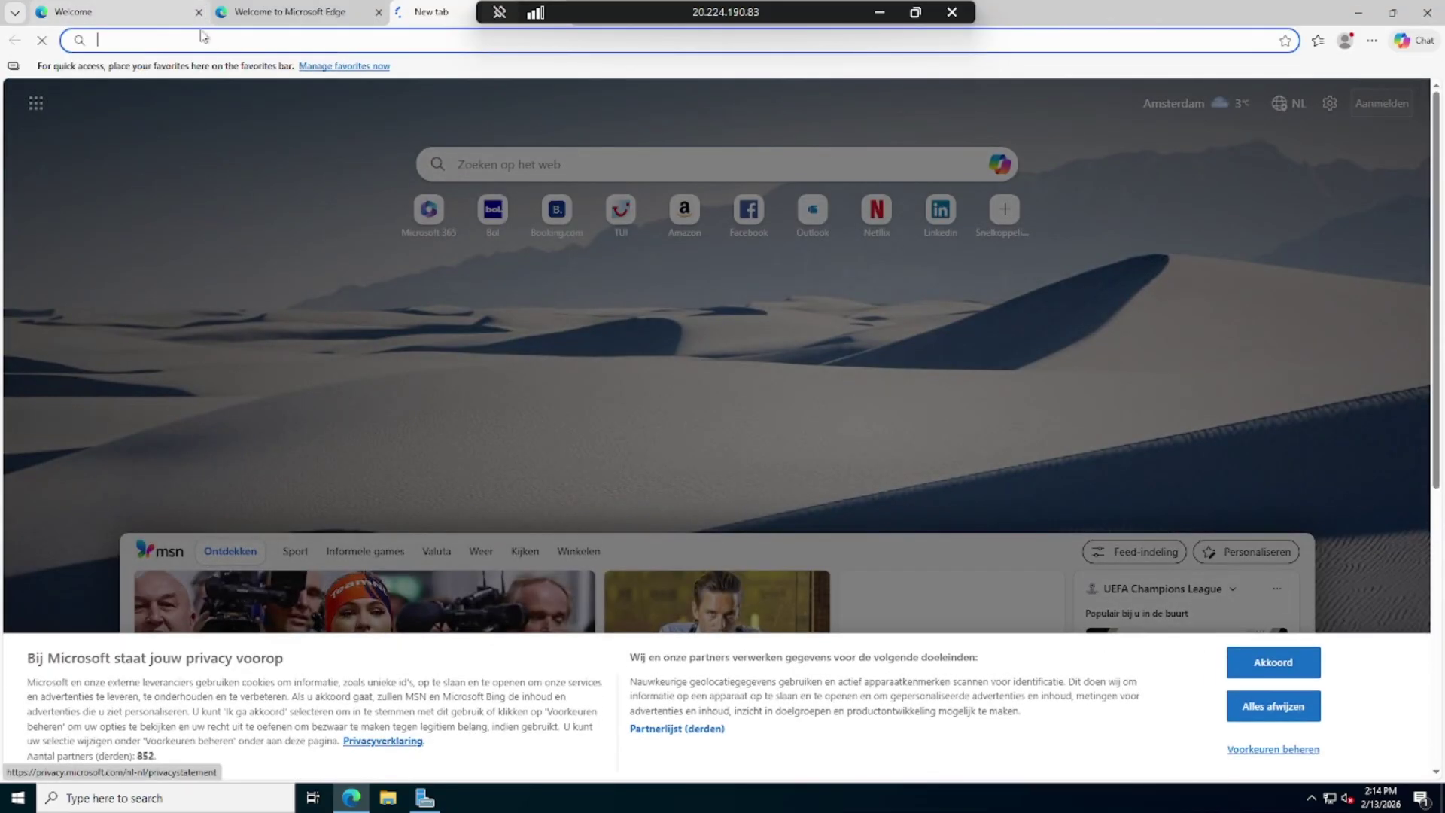
{"action": "left_click", "coordinate": [199, 12]}
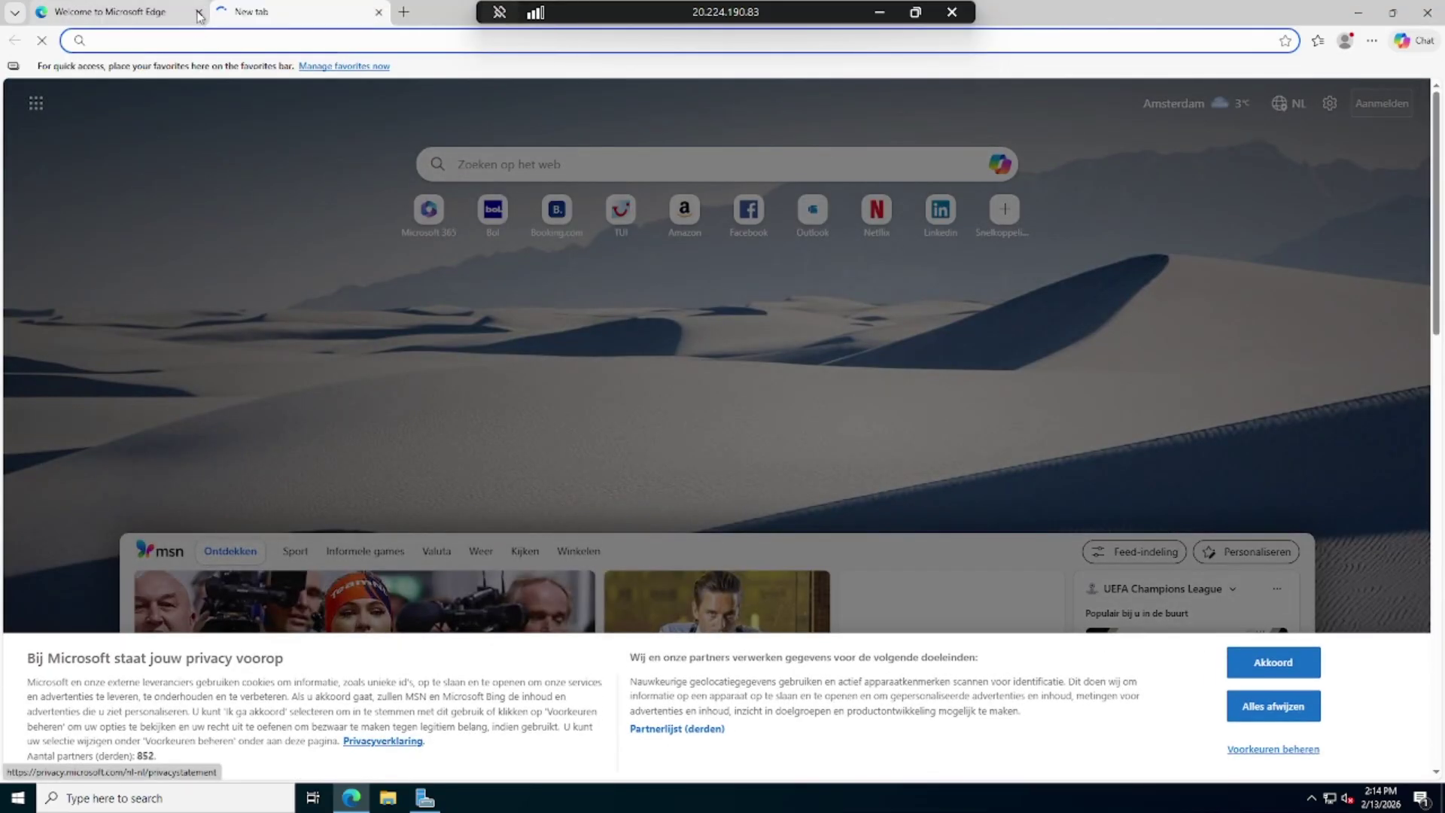
{"action": "left_click", "coordinate": [199, 12]}
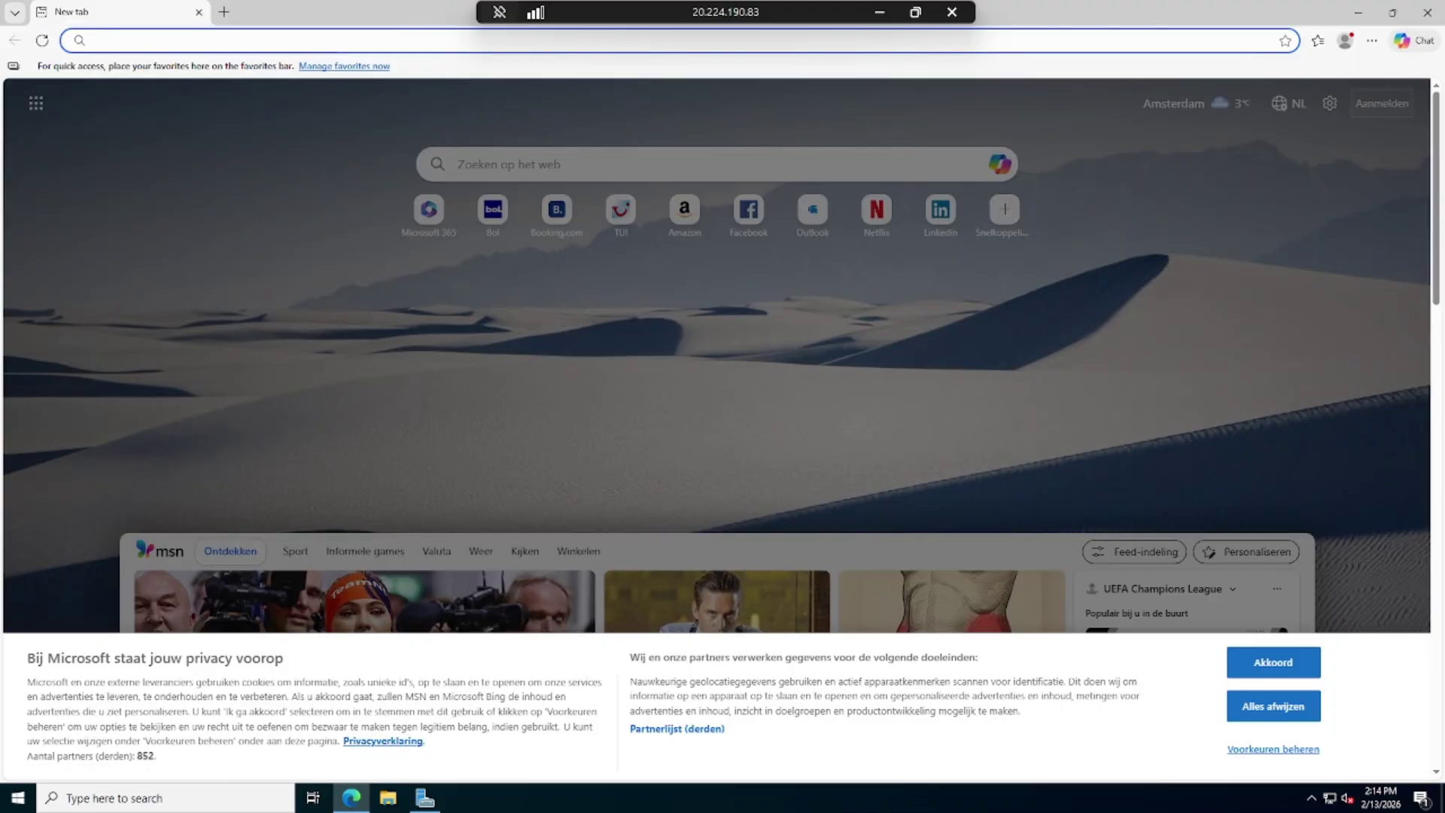
{"action": "type", "text": "local"}
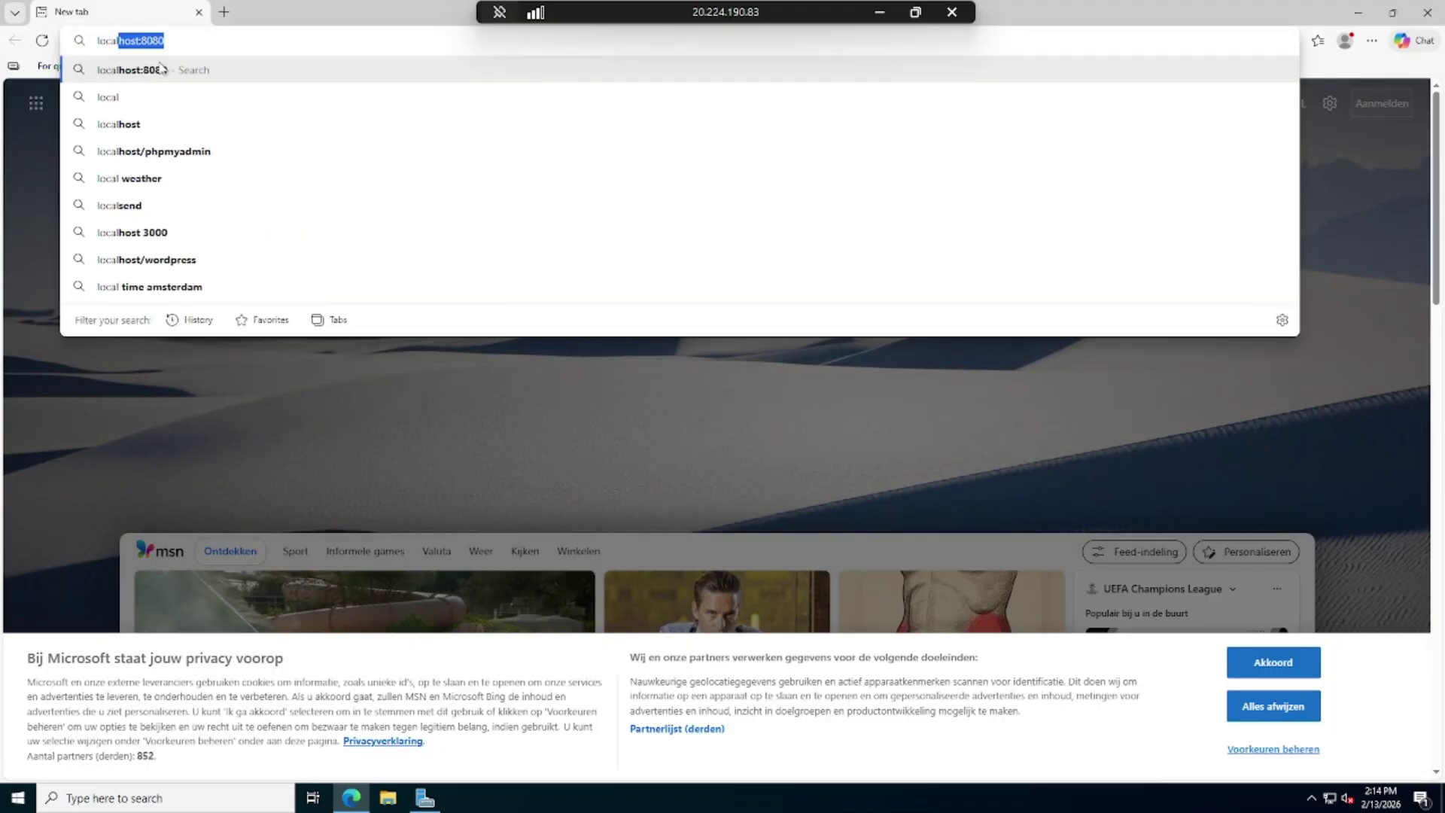
{"action": "type", "text": "host"}
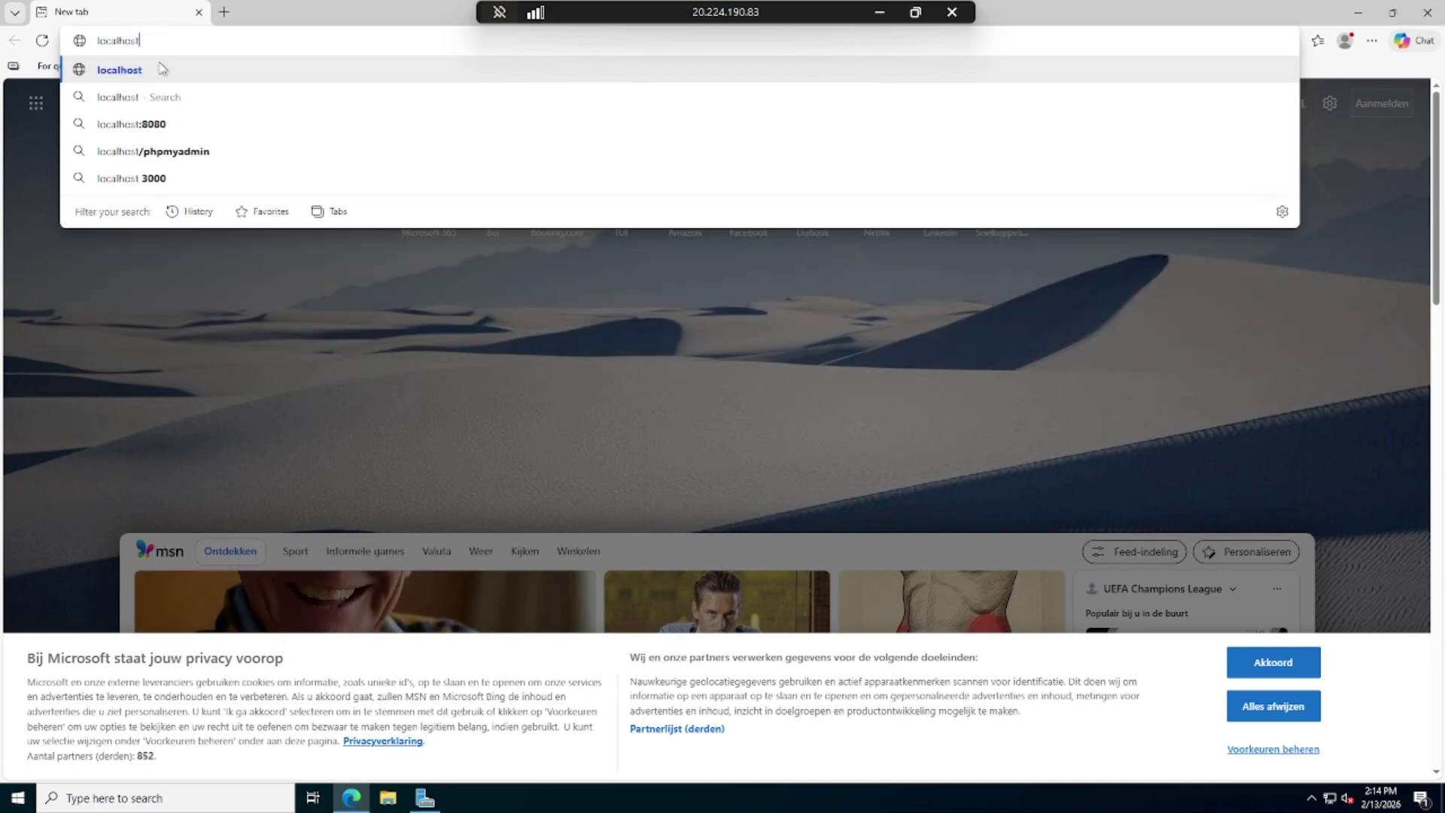
{"action": "key", "text": "Return"}
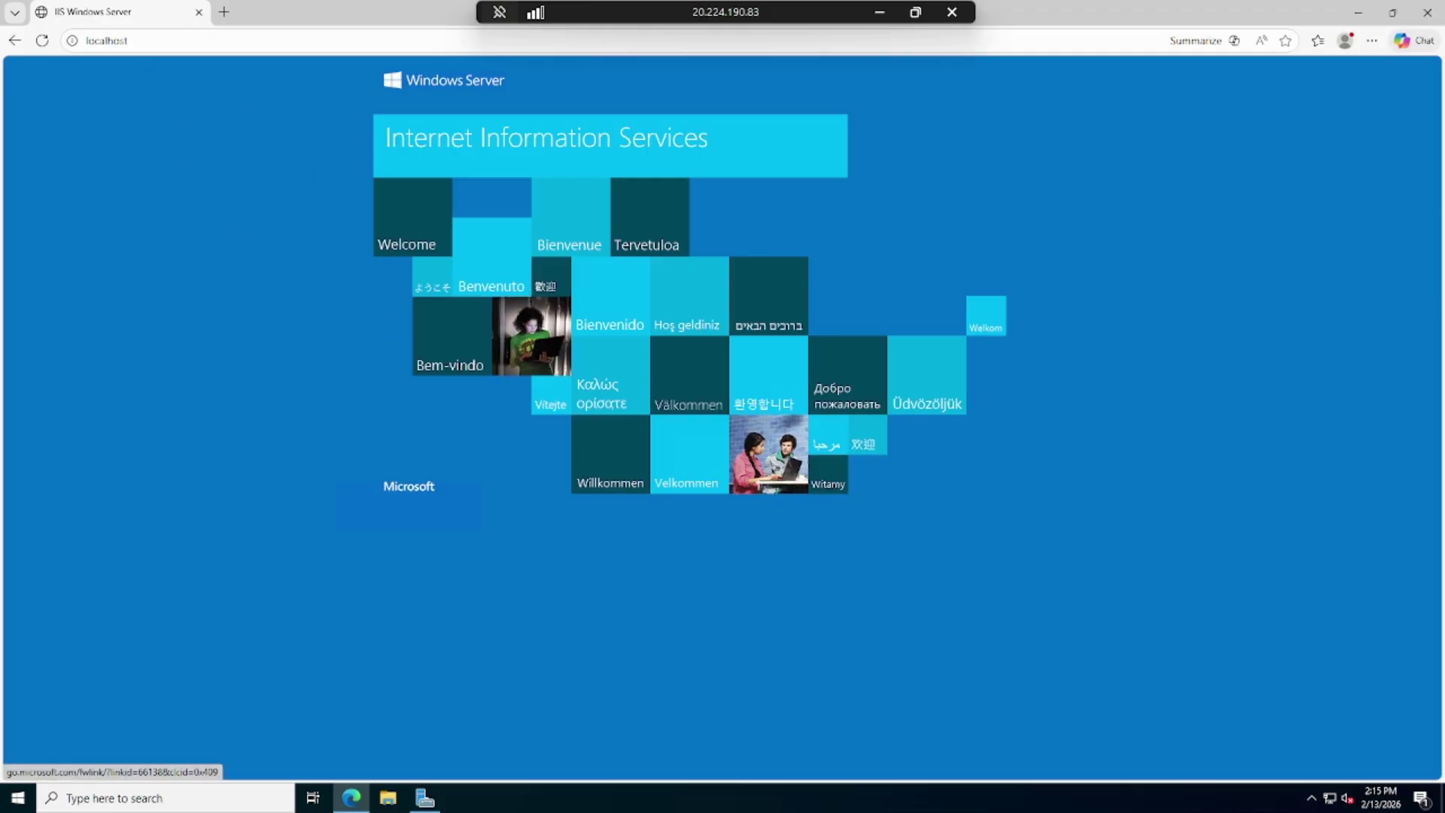
{"action": "left_click", "coordinate": [199, 12]}
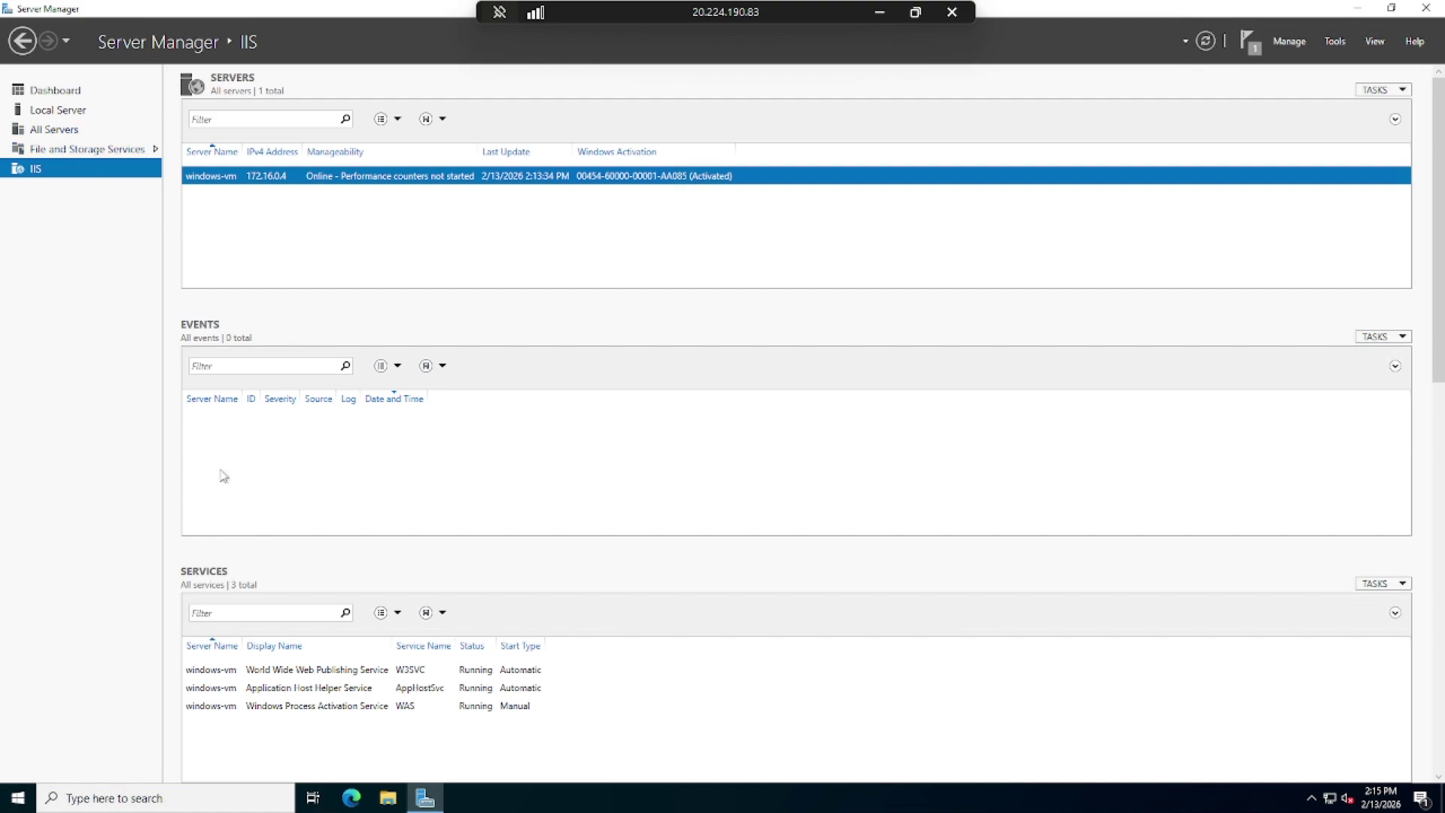
Step: Open Internet Information Services (IIS) Manager, expand windows-vm and its Sites to inspect the web sites, and close the manager
{"action": "left_click", "coordinate": [17, 800]}
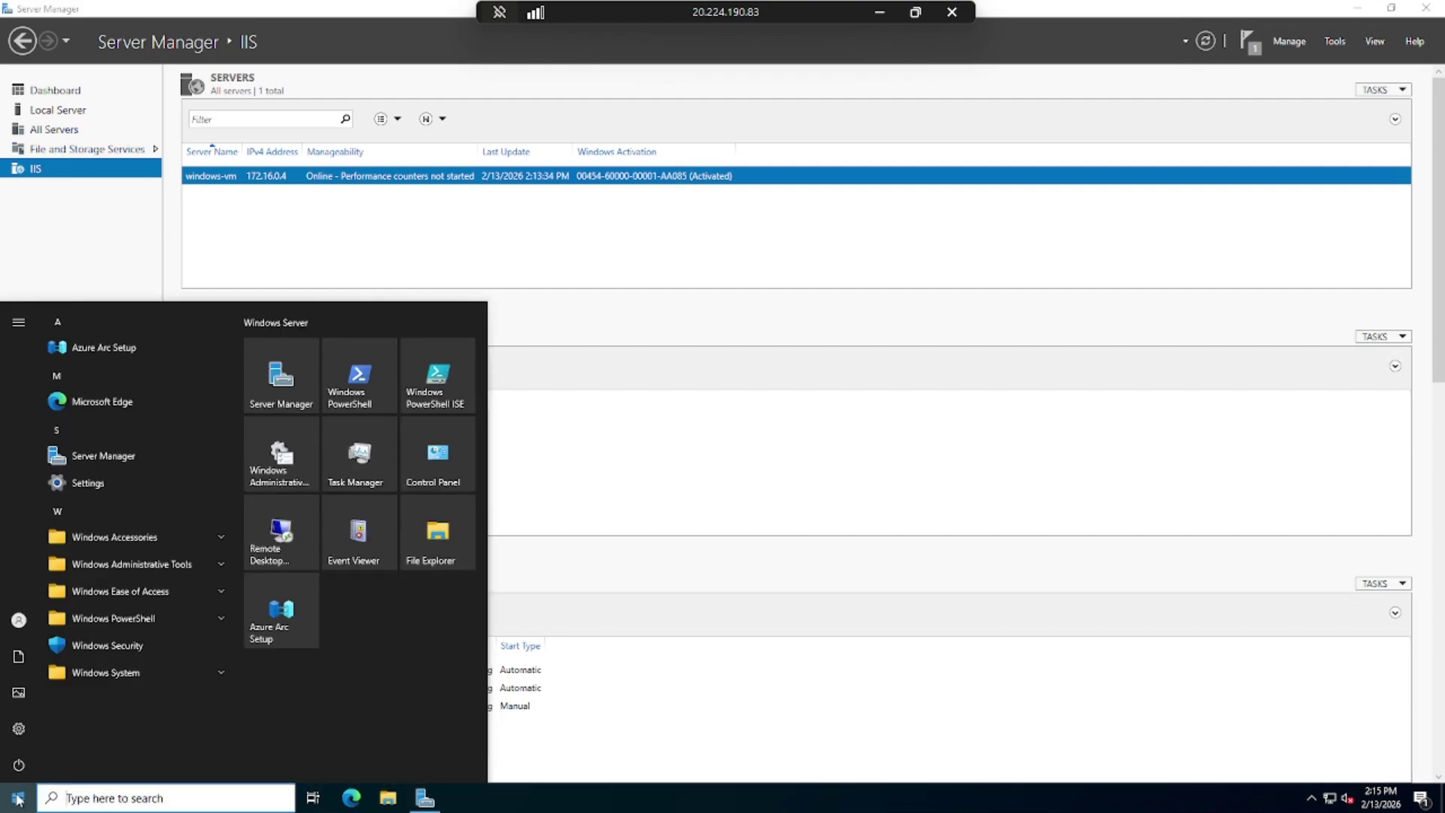
{"action": "type", "text": "i"}
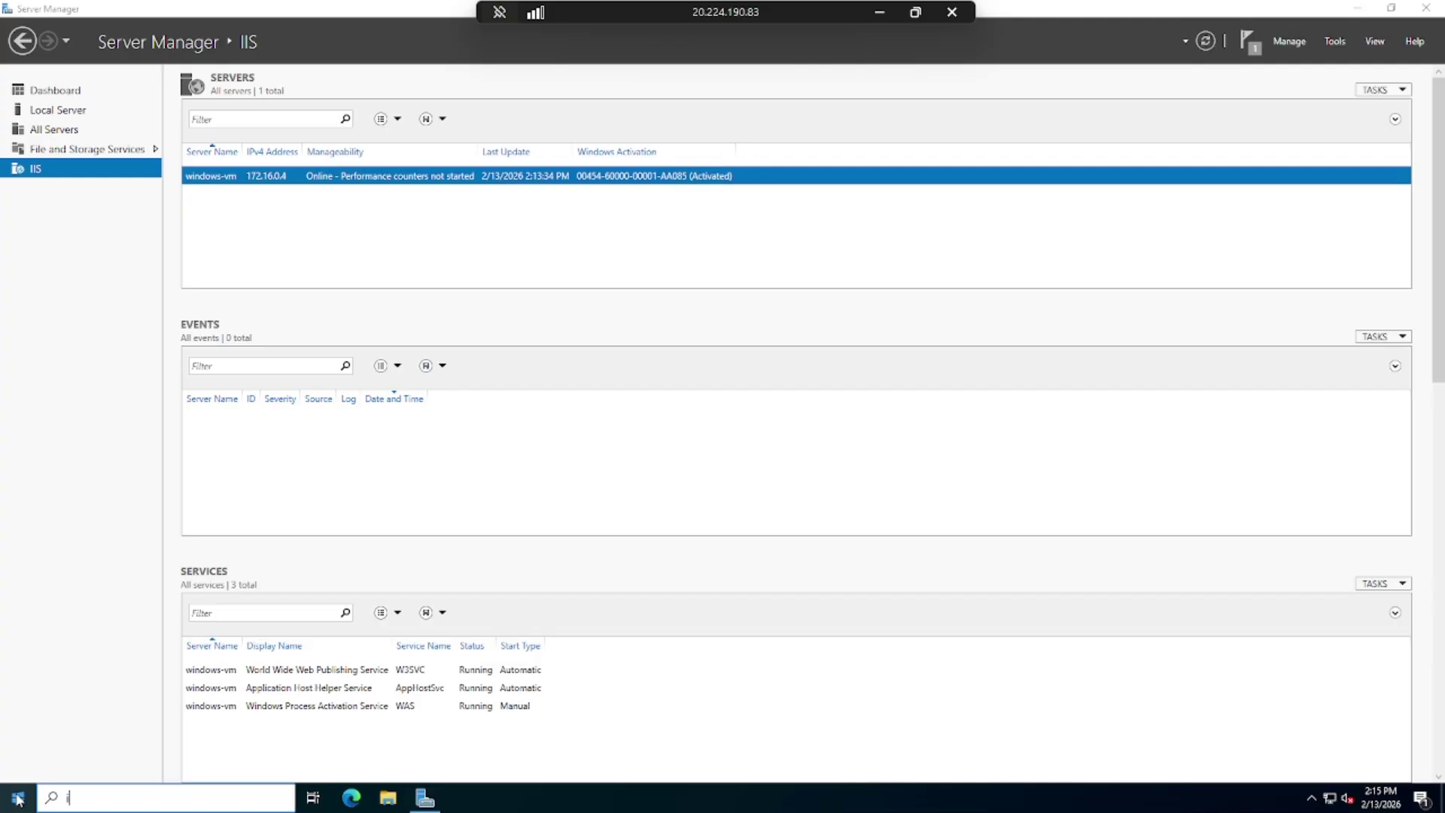
{"action": "type", "text": "is"}
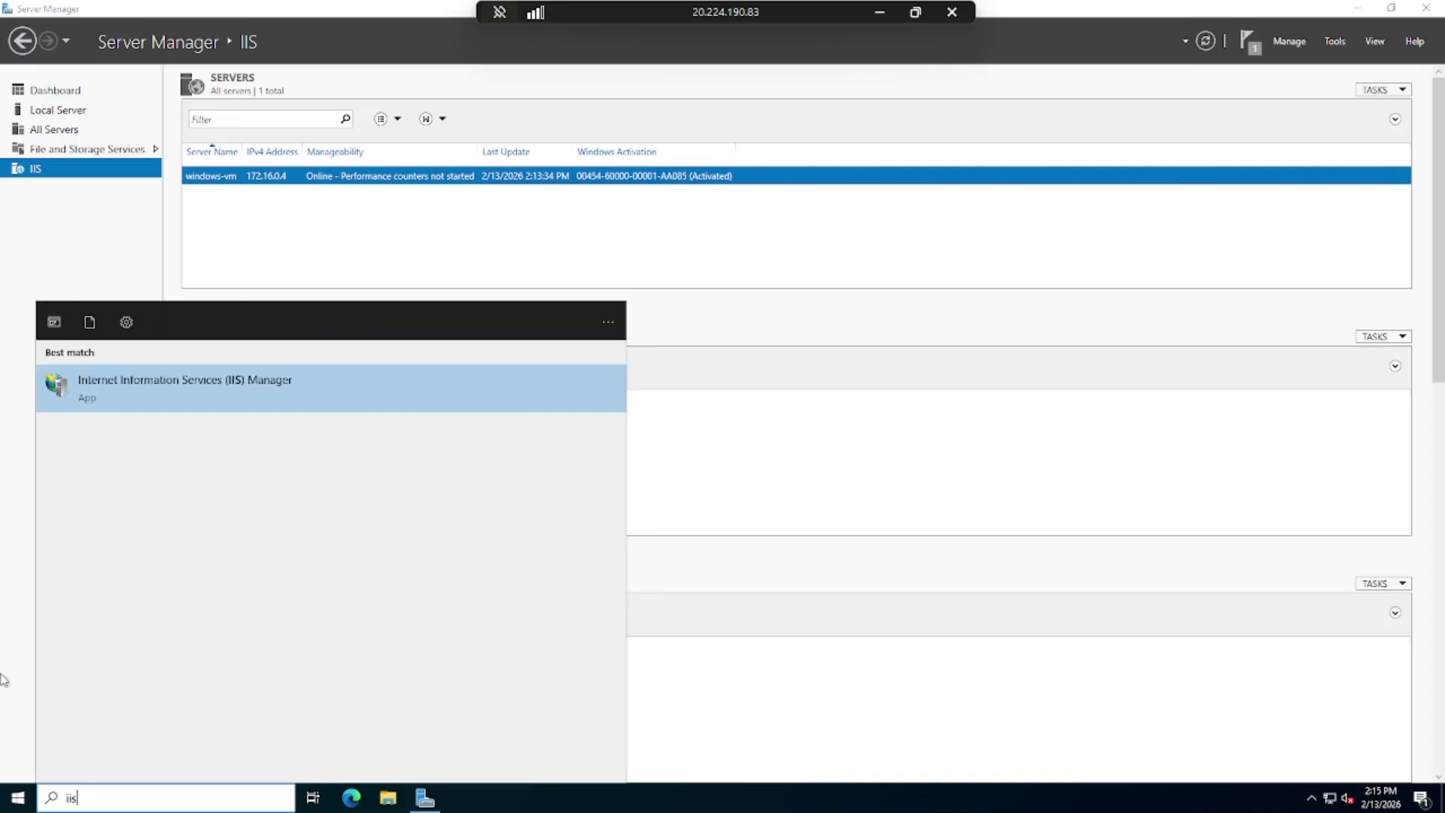
{"action": "left_click", "coordinate": [220, 392]}
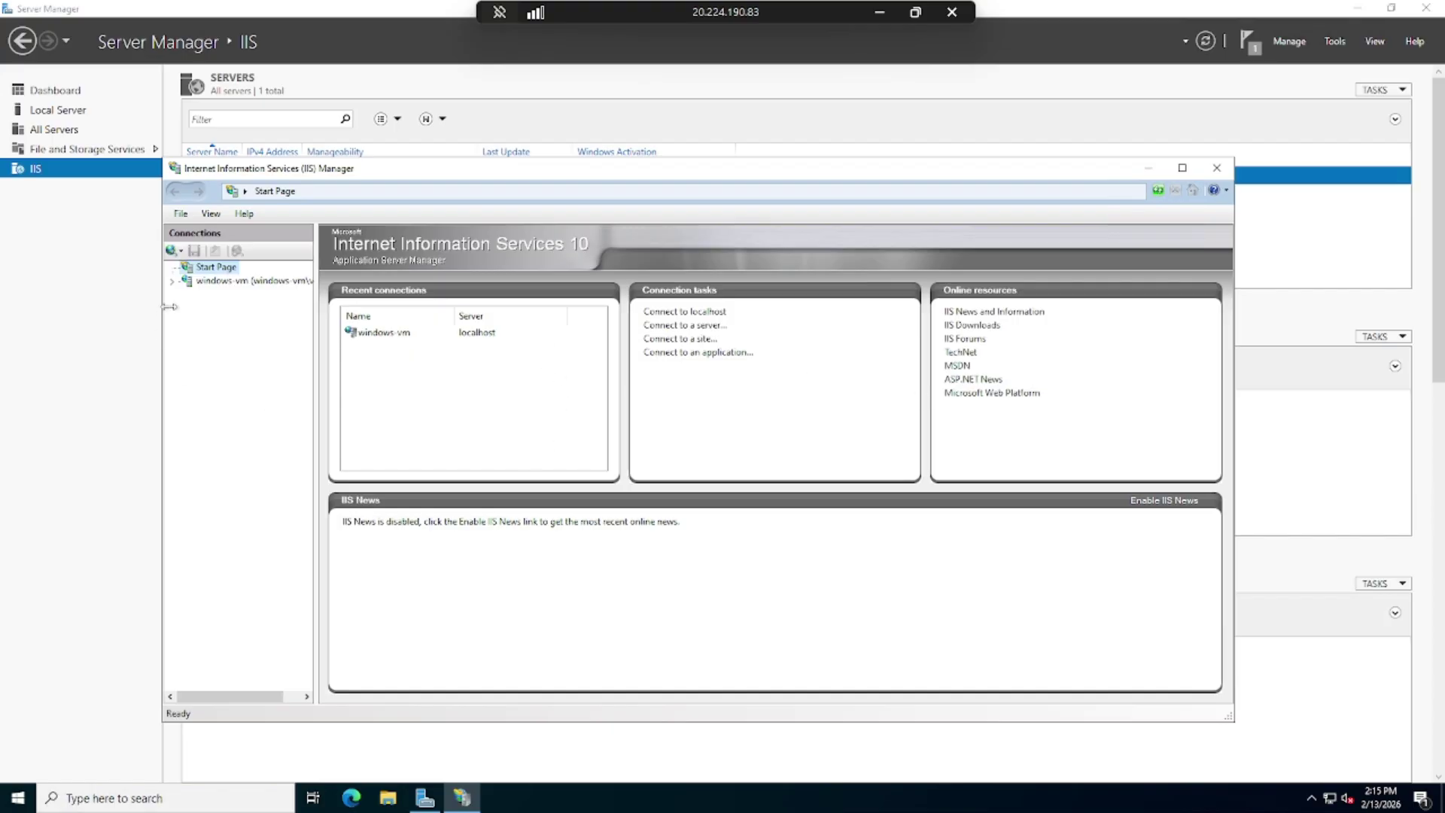
{"action": "left_click", "coordinate": [172, 282]}
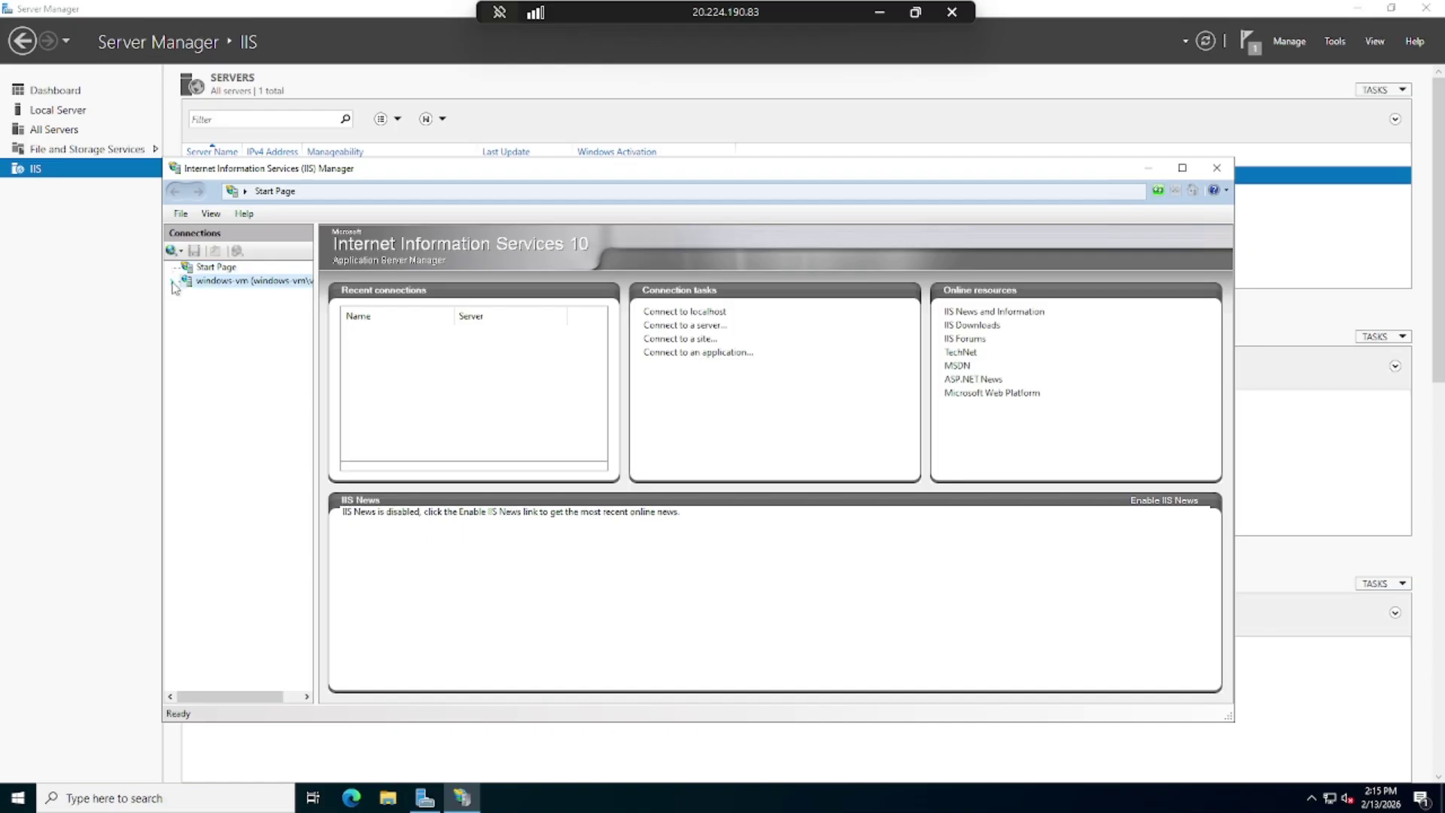
{"action": "left_click", "coordinate": [172, 283]}
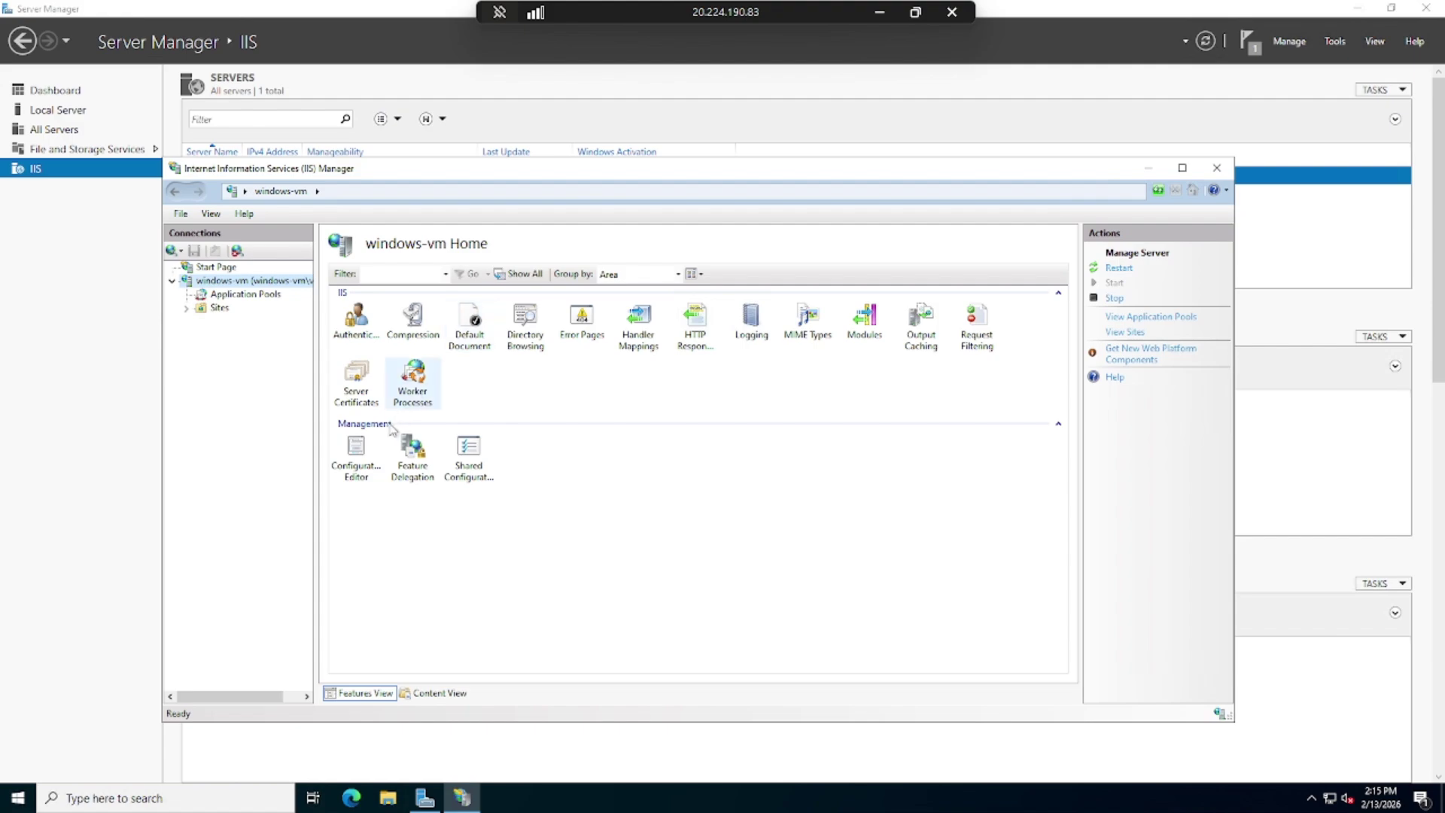
{"action": "left_click", "coordinate": [186, 309]}
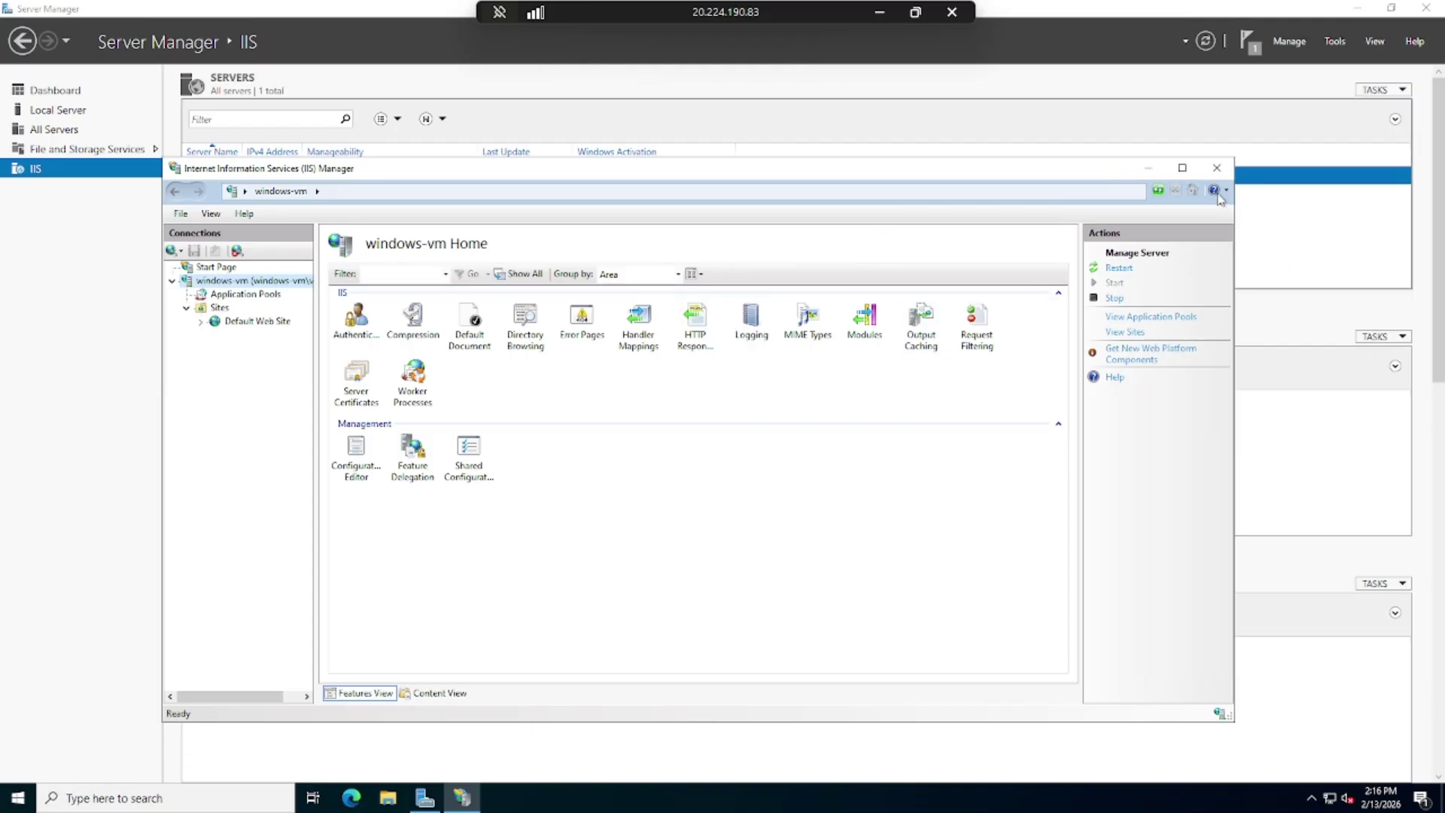
{"action": "left_click", "coordinate": [1217, 169]}
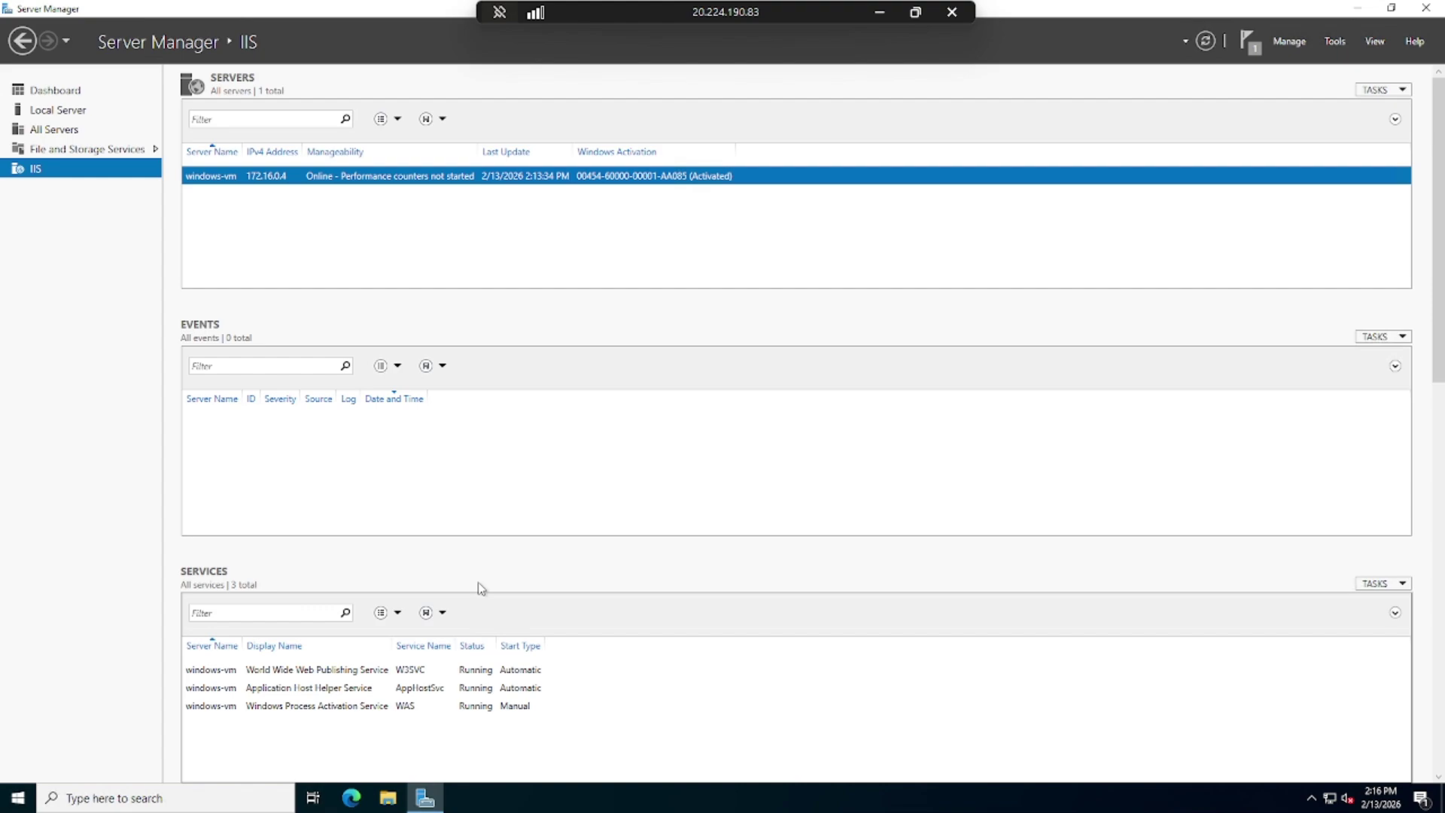
Step: Minimize the remote desktop session, open a new local browser tab and copy windows-vm's public IP address from its Azure Connect page
{"action": "left_click", "coordinate": [915, 13]}
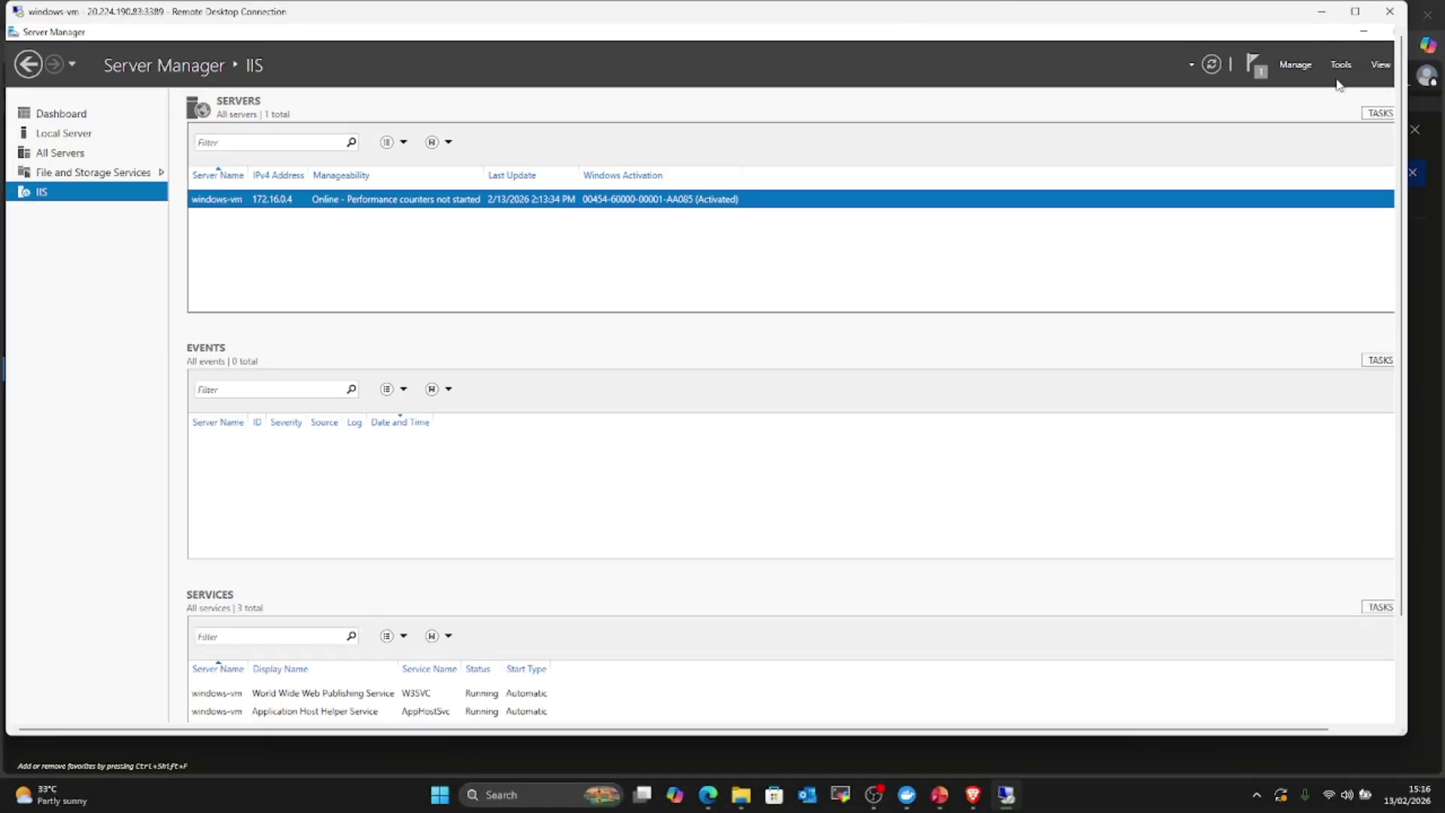
{"action": "left_click", "coordinate": [1322, 16]}
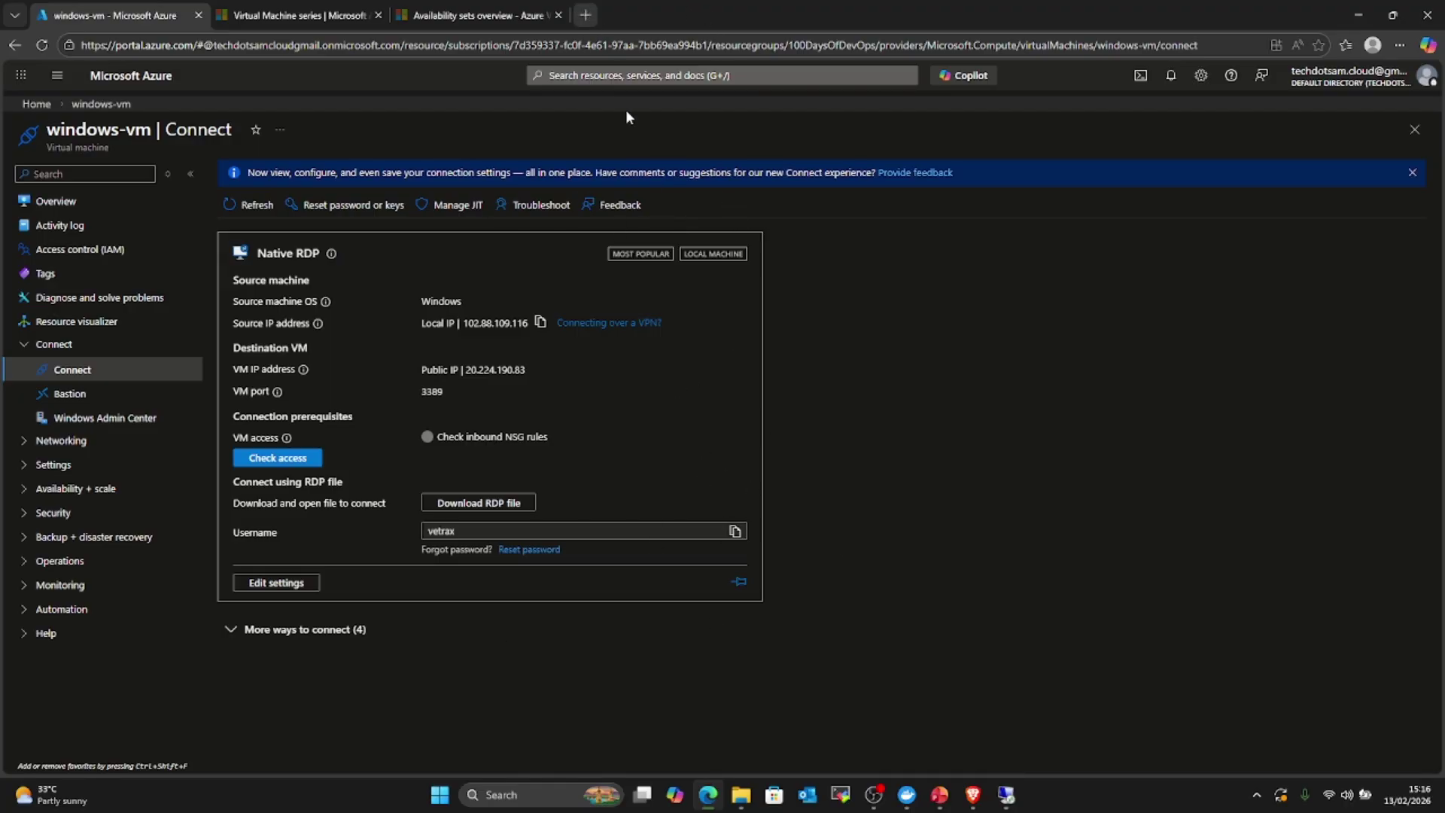
{"action": "key", "text": "ctrl+t"}
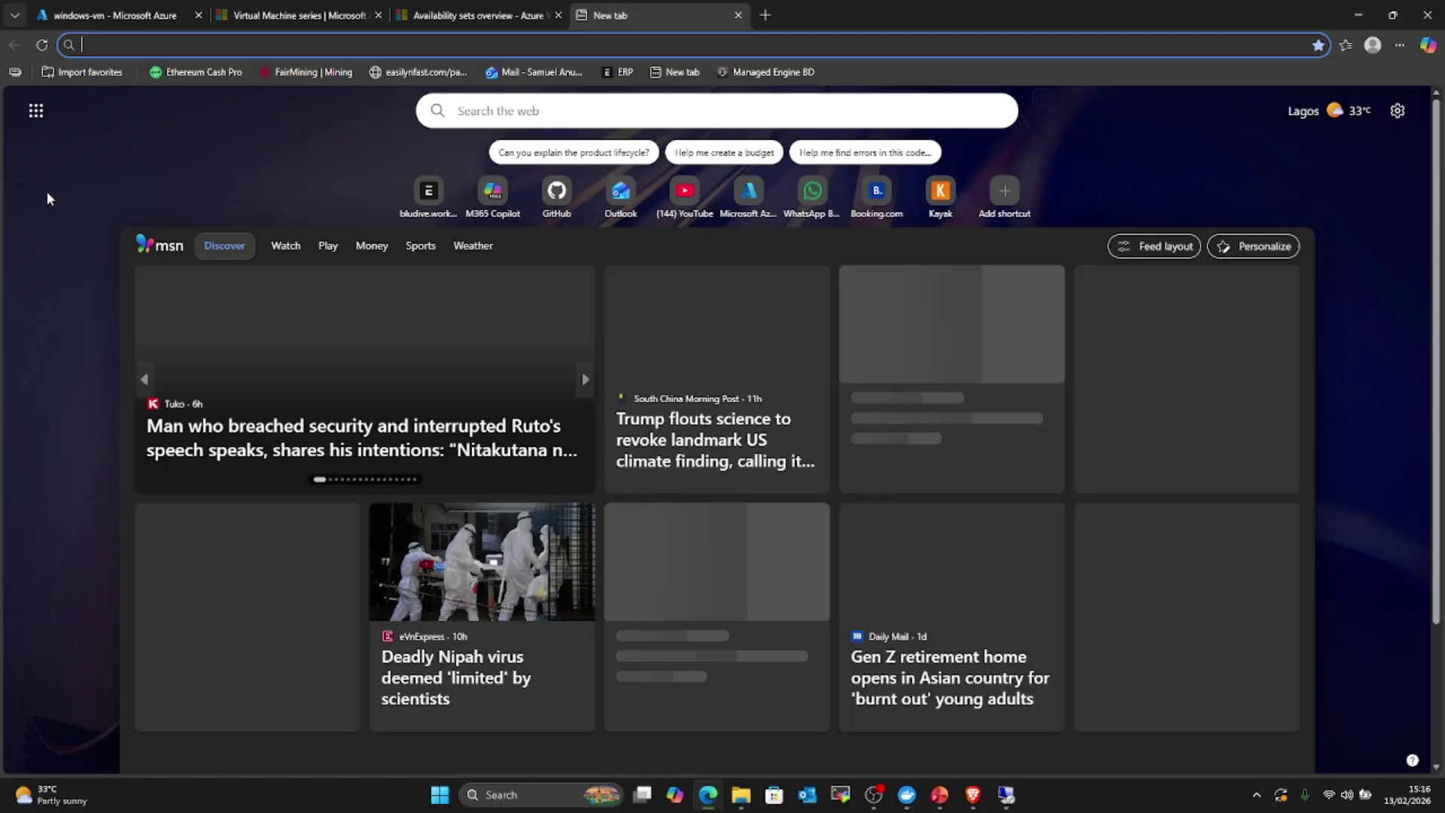
{"action": "left_click", "coordinate": [118, 8]}
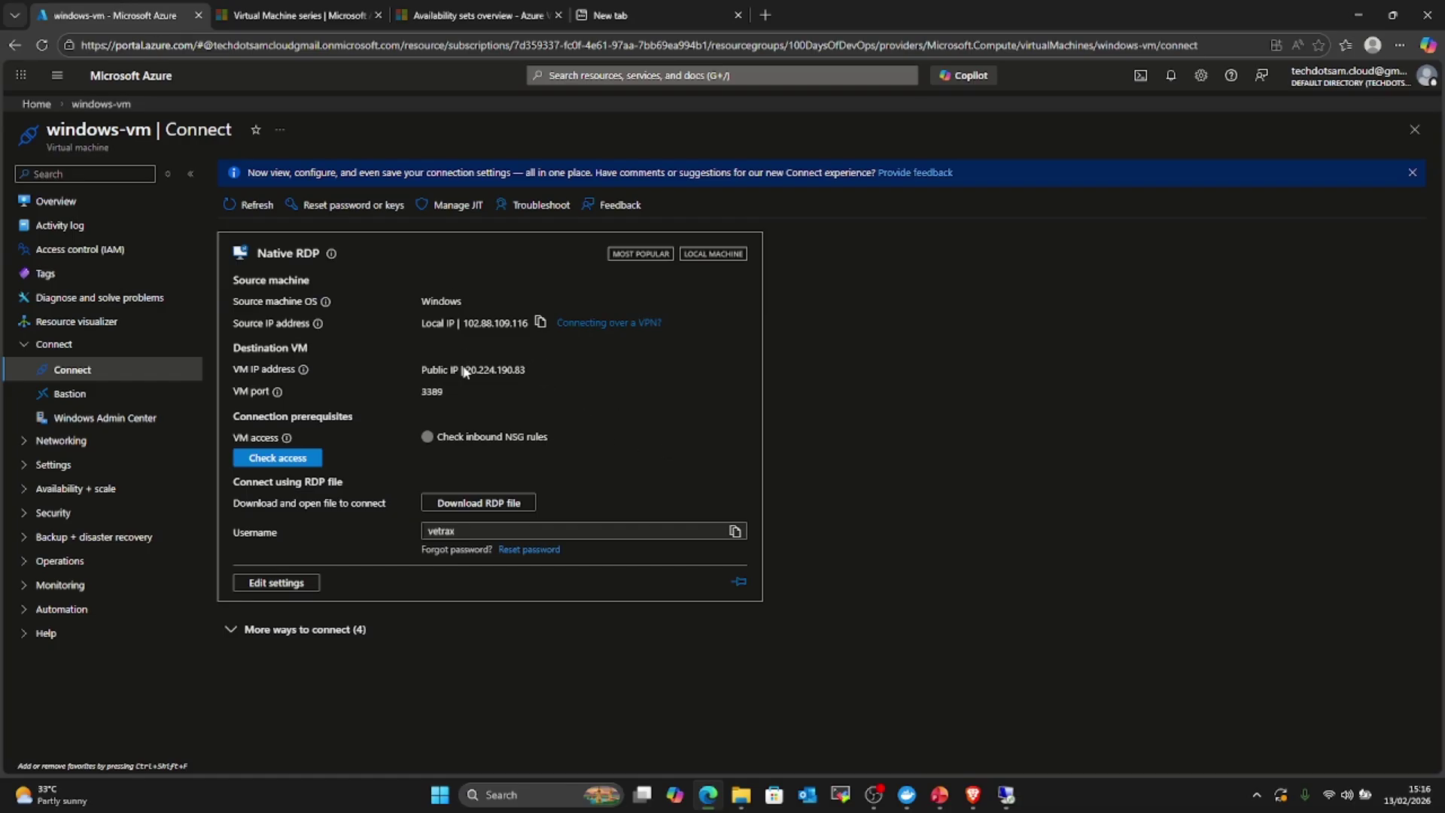
{"action": "left_click", "coordinate": [540, 369]}
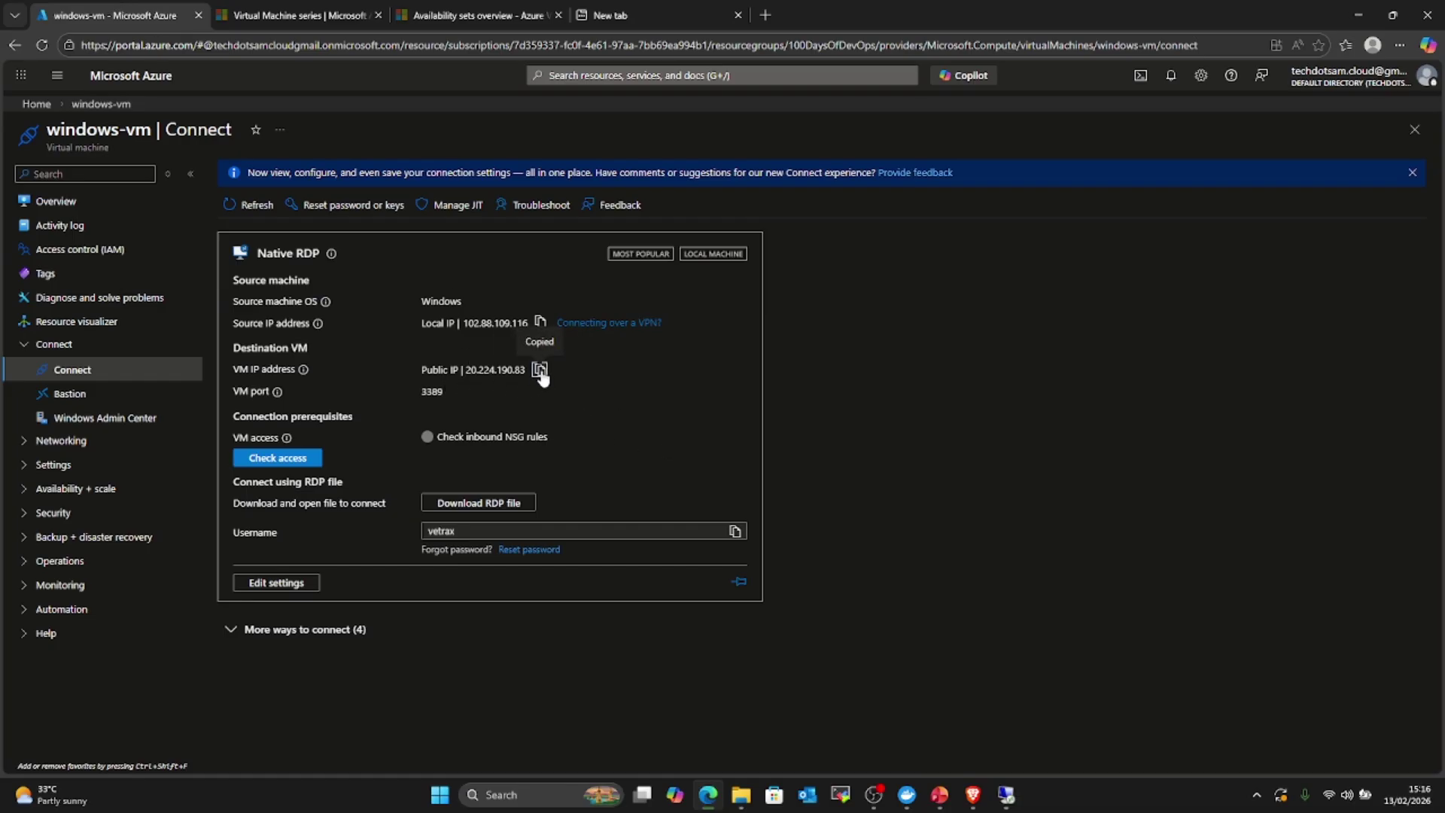
Step: Try to reach the web server at 20.224.190.83:80 from the local browser, and close that tab
{"action": "left_click", "coordinate": [661, 16]}
{"action": "key", "text": "ctrl+v"}
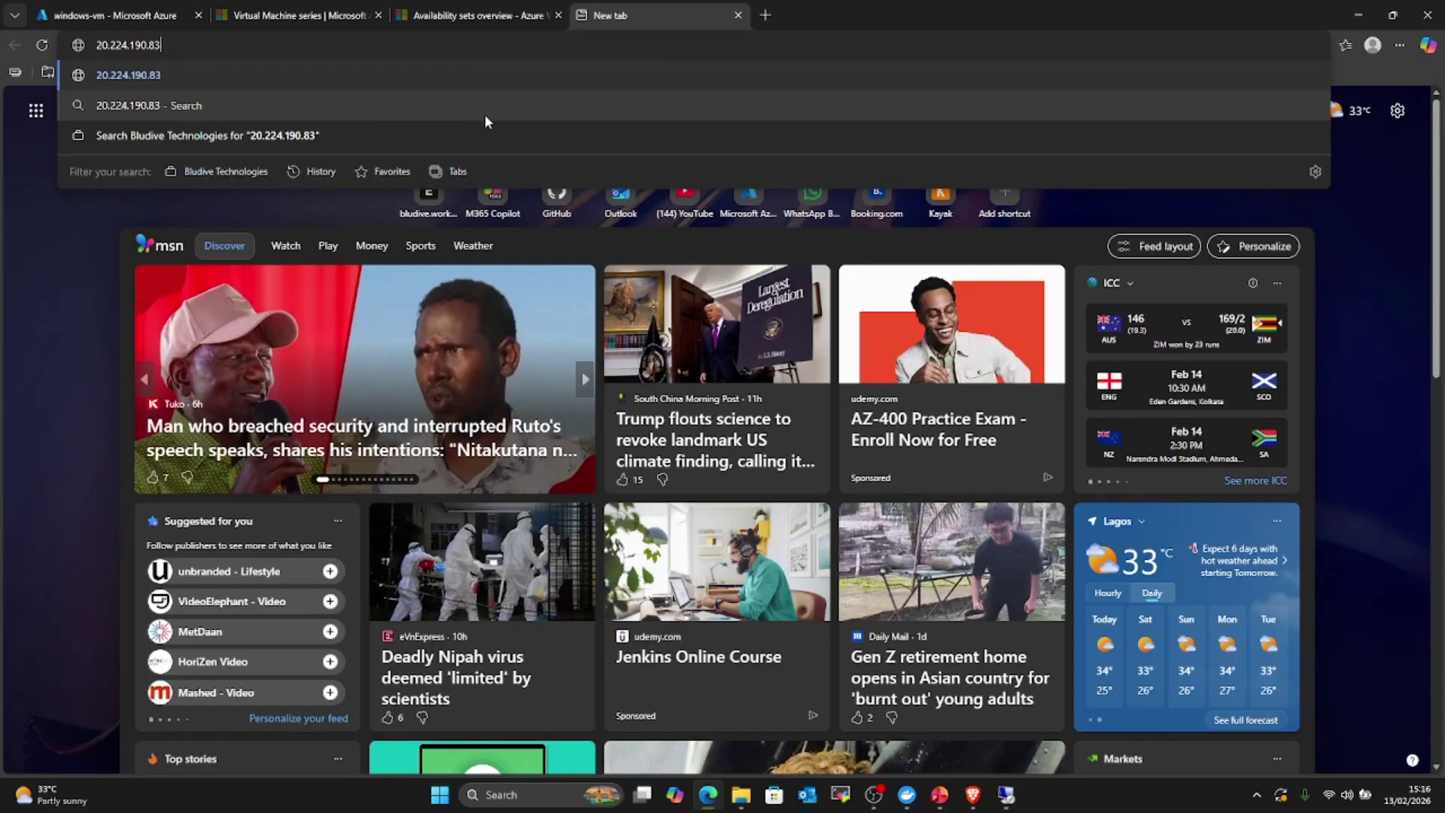
{"action": "type", "text": ":"}
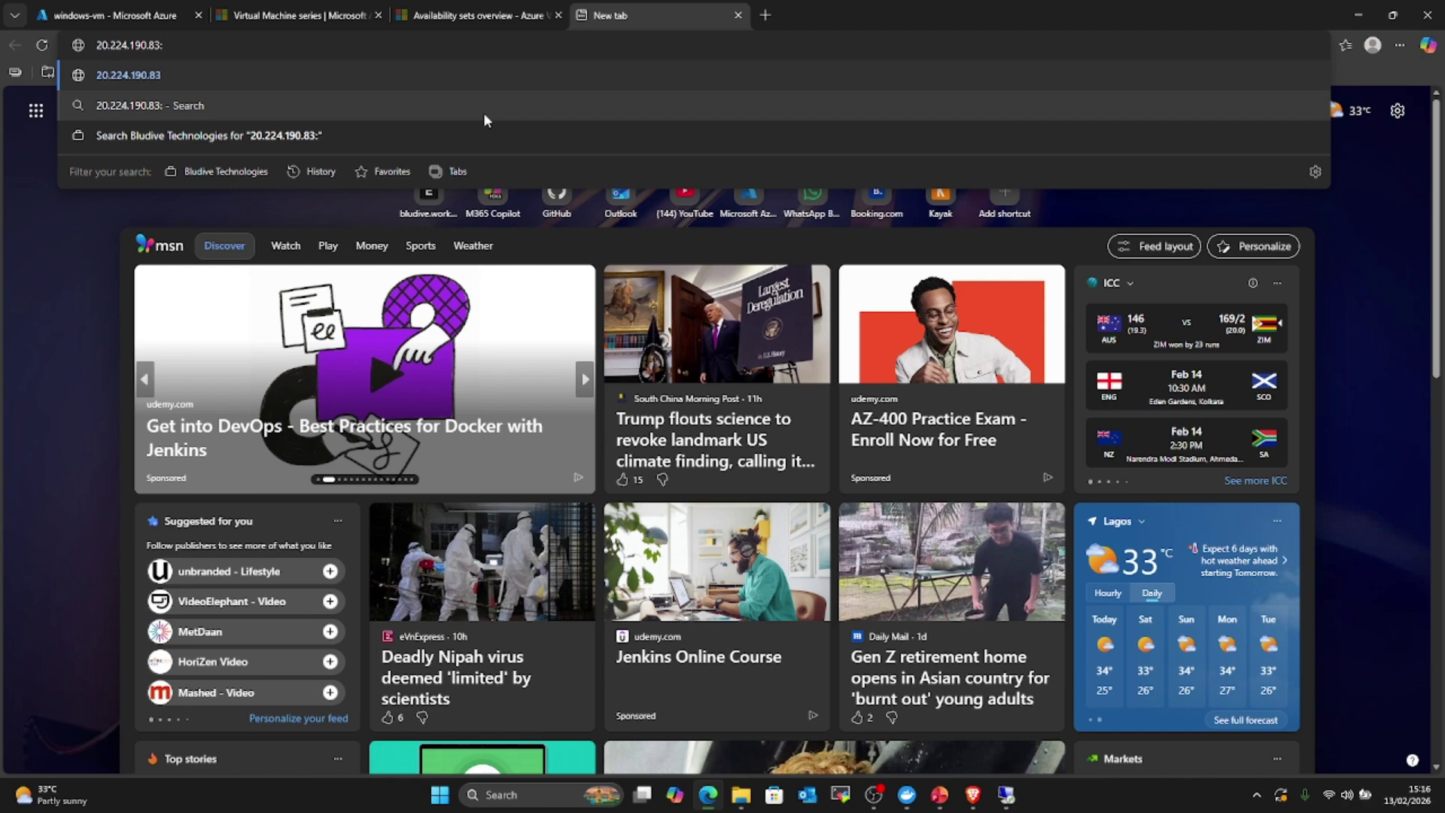
{"action": "type", "text": "80"}
{"action": "key", "text": "Return"}
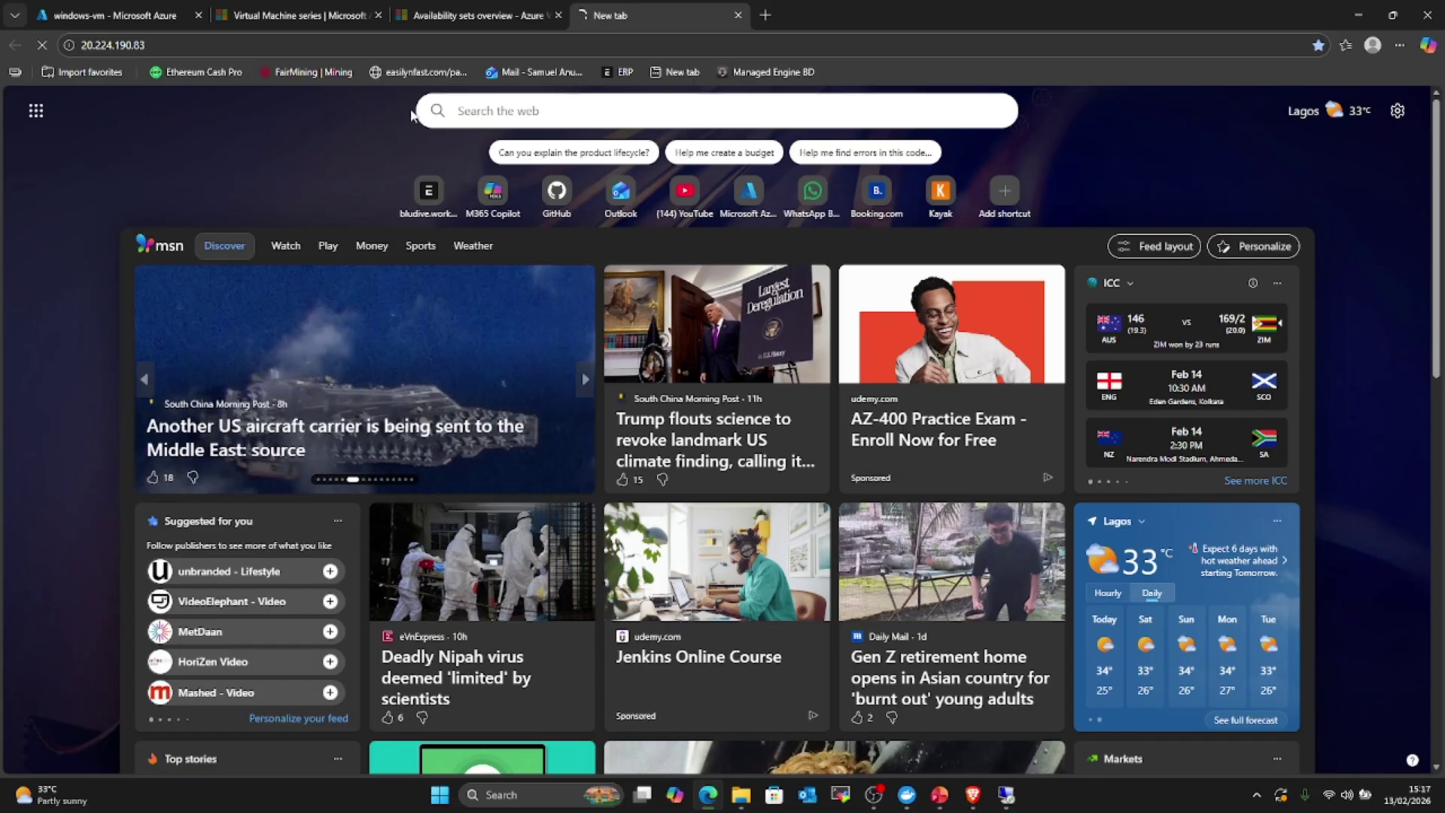
{"action": "left_click", "coordinate": [738, 15]}
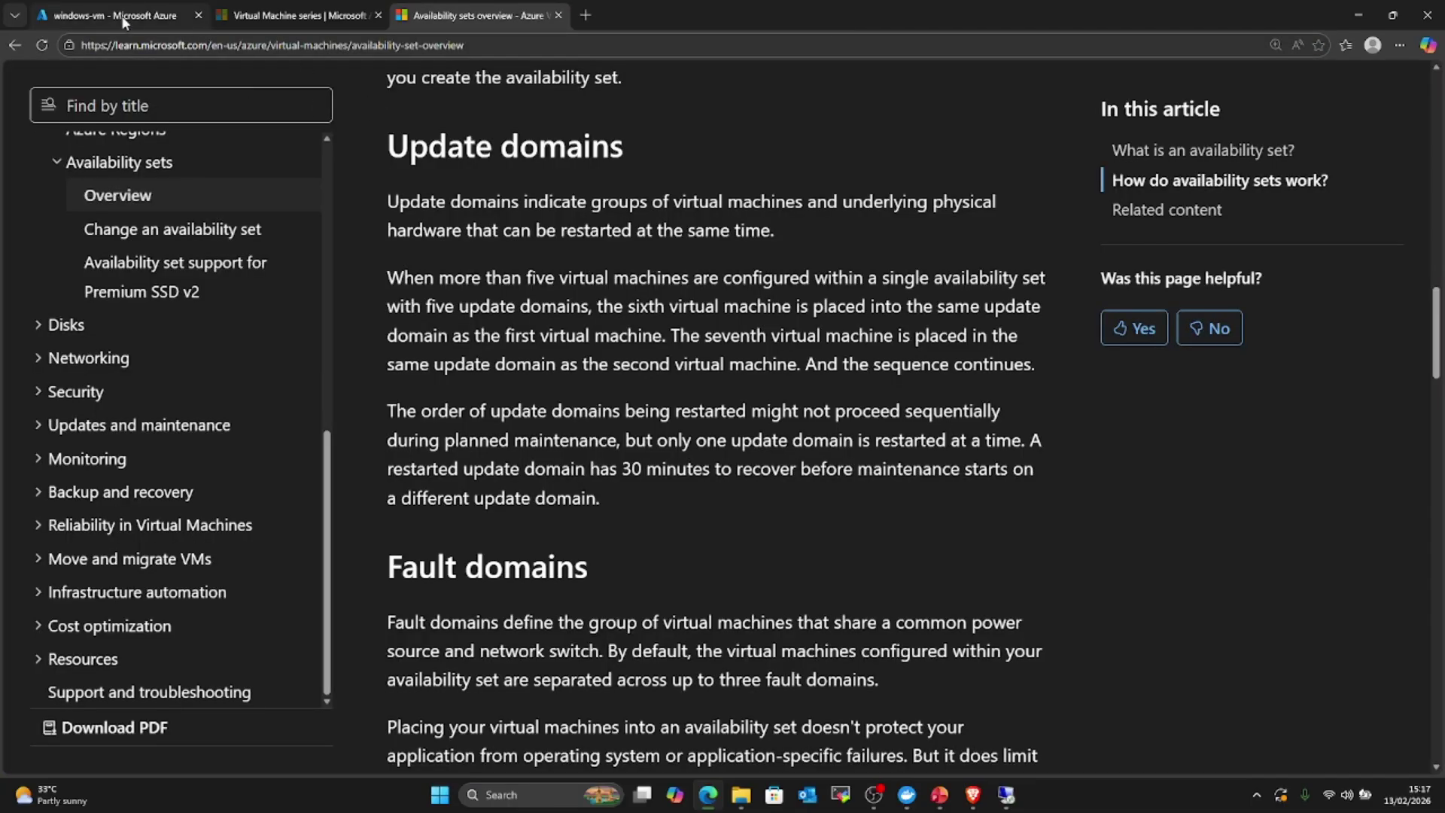
Step: Open my-ubuntu-vm from Azure's virtual machines list and copy its primary NIC public IP address
{"action": "left_click", "coordinate": [124, 18]}
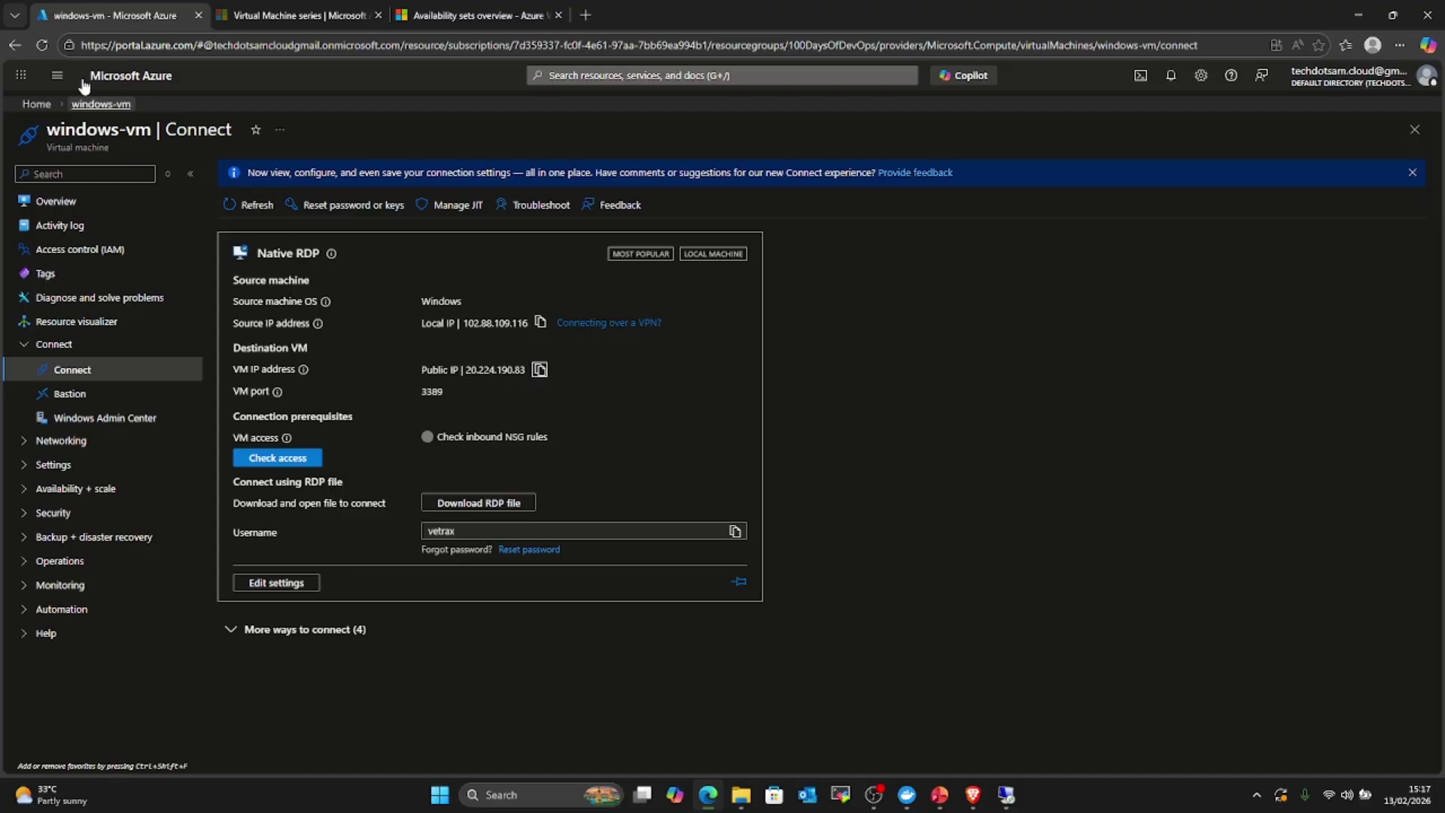
{"action": "left_click", "coordinate": [118, 80]}
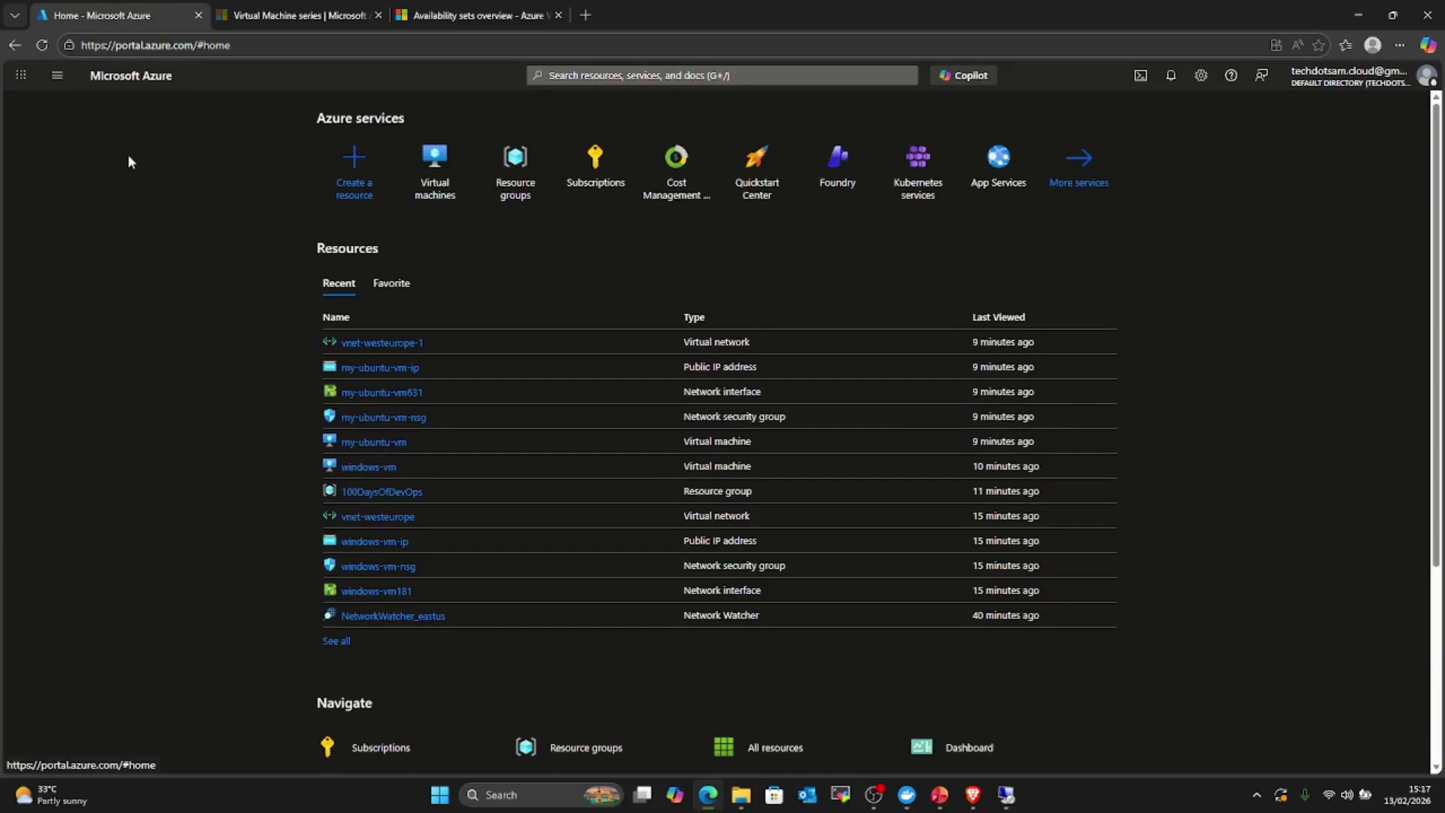
{"action": "left_click", "coordinate": [446, 192]}
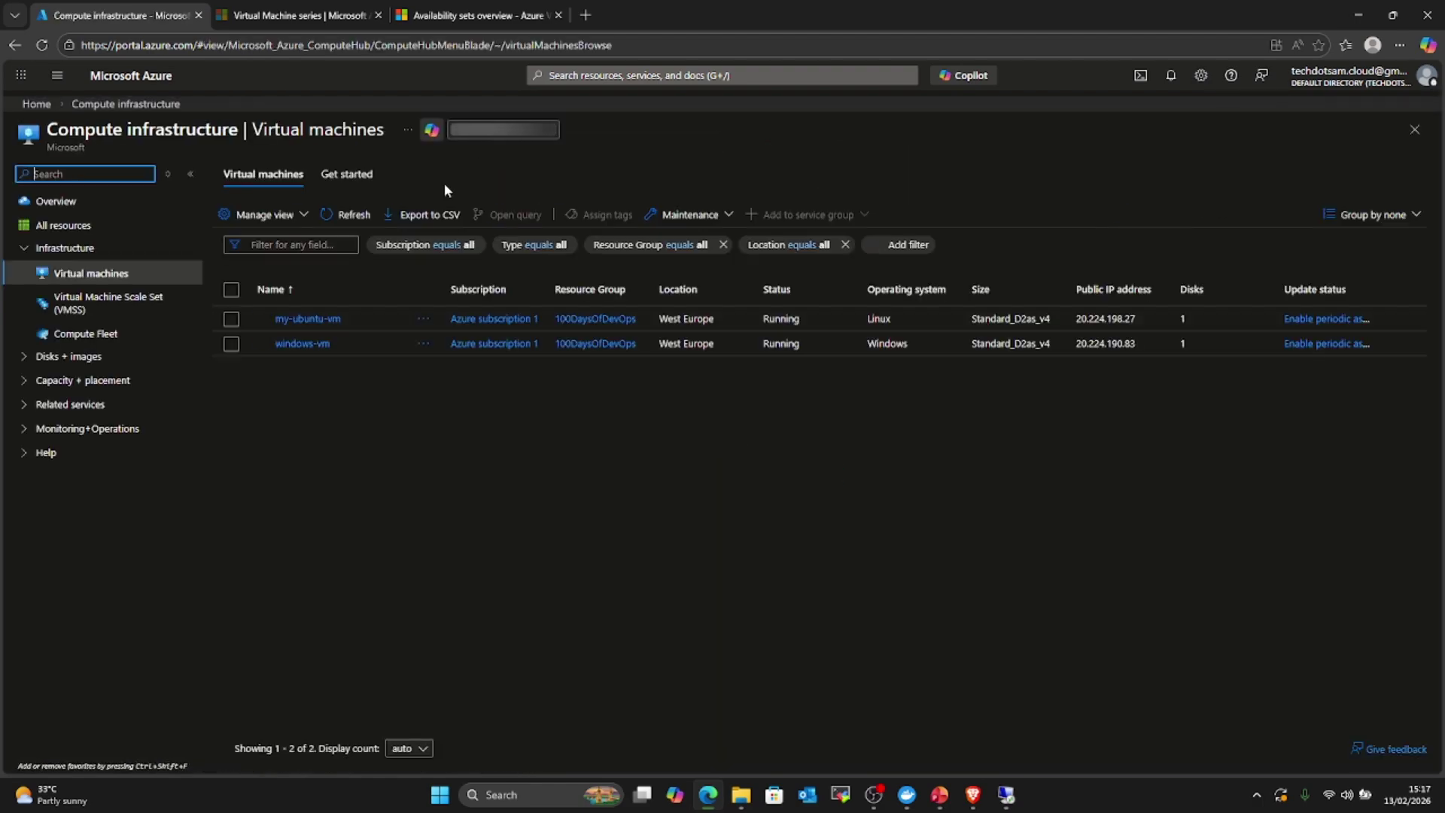
{"action": "left_click", "coordinate": [308, 319]}
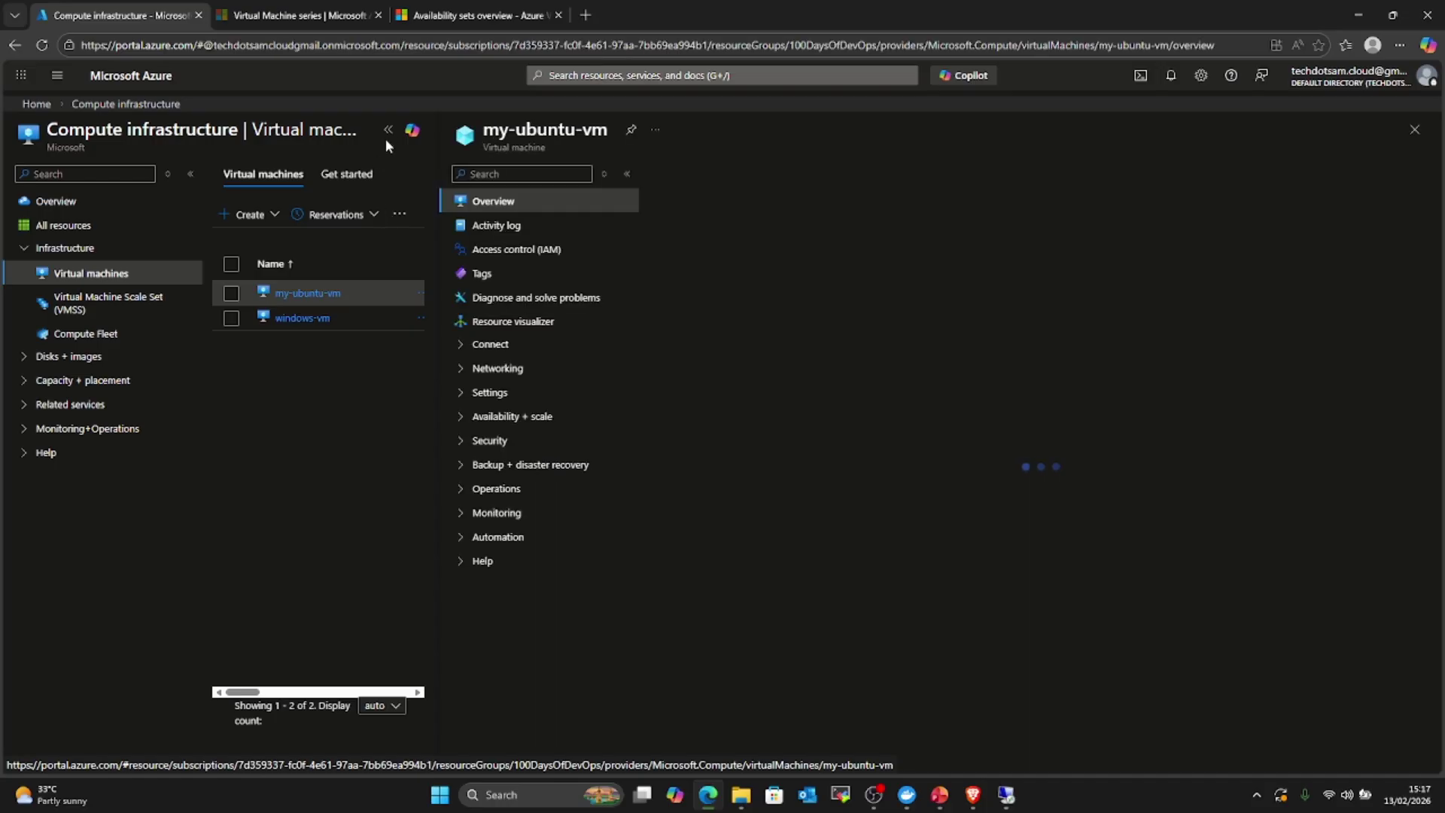
{"action": "left_click", "coordinate": [191, 174]}
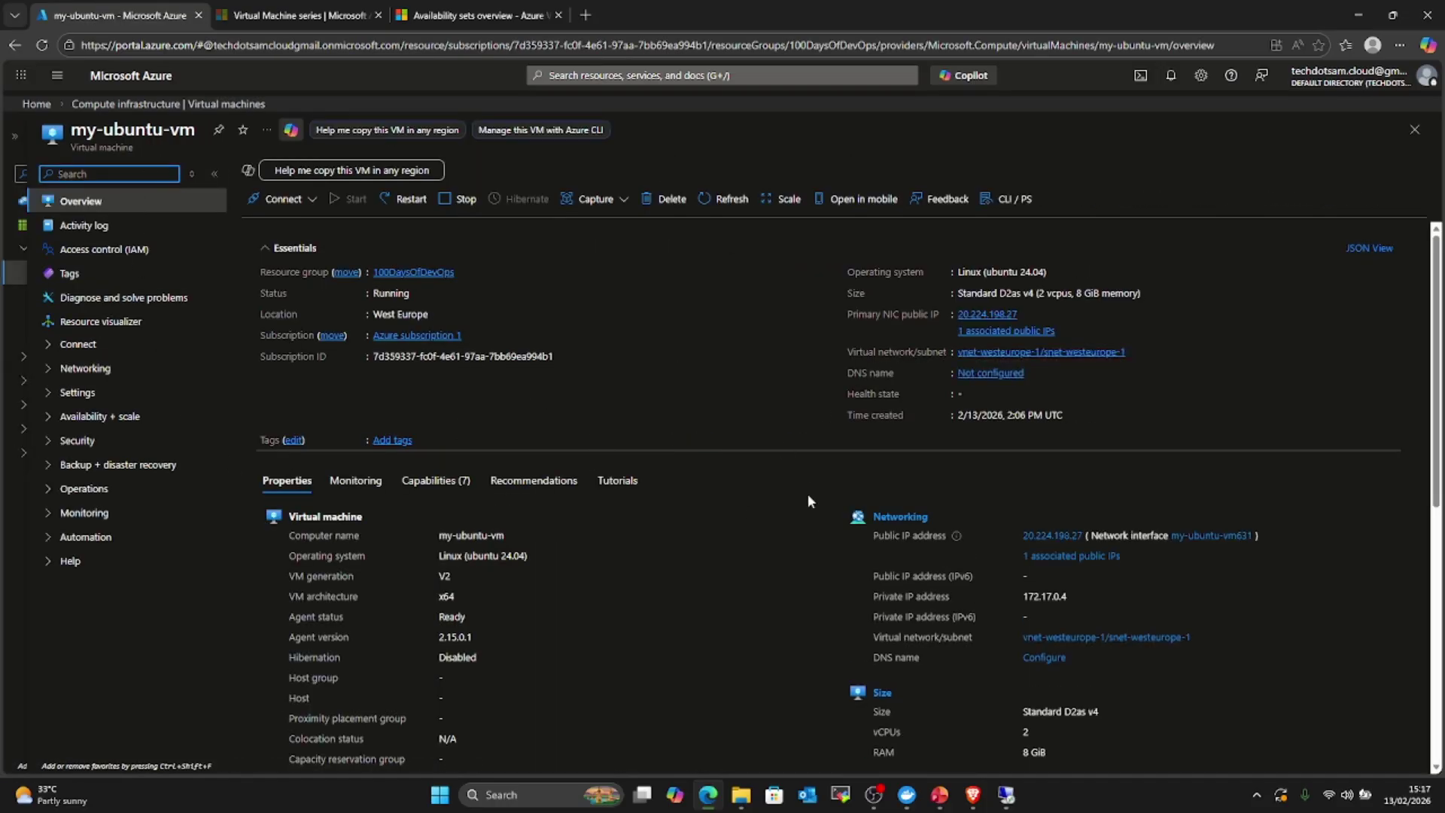
{"action": "scroll", "coordinate": [726, 527], "scroll_direction": "down", "scroll_amount": 5}
{"action": "scroll", "coordinate": [680, 516], "scroll_direction": "up", "scroll_amount": 5}
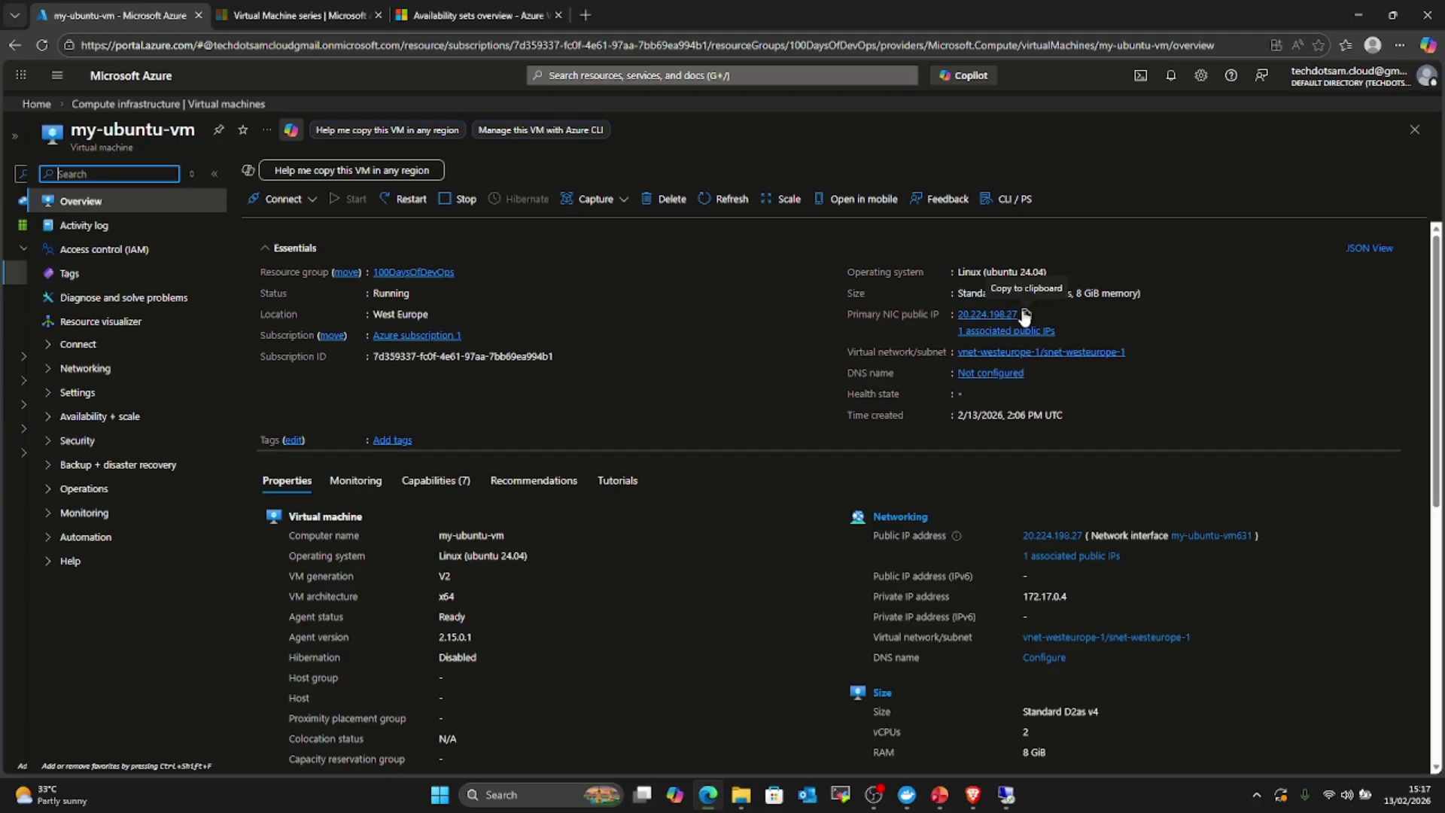
{"action": "left_click", "coordinate": [1025, 315]}
{"action": "left_click", "coordinate": [1025, 315]}
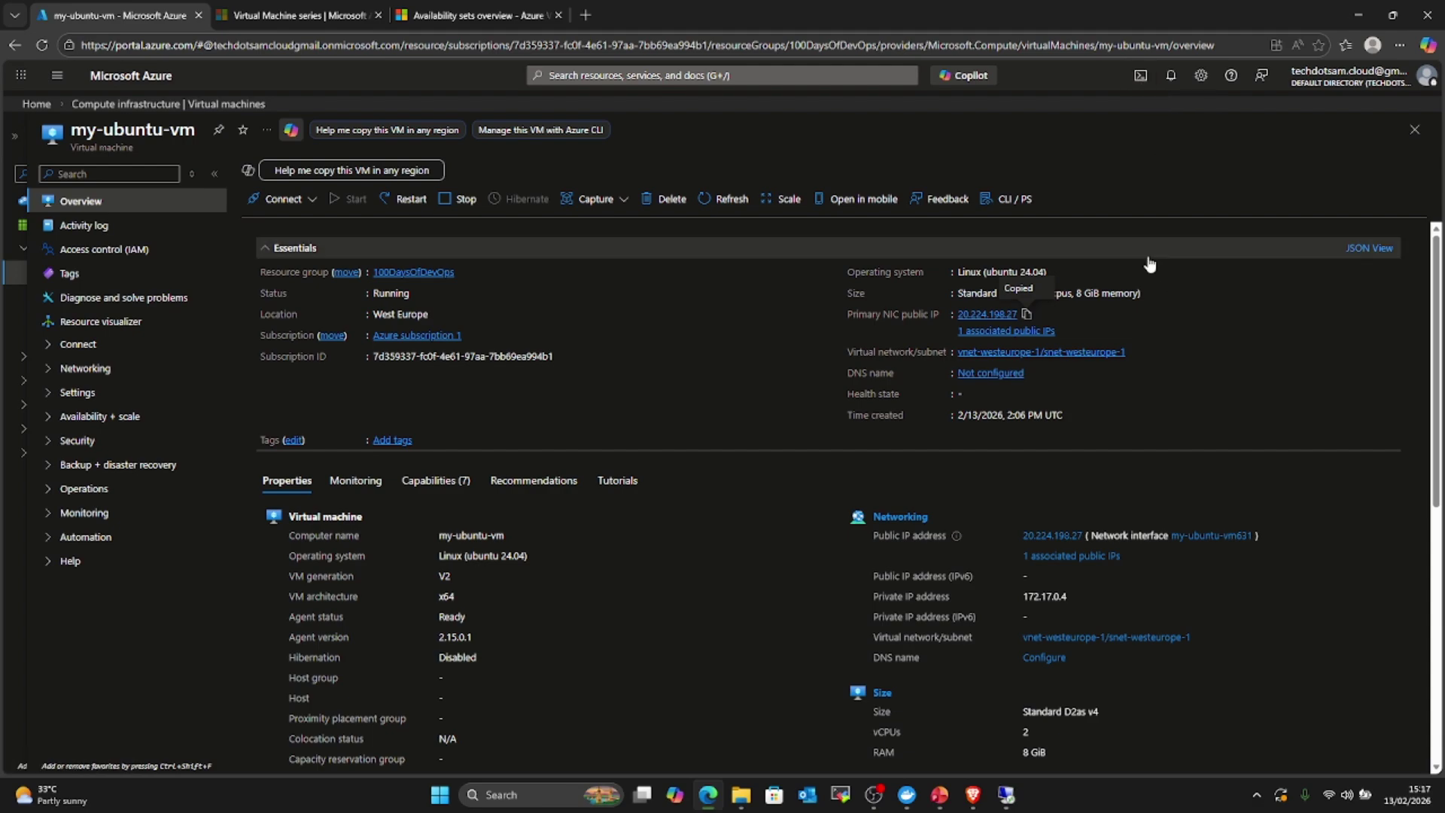
Step: Switch to MobaXterm and set up a new SSH session with remote host 20.224.198.27
{"action": "left_click", "coordinate": [840, 801]}
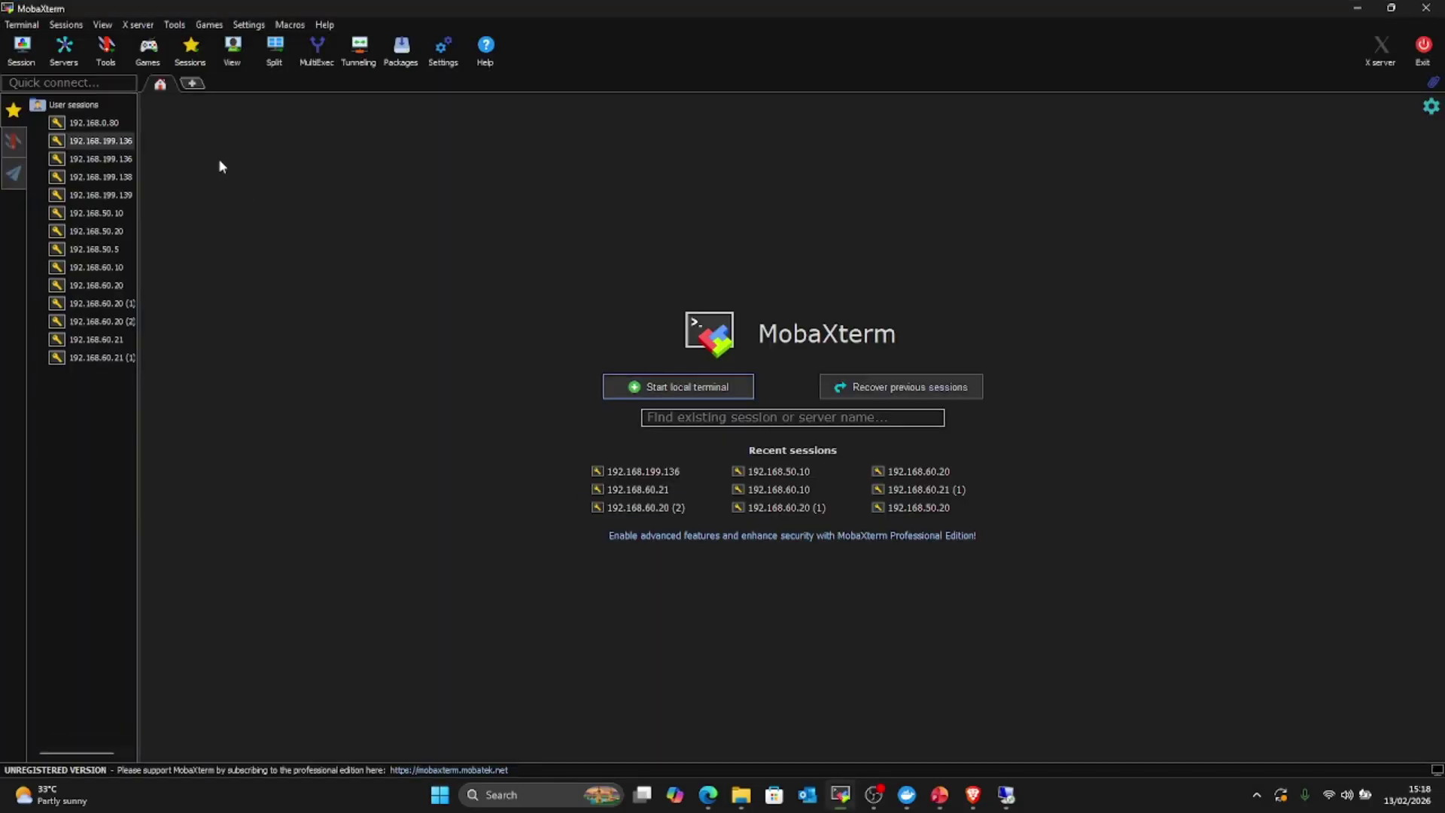
{"action": "left_click", "coordinate": [34, 66]}
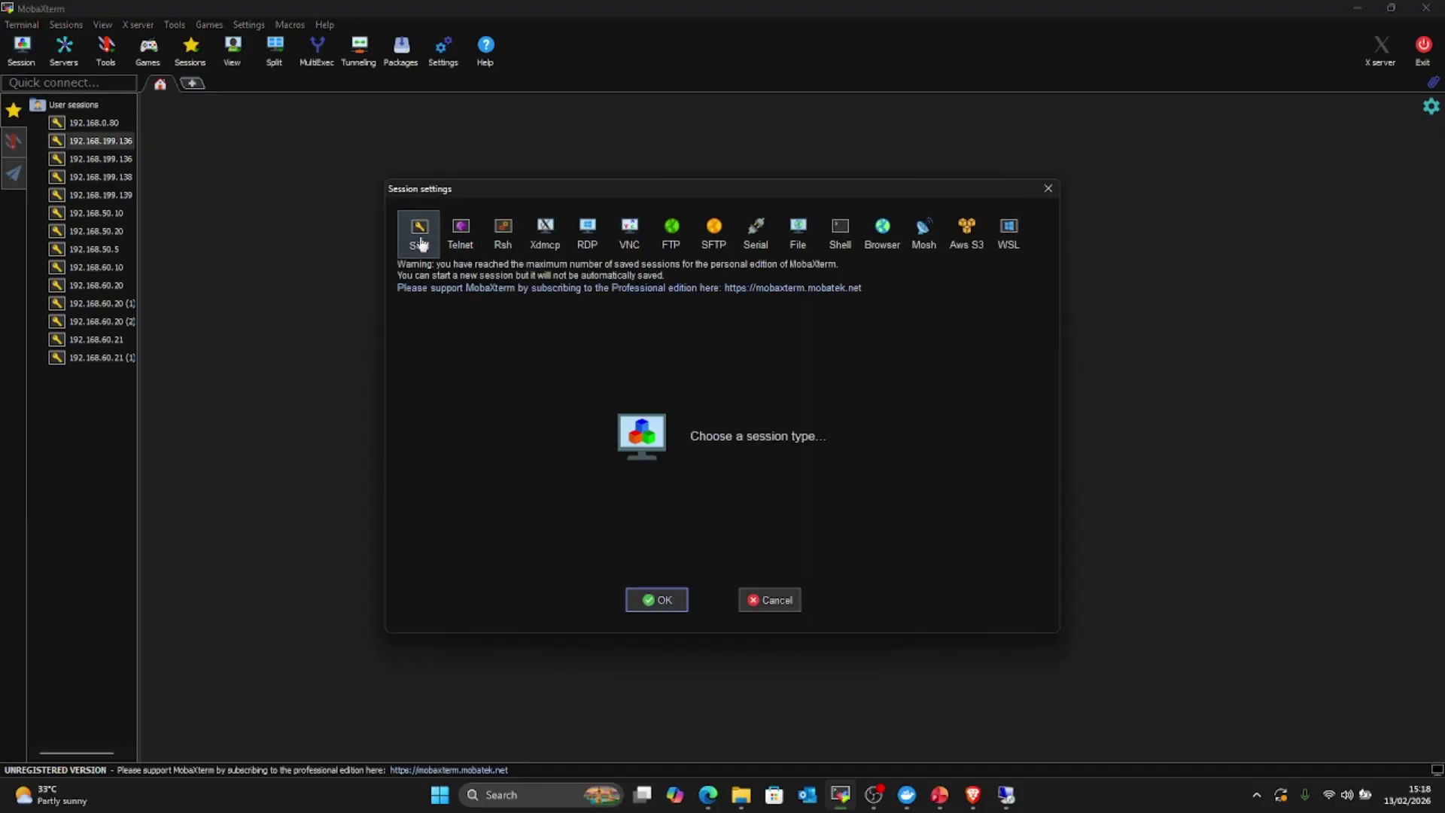
{"action": "left_click", "coordinate": [420, 240]}
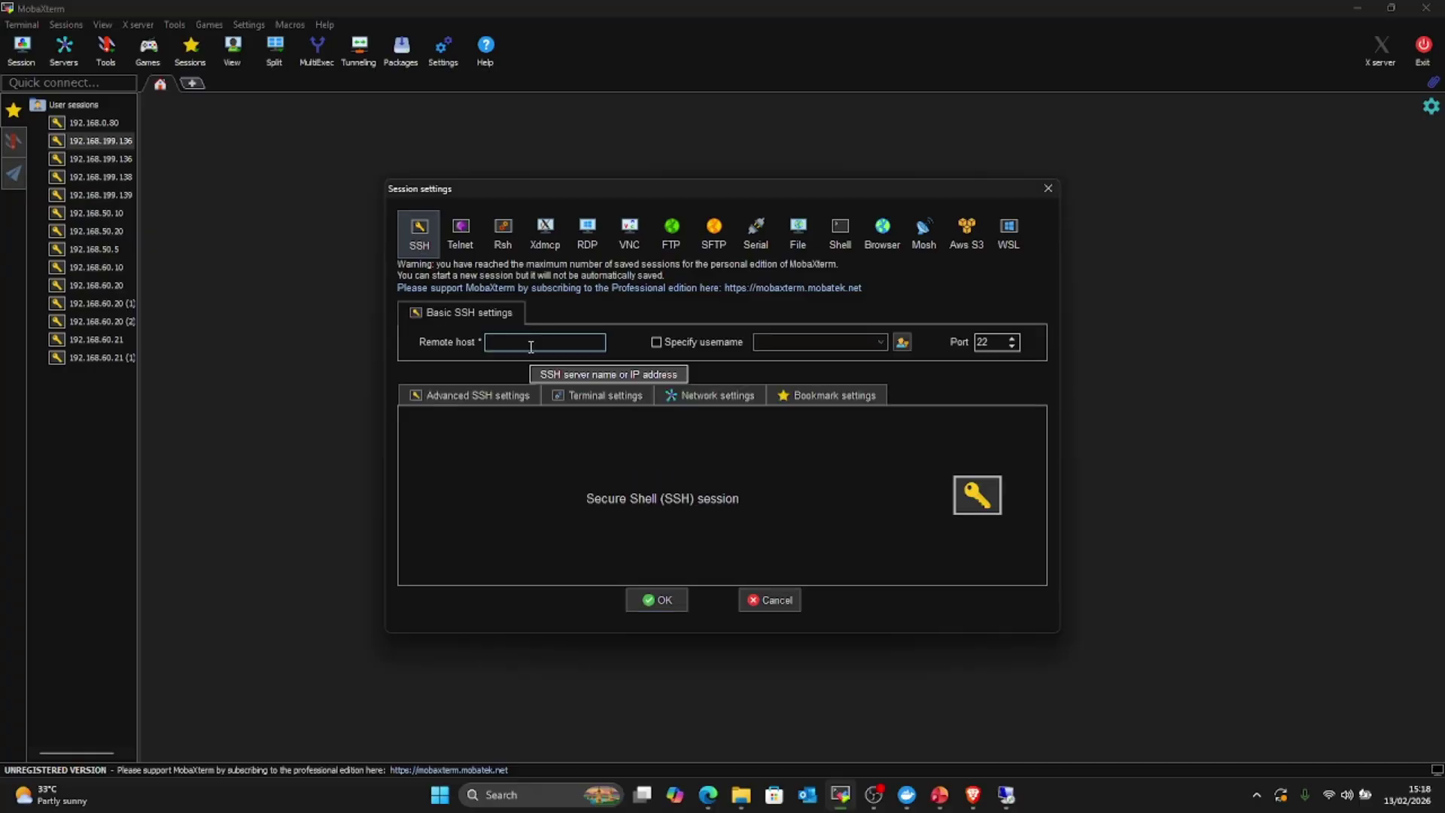
{"action": "key", "text": "ctrl+v"}
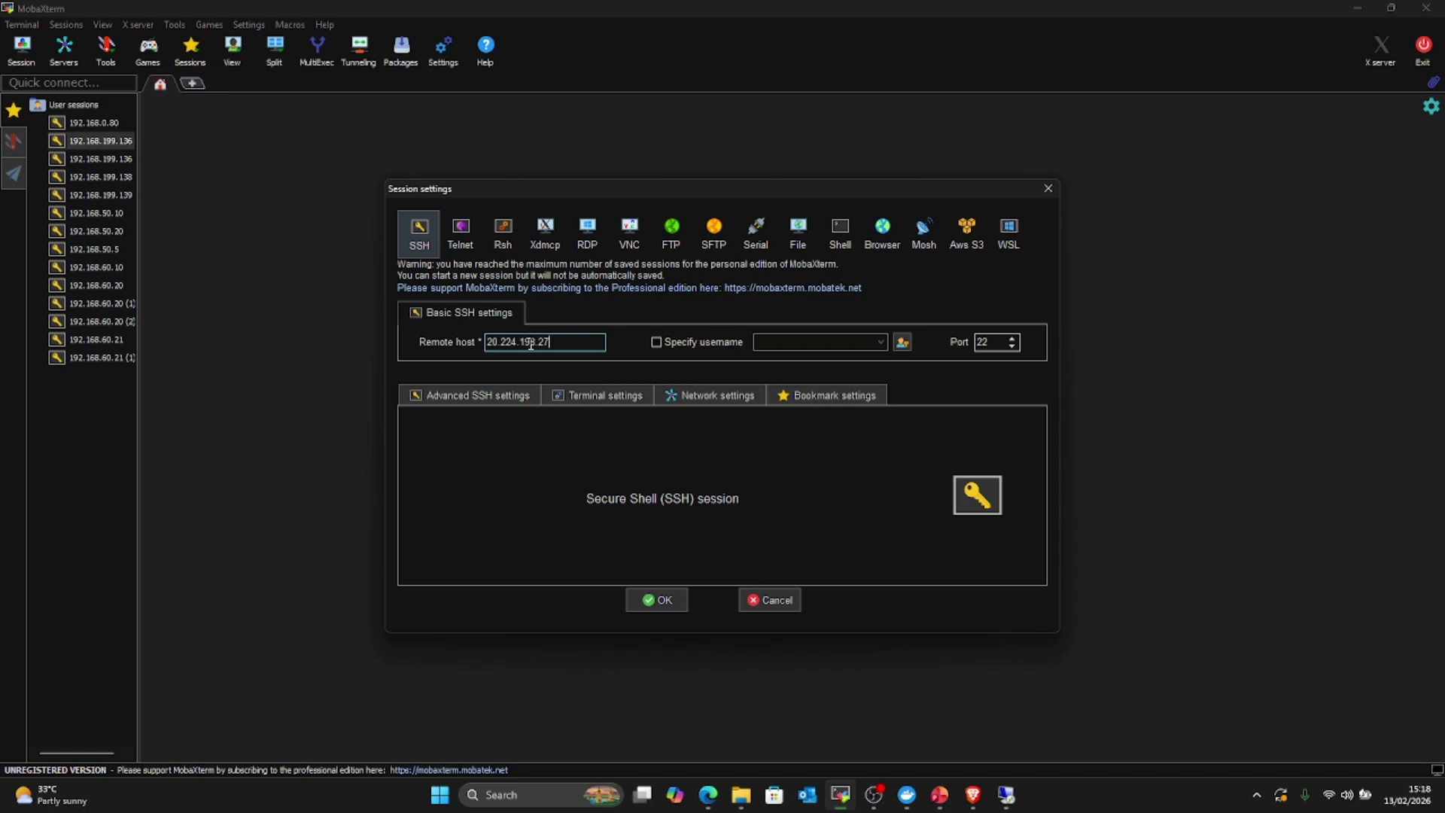
Step: In the advanced SSH settings, enable private key use and choose vetrax-public-key.pem from Downloads
{"action": "left_click", "coordinate": [474, 391]}
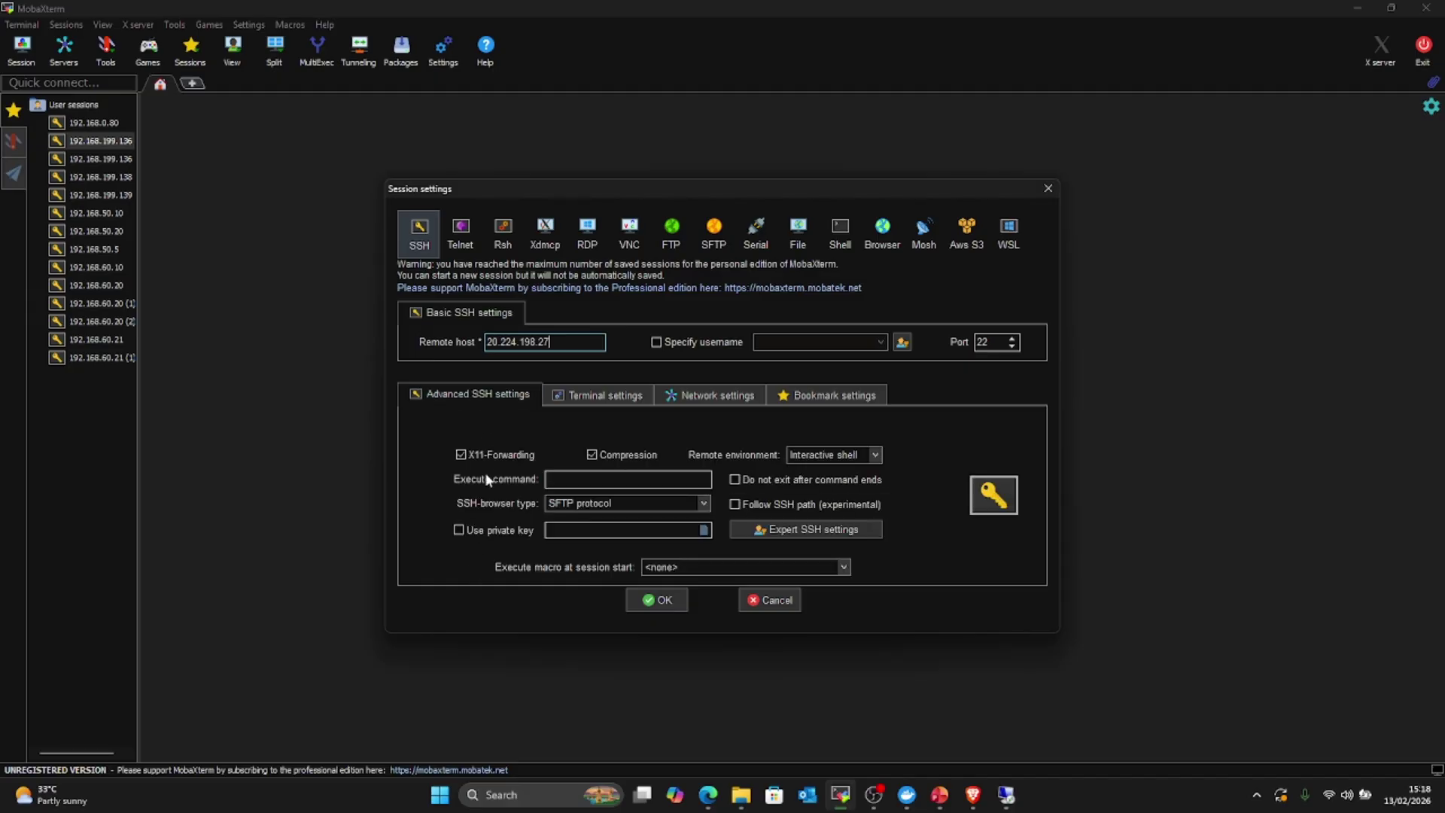
{"action": "left_click", "coordinate": [459, 530]}
{"action": "left_click", "coordinate": [702, 530]}
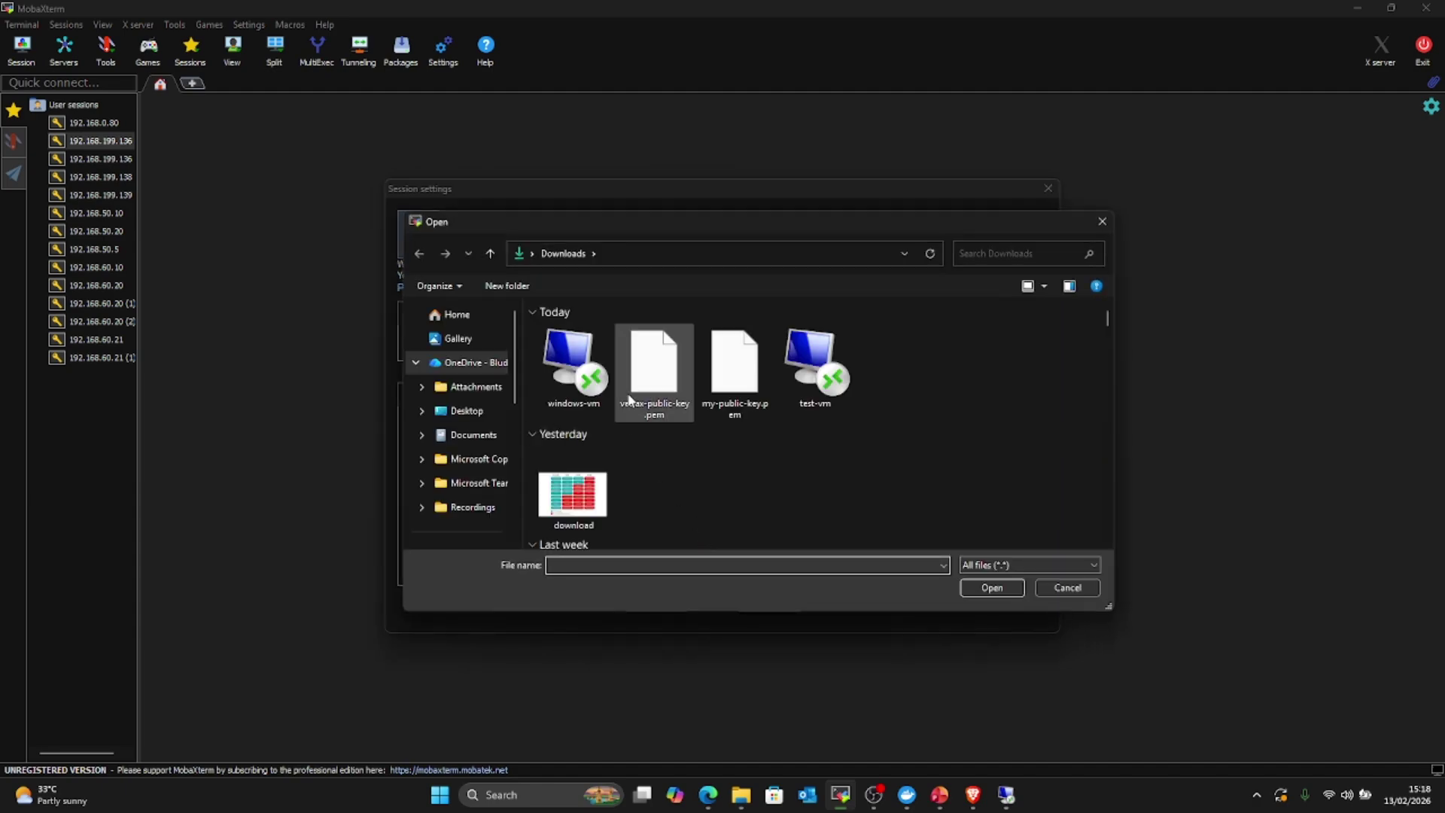
{"action": "left_click", "coordinate": [645, 391]}
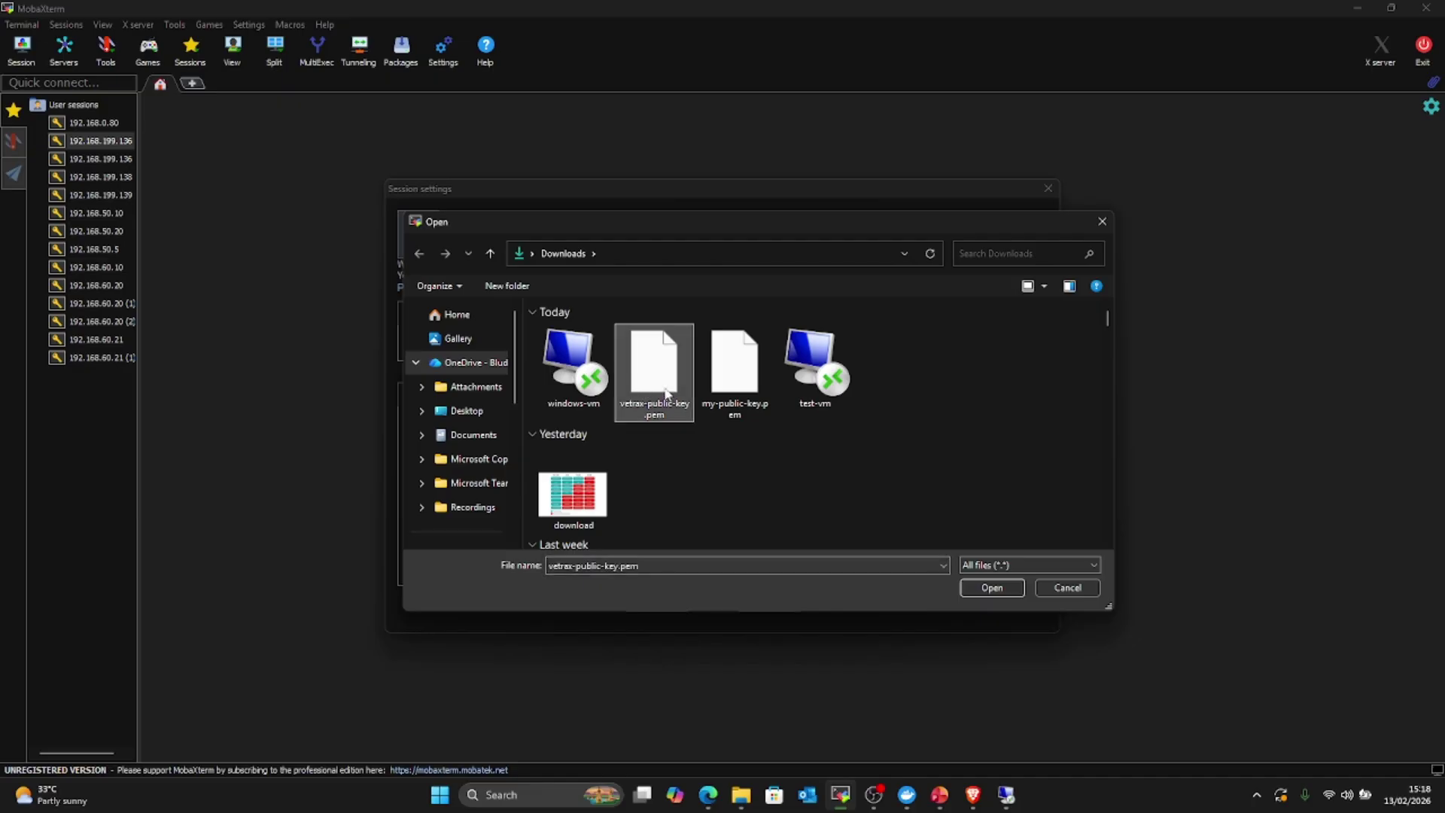
{"action": "left_click", "coordinate": [985, 589]}
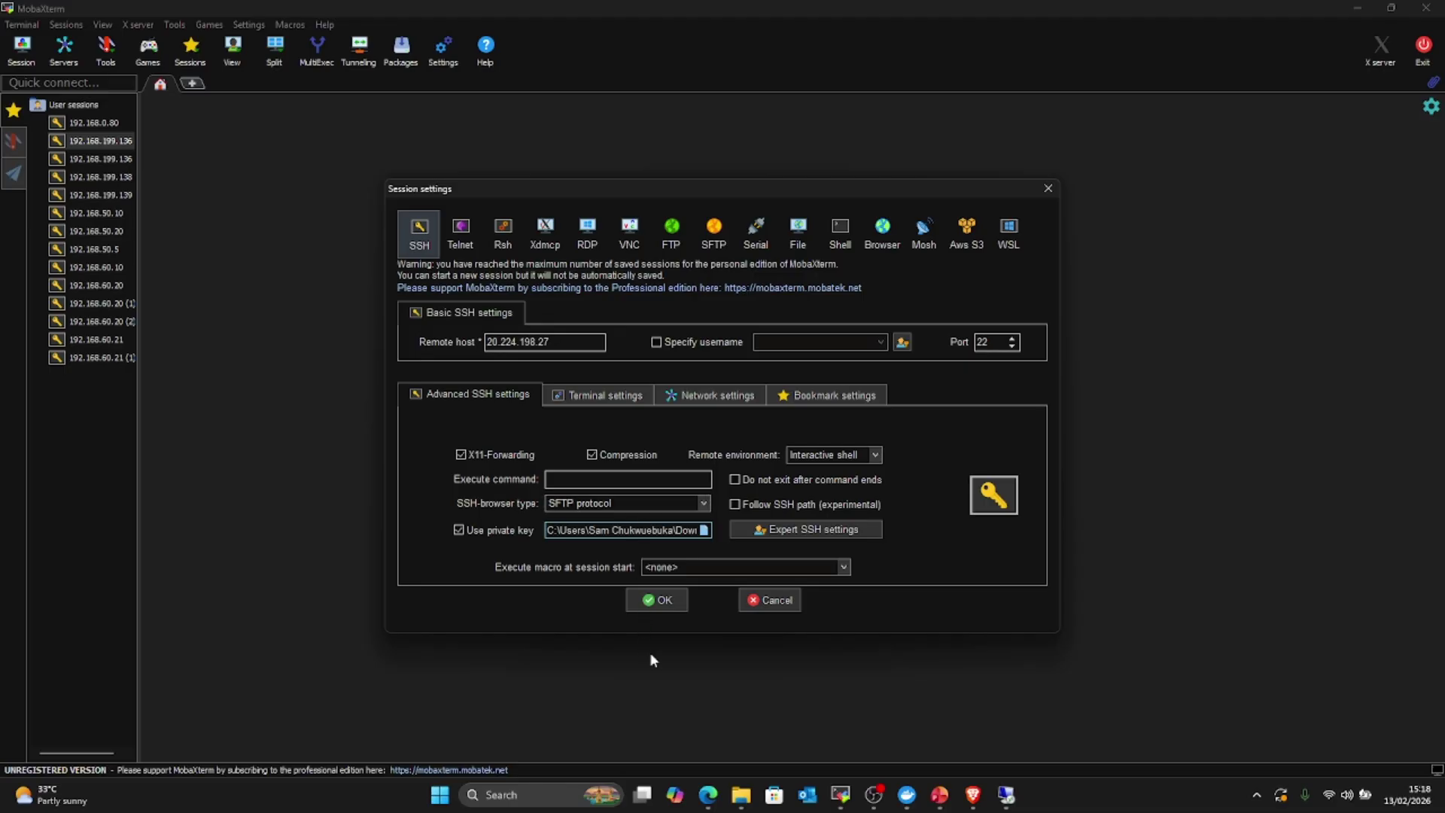
Step: Start the SSH session and log in to the Ubuntu VM as vetrax
{"action": "left_click", "coordinate": [653, 602]}
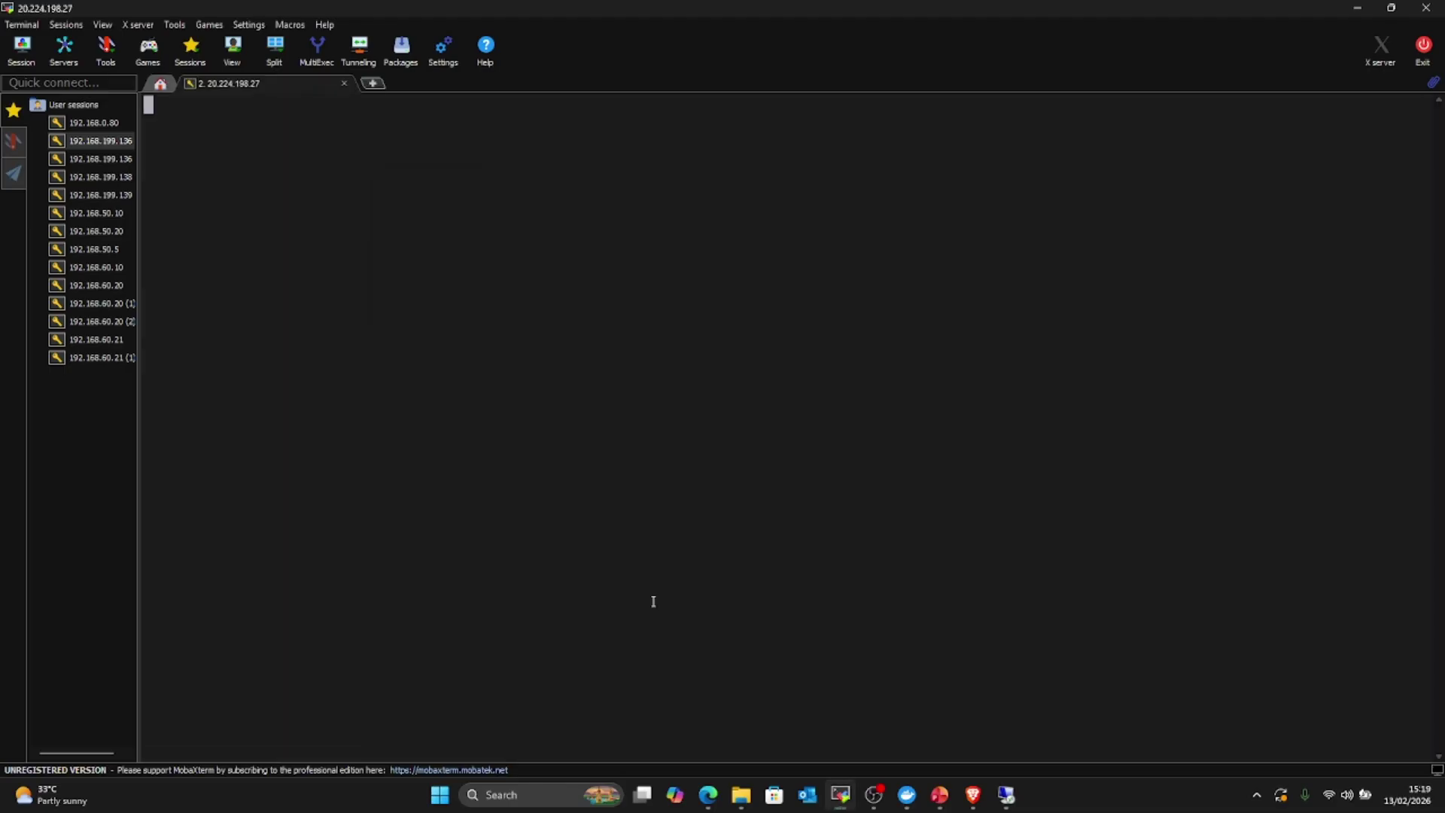
{"action": "left_click", "coordinate": [665, 439]}
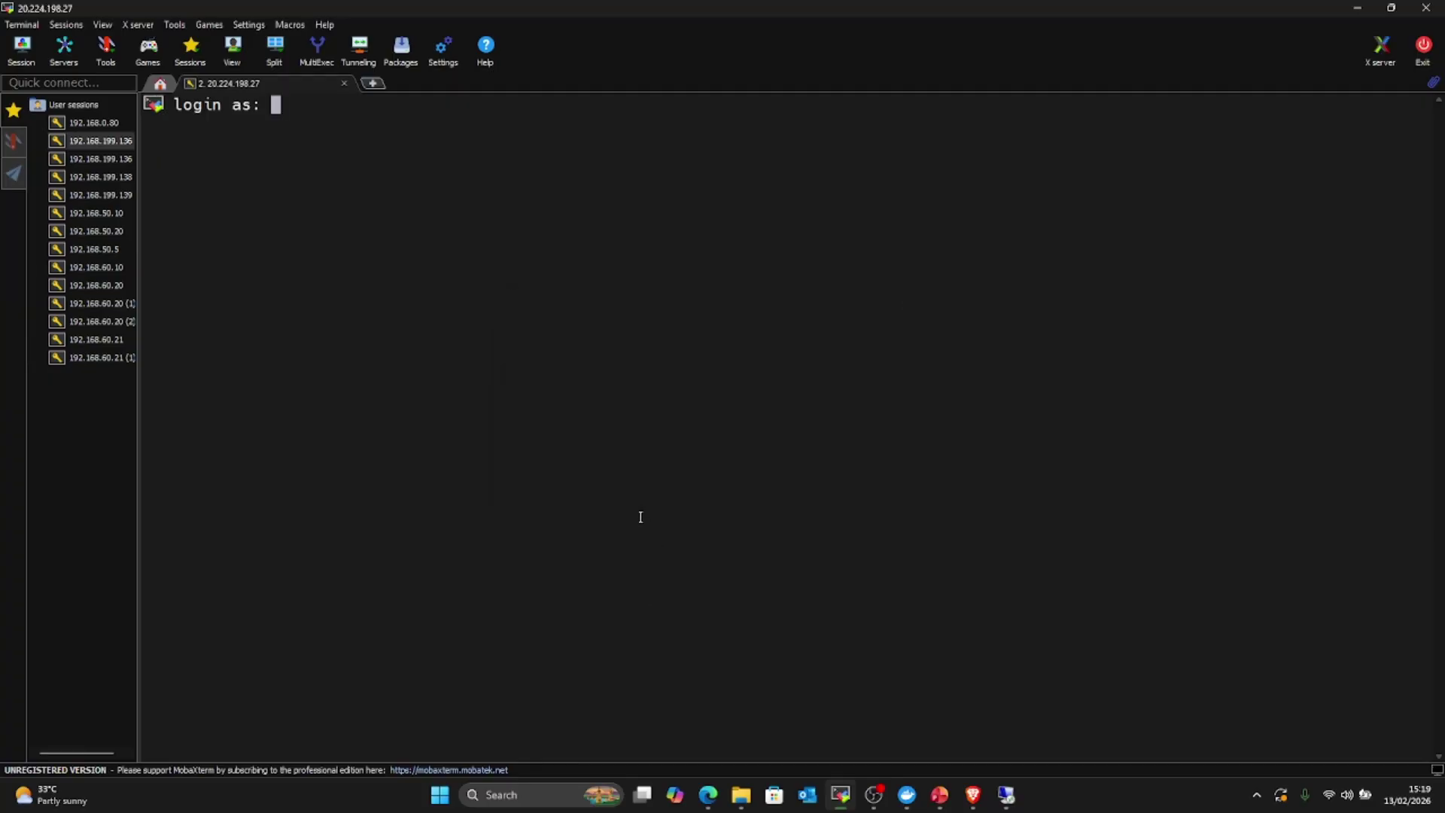
{"action": "type", "text": "vetrax"}
{"action": "key", "text": "Return"}
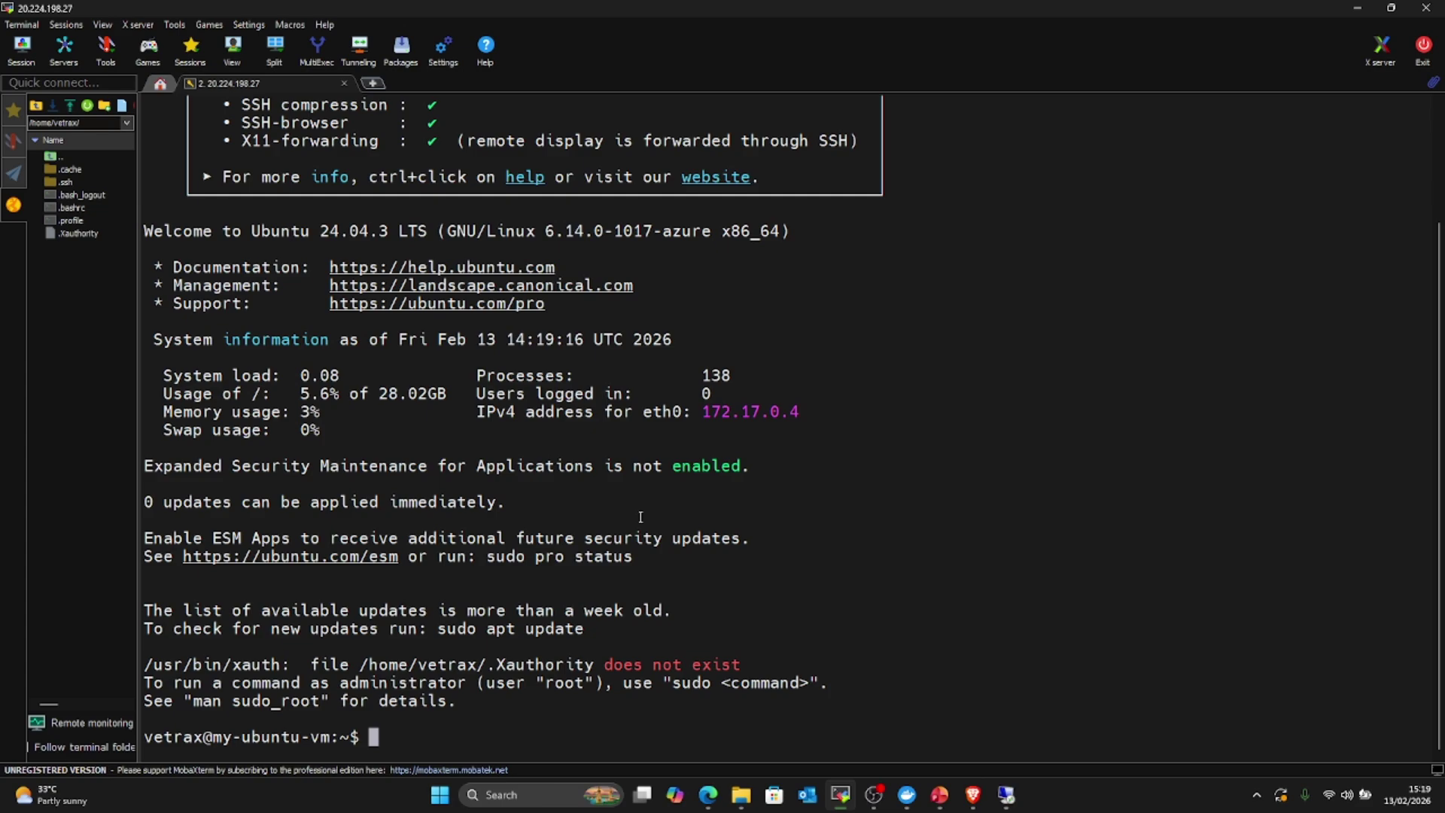
Step: Clear the terminal and list the home directory with ls, including hidden files in long format with ls -al
{"action": "type", "text": "clear"}
{"action": "key", "text": "Return"}
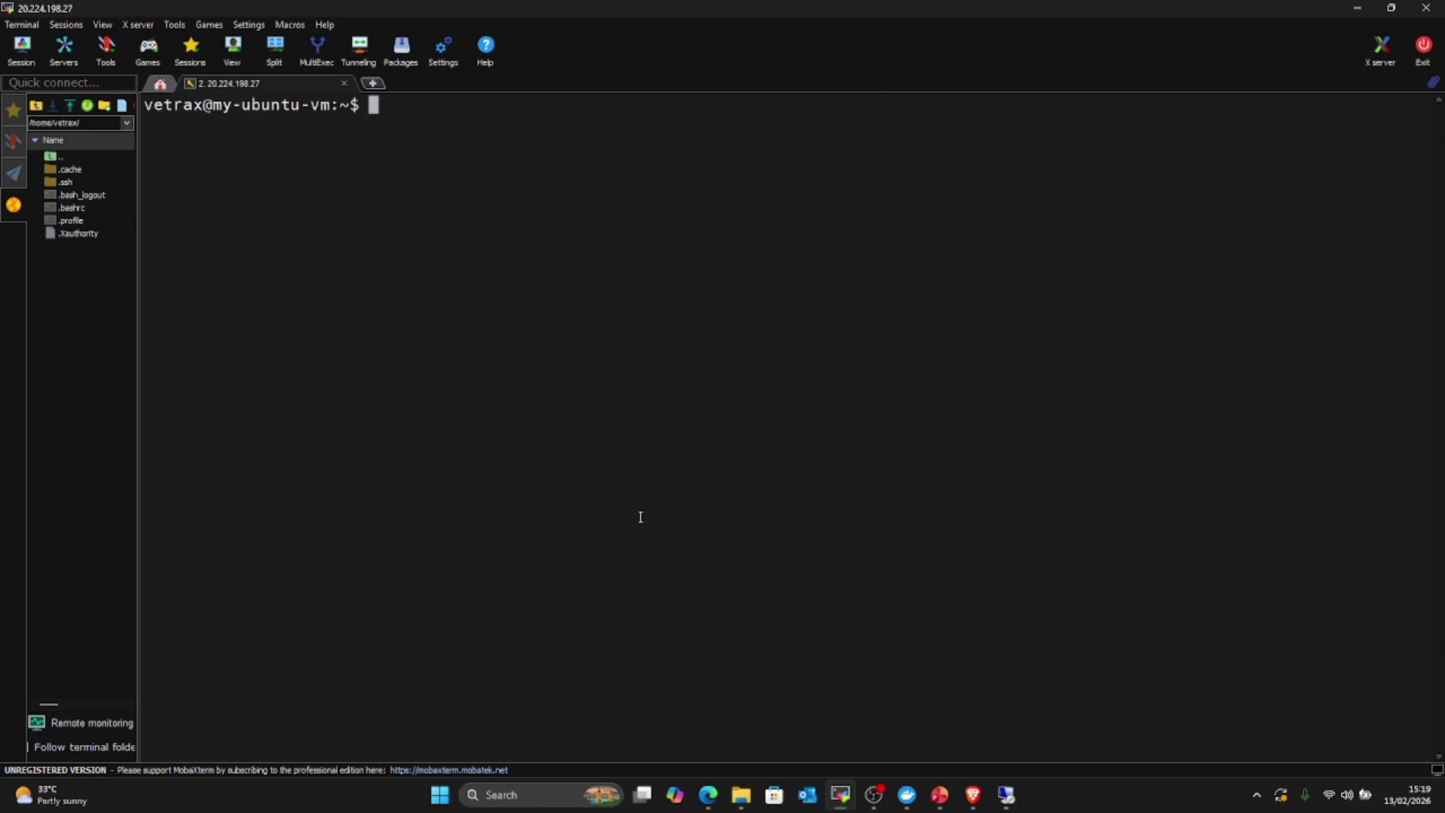
{"action": "type", "text": "ls"}
{"action": "key", "text": "Return"}
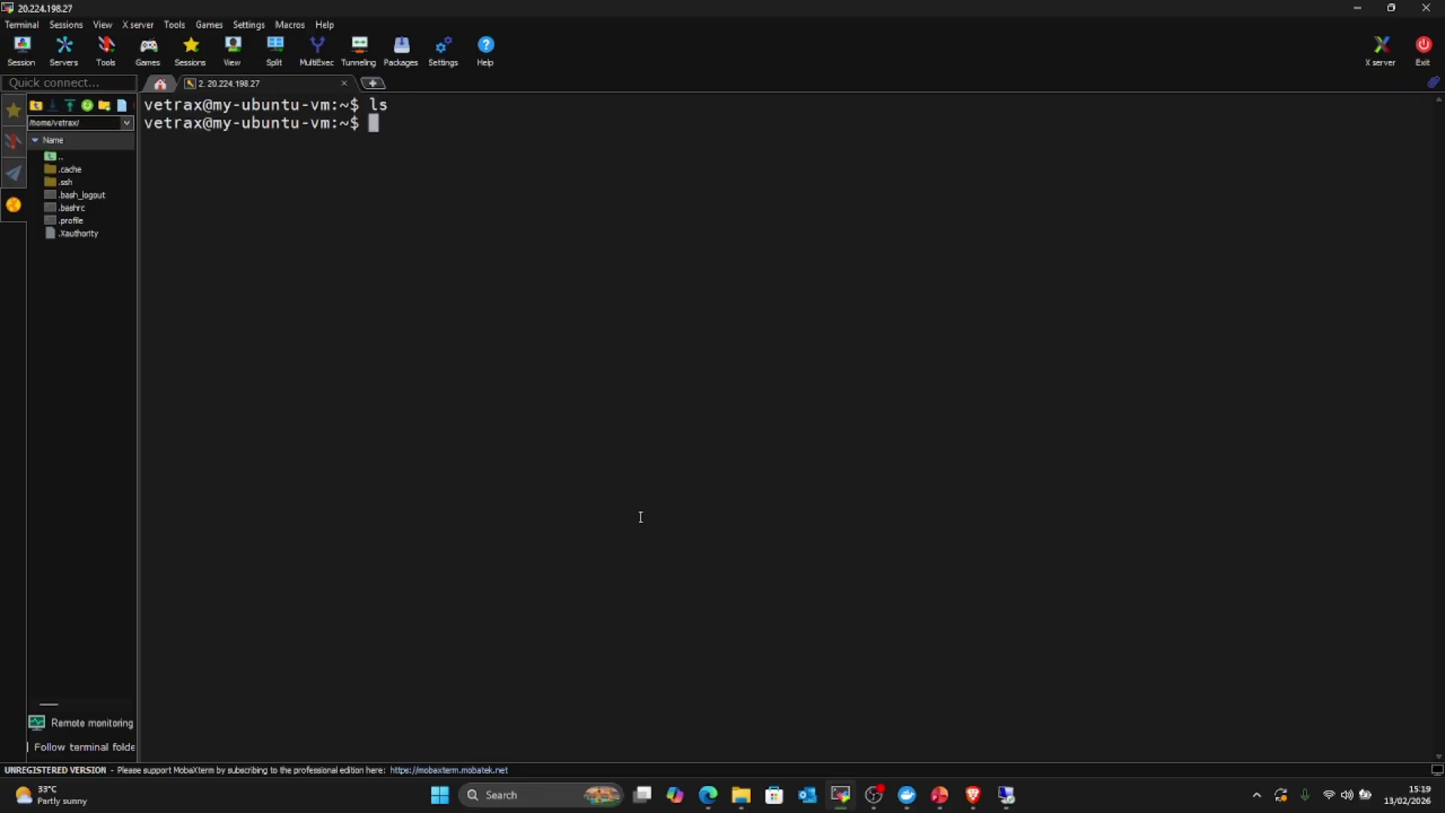
{"action": "type", "text": "ls -al"}
{"action": "key", "text": "Return"}
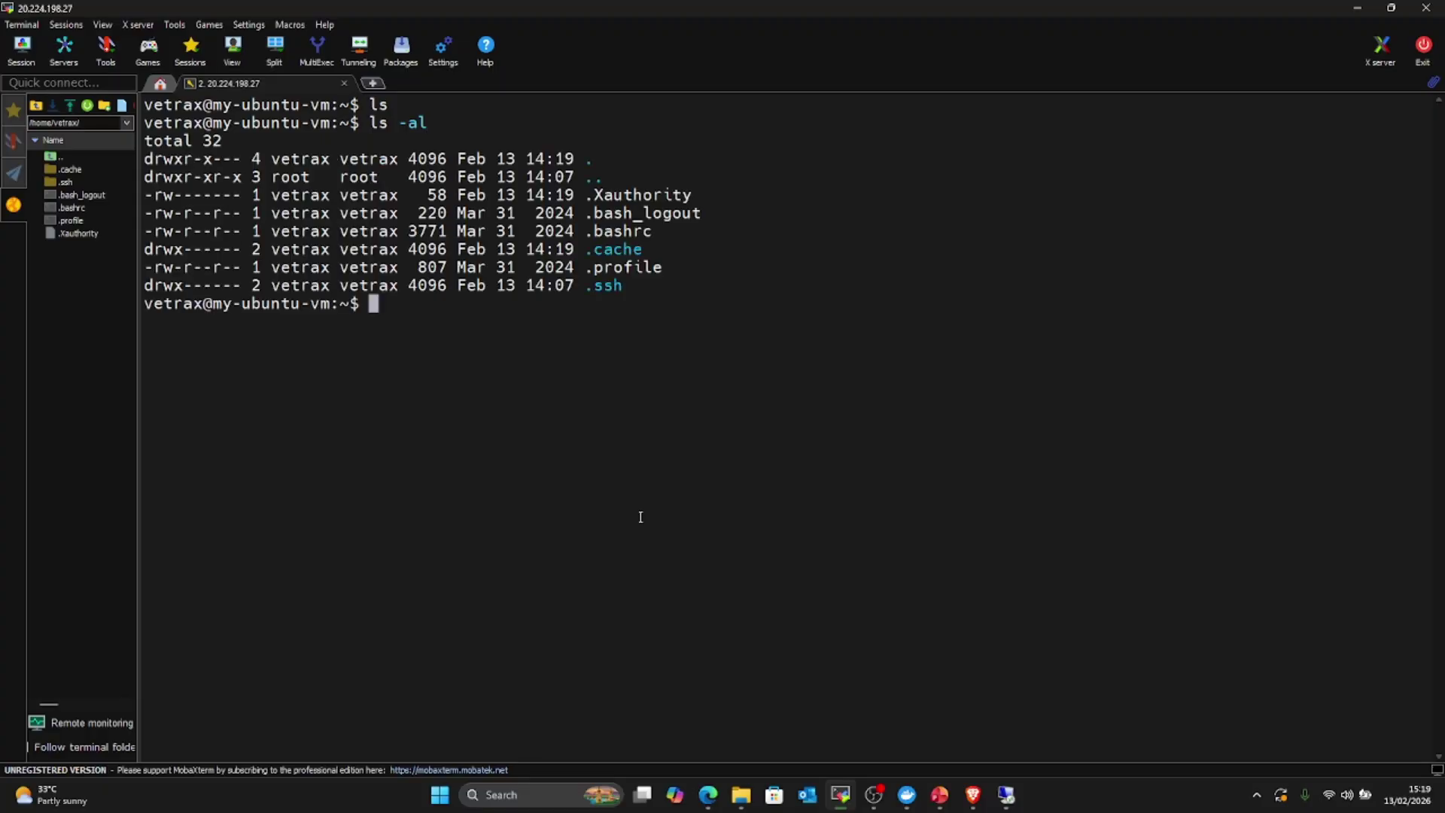
Step: Clear the terminal, refresh the package lists with sudo apt update, and clear the output
{"action": "type", "text": "clear"}
{"action": "key", "text": "Return"}
{"action": "type", "text": "sudo a"}
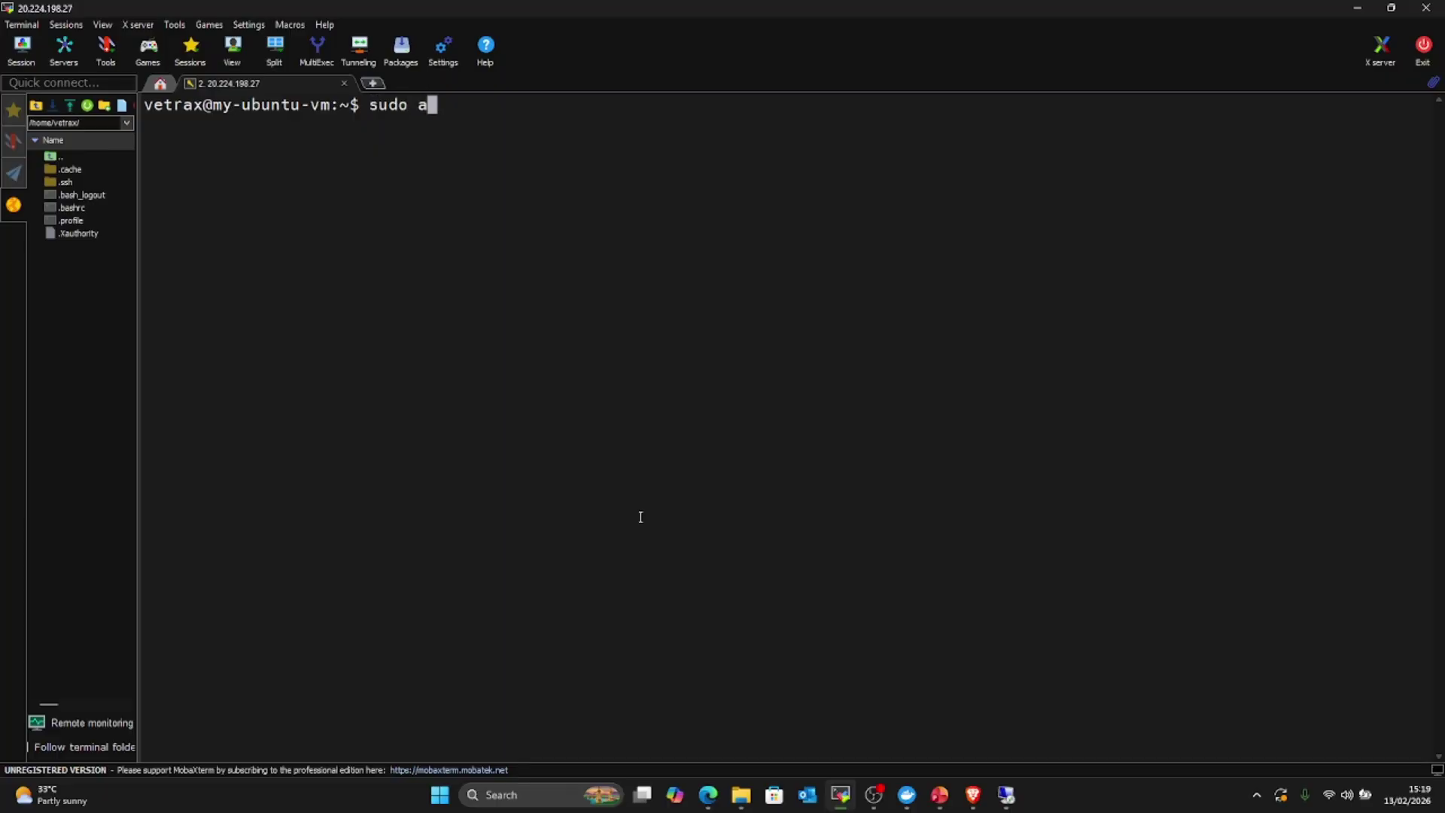
{"action": "type", "text": "py"}
{"action": "key", "text": "BackSpace"}
{"action": "type", "text": "t update"}
{"action": "key", "text": "Return"}
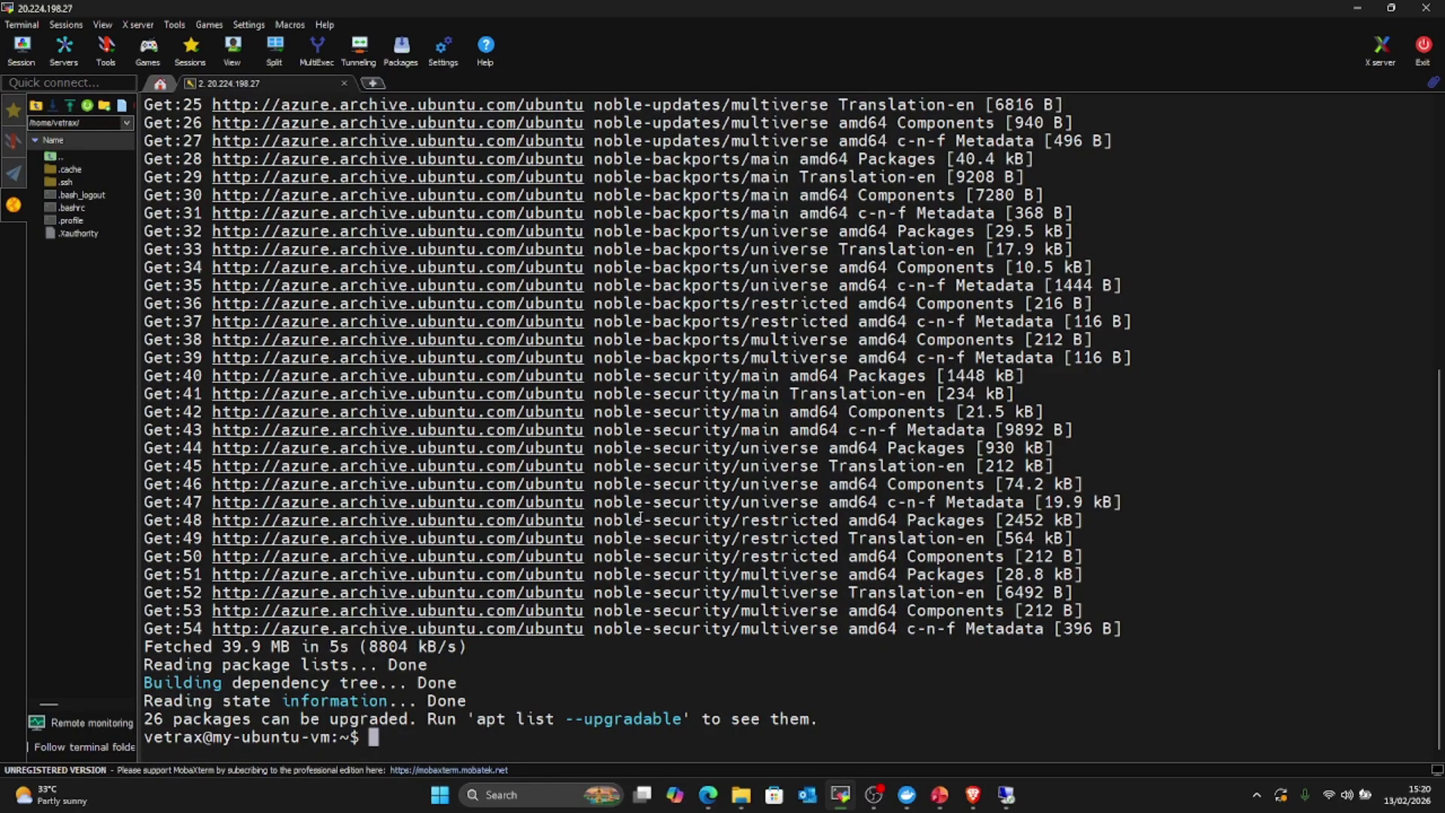
{"action": "type", "text": "clear"}
{"action": "key", "text": "Return"}
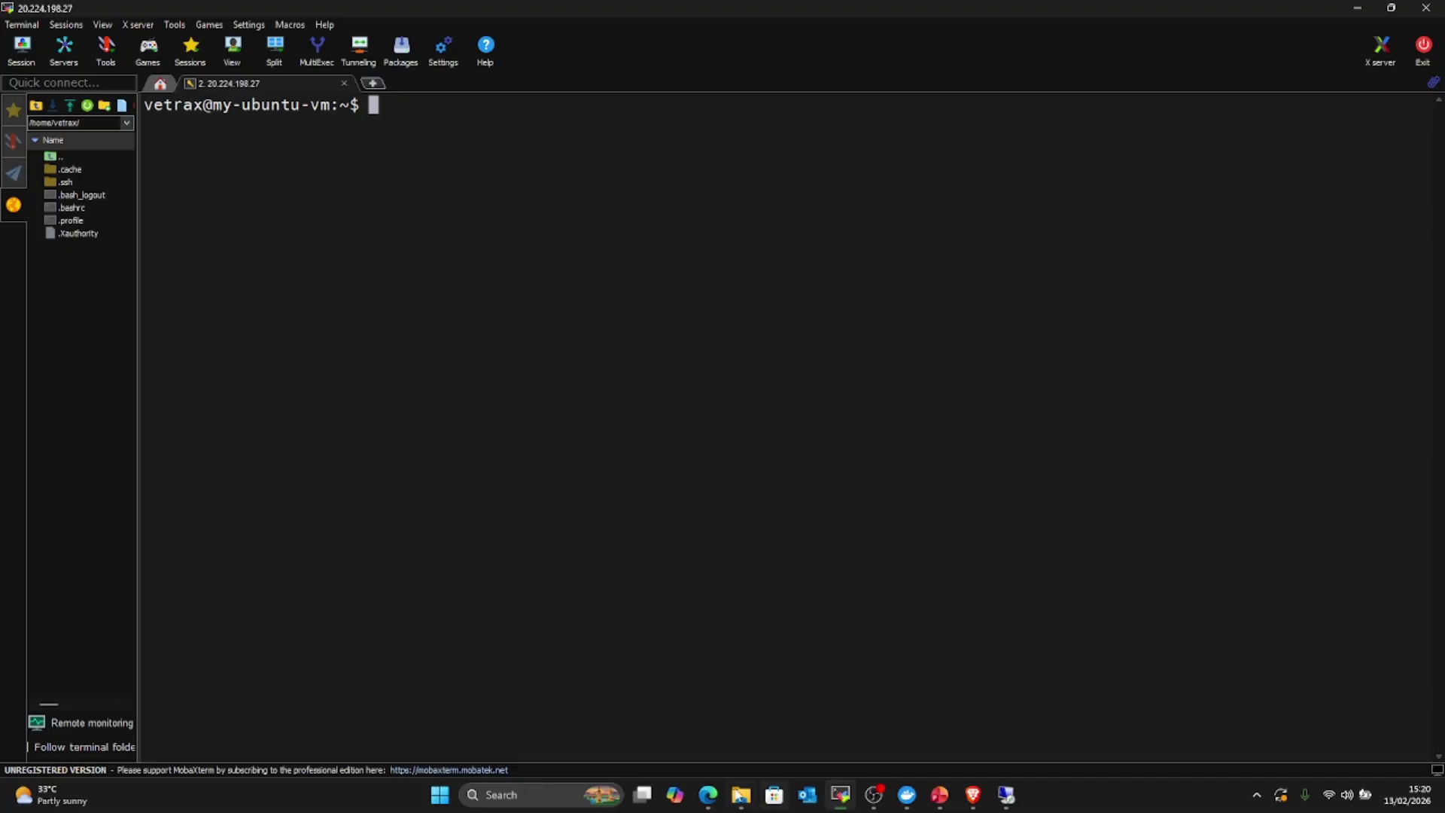
Step: Switch to Microsoft Edge and search the web in a new tab for "setup nginx on ubuntu server"
{"action": "left_click", "coordinate": [708, 794]}
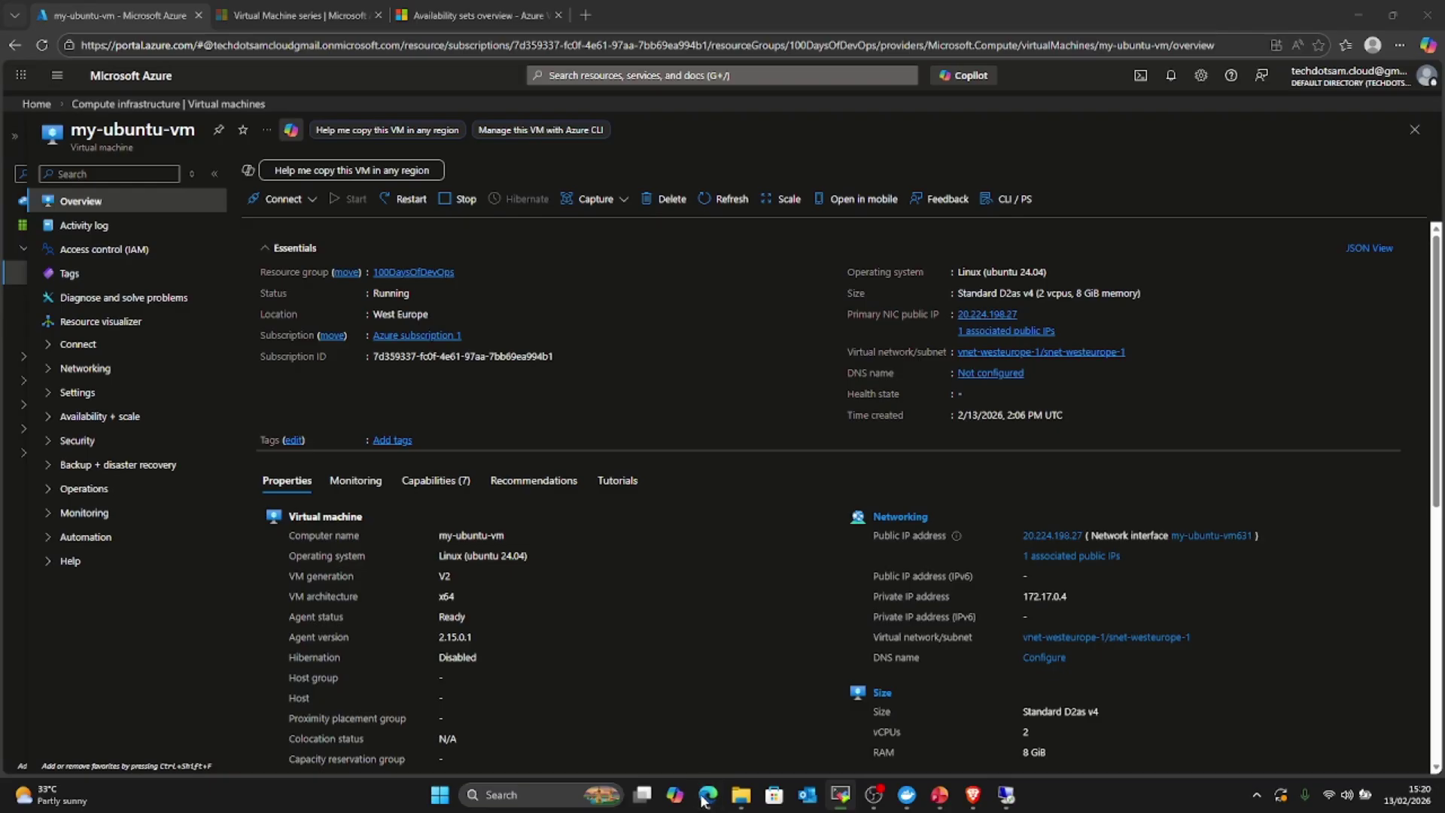
{"action": "left_click", "coordinate": [585, 15]}
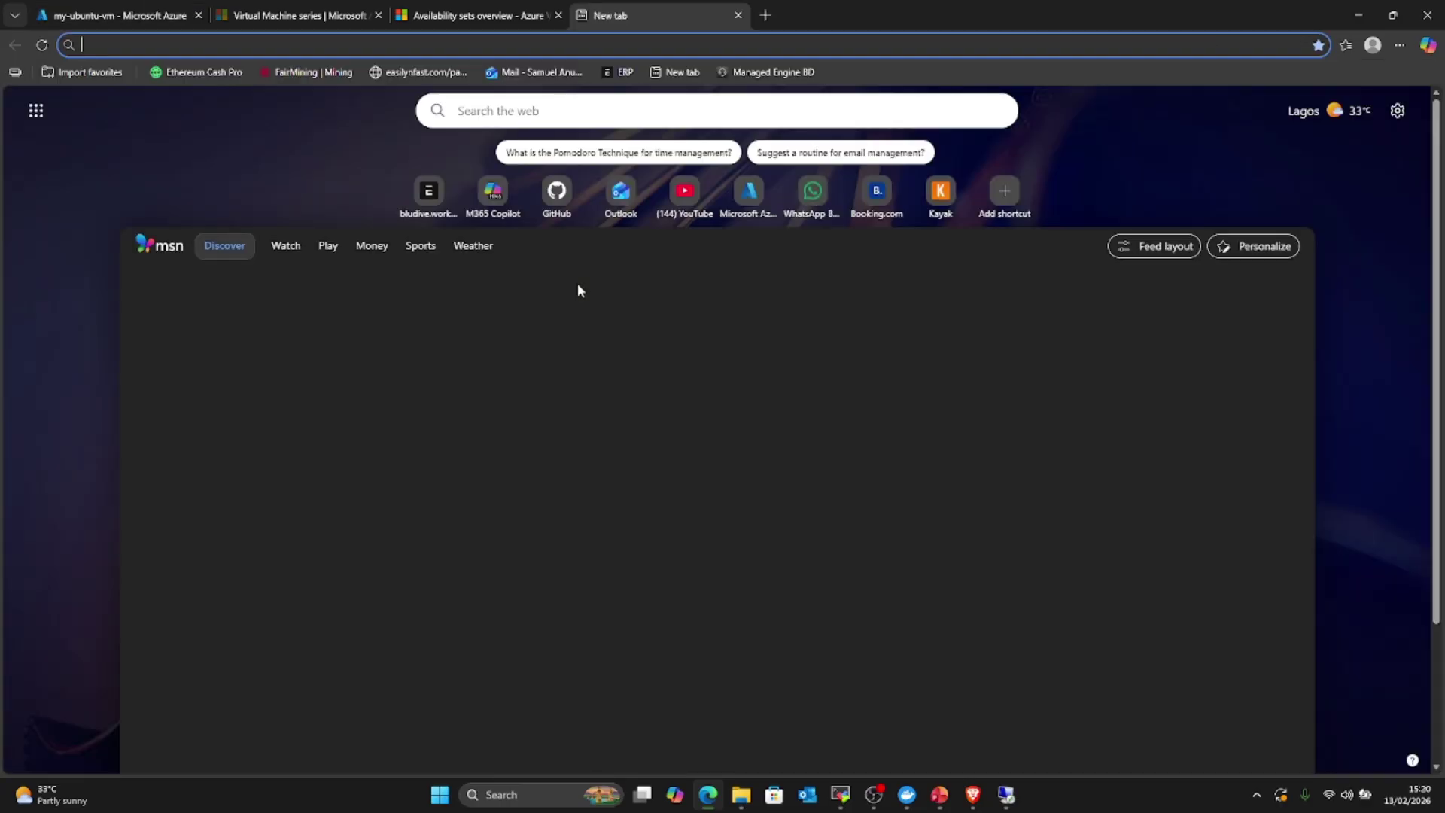
{"action": "type", "text": "inatll"}
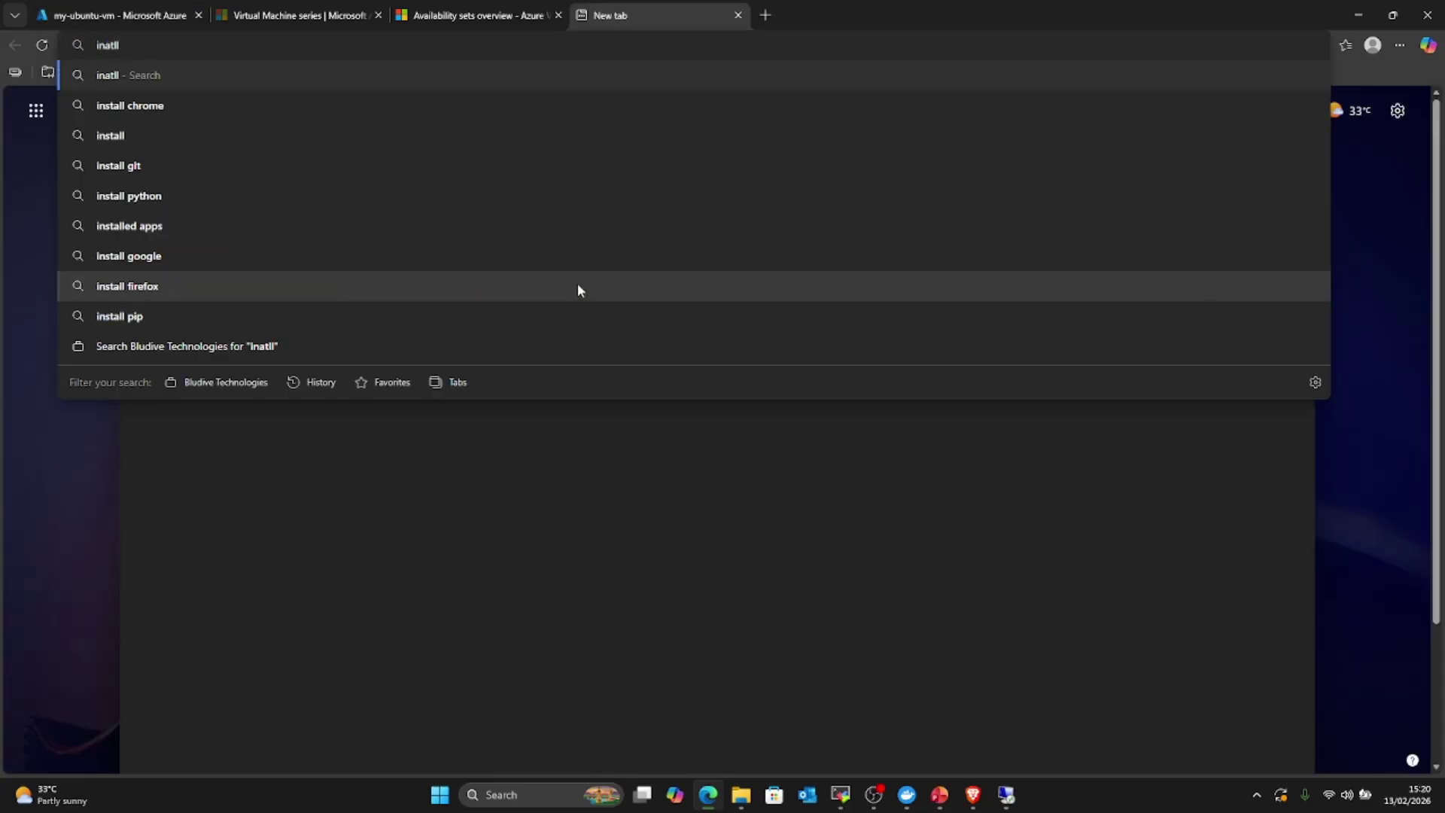
{"action": "key", "text": "BackSpace"}
{"action": "key", "text": "BackSpace"}
{"action": "key", "text": "BackSpace"}
{"action": "key", "text": "BackSpace"}
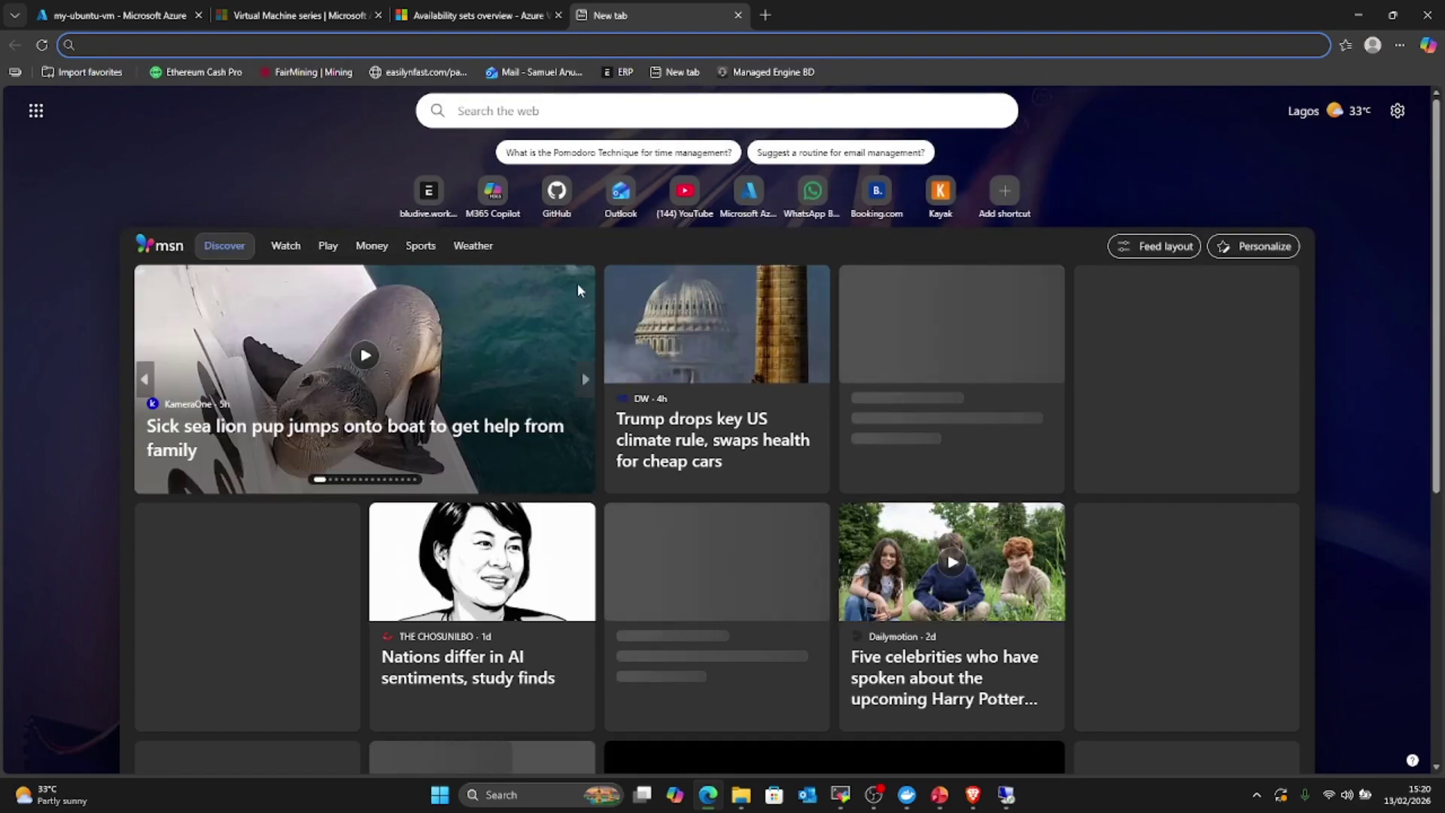
{"action": "type", "text": "setup "}
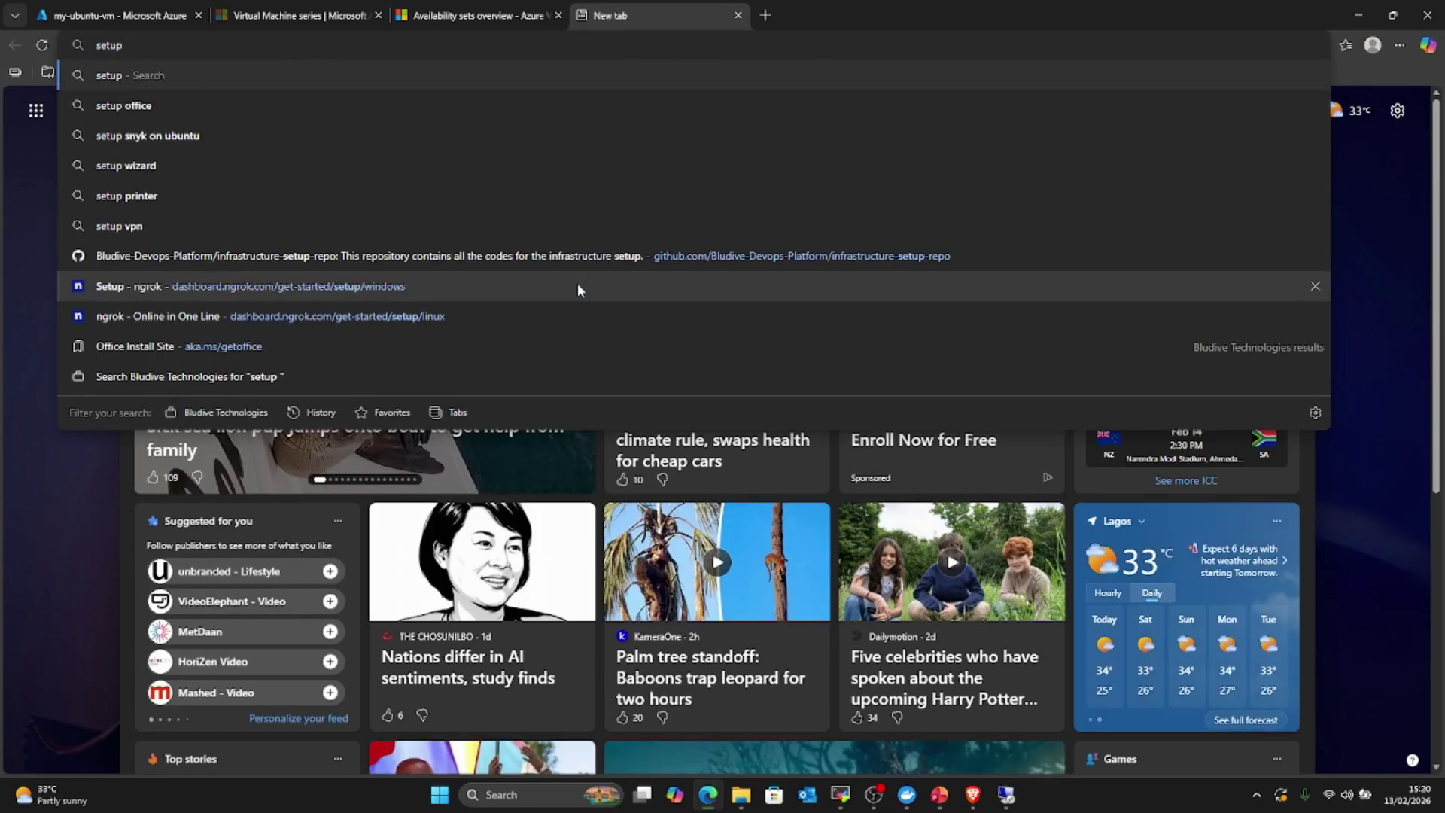
{"action": "type", "text": "nginx "}
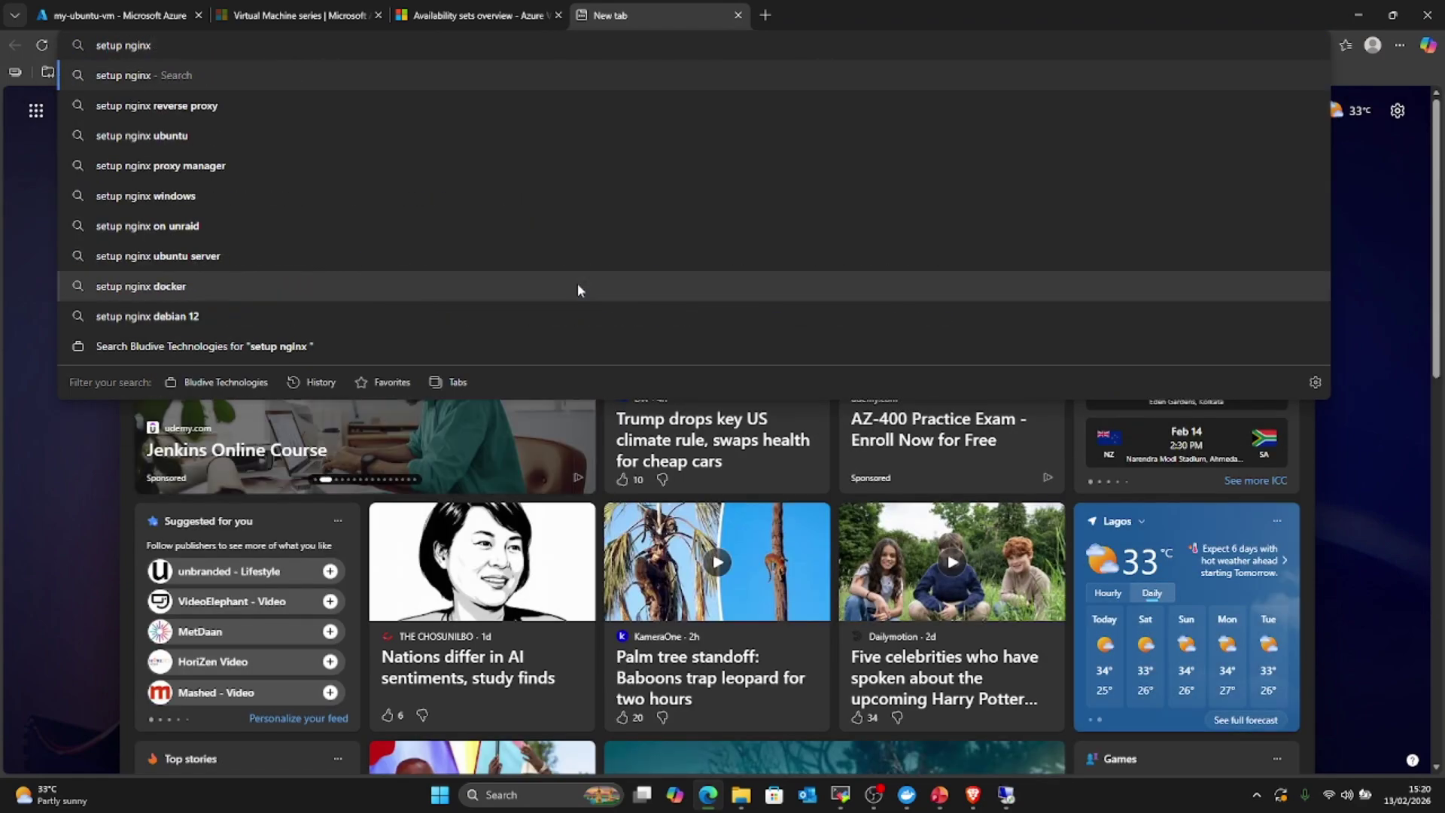
{"action": "type", "text": "on "}
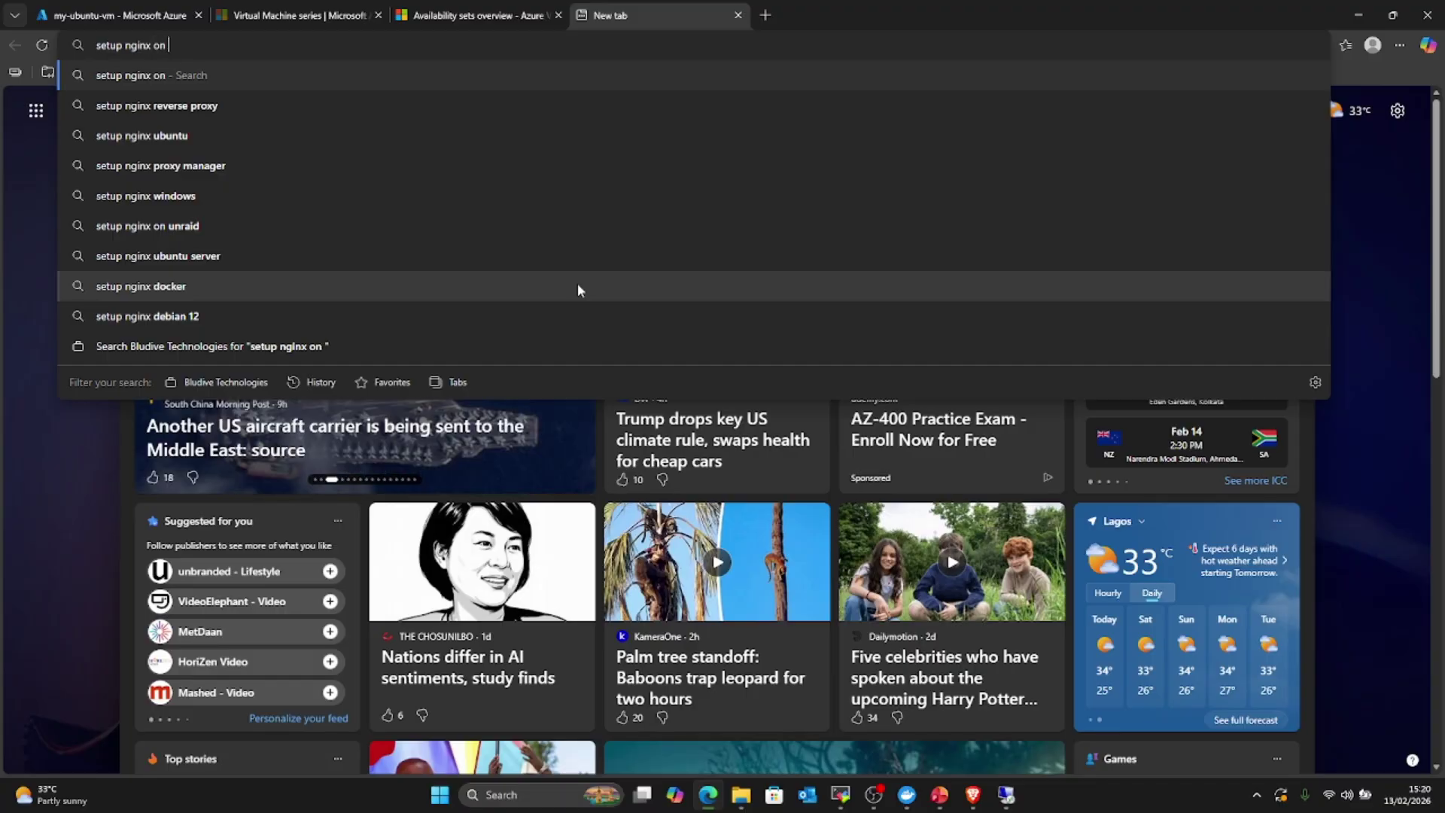
{"action": "type", "text": "ubuntu"}
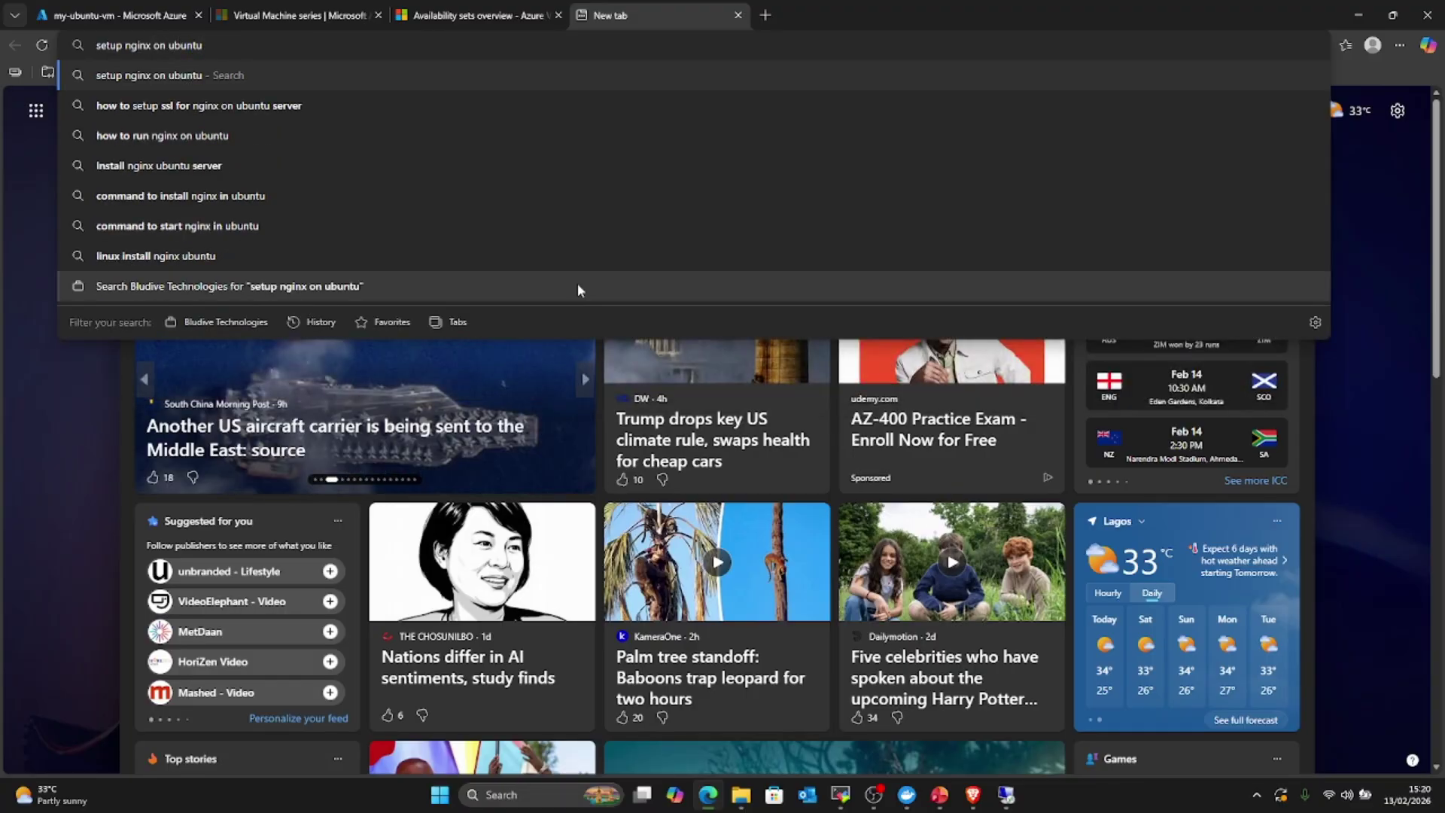
{"action": "type", "text": " se"}
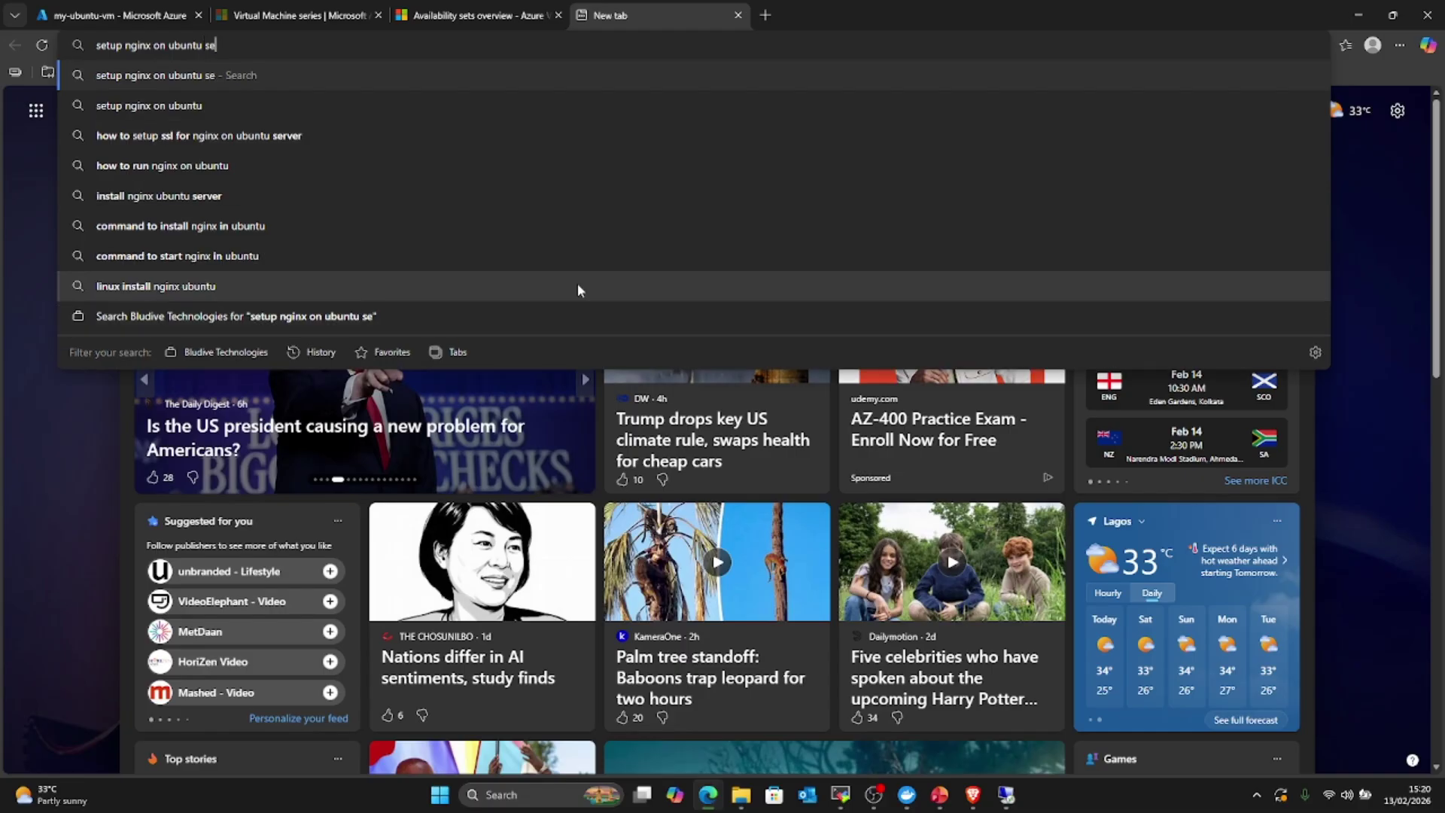
{"action": "type", "text": "rver"}
{"action": "key", "text": "Return"}
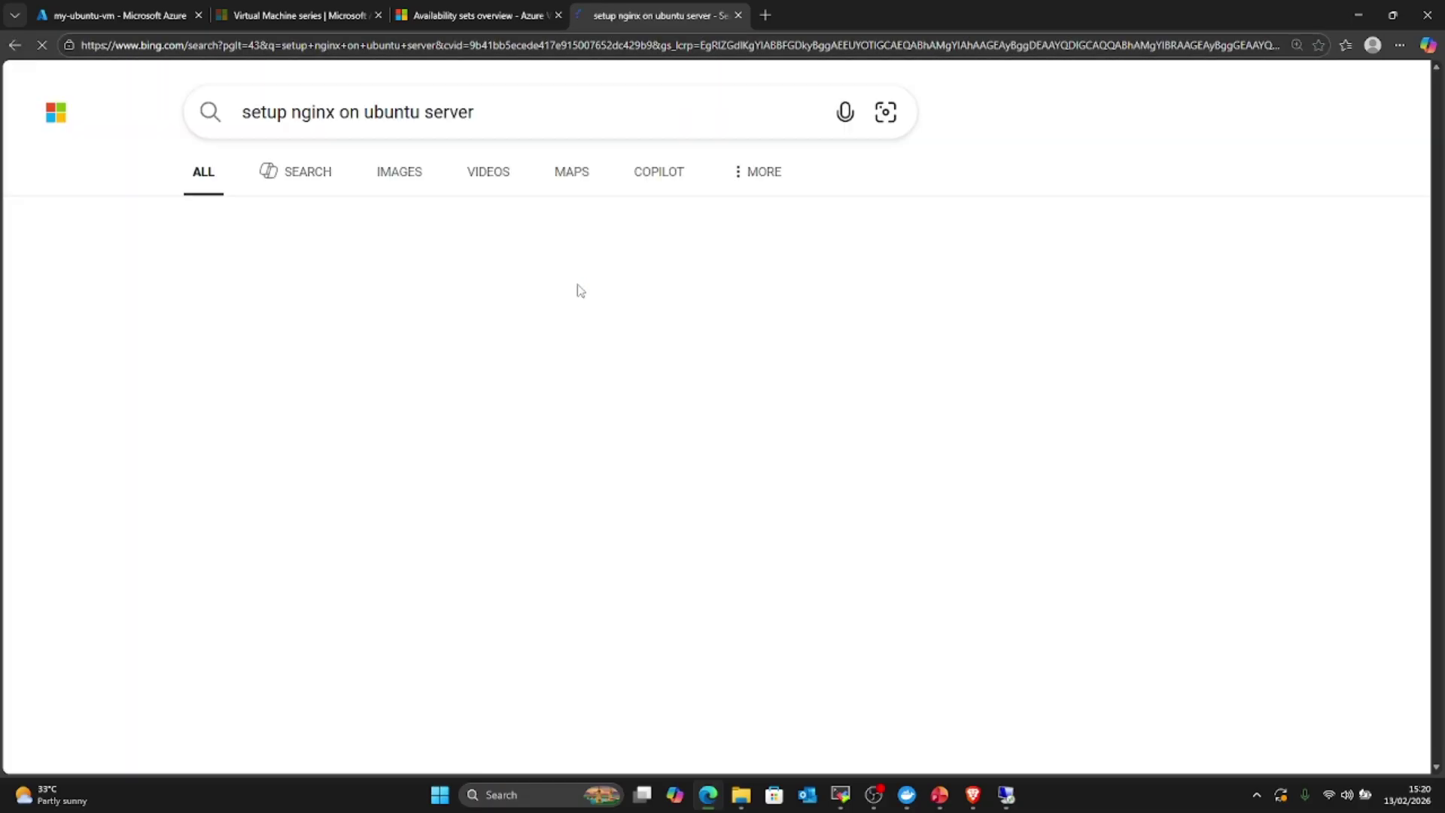
Step: Expand and review the Copilot Search answer, and copy its sudo apt update and sudo apt install nginx -y commands
{"action": "scroll", "coordinate": [381, 377], "scroll_direction": "down", "scroll_amount": 1}
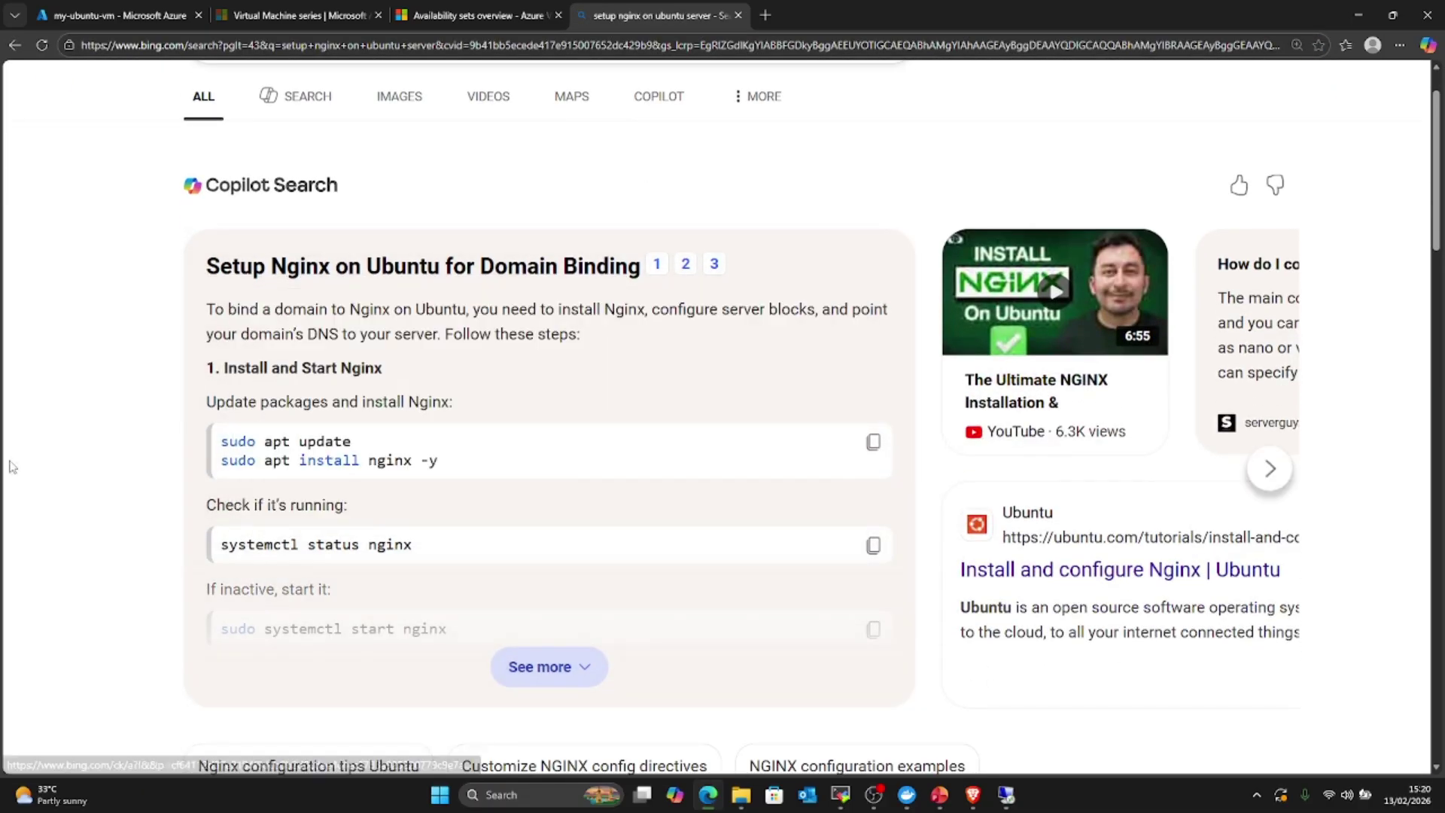
{"action": "scroll", "coordinate": [412, 426], "scroll_direction": "down", "scroll_amount": 2}
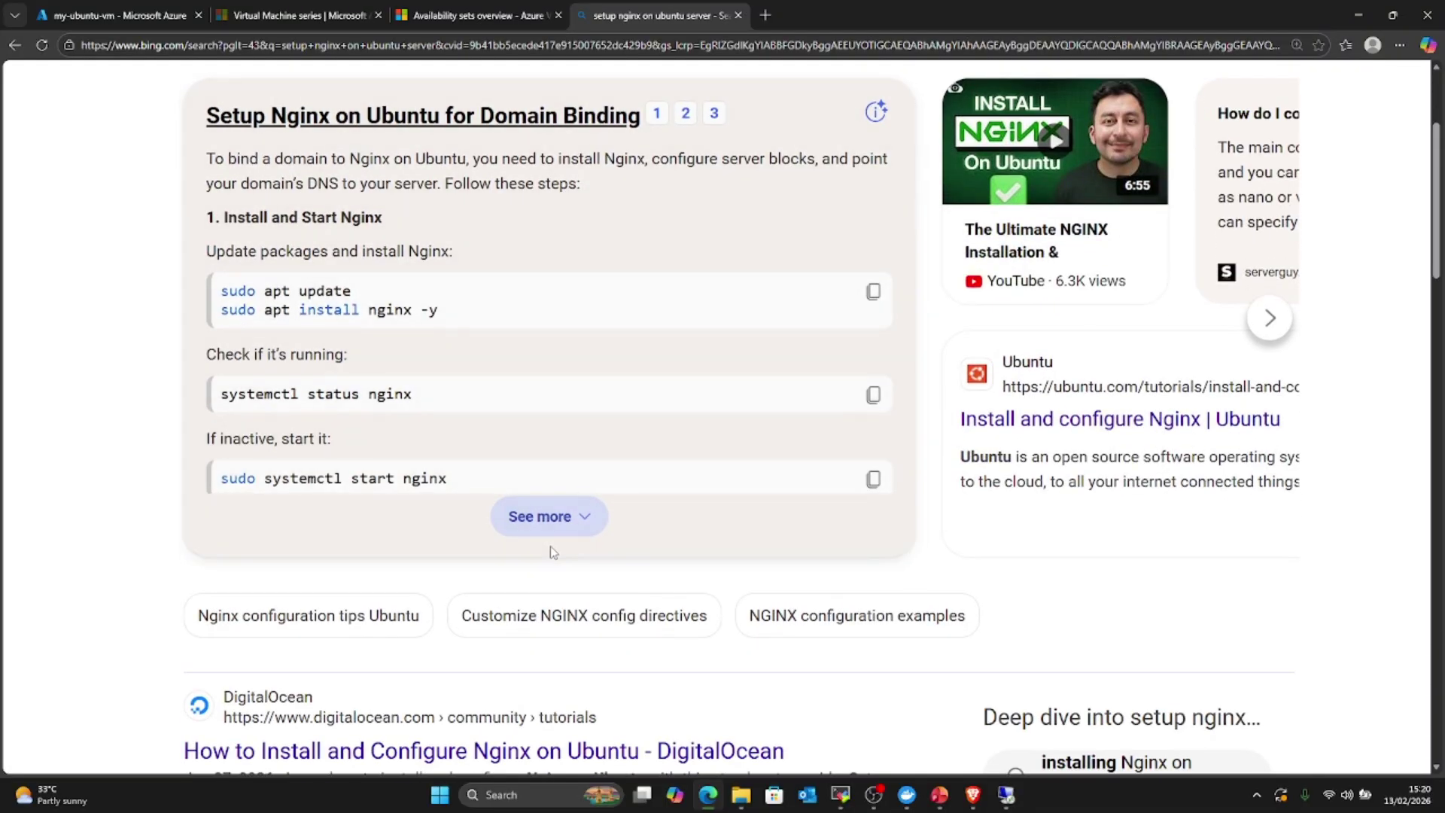
{"action": "left_click", "coordinate": [549, 518]}
{"action": "scroll", "coordinate": [120, 438], "scroll_direction": "down", "scroll_amount": 6}
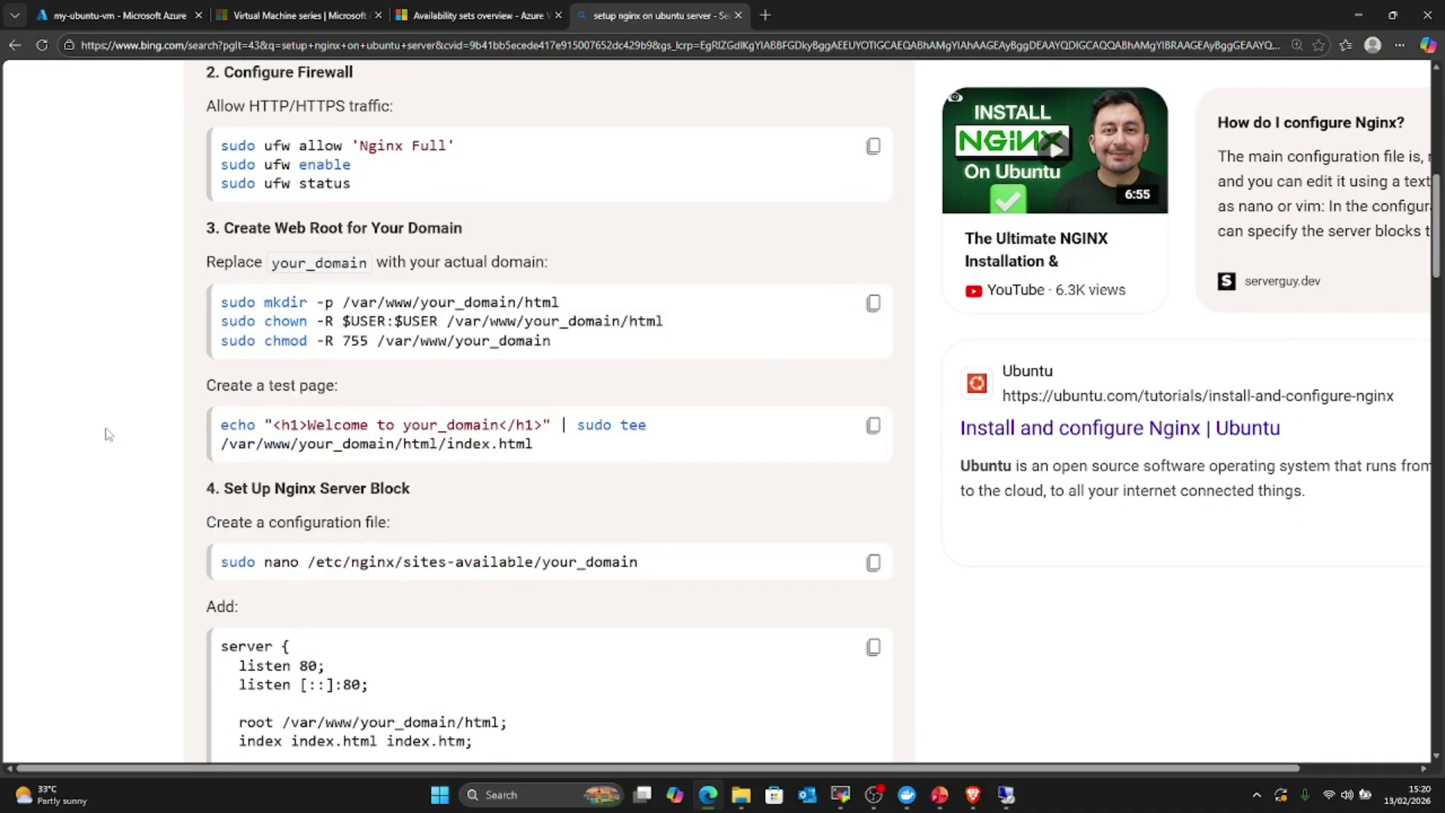
{"action": "scroll", "coordinate": [106, 436], "scroll_direction": "down", "scroll_amount": 10}
{"action": "scroll", "coordinate": [109, 440], "scroll_direction": "up", "scroll_amount": 6}
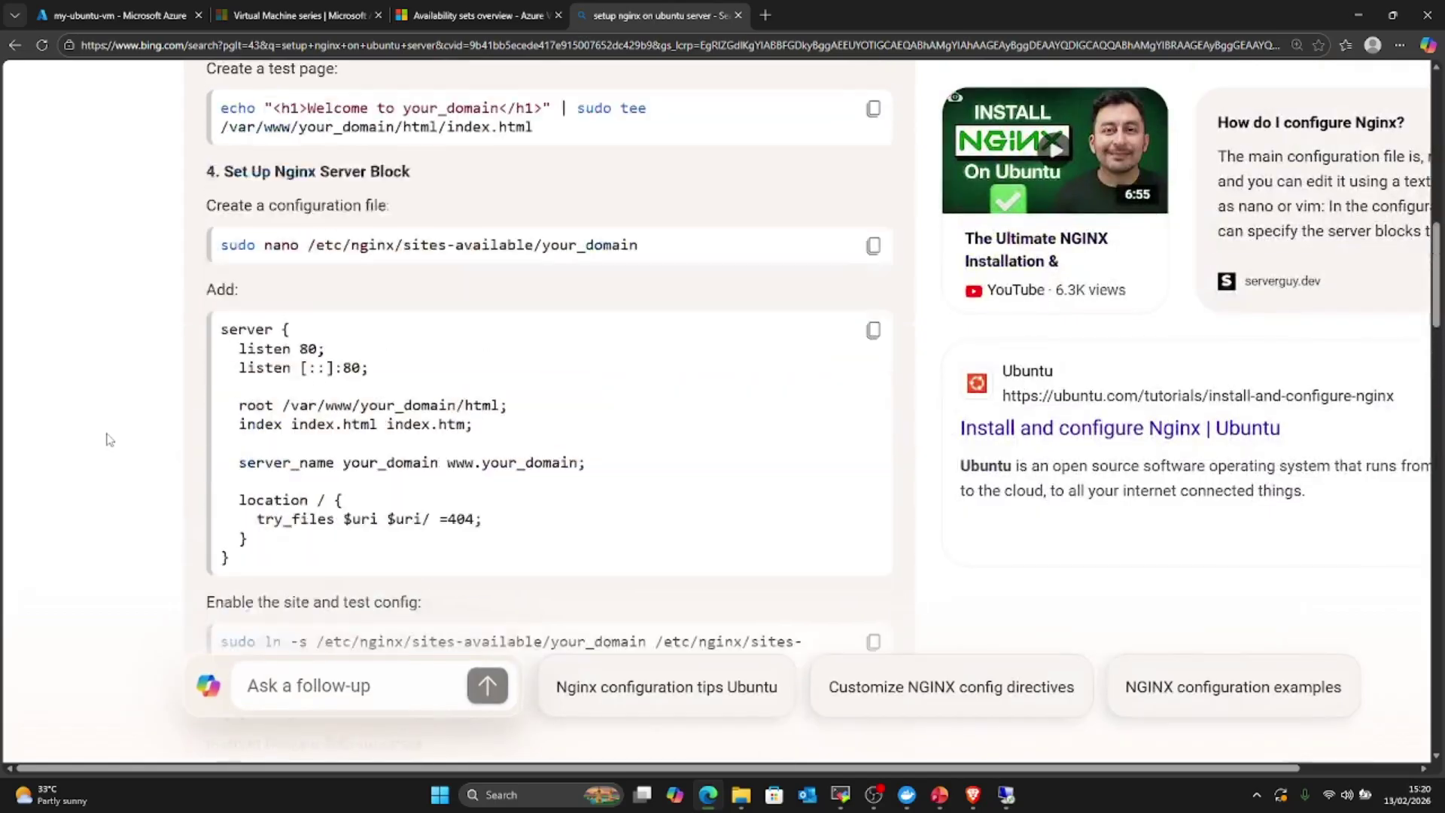
{"action": "scroll", "coordinate": [110, 439], "scroll_direction": "up", "scroll_amount": 8}
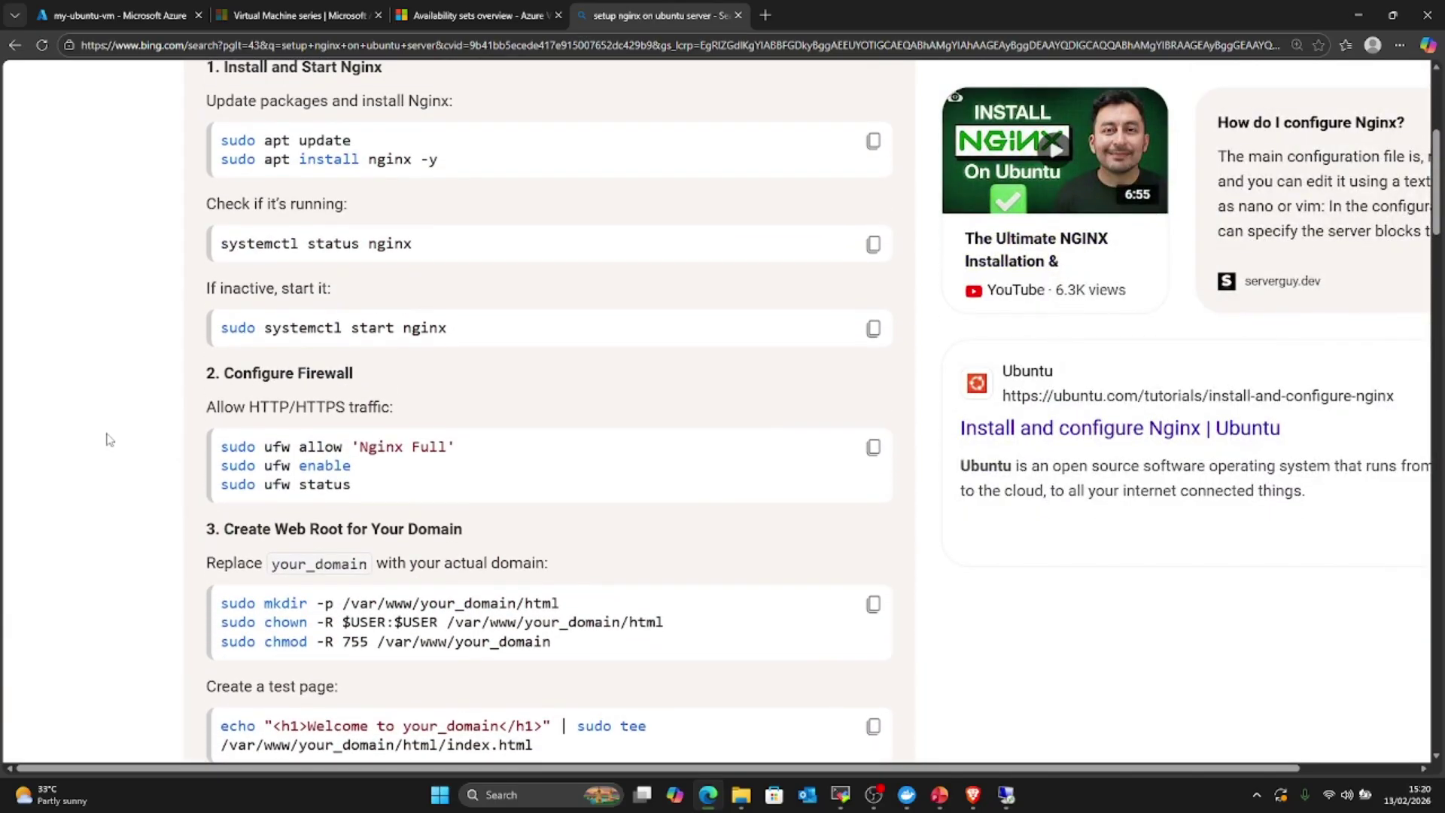
{"action": "scroll", "coordinate": [109, 439], "scroll_direction": "up", "scroll_amount": 4}
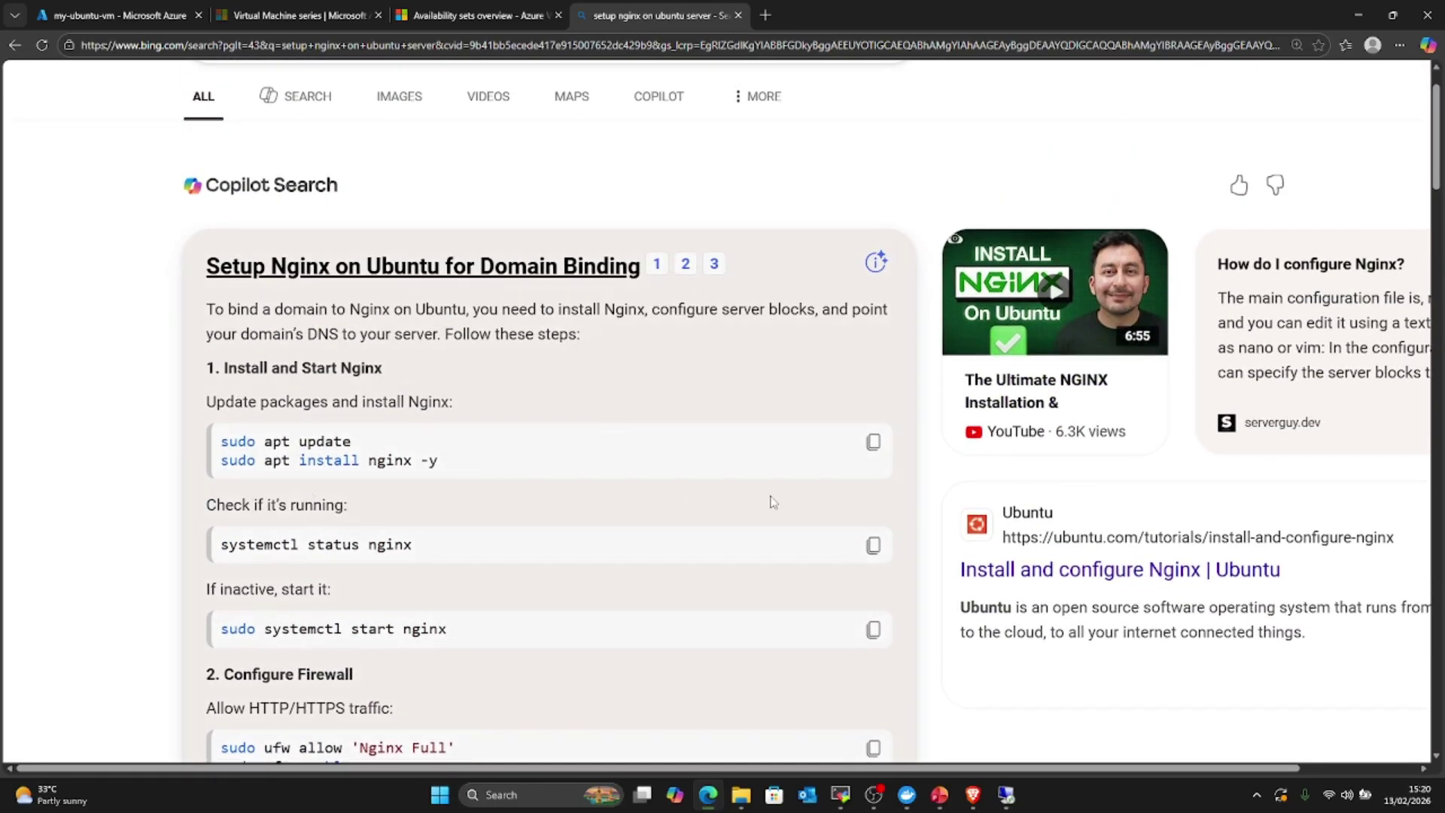
{"action": "left_click", "coordinate": [873, 441]}
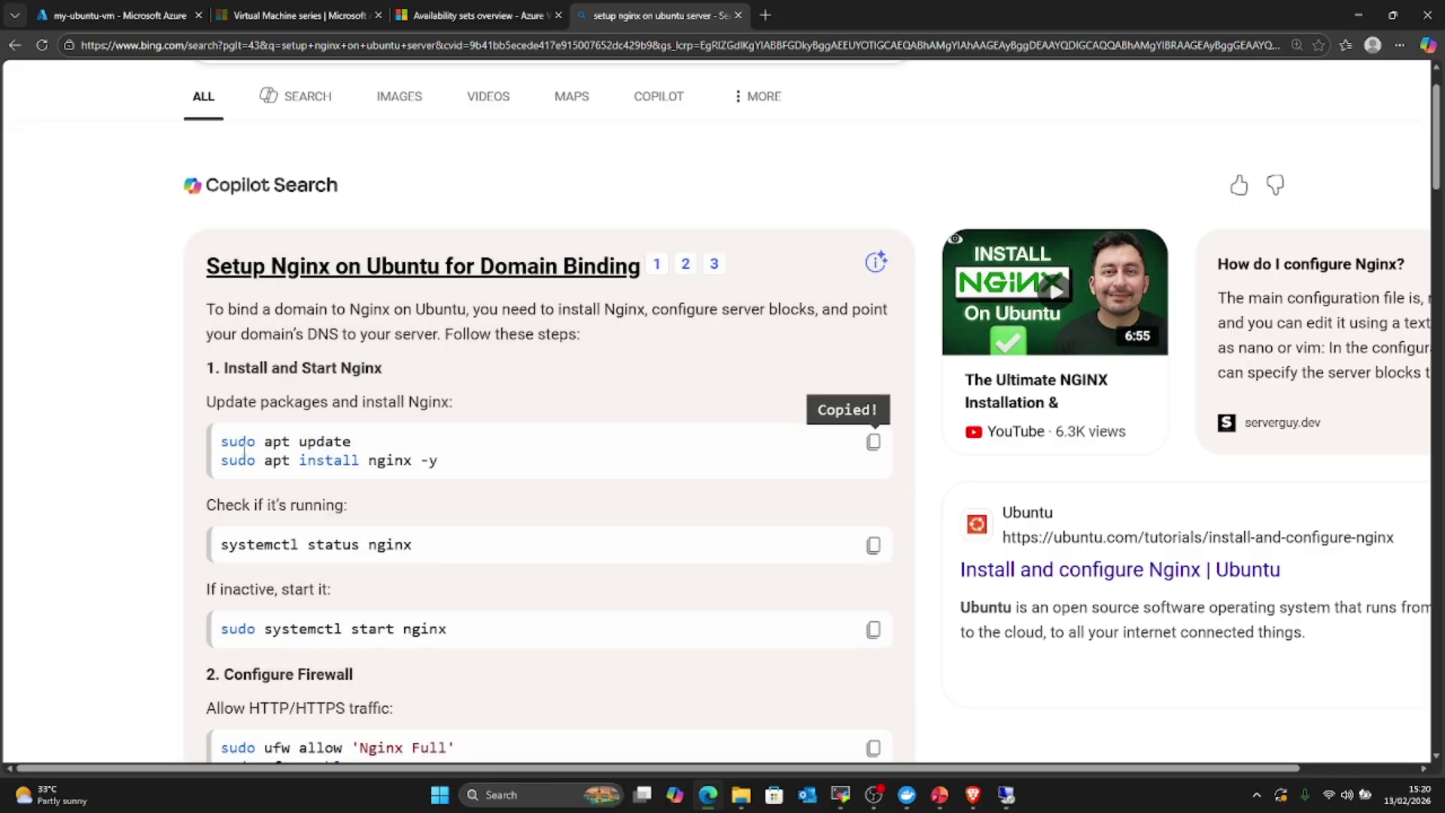
Step: Switch to MobaXterm and run the copied sudo apt update and sudo apt install nginx -y commands on my-ubuntu-vm
{"action": "scroll", "coordinate": [179, 473], "scroll_direction": "down", "scroll_amount": 20}
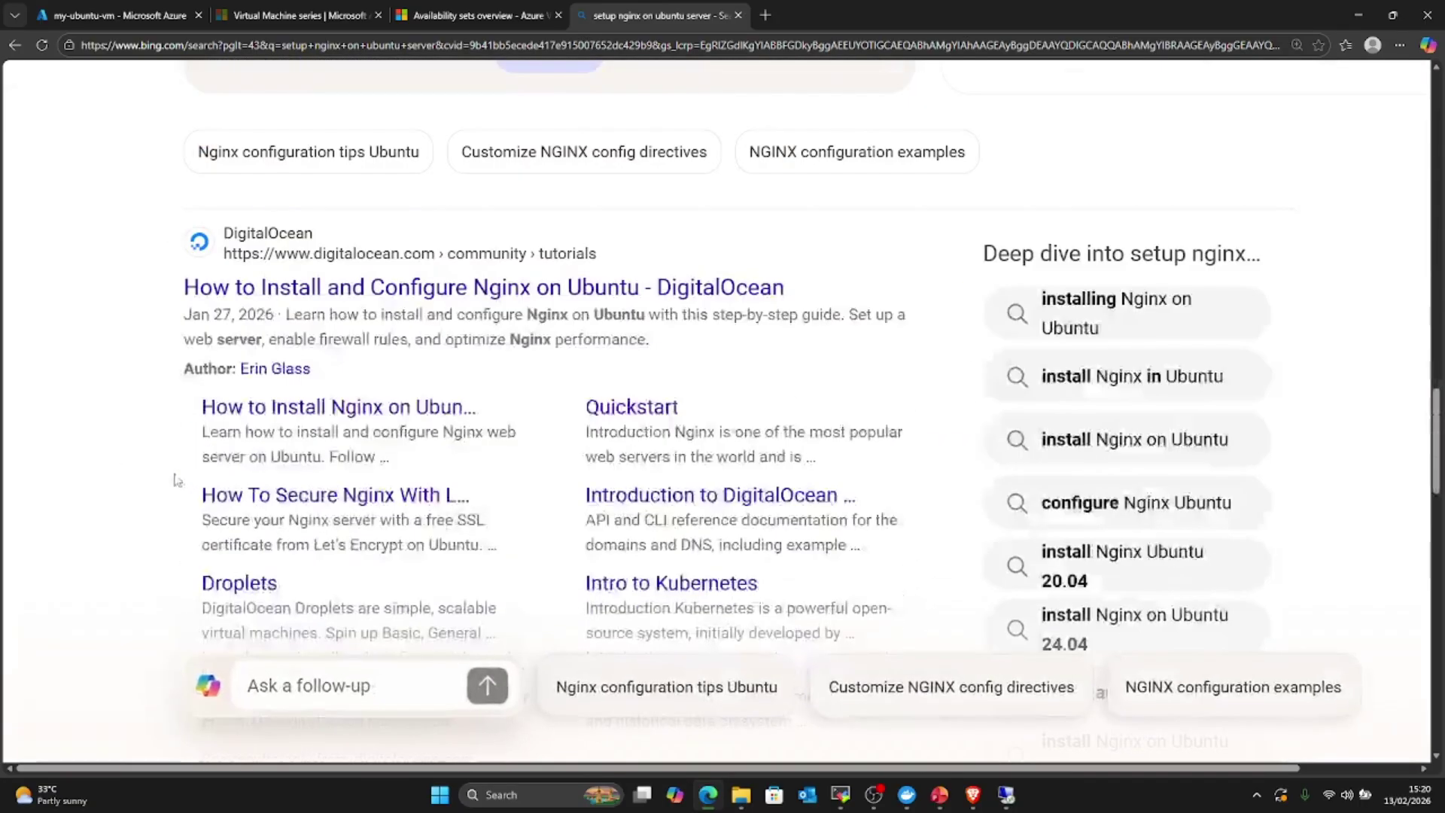
{"action": "scroll", "coordinate": [150, 451], "scroll_direction": "down", "scroll_amount": 10}
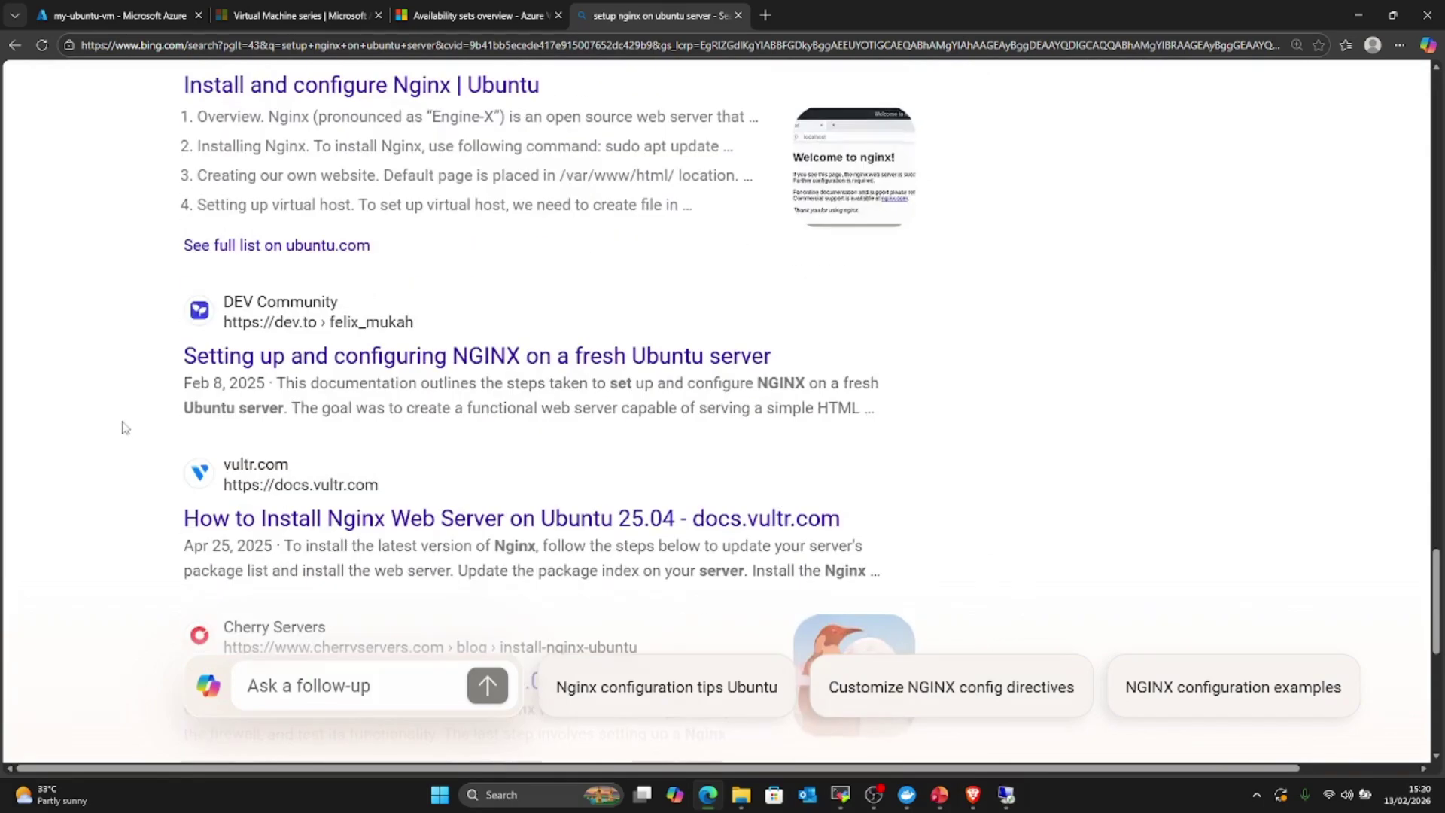
{"action": "scroll", "coordinate": [125, 427], "scroll_direction": "up", "scroll_amount": 6}
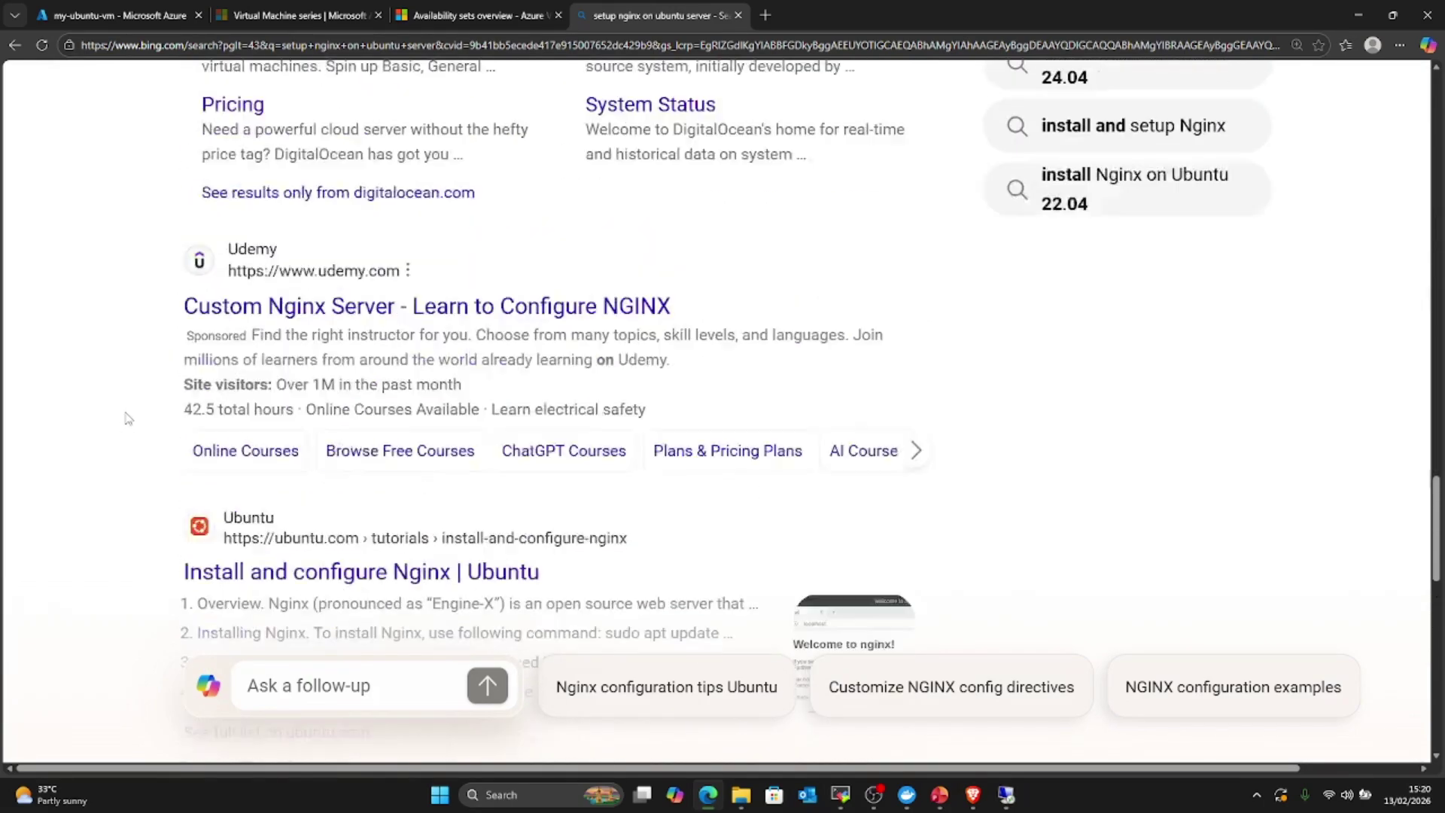
{"action": "scroll", "coordinate": [128, 418], "scroll_direction": "up", "scroll_amount": 15}
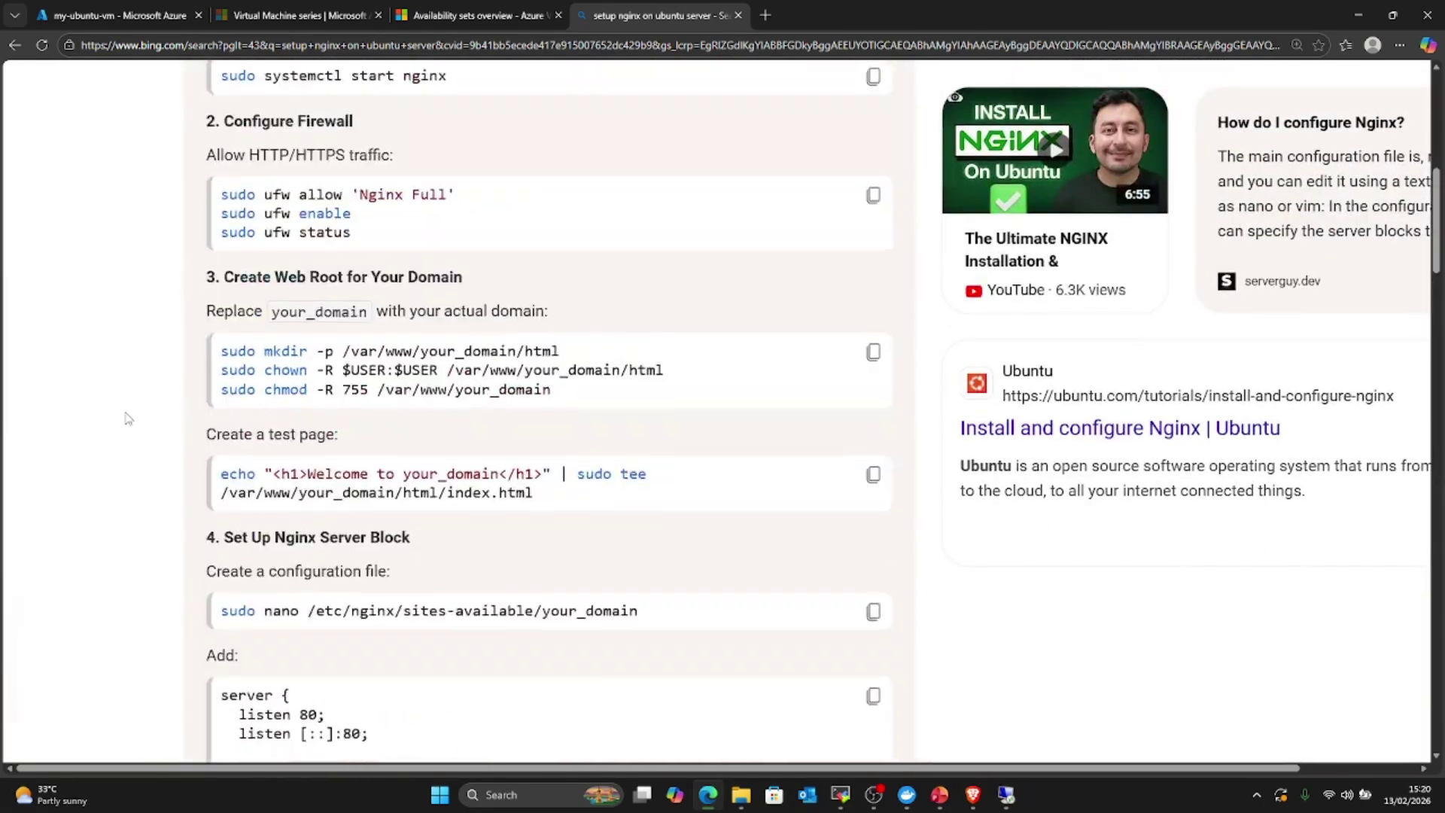
{"action": "scroll", "coordinate": [128, 418], "scroll_direction": "up", "scroll_amount": 8}
{"action": "scroll", "coordinate": [128, 419], "scroll_direction": "down", "scroll_amount": 2}
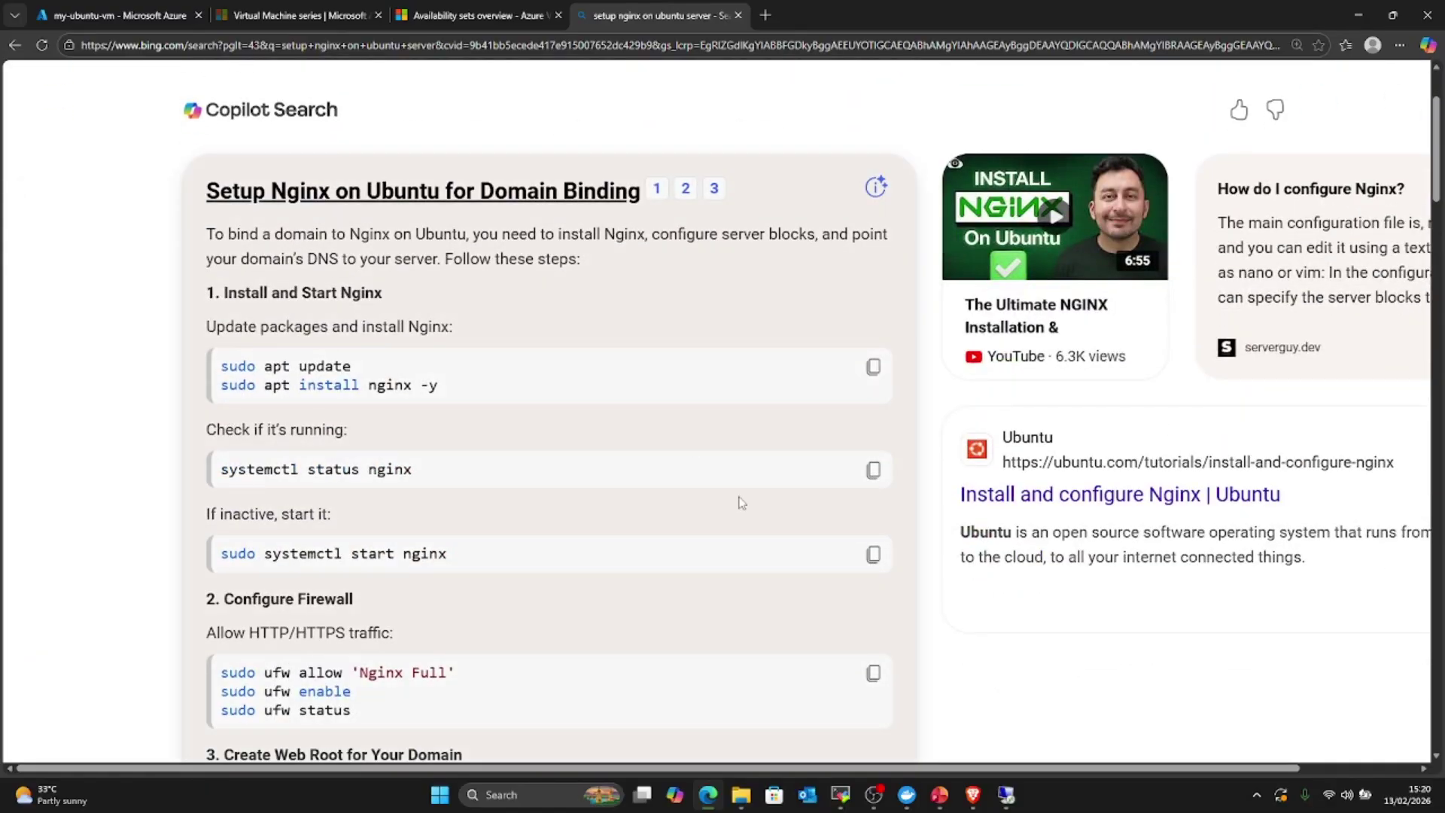
{"action": "left_click", "coordinate": [839, 796]}
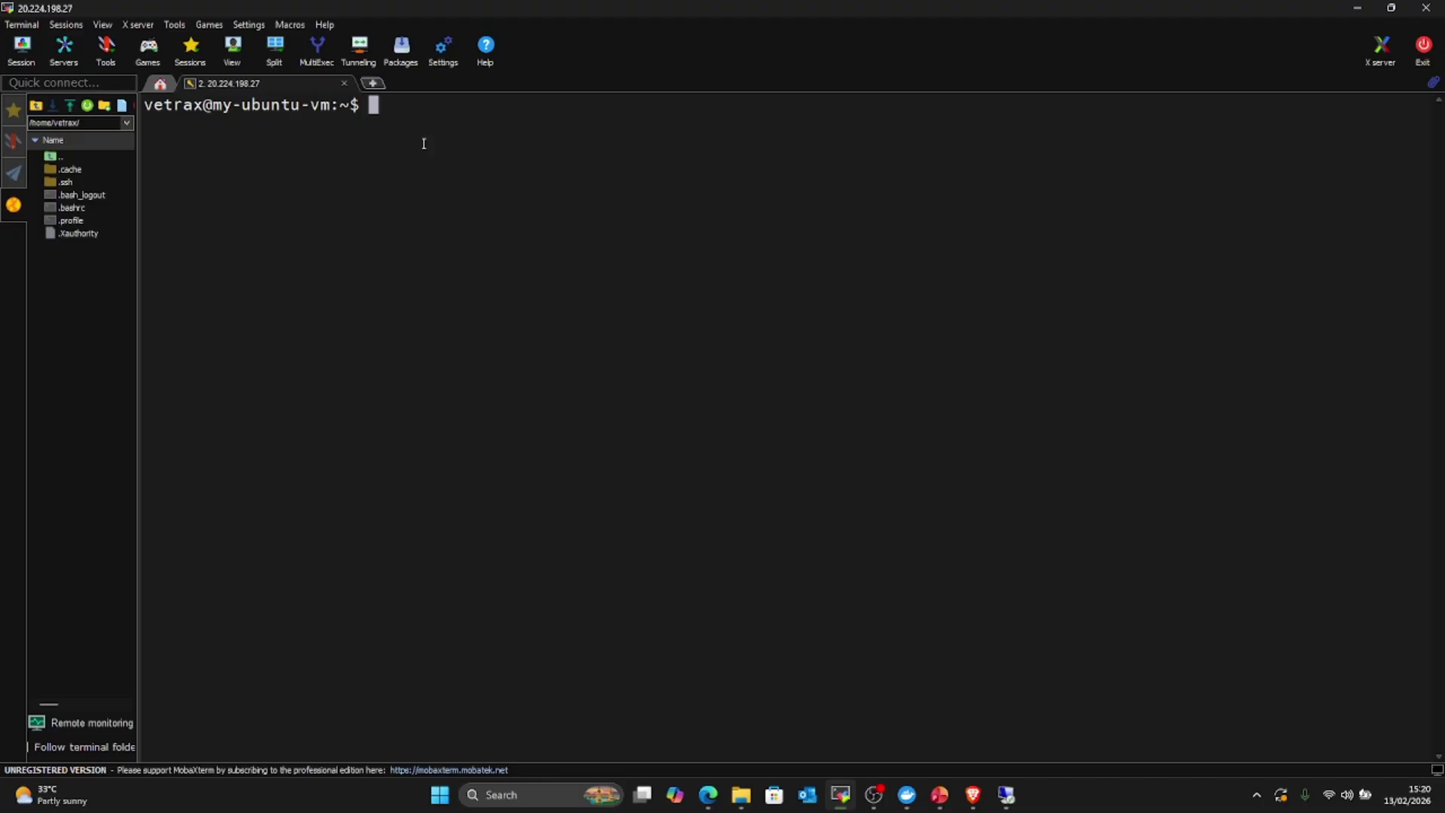
{"action": "right_click", "coordinate": [425, 118]}
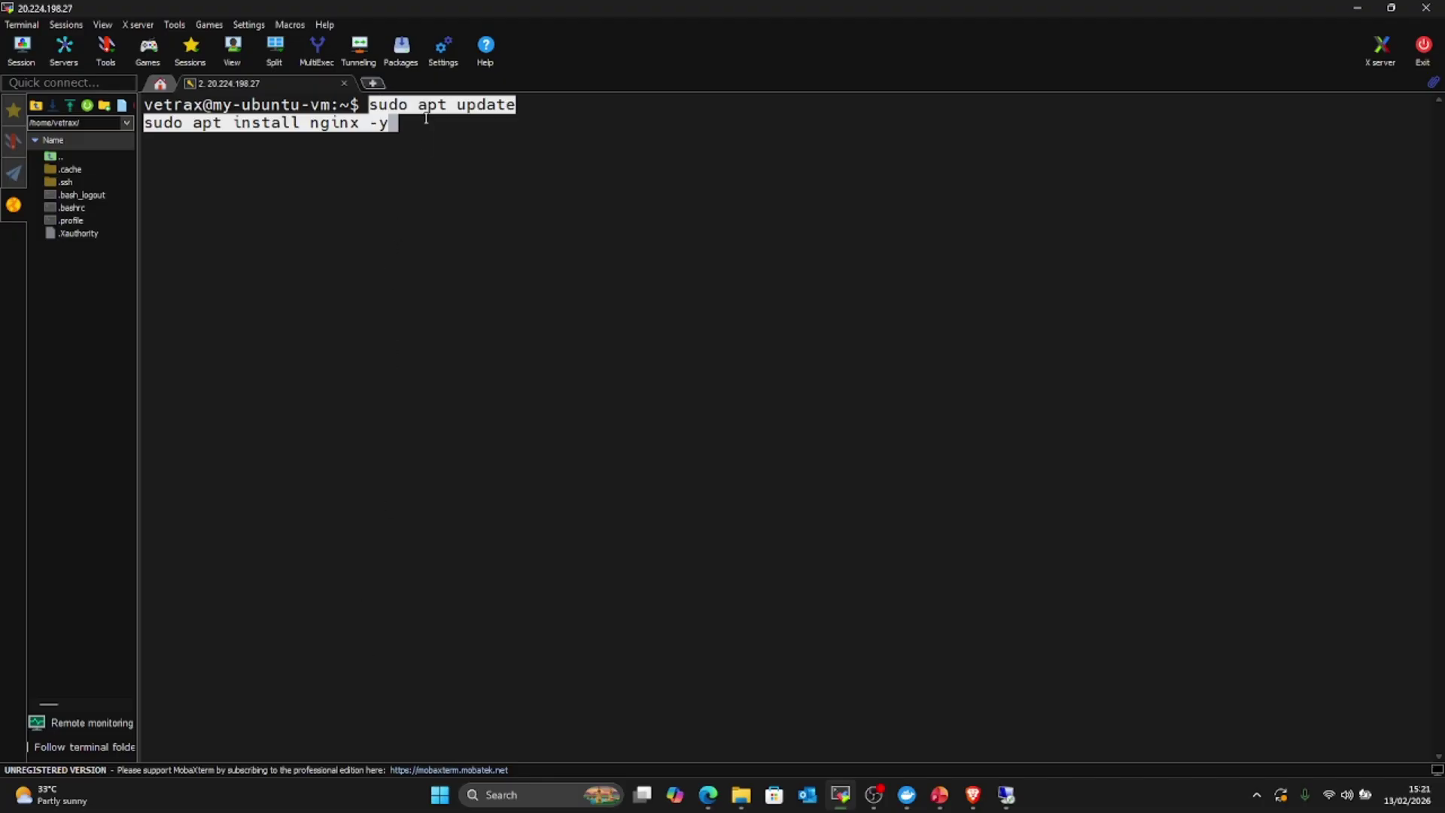
{"action": "key", "text": "Return"}
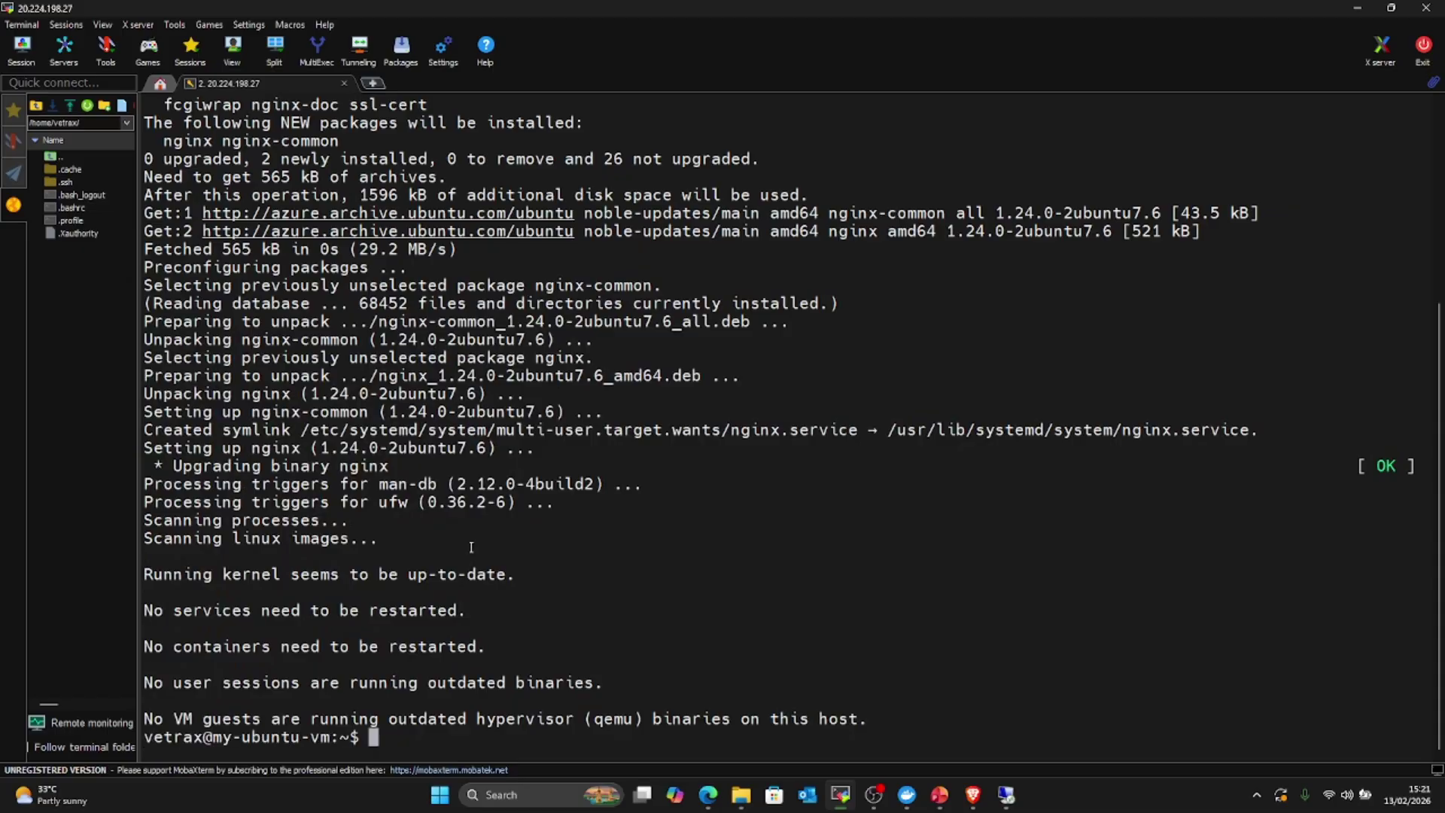
Step: Copy systemctl status nginx from the Copilot answer in Edge and run it in the MobaXterm session to check the service
{"action": "left_click", "coordinate": [719, 794]}
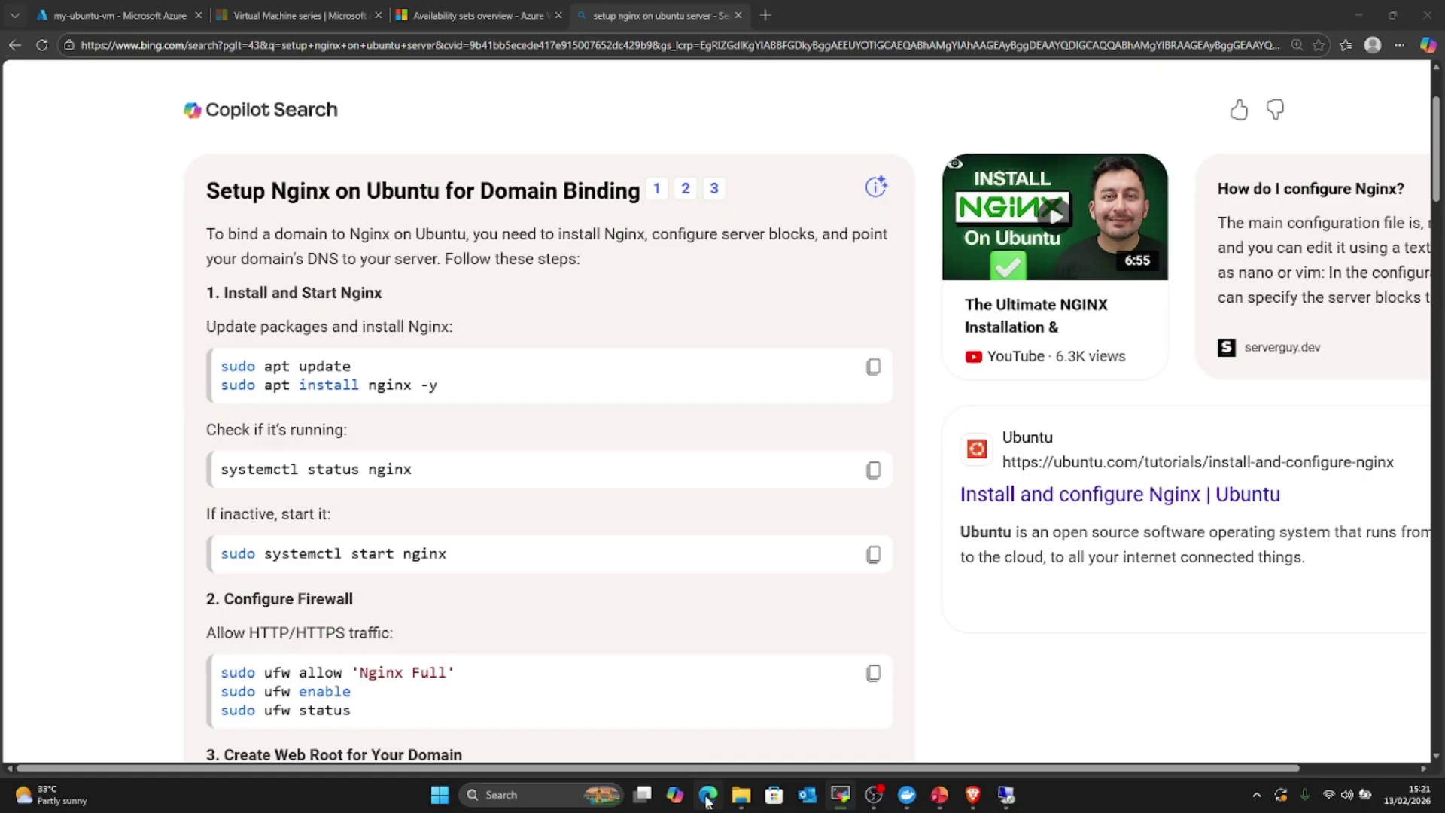
{"action": "left_click", "coordinate": [873, 472]}
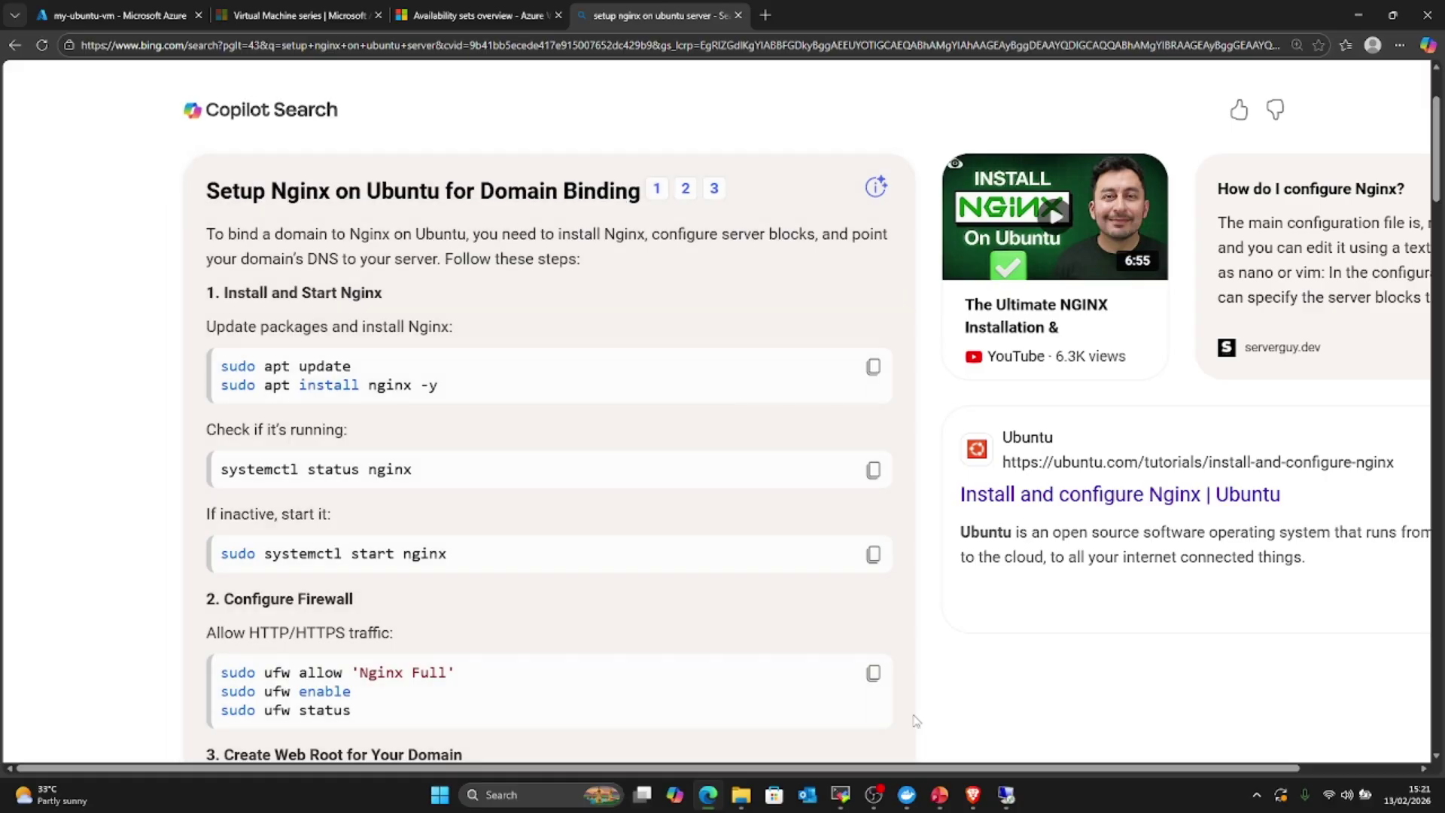
{"action": "left_click", "coordinate": [840, 796]}
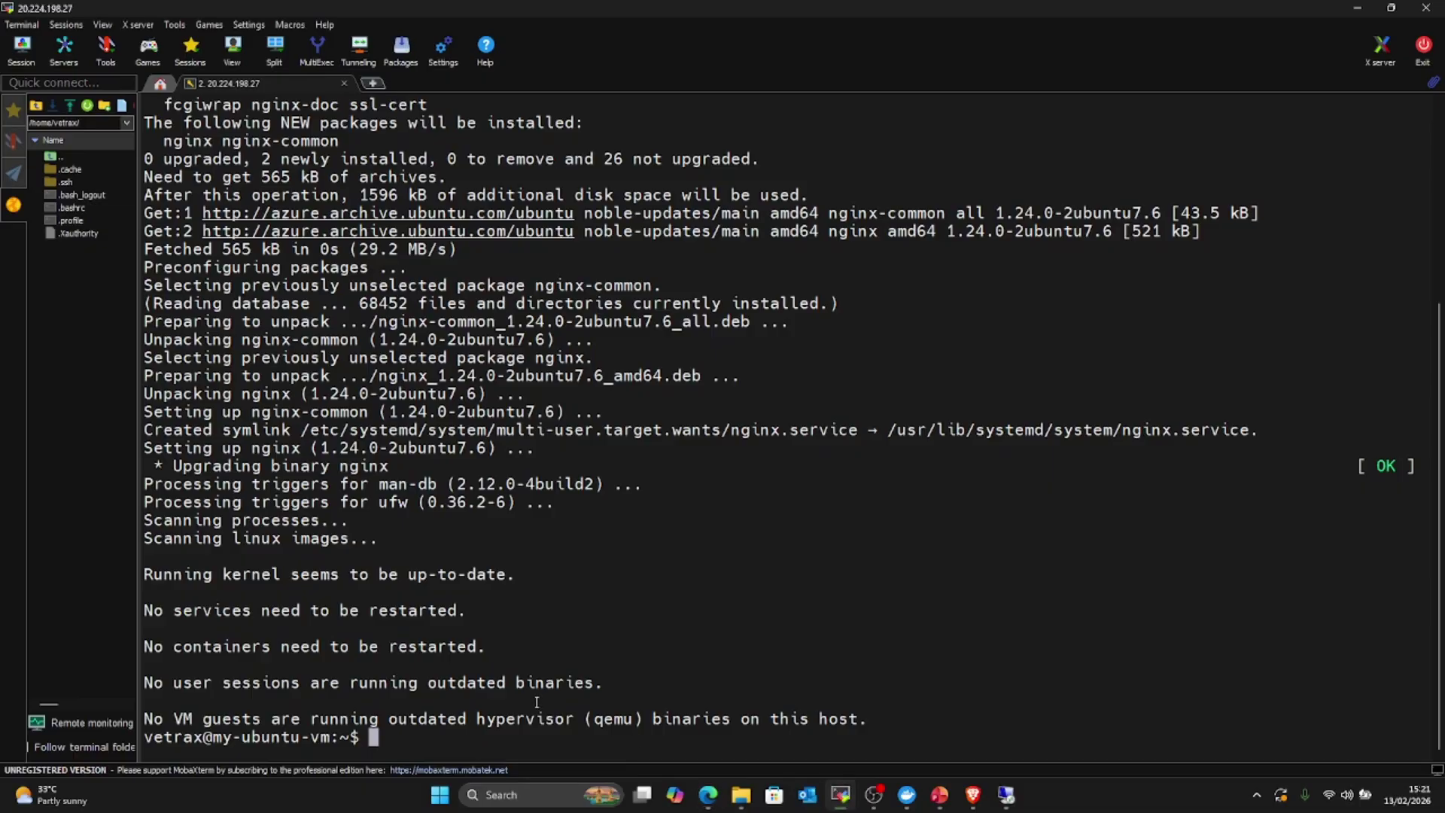
{"action": "right_click", "coordinate": [430, 745]}
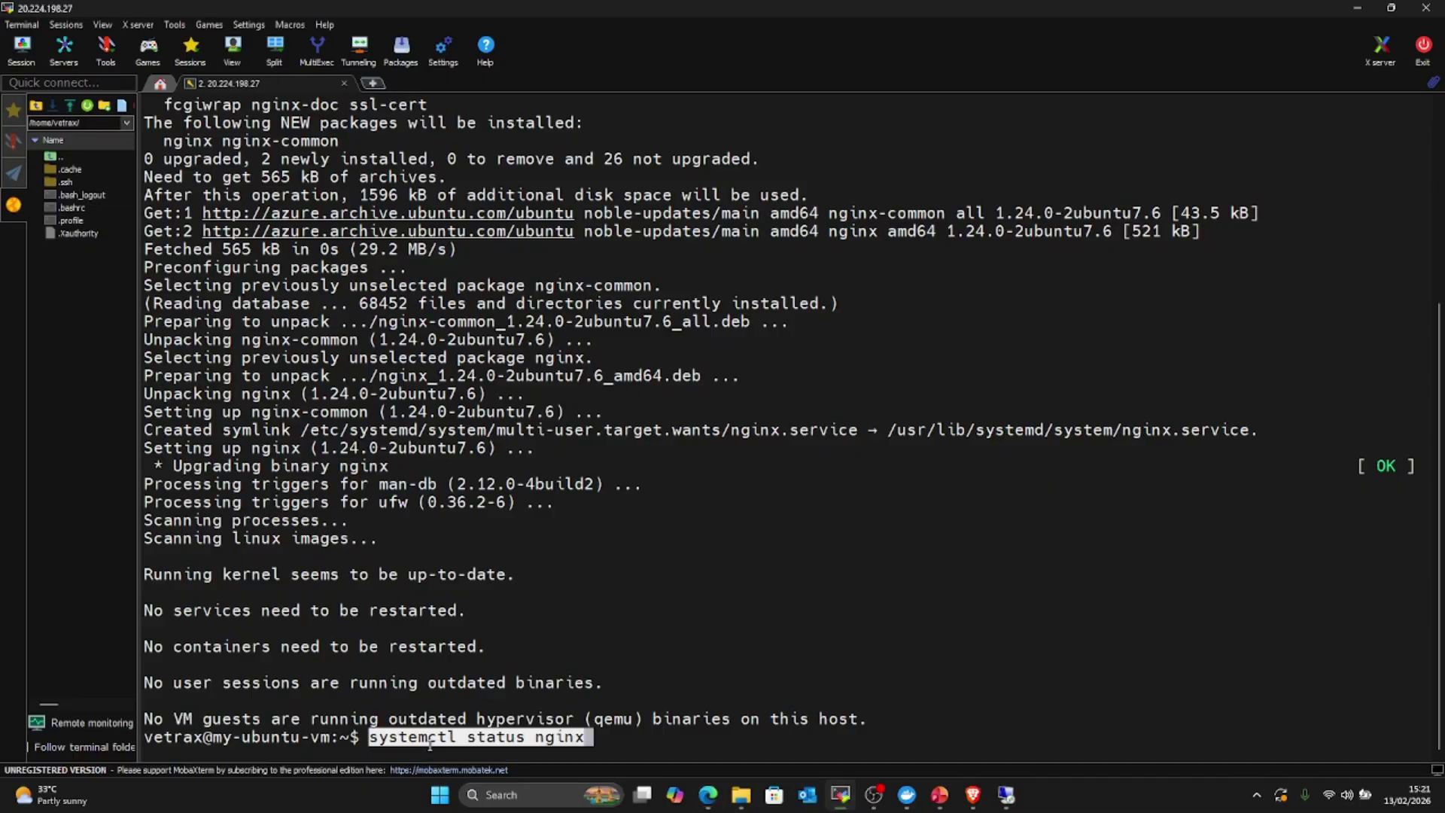
{"action": "key", "text": "Return"}
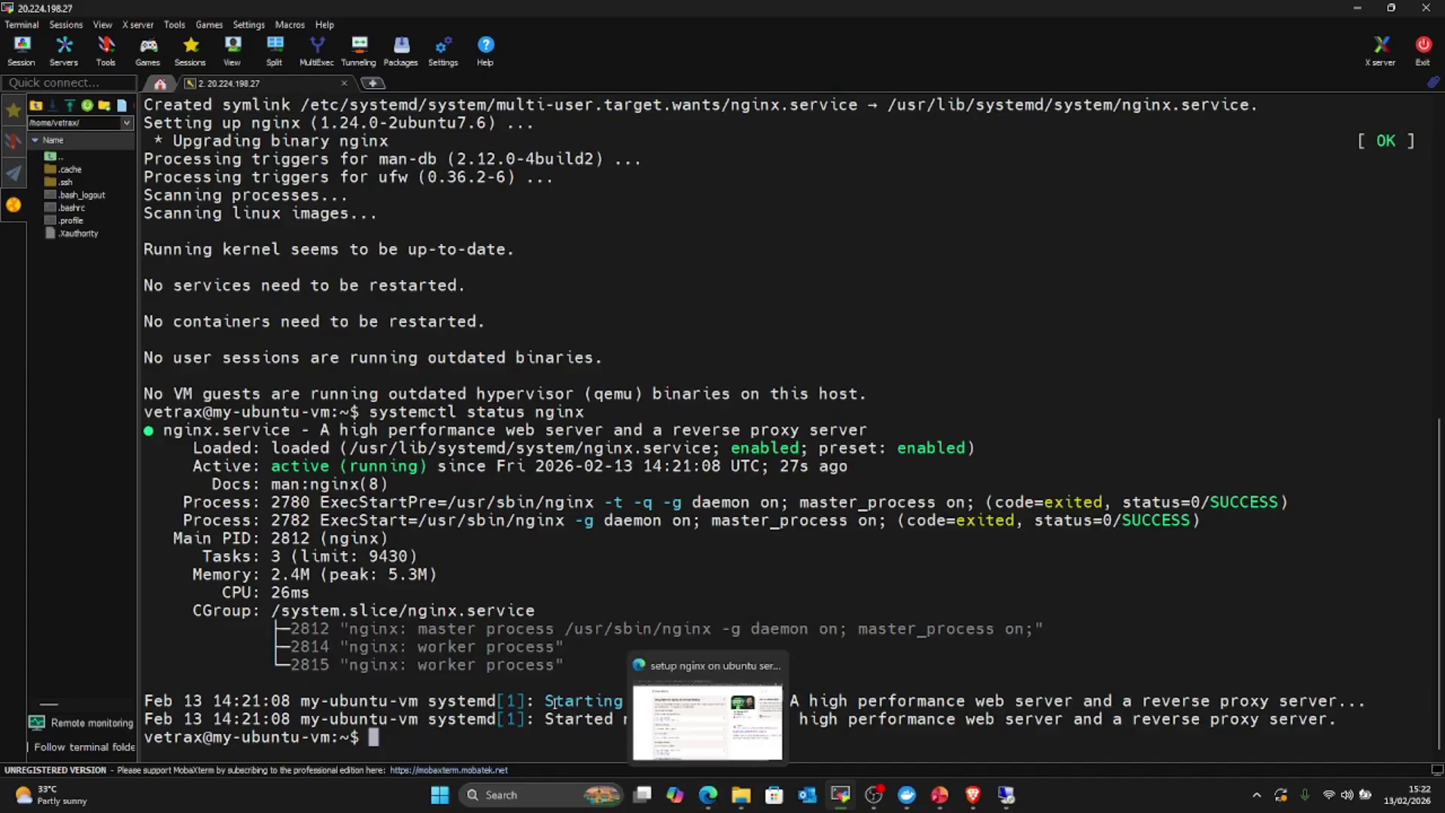
Step: Switch to Edge and copy the primary NIC public IP of my-ubuntu-vm from its Azure overview page
{"action": "left_click", "coordinate": [704, 794]}
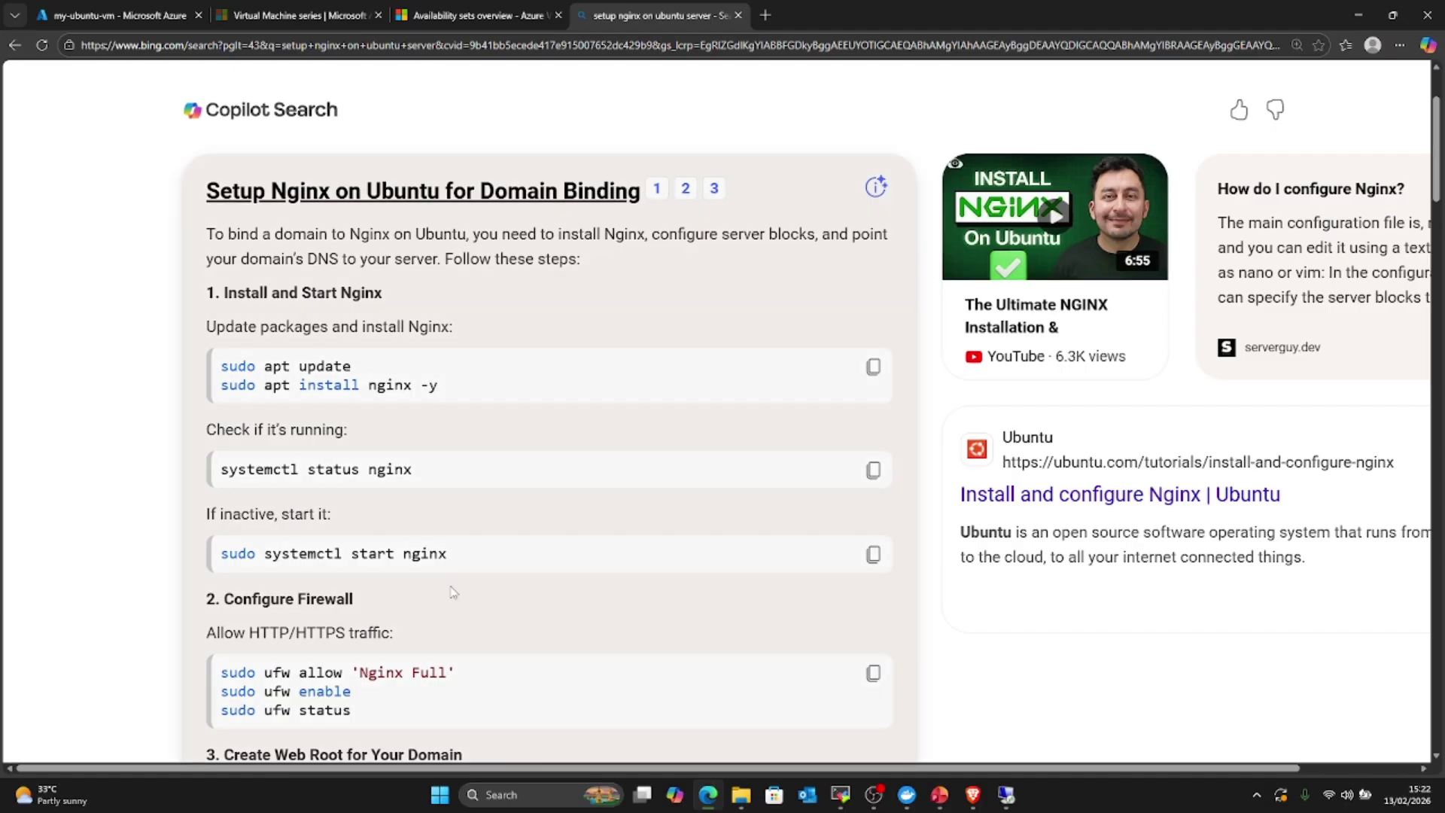
{"action": "scroll", "coordinate": [340, 502], "scroll_direction": "down", "scroll_amount": 2}
{"action": "scroll", "coordinate": [340, 503], "scroll_direction": "up", "scroll_amount": 4}
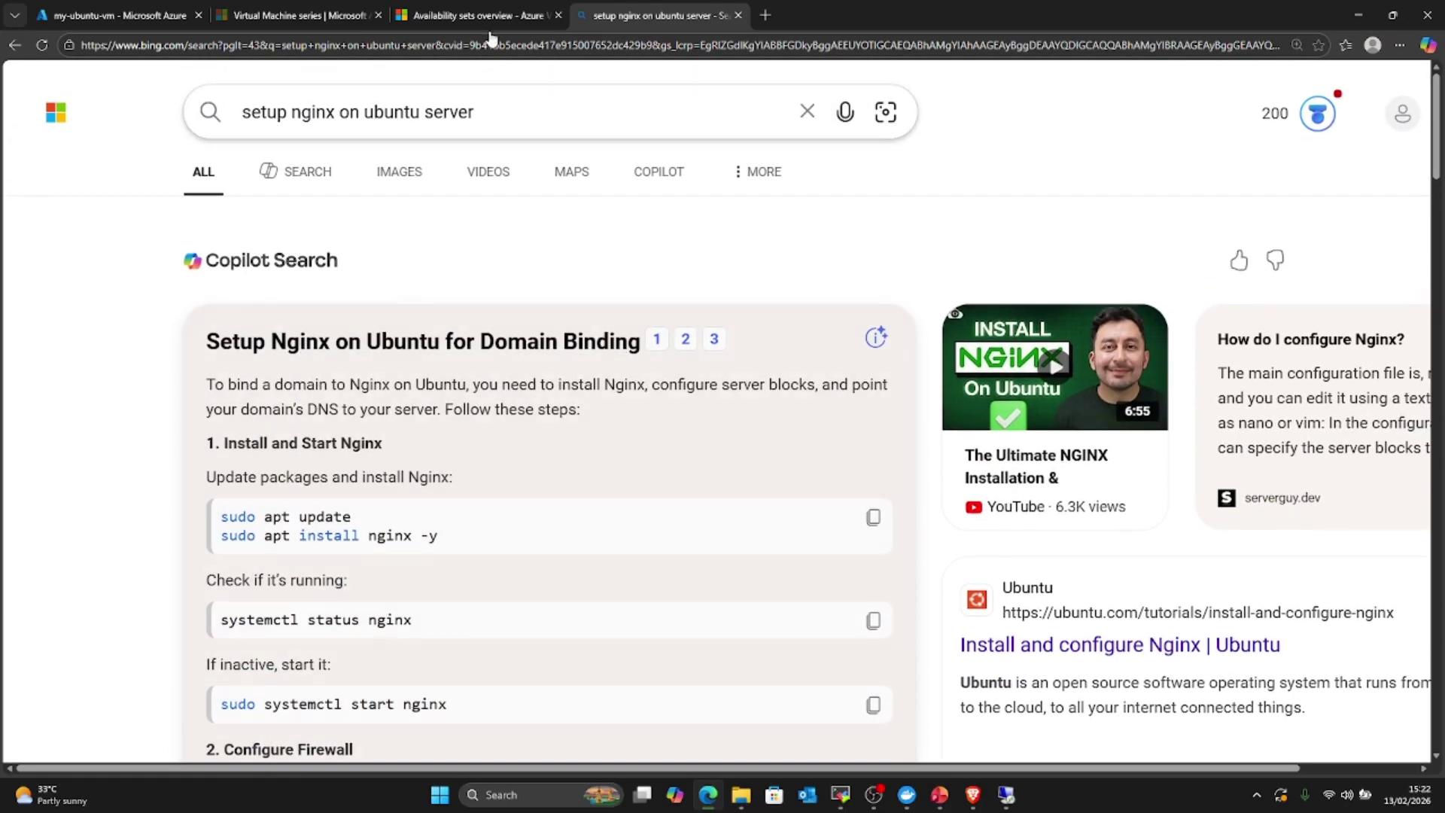
{"action": "left_click", "coordinate": [136, 15]}
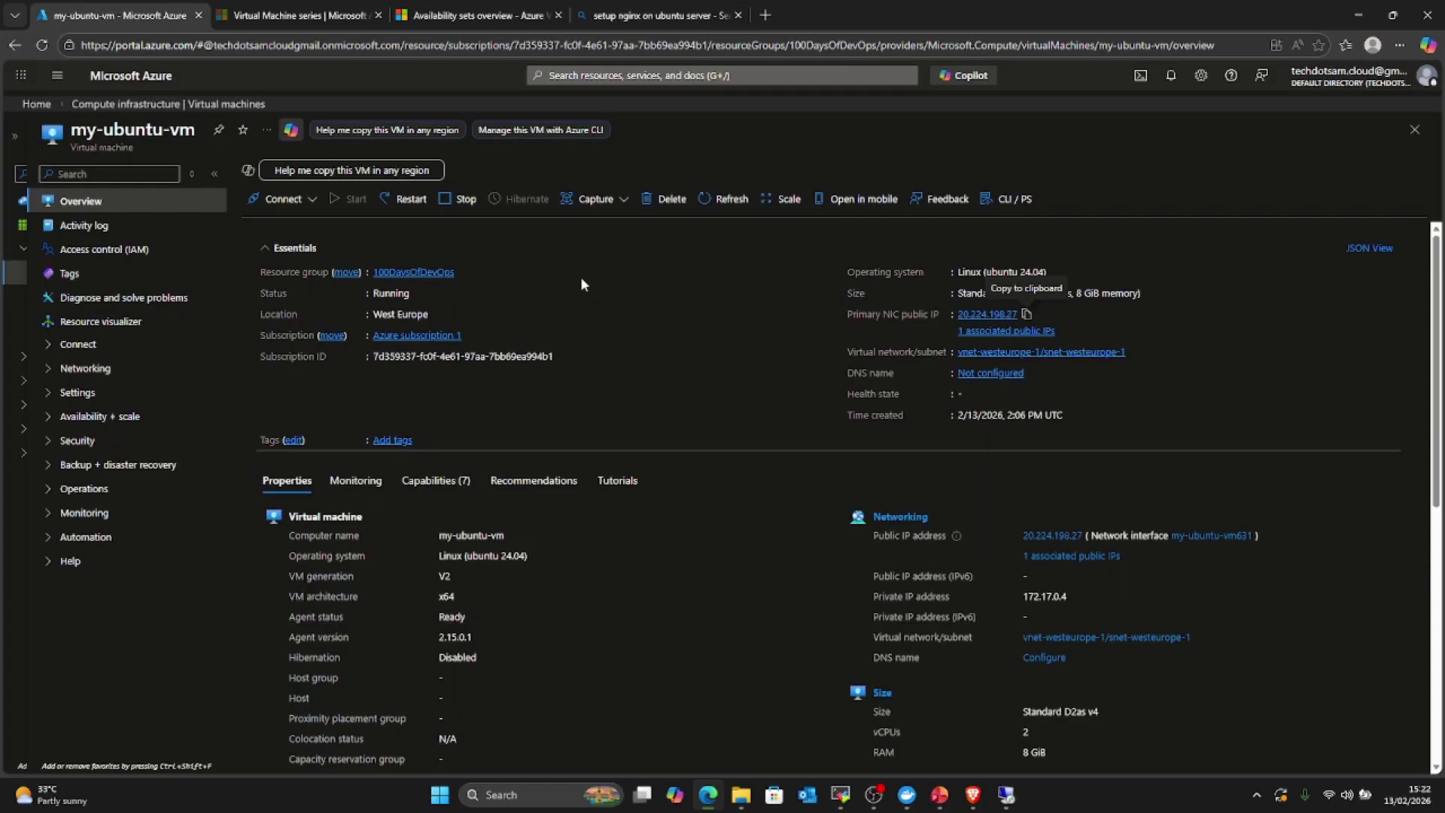
{"action": "scroll", "coordinate": [824, 347], "scroll_direction": "down", "scroll_amount": 3}
{"action": "scroll", "coordinate": [833, 346], "scroll_direction": "up", "scroll_amount": 3}
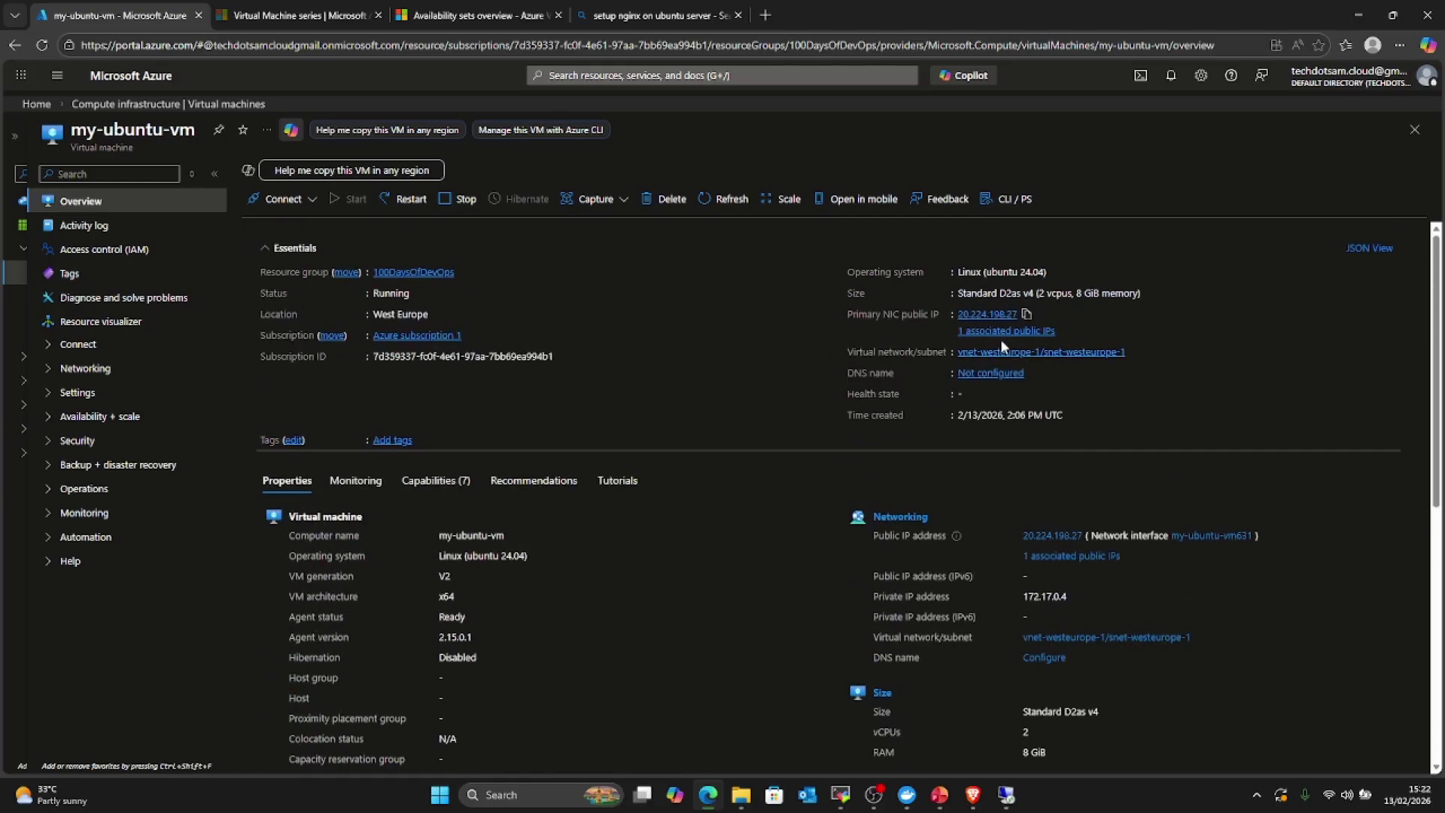
{"action": "left_click", "coordinate": [1025, 314]}
Step: Try to open 20.224.198.27:80 in a new browser tab, and close the tab
{"action": "left_click", "coordinate": [765, 15]}
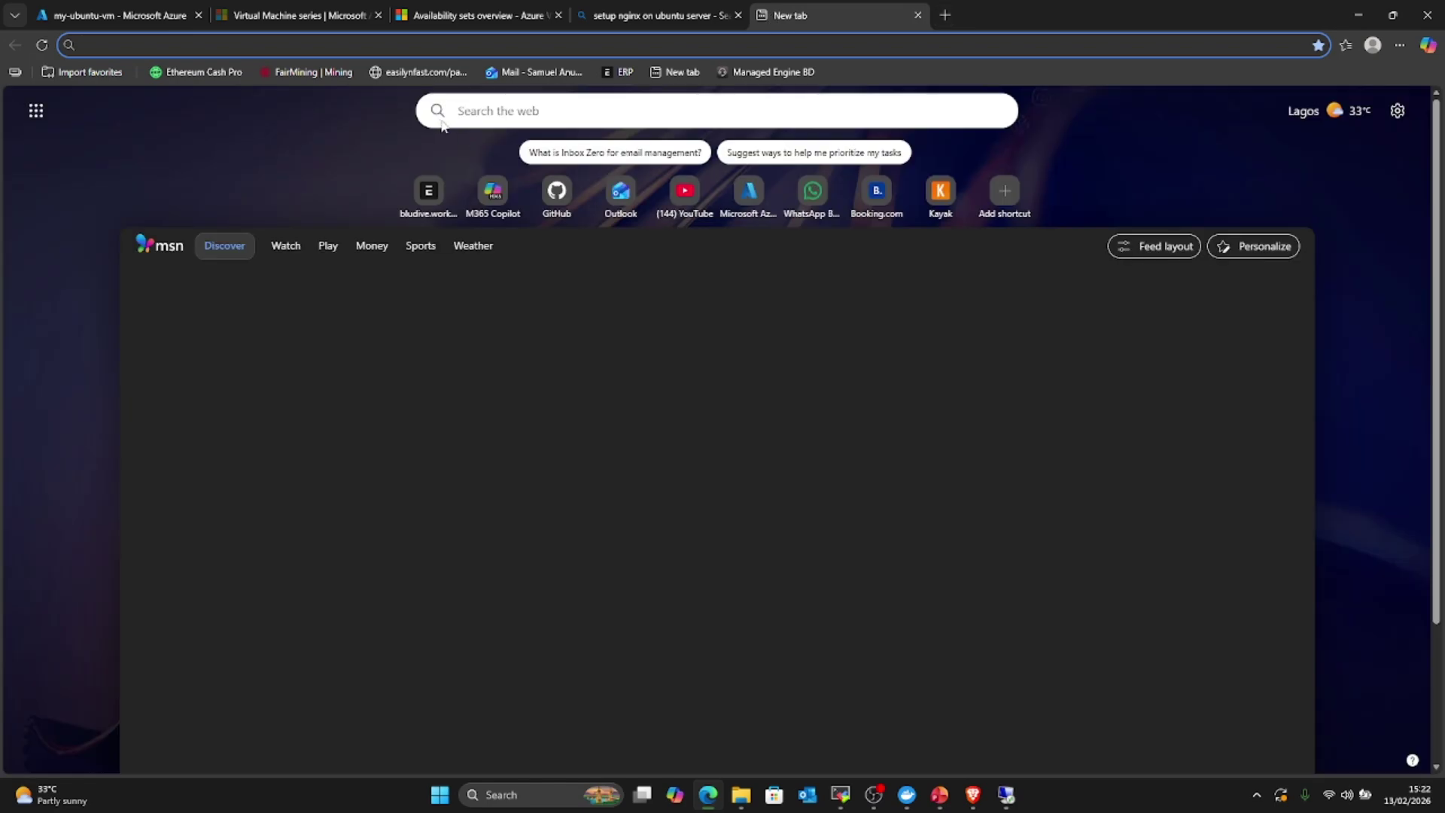
{"action": "key", "text": "ctrl+v"}
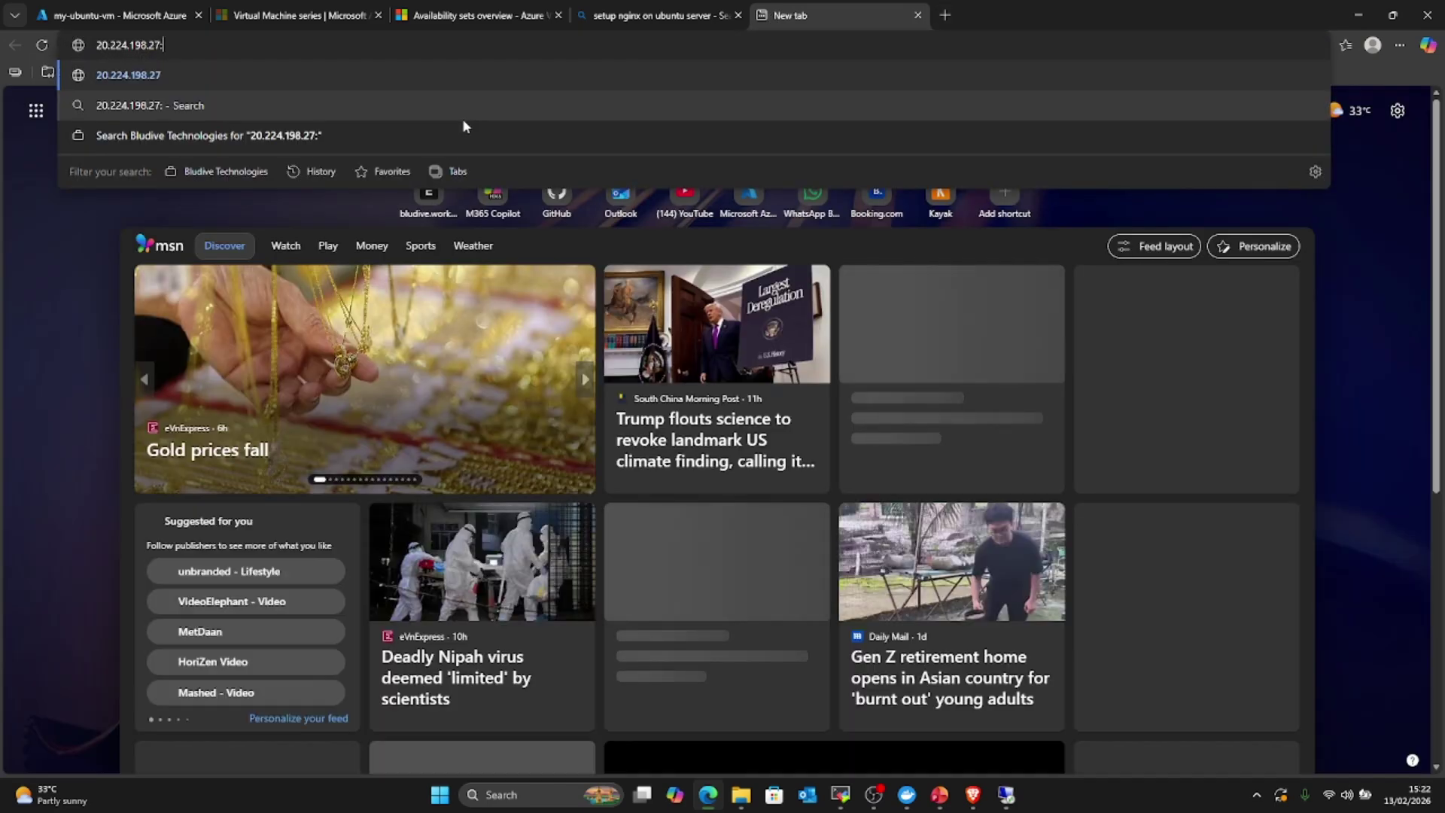
{"action": "type", "text": ":"}
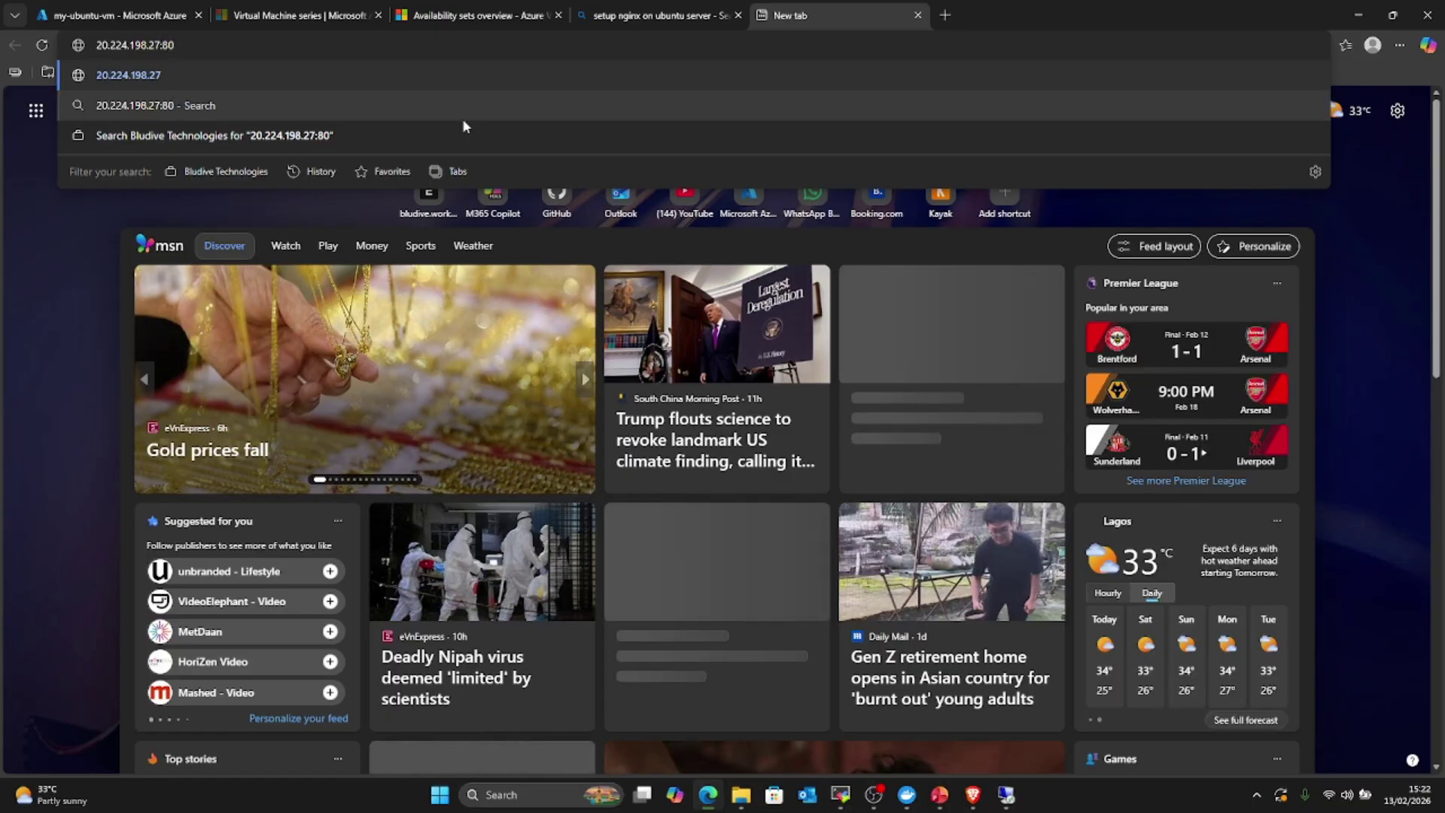
{"action": "key", "text": "Return"}
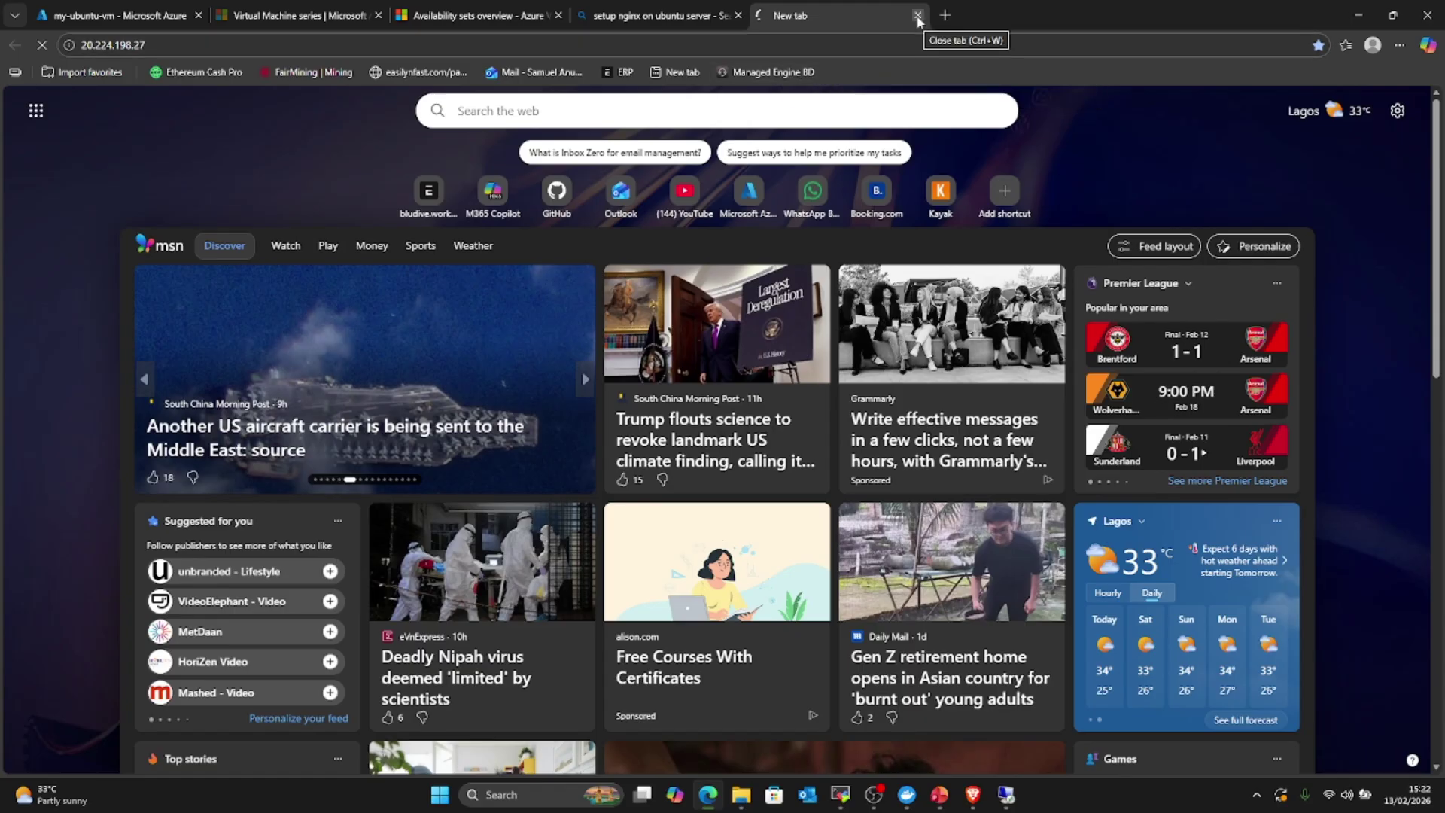
{"action": "left_click", "coordinate": [918, 16]}
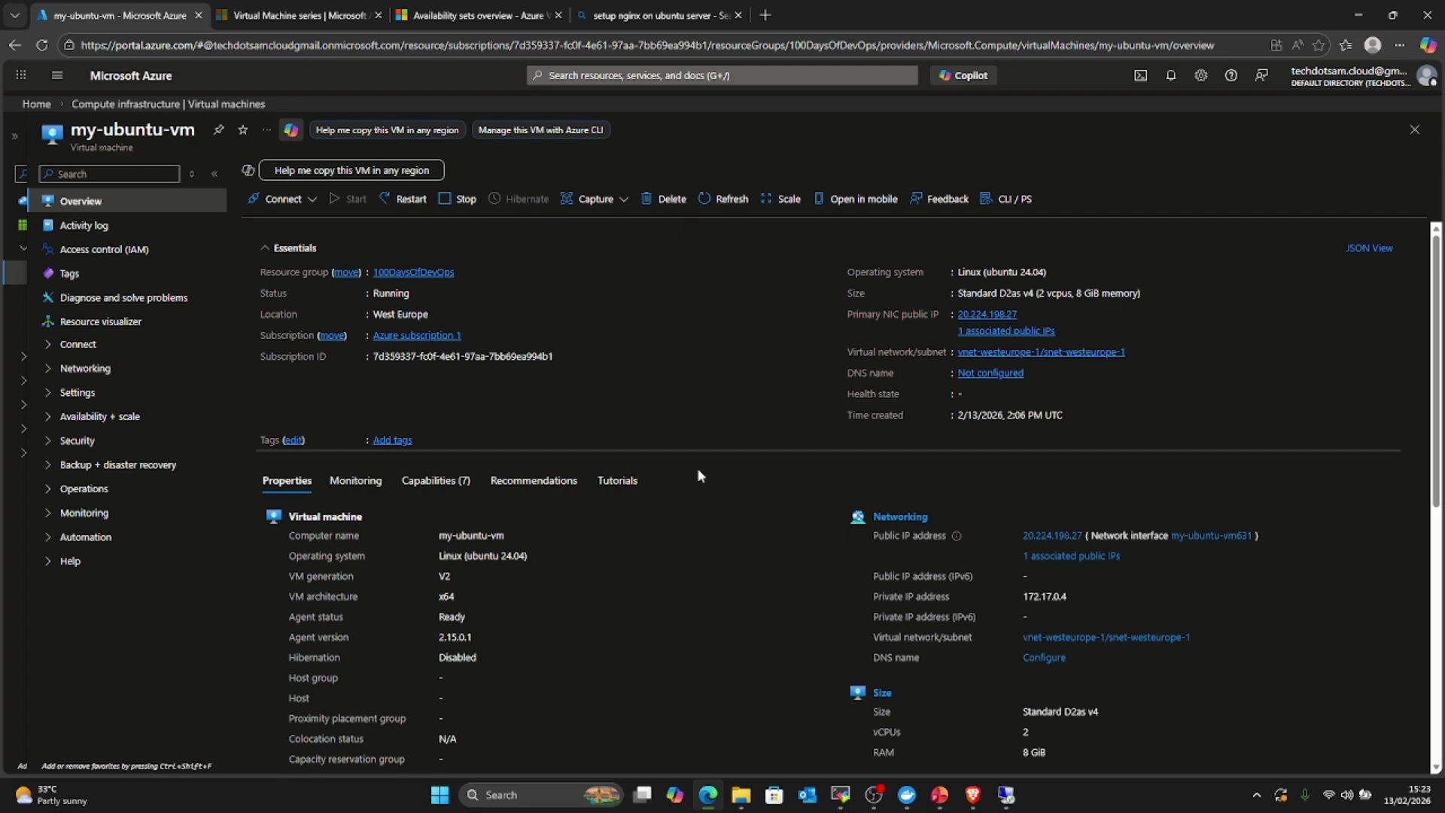
Step: Open the Virtual machines list from the Azure home page, stop my-ubuntu-vm and windows-vm together, and dismiss the Remote Desktop message
{"action": "left_click", "coordinate": [120, 80]}
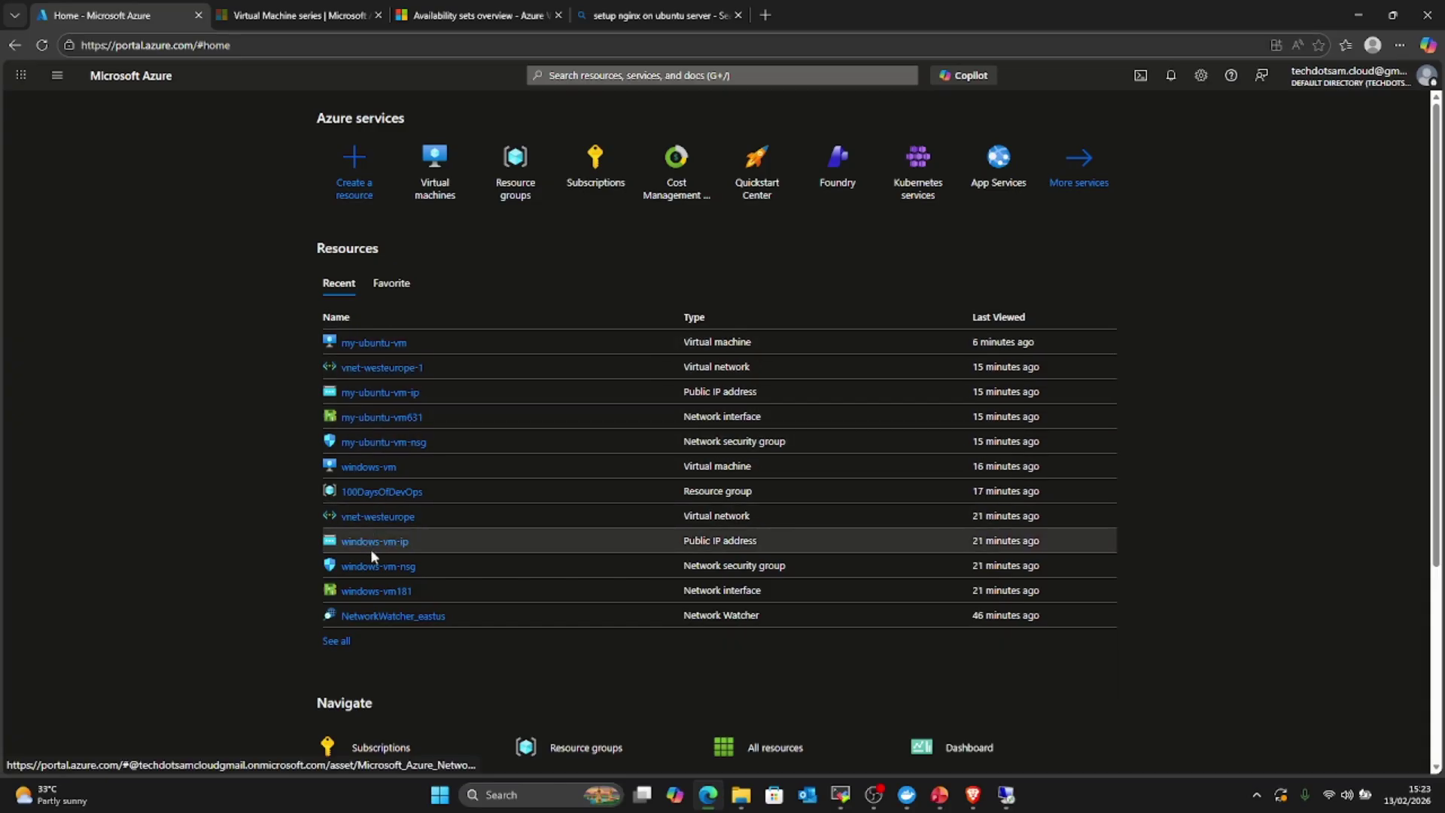
{"action": "left_click", "coordinate": [431, 193]}
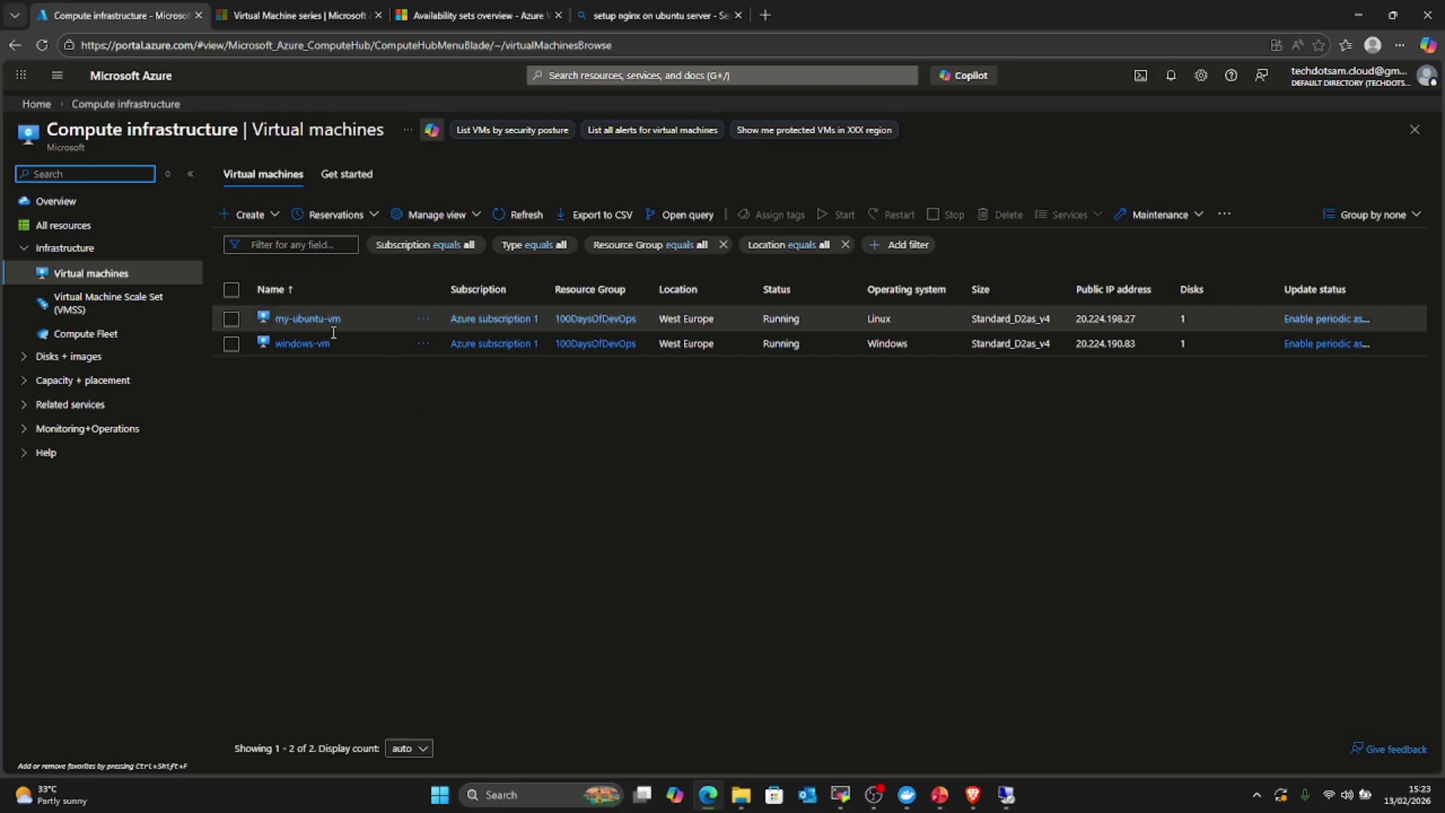
{"action": "left_click", "coordinate": [232, 316]}
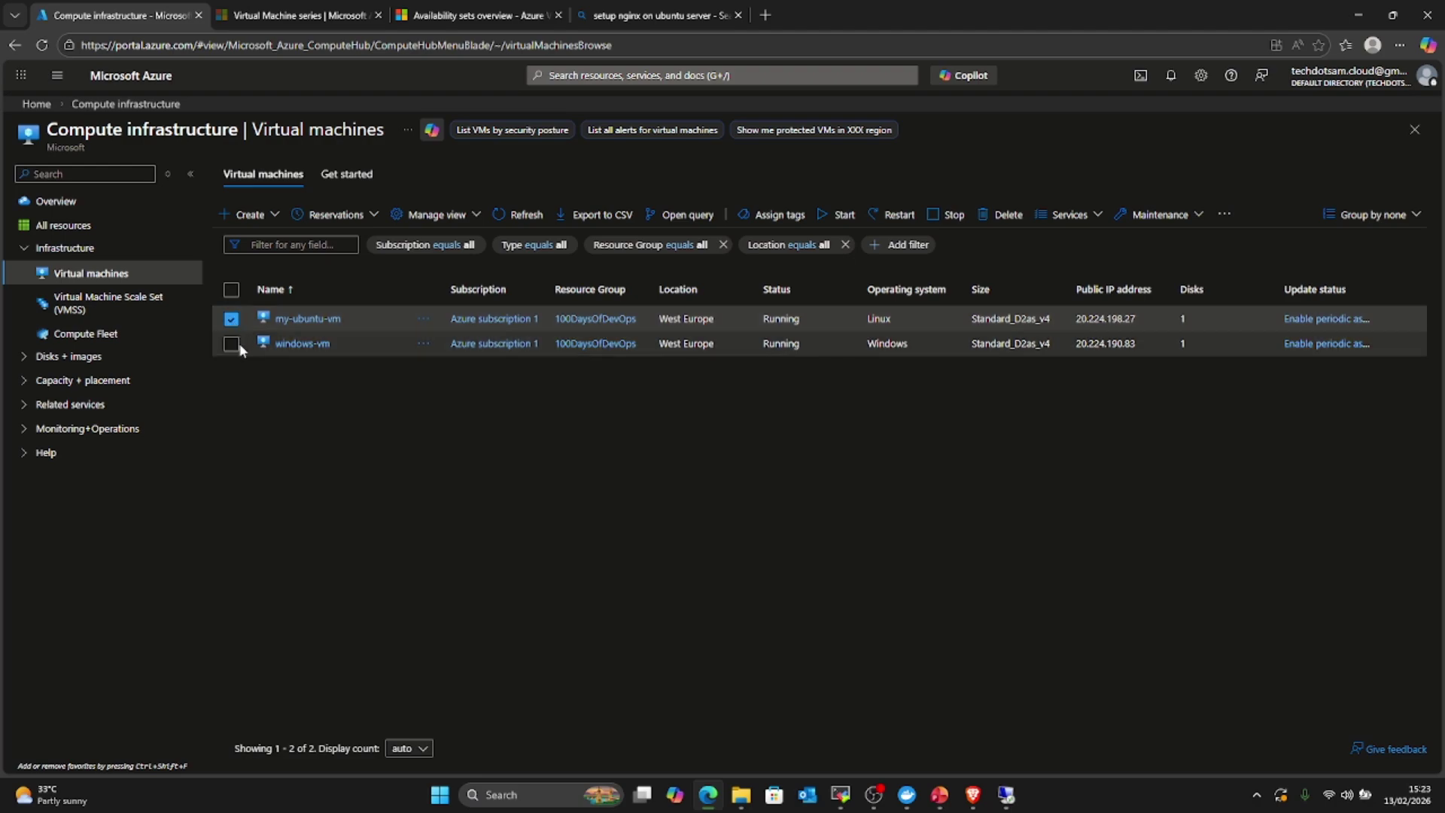
{"action": "left_click", "coordinate": [231, 343]}
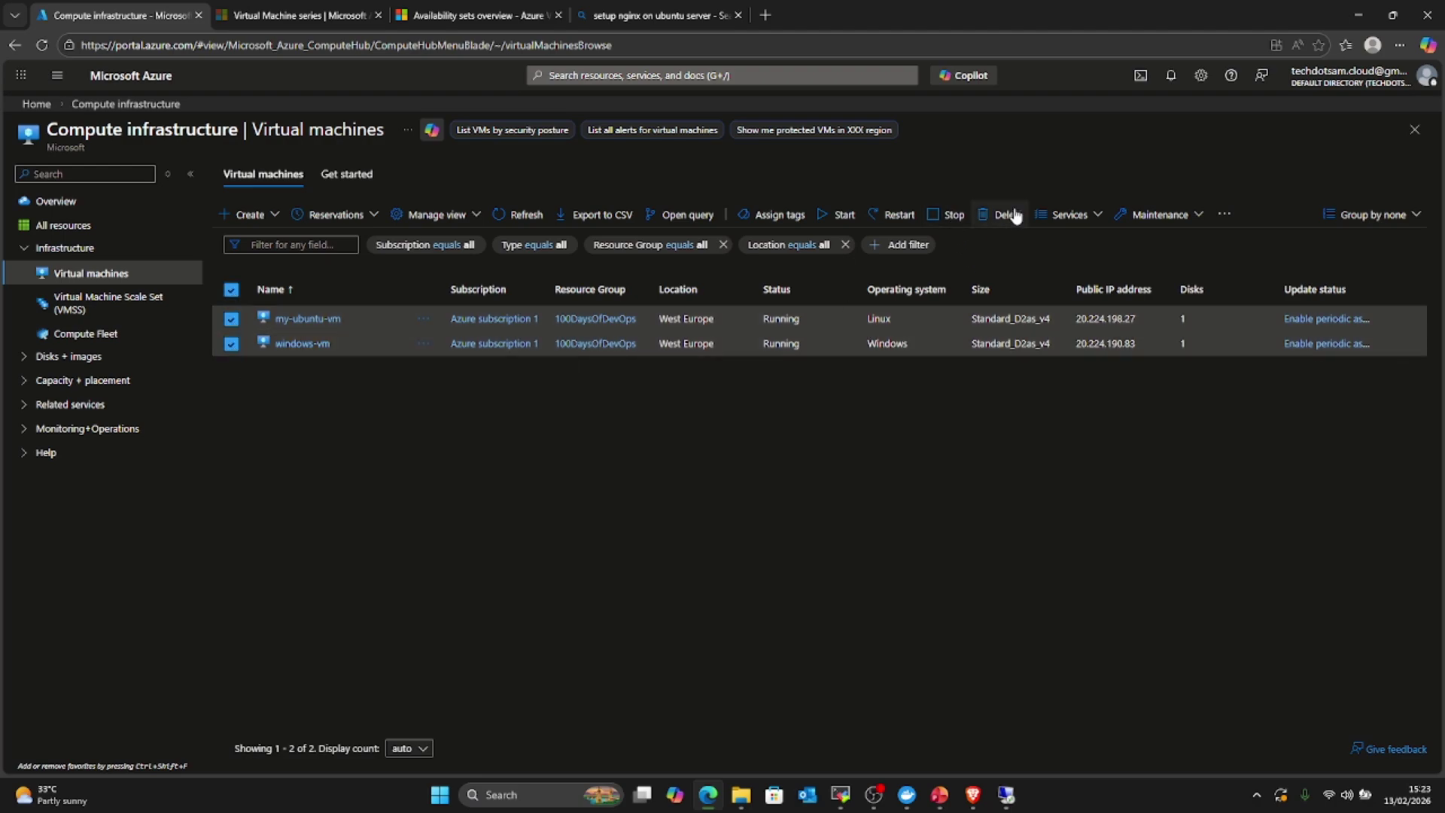
{"action": "left_click", "coordinate": [953, 218]}
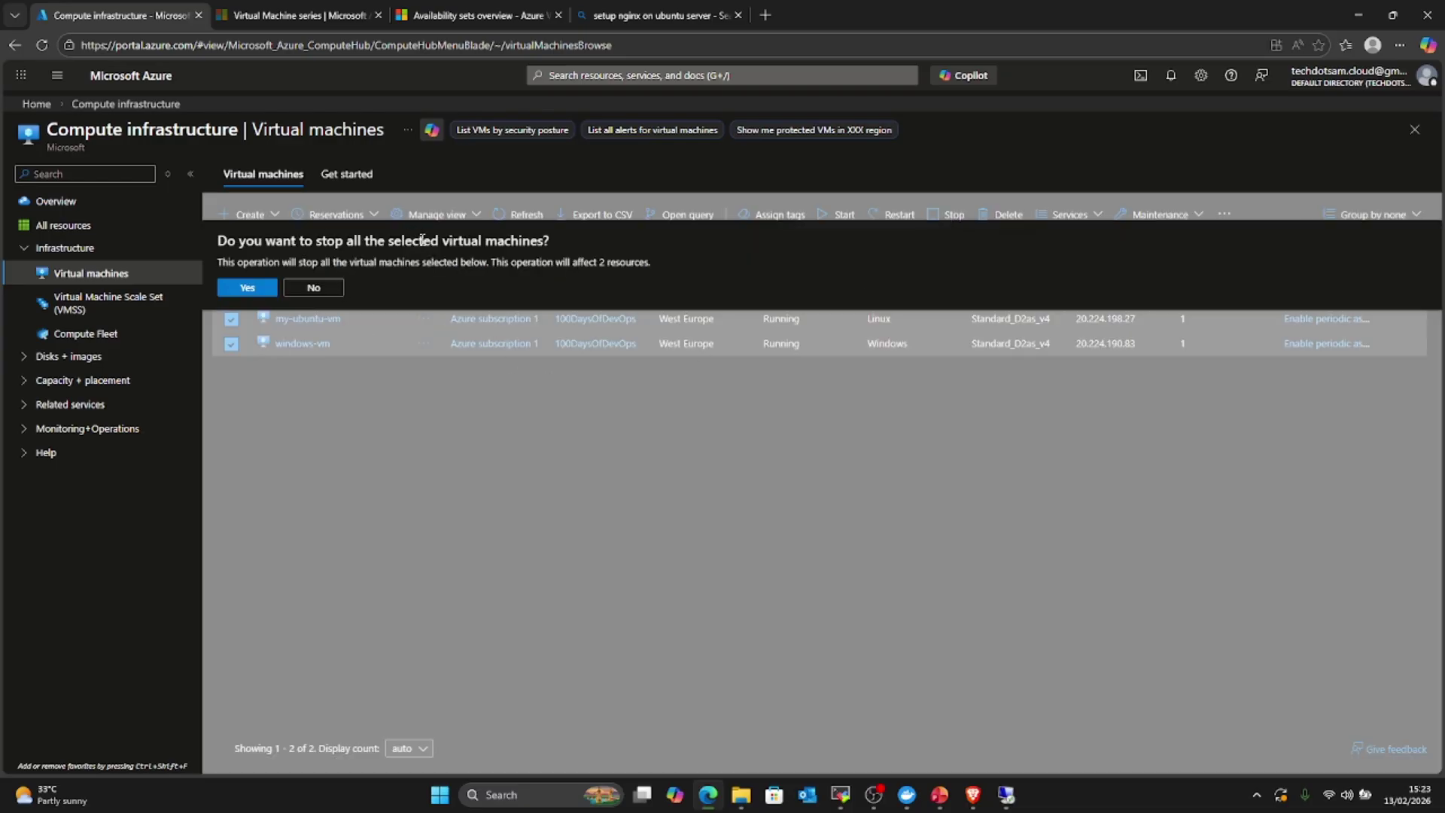
{"action": "left_click", "coordinate": [241, 289]}
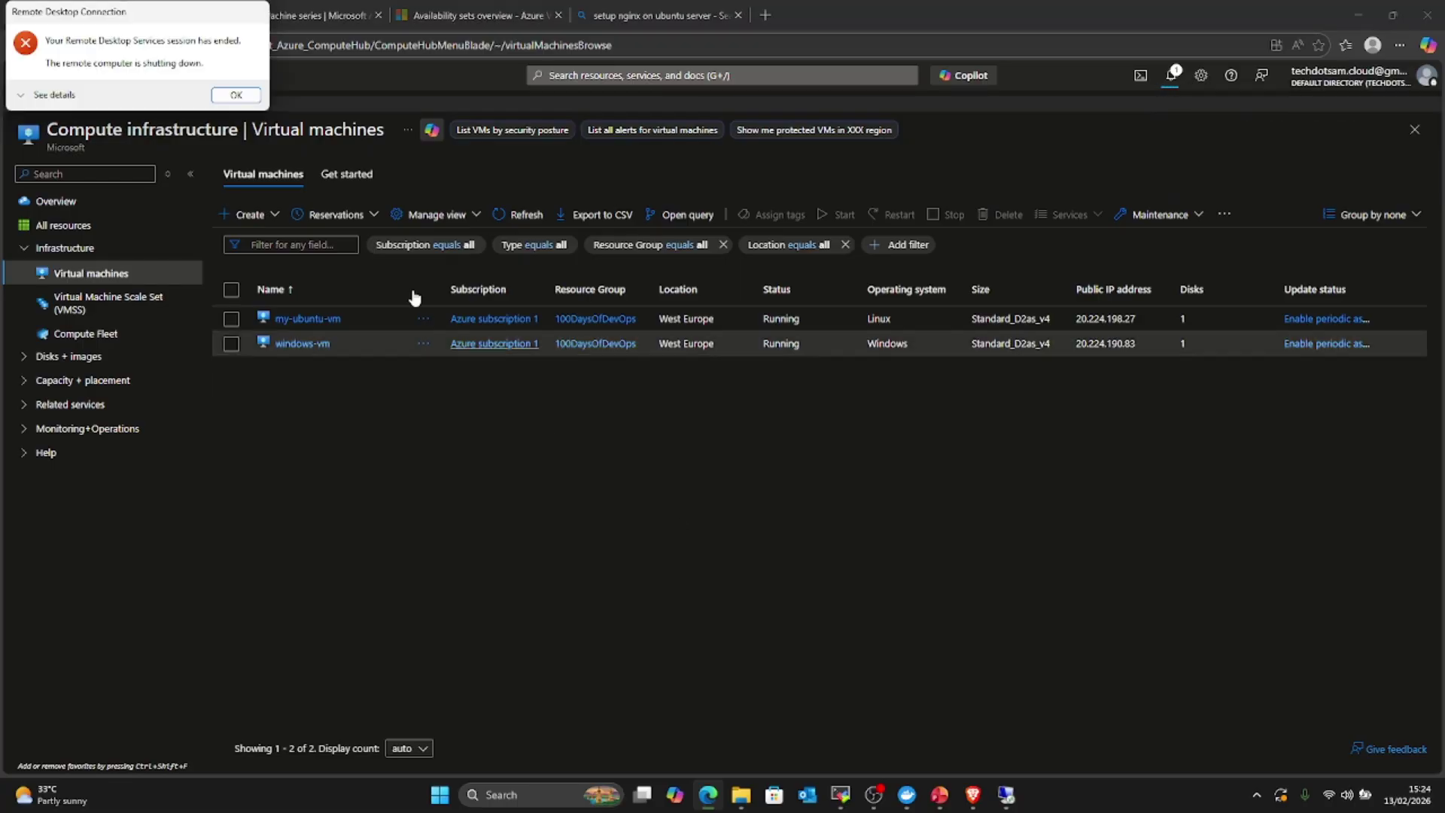
{"action": "left_click", "coordinate": [237, 96]}
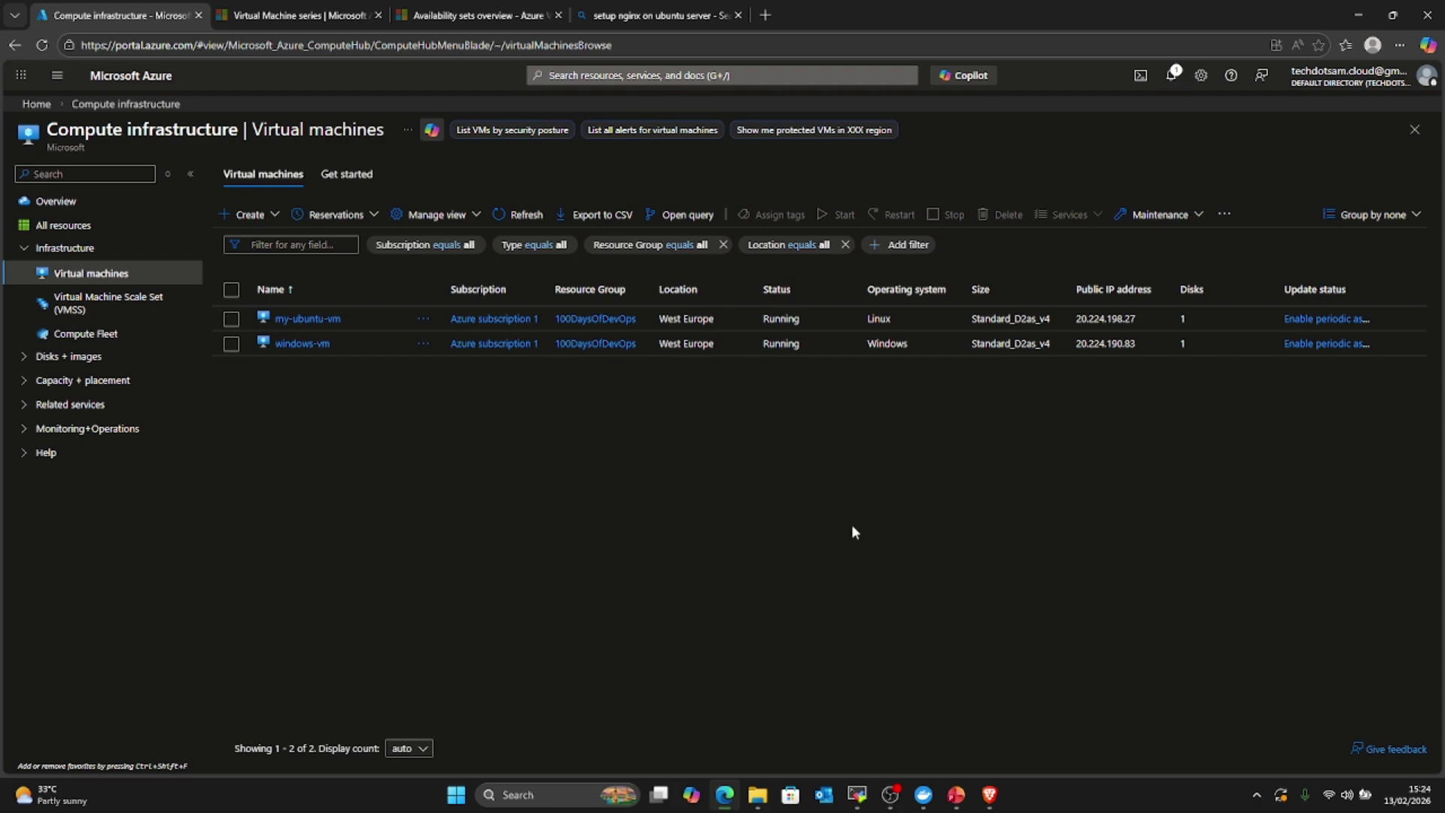
Step: Refresh the virtual machines list and stop windows-vm on its own
{"action": "left_click", "coordinate": [519, 215]}
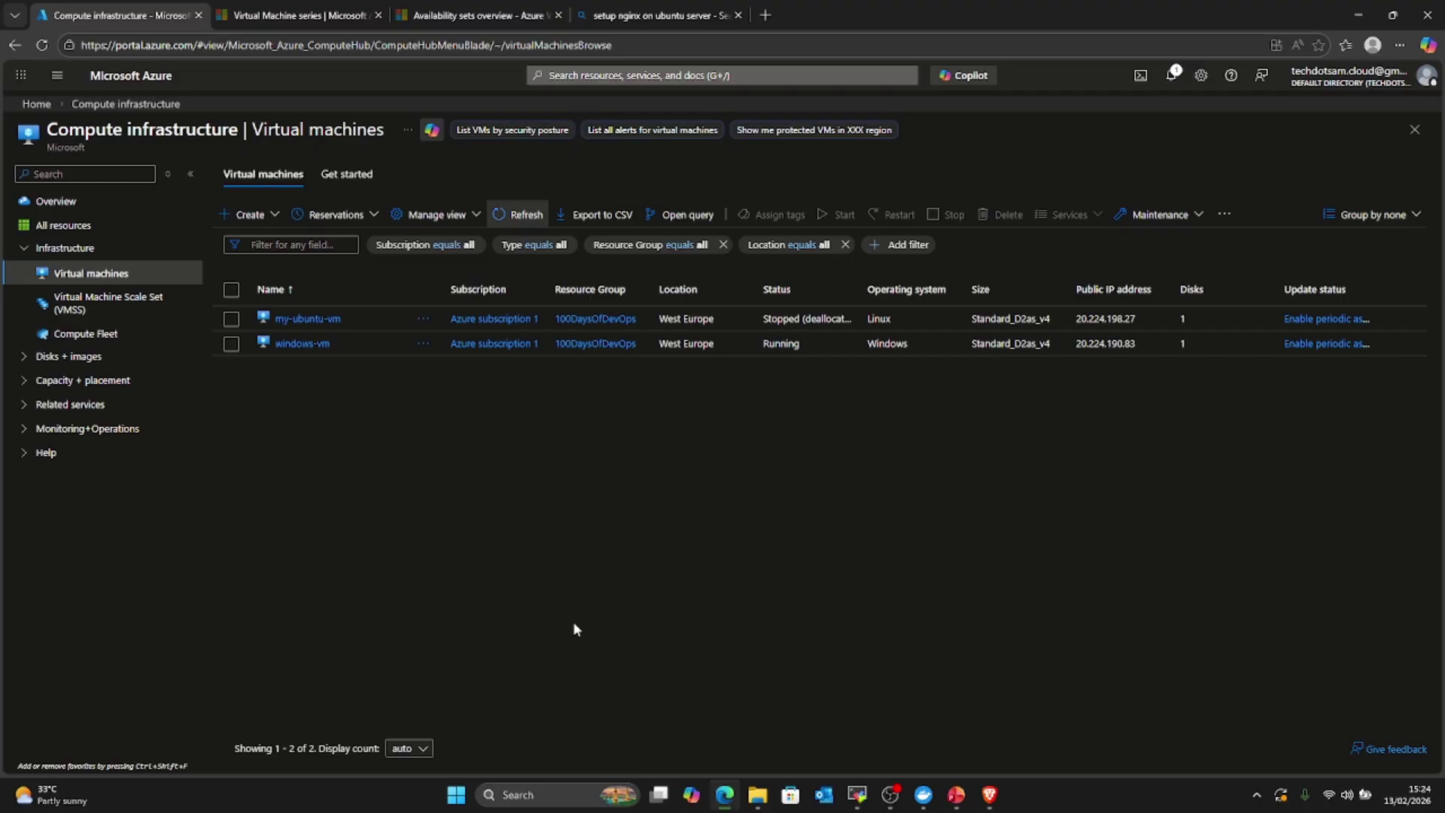
{"action": "left_click", "coordinate": [230, 345]}
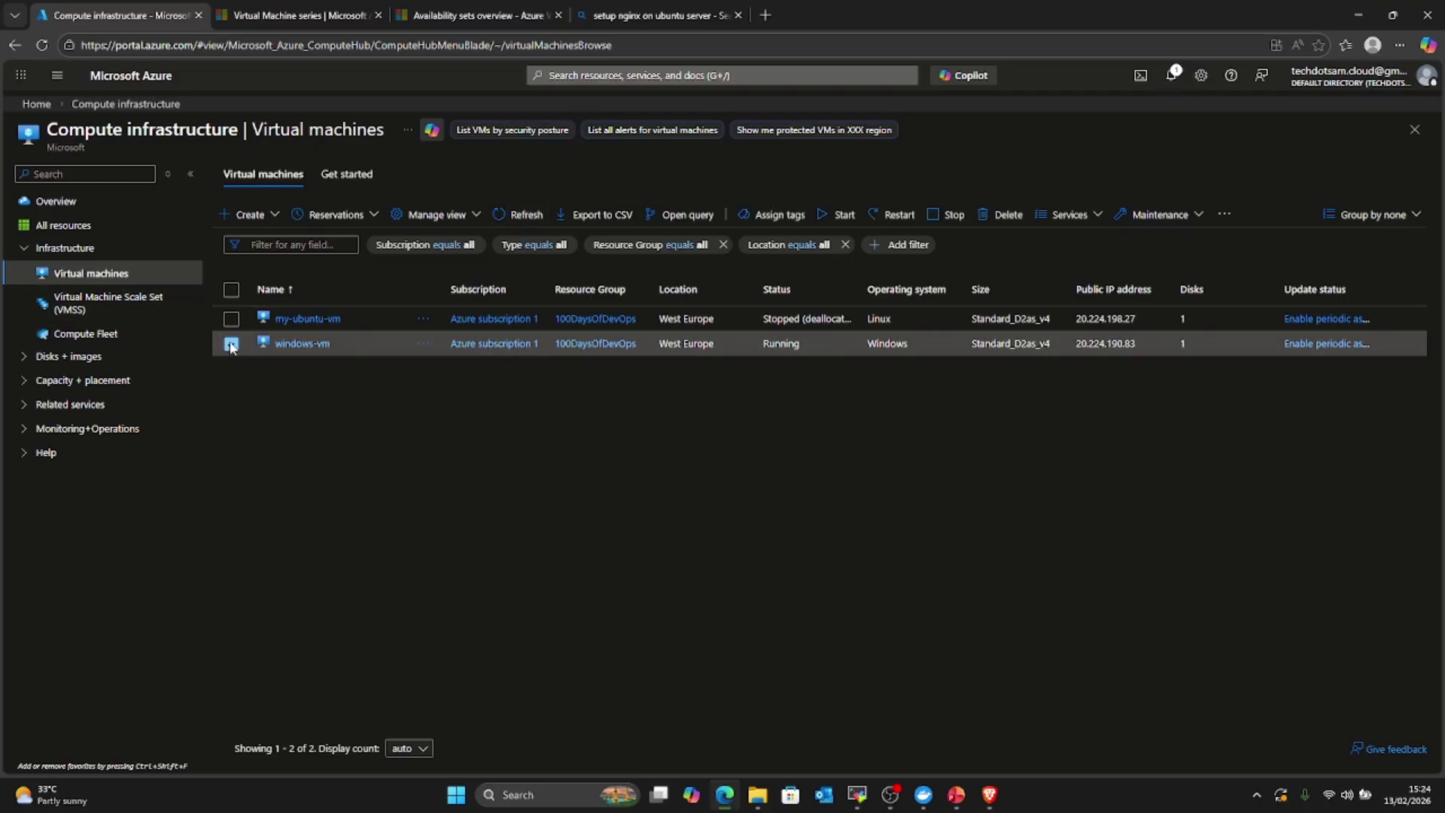
{"action": "left_click", "coordinate": [950, 216]}
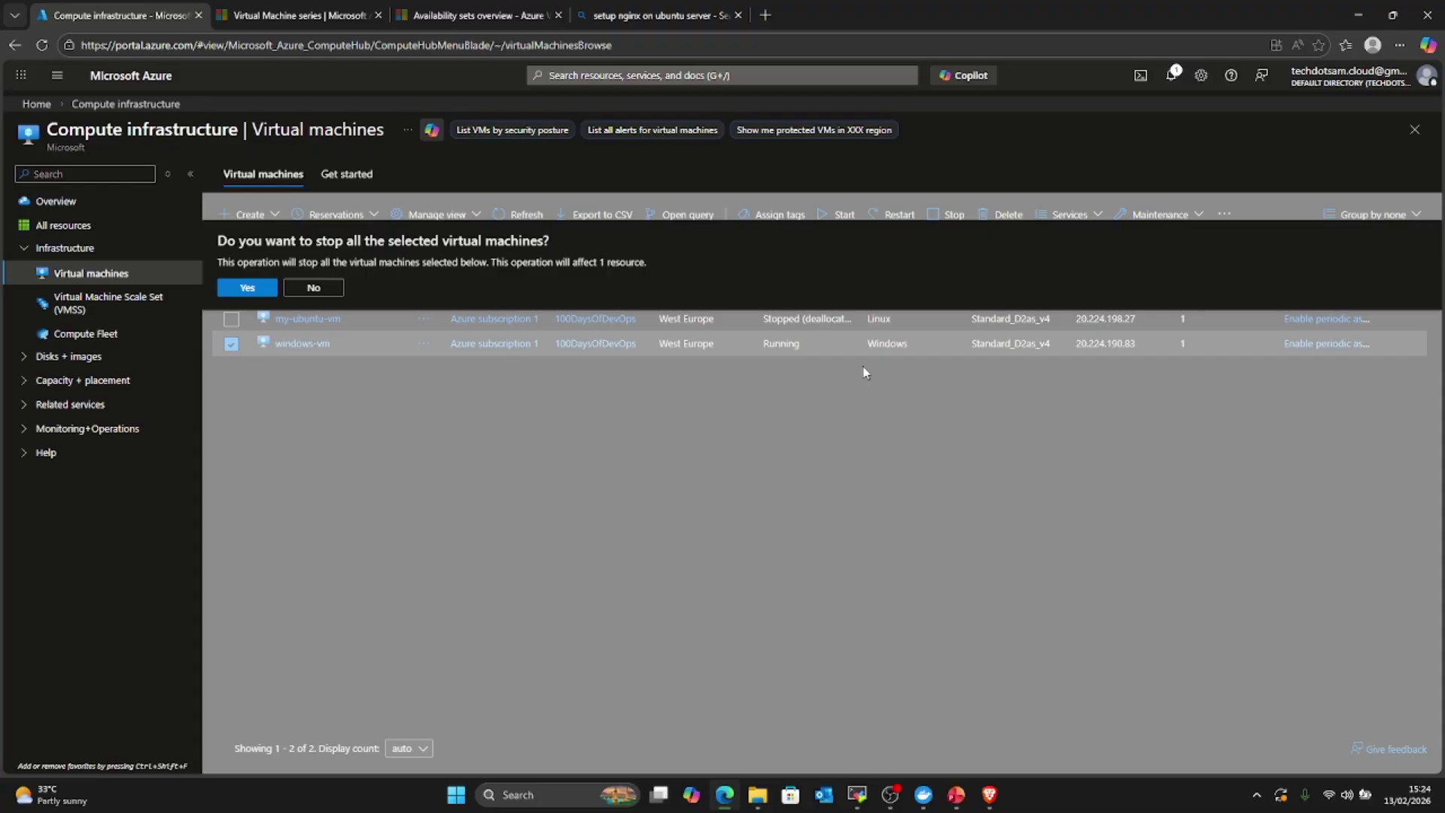
{"action": "left_click", "coordinate": [247, 289]}
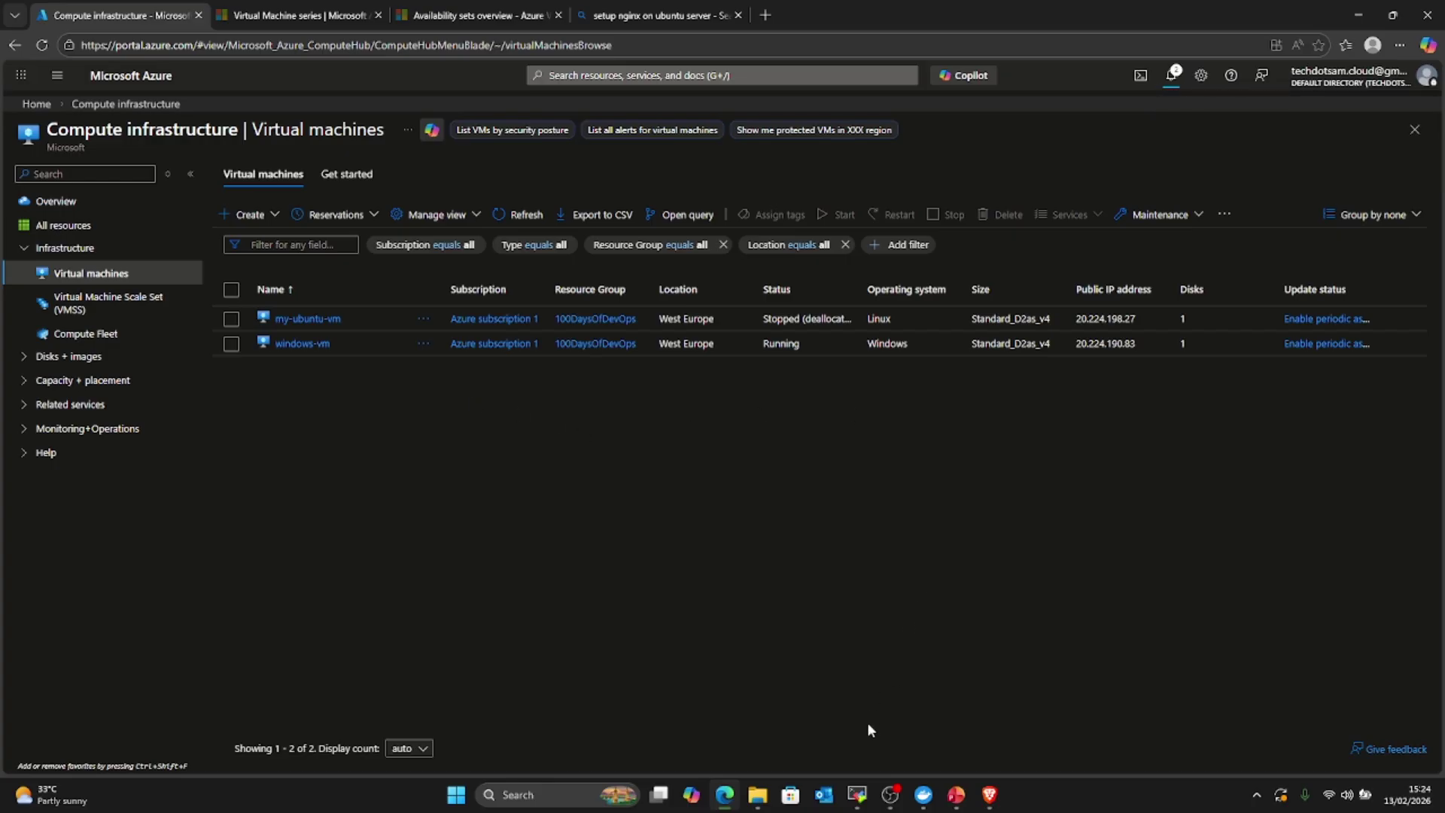
Step: Close MobaXterm with its SSH session, and refresh the virtual machines list in Azure
{"action": "left_click", "coordinate": [857, 794]}
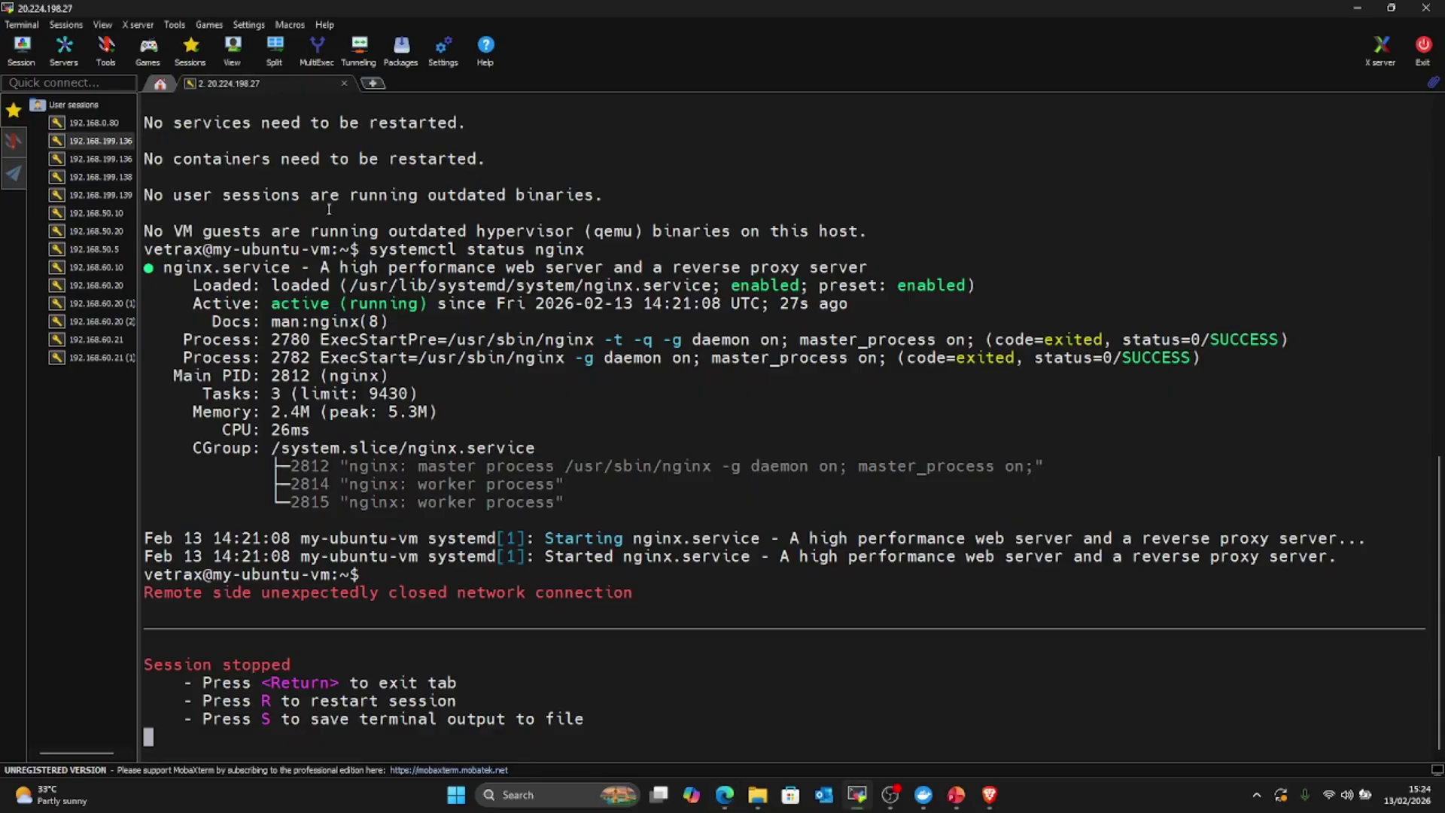
{"action": "left_click", "coordinate": [1426, 16]}
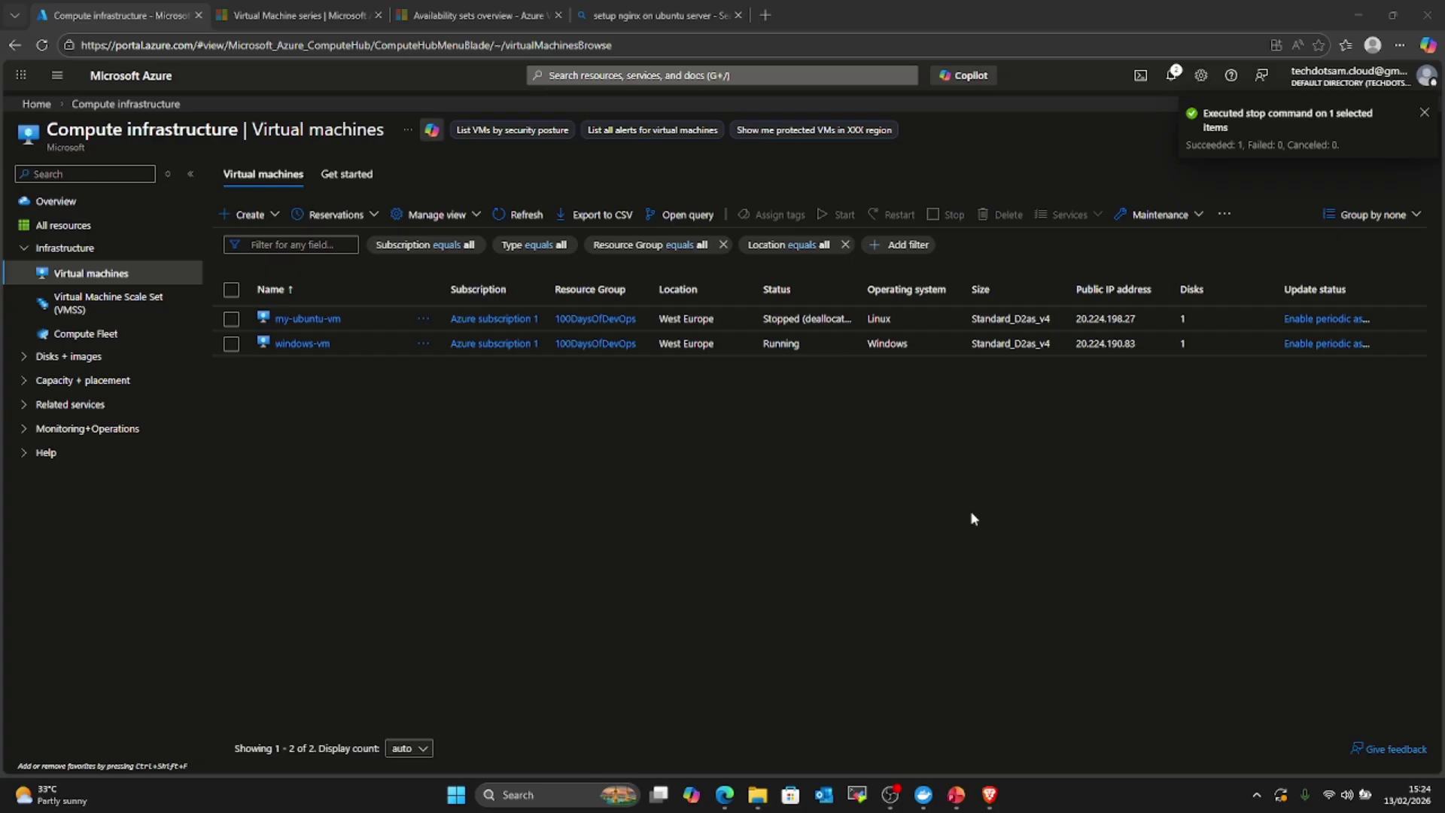
{"action": "left_click", "coordinate": [527, 216]}
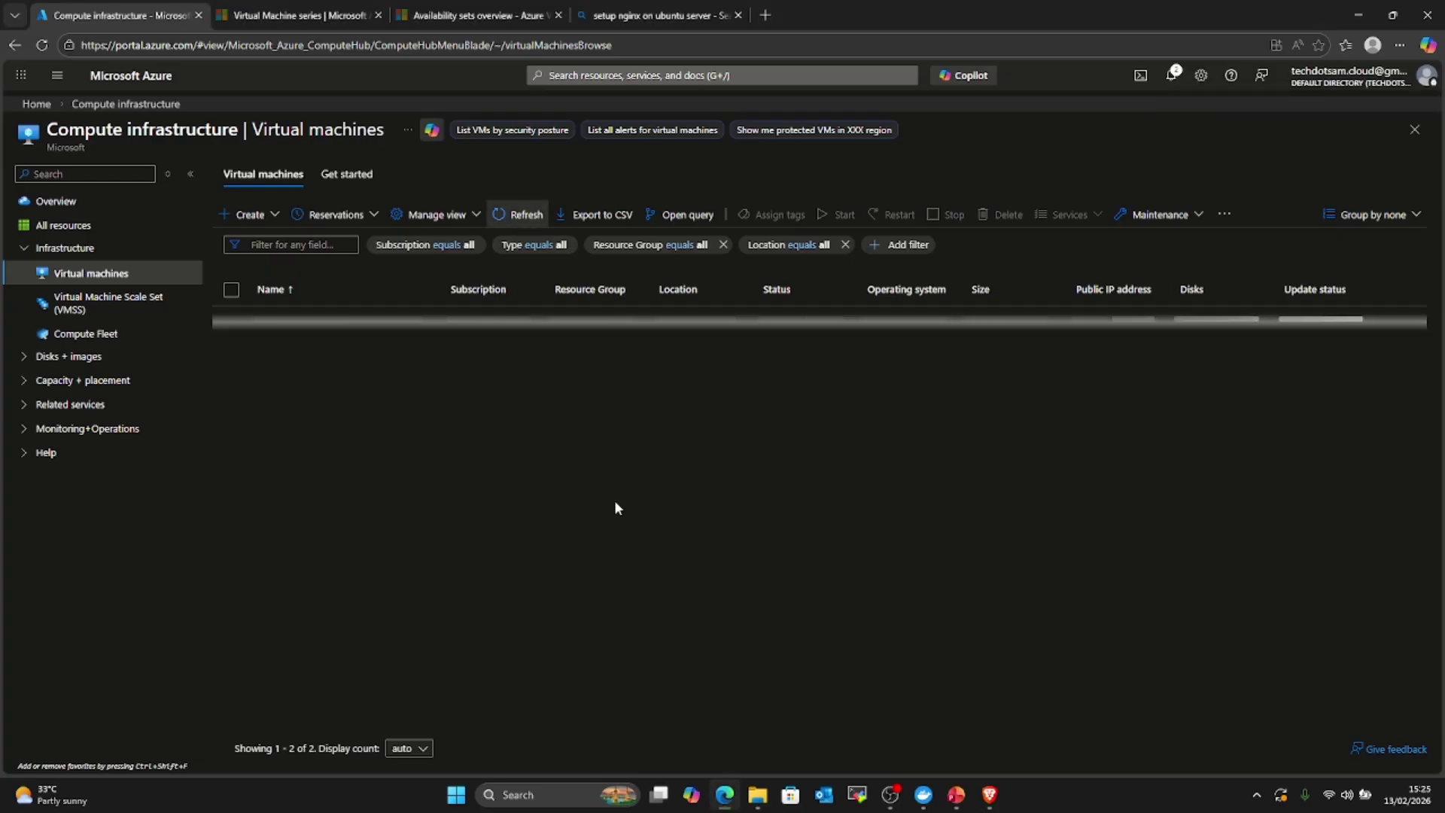